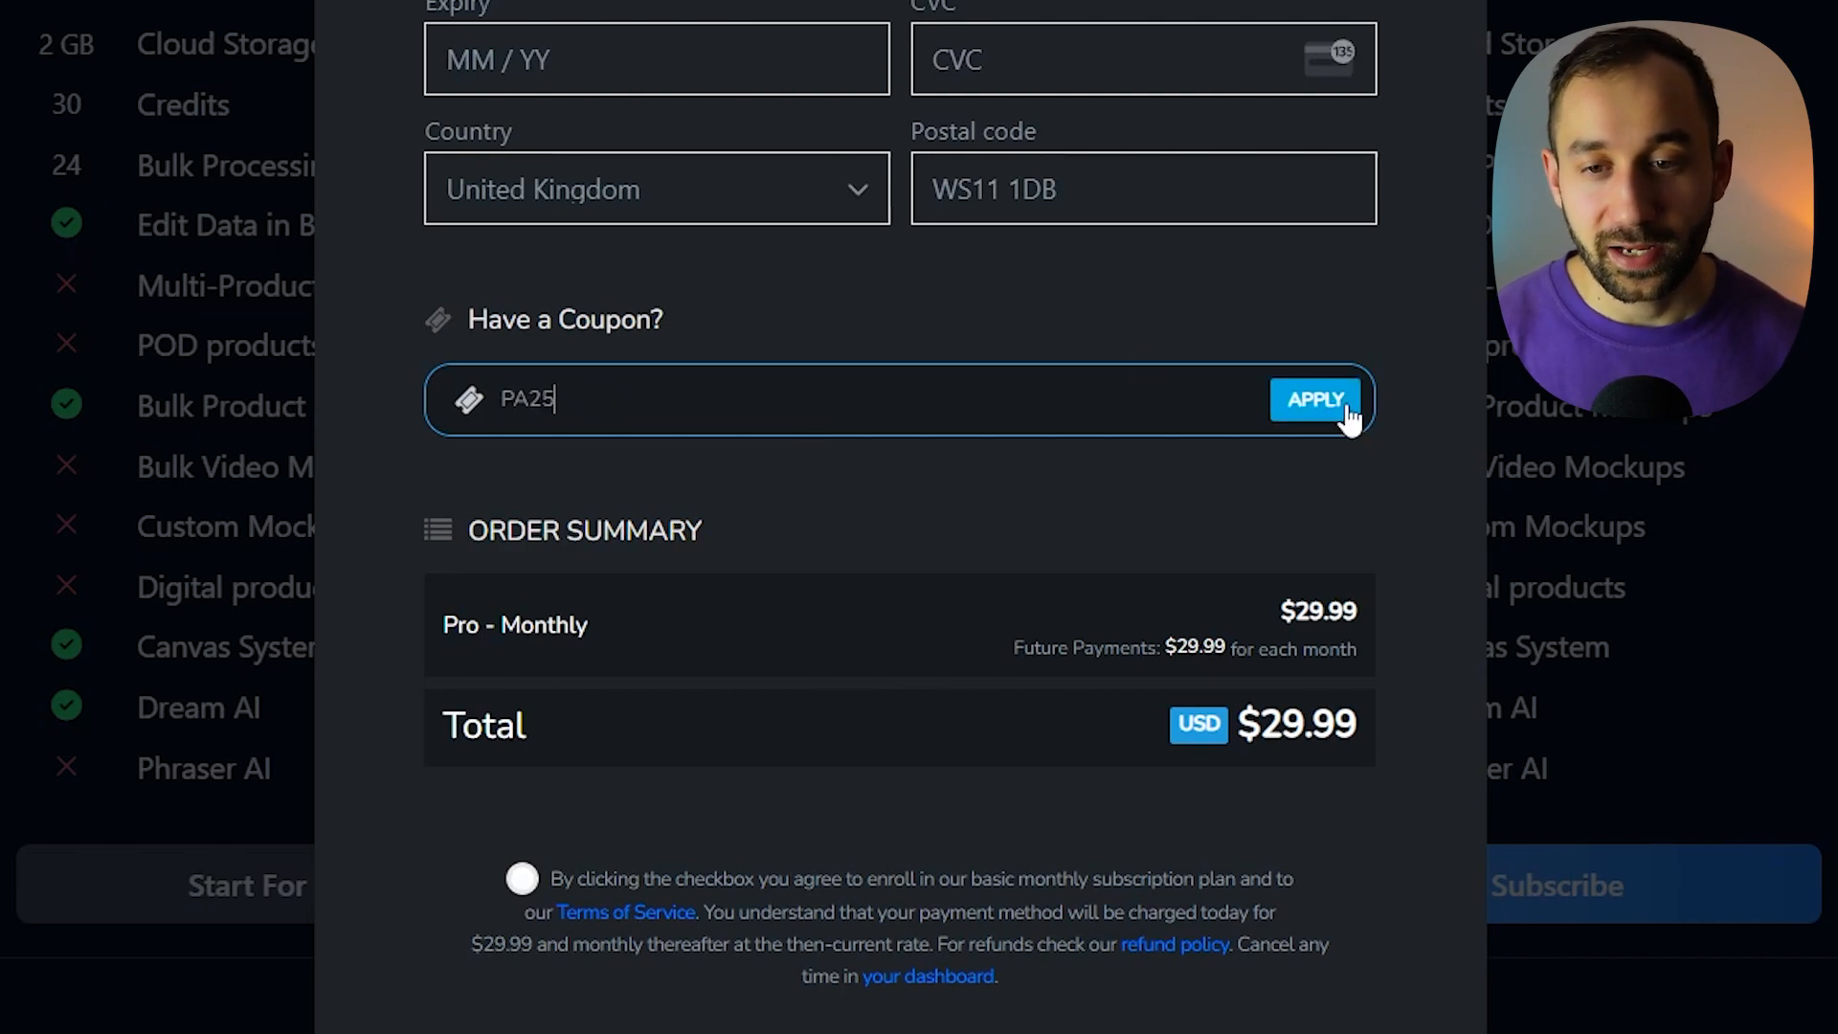
Apply the coupon code PA25 to the Pro - Monthly subscription order
click(1314, 399)
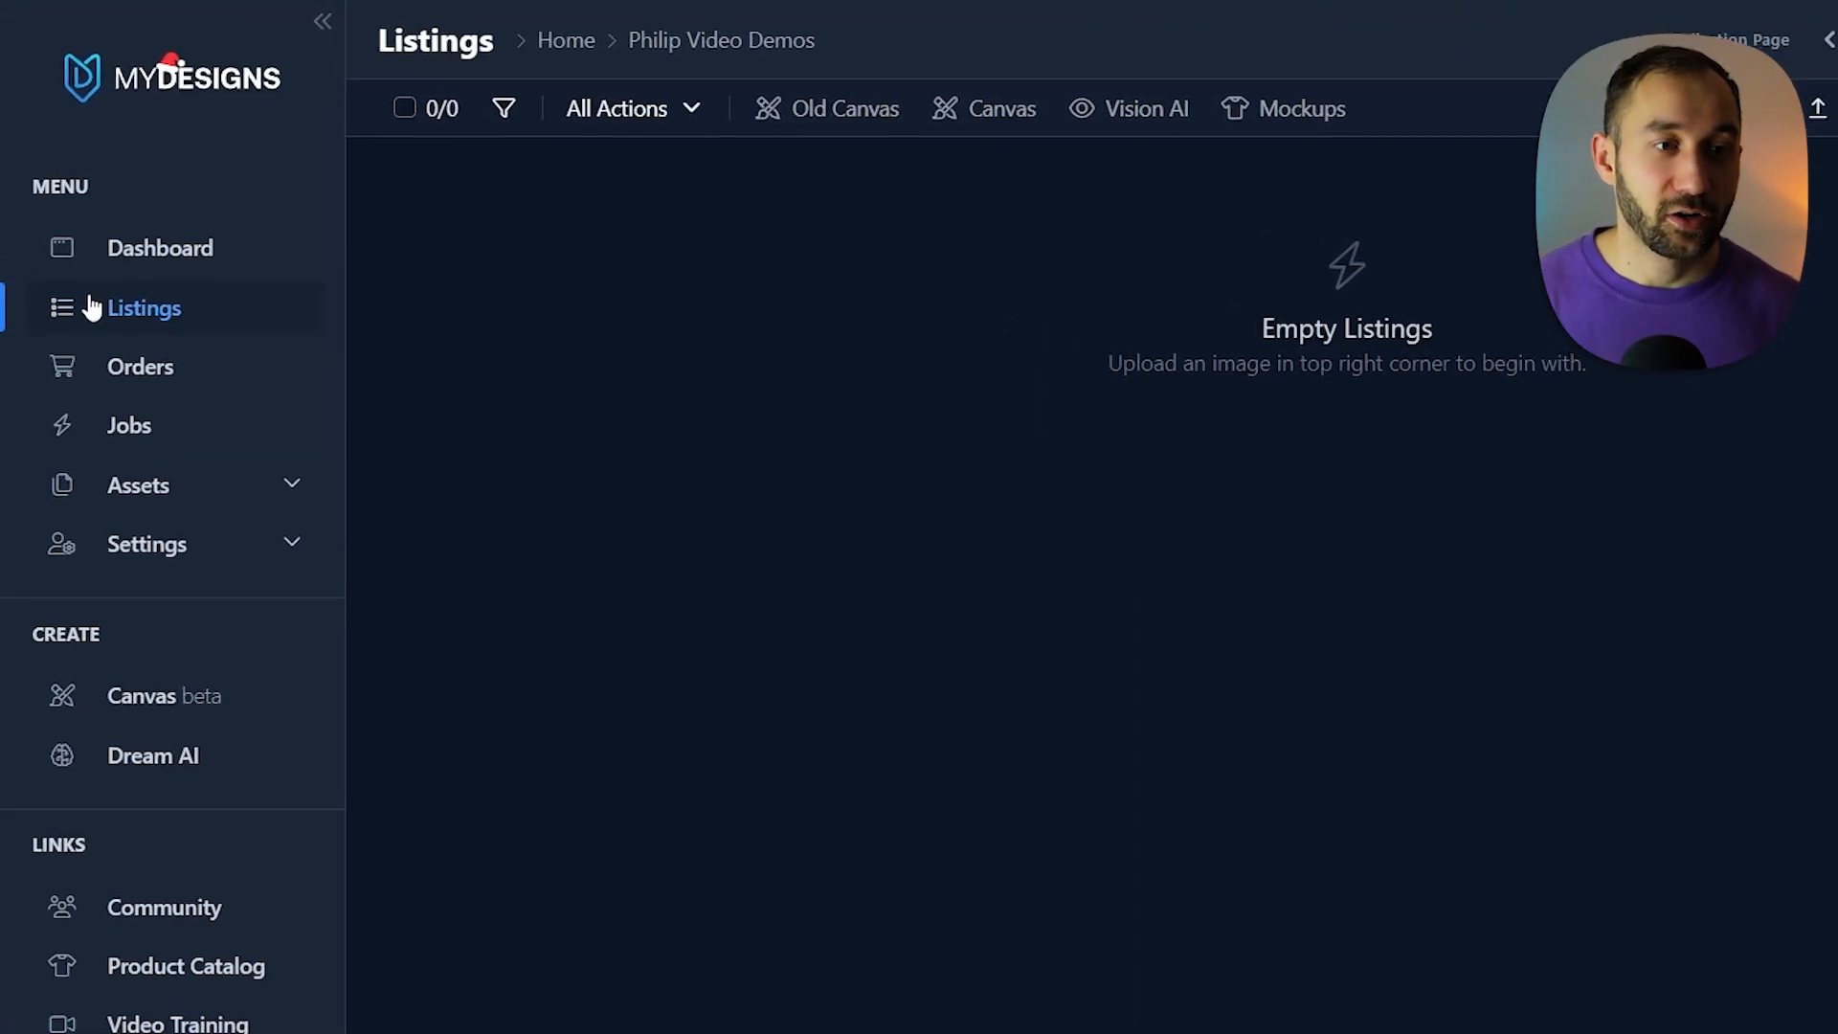
Create a folder named "Forest Alphabet Letters" with the default template inside the current collection and open it
click(595, 48)
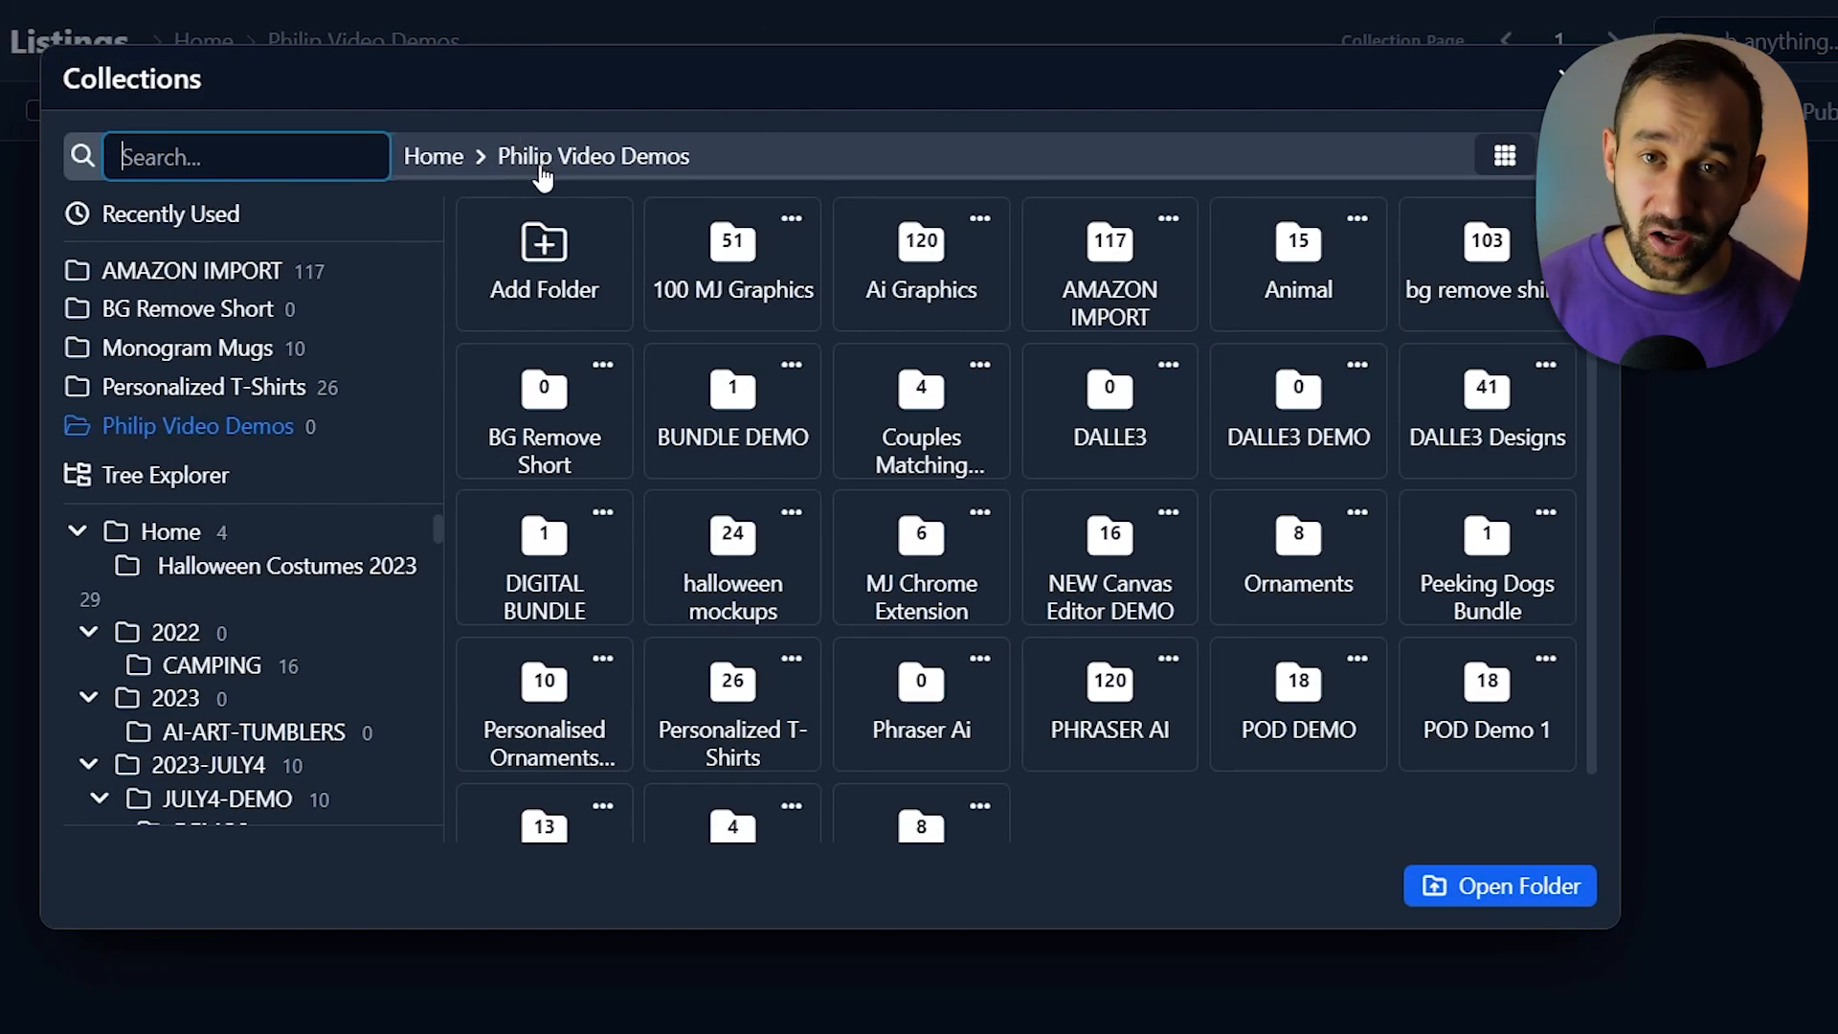
click(571, 251)
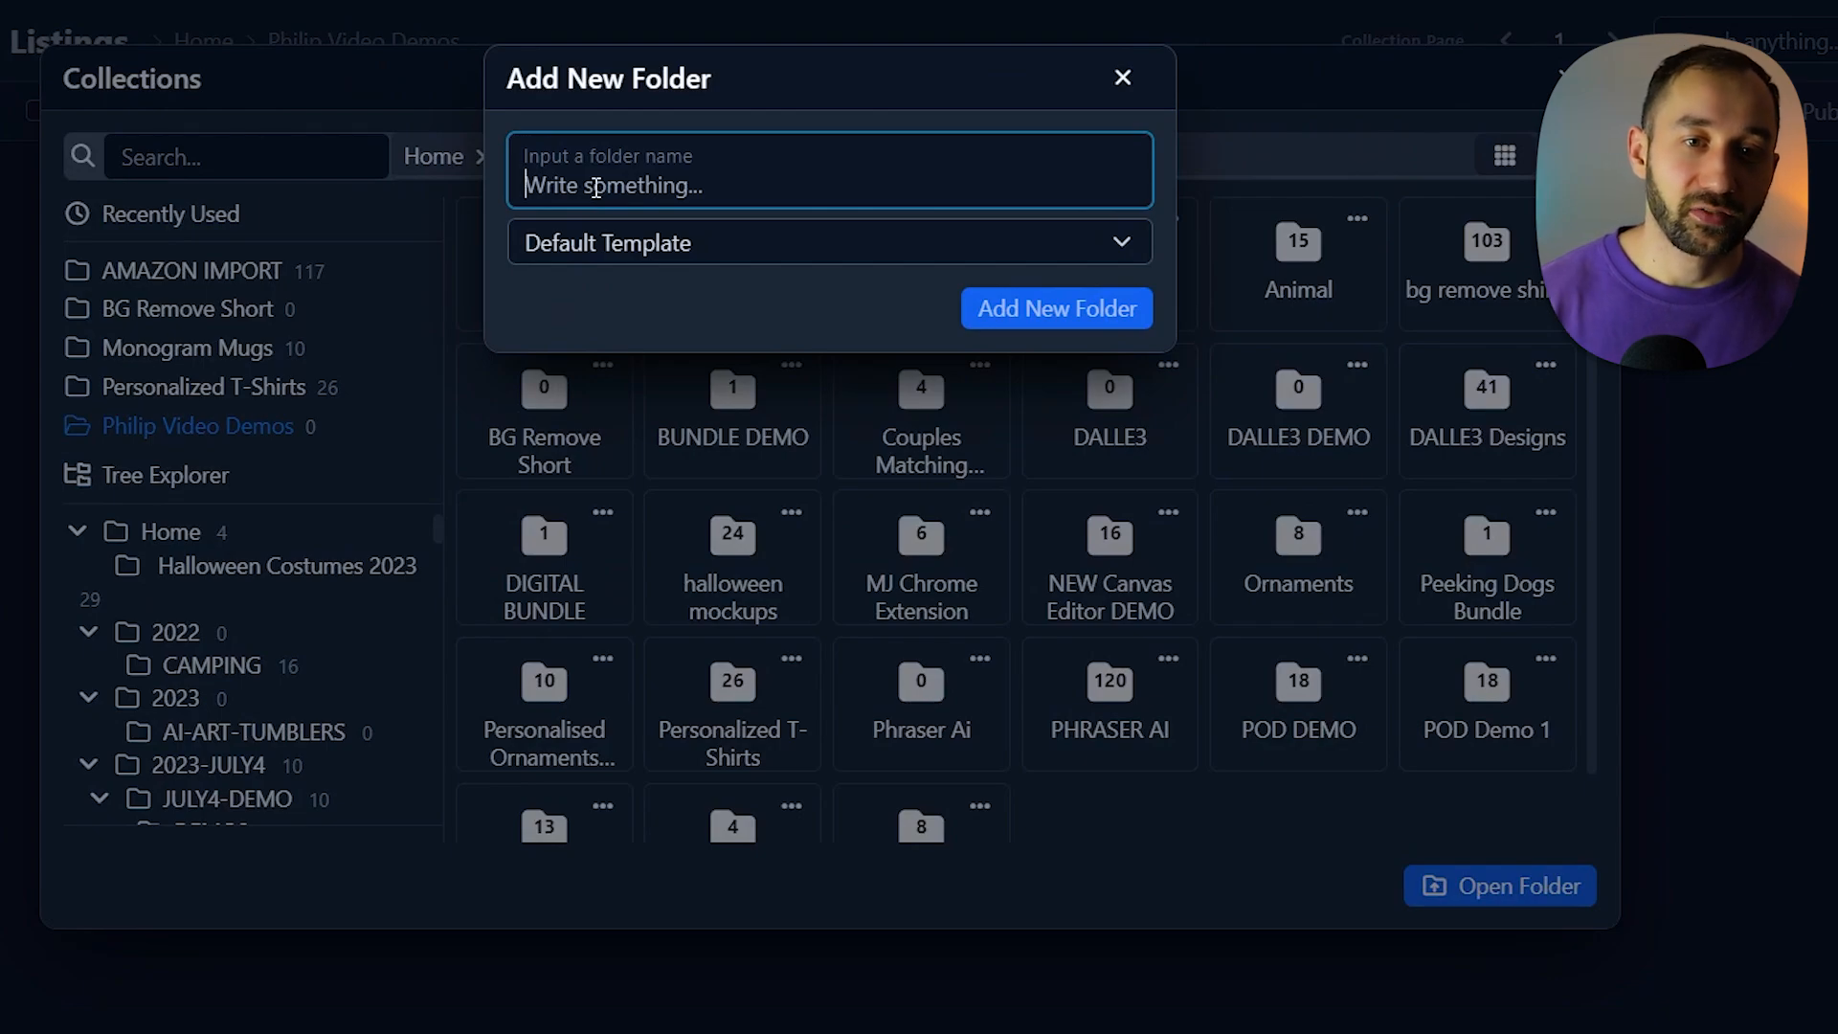
text(Forest Alphabet Letters)
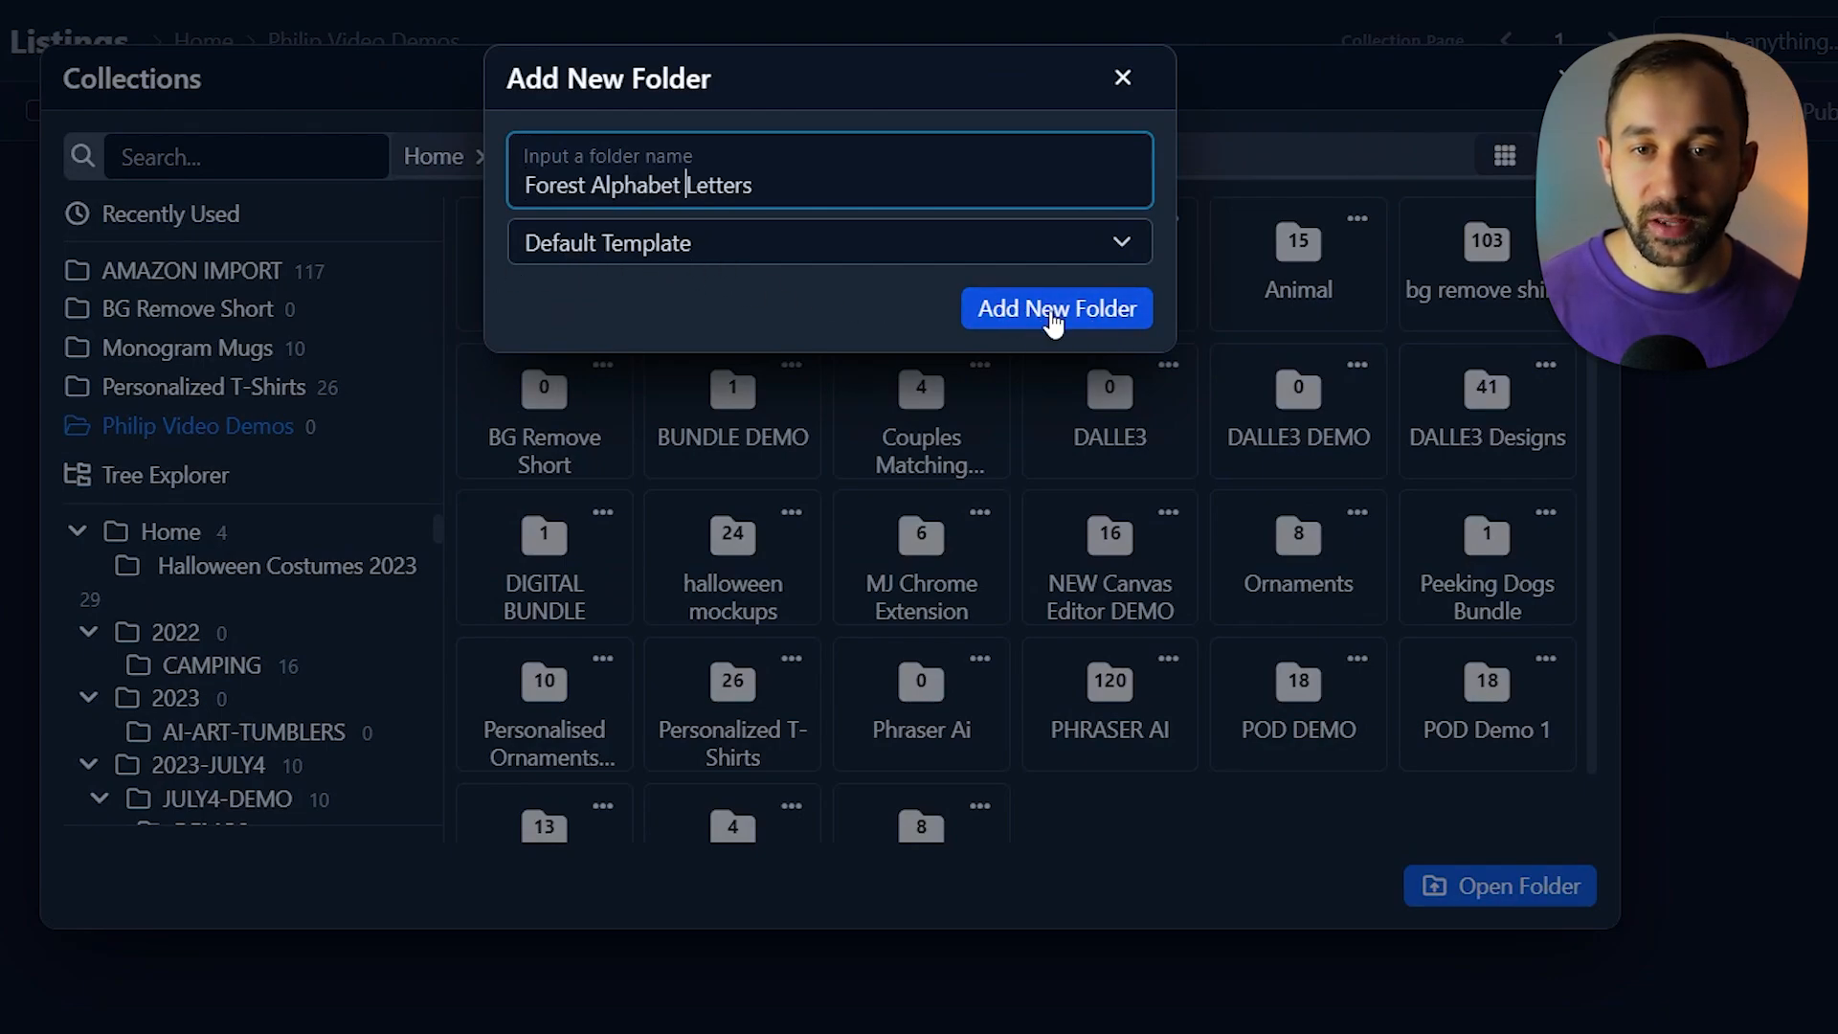
click(1054, 313)
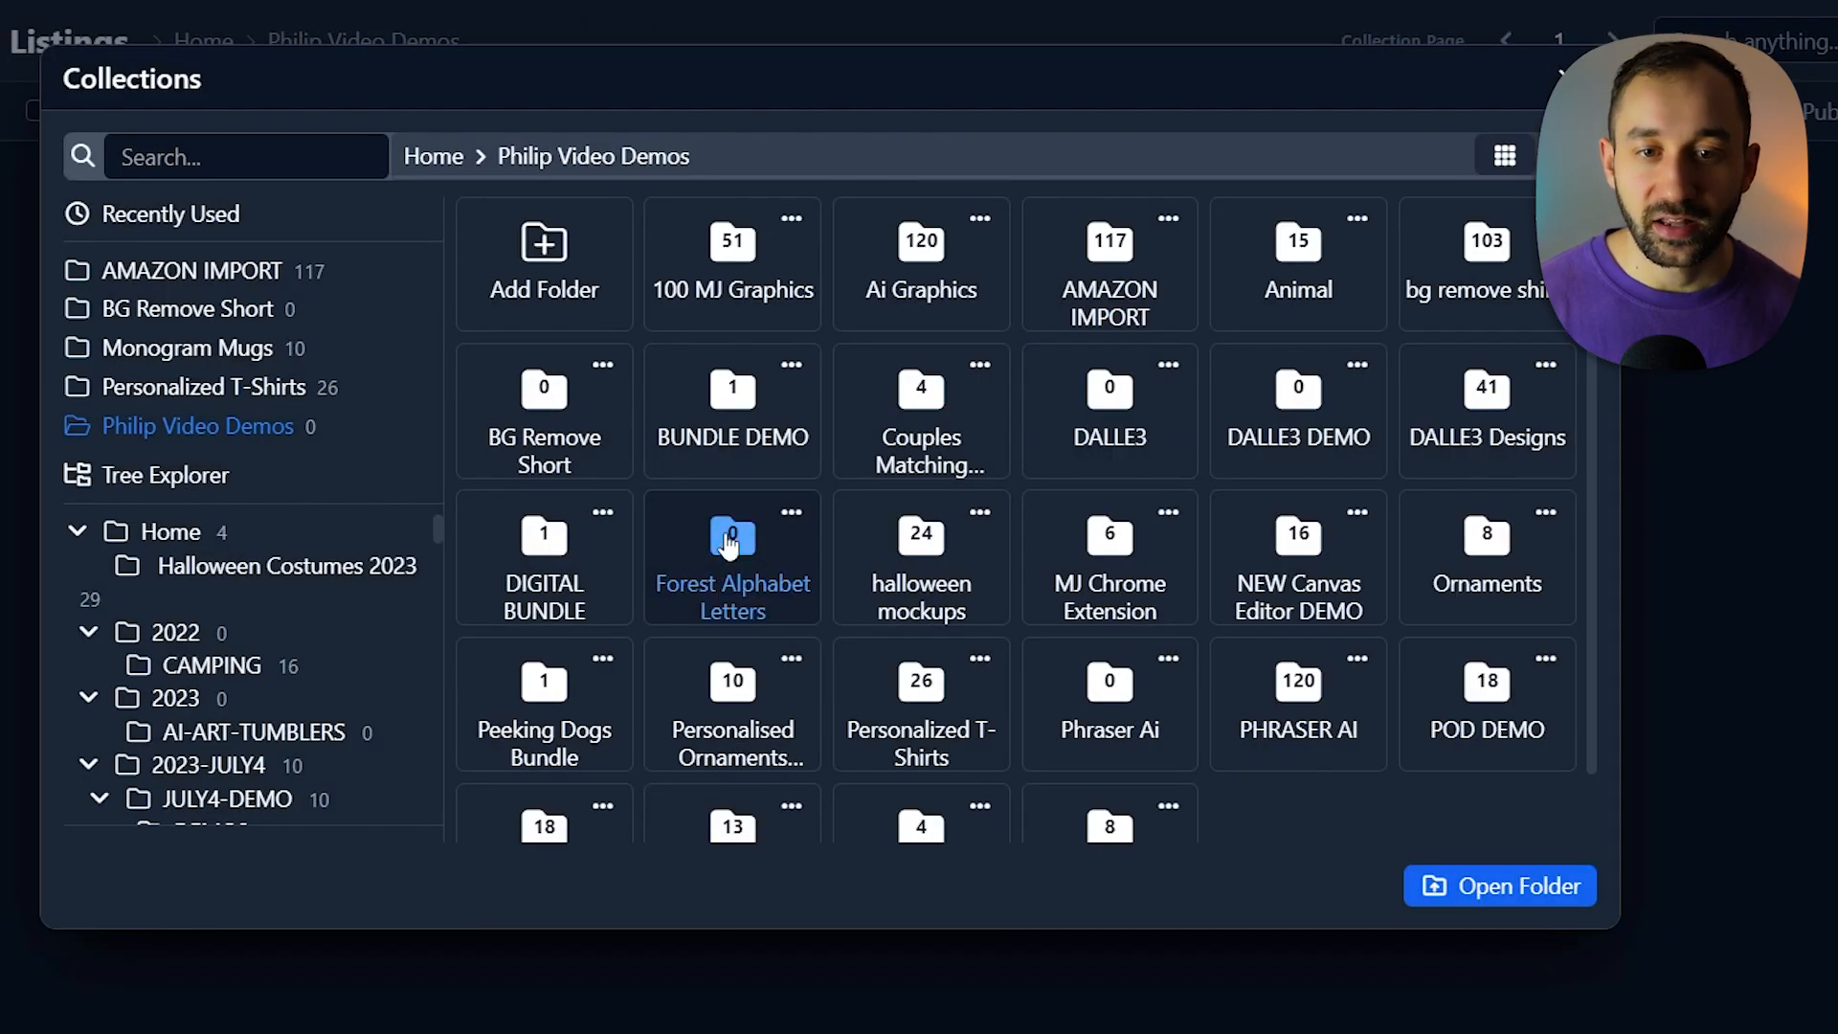
double_click(734, 541)
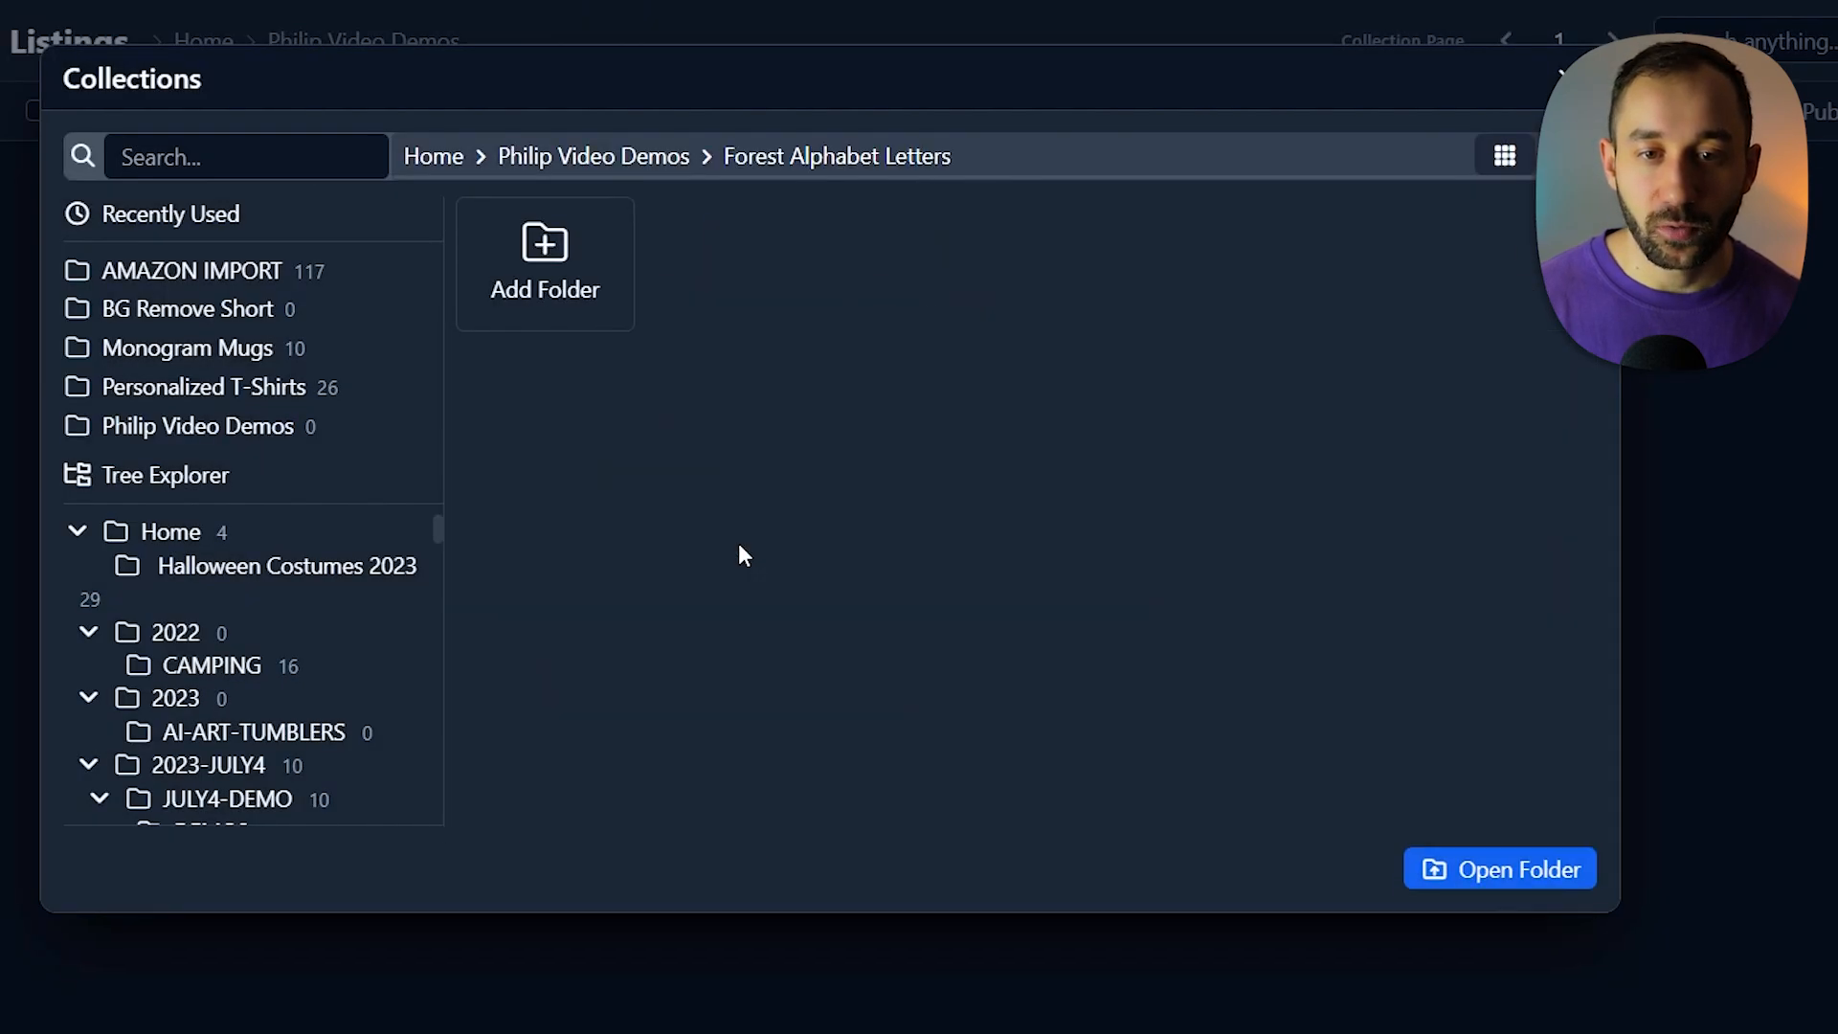
click(1521, 870)
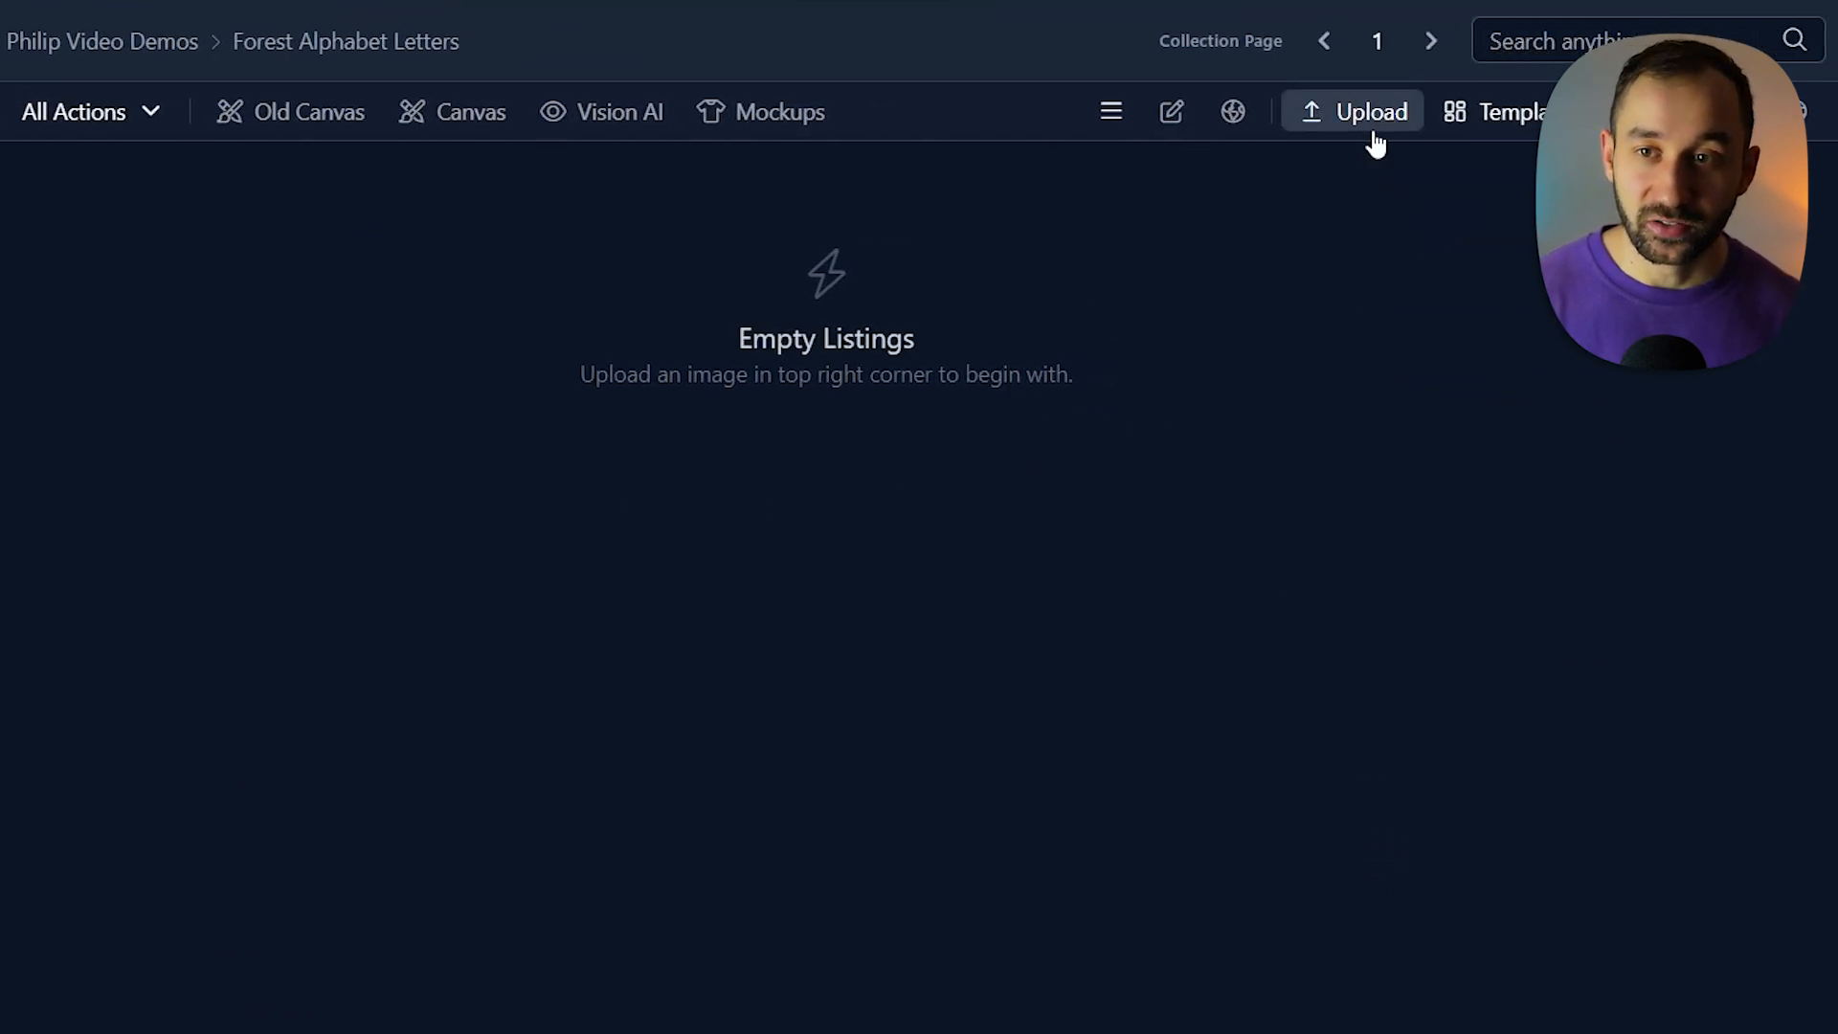
Upload the 26 EF_LETTER PNG files as main files to the Forest Alphabet Letters folder and confirm the upload
click(1366, 120)
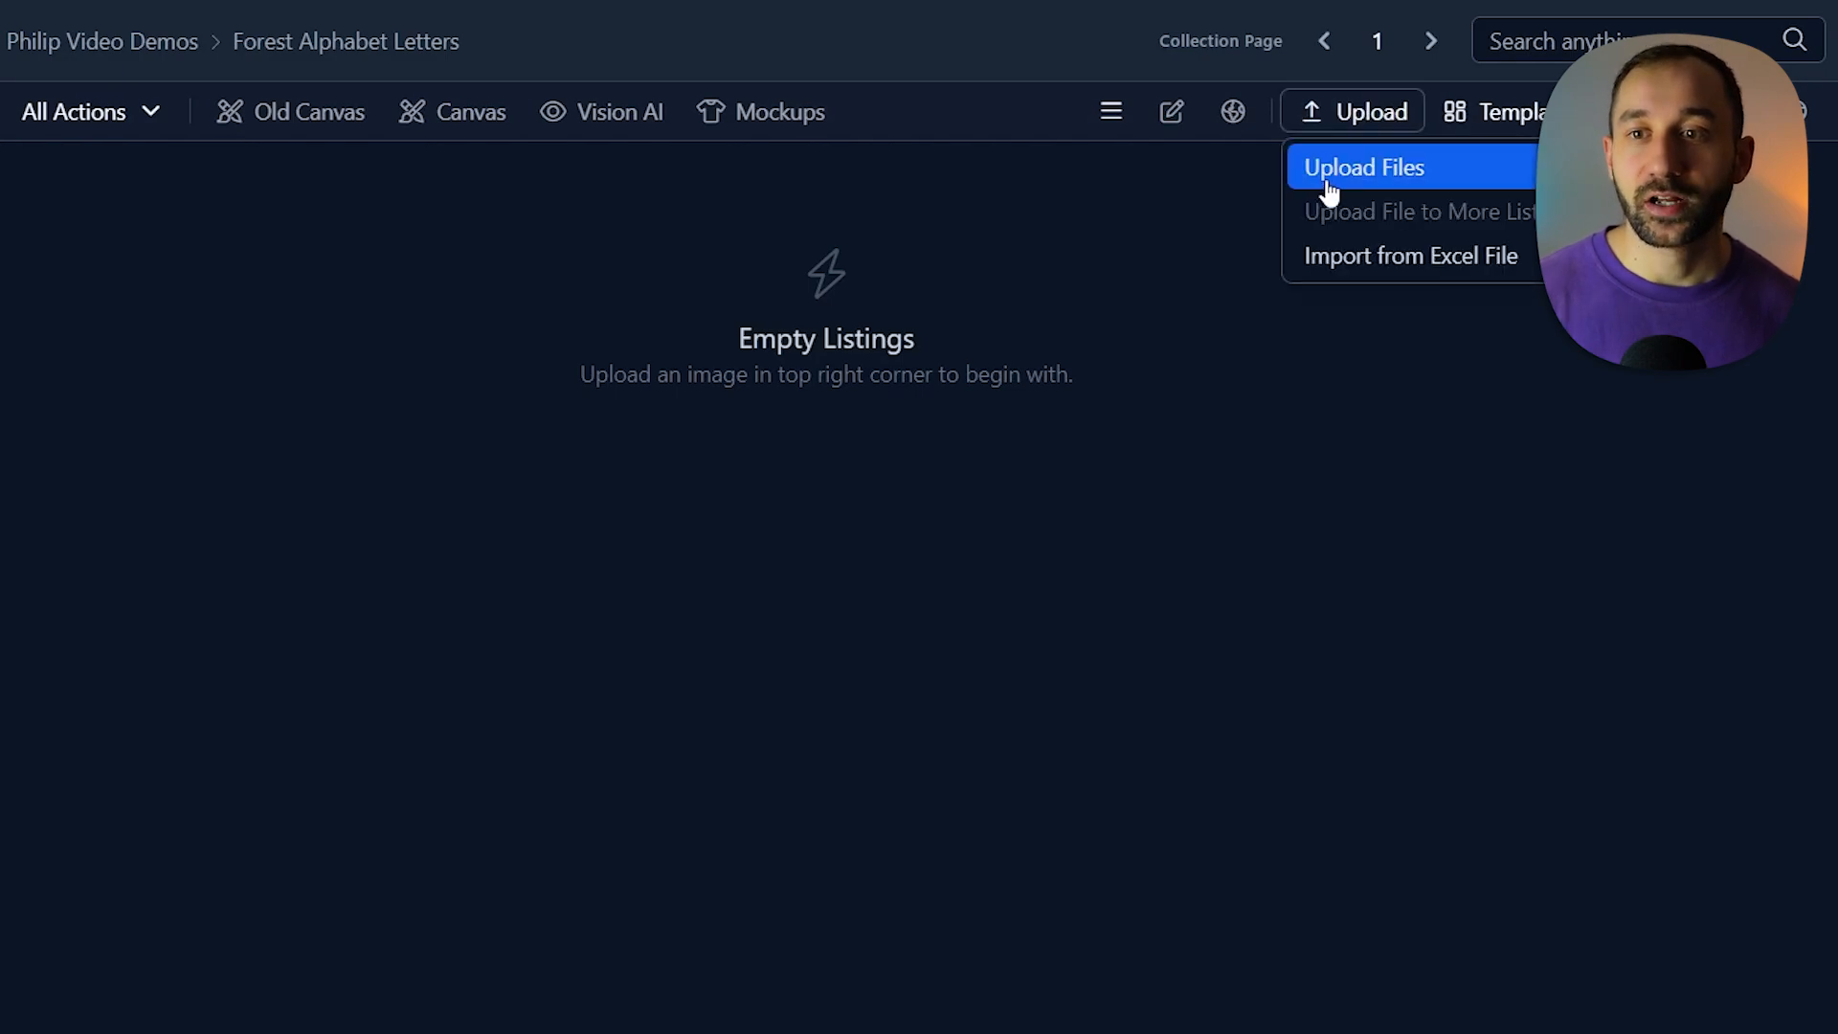
click(1481, 171)
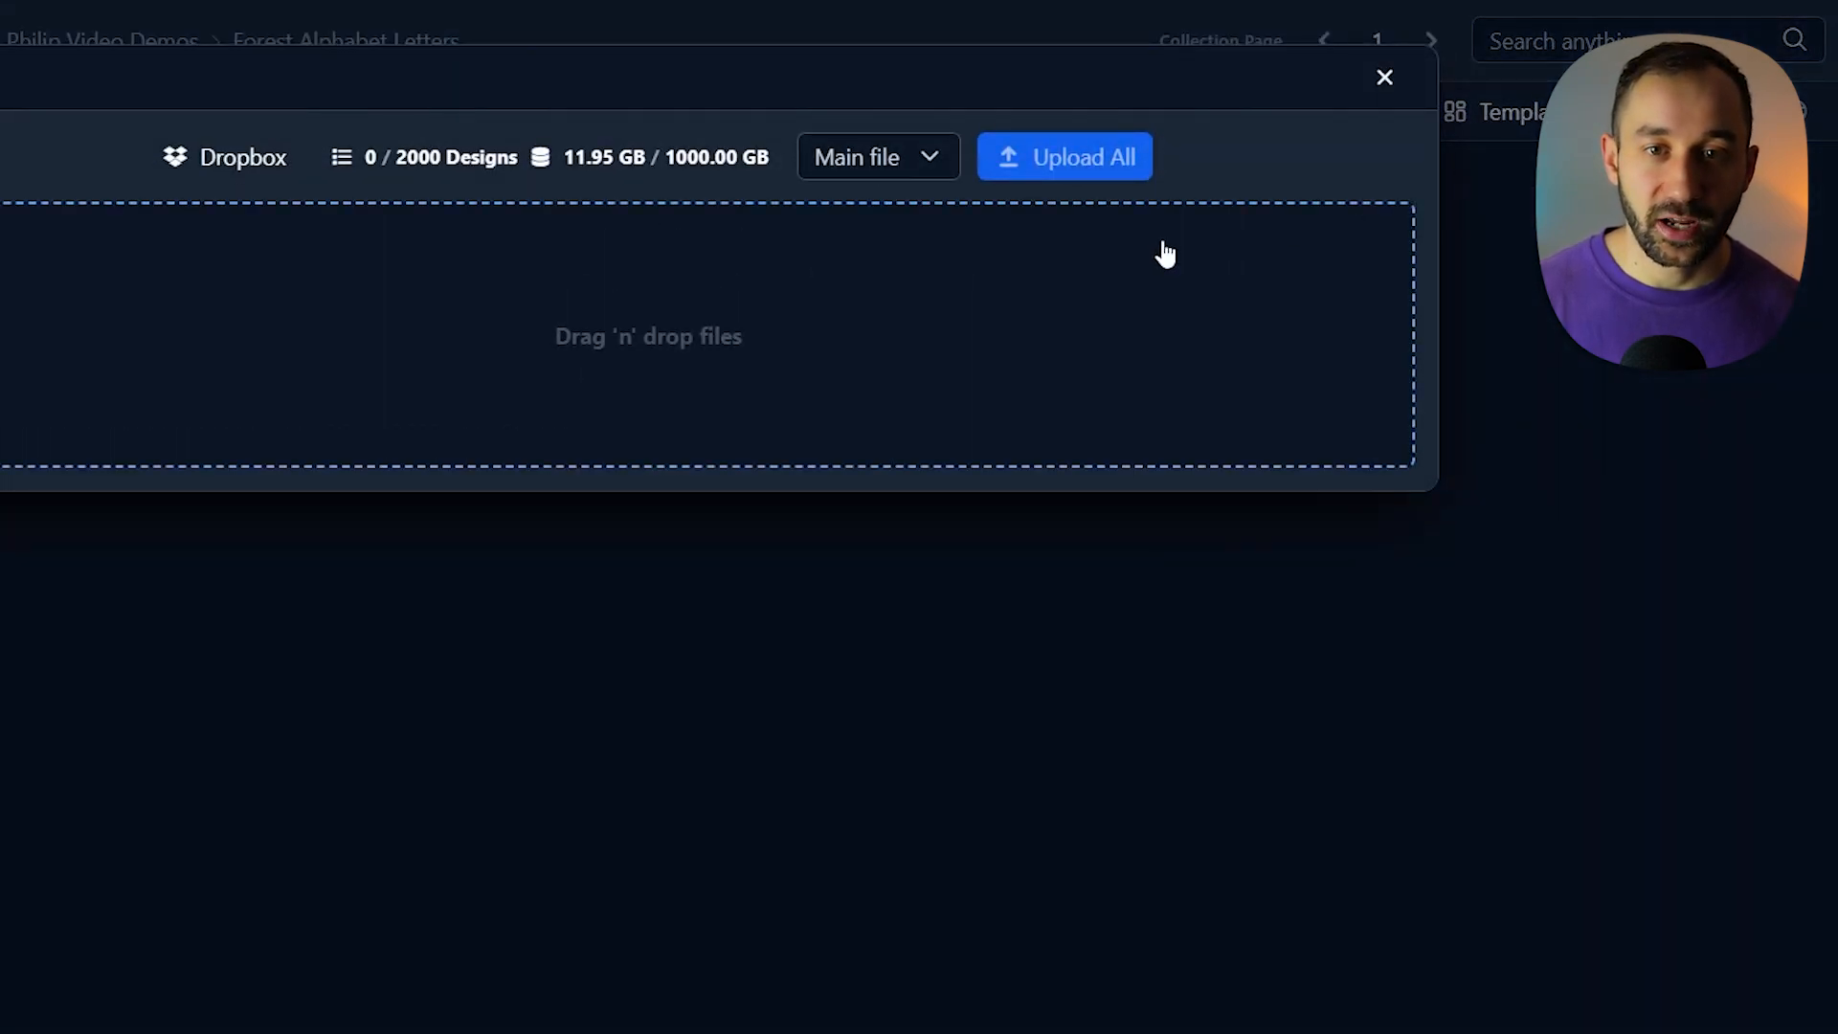
drag(823, 575, 666, 345)
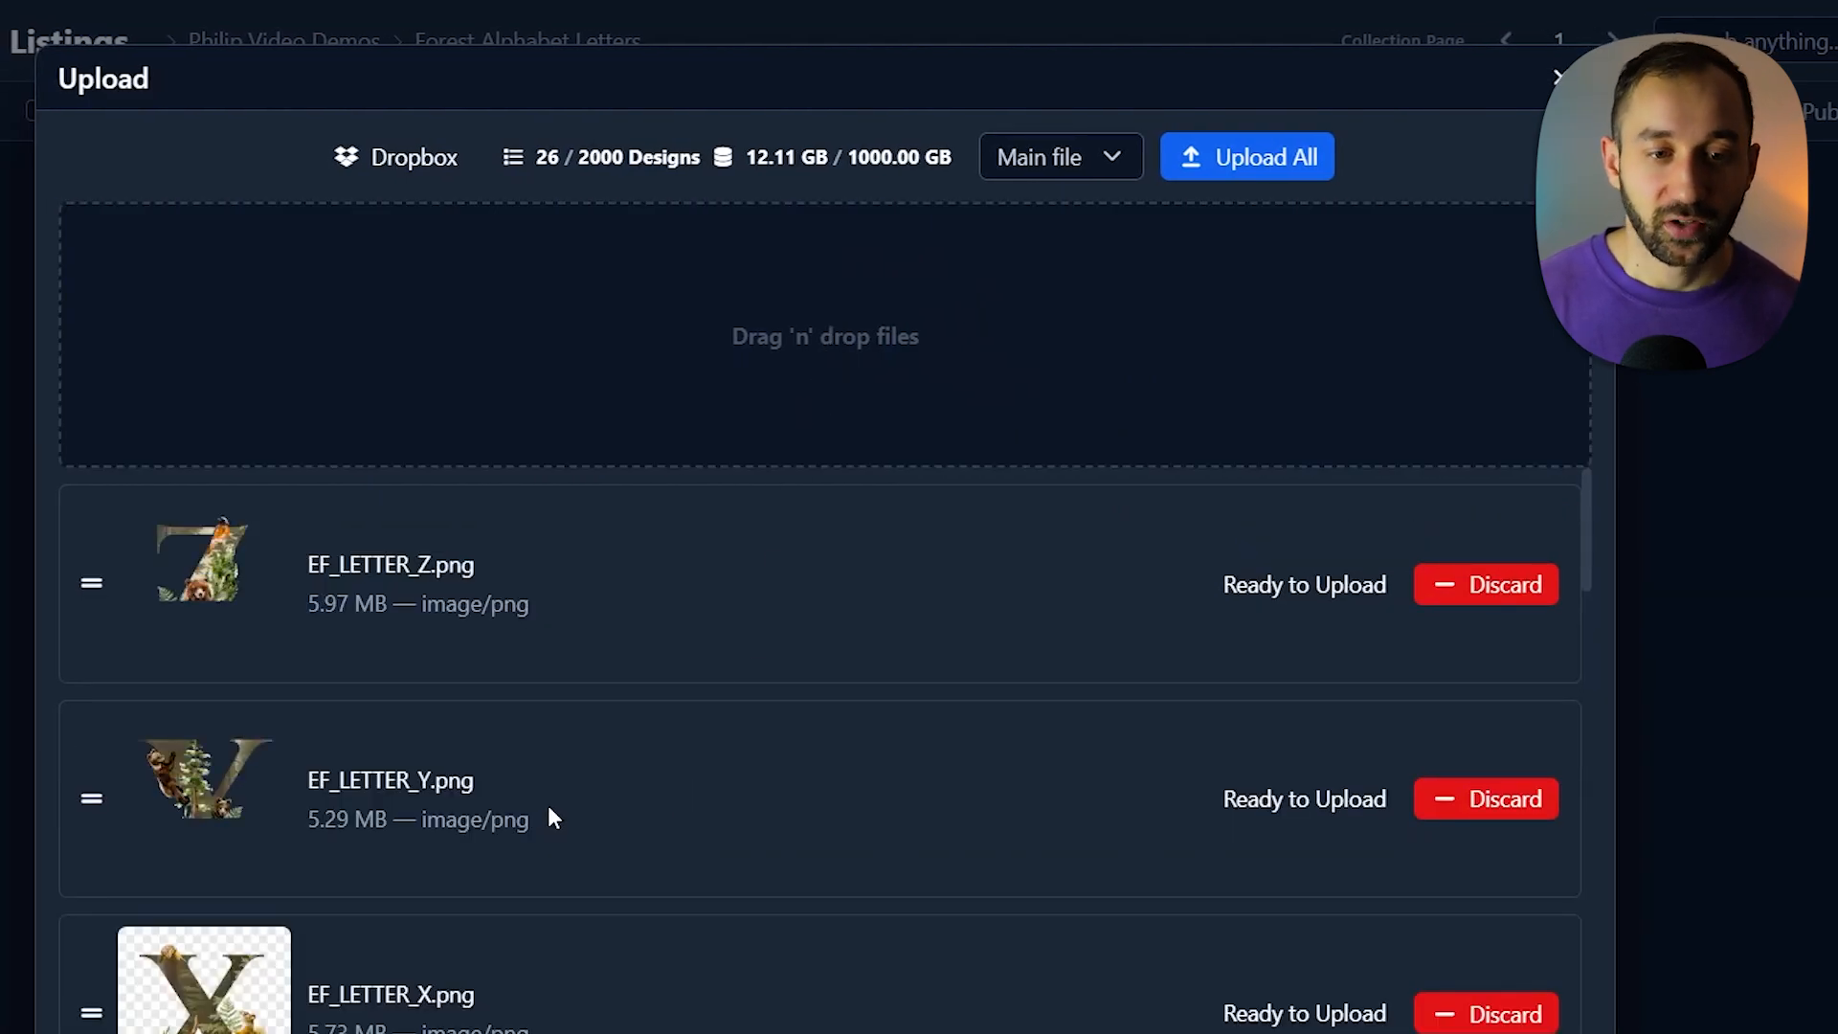
scroll(600, 873, down, 5)
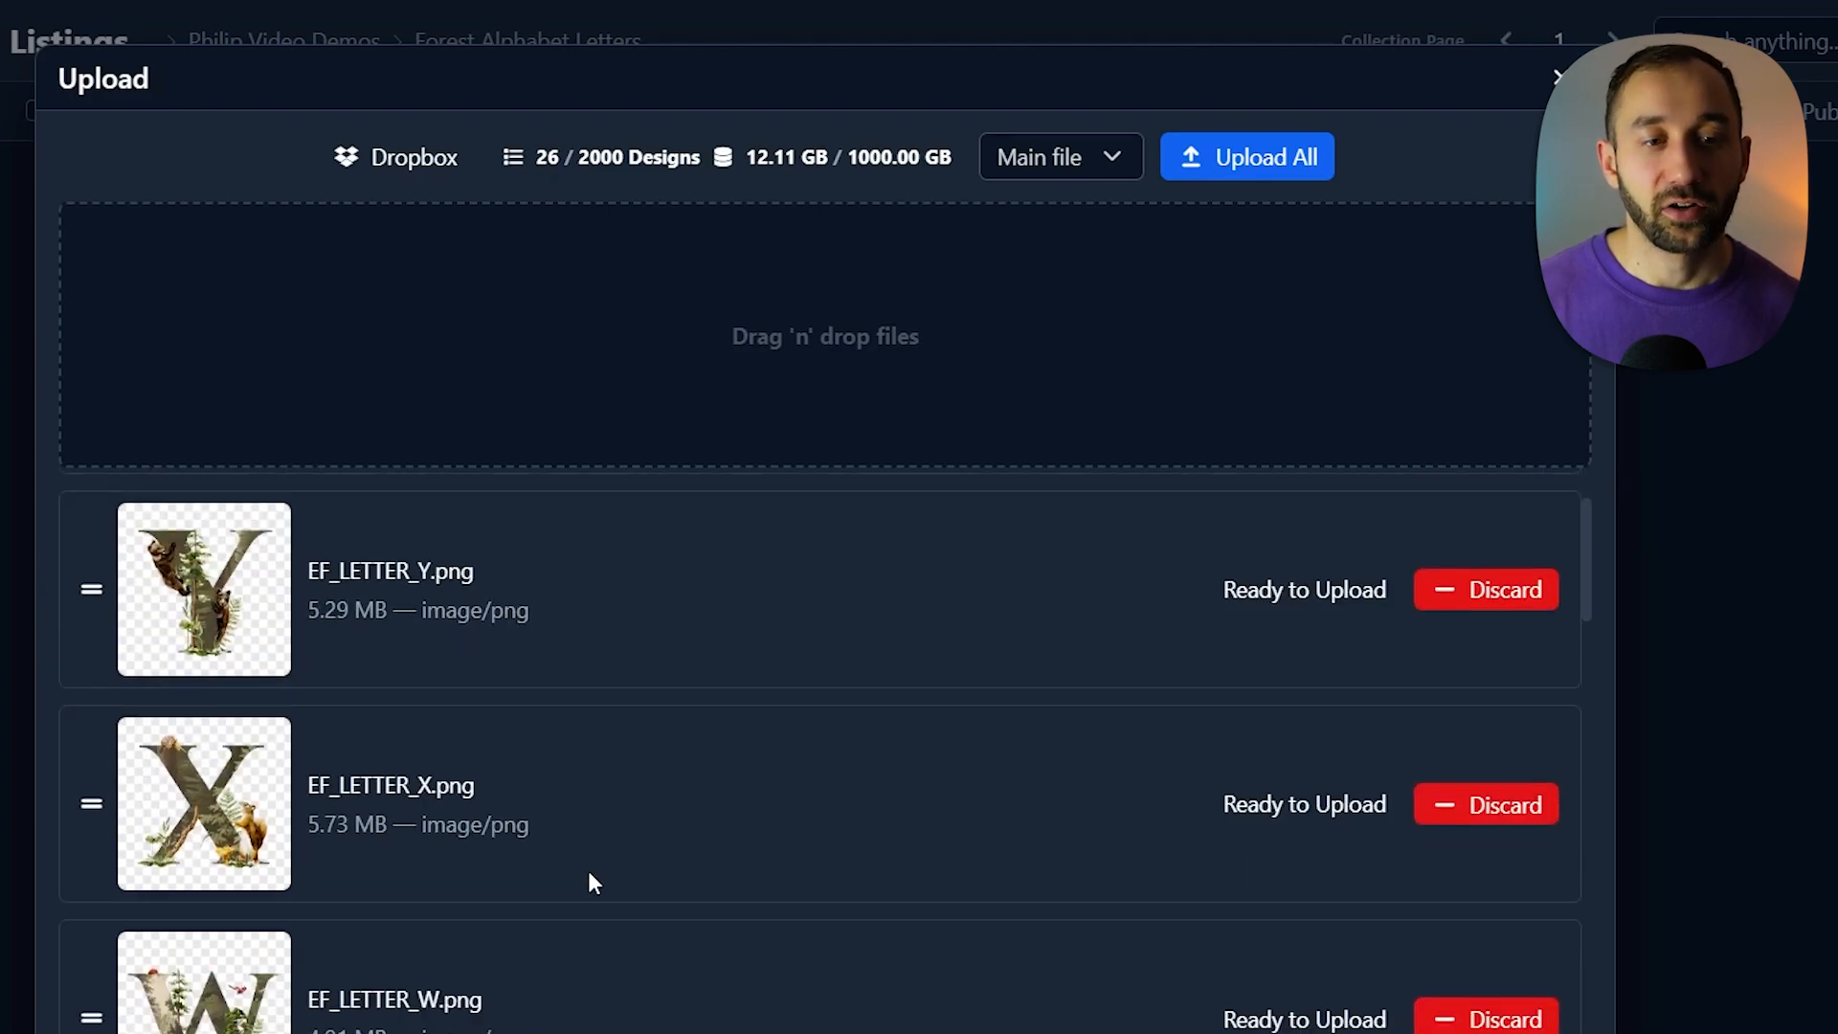
scroll(576, 870, down, 3)
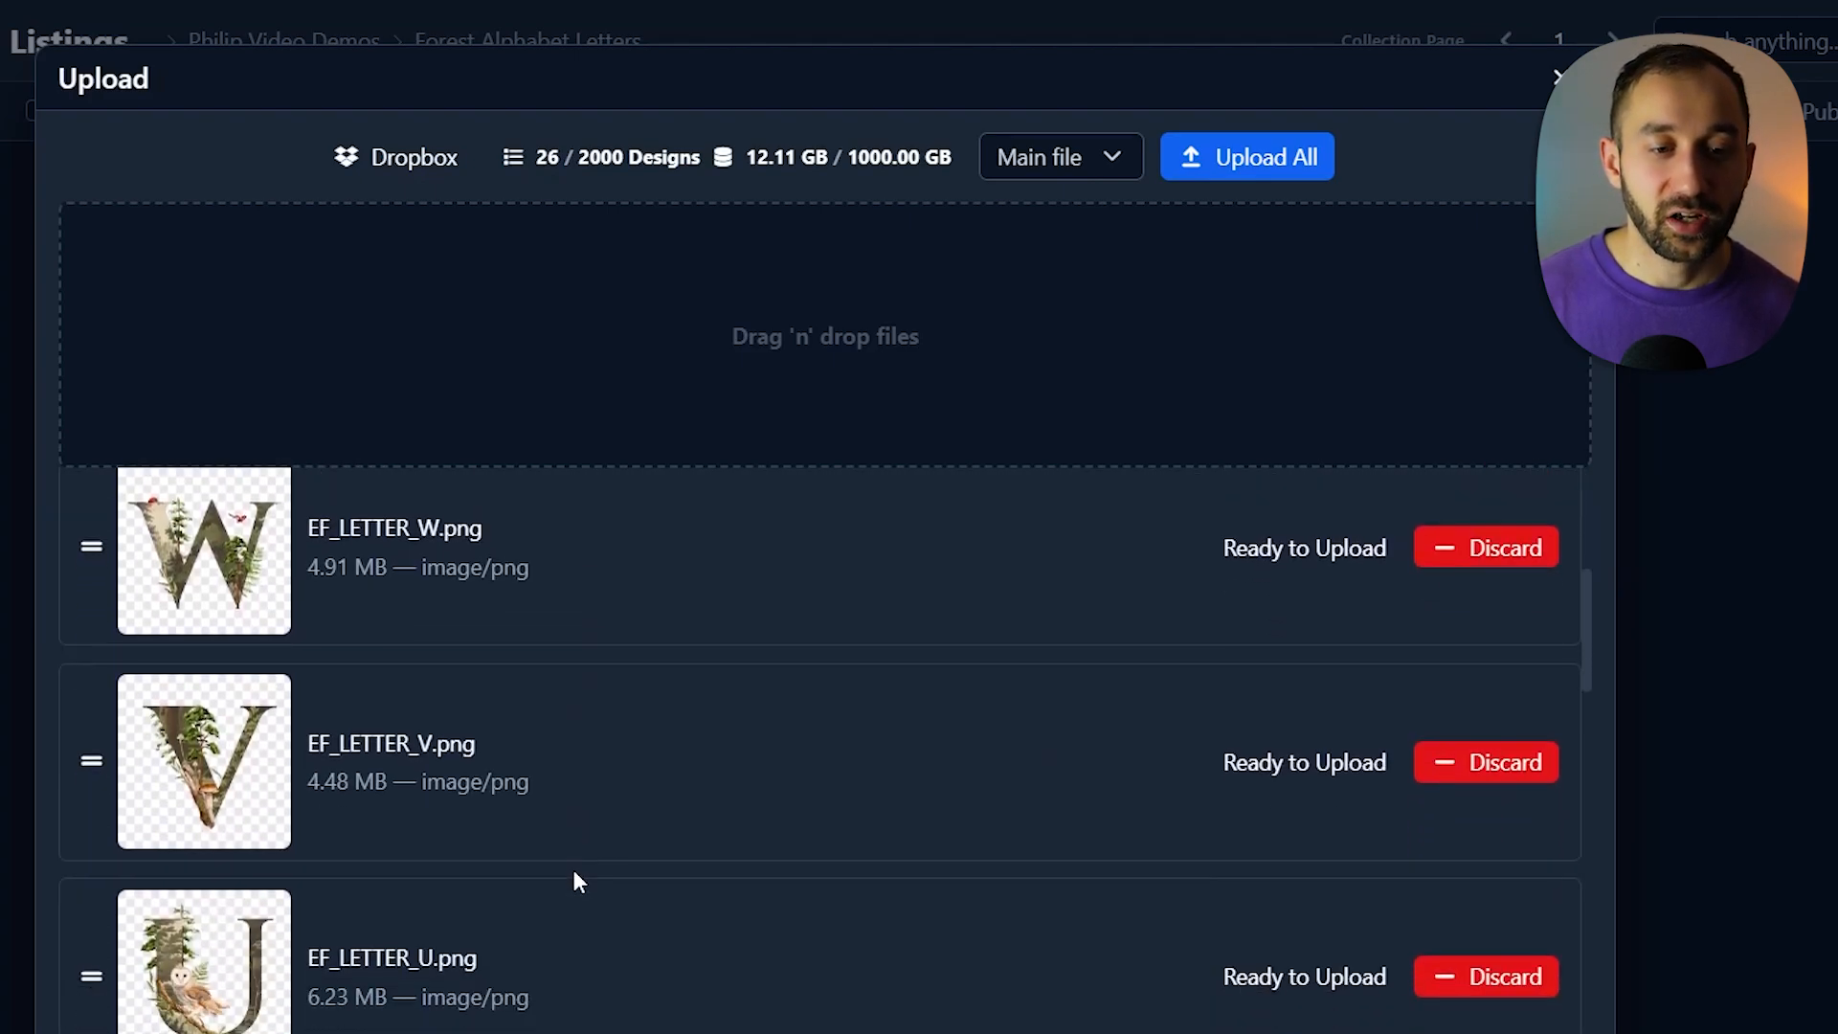
scroll(567, 494, up, 8)
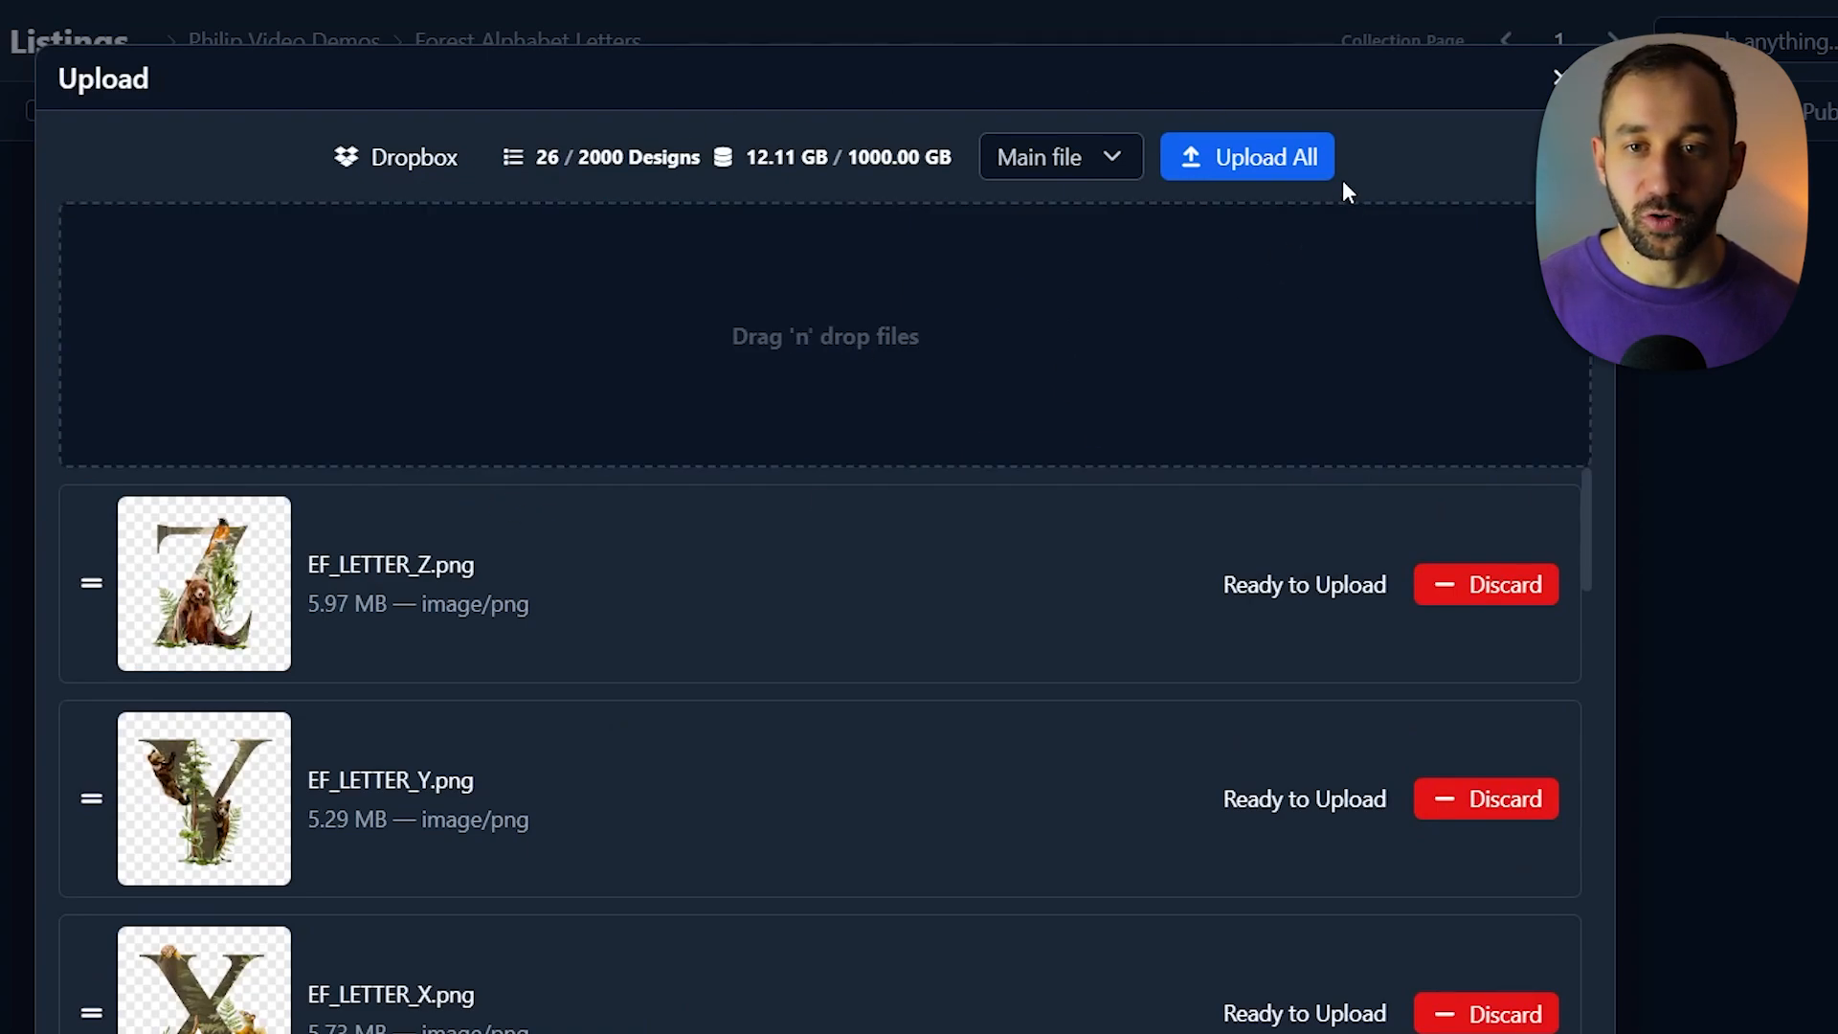
click(1235, 153)
click(1056, 207)
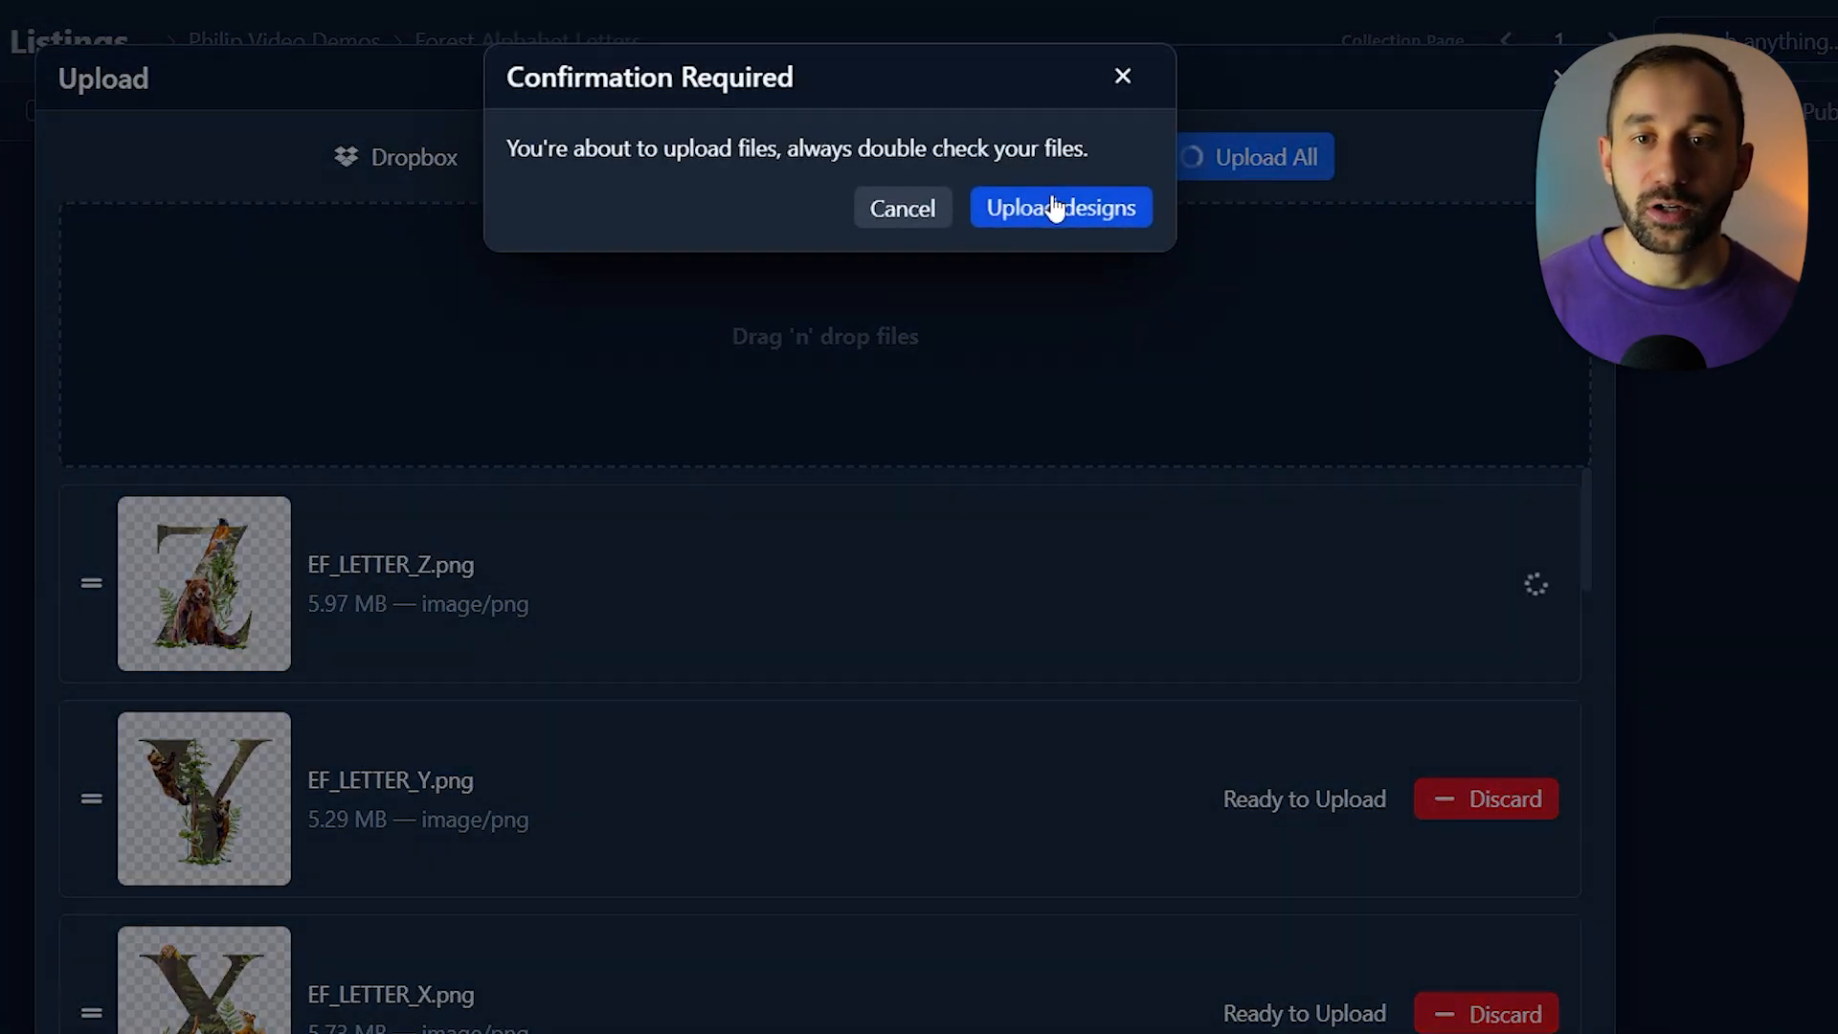
View the uploaded letter listings in list view, then return them to grid view
scroll(1521, 543, up, 2)
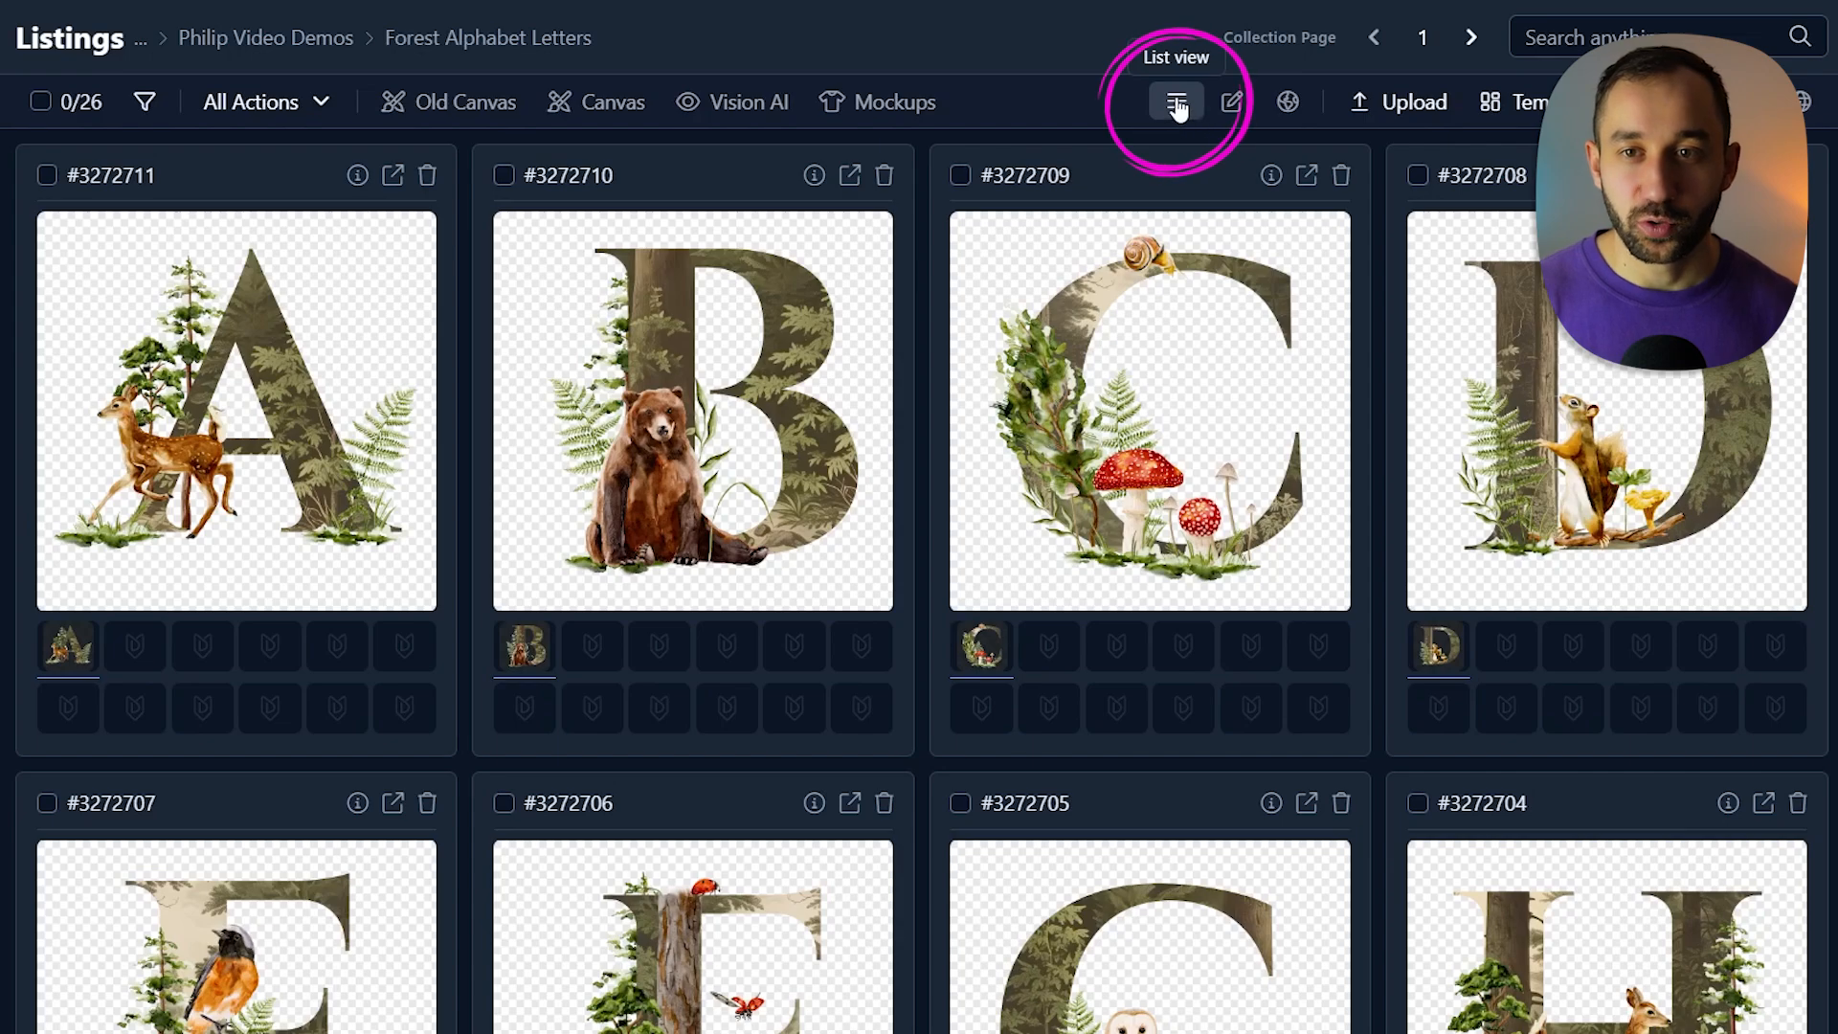
click(1177, 103)
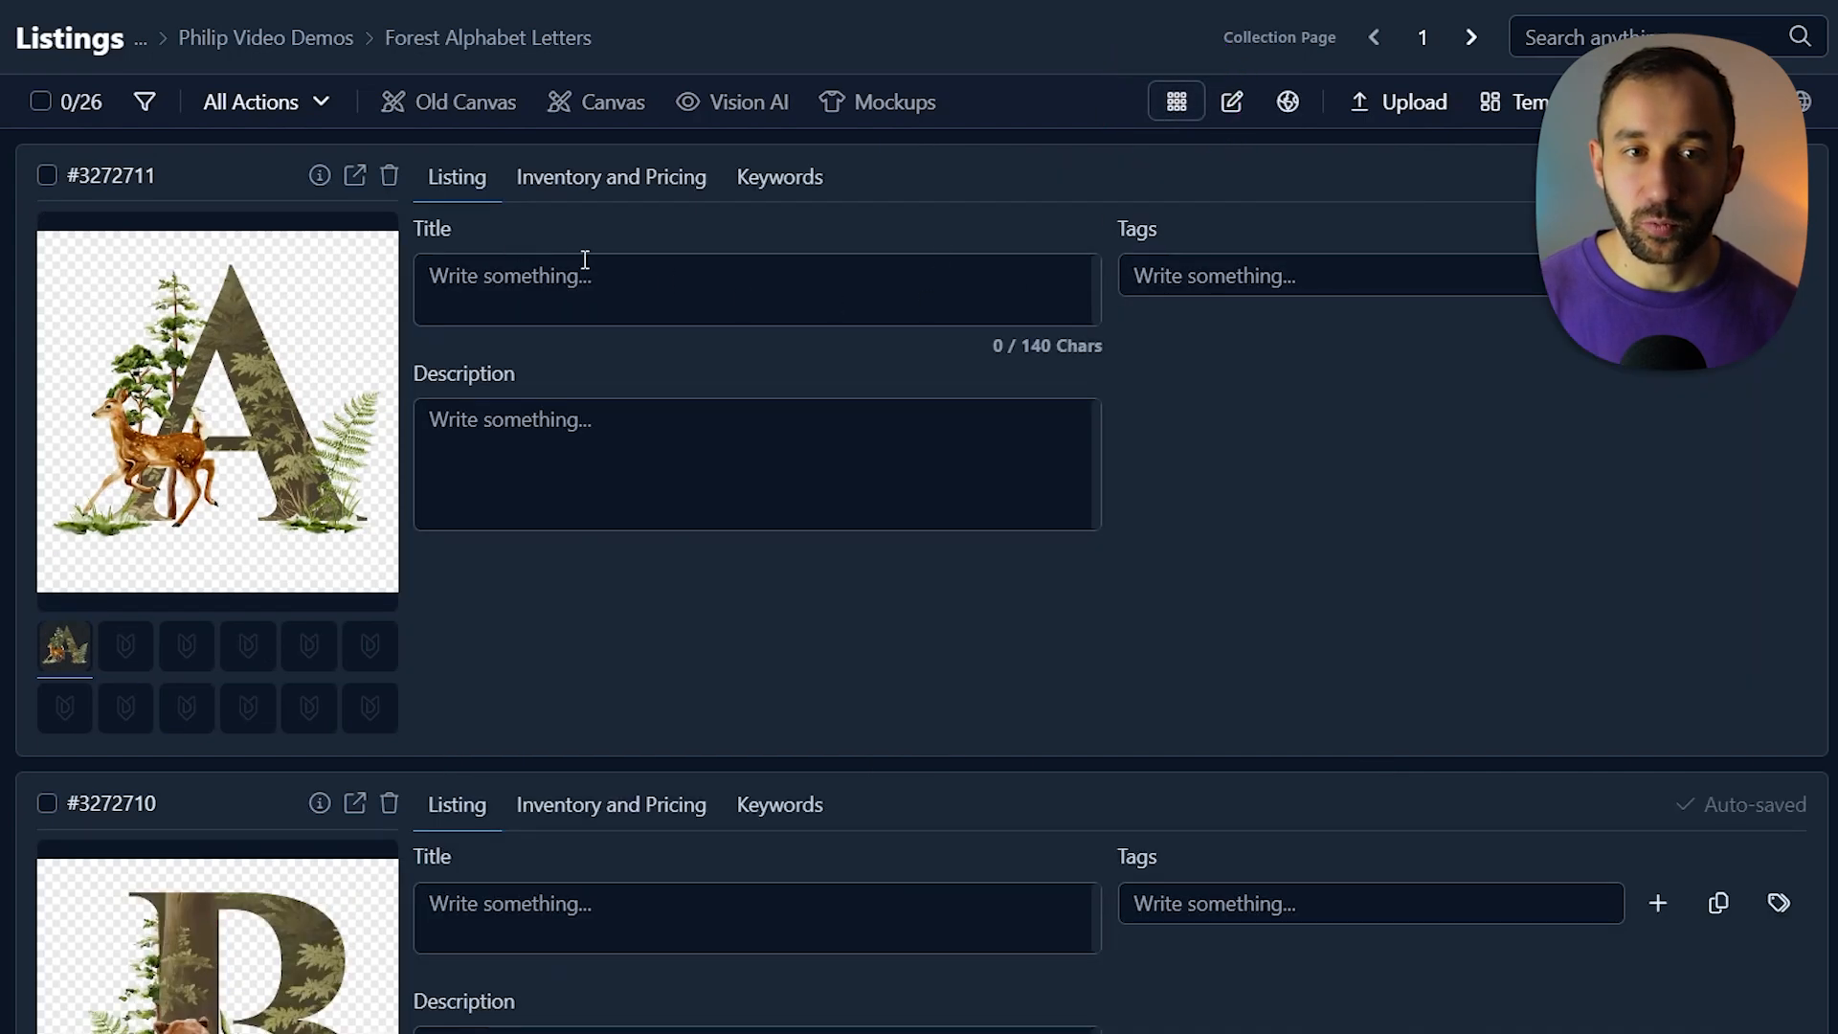
scroll(714, 434, down, 5)
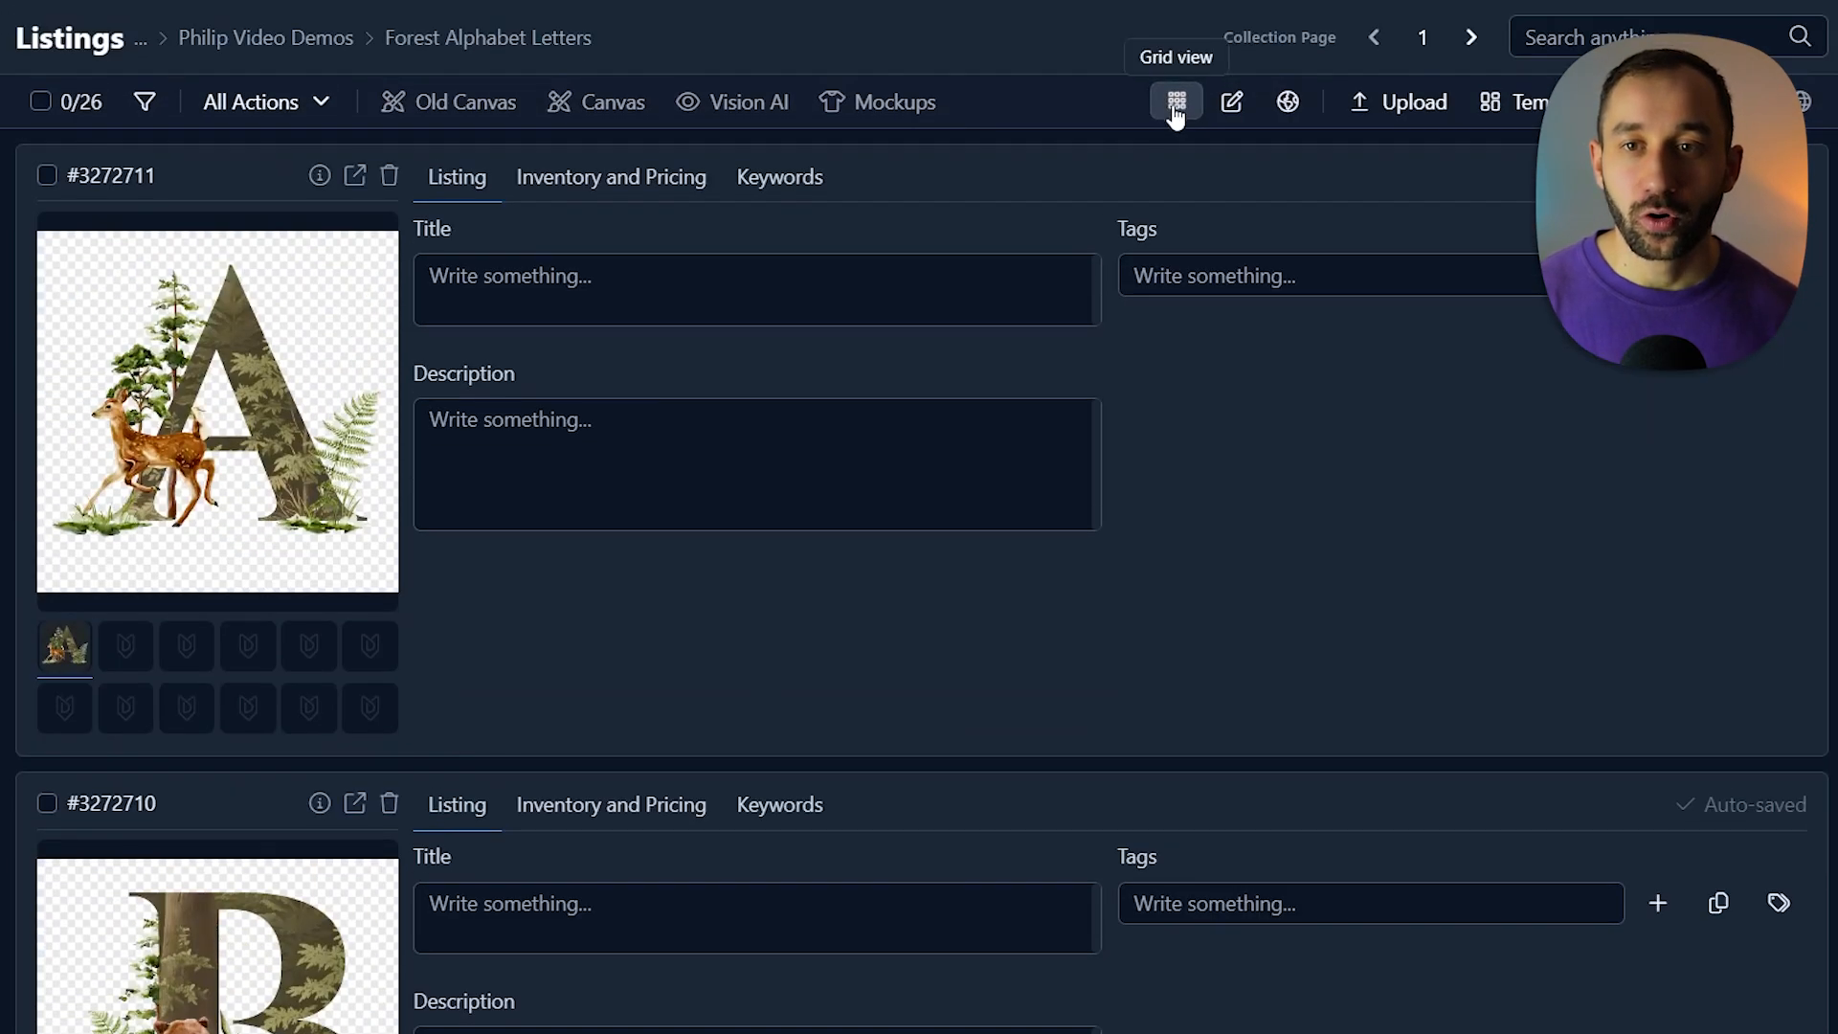
click(1177, 113)
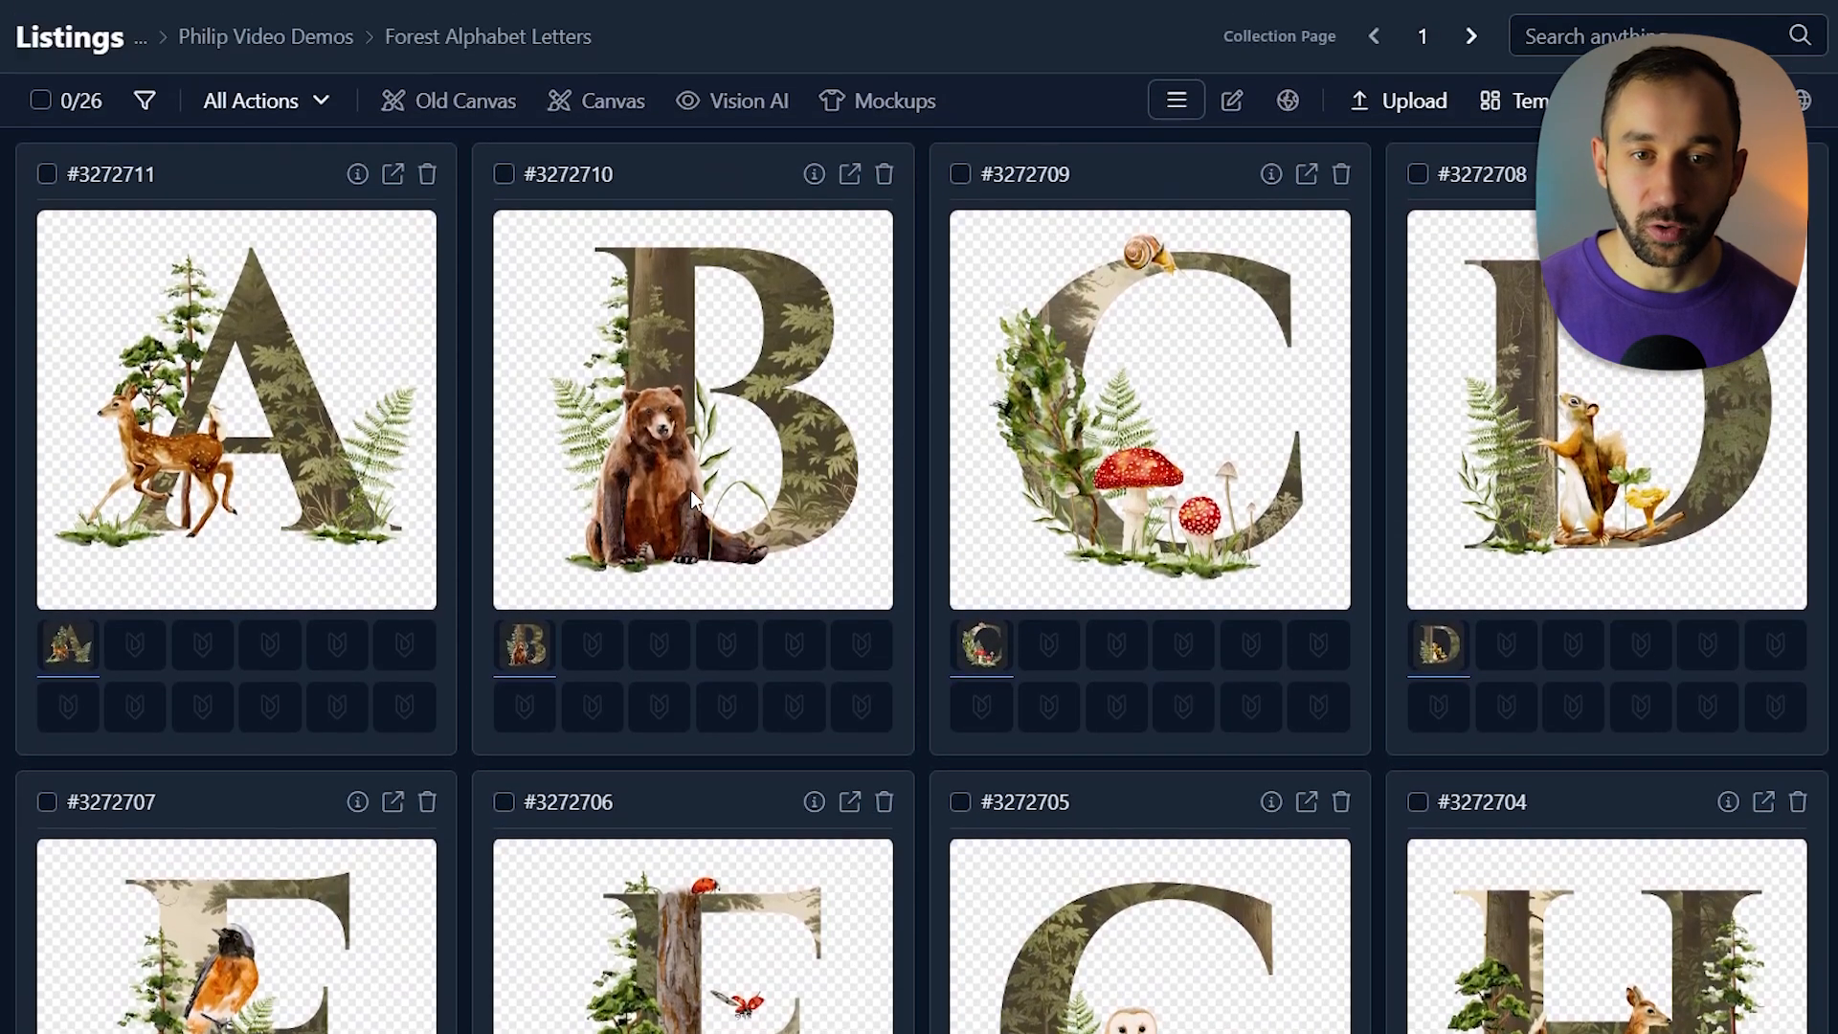
Select all 26 letter listings and open them in the new Canvas editor
click(84, 103)
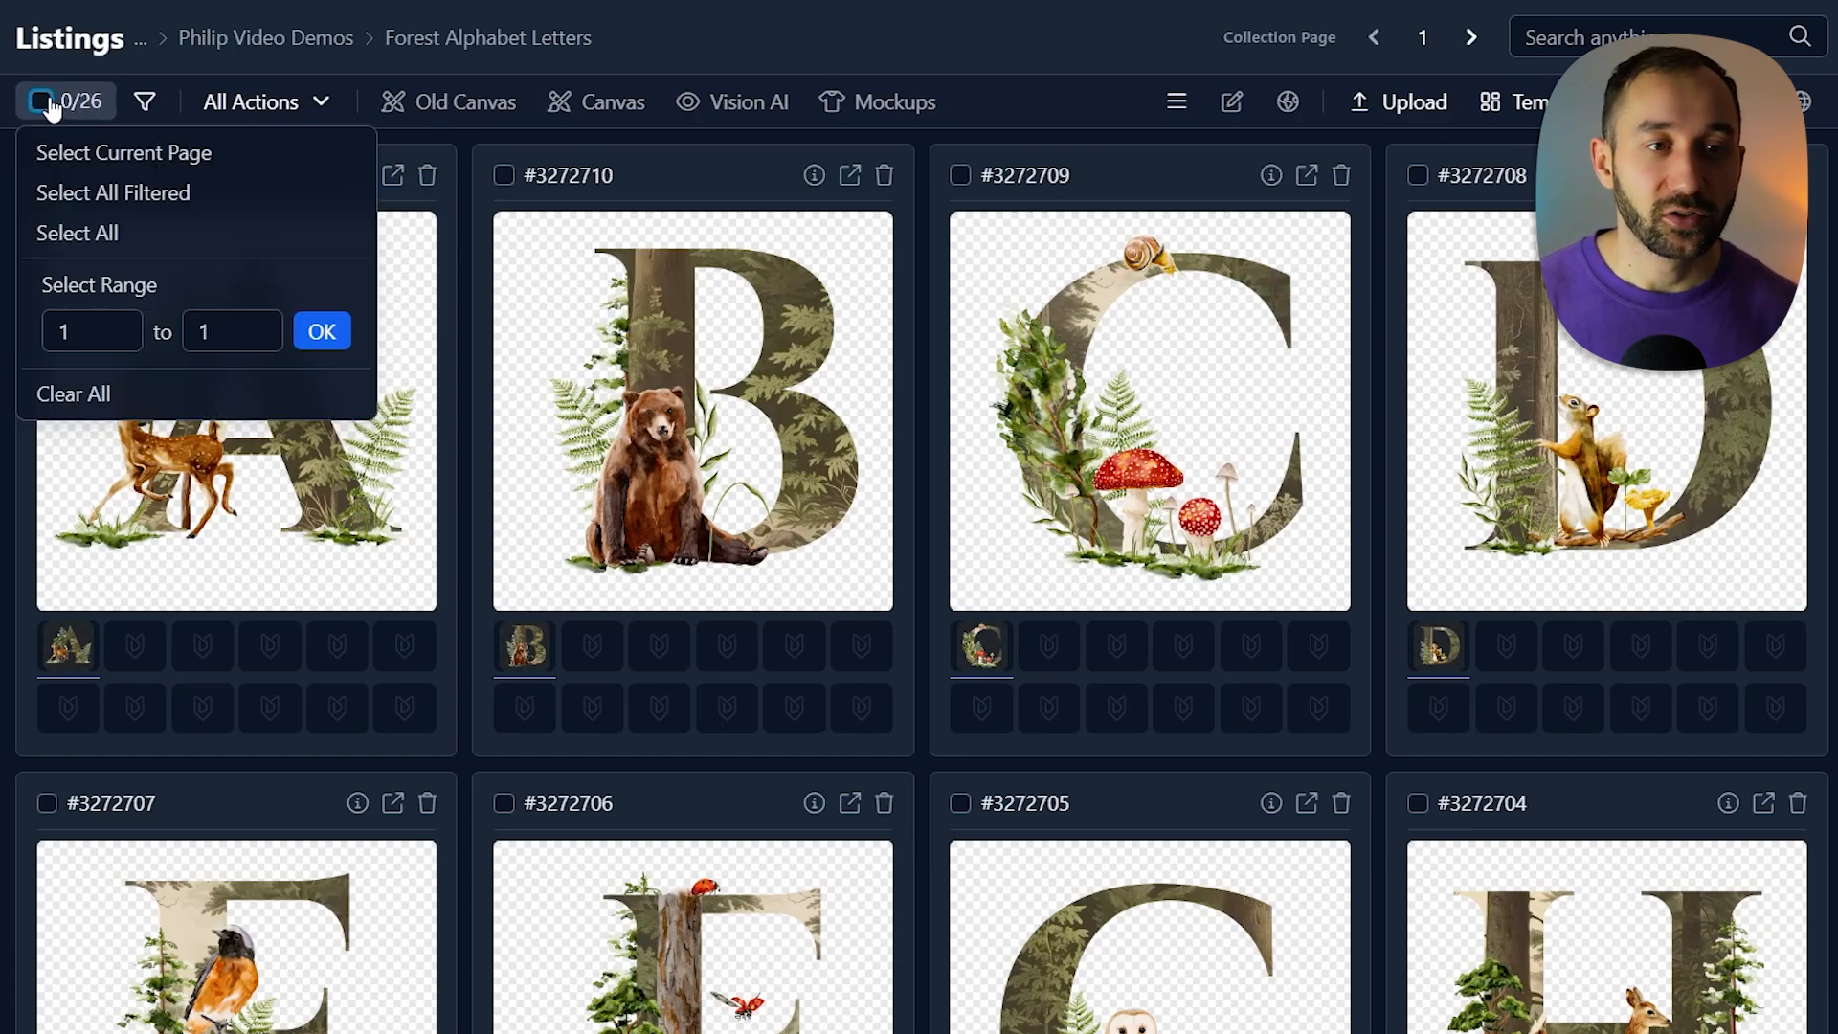
click(142, 236)
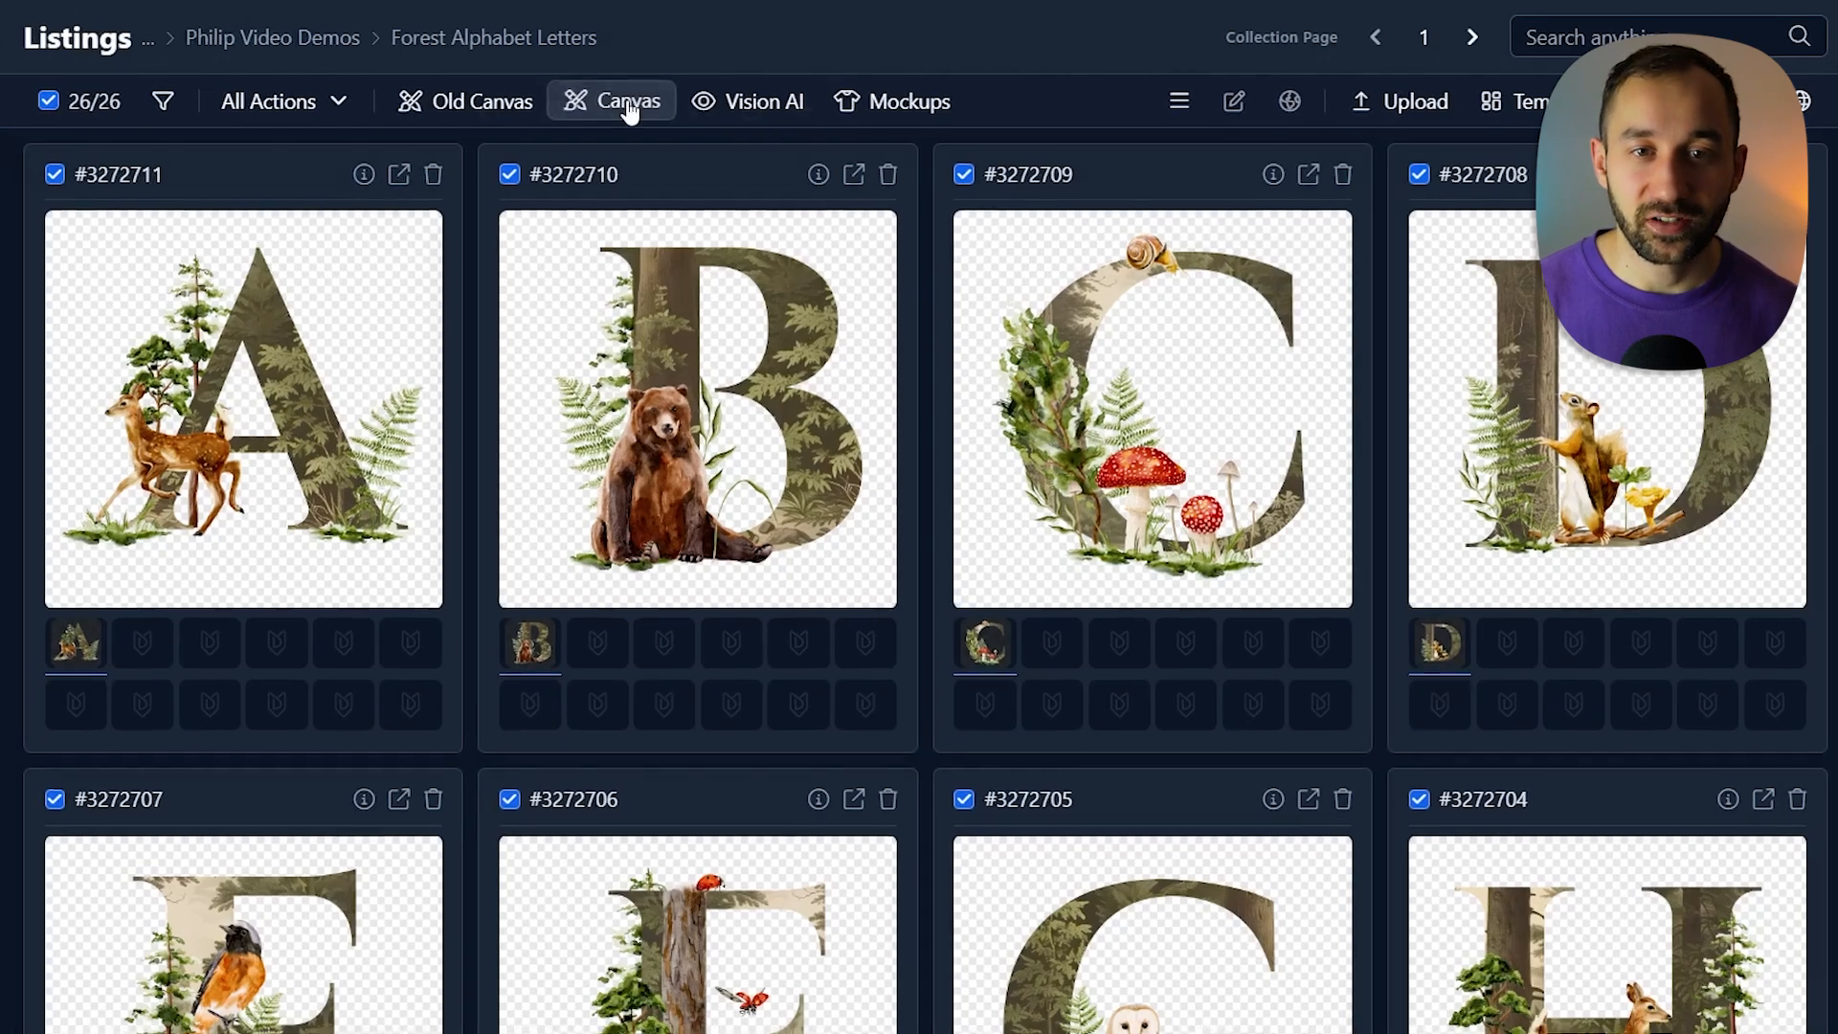
click(594, 113)
Apply the Bella 3001 print-on-demand template to the canvas
click(96, 113)
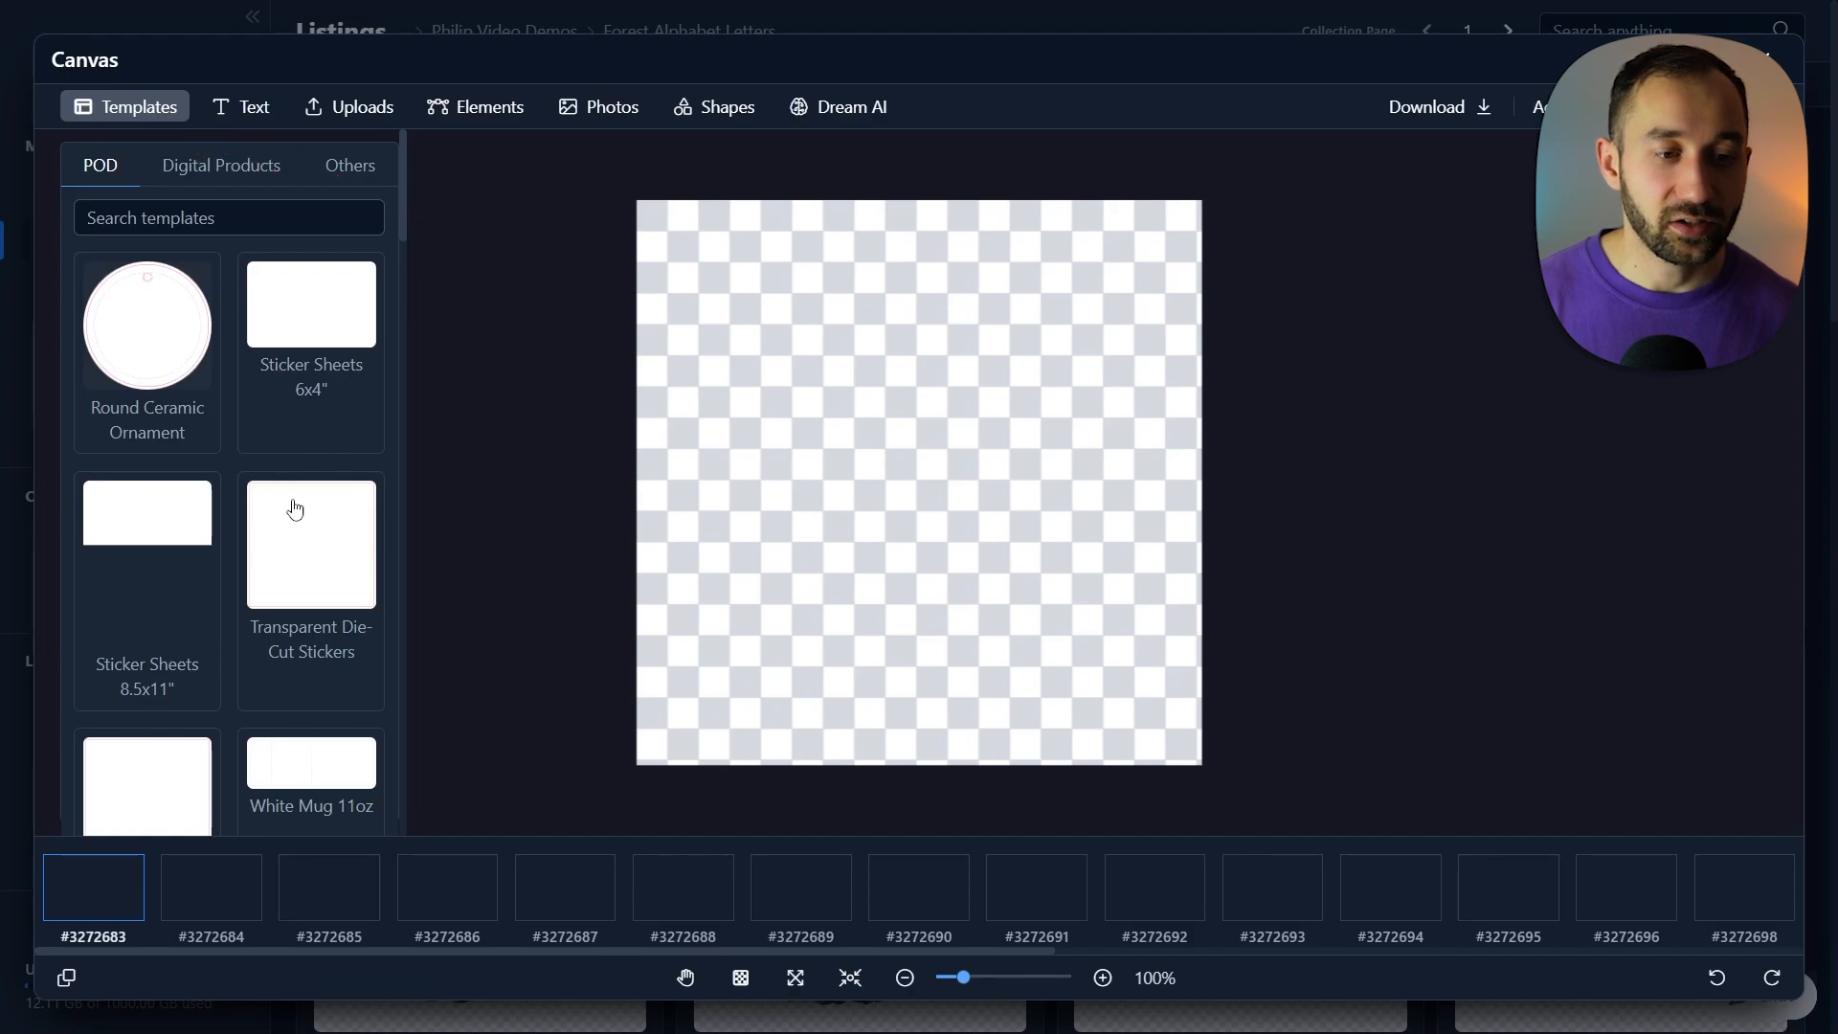
scroll(287, 508, down, 3)
scroll(282, 503, down, 5)
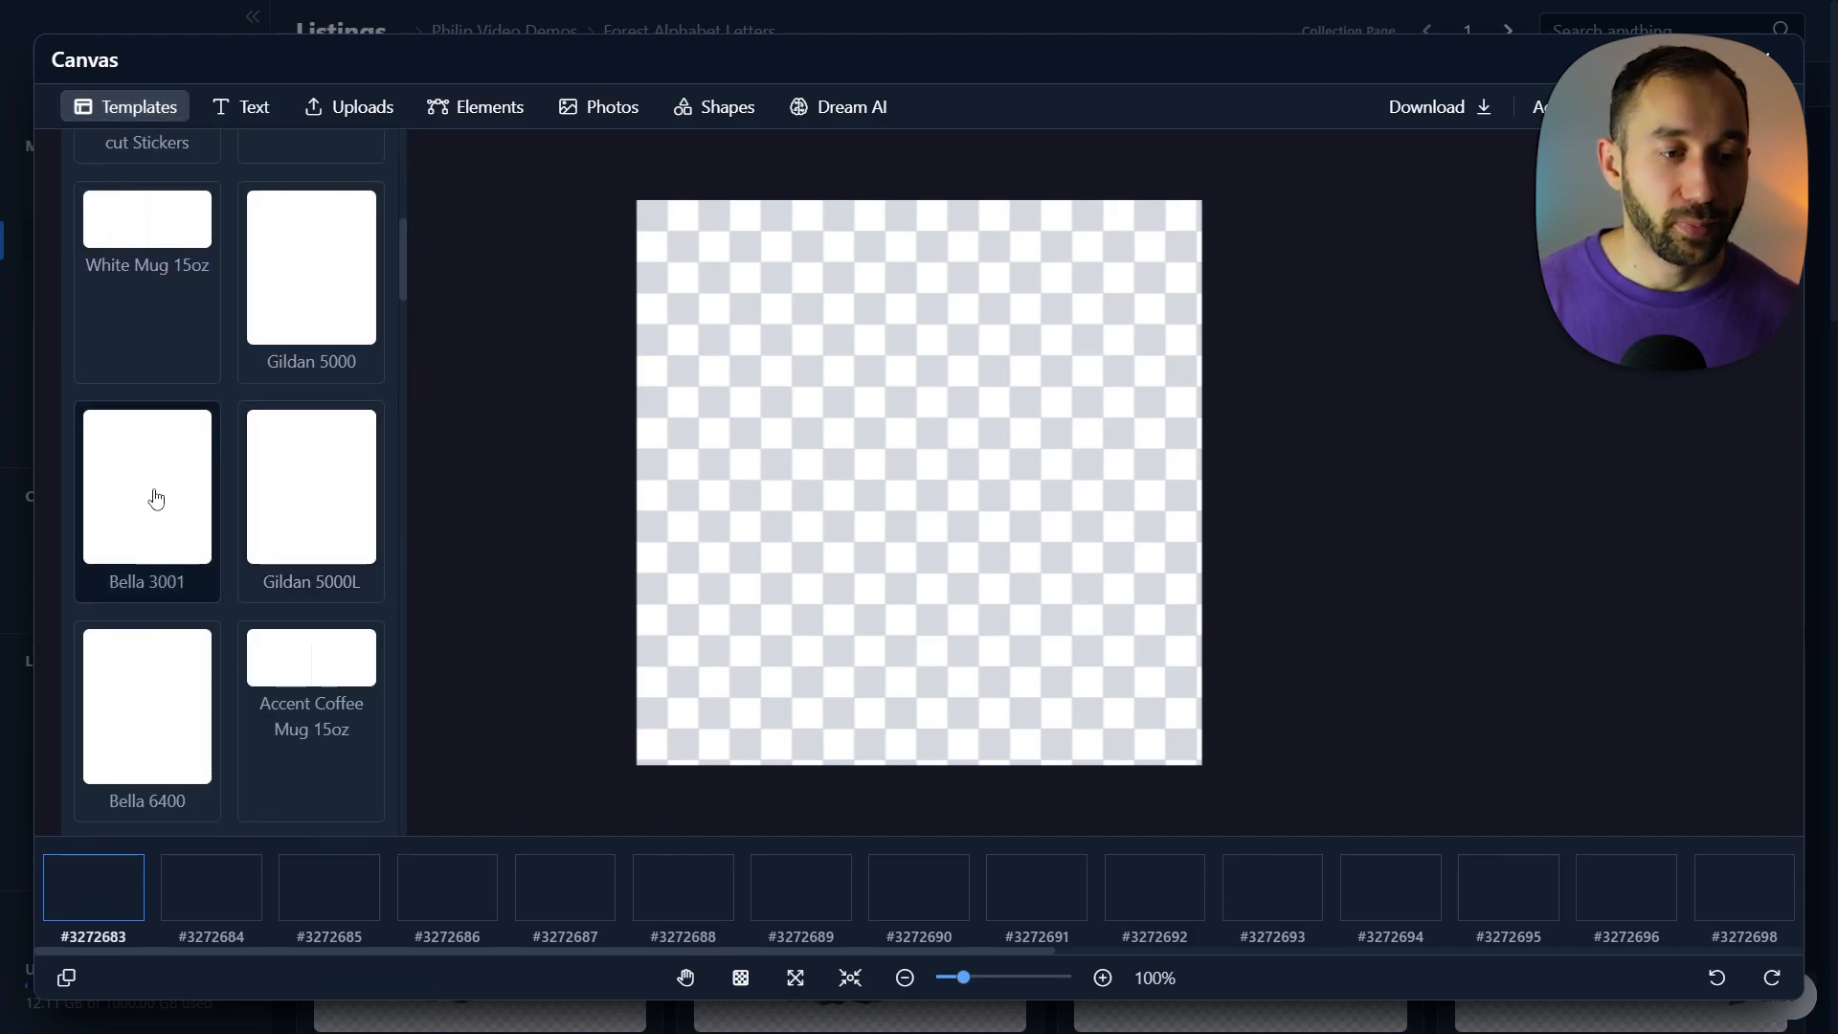
click(139, 508)
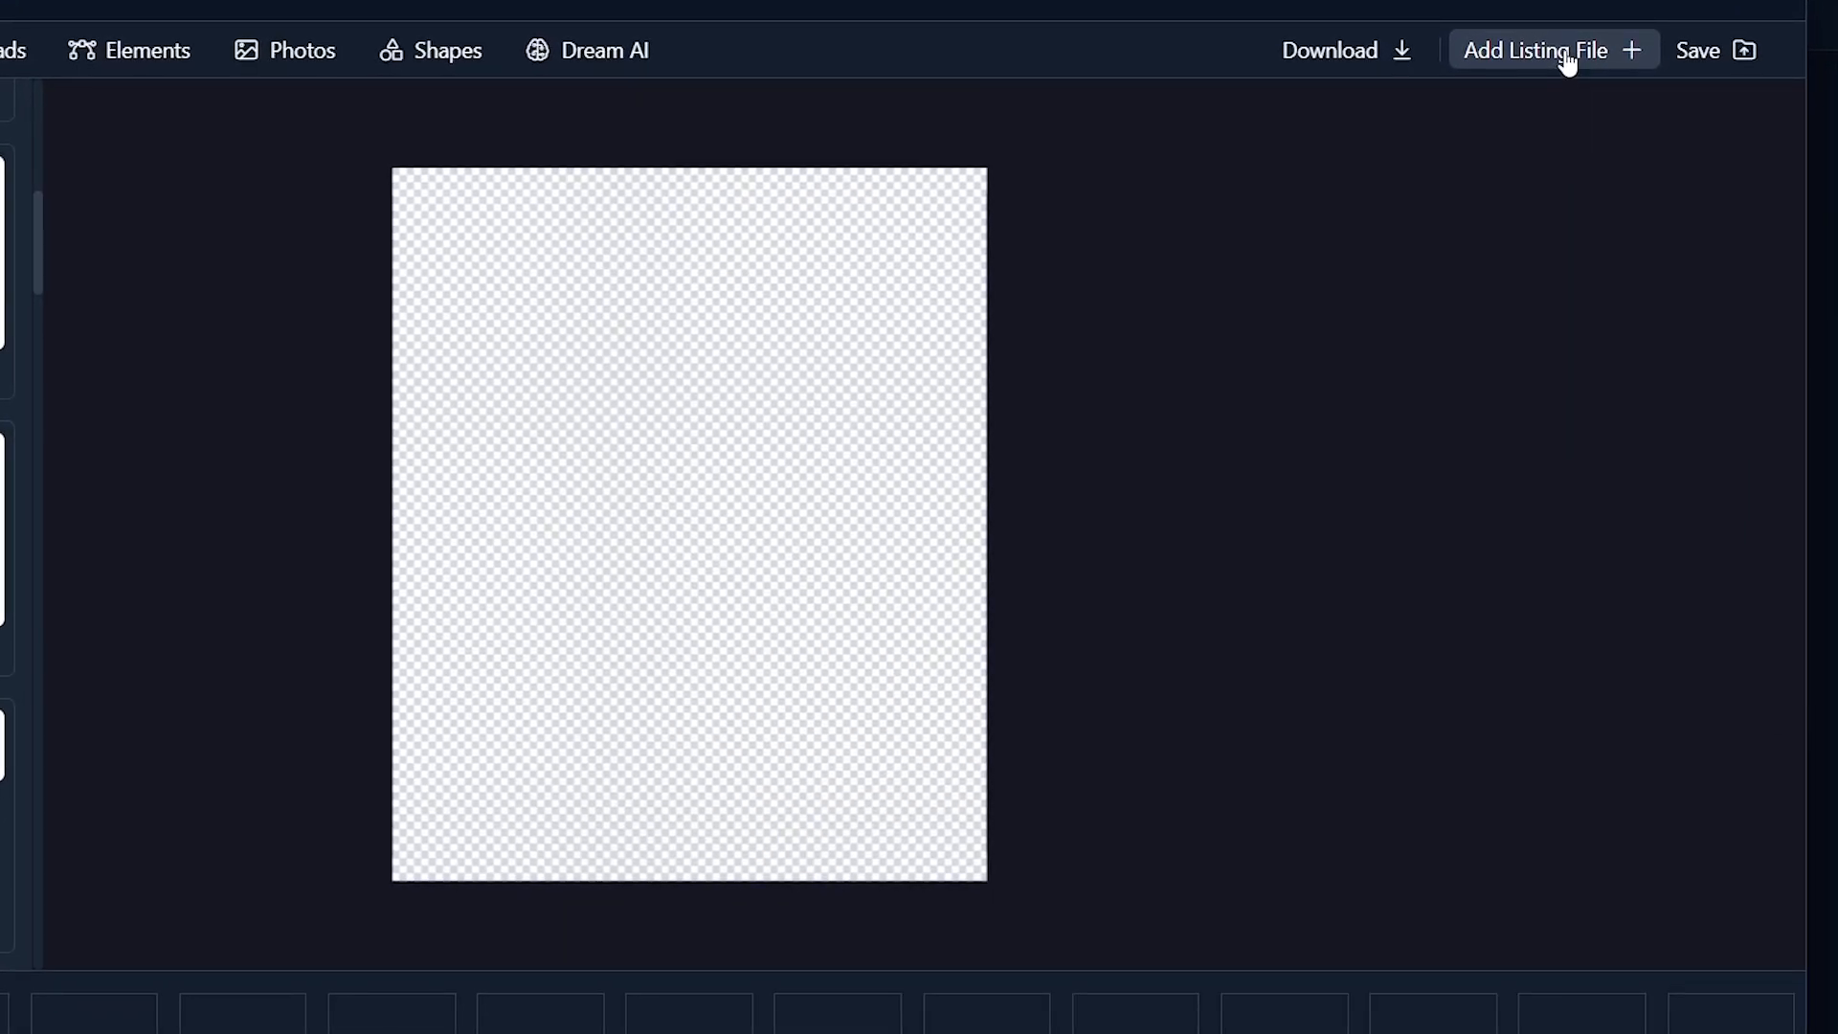
Add each listing's main file to all of the canvases
click(1569, 59)
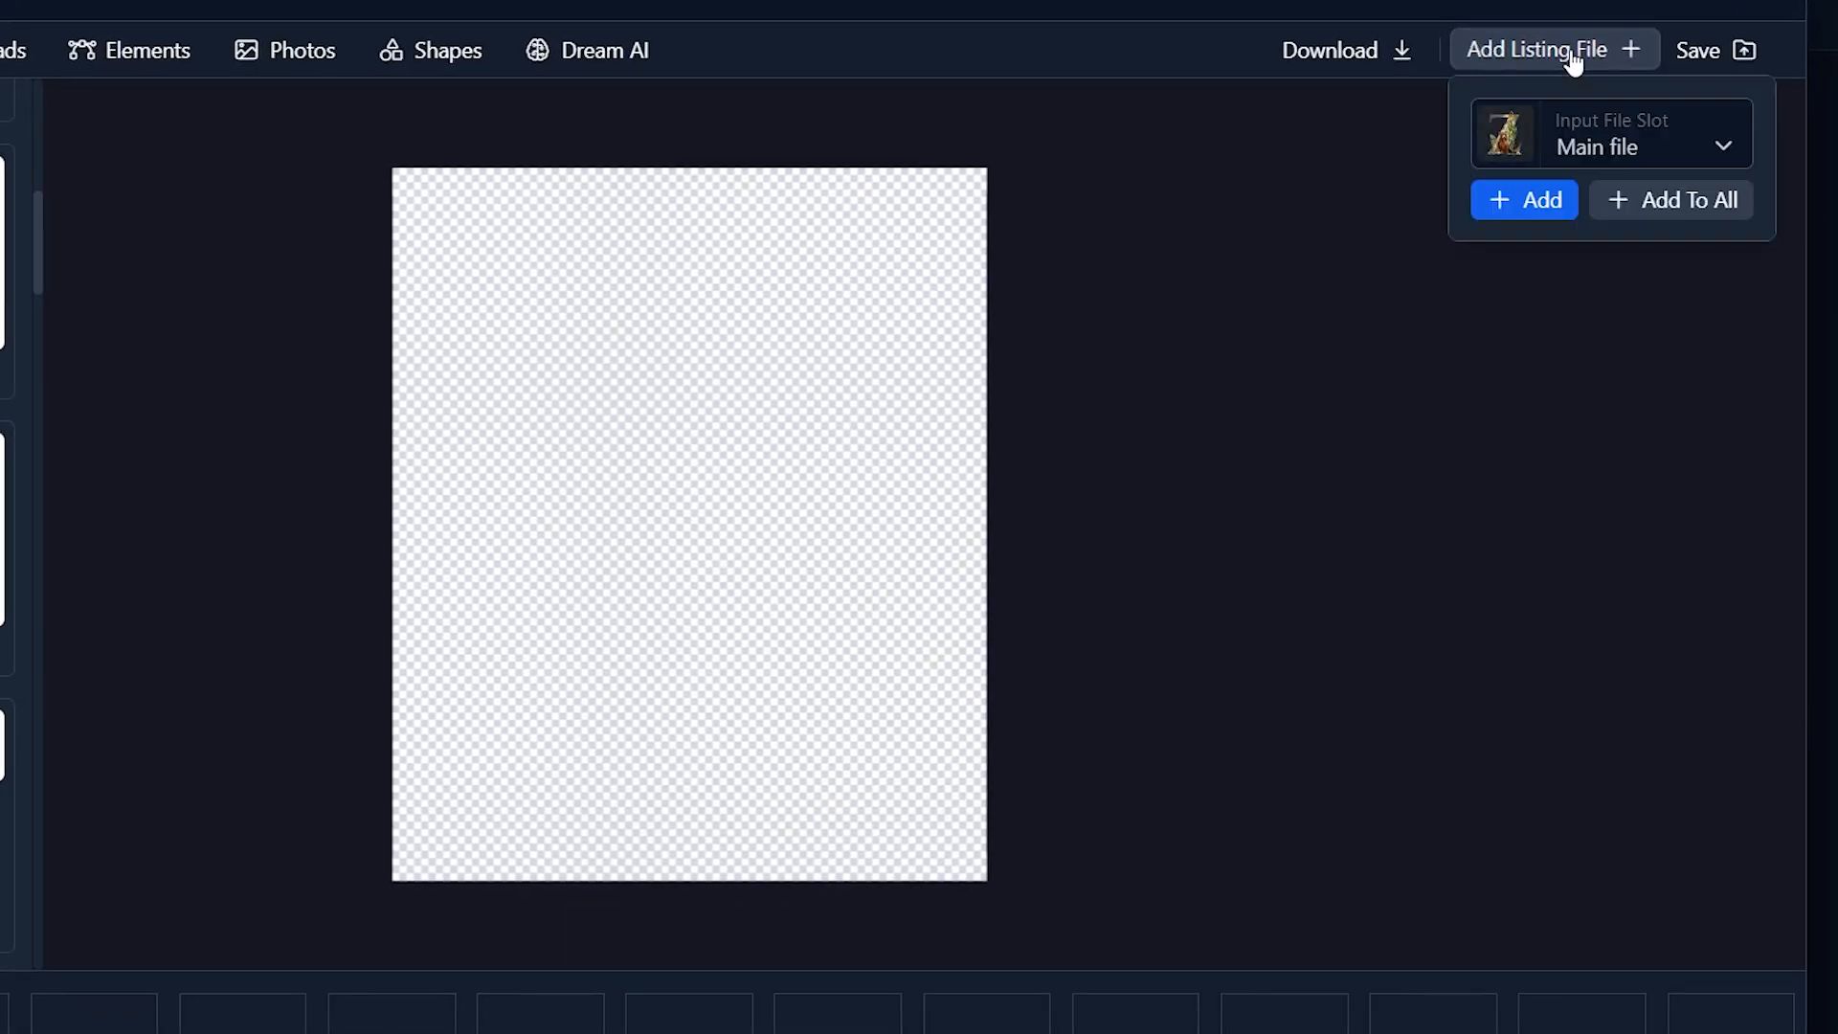
click(1656, 207)
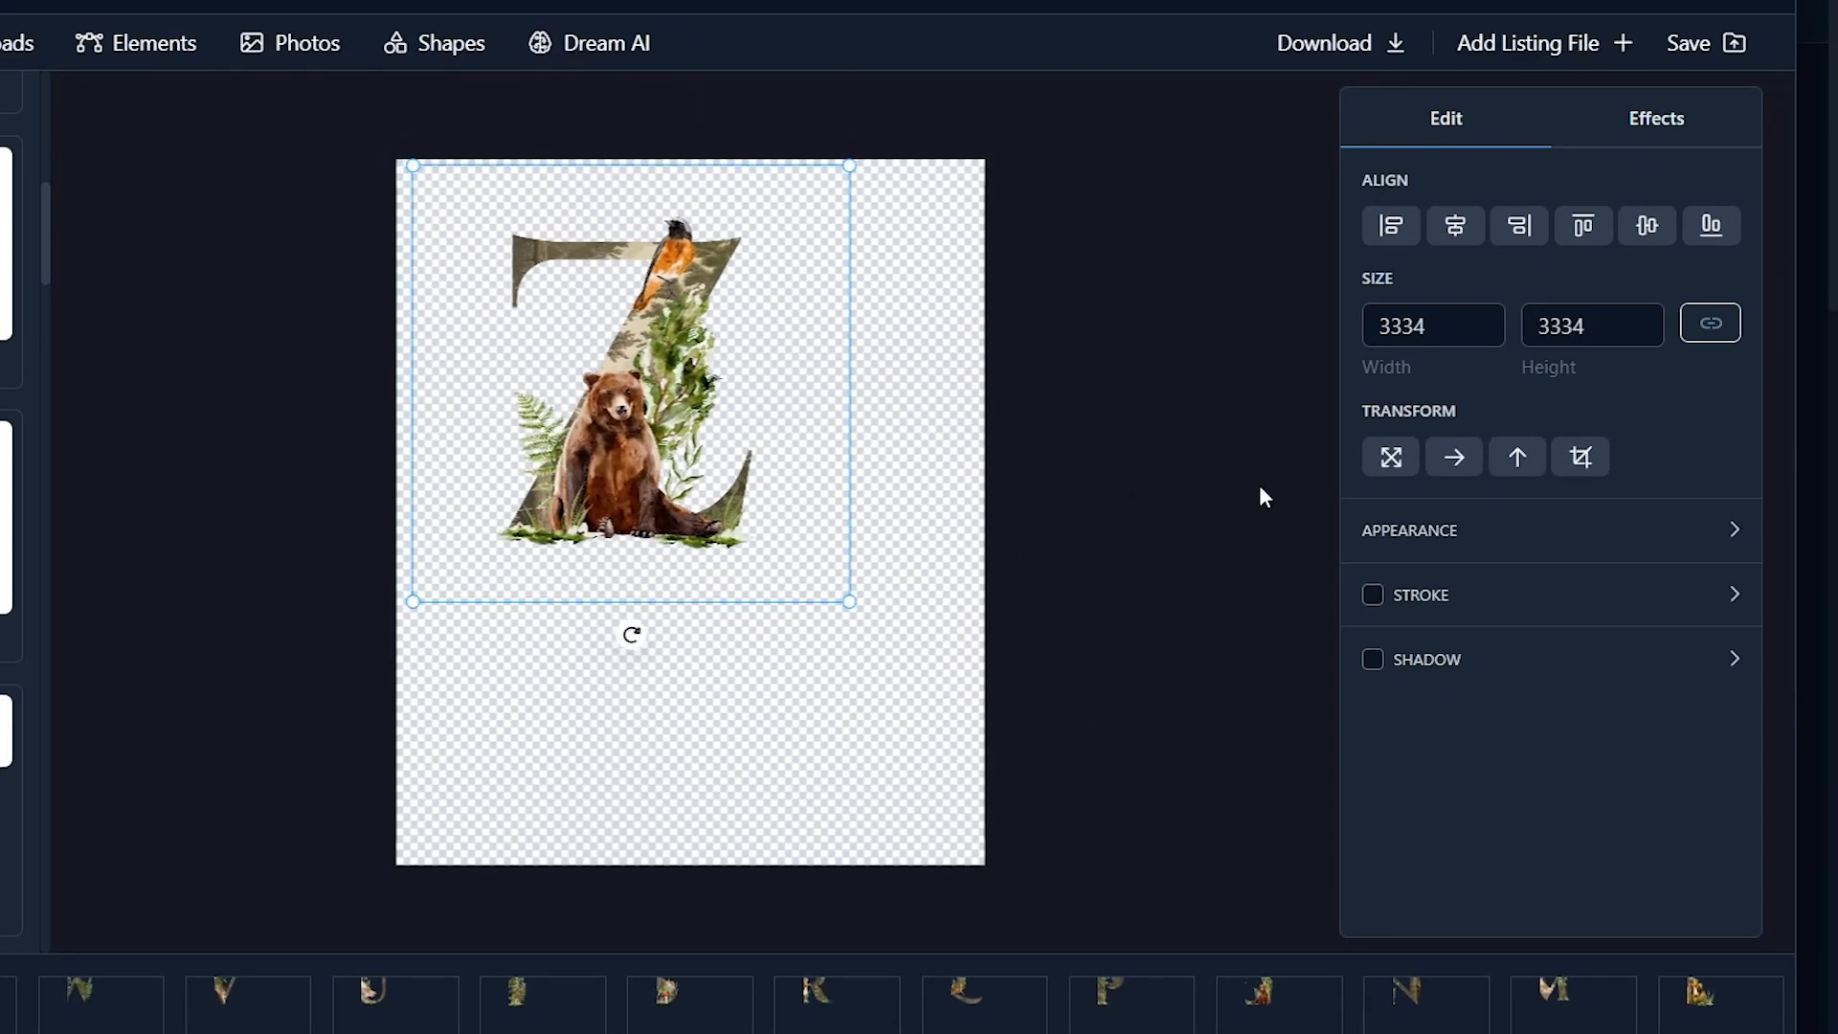
Fit the letter Z design to the canvas, enlarge it to about 5036 × 5036, and centre it horizontally
click(1396, 460)
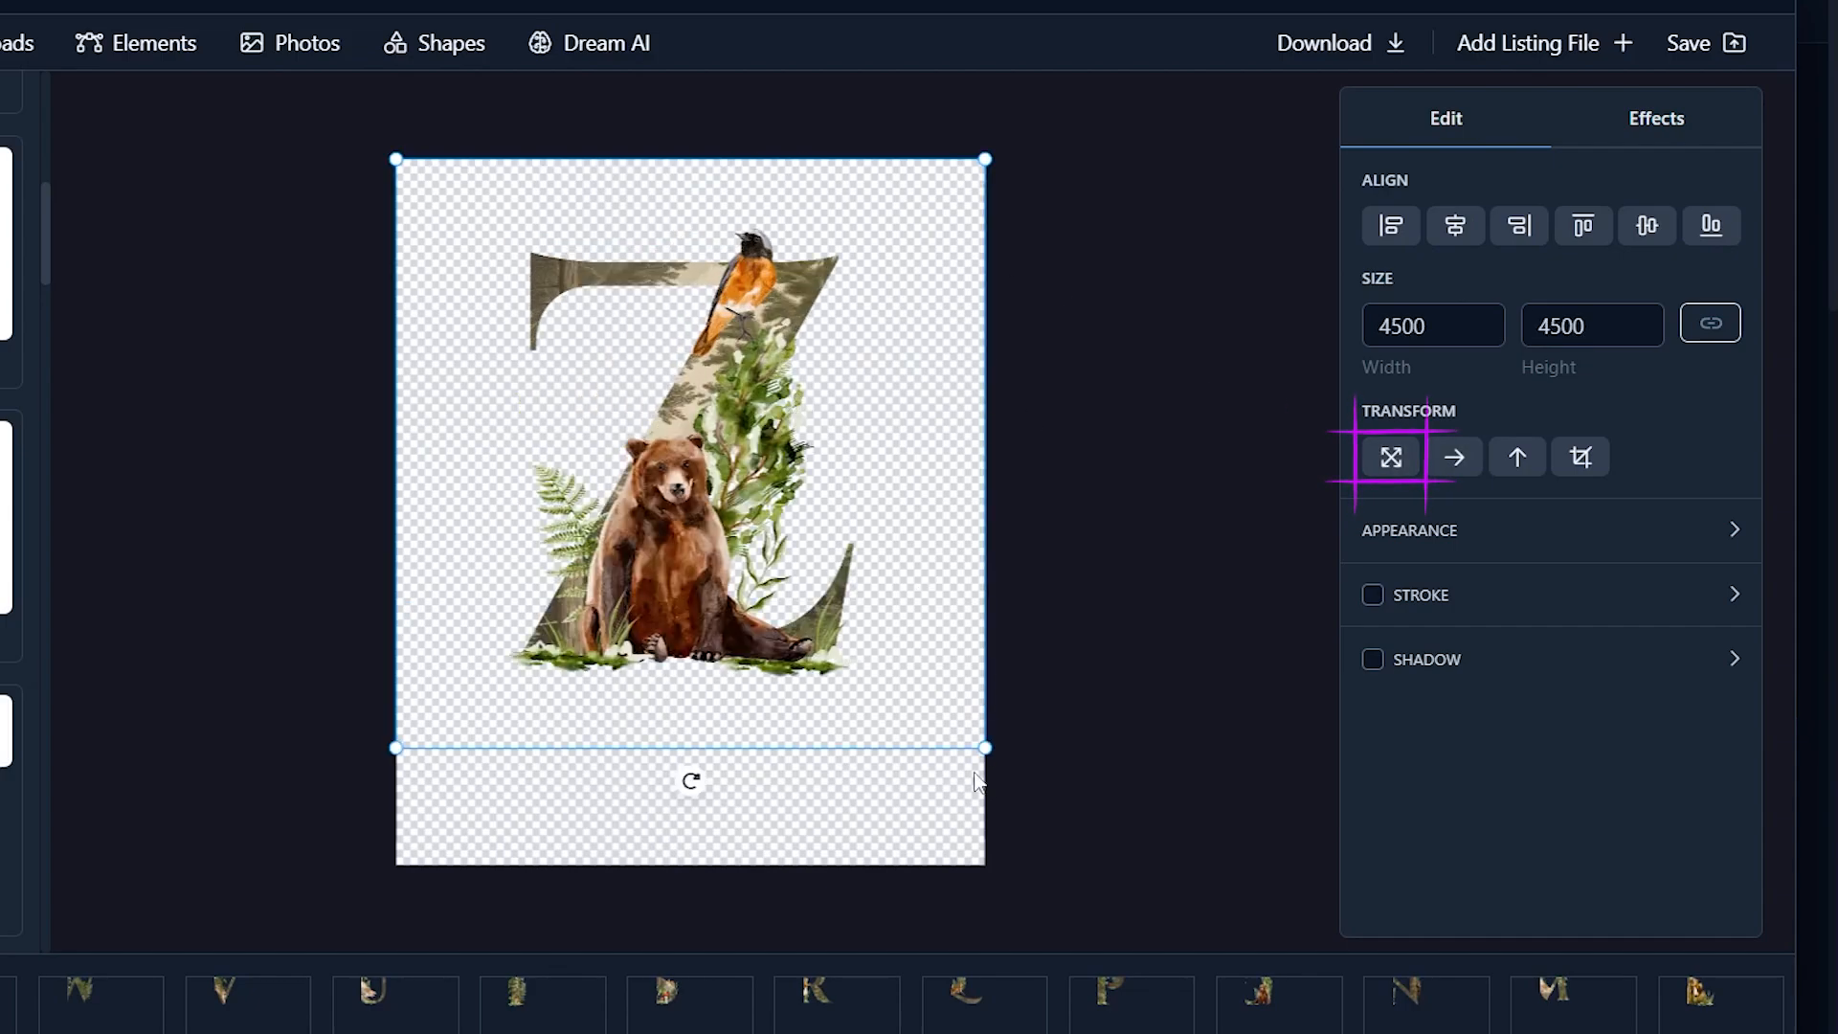
drag(986, 752, 1079, 788)
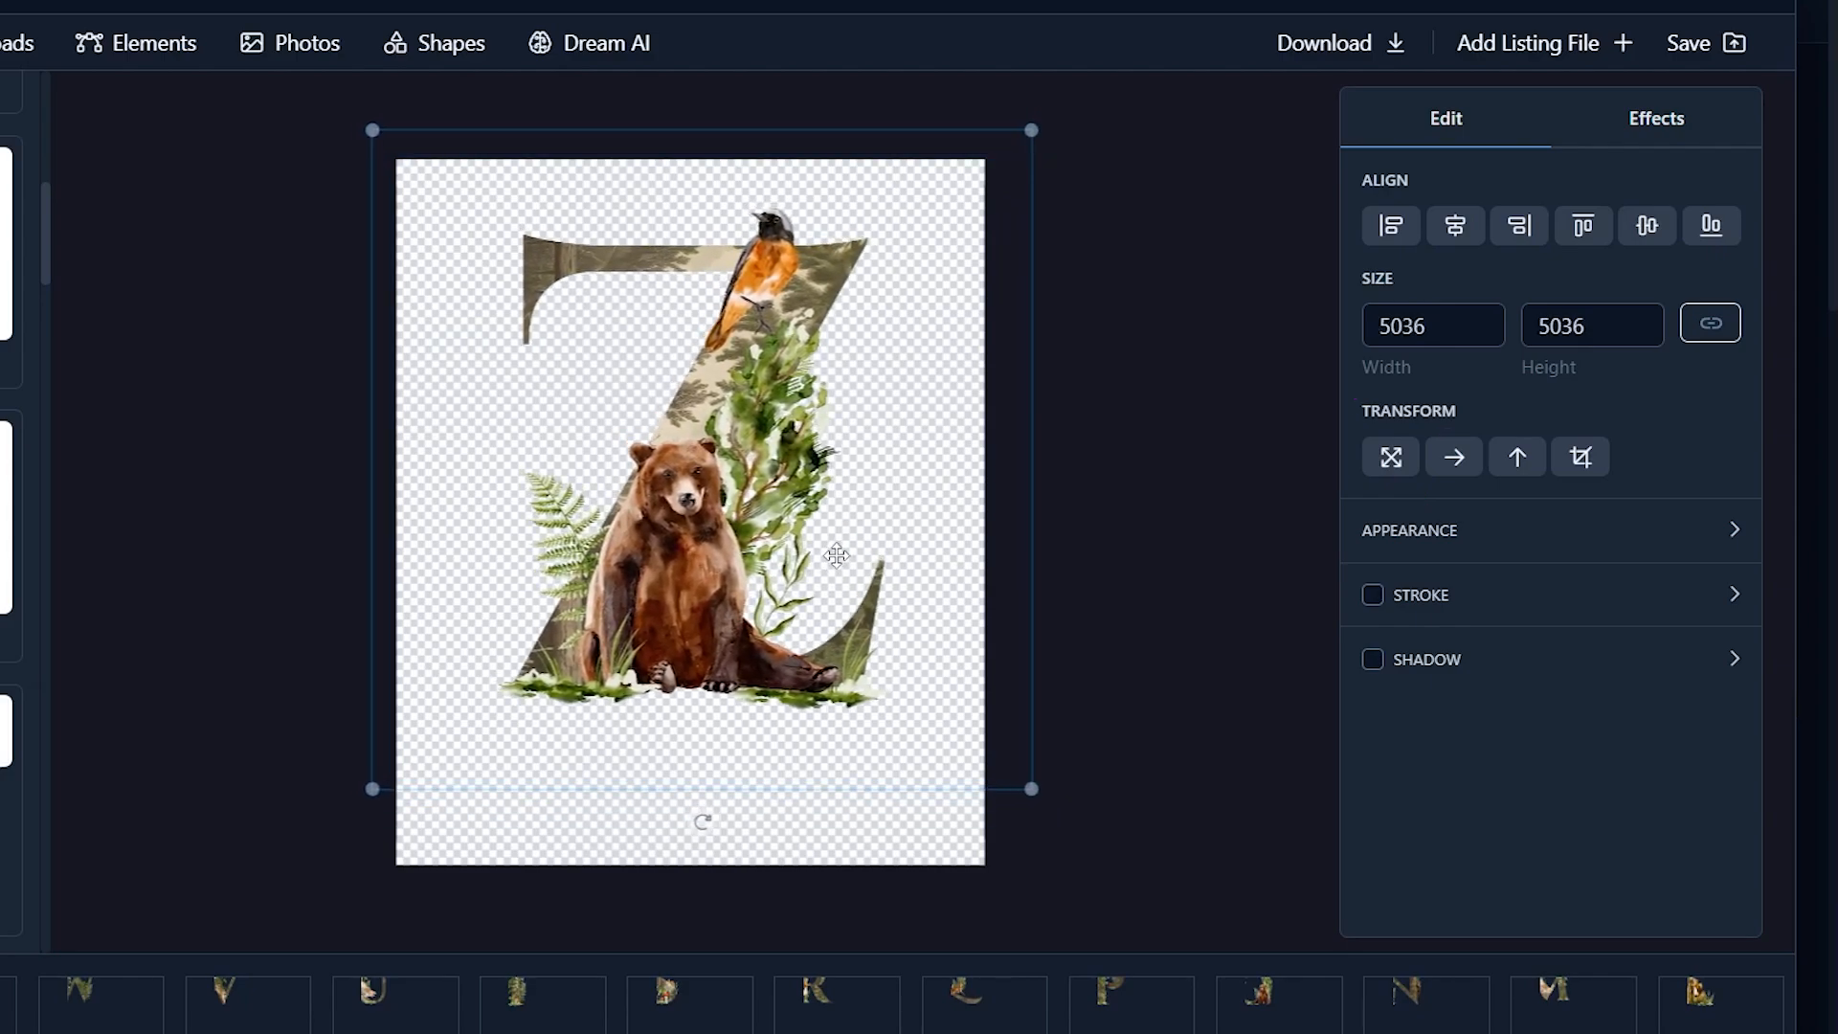
click(1459, 238)
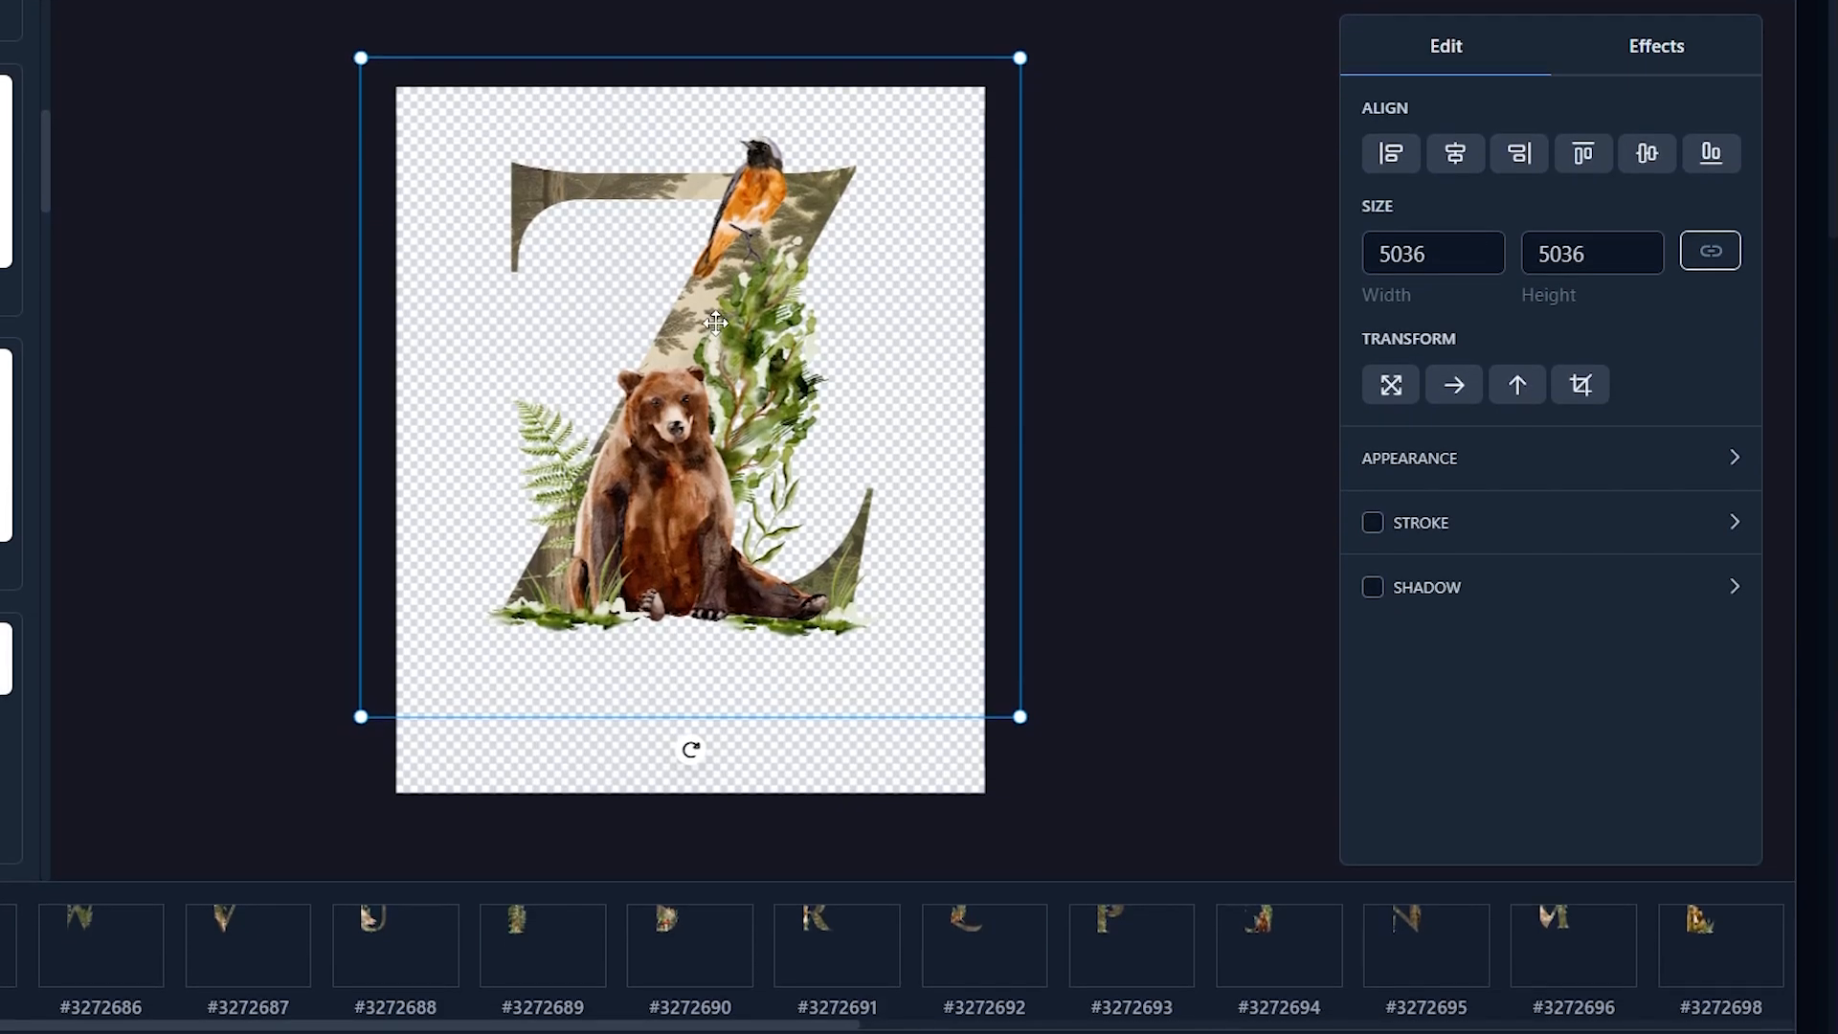
Sync the letter Z design's size and position to the designs on all other canvases
right_click(716, 314)
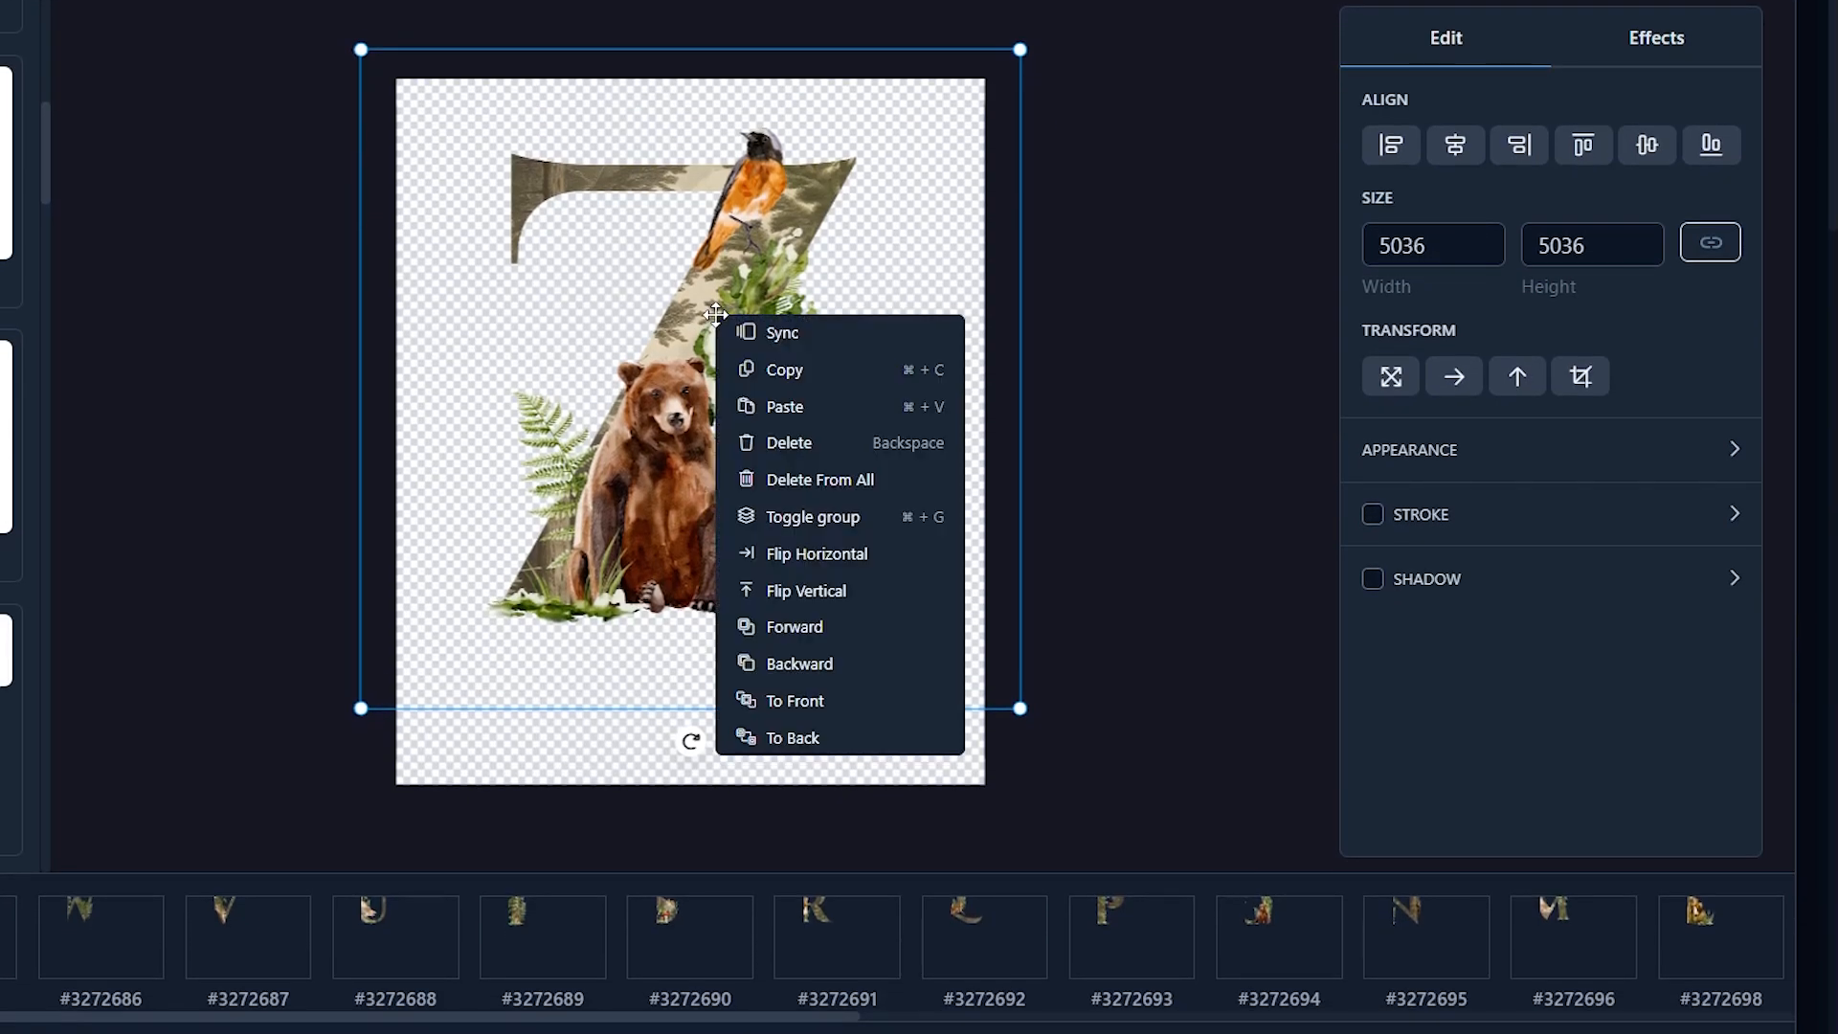
click(821, 341)
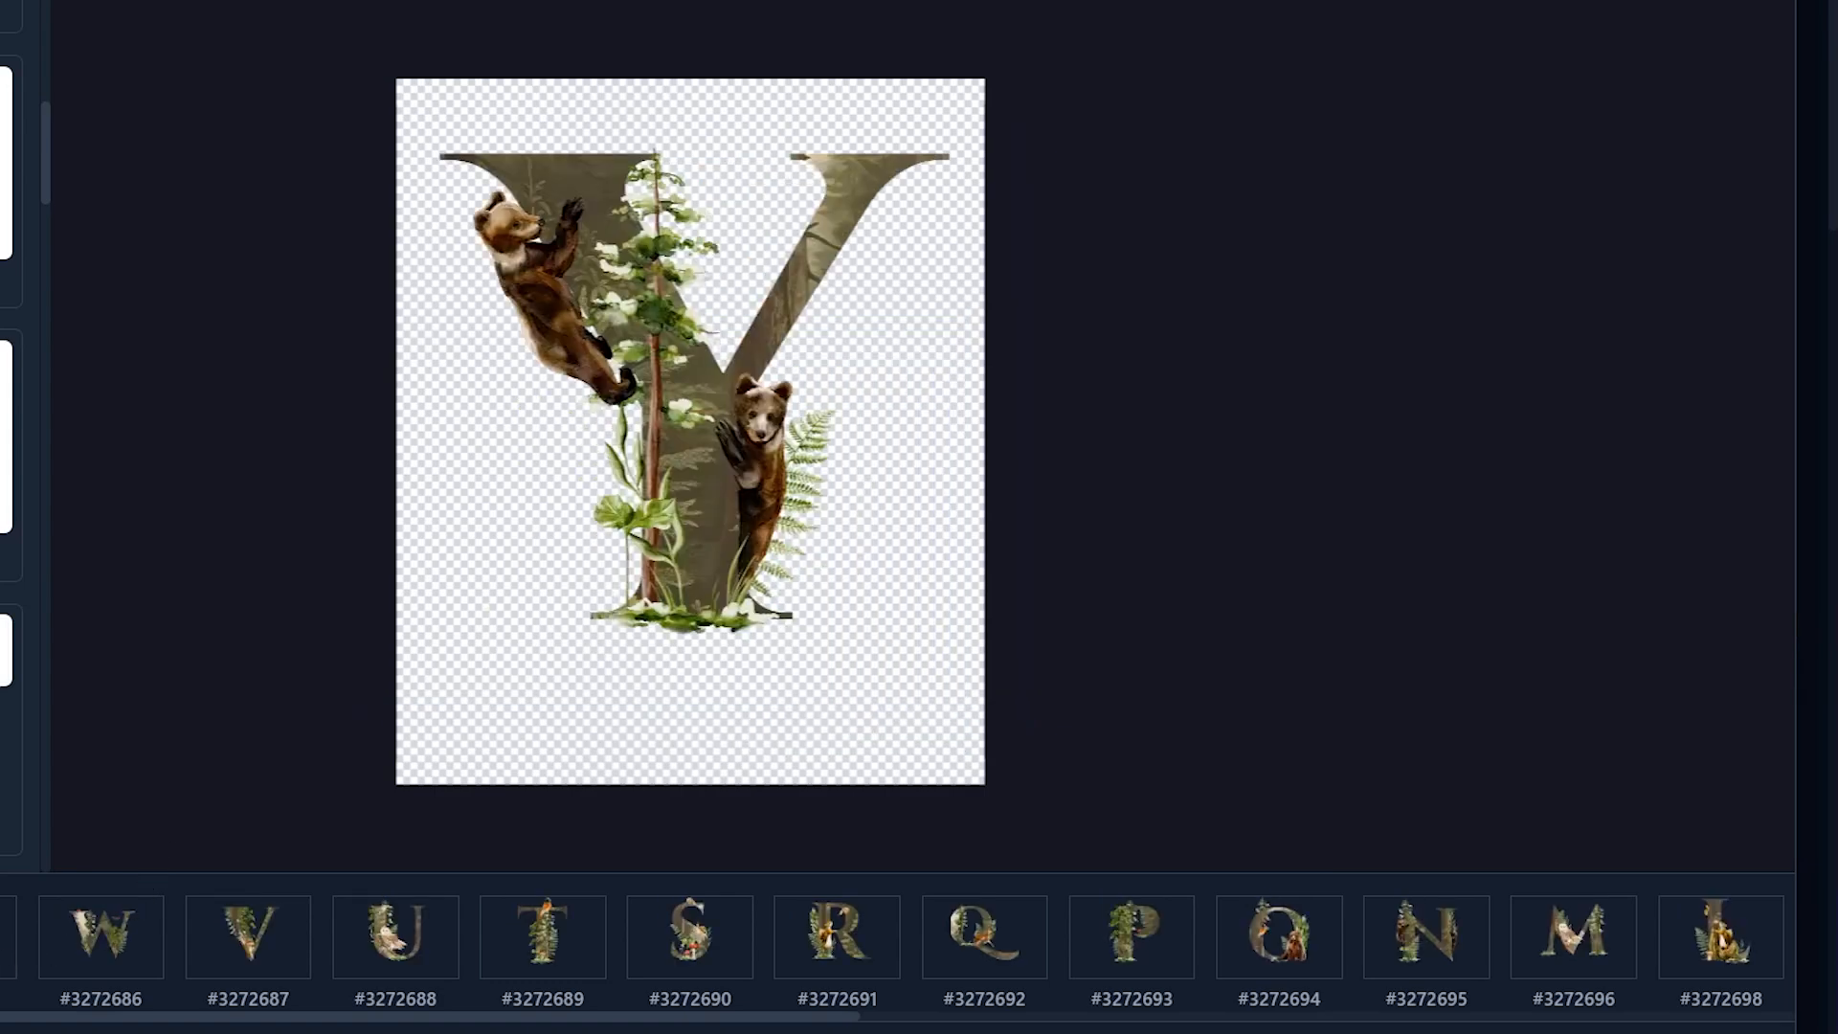
Go through the canvases from letter X to letter P and check how each design fits the print area
click(6, 937)
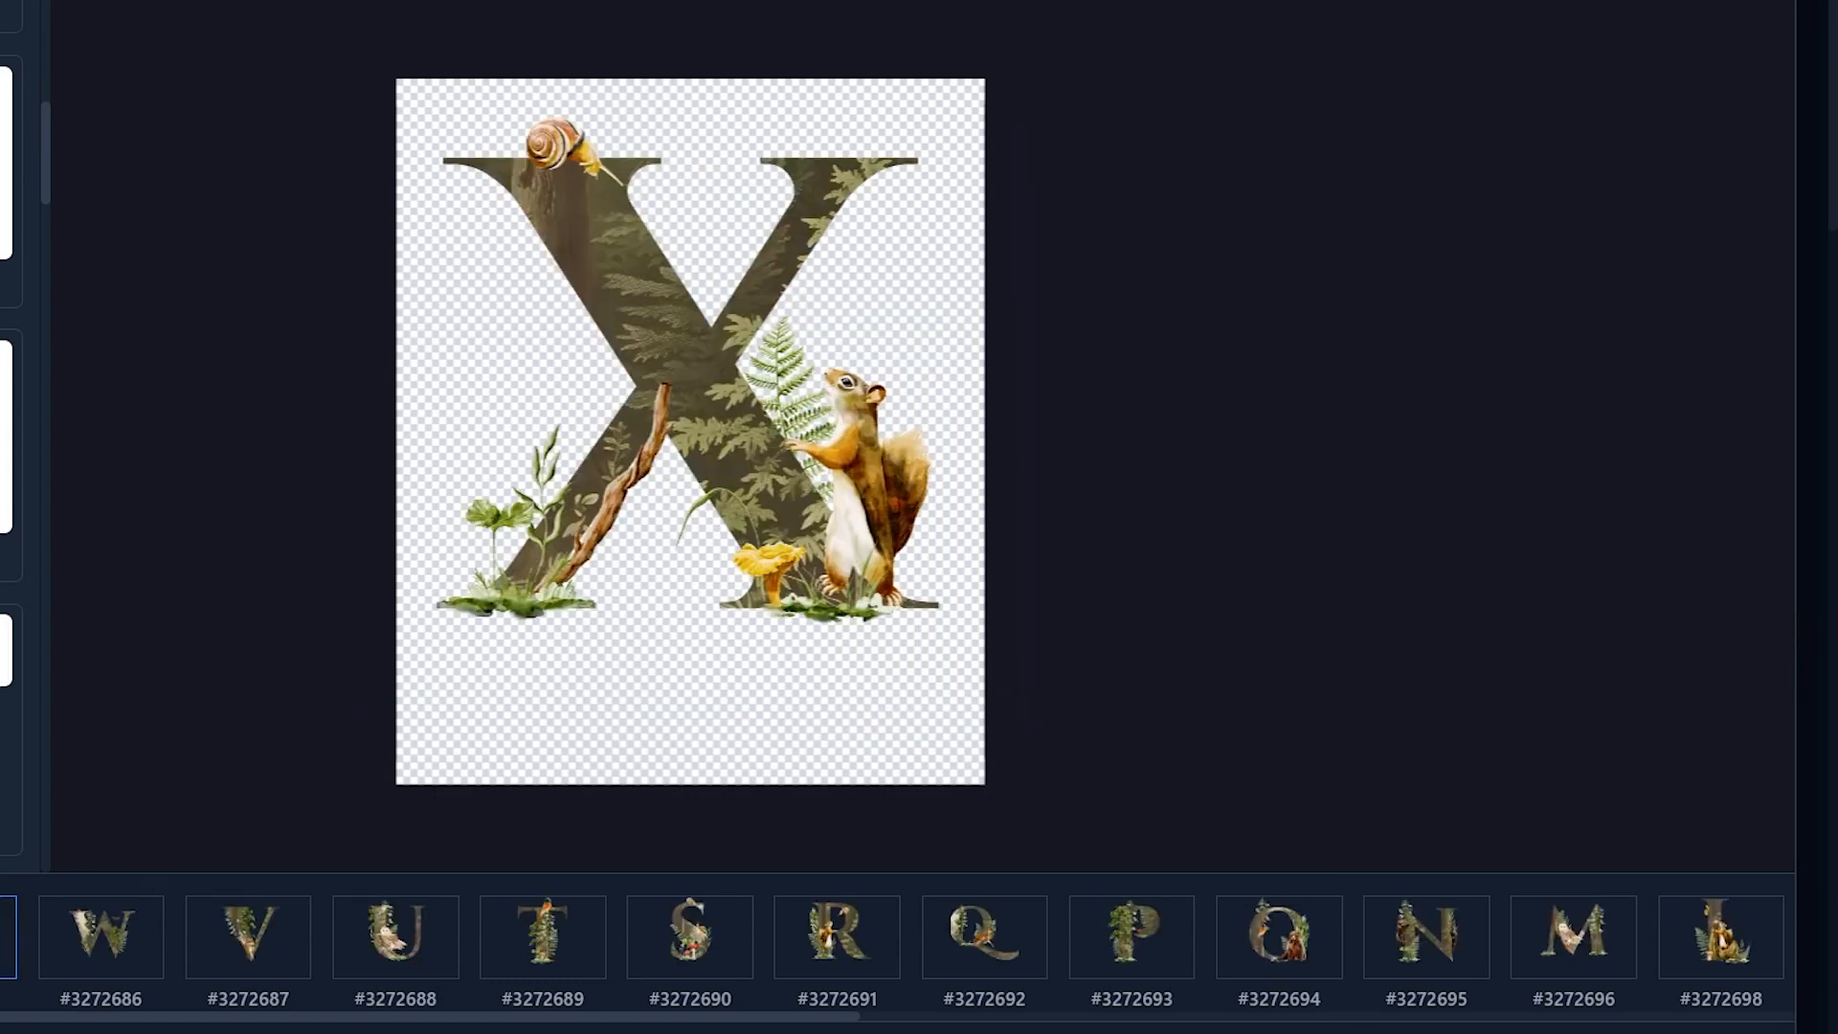
click(99, 945)
click(272, 946)
click(486, 948)
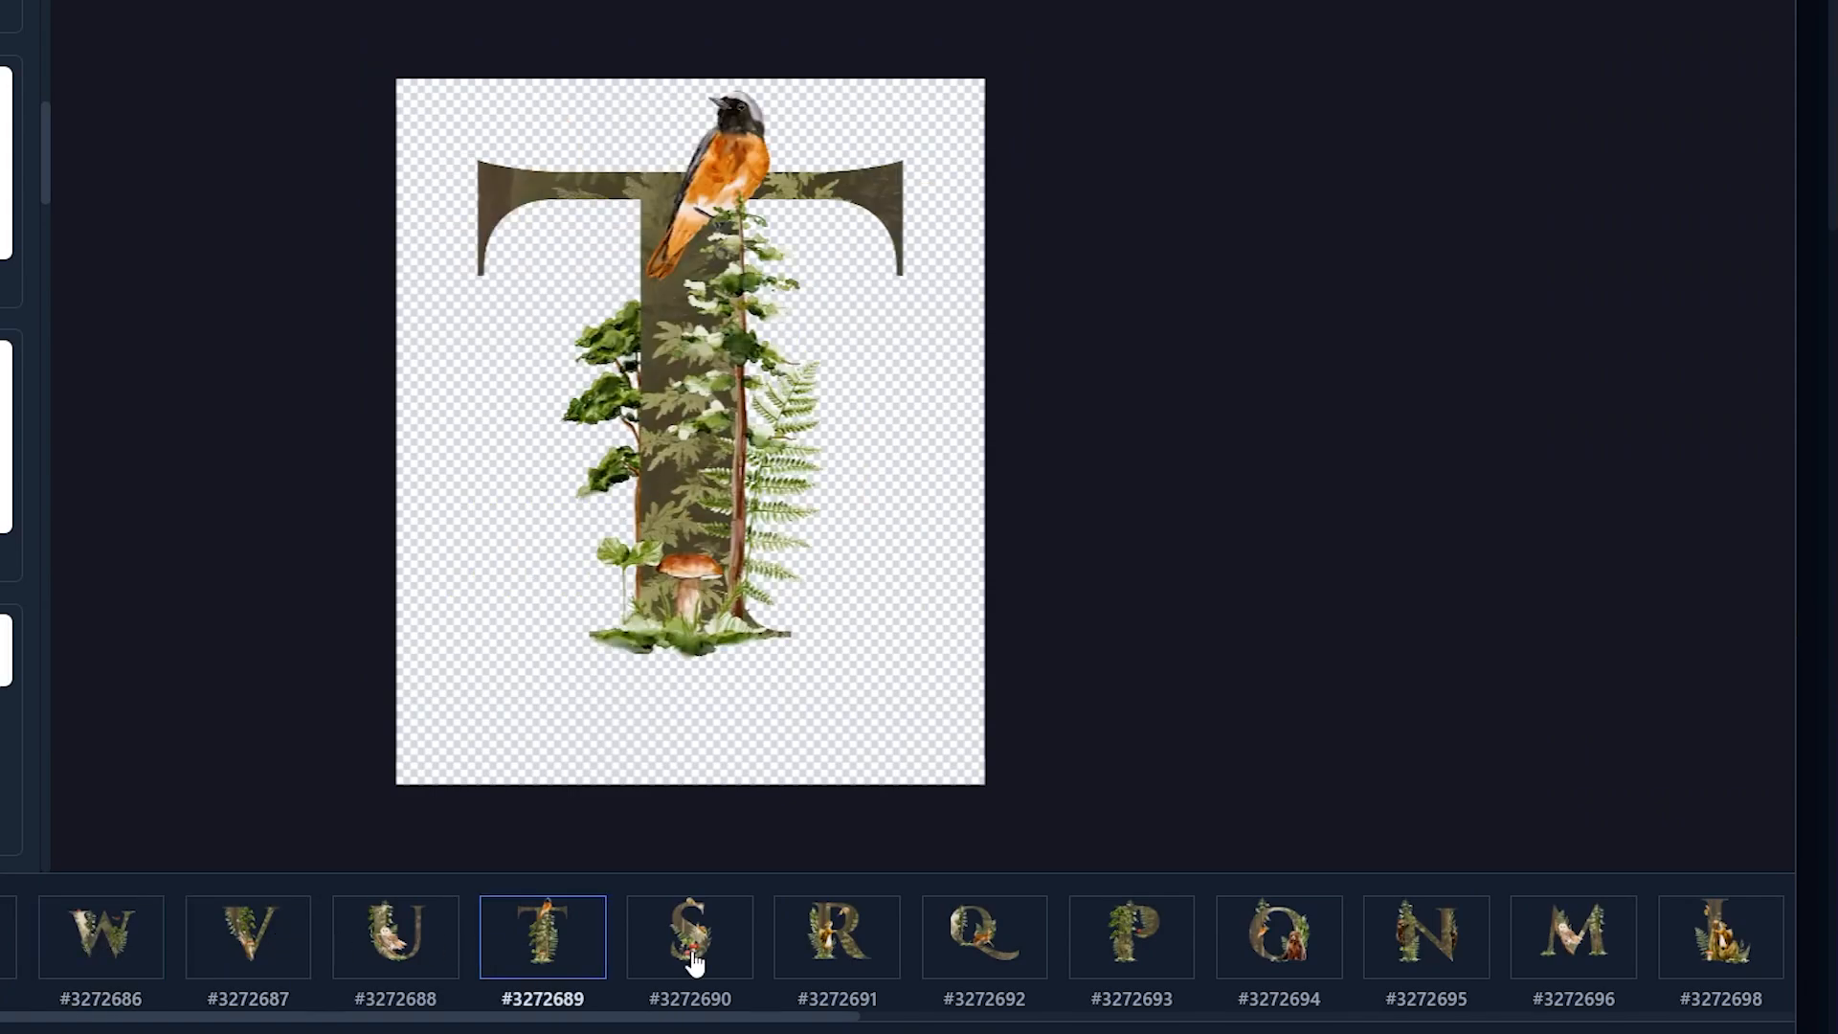
click(694, 962)
click(835, 952)
click(959, 948)
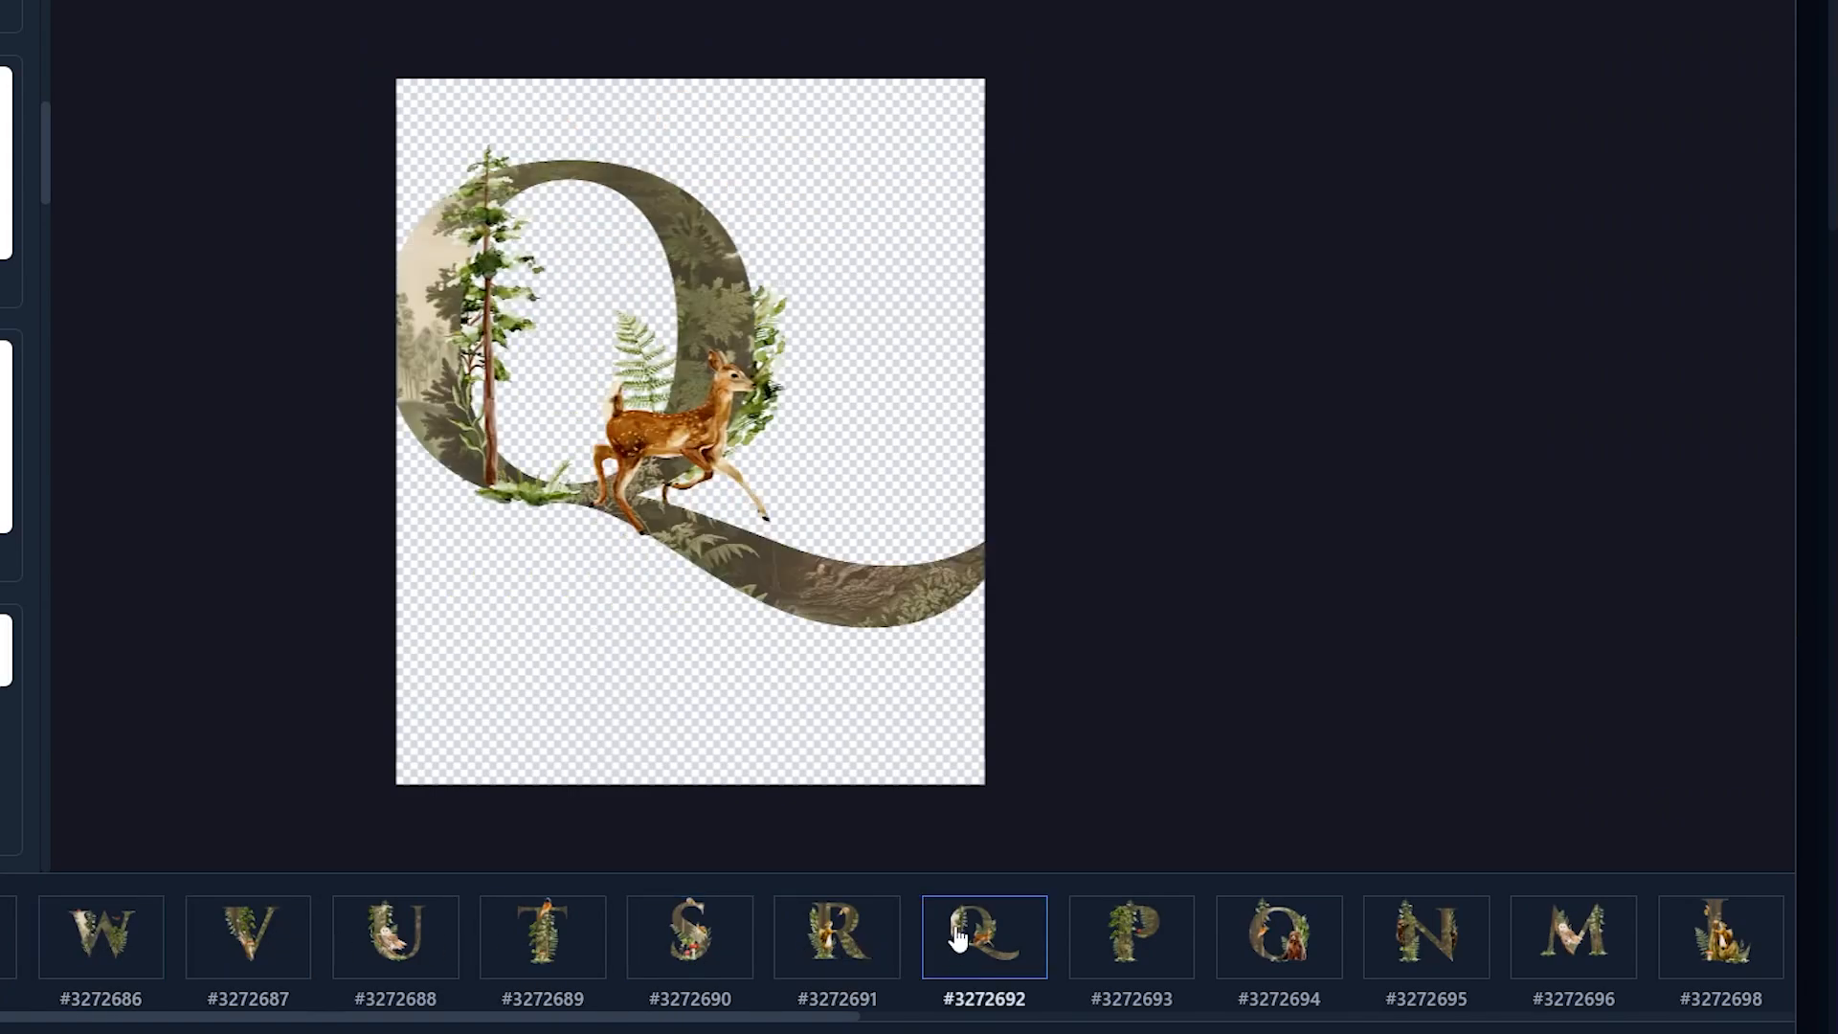
click(1111, 919)
Shrink and reposition the letter Q design to fit inside its canvas, and bring up the letter O canvas
click(973, 941)
click(447, 278)
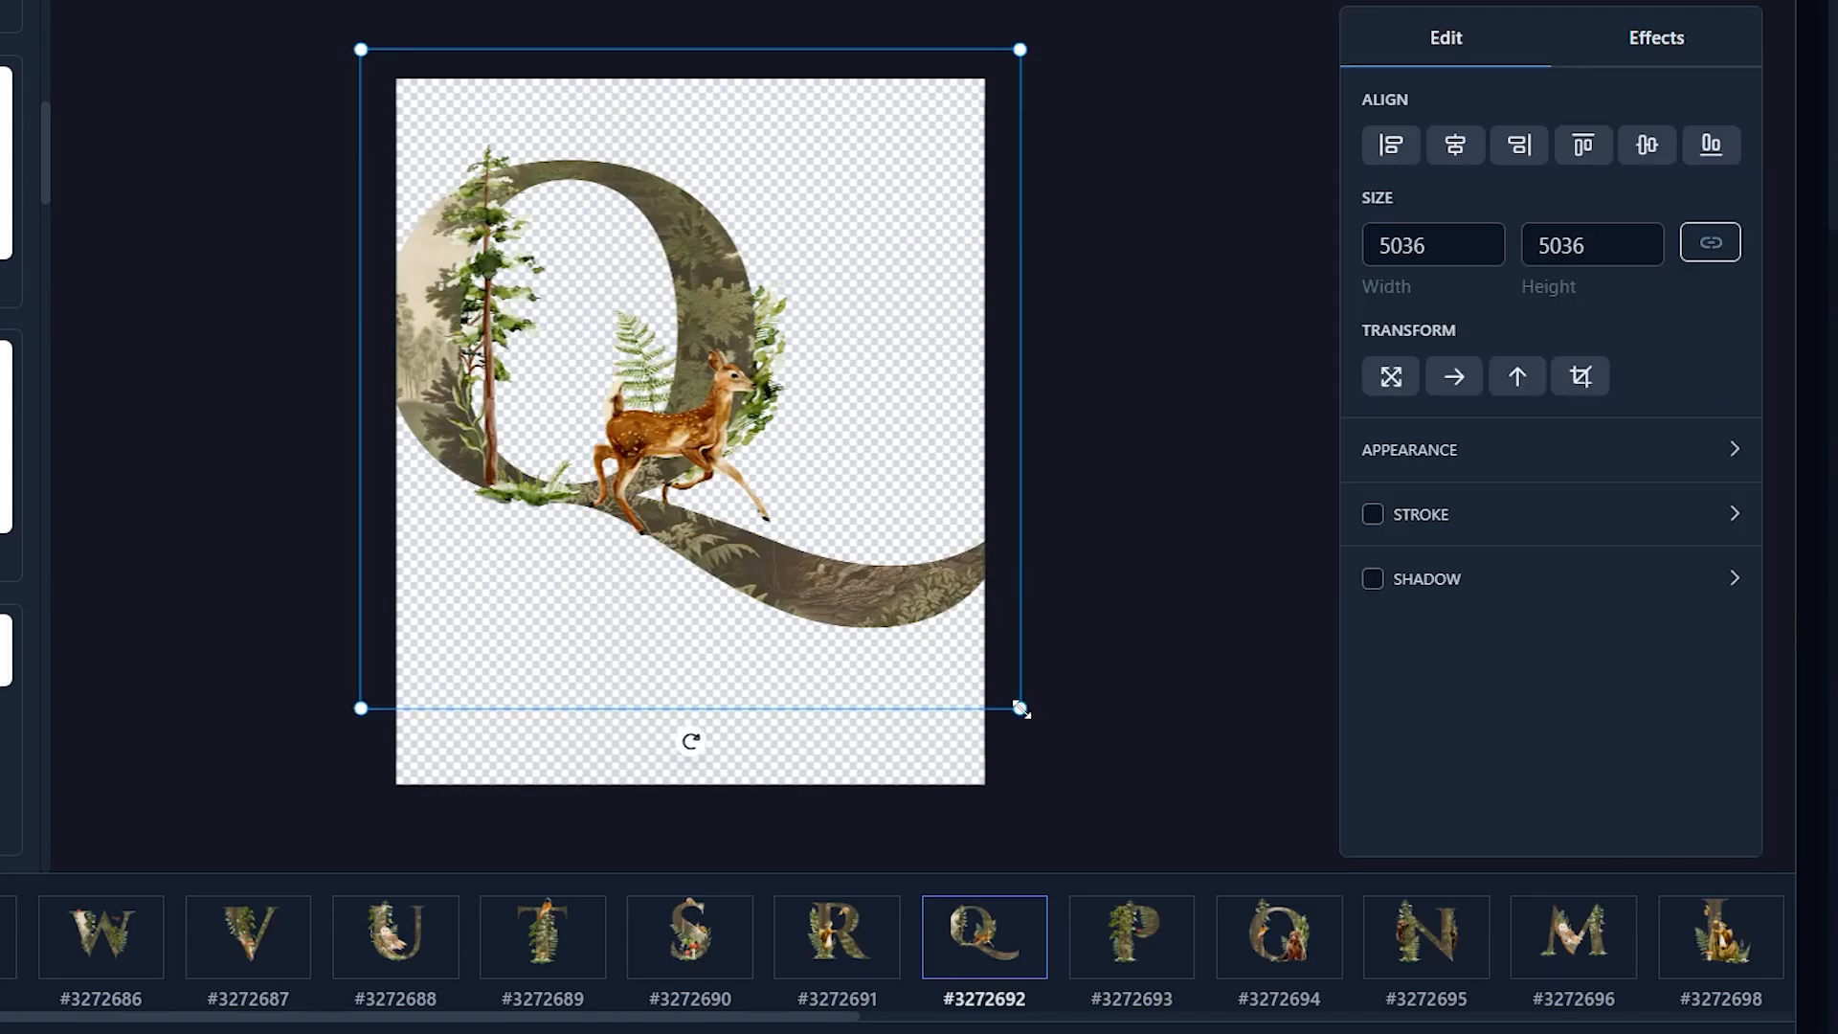
drag(1022, 709, 964, 652)
drag(742, 494, 771, 471)
click(1299, 948)
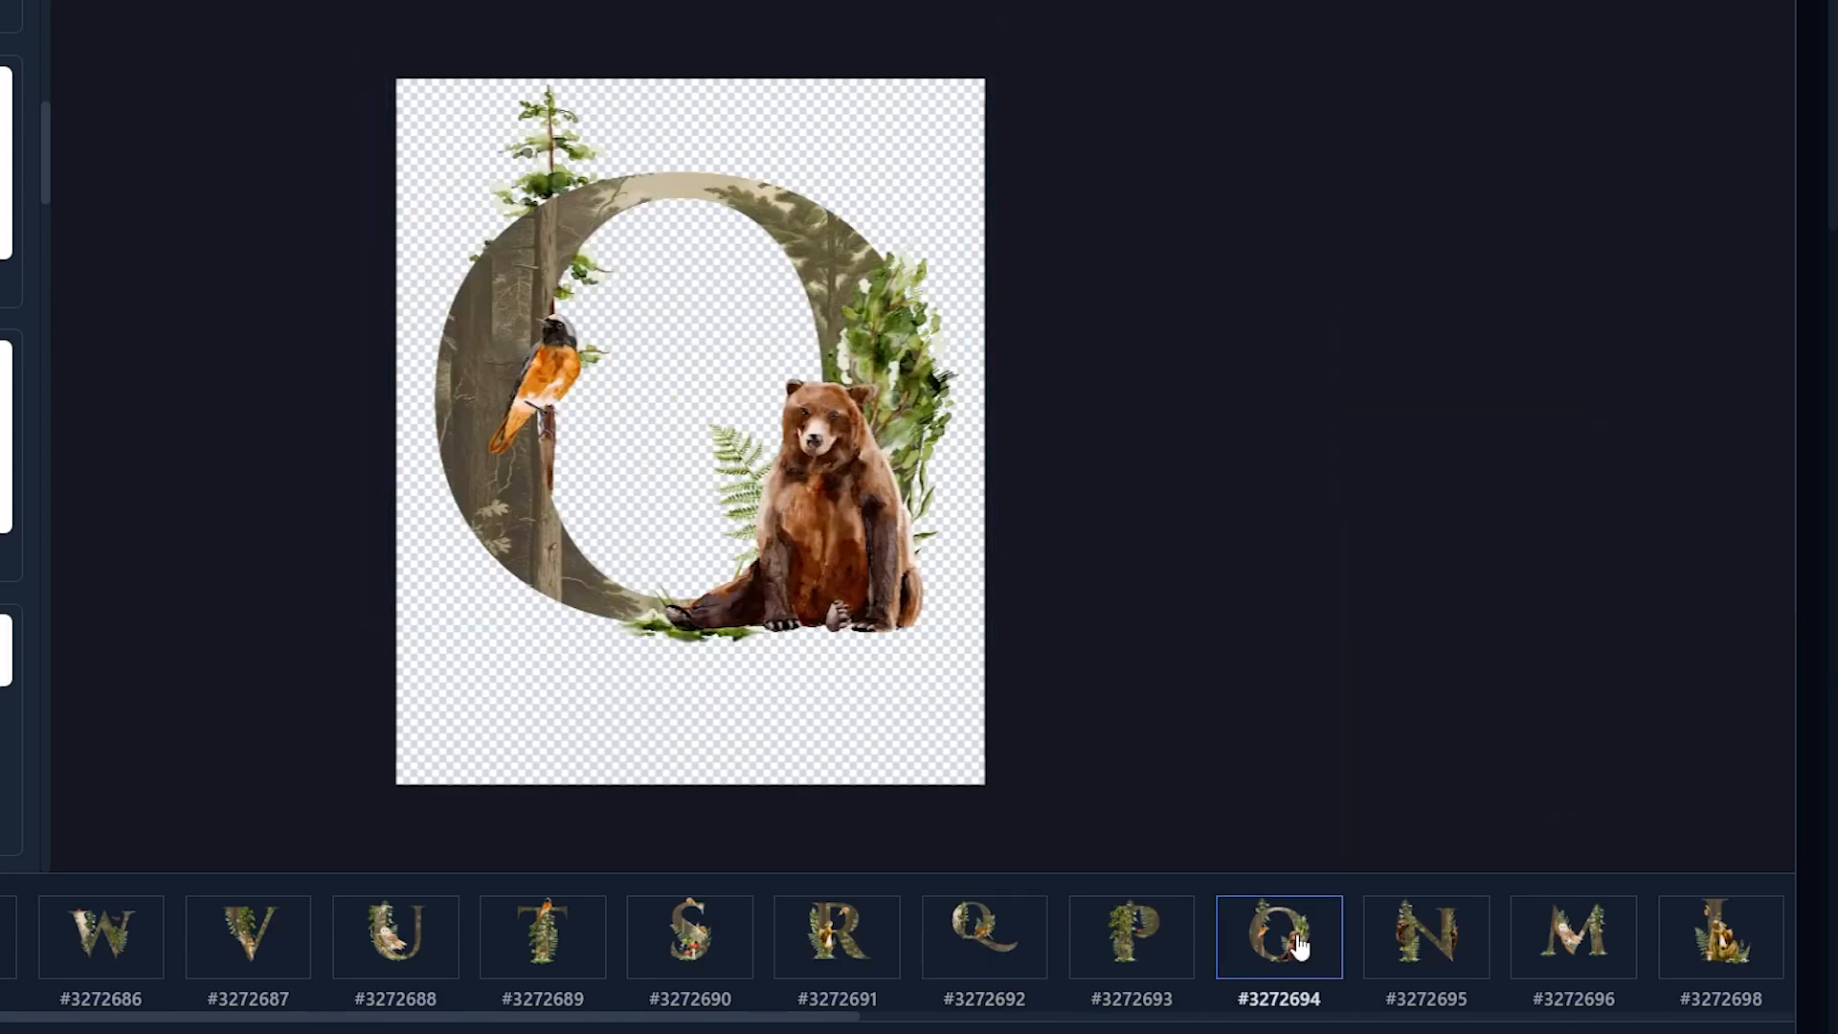
Check how the letter P and letter N designs fit within their canvases
click(1133, 944)
click(1436, 939)
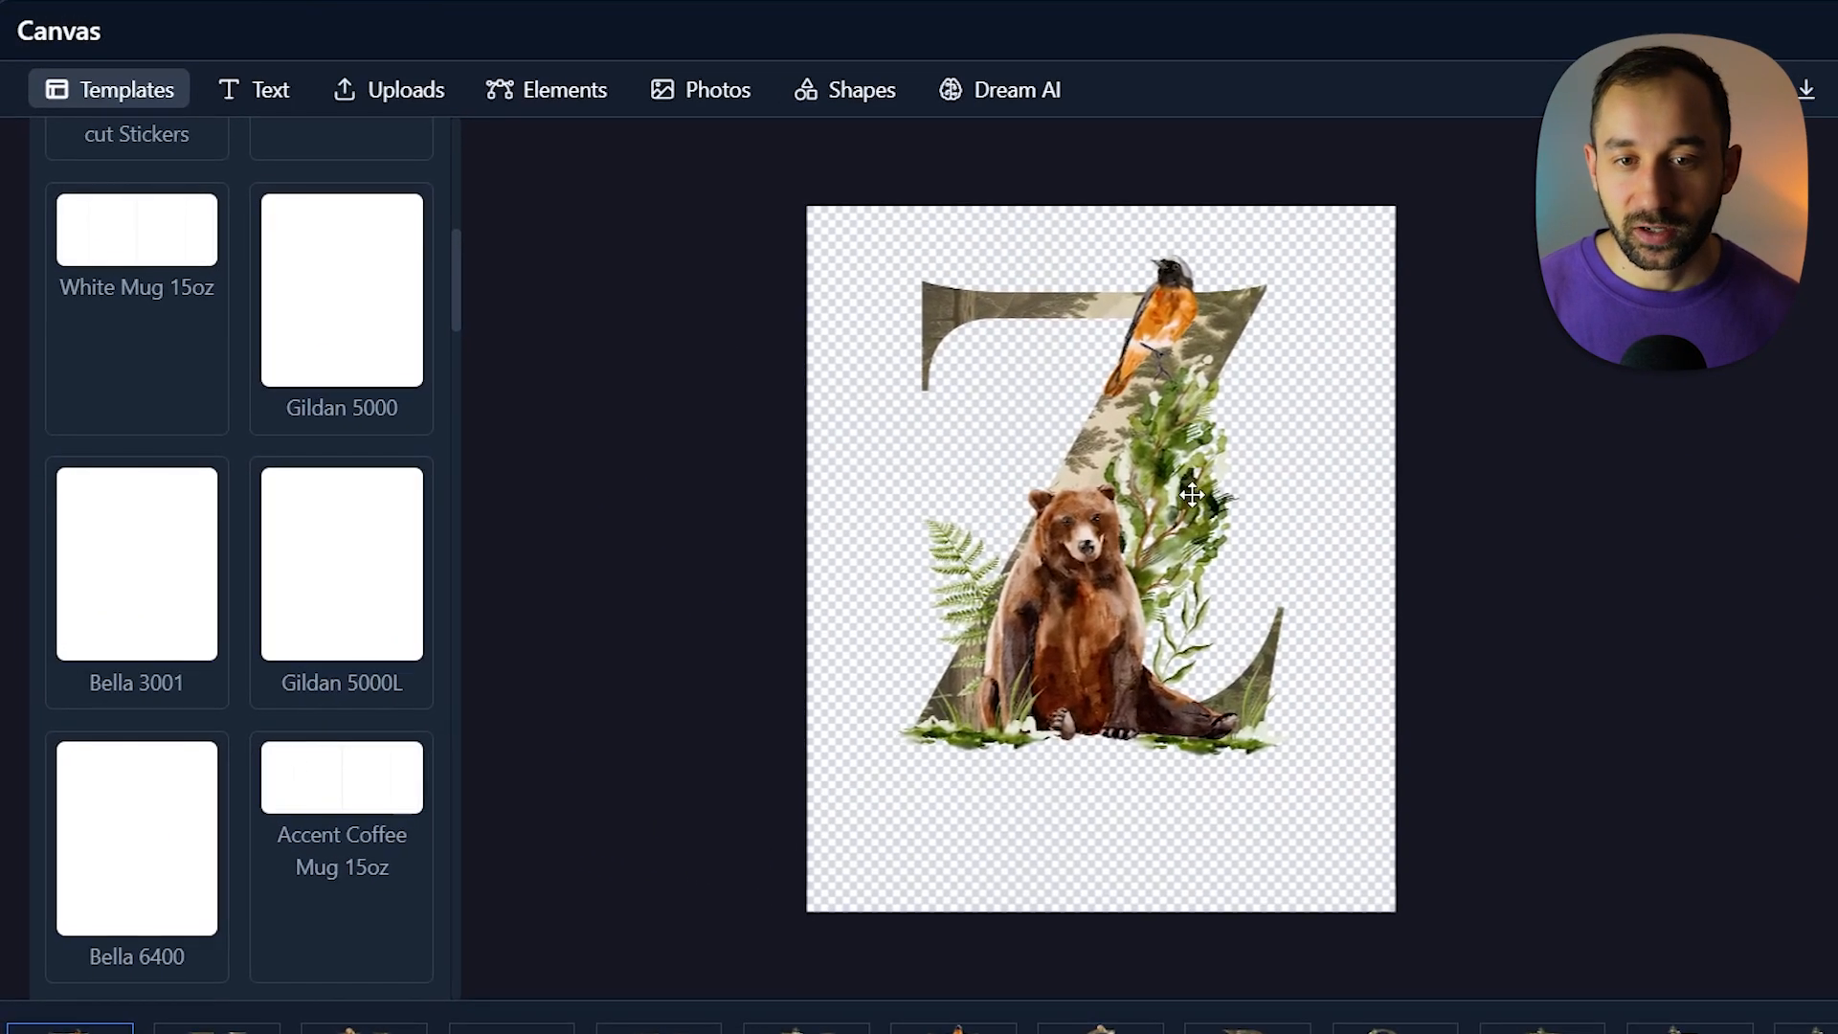
Add a text element to the letter Z canvas, enlarge and widen it, and place it below the letter
scroll(222, 323, up, 7)
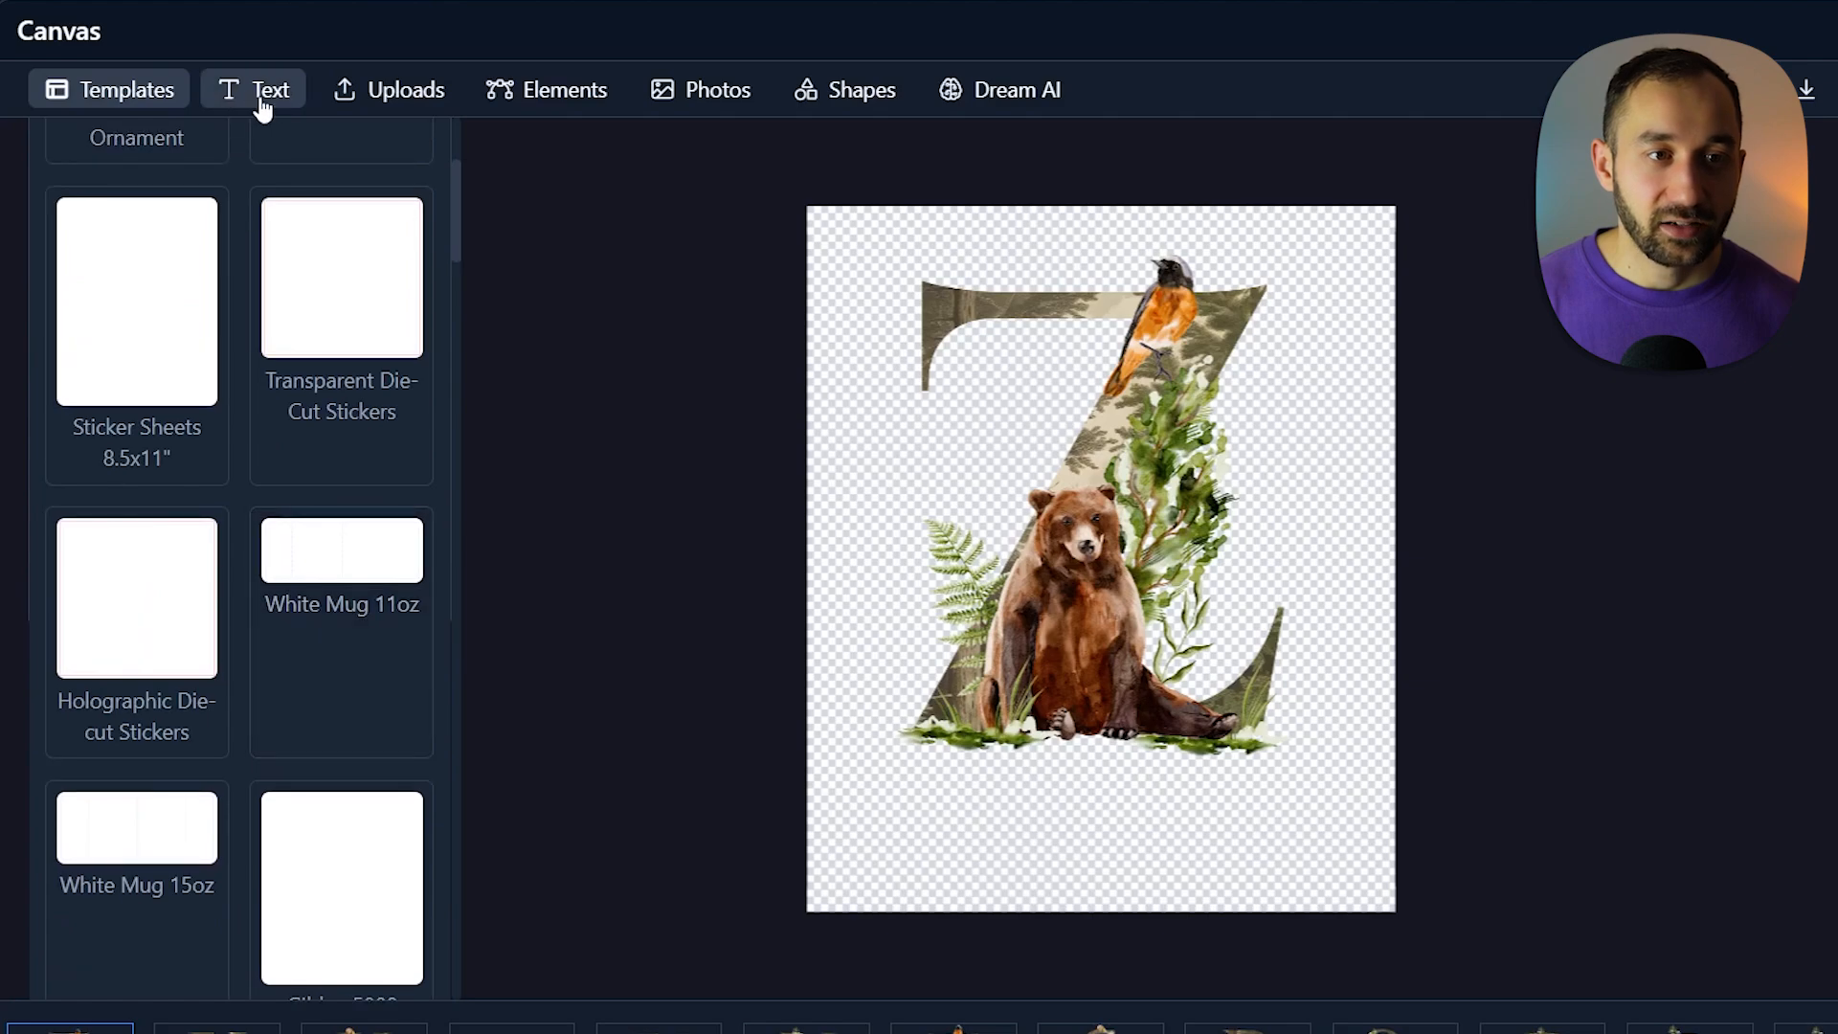
click(266, 104)
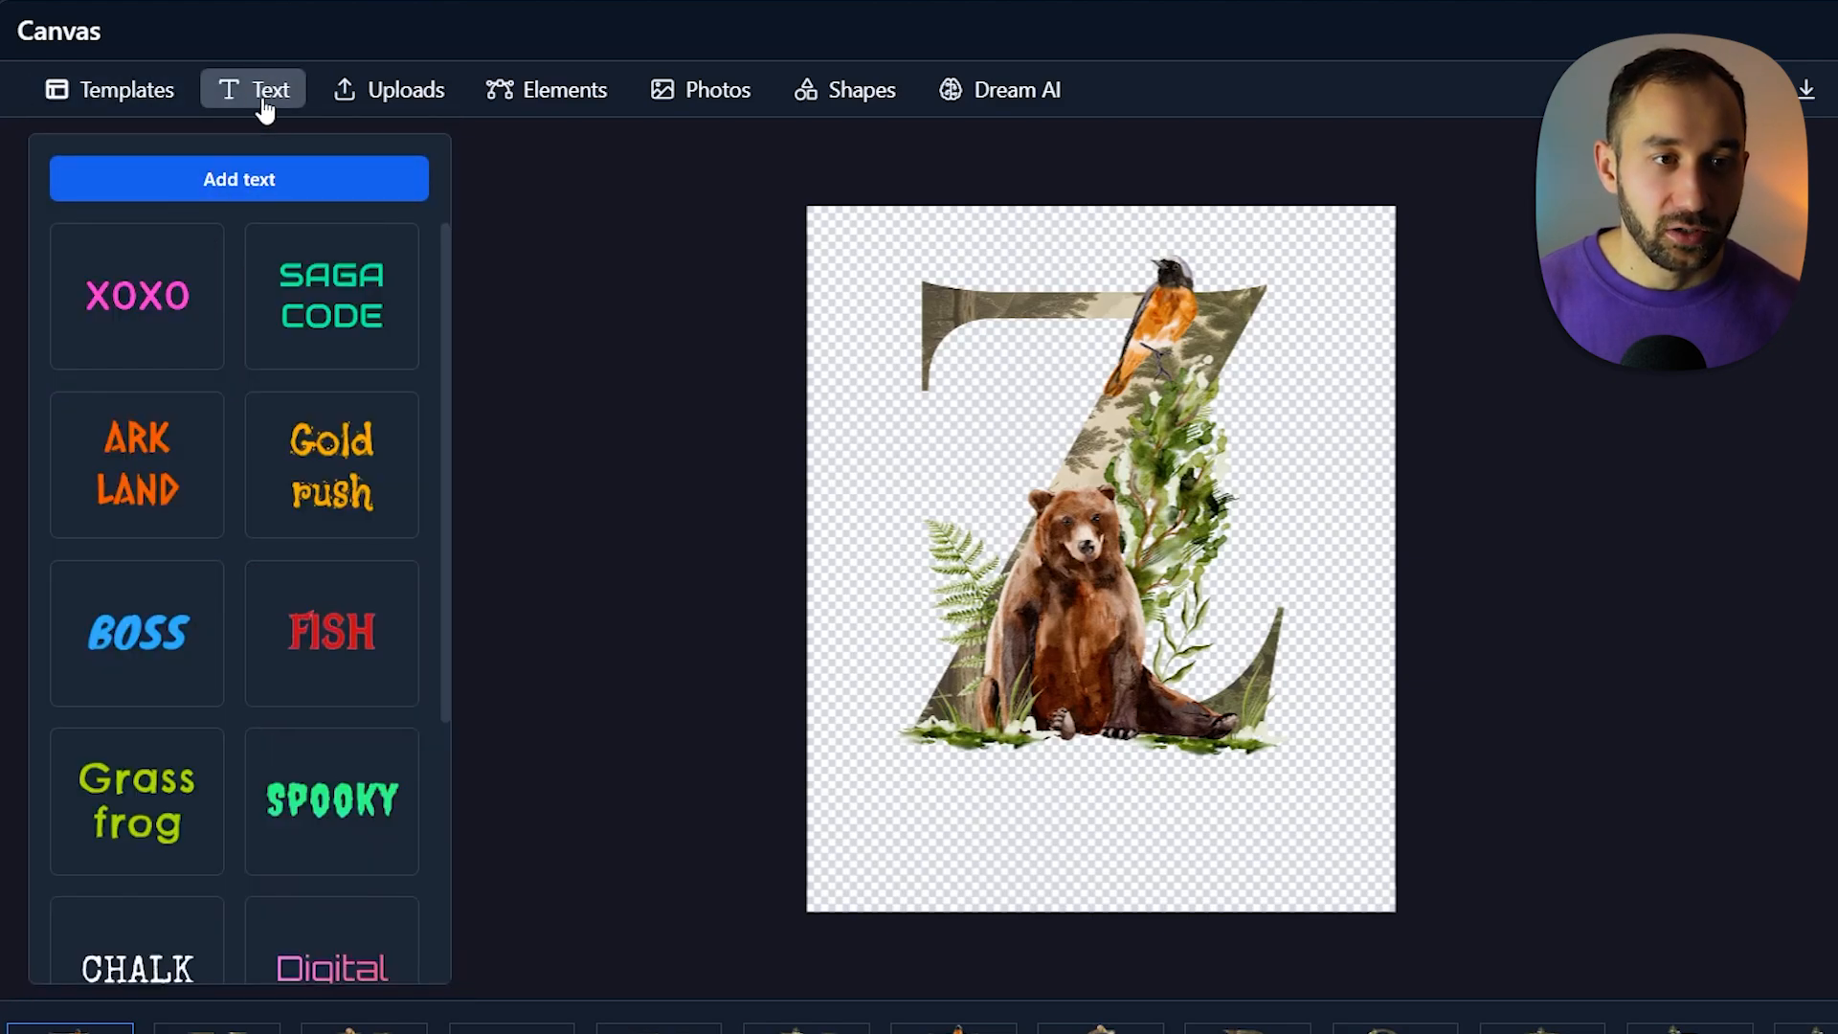
click(251, 195)
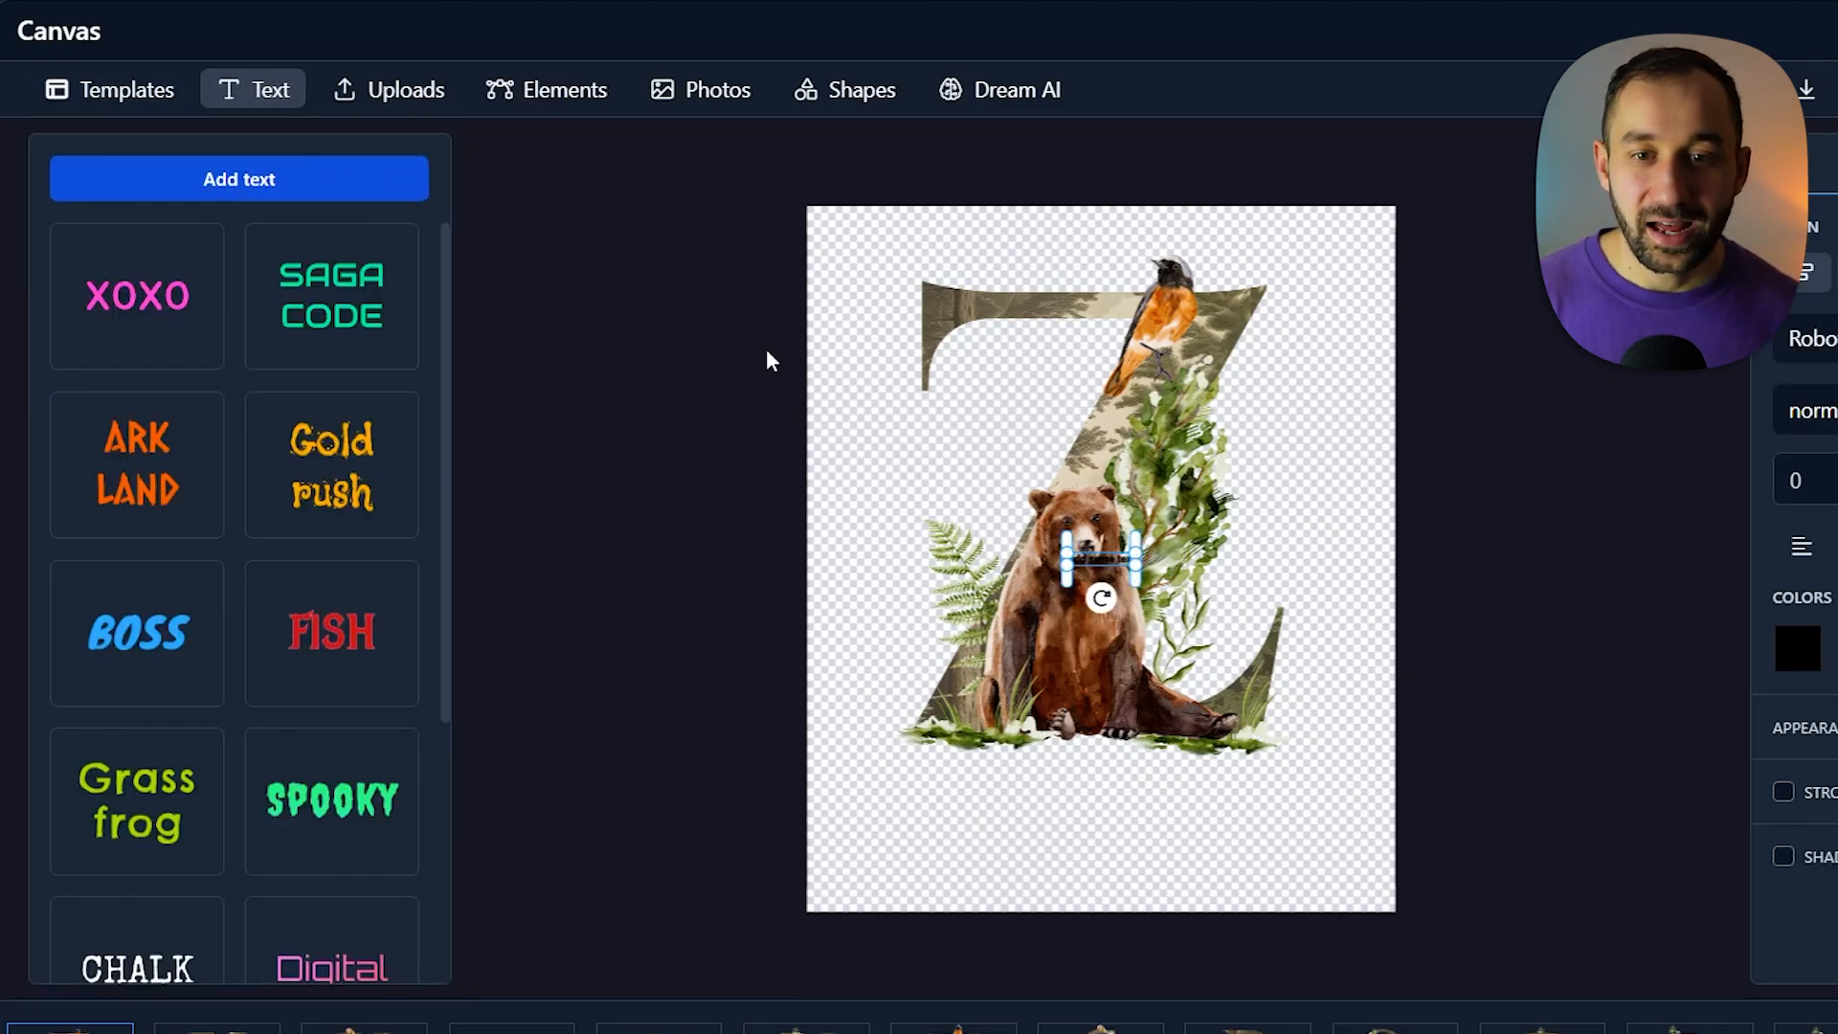
drag(1114, 574, 1292, 897)
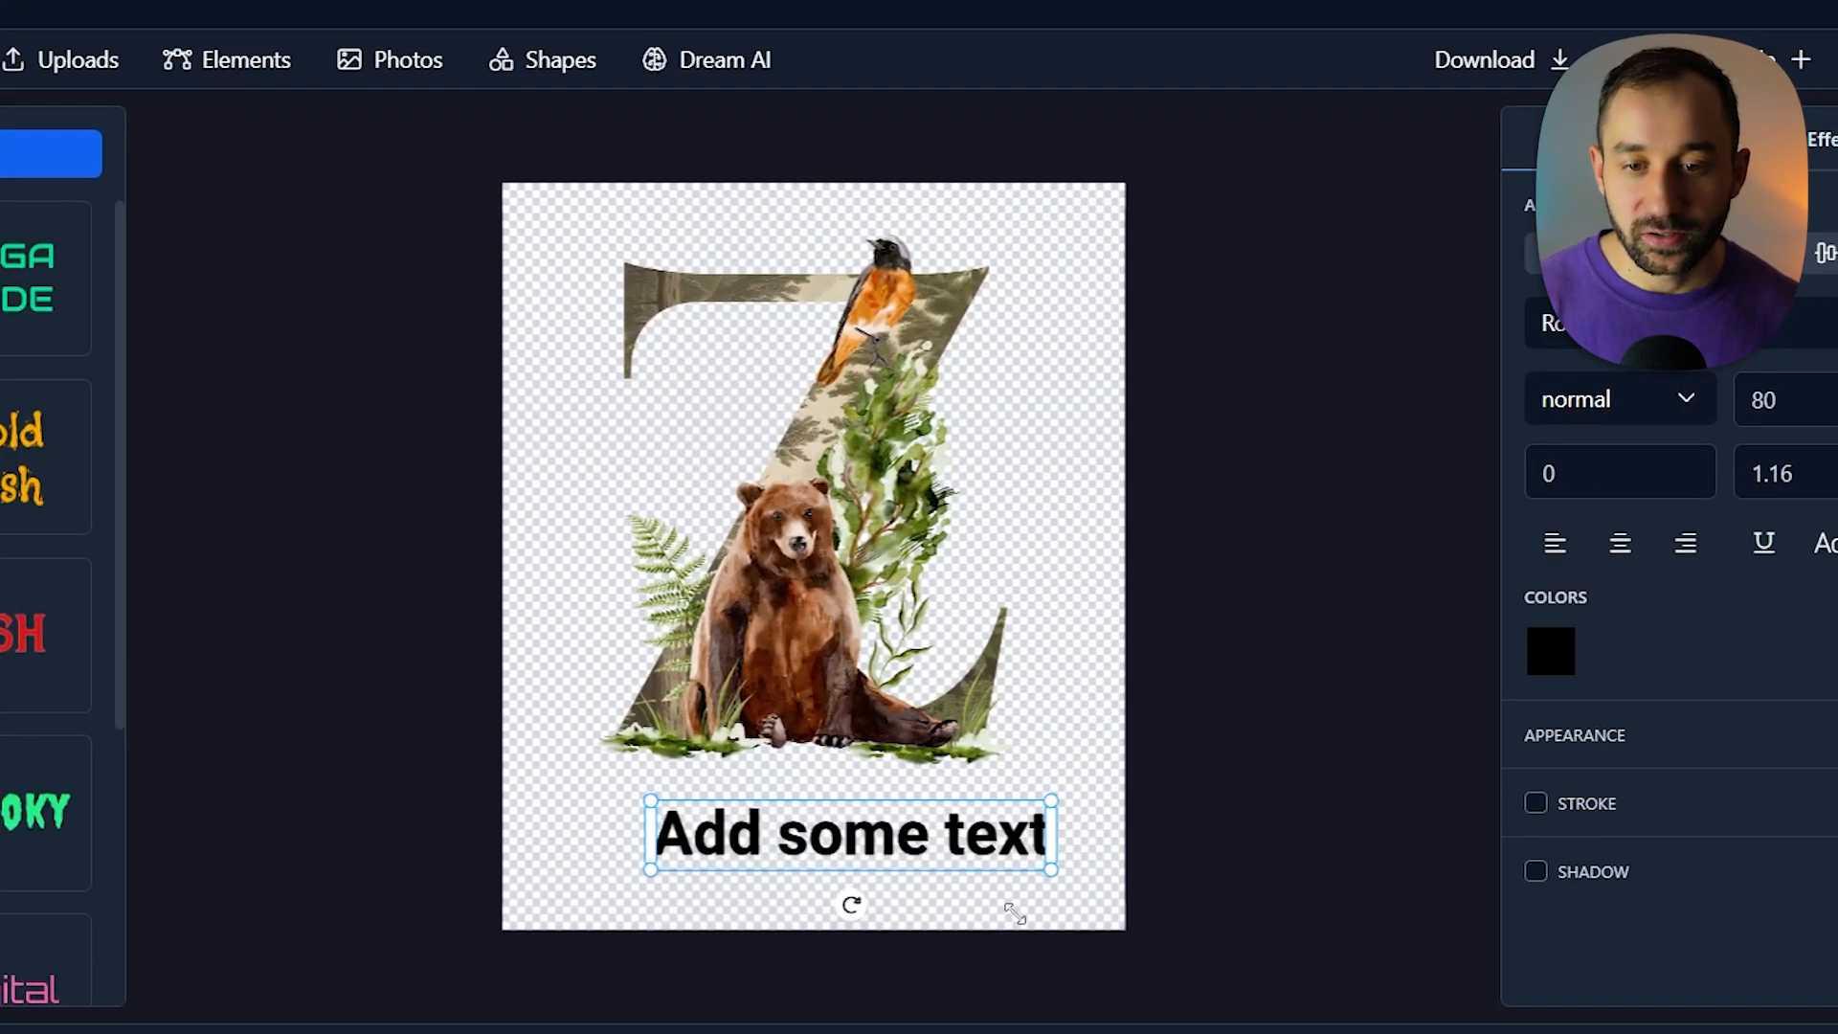
drag(1015, 913, 1101, 819)
drag(945, 826, 979, 830)
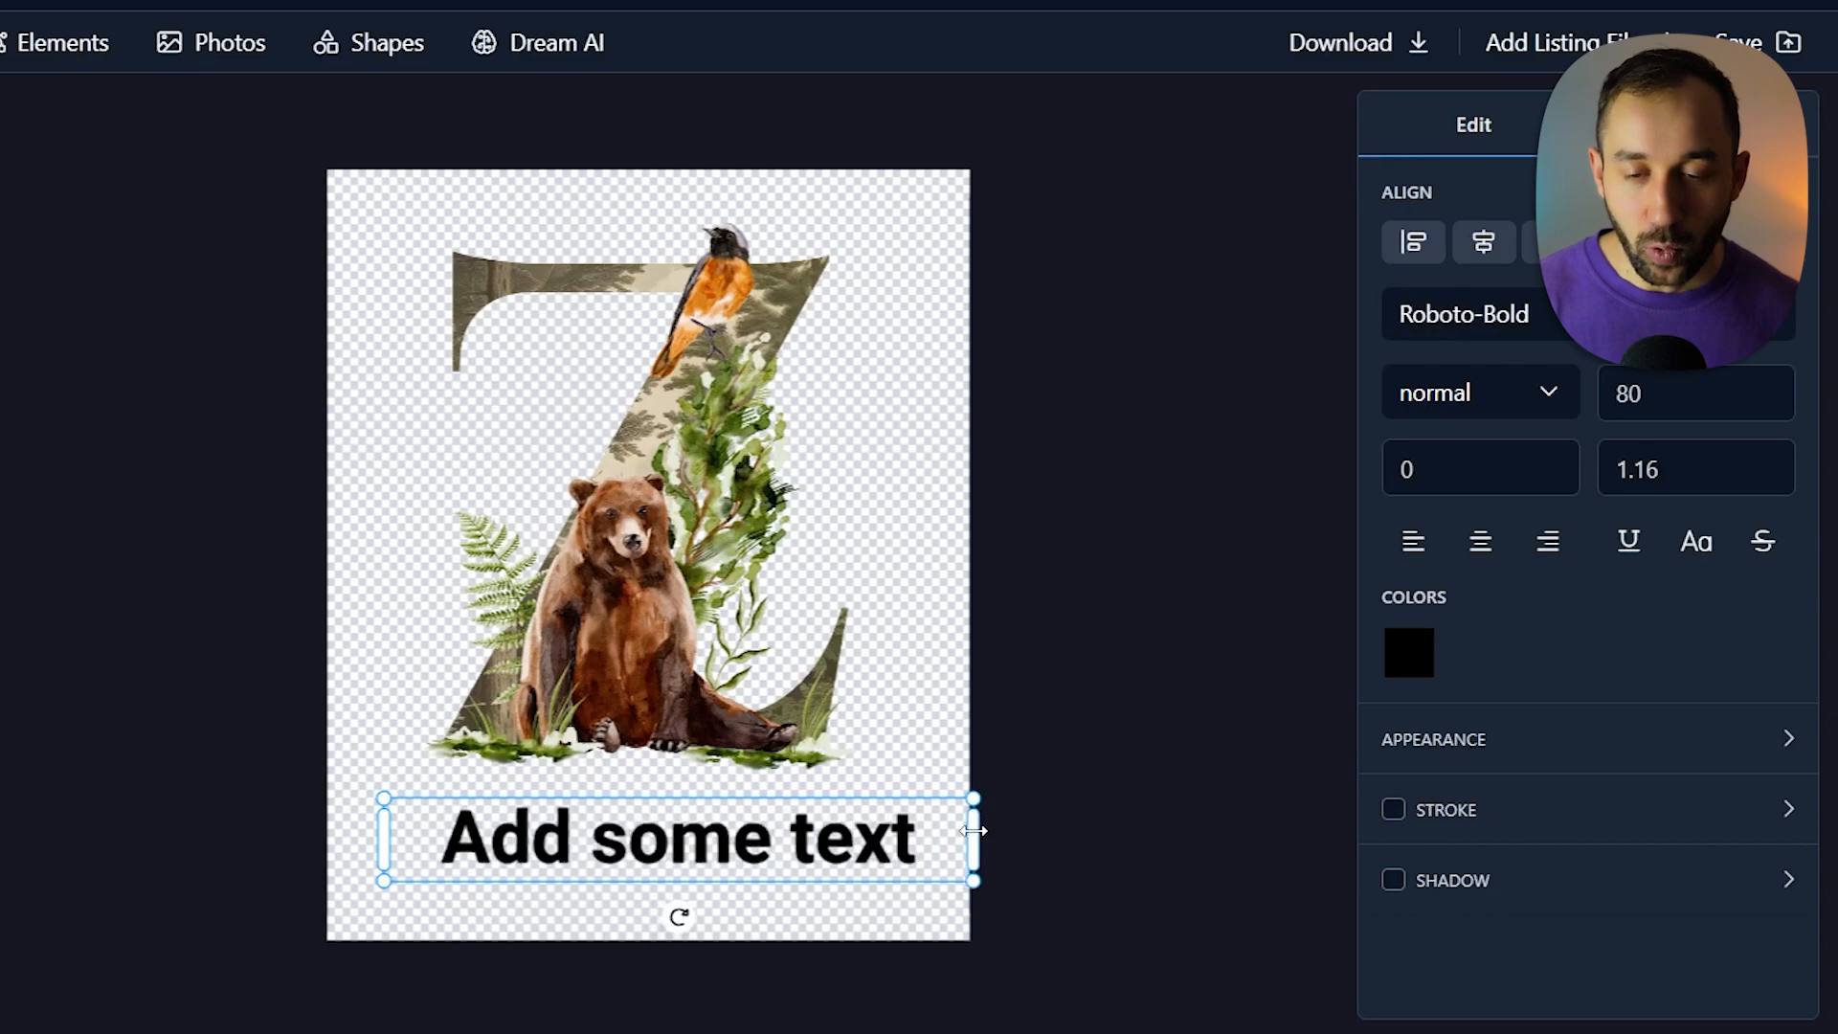
drag(851, 849, 820, 855)
Replace the placeholder wording with "CUSTOM TEXT" and nudge the text box slightly higher beneath the letter Z
double_click(700, 849)
key(ctrl+a)
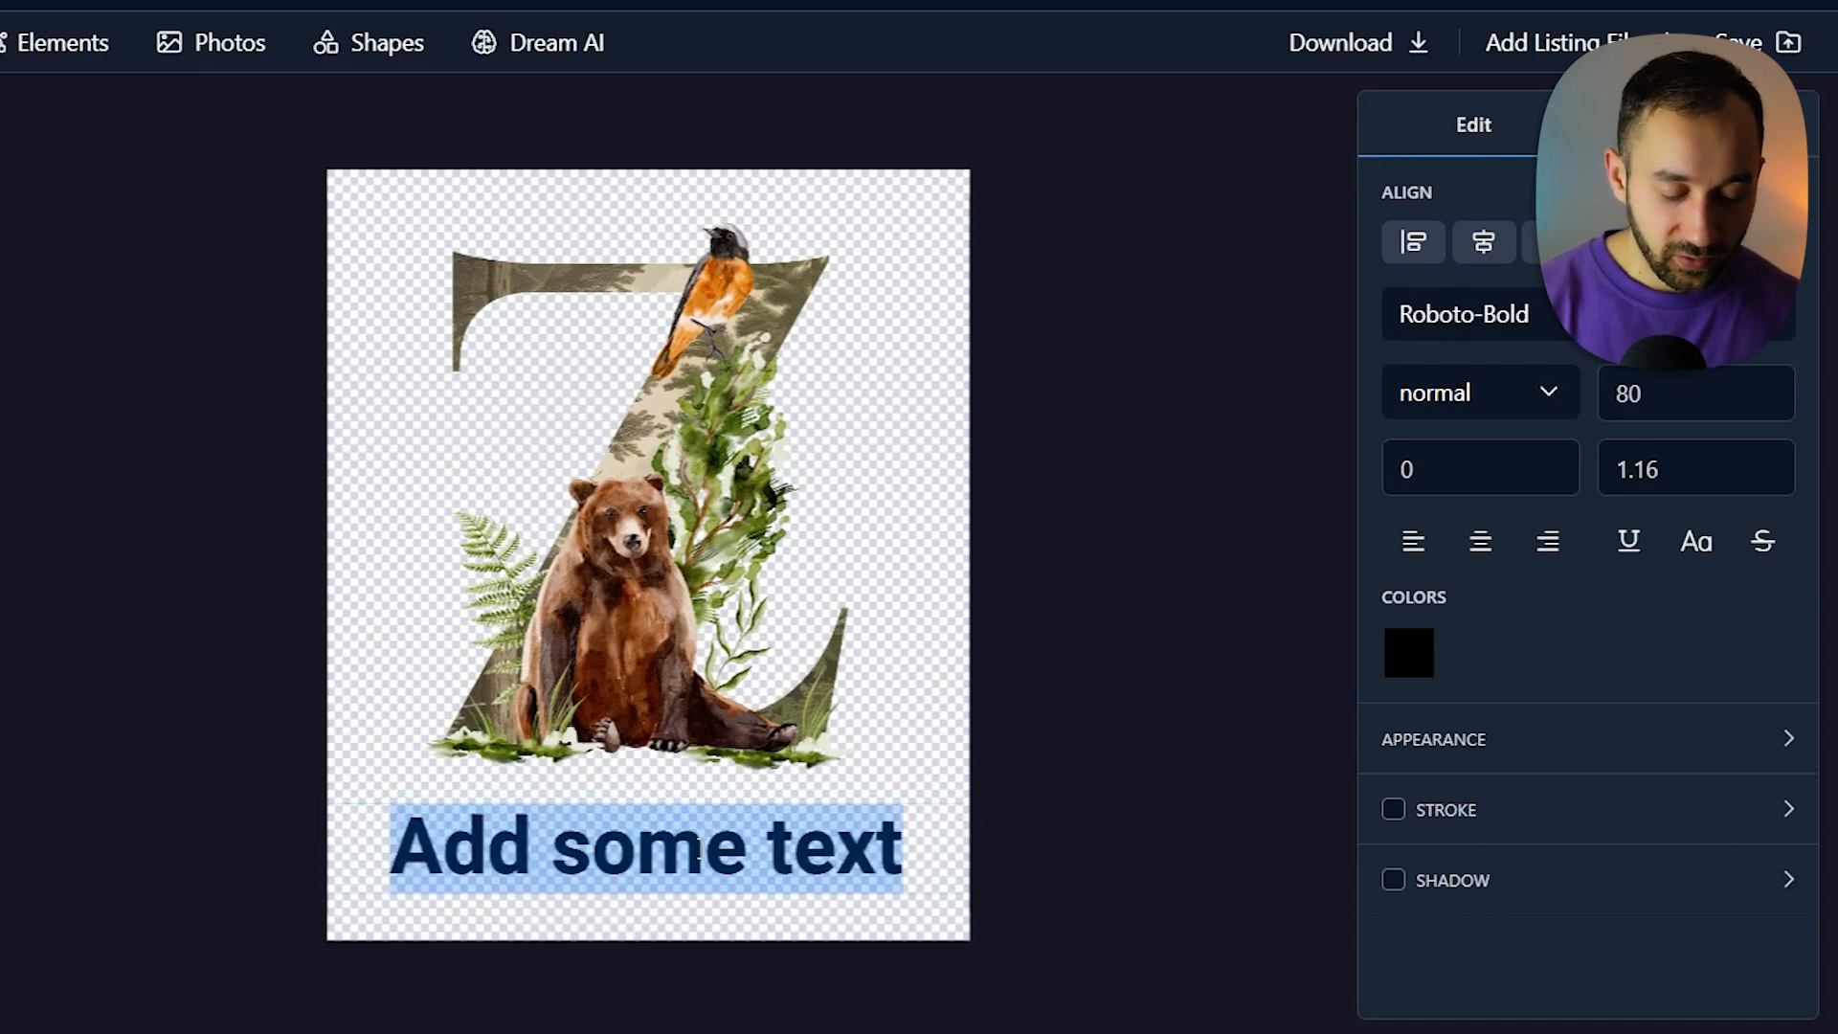
text(CUSTOM TEXT)
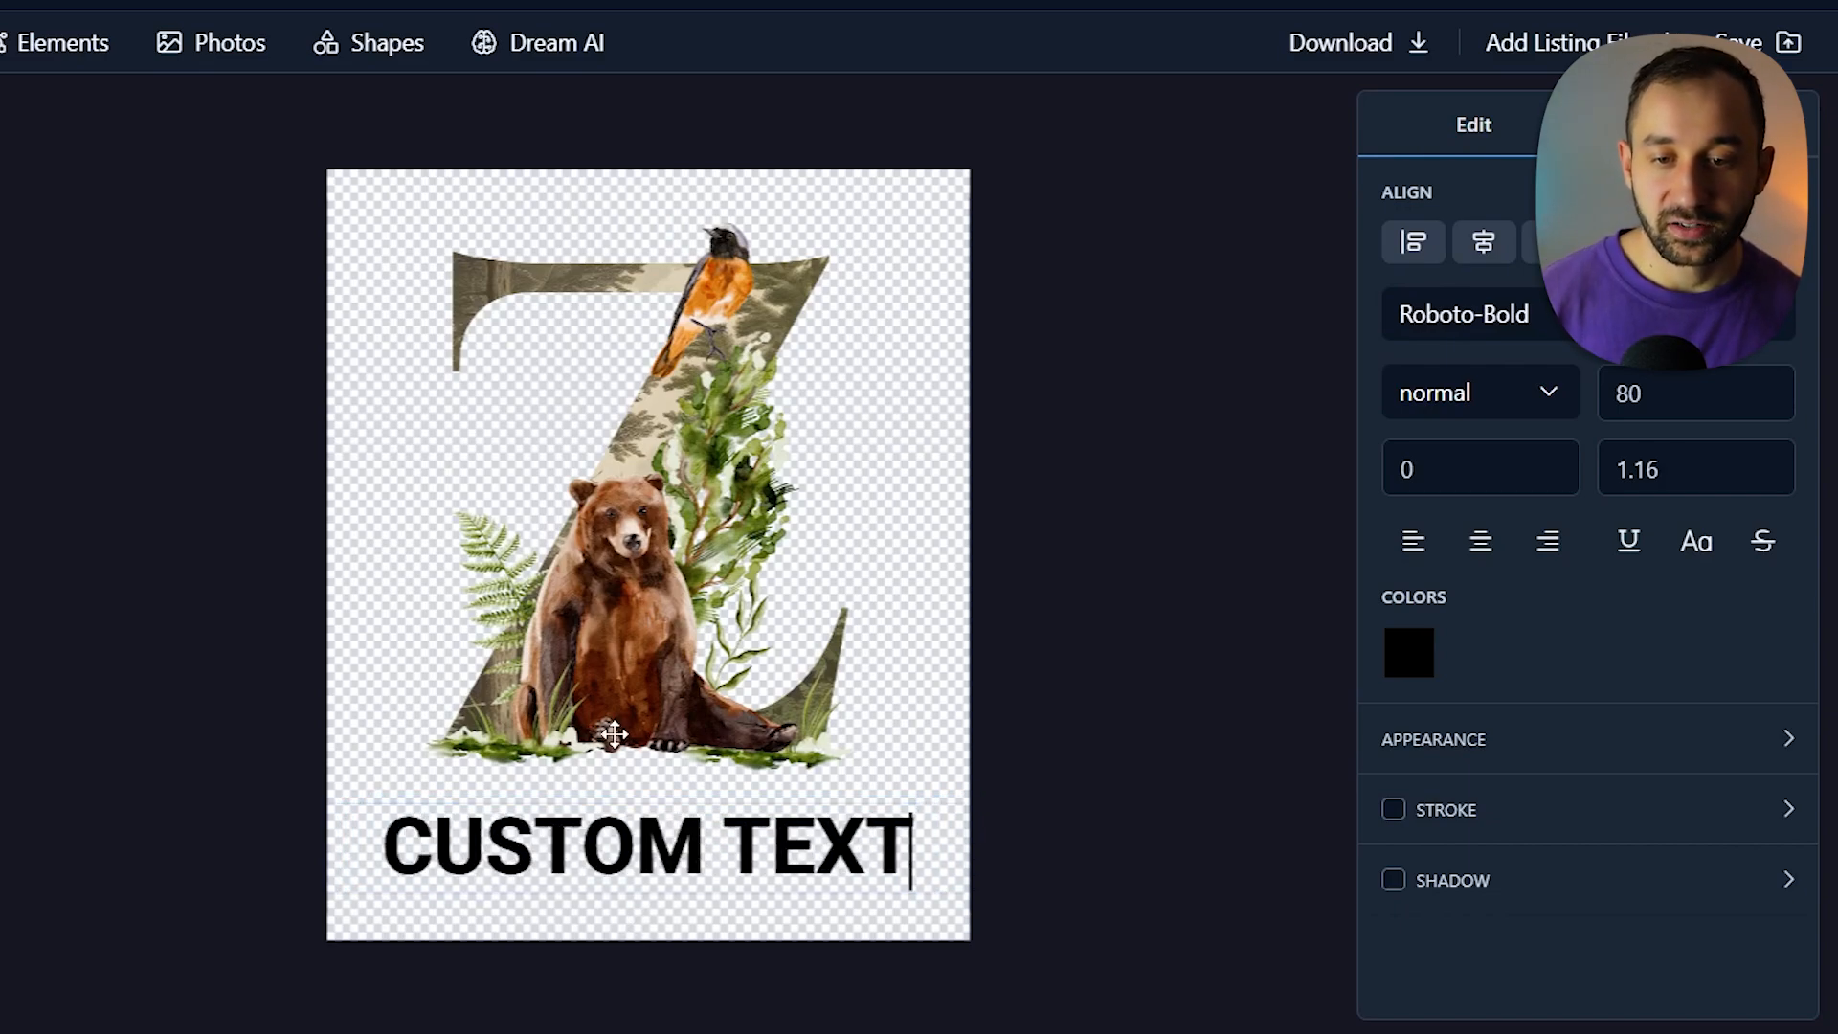
click(1076, 594)
click(802, 847)
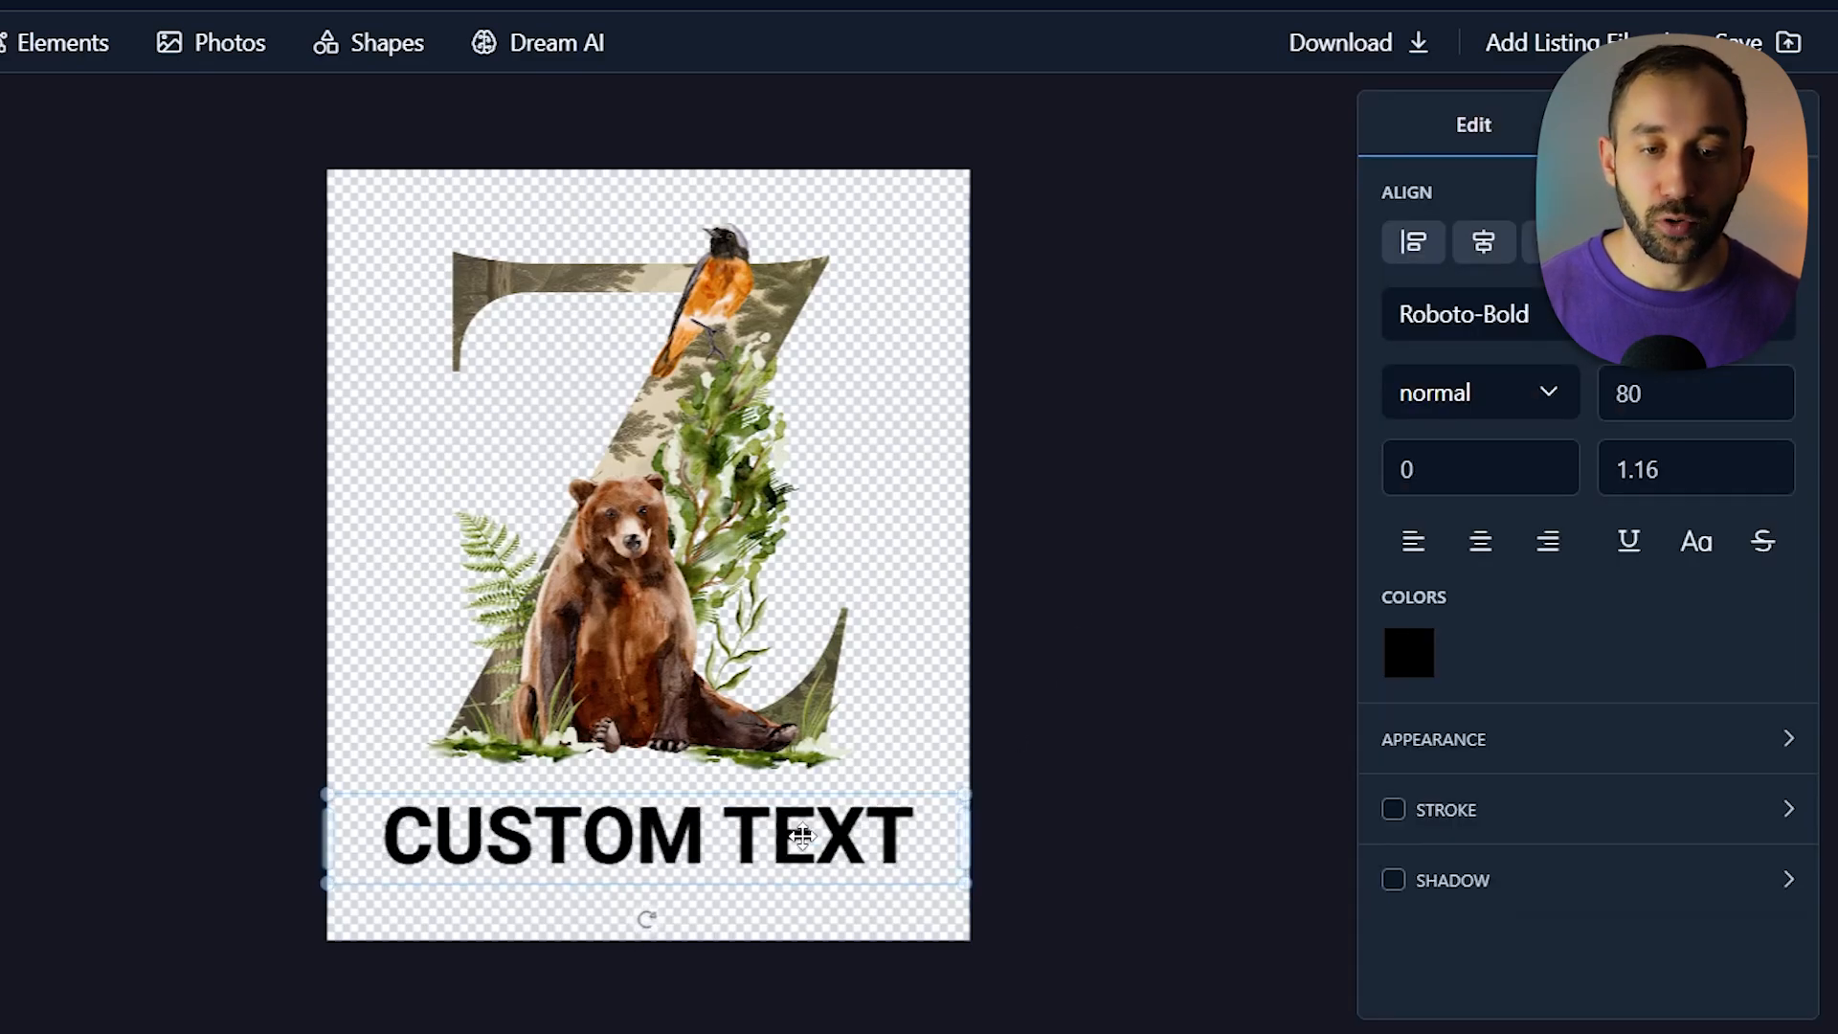
drag(803, 848, 805, 838)
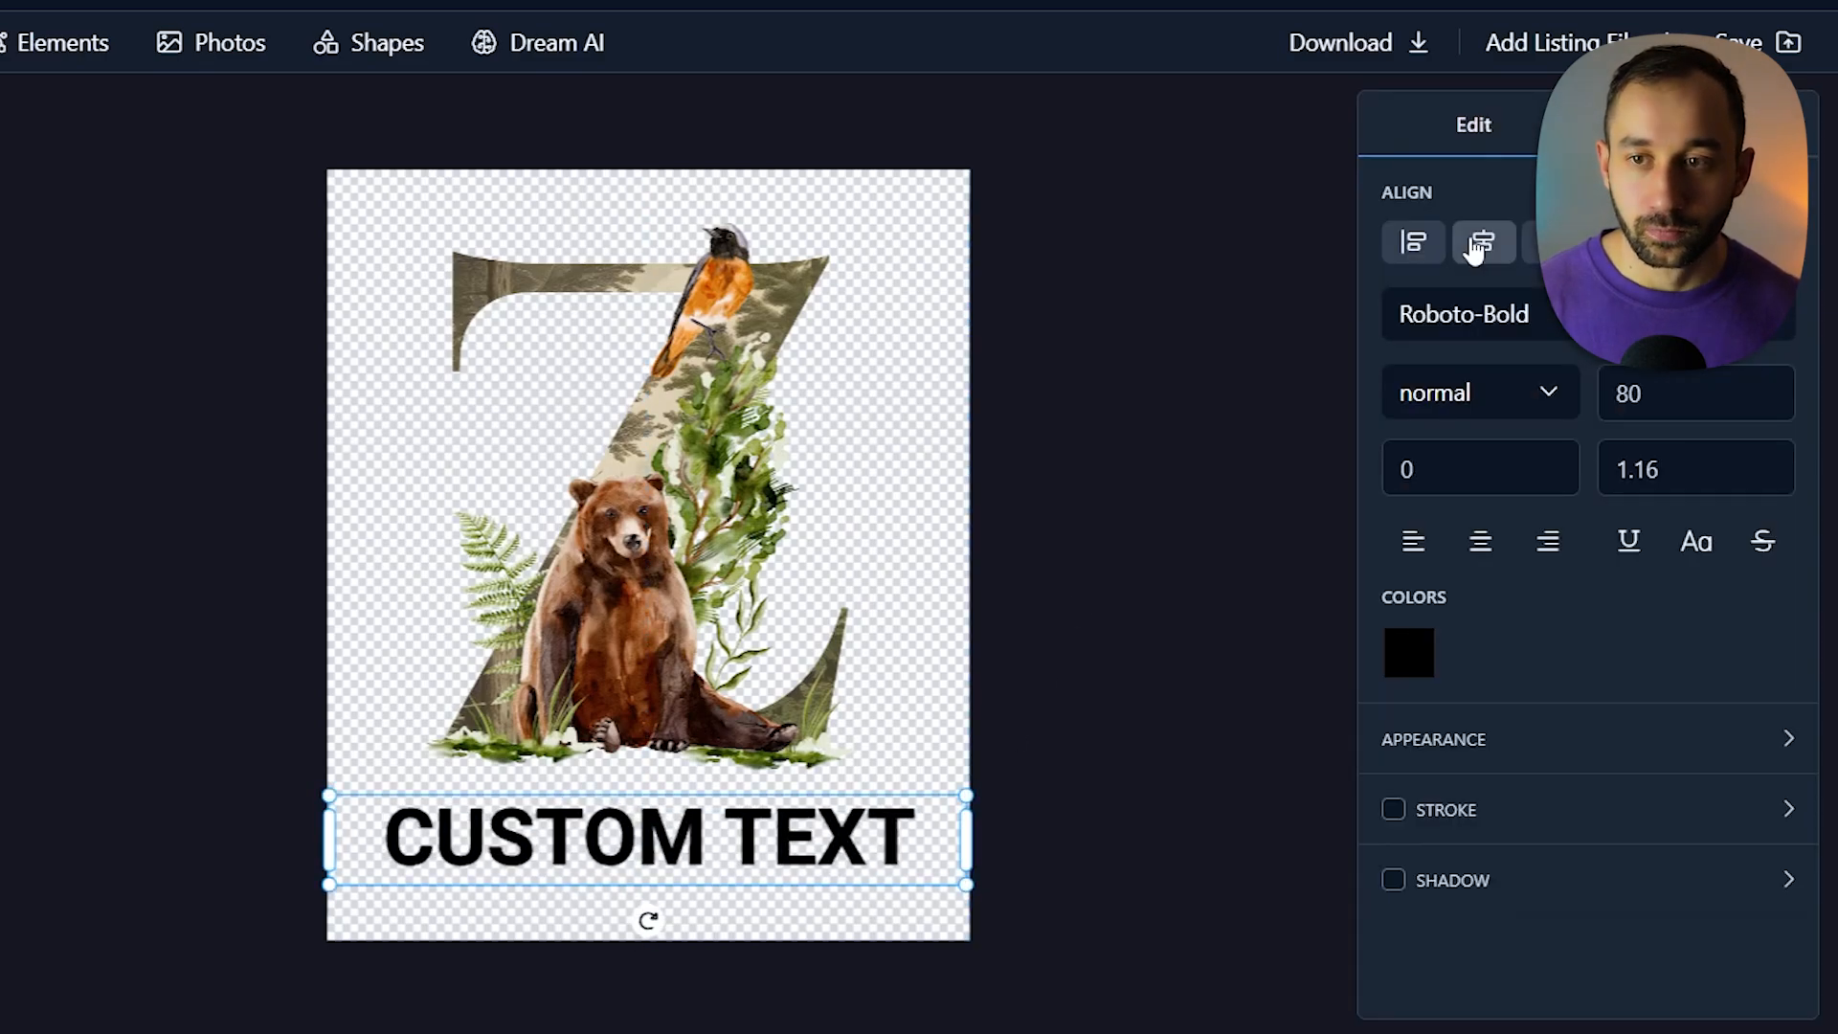
Set the custom text's font size to 90 and centre it horizontally on the canvas
click(1605, 391)
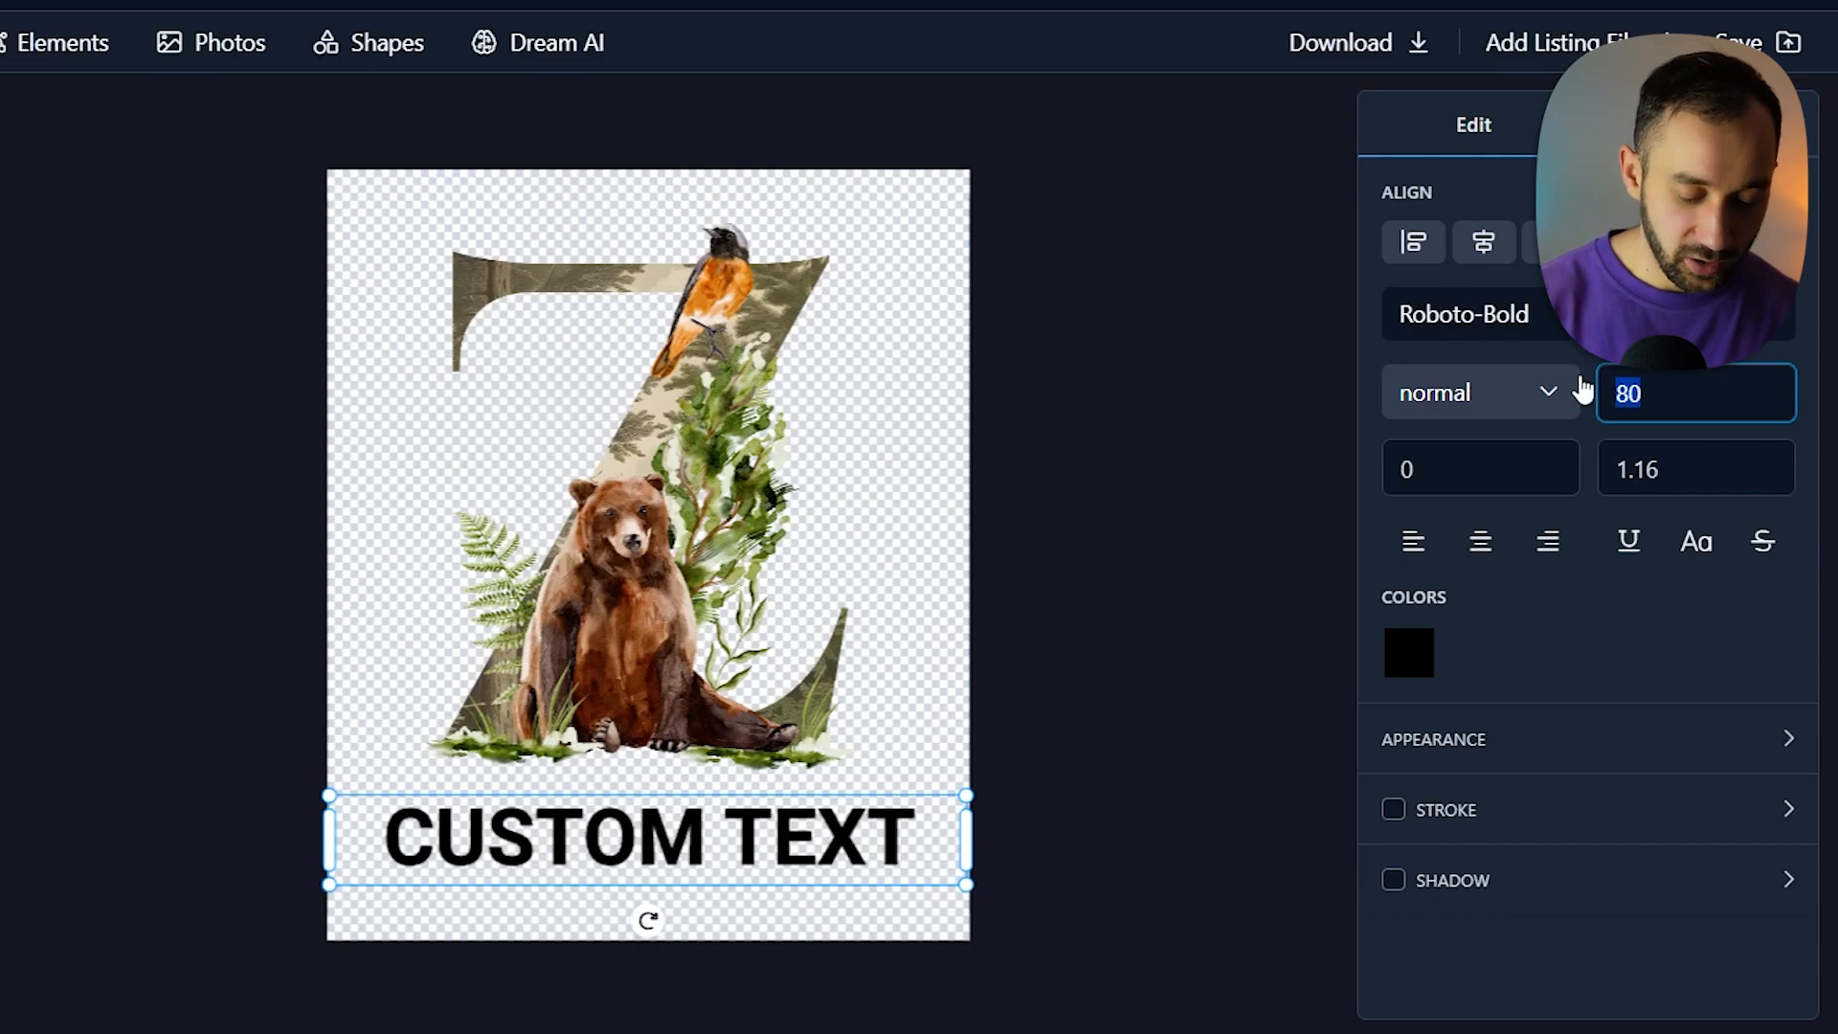
text(90)
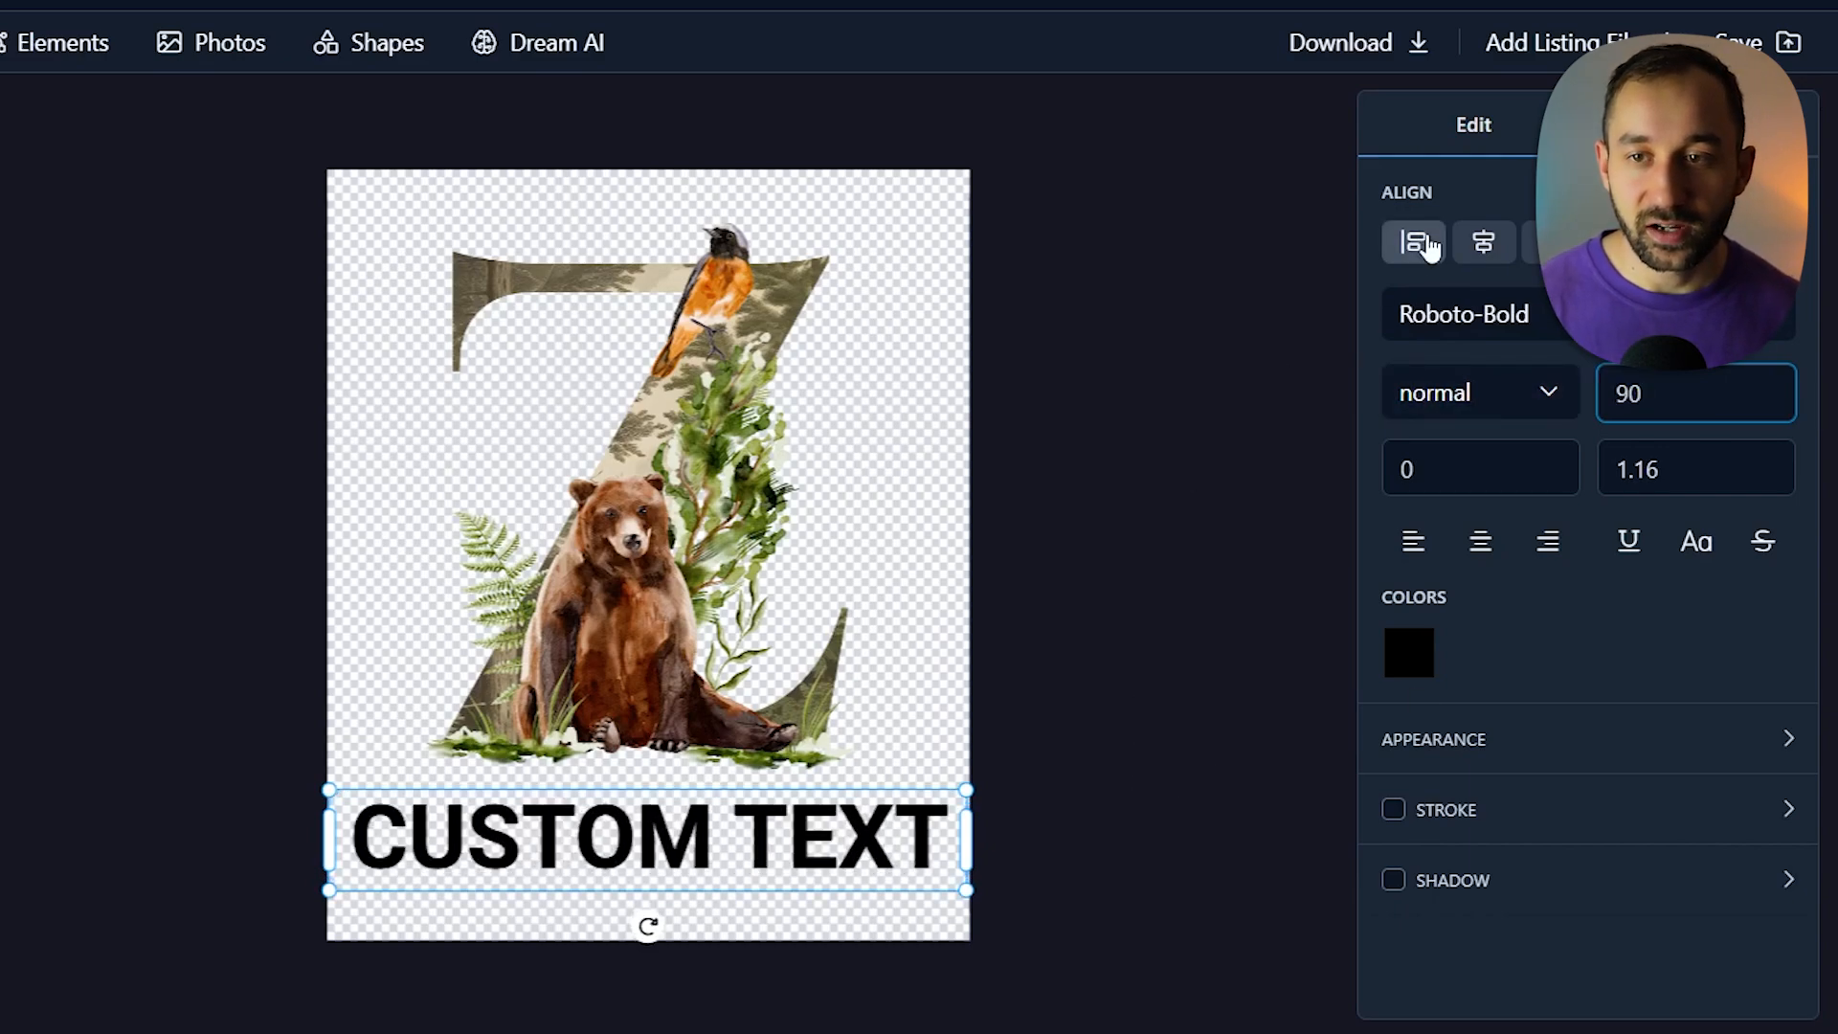
click(1494, 246)
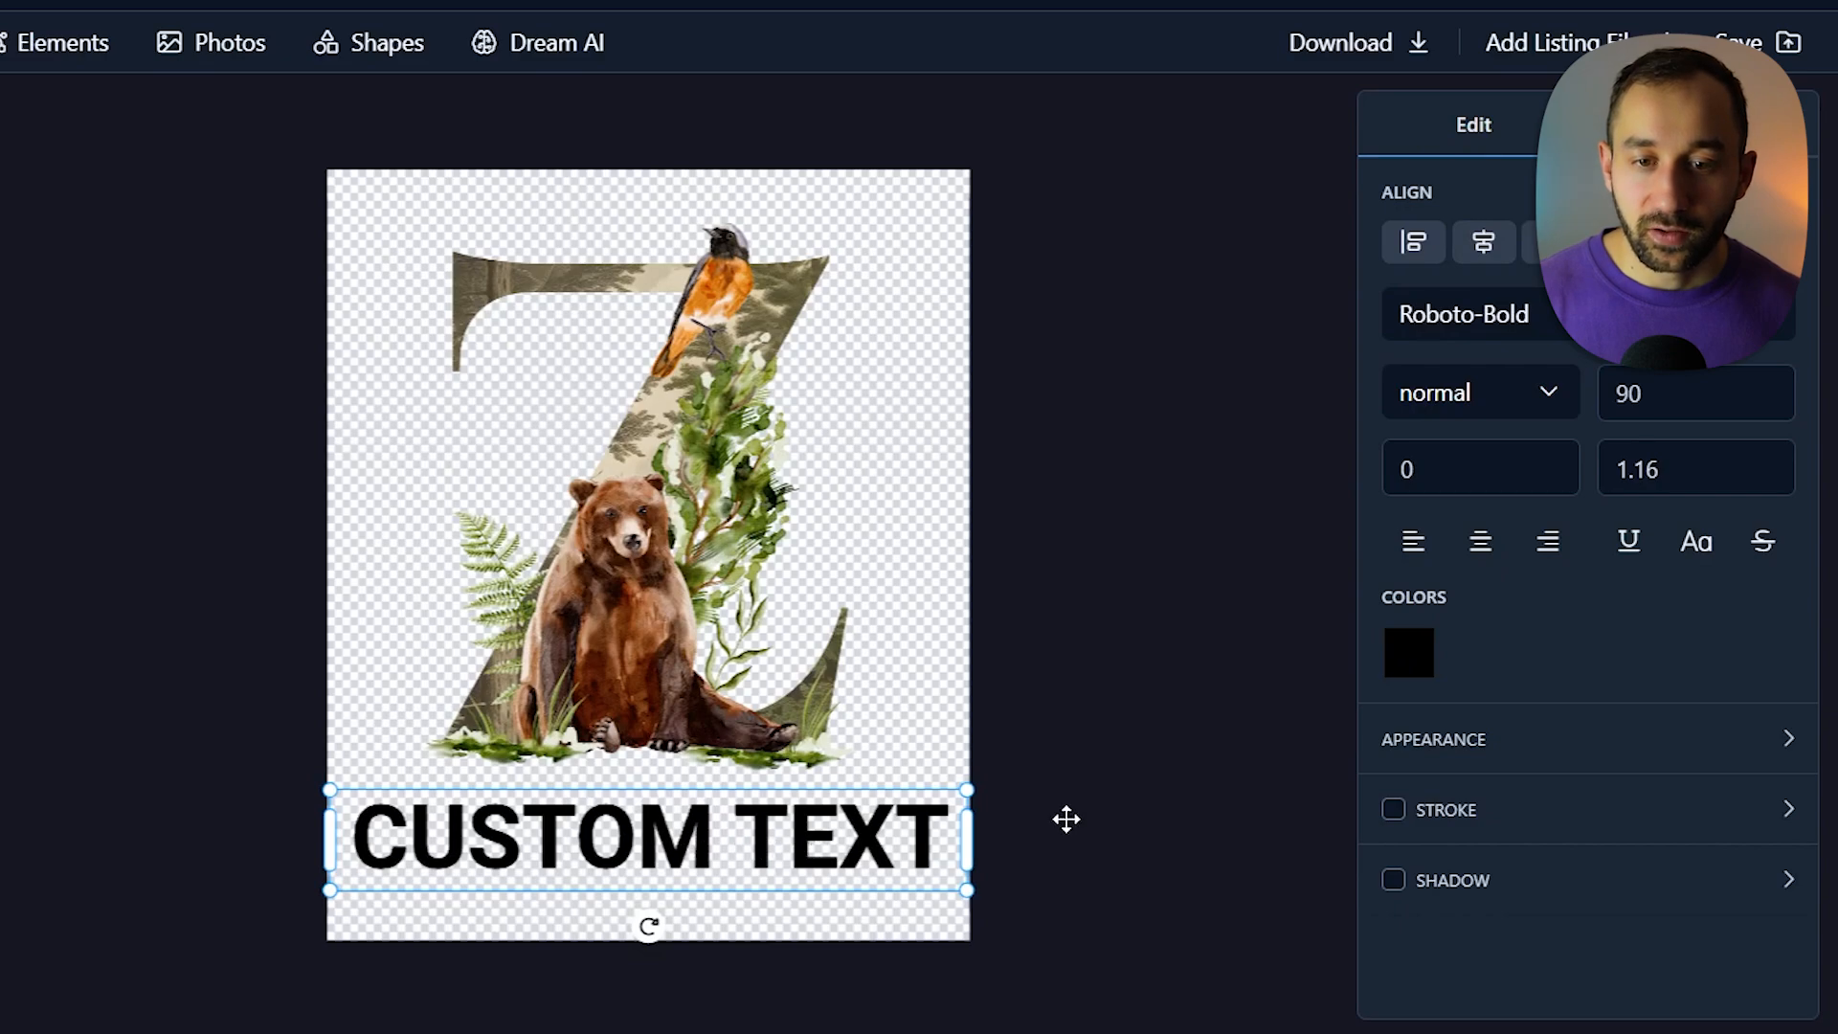
Recolour the custom text to dark brown 484133 by sampling the colour from the letter Z artwork
click(1410, 655)
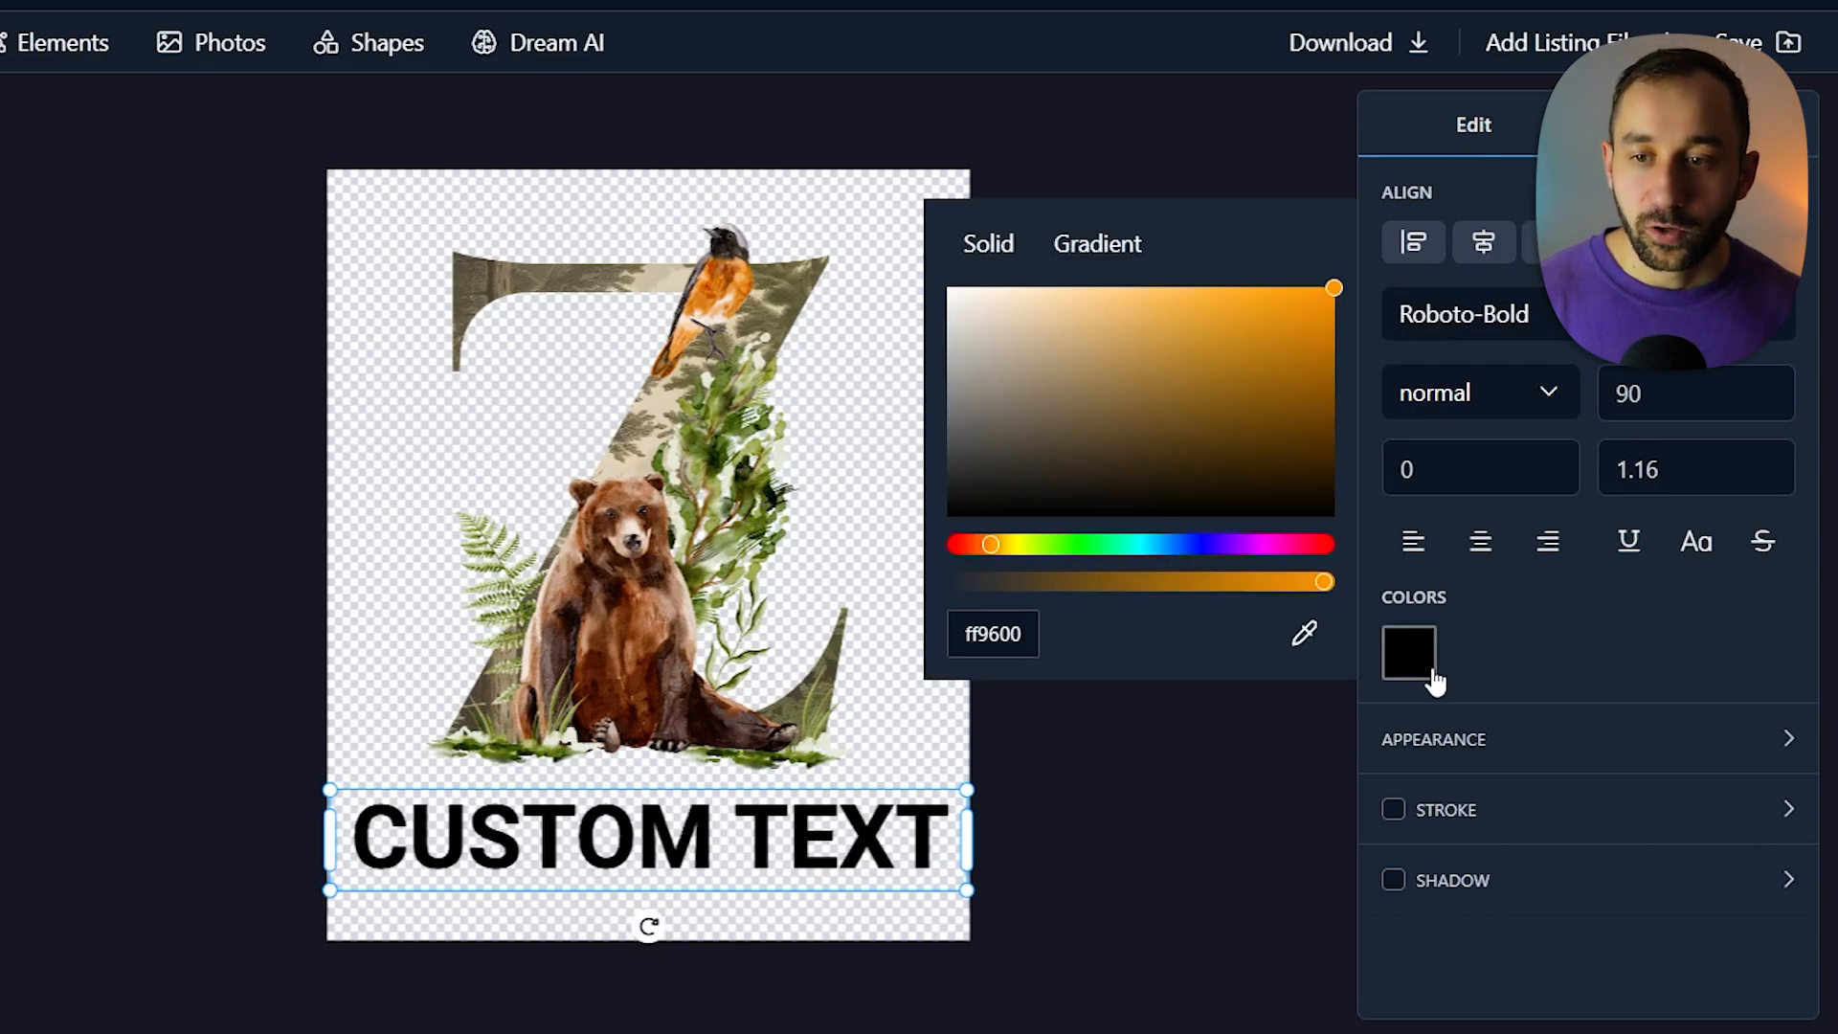
click(1304, 636)
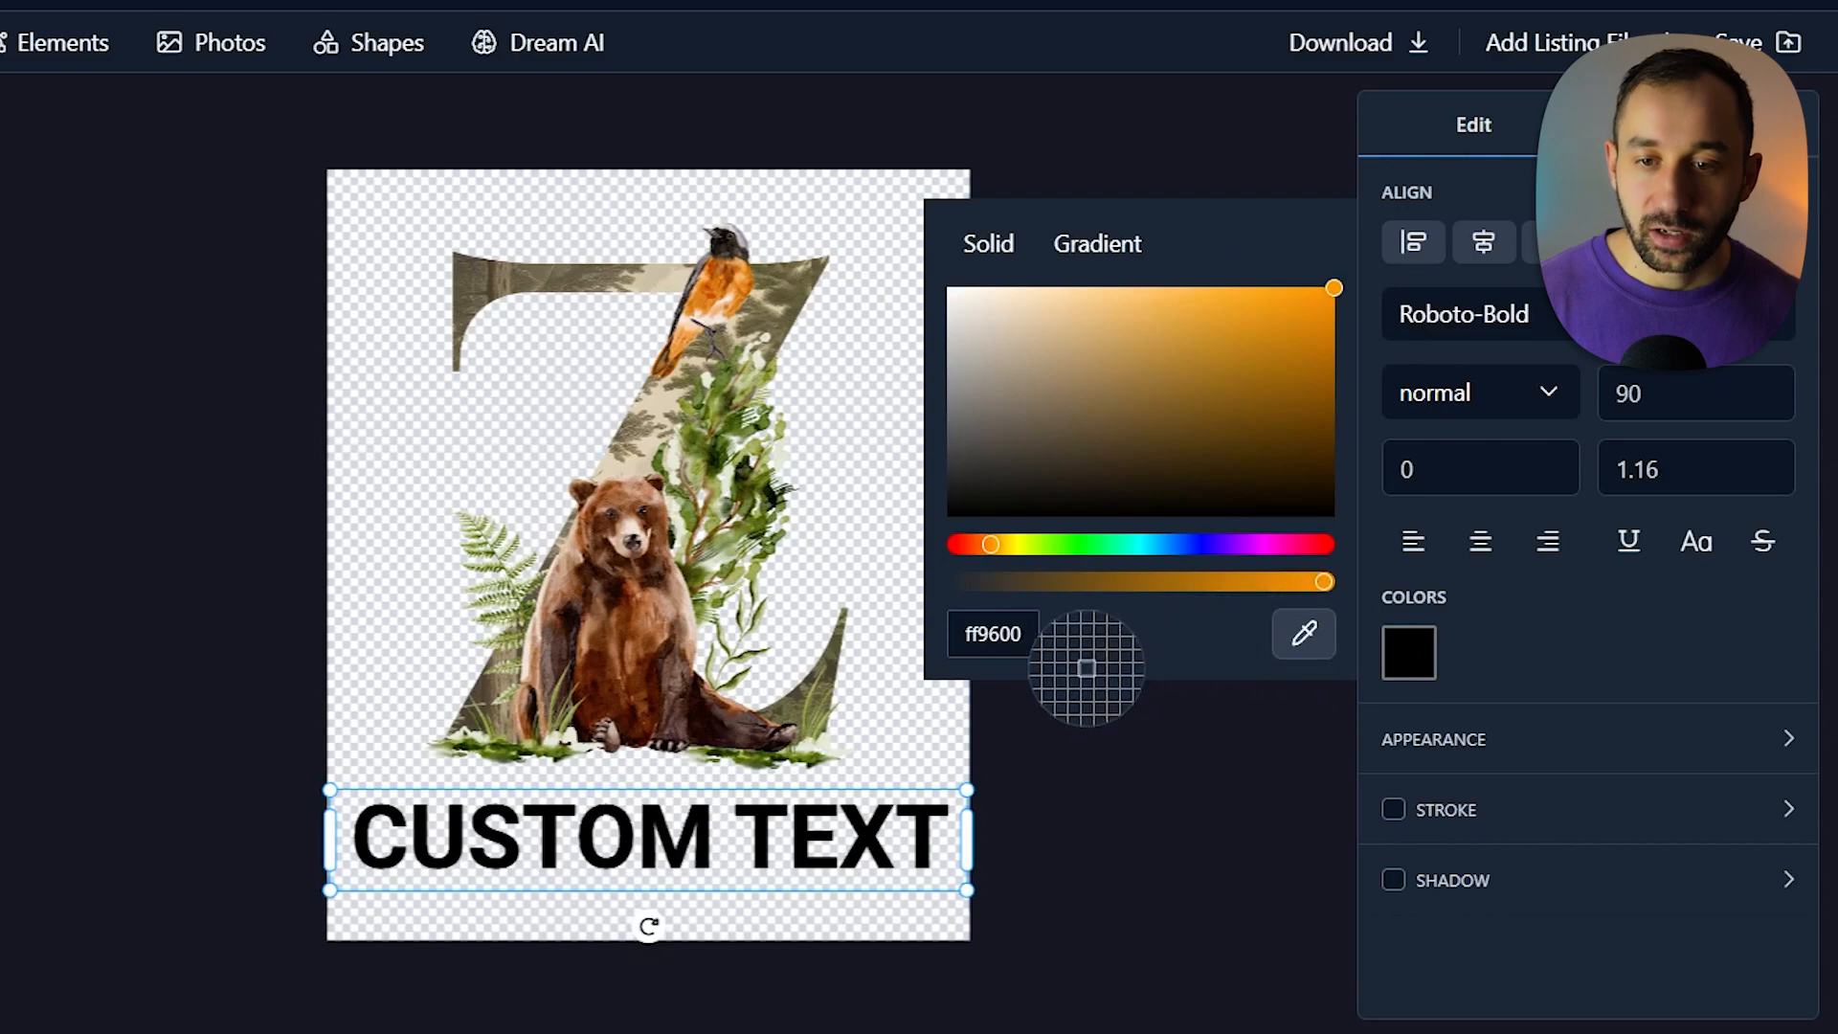
click(810, 676)
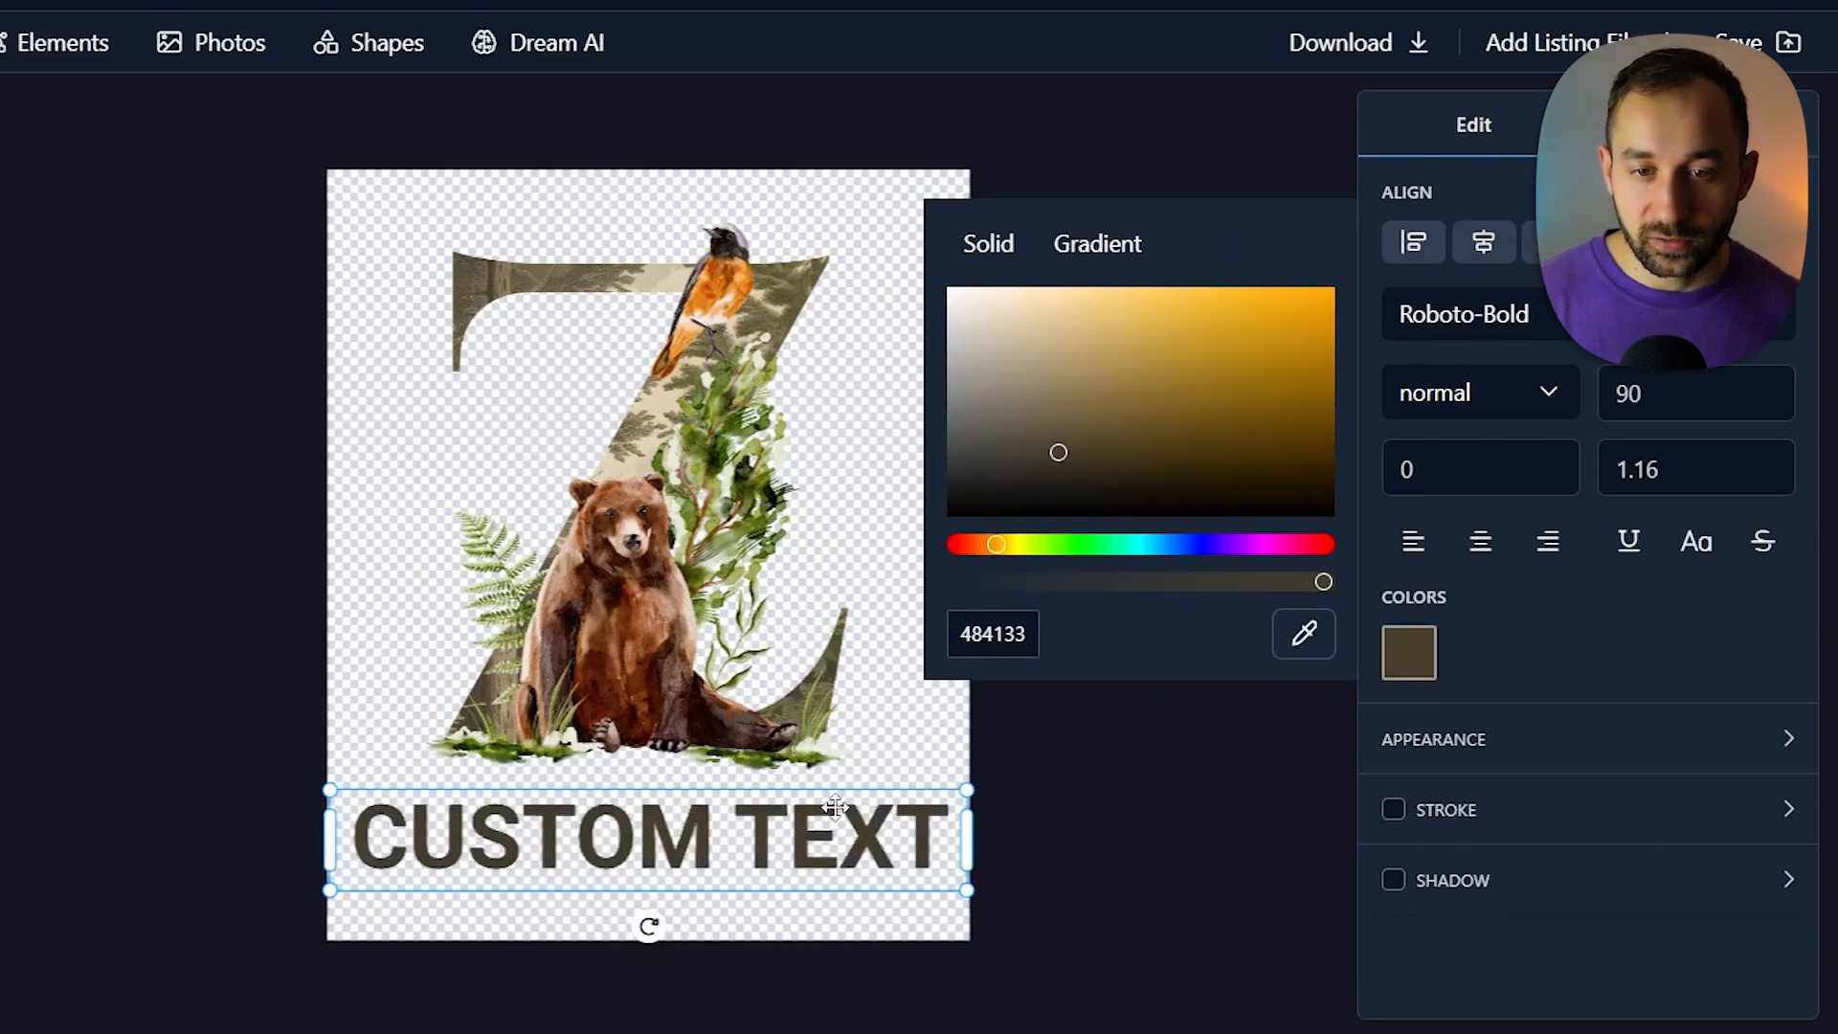
click(1496, 646)
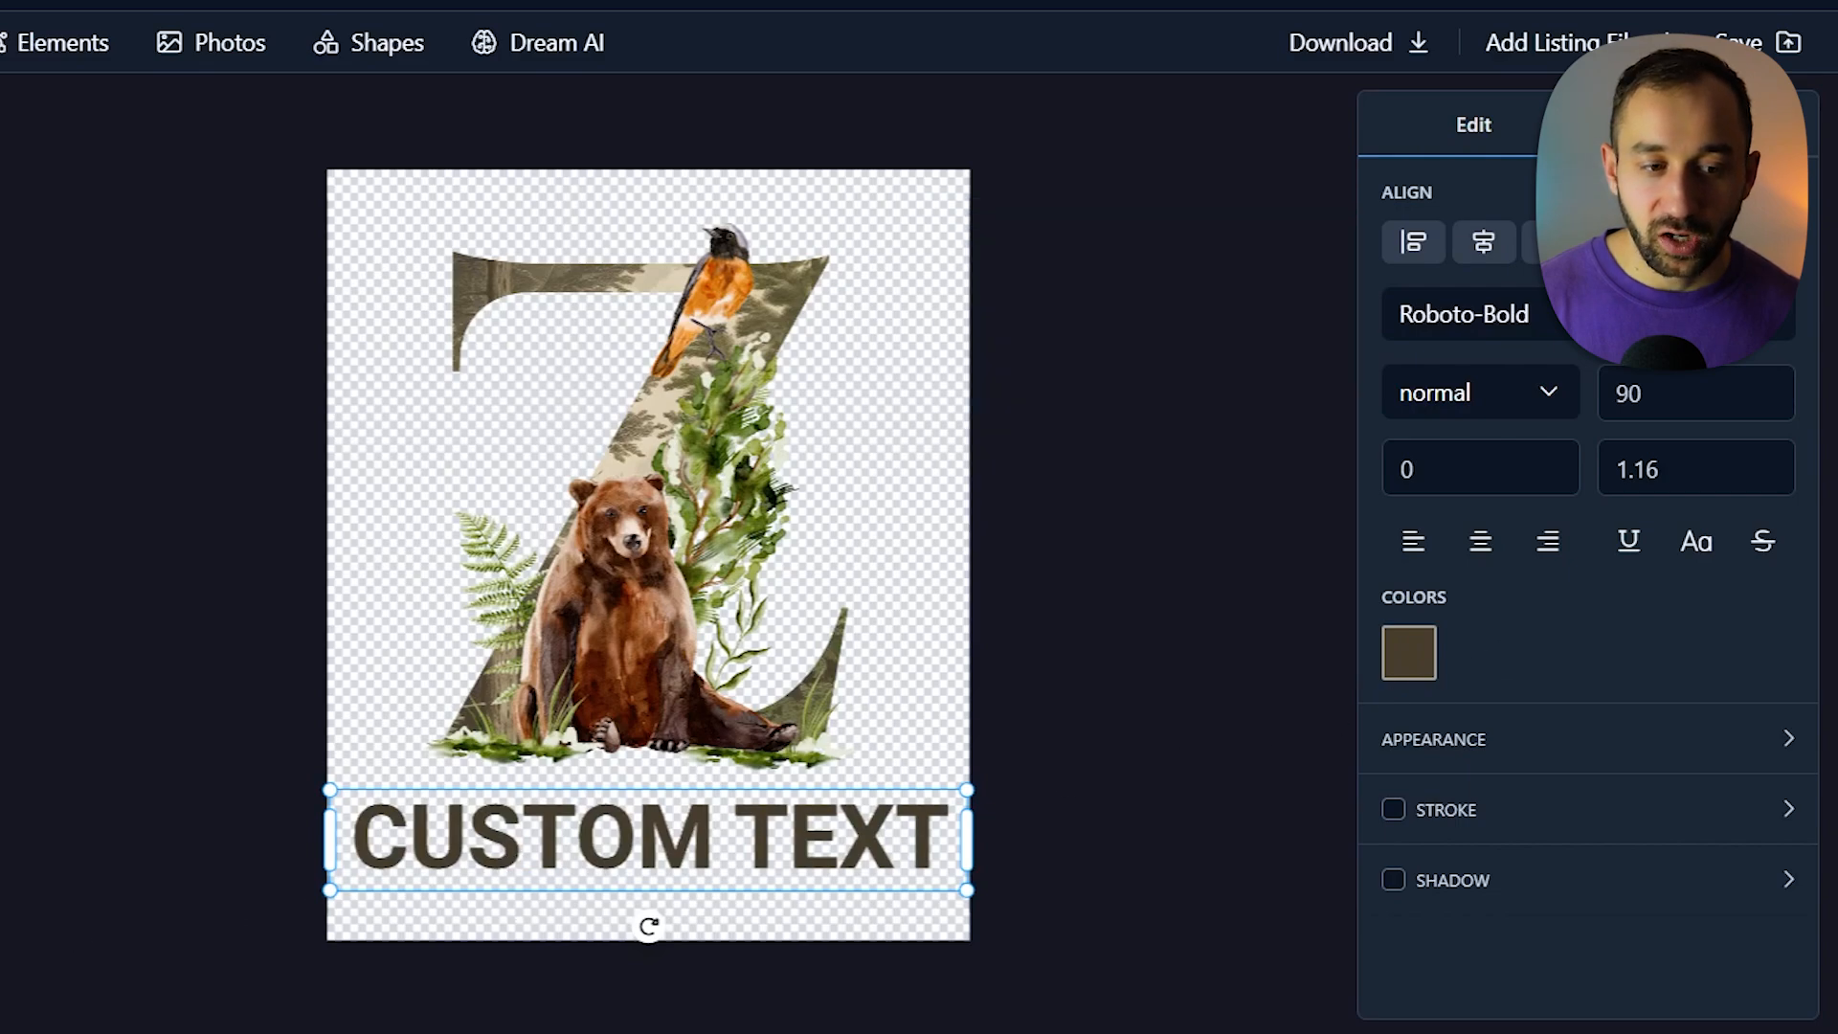
Sync the custom text element to all the other canvases
right_click(611, 821)
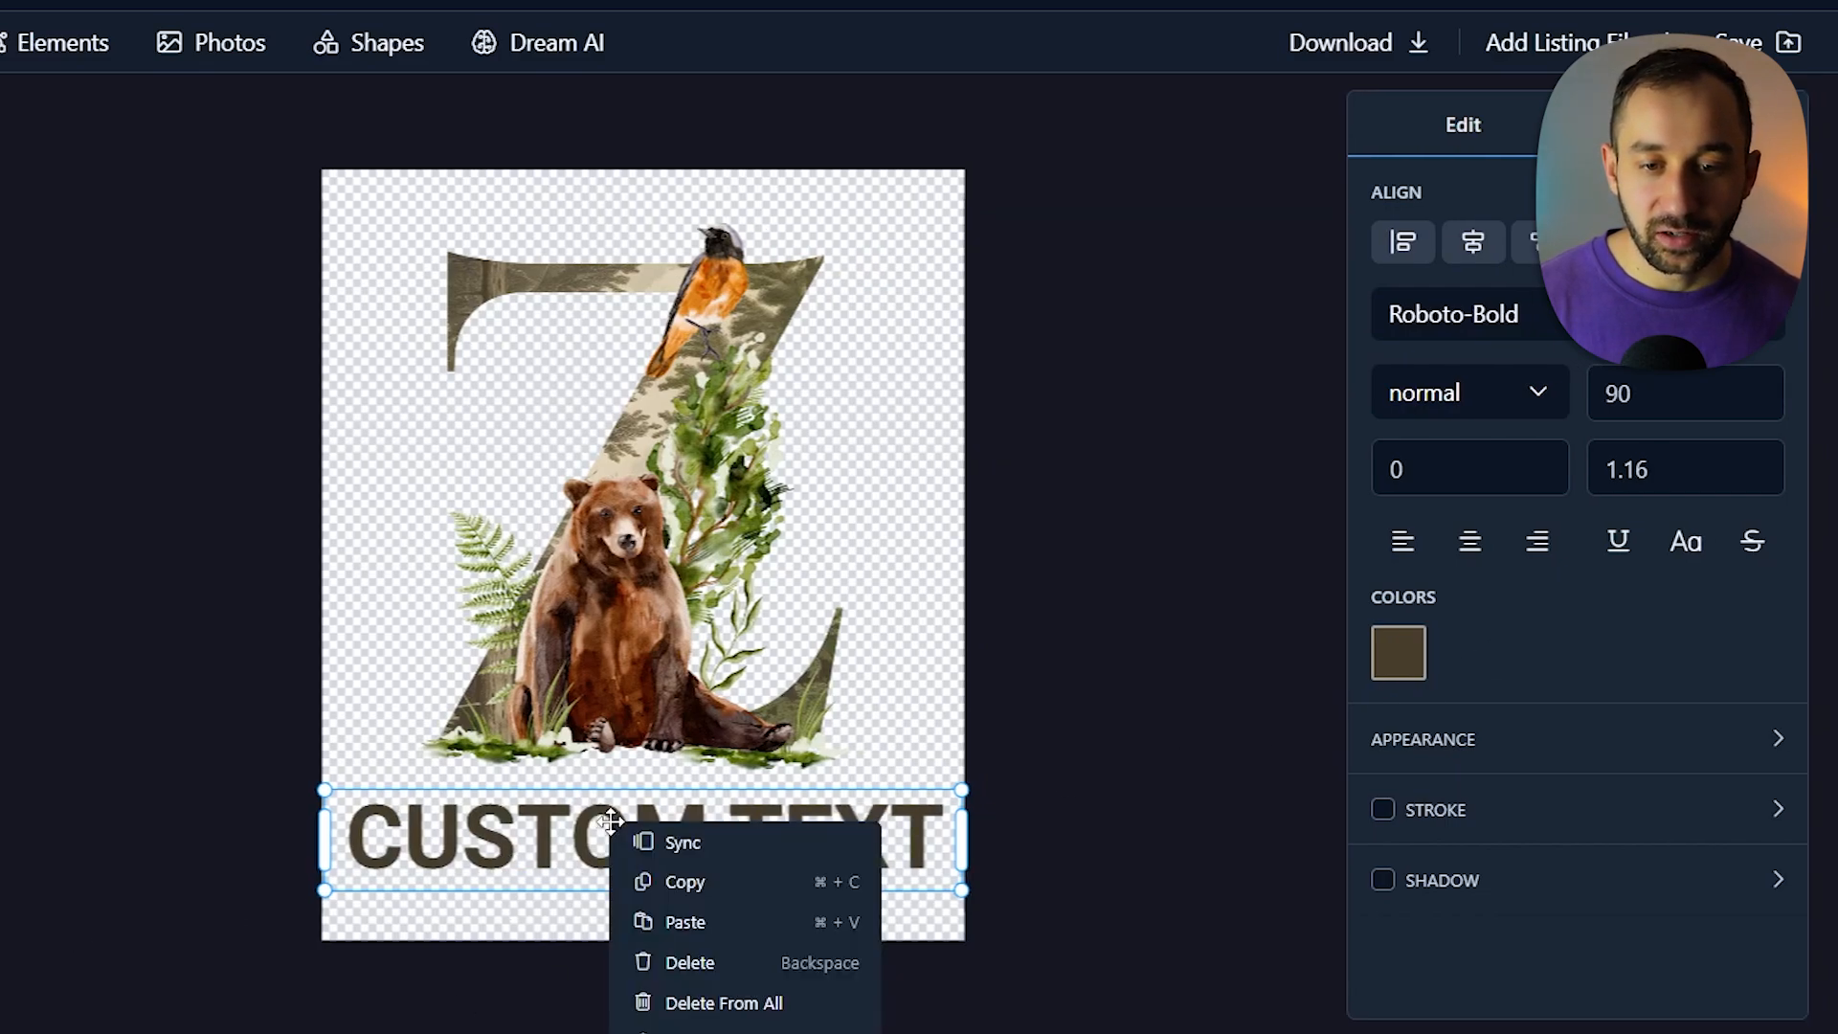
click(689, 847)
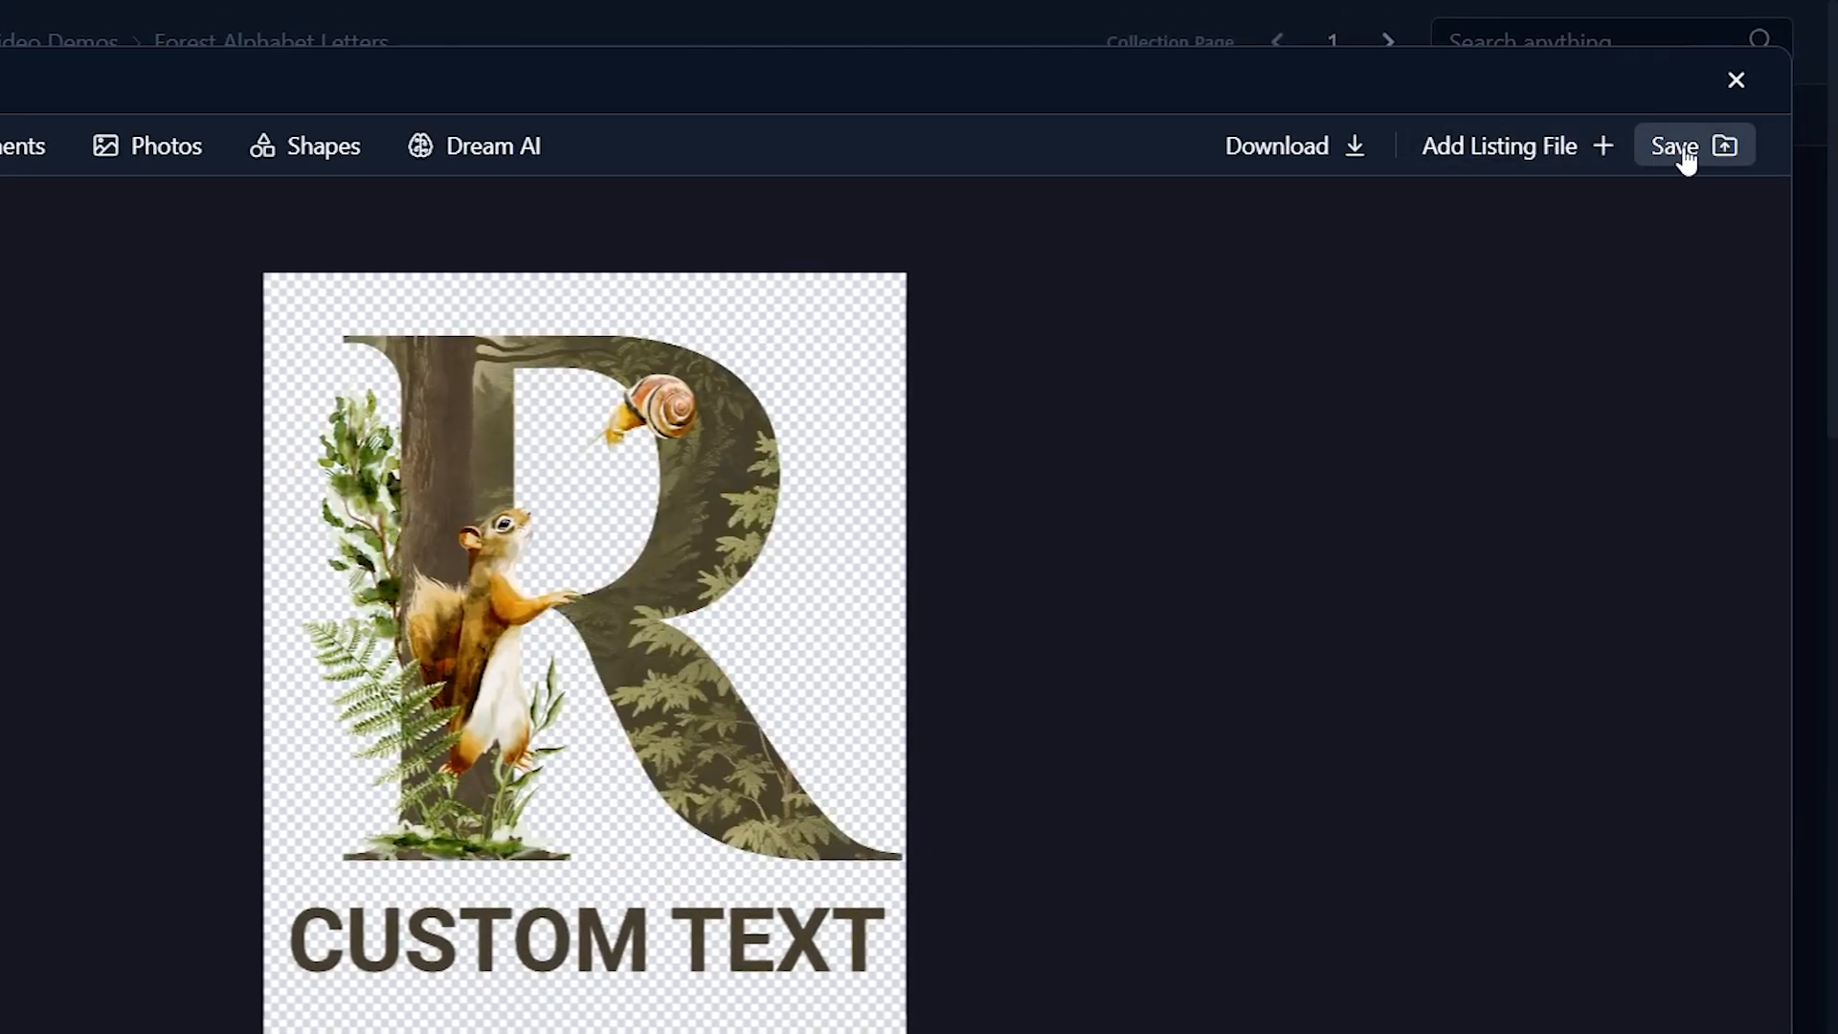
Save all canvases as editable PNGs to the Main file slot, overwriting the existing files
click(1685, 154)
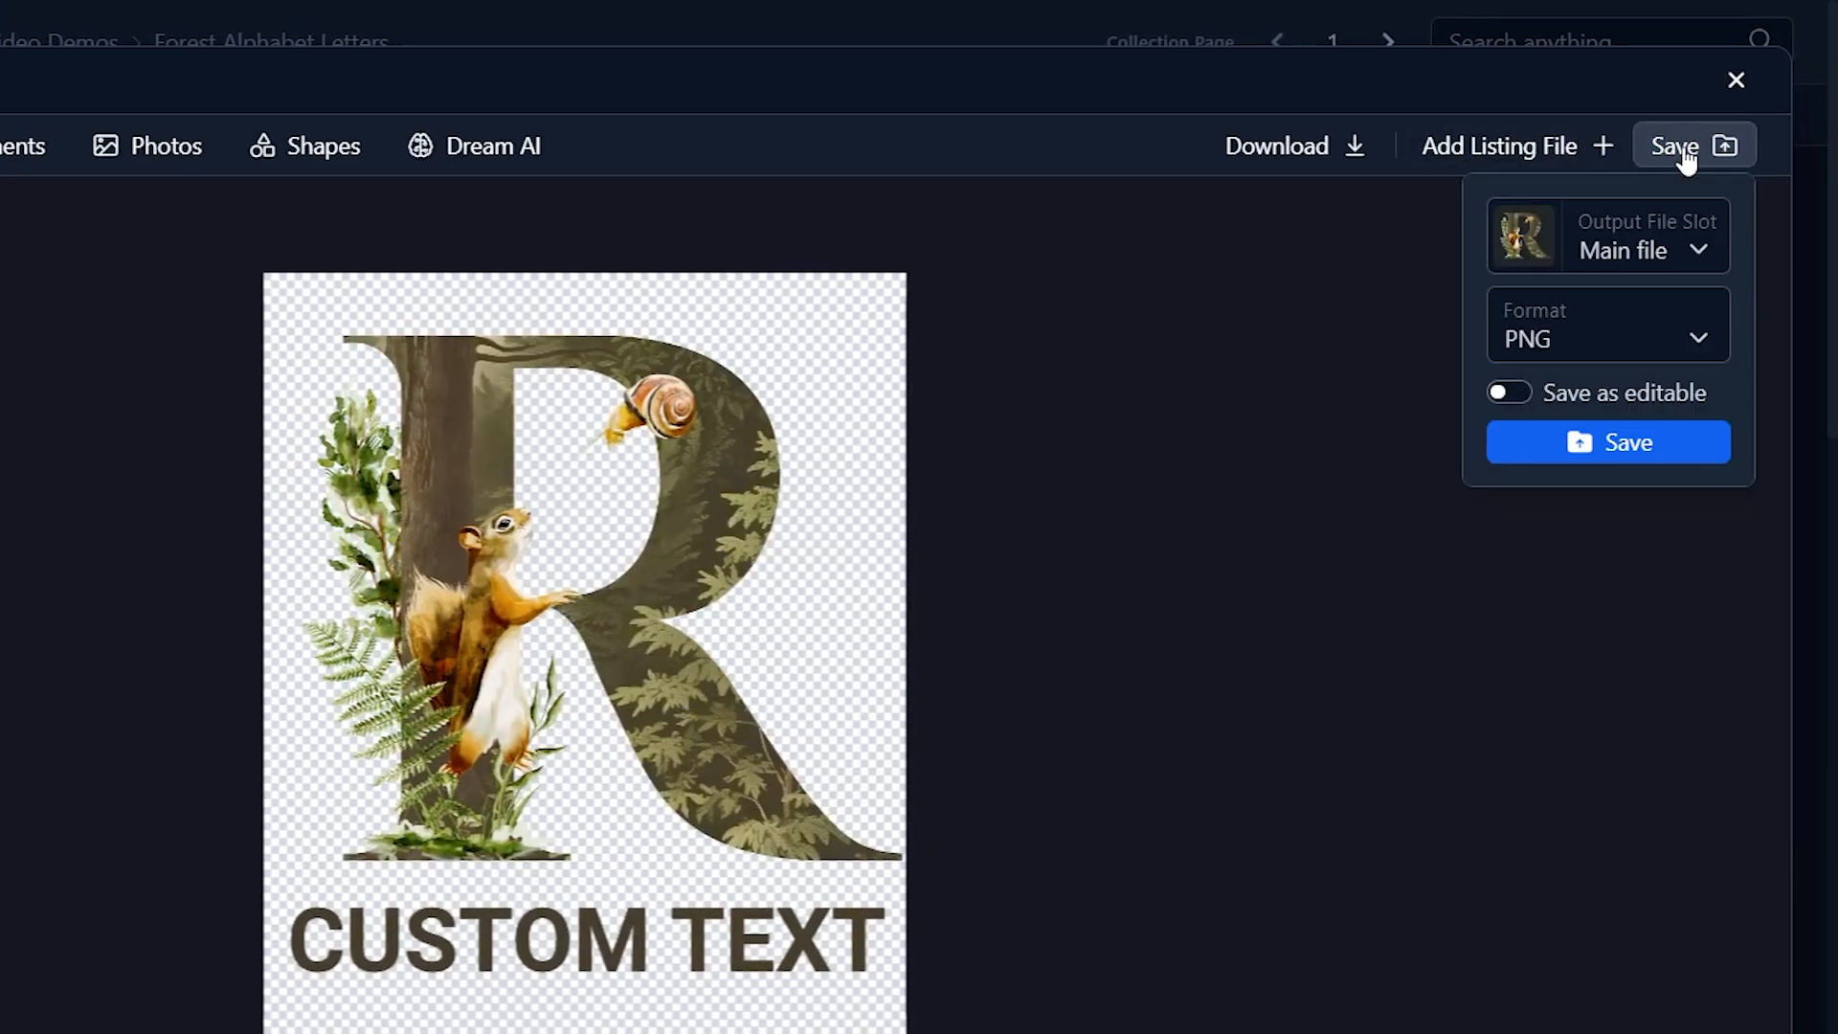
click(1509, 400)
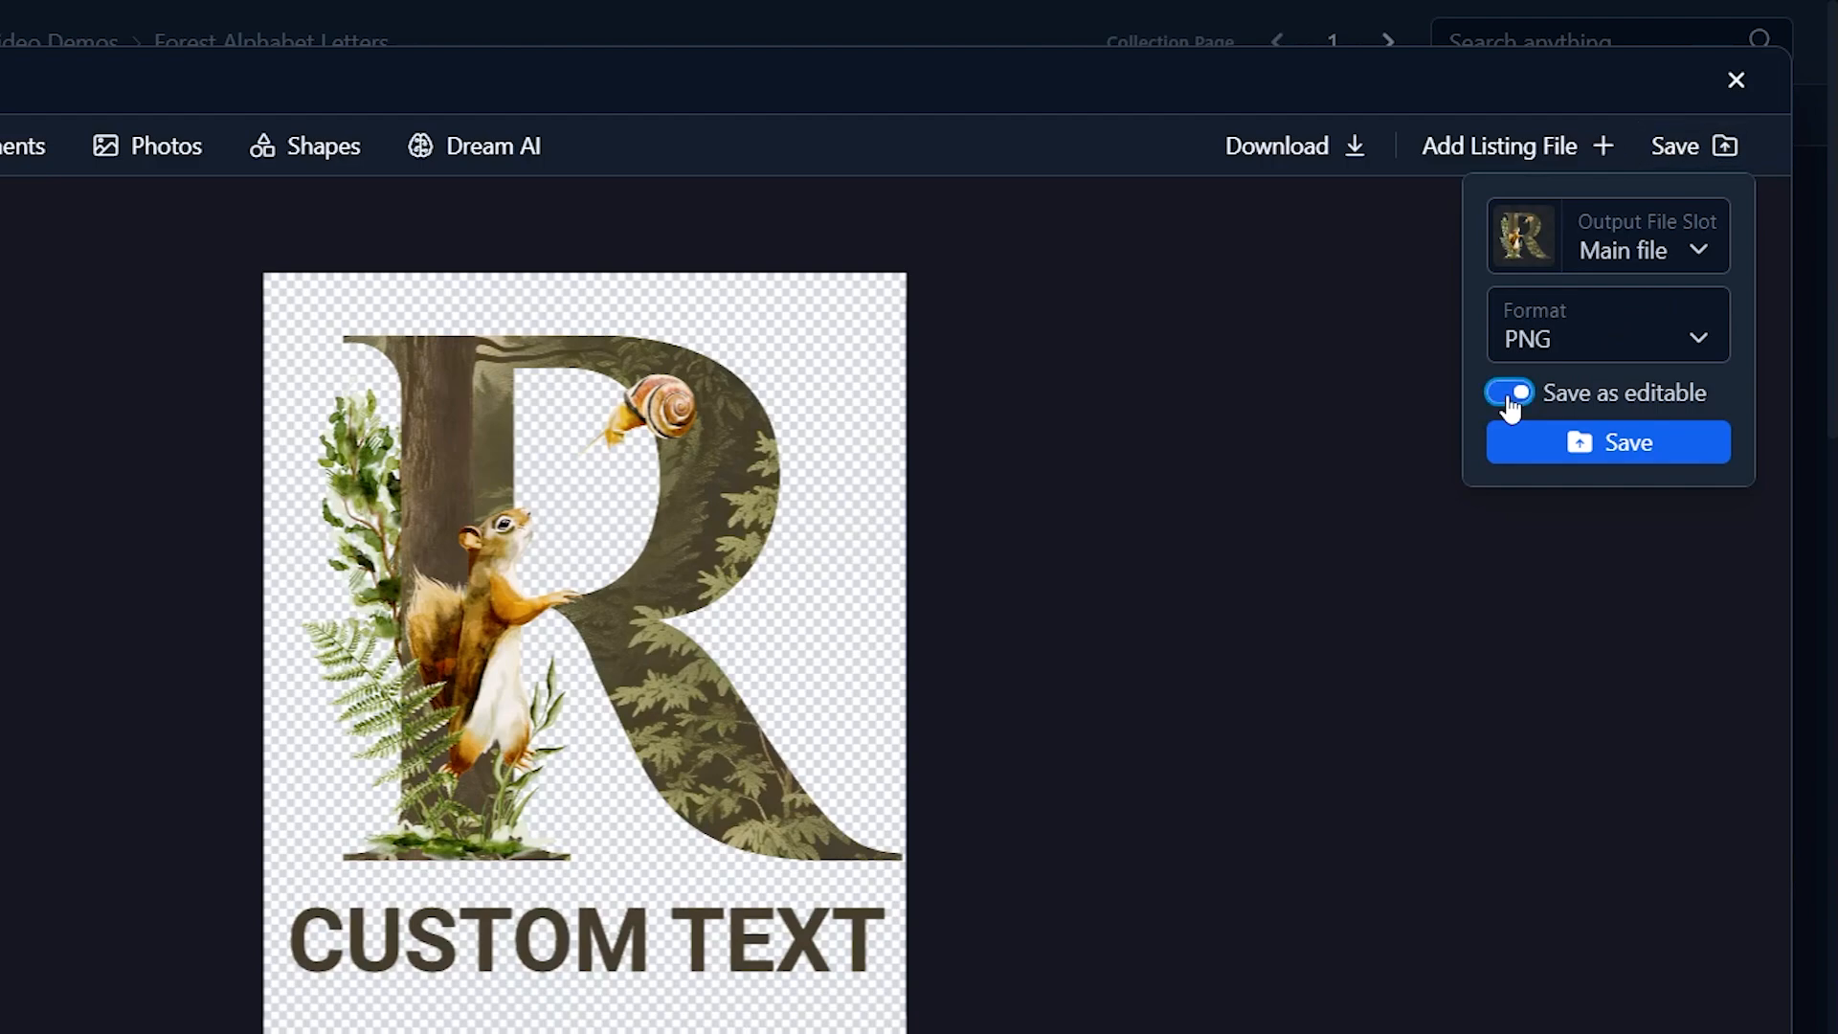
click(1623, 447)
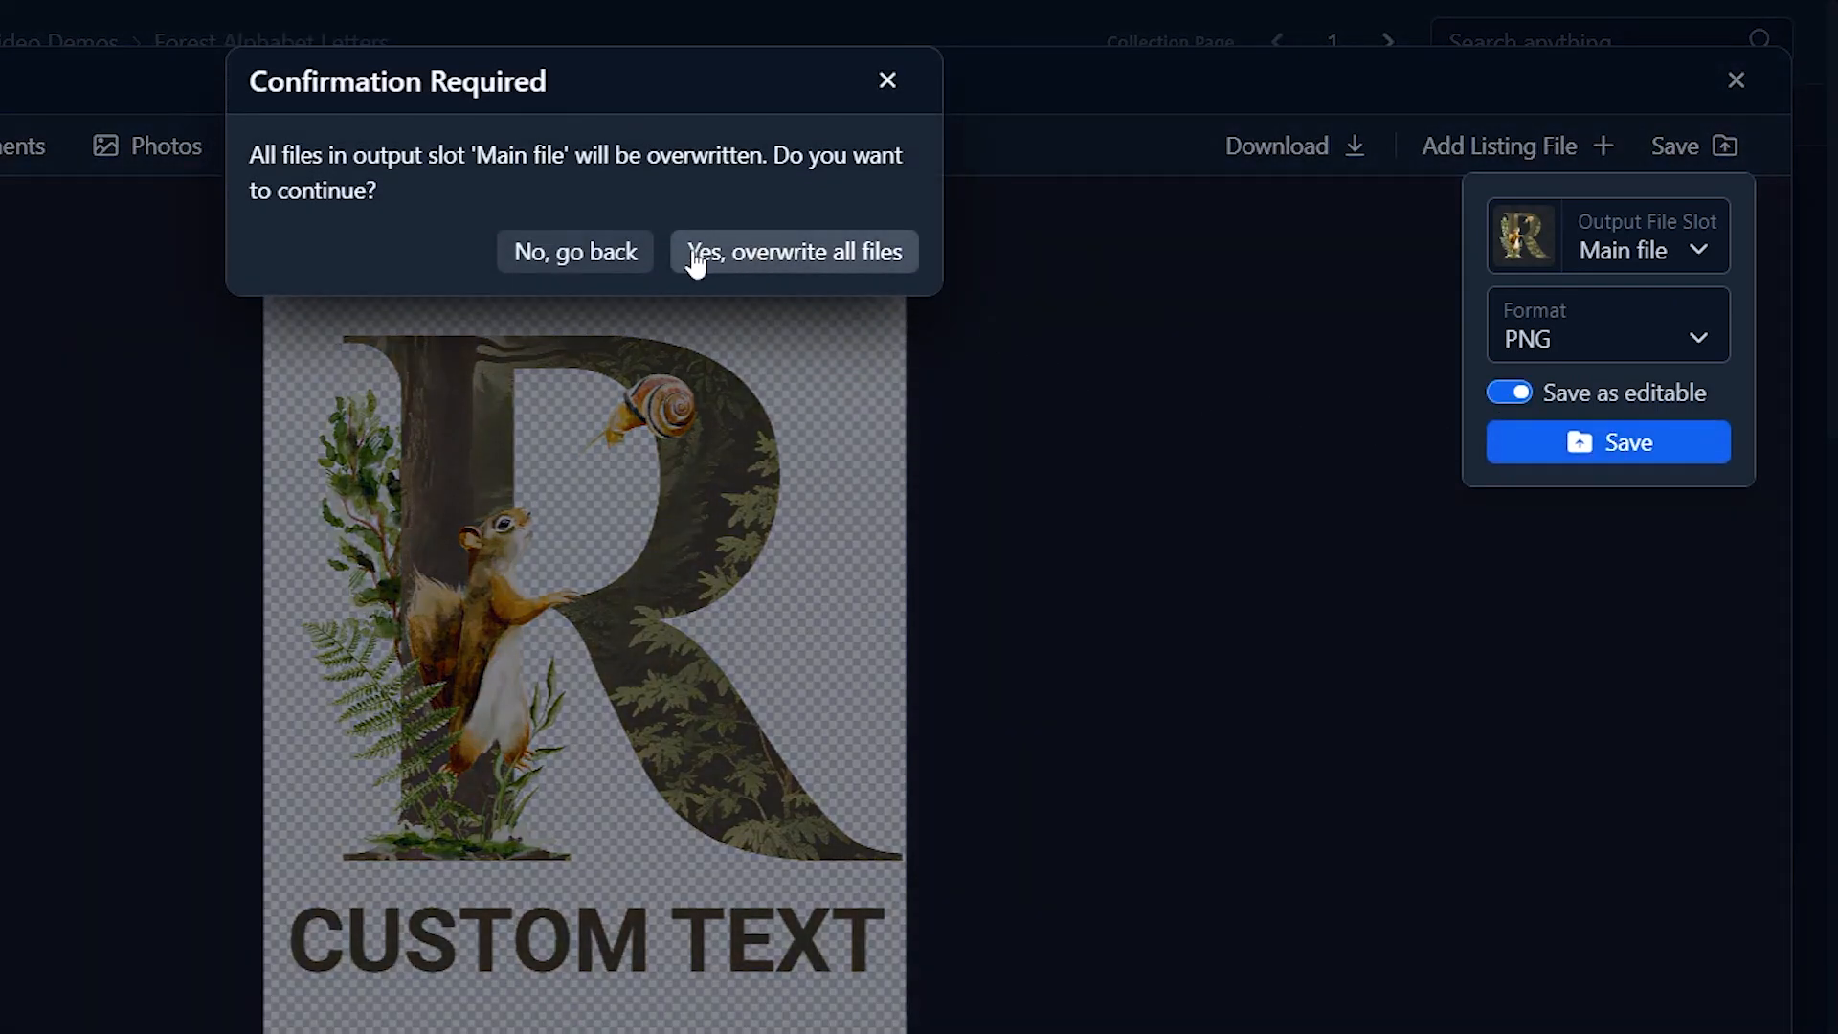
click(794, 258)
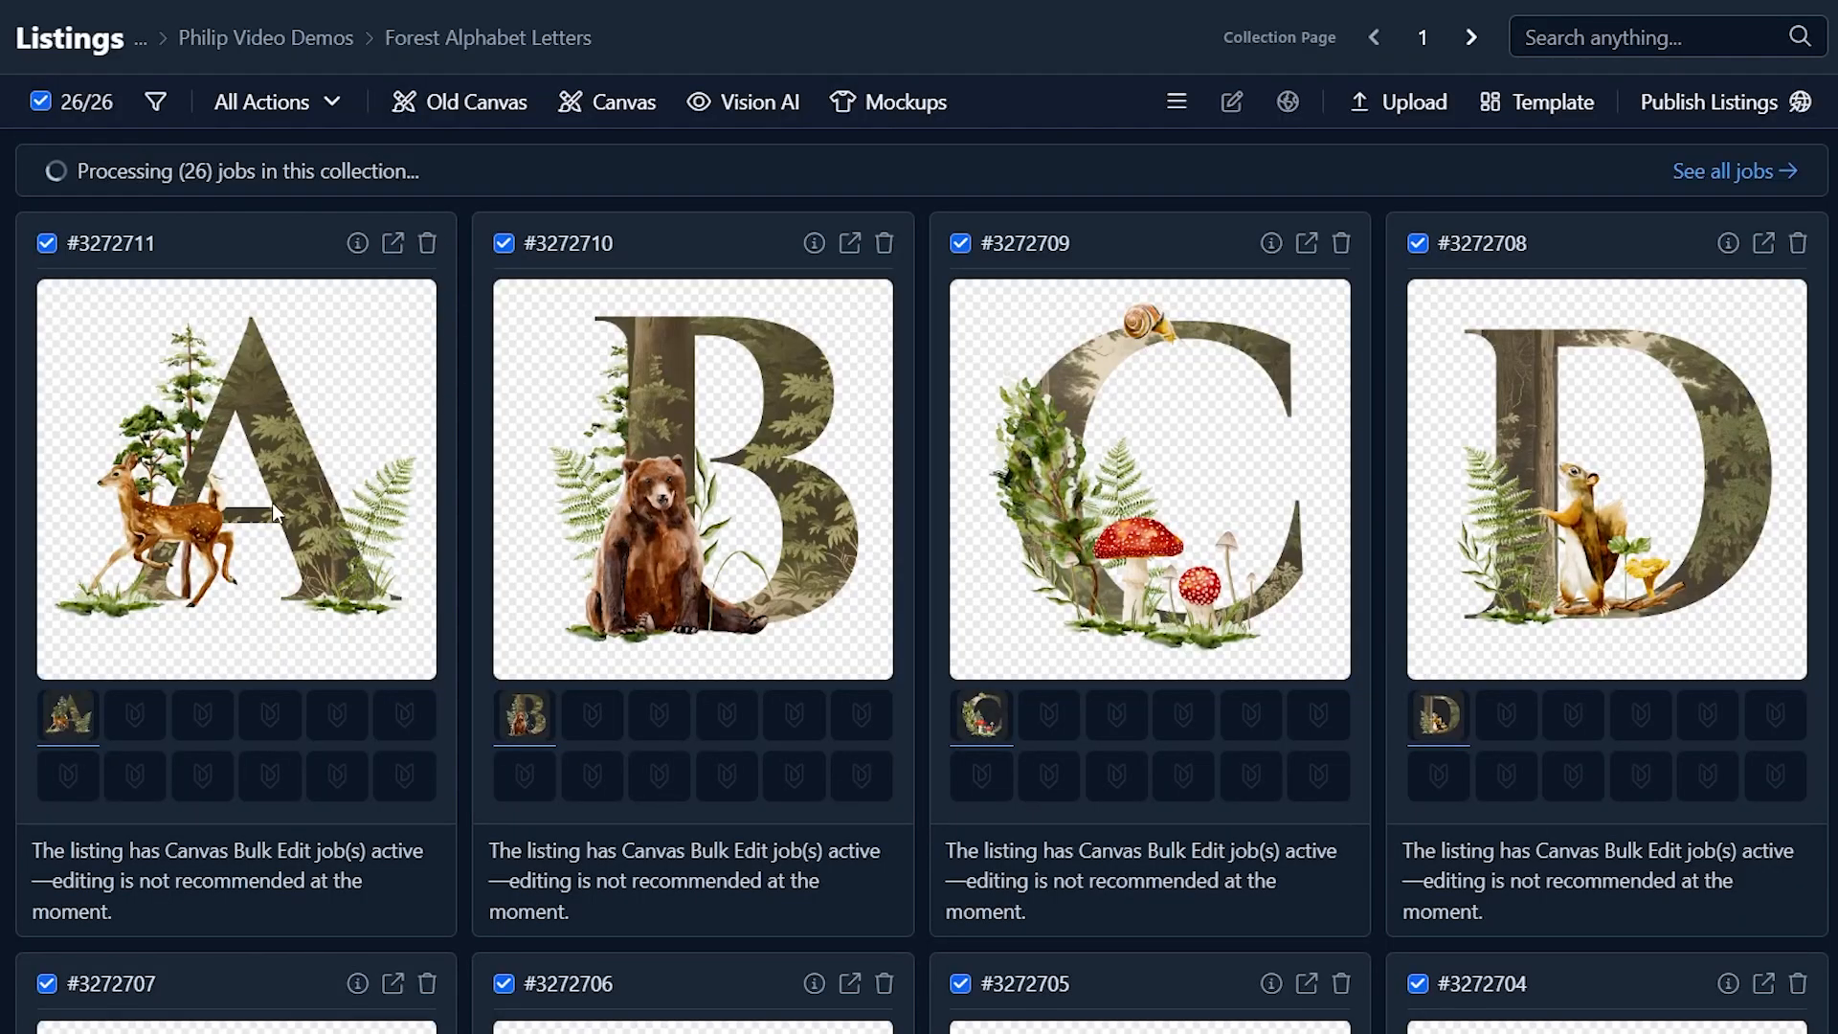
Look through the listings in the collection and switch to the detailed view with title, description and tag fields
scroll(274, 514, down, 4)
scroll(267, 357, up, 4)
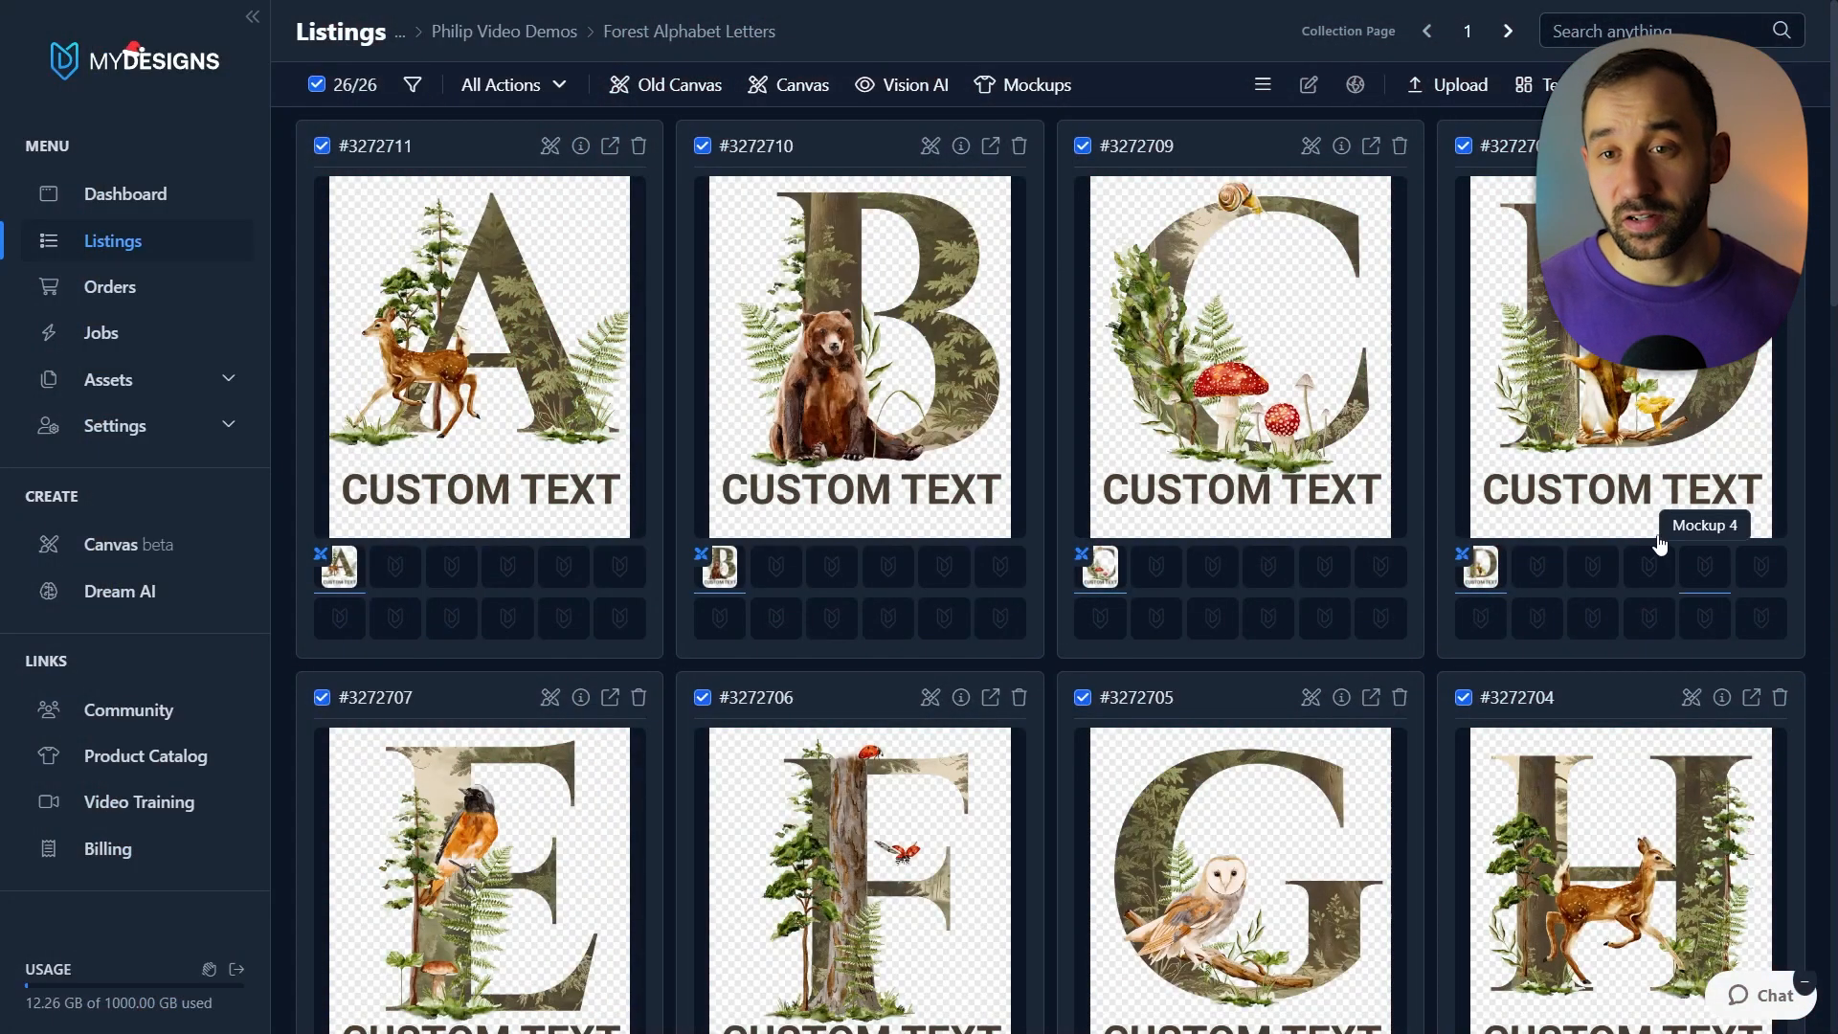
click(1263, 85)
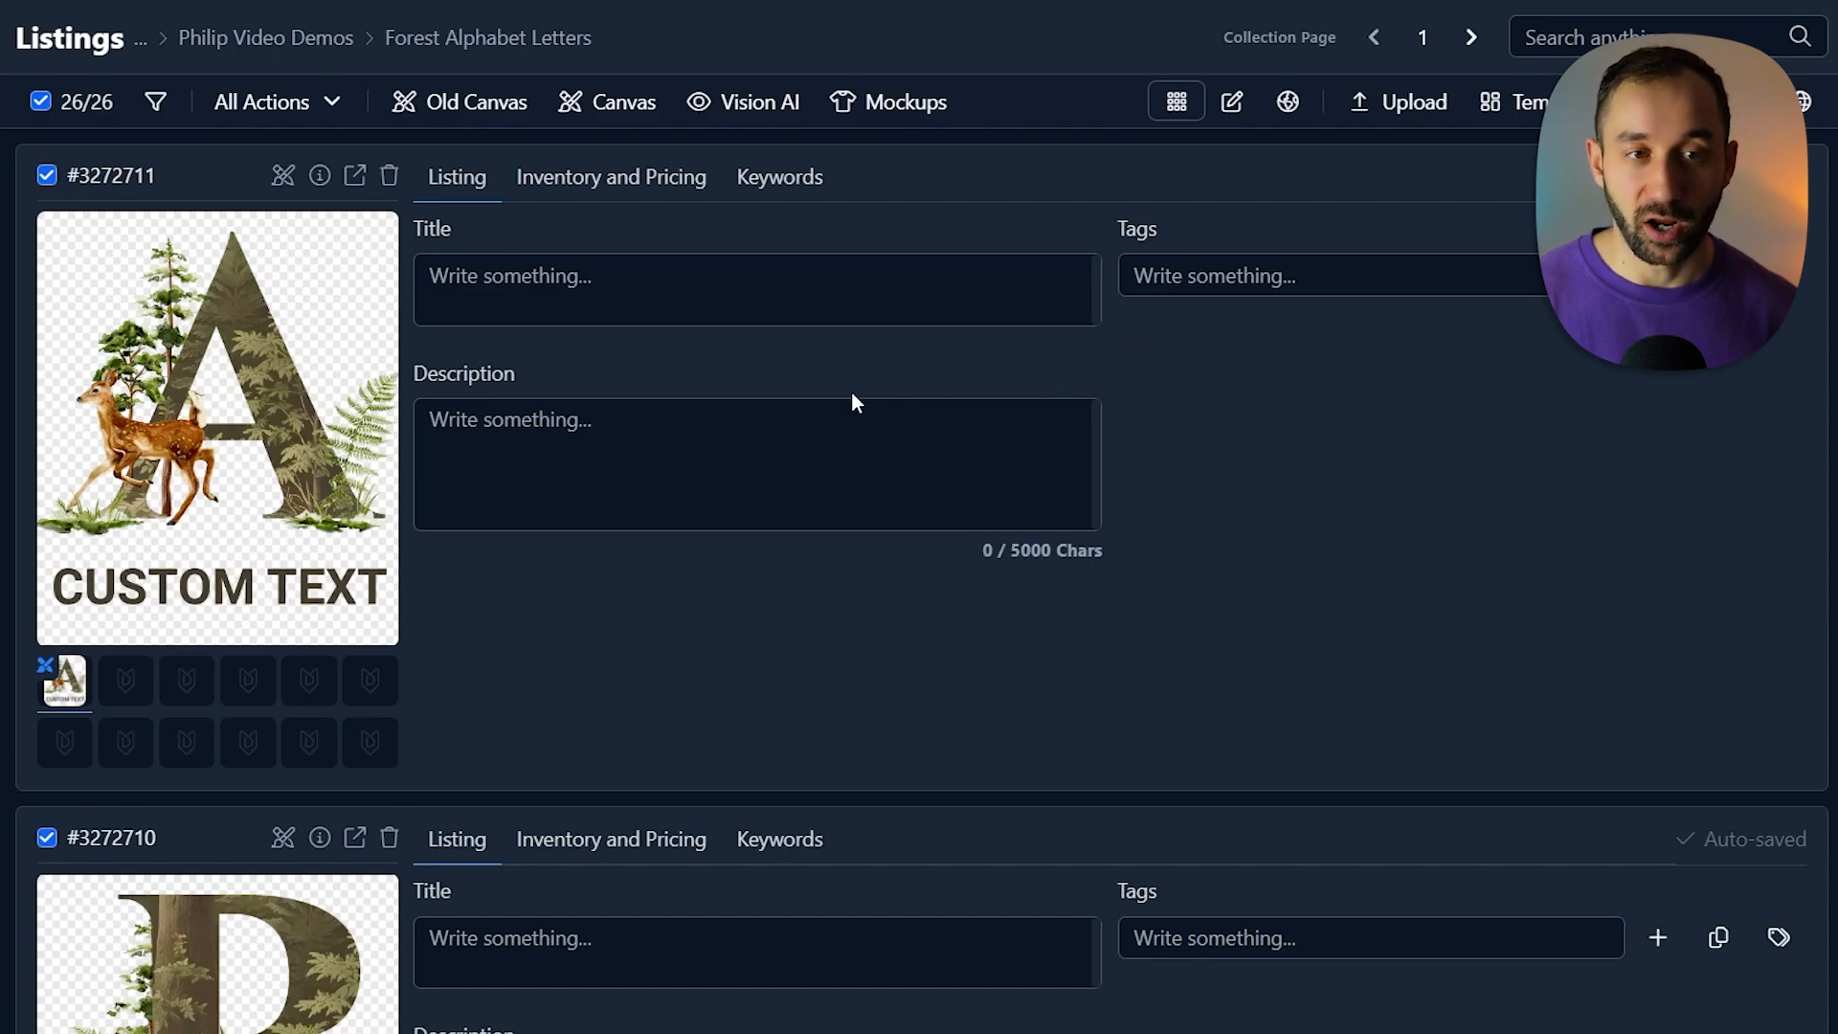
Open Vision AI for all 26 selected listings and choose T-Shirt as the product type
click(69, 101)
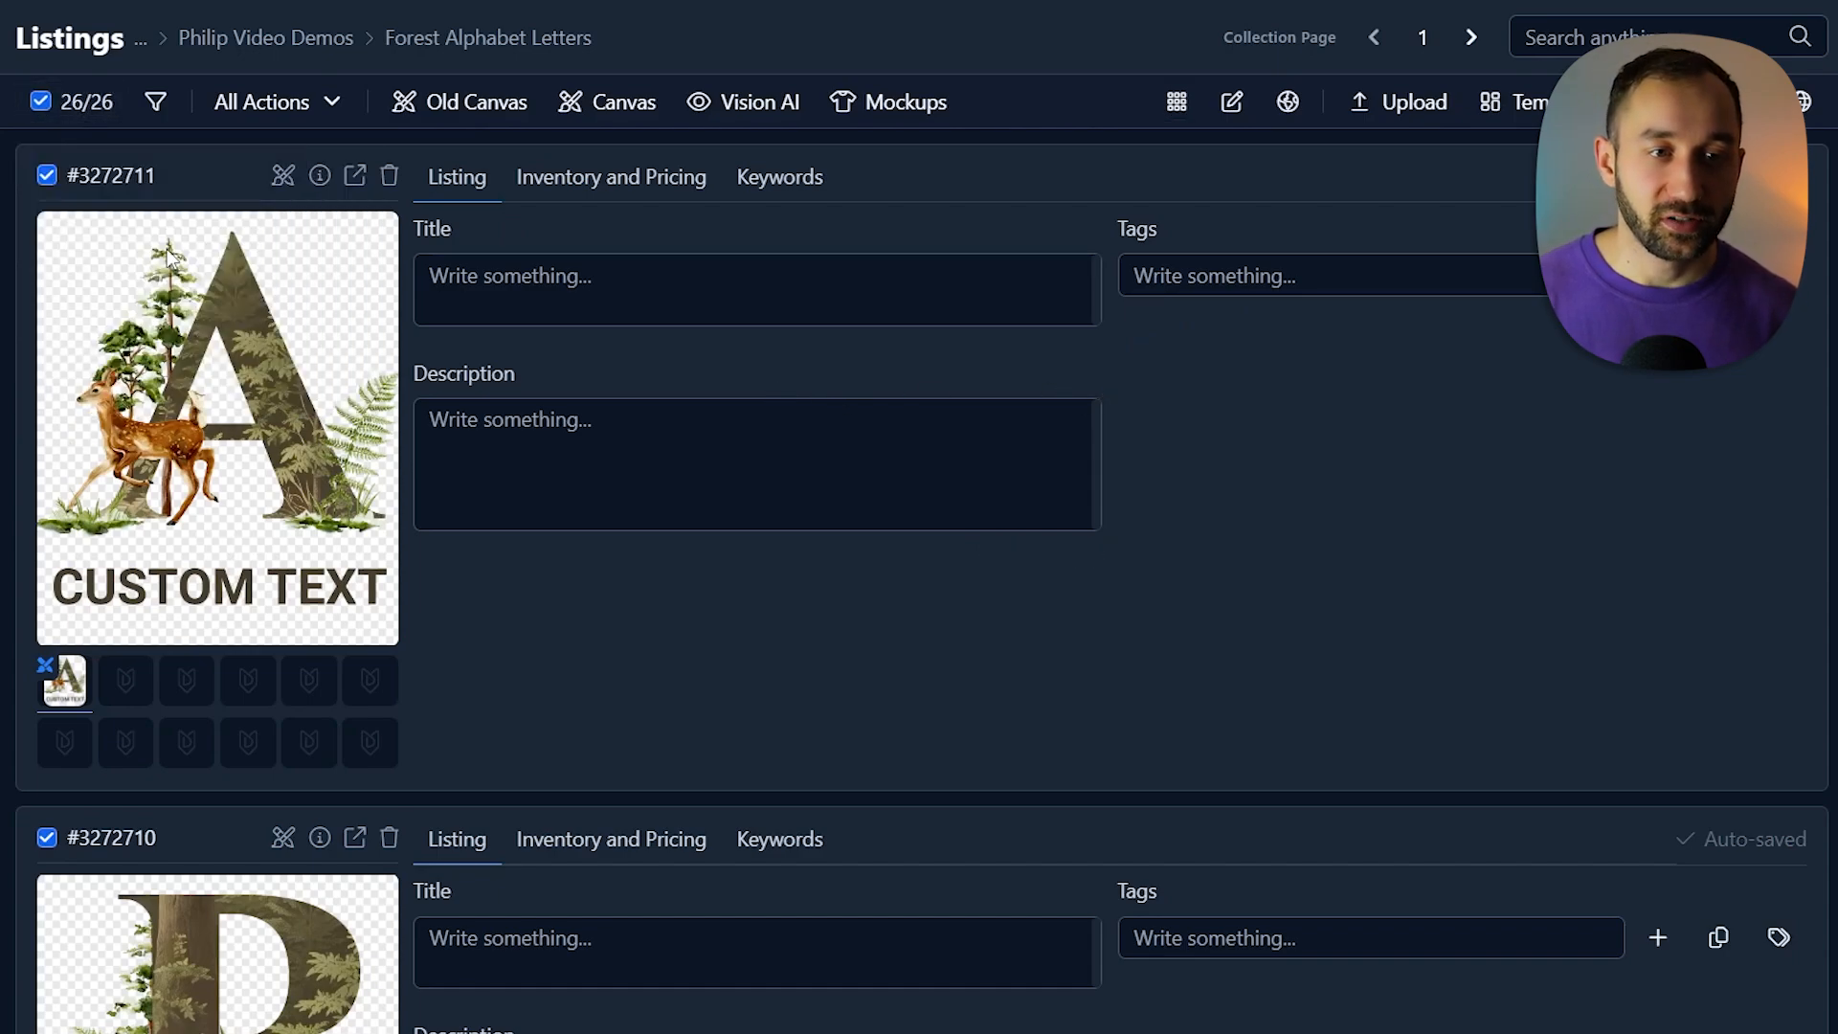
click(761, 107)
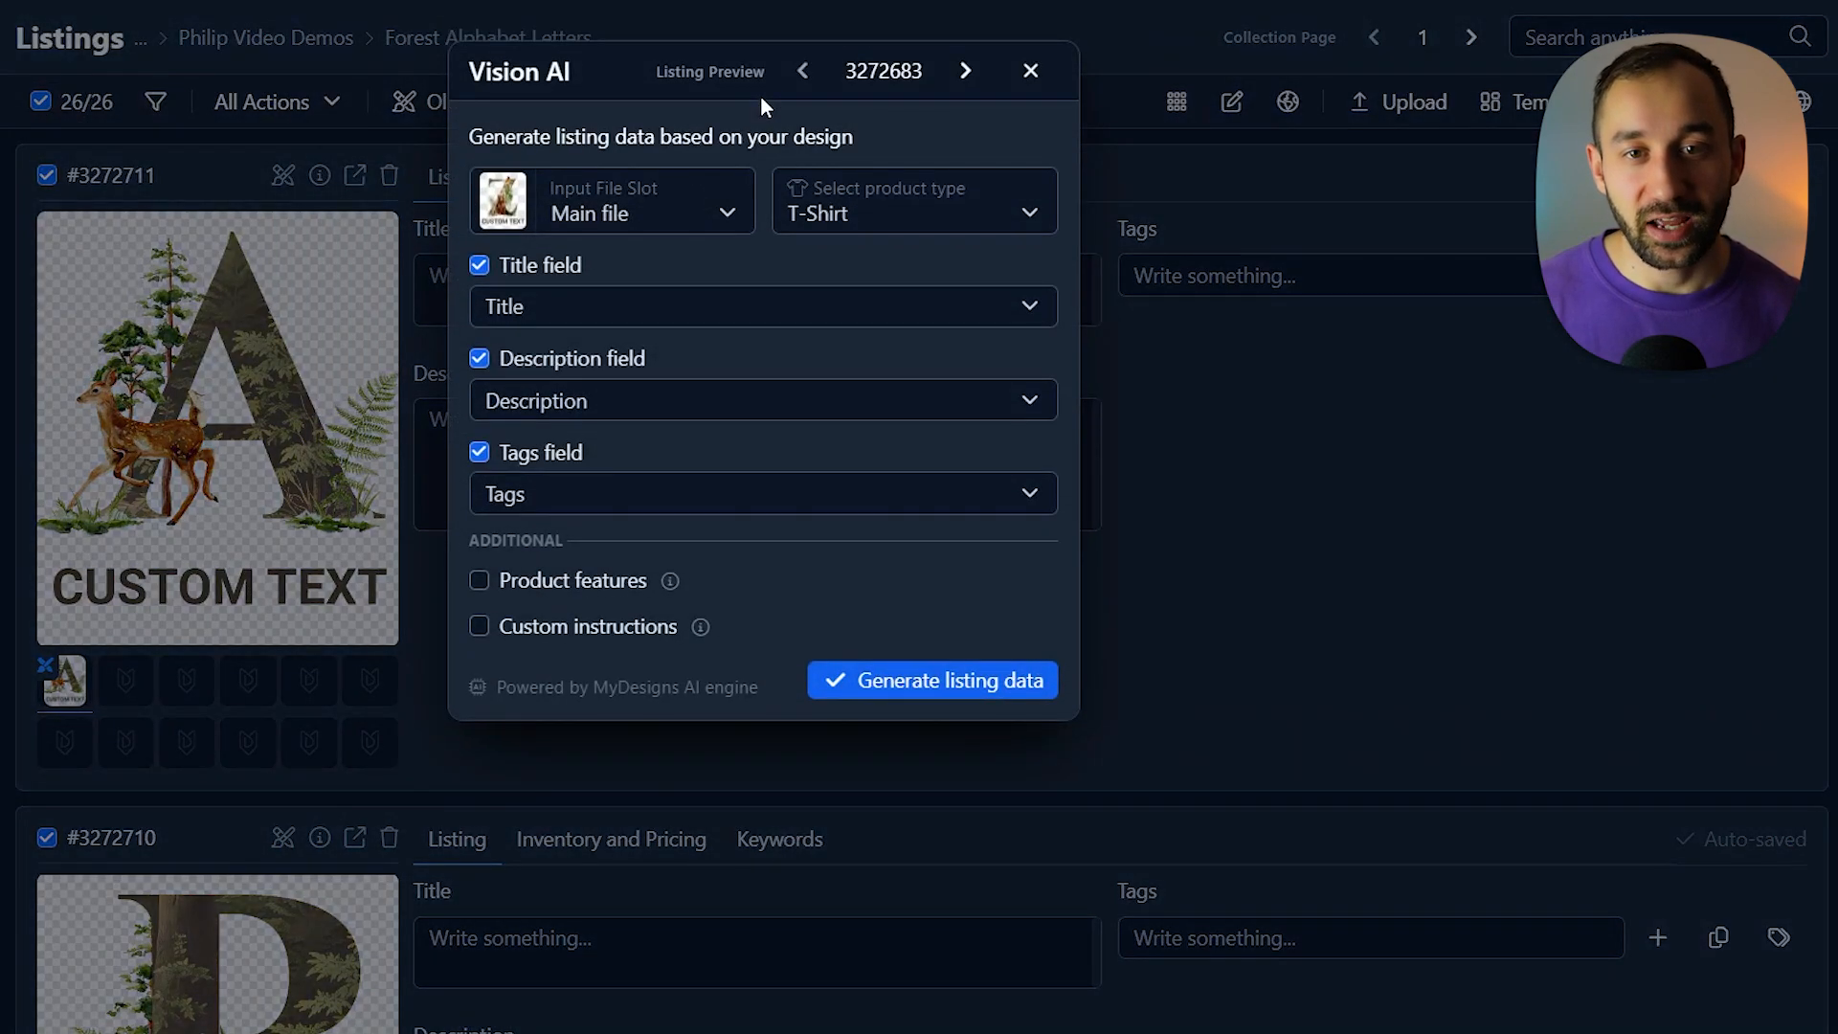
click(952, 211)
click(847, 268)
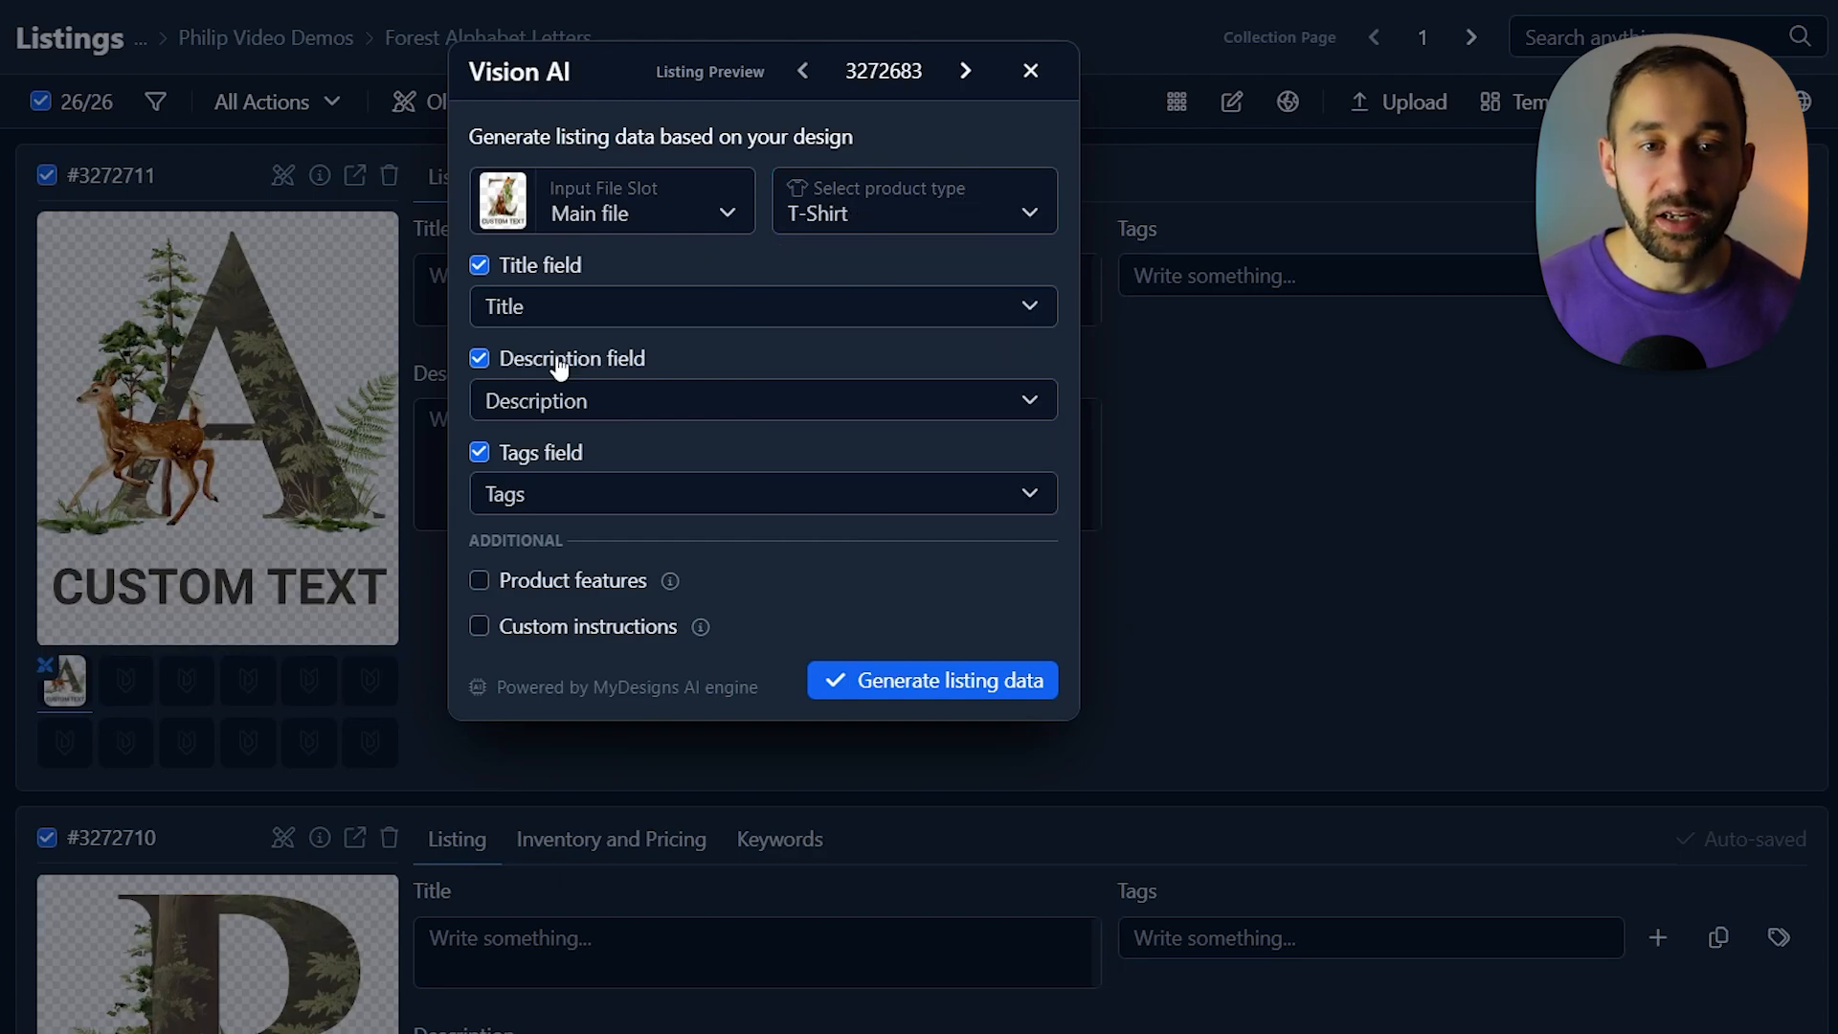
Include product features in the generated listing data, using the Bella 3001 product
click(480, 582)
click(607, 630)
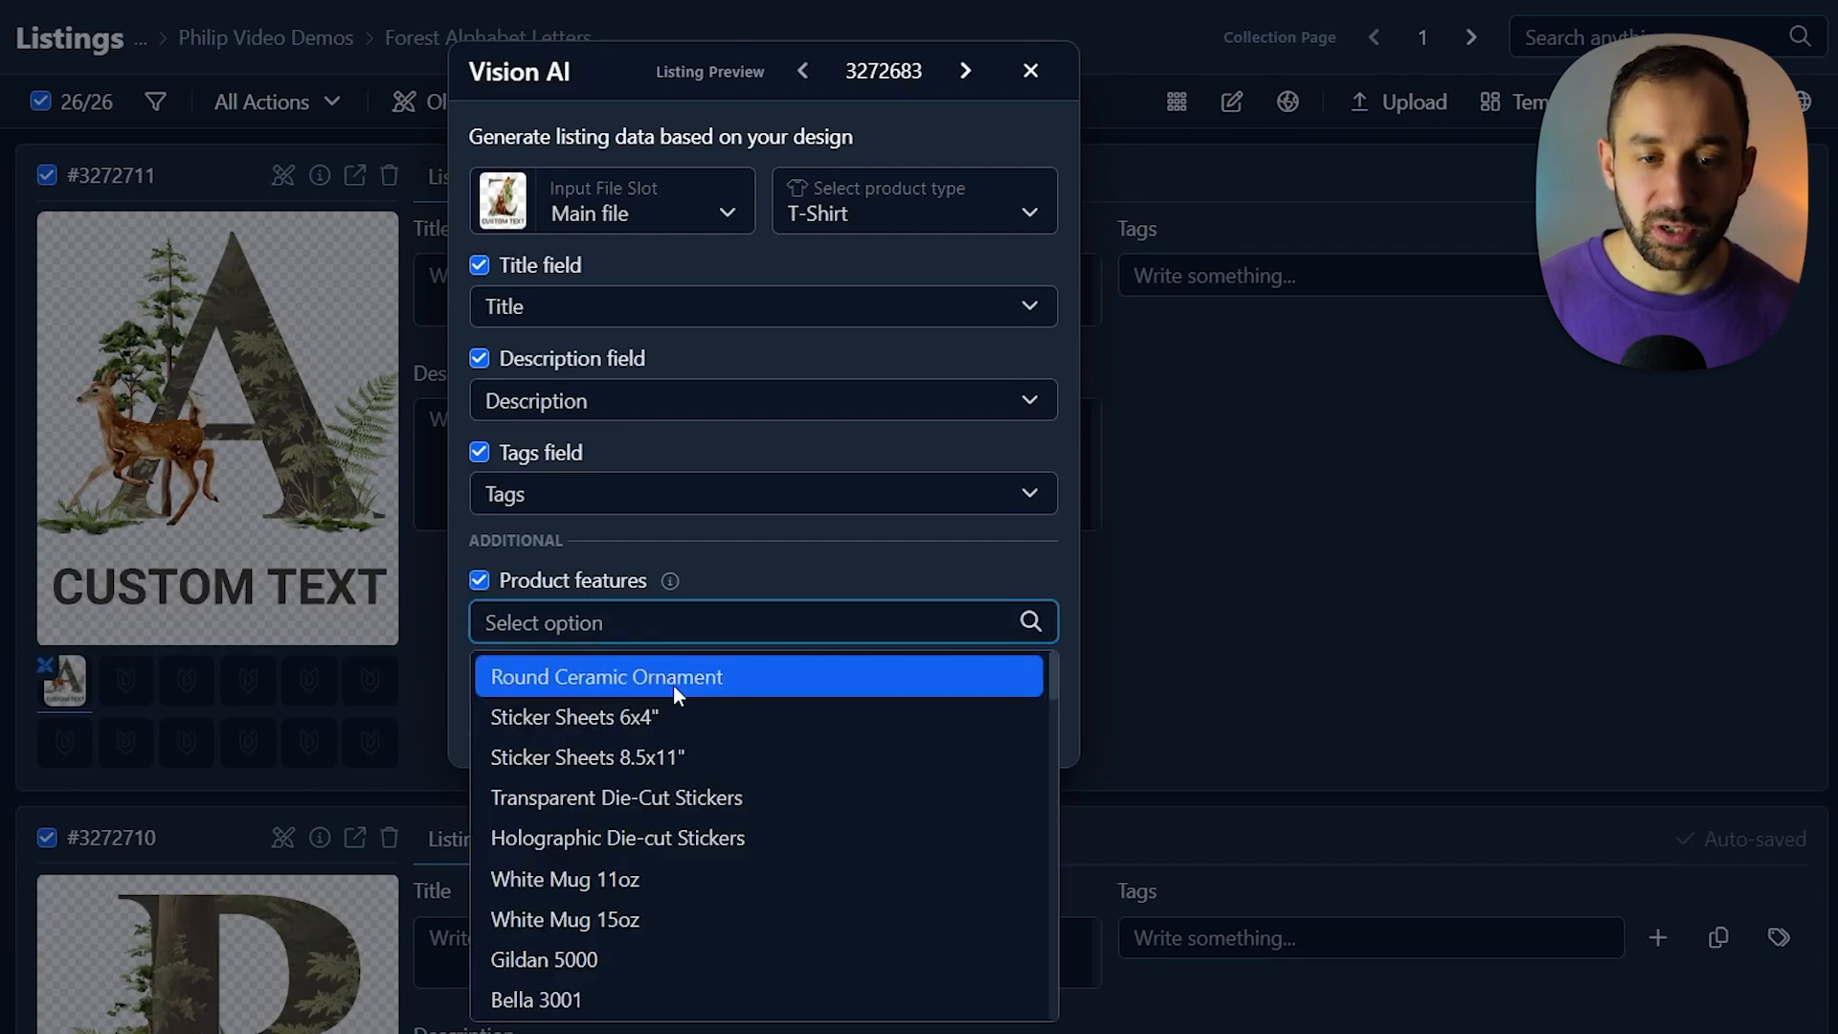
scroll(699, 749, down, 3)
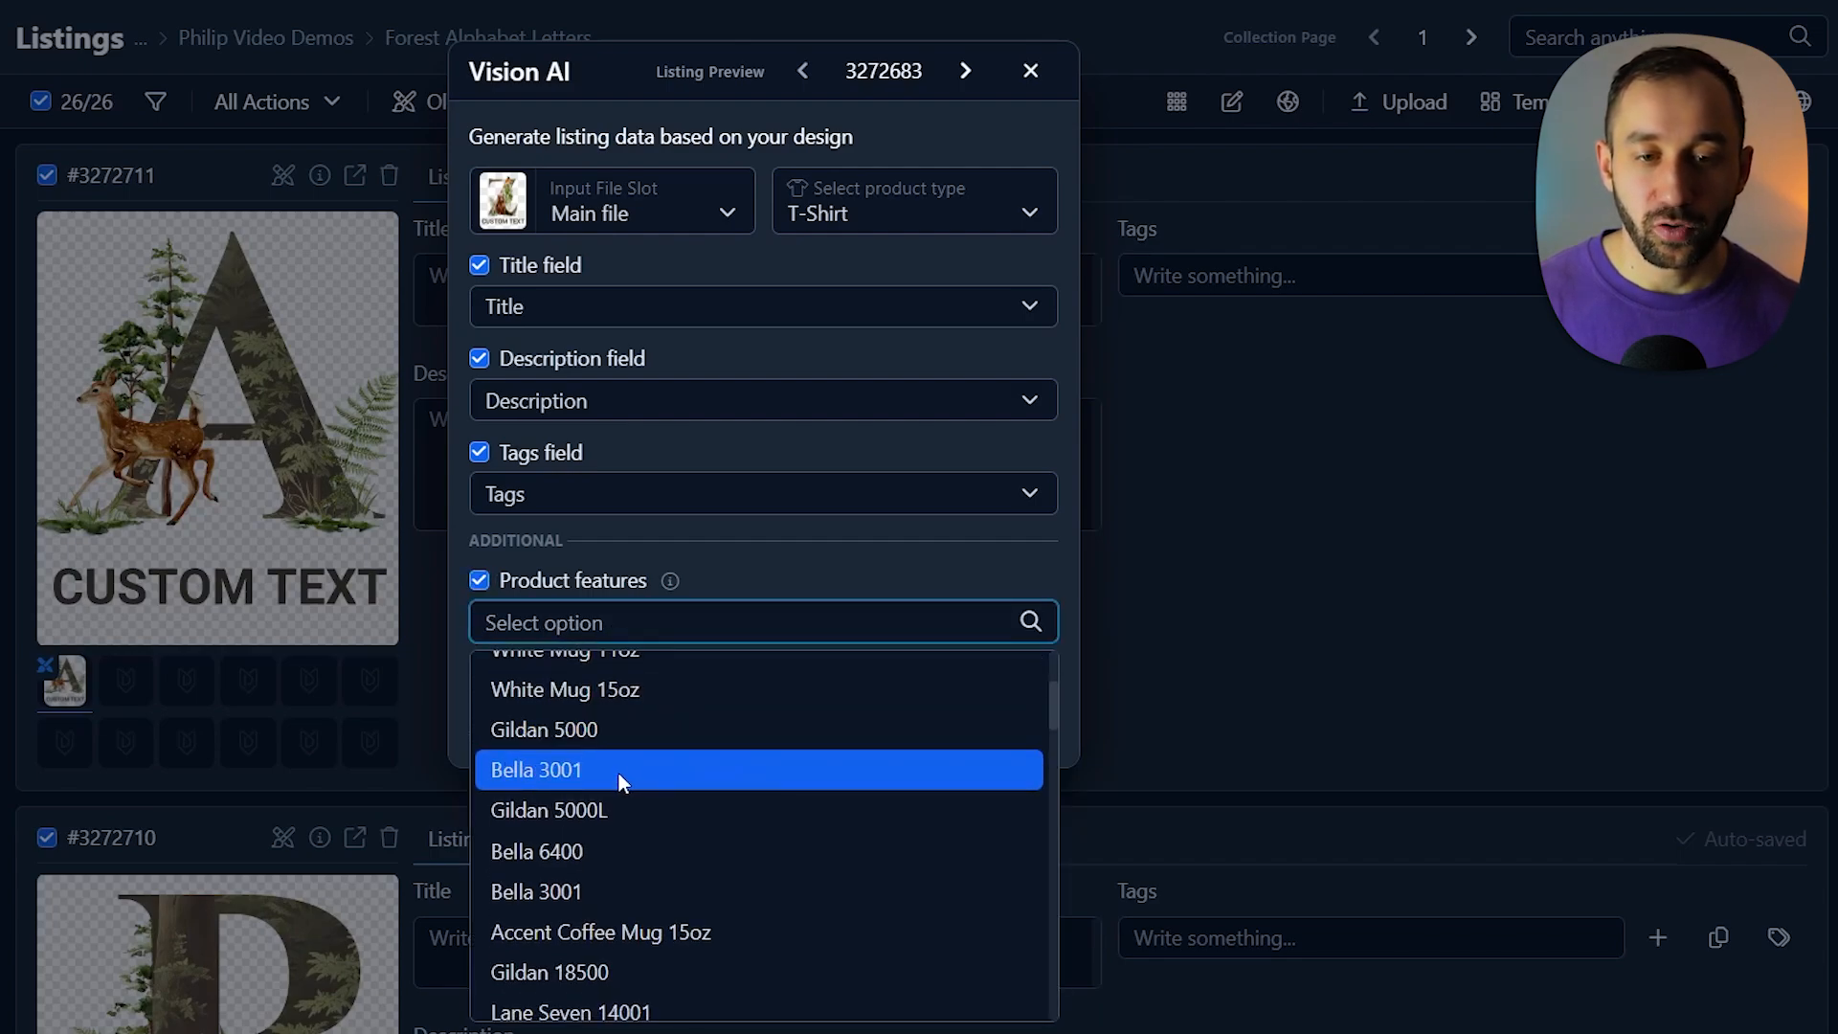
click(618, 772)
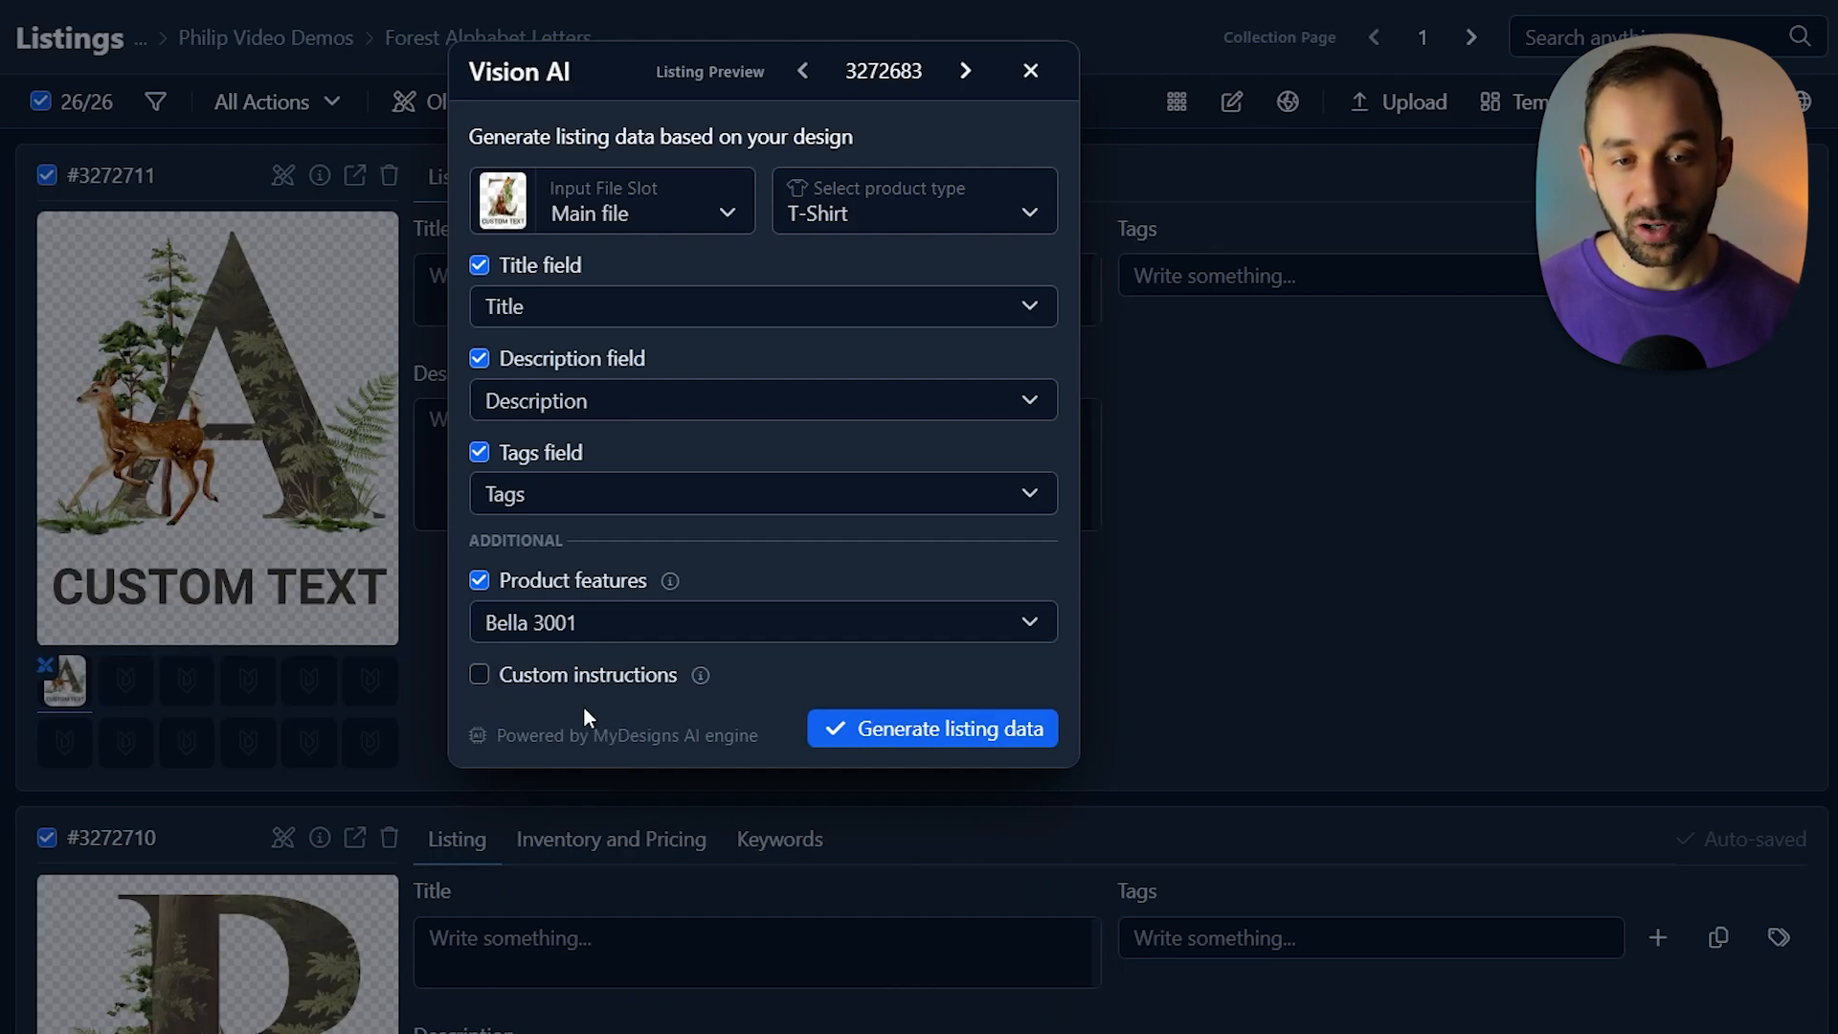
Enable custom instructions and paste "include emojis in the description, details about fast dispatch within 1-3 days, include details for the ability to personalize the text"
click(481, 676)
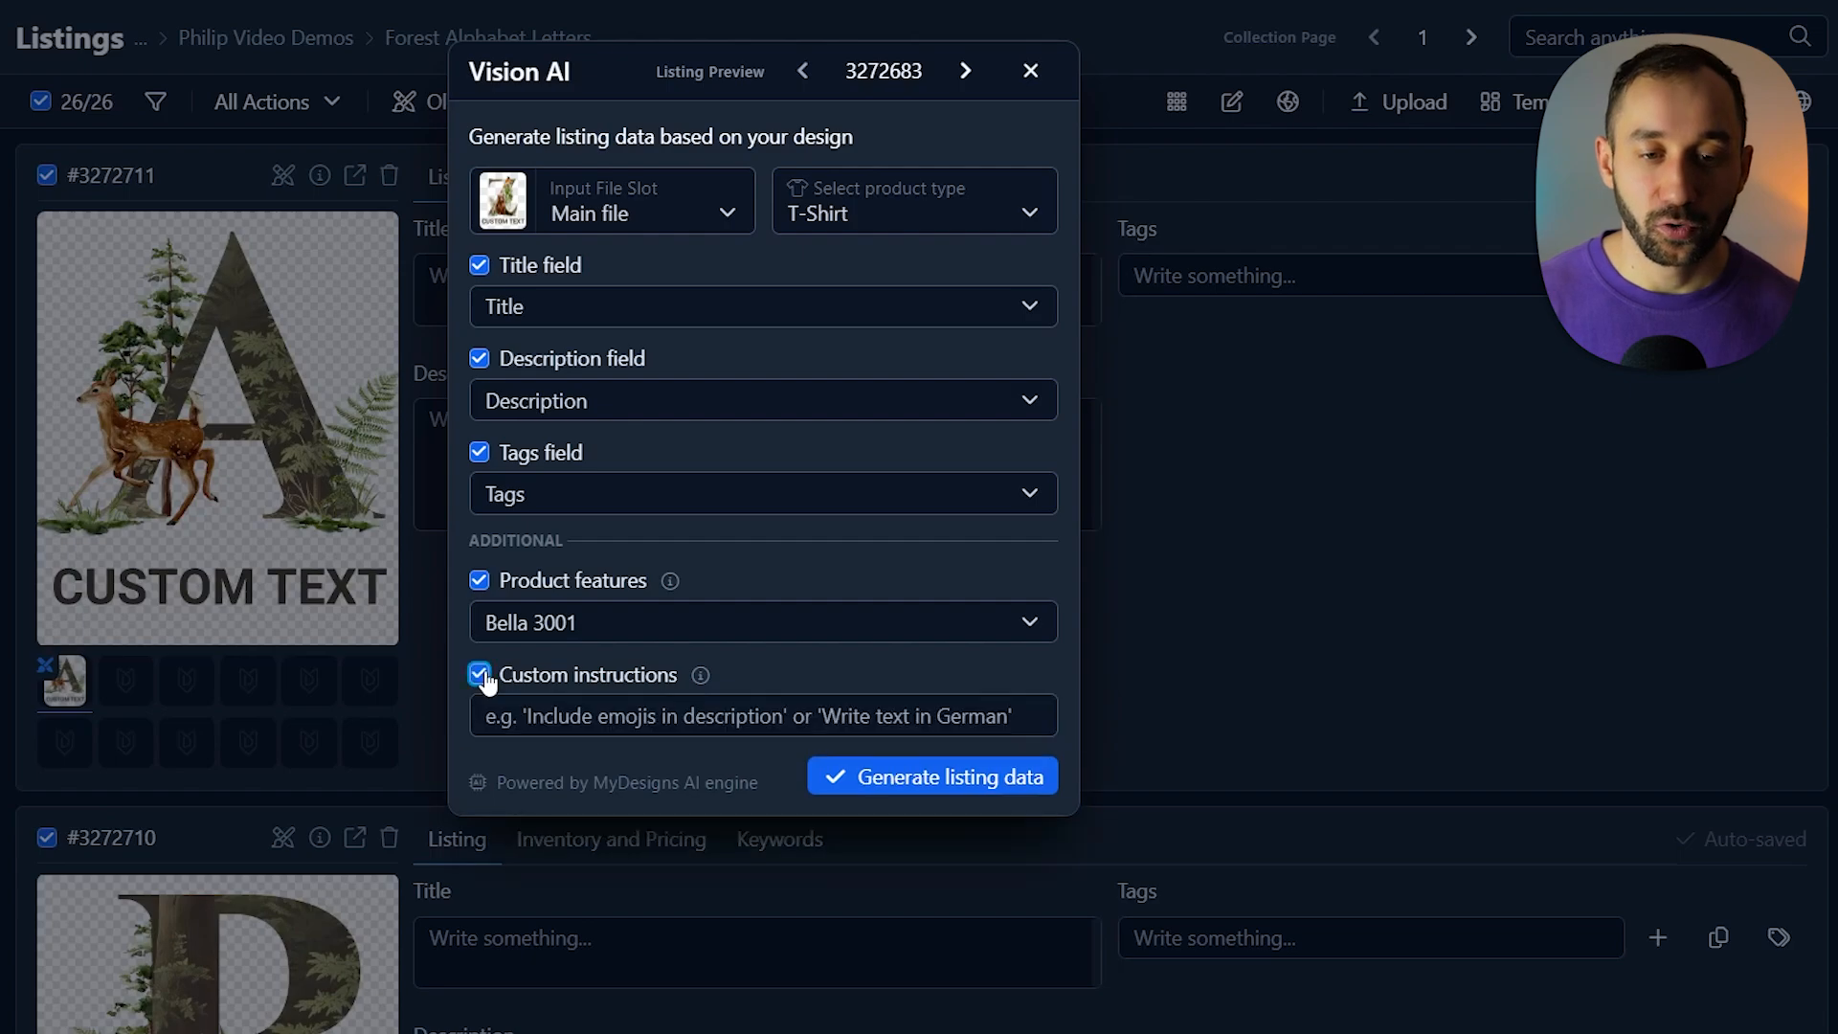
click(555, 716)
key(ctrl+v)
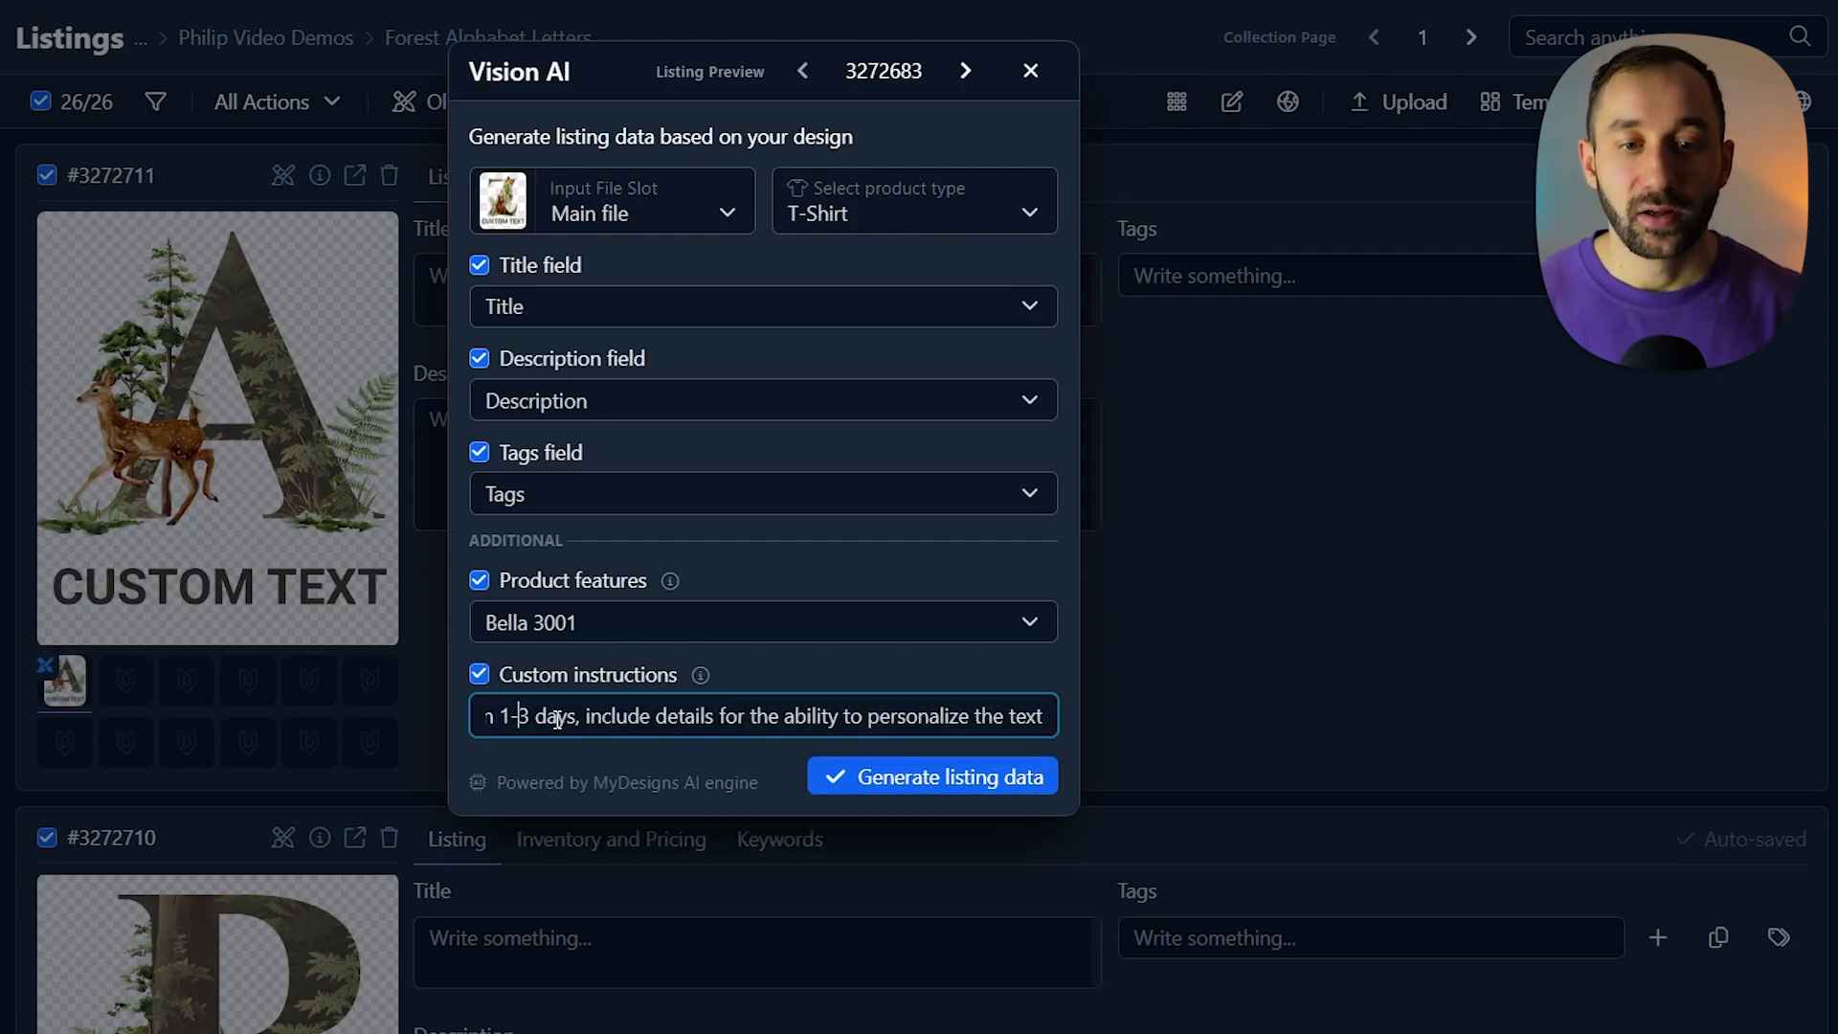
Review the pasted custom instructions from the end back to the beginning
key(Left)
key(Left)
key(Left)
key(Left)
key(Left)
key(Left)
key(Left)
key(Left)
key(Left)
key(Left)
key(Left)
key(Left)
key(Left)
key(Left)
key(Left)
key(Left)
key(Left)
key(Left)
key(Left)
key(Left)
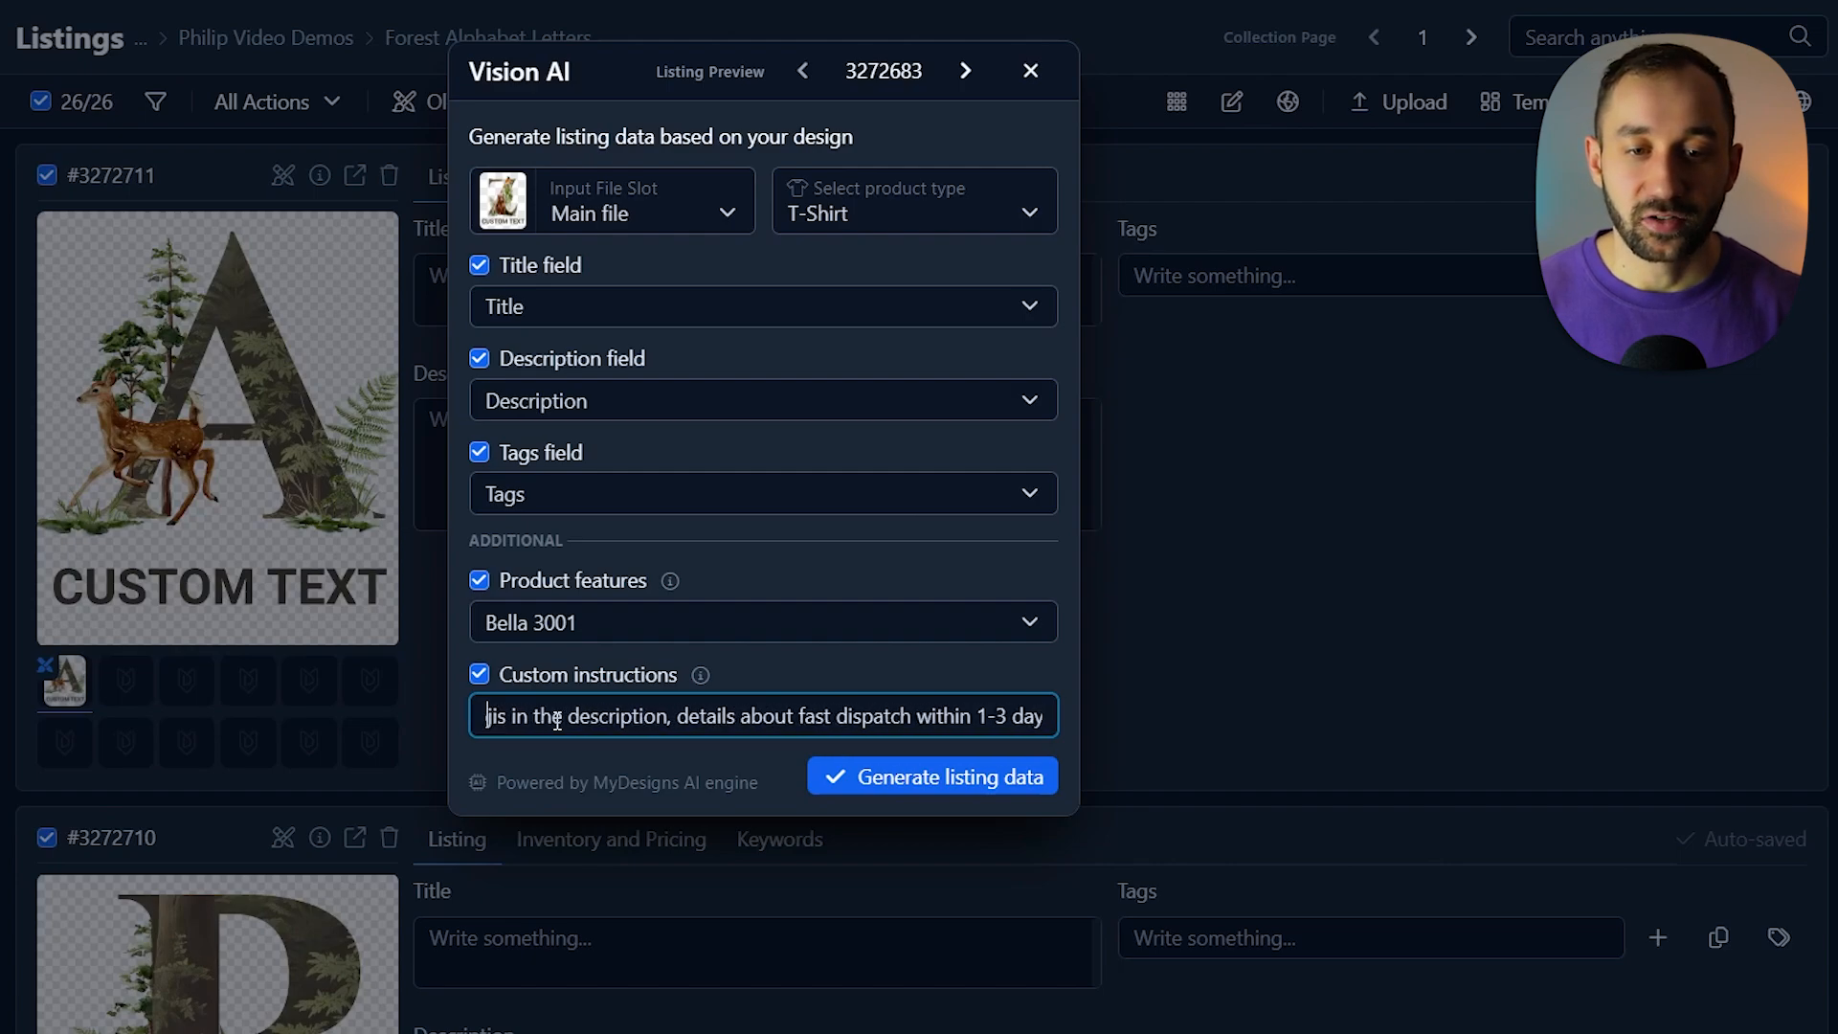
key(Left)
key(Left)
key(Left)
key(Left)
key(Left)
key(Left)
key(Left)
key(Left)
key(Left)
key(Left)
key(Left)
key(Left)
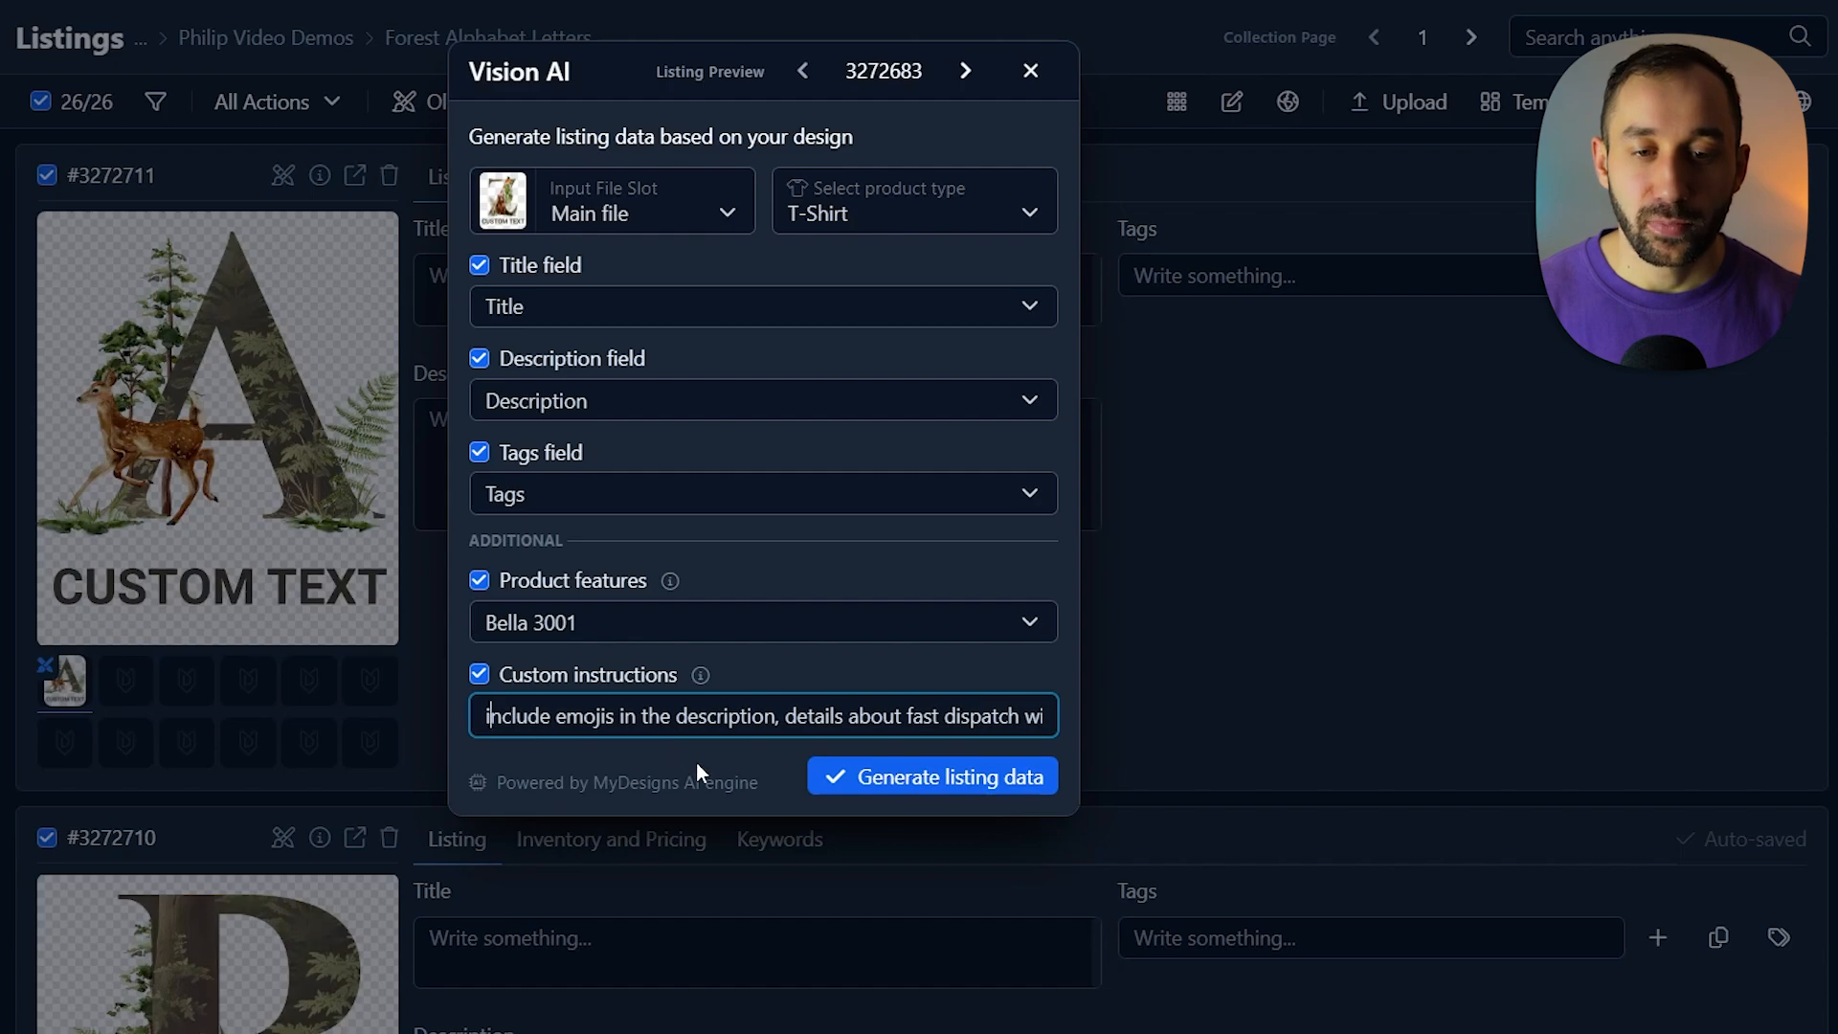
Read through the custom instructions from the beginning to the end
key(Right)
key(Right)
key(Right)
key(Right)
key(Right)
key(Right)
key(Right)
key(Right)
key(Right)
key(Right)
key(Right)
key(Right)
key(Right)
key(Right)
key(Right)
key(Right)
key(Right)
key(Right)
key(Right)
key(Right)
key(Right)
key(Right)
key(Right)
key(Right)
key(Right)
key(Right)
key(Right)
key(Right)
key(Right)
key(Right)
key(Right)
key(Right)
key(Right)
key(Right)
key(Right)
key(Right)
key(Right)
key(Right)
key(Right)
key(Right)
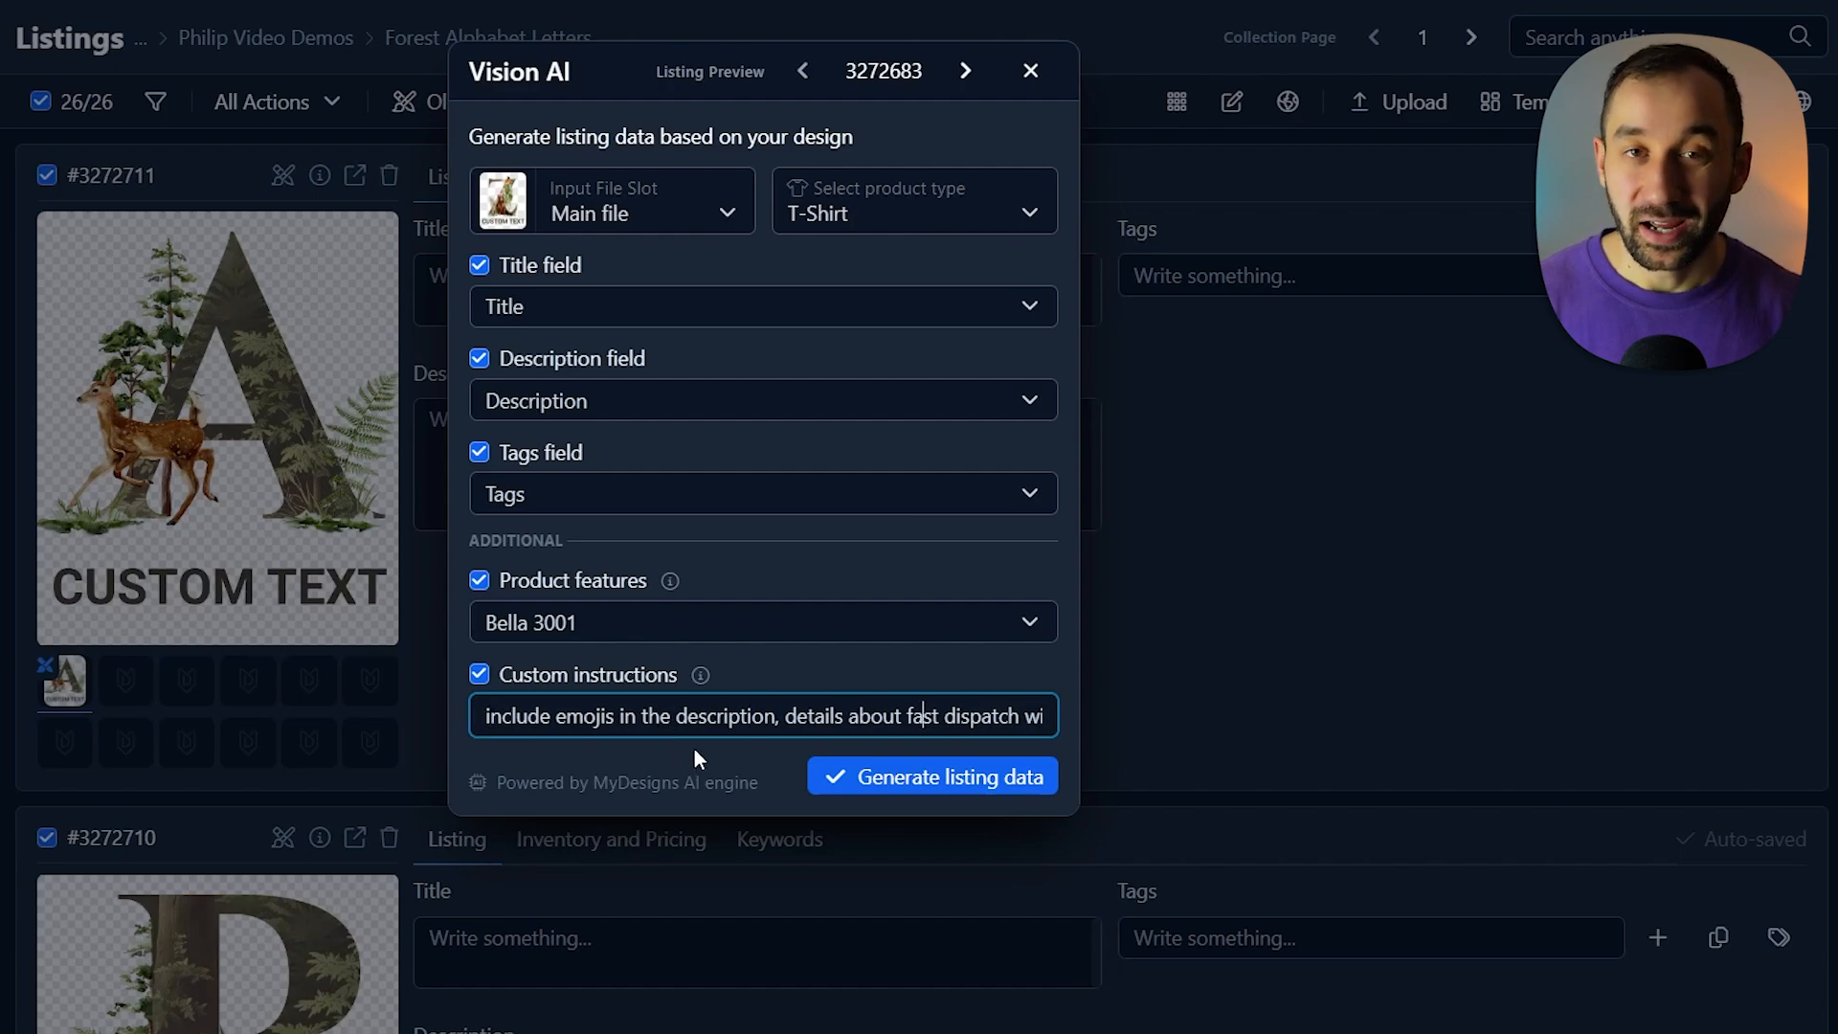
text(clu)
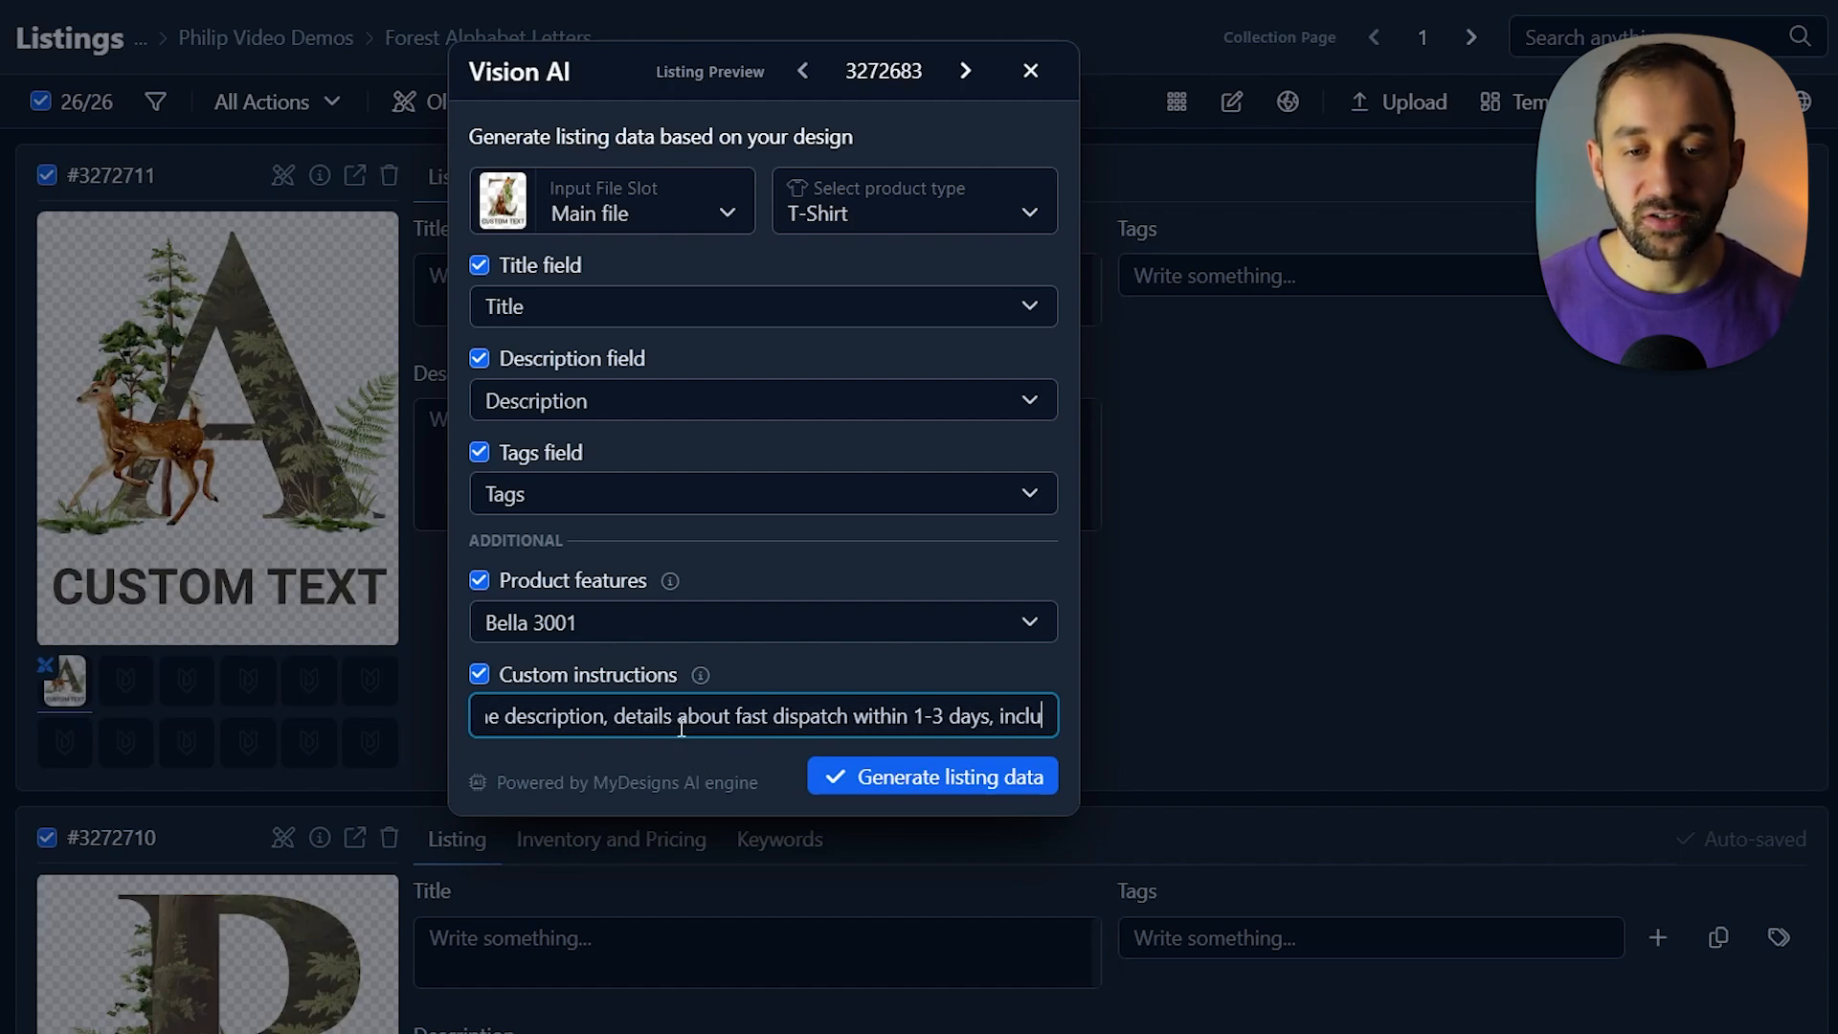
text(de details for the ability to personalize the text)
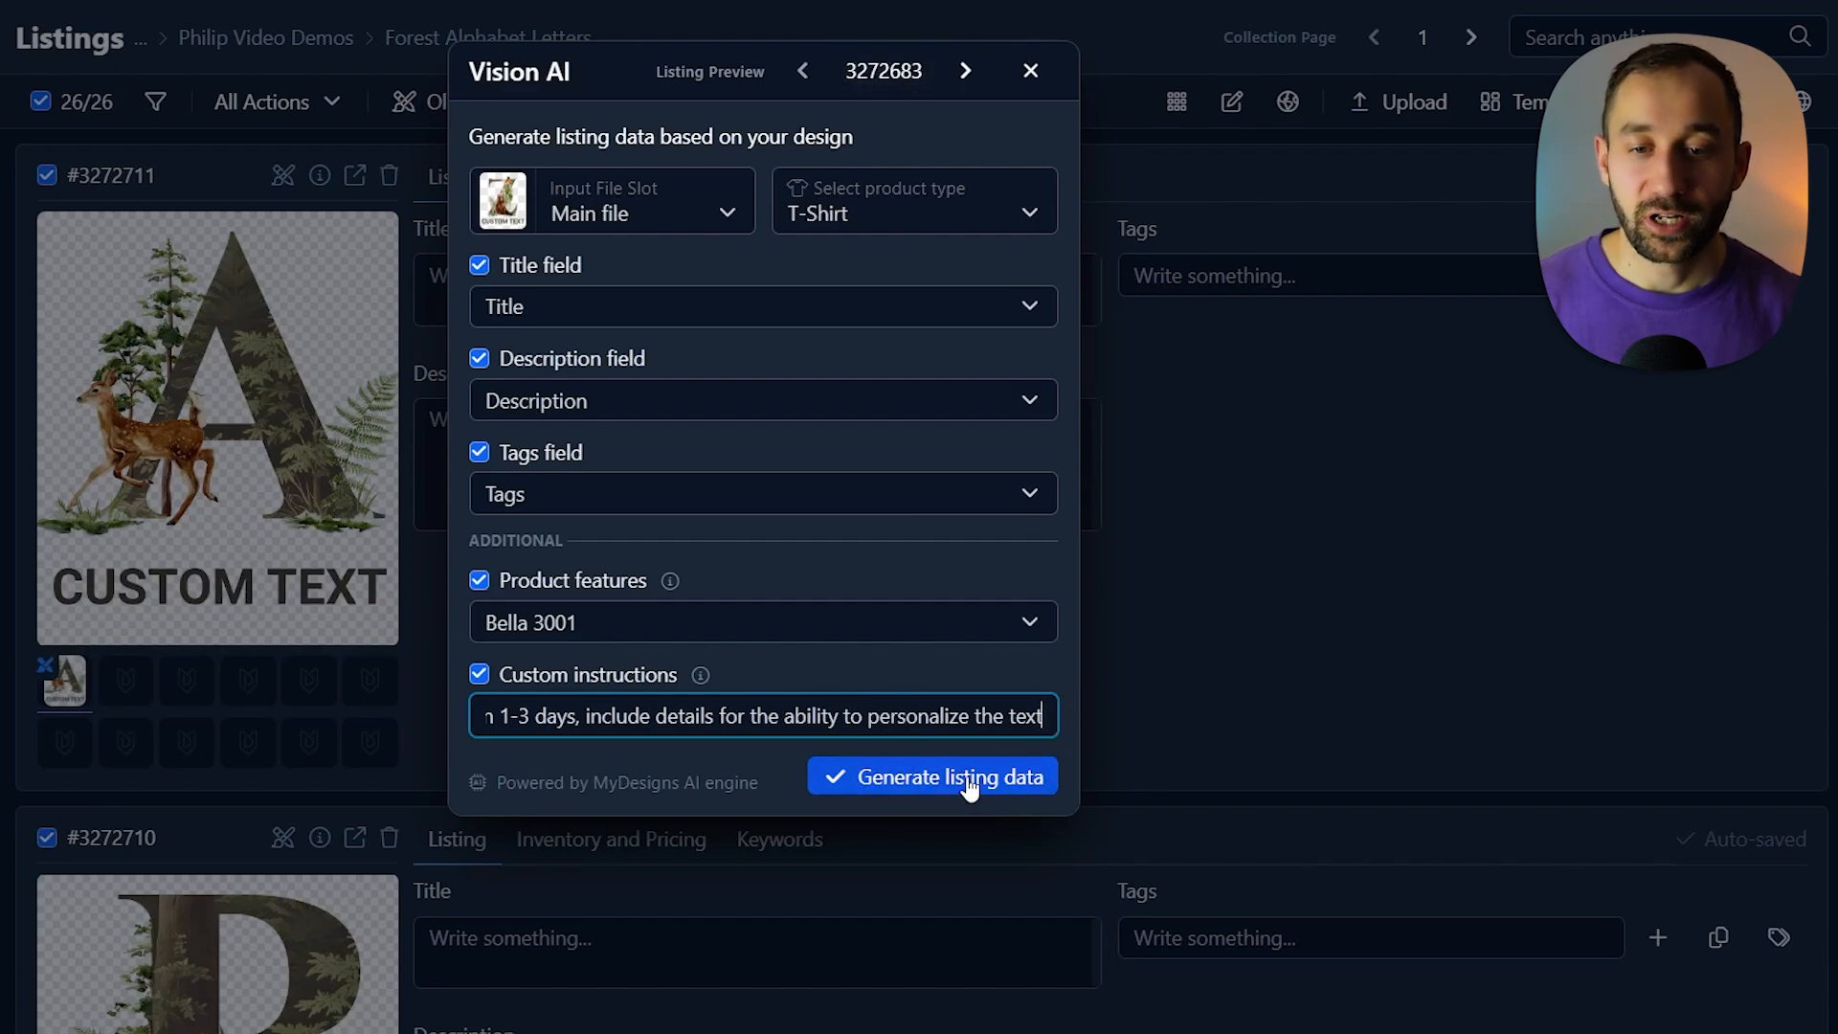
Run Vision AI to generate listing data for all 26 listings and look over the listings being processed
click(918, 775)
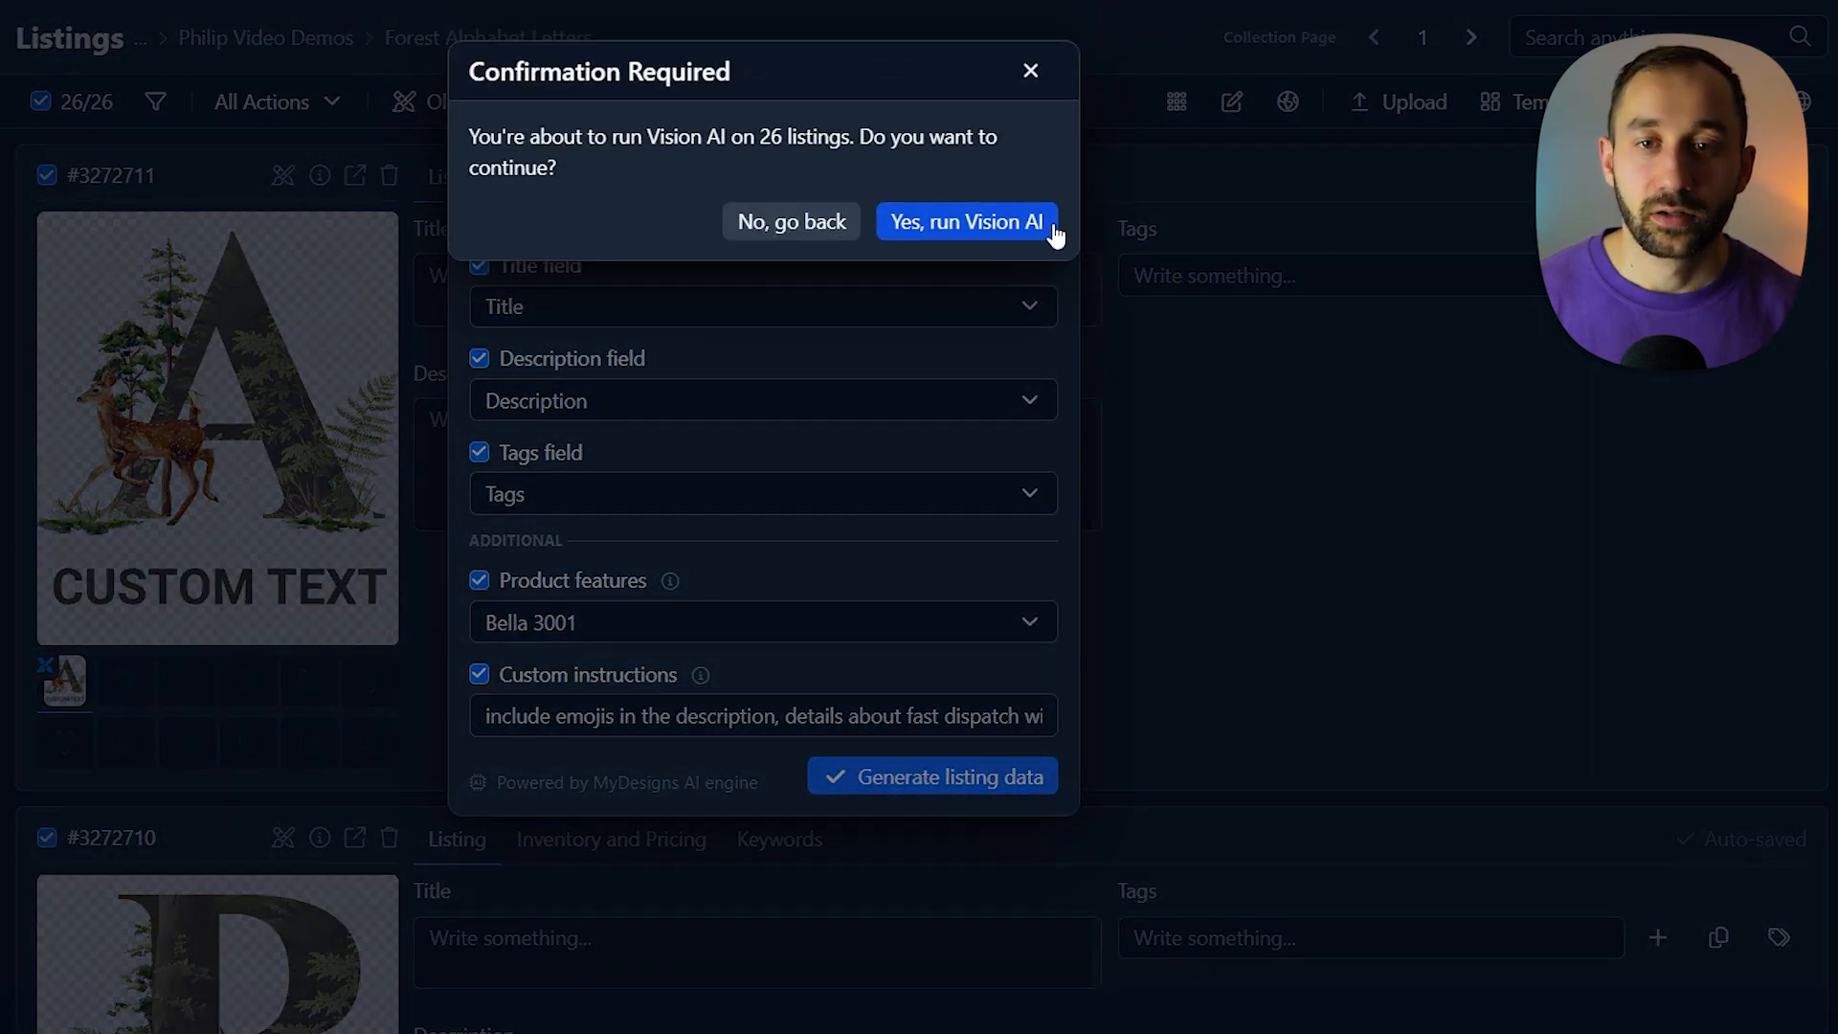
click(1017, 203)
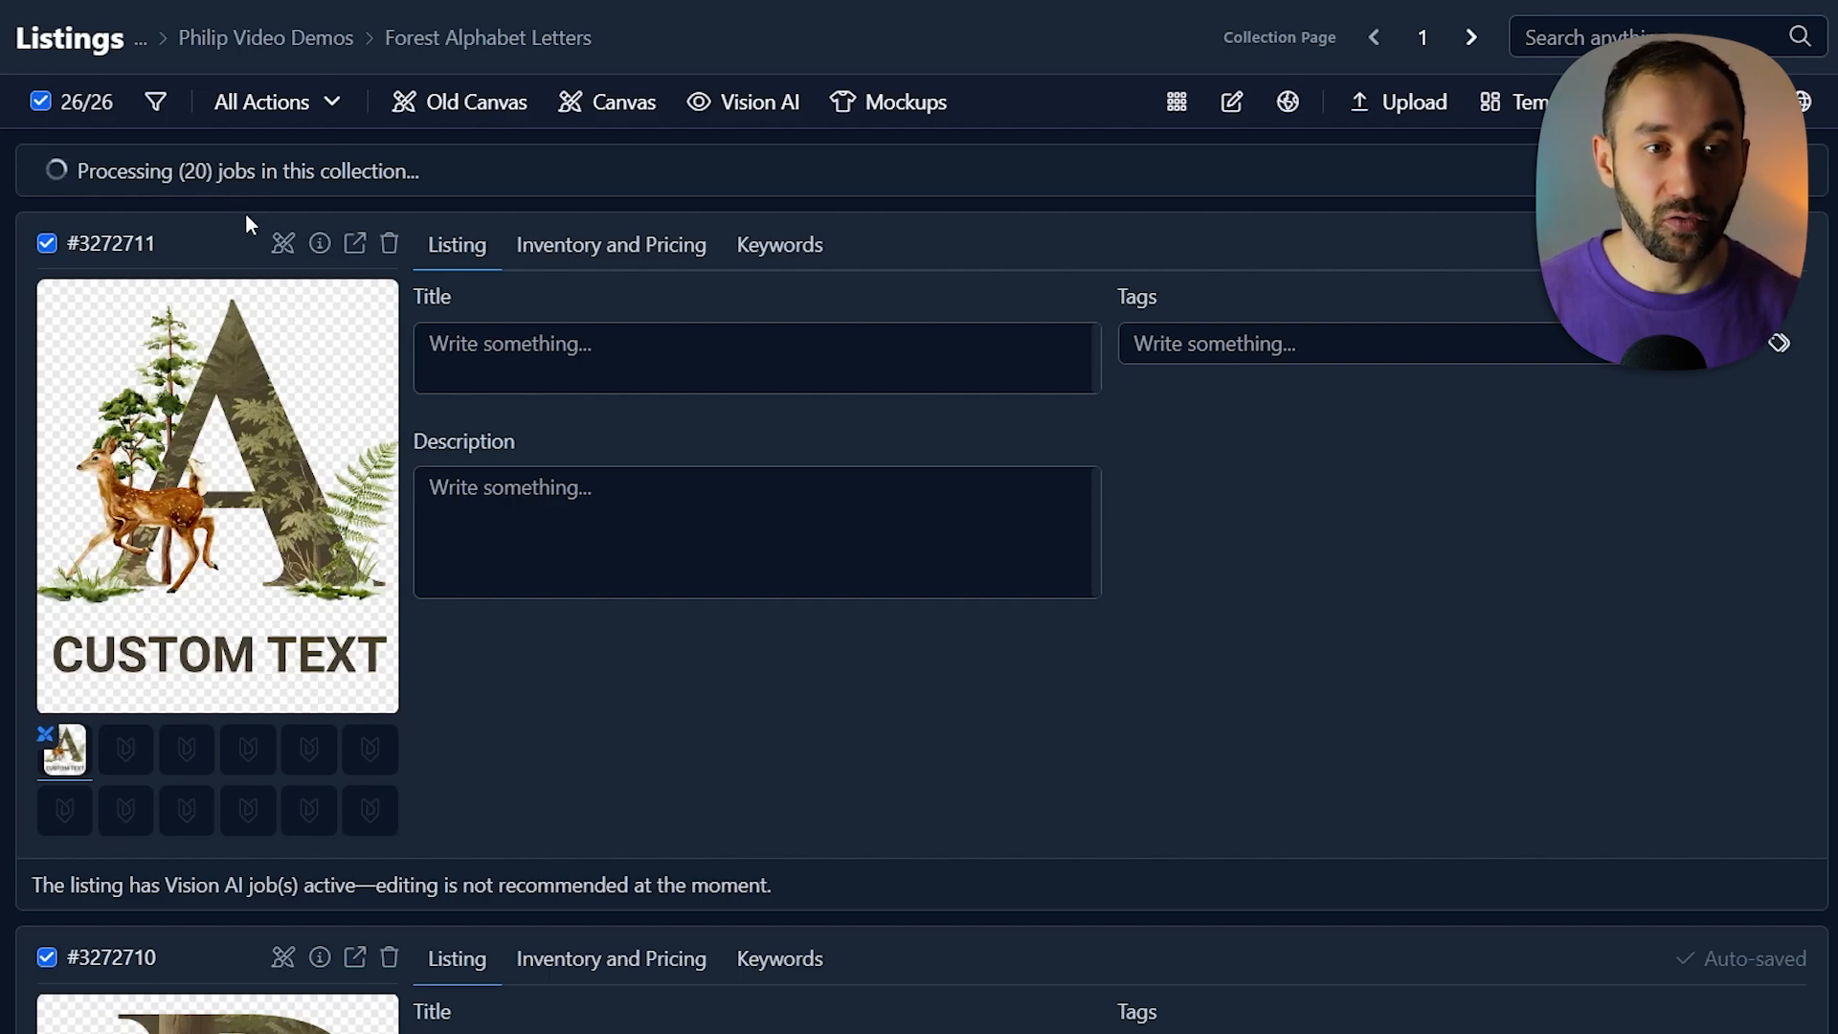
scroll(278, 417, down, 1)
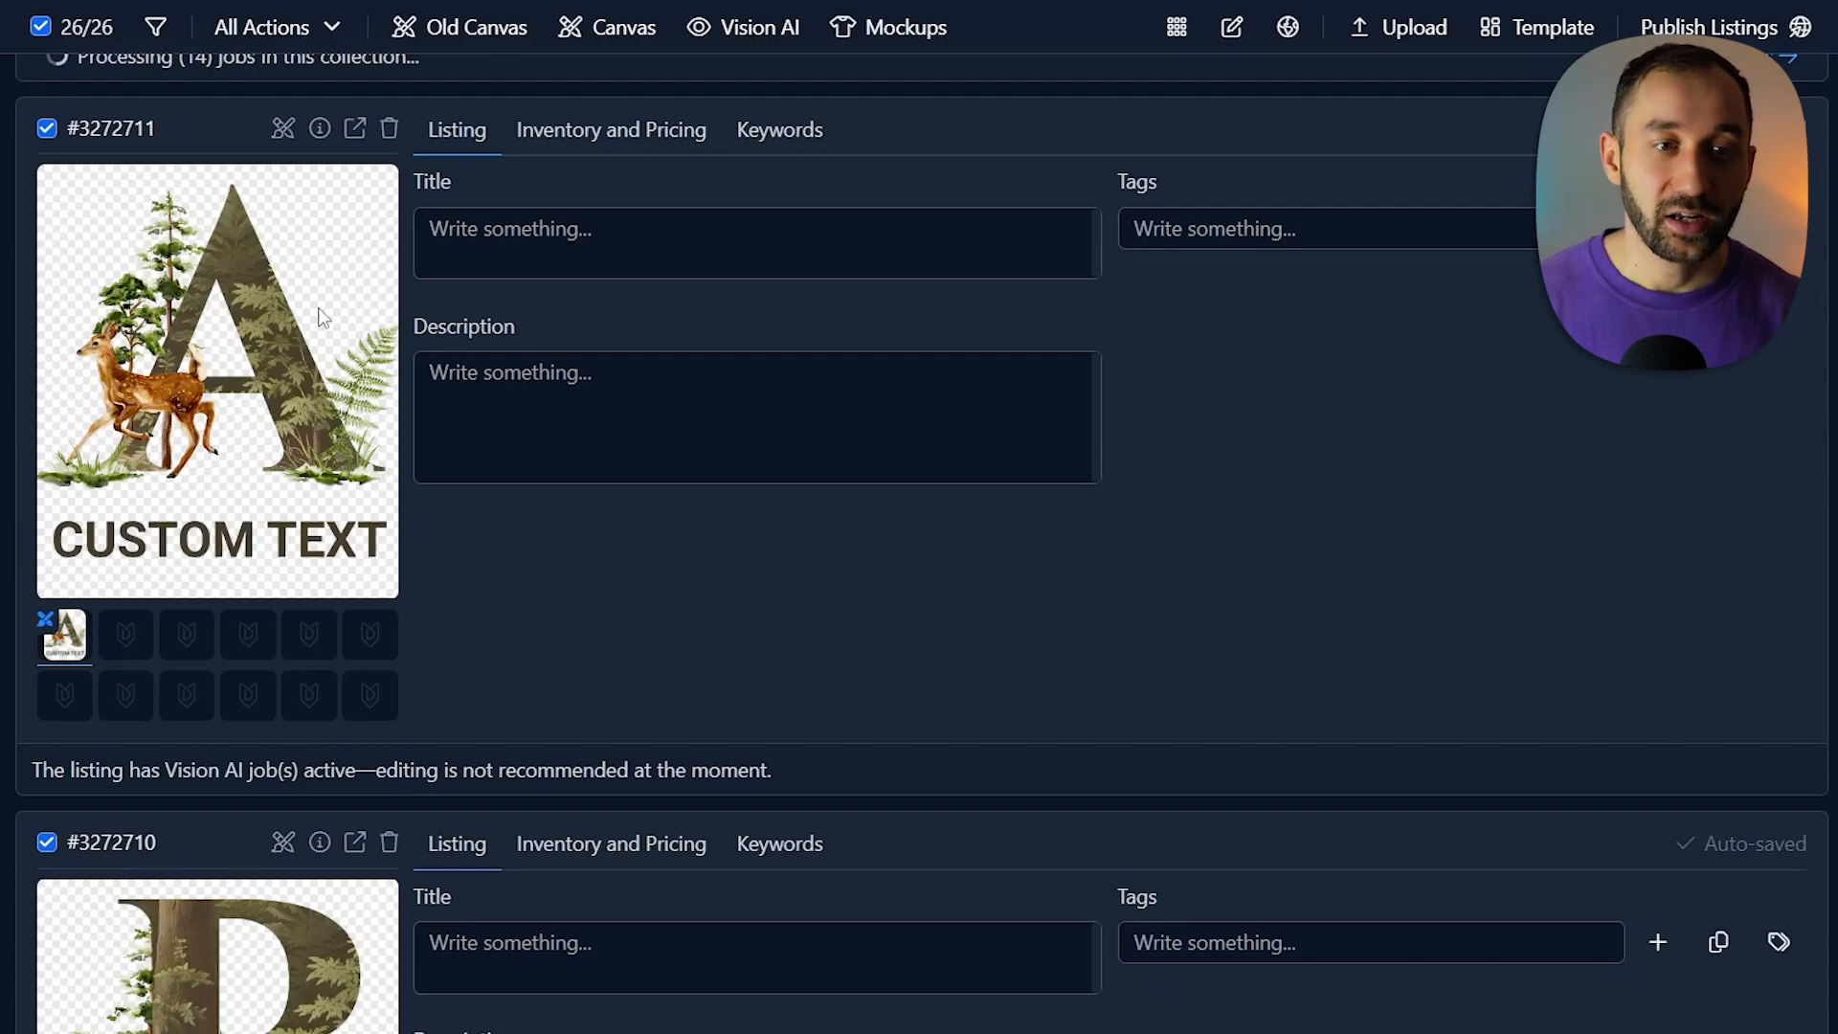
scroll(393, 663, down, 3)
scroll(393, 662, down, 10)
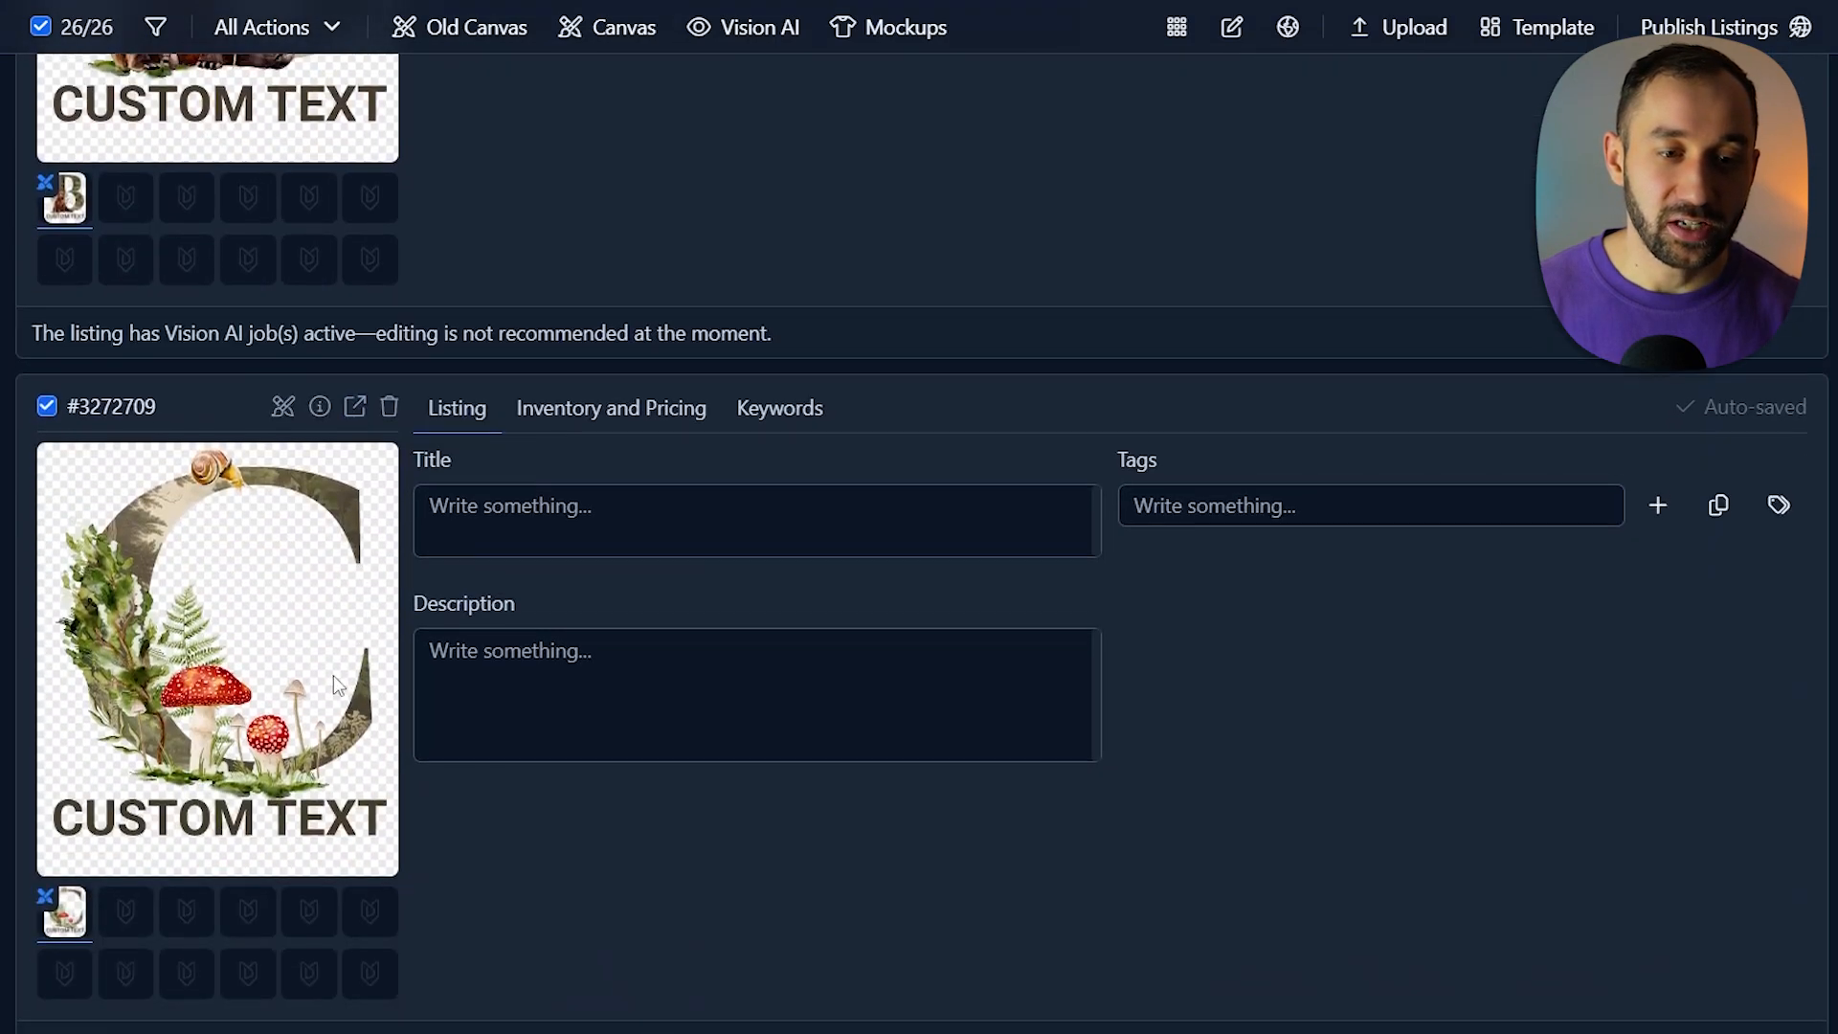
scroll(625, 703, up, 15)
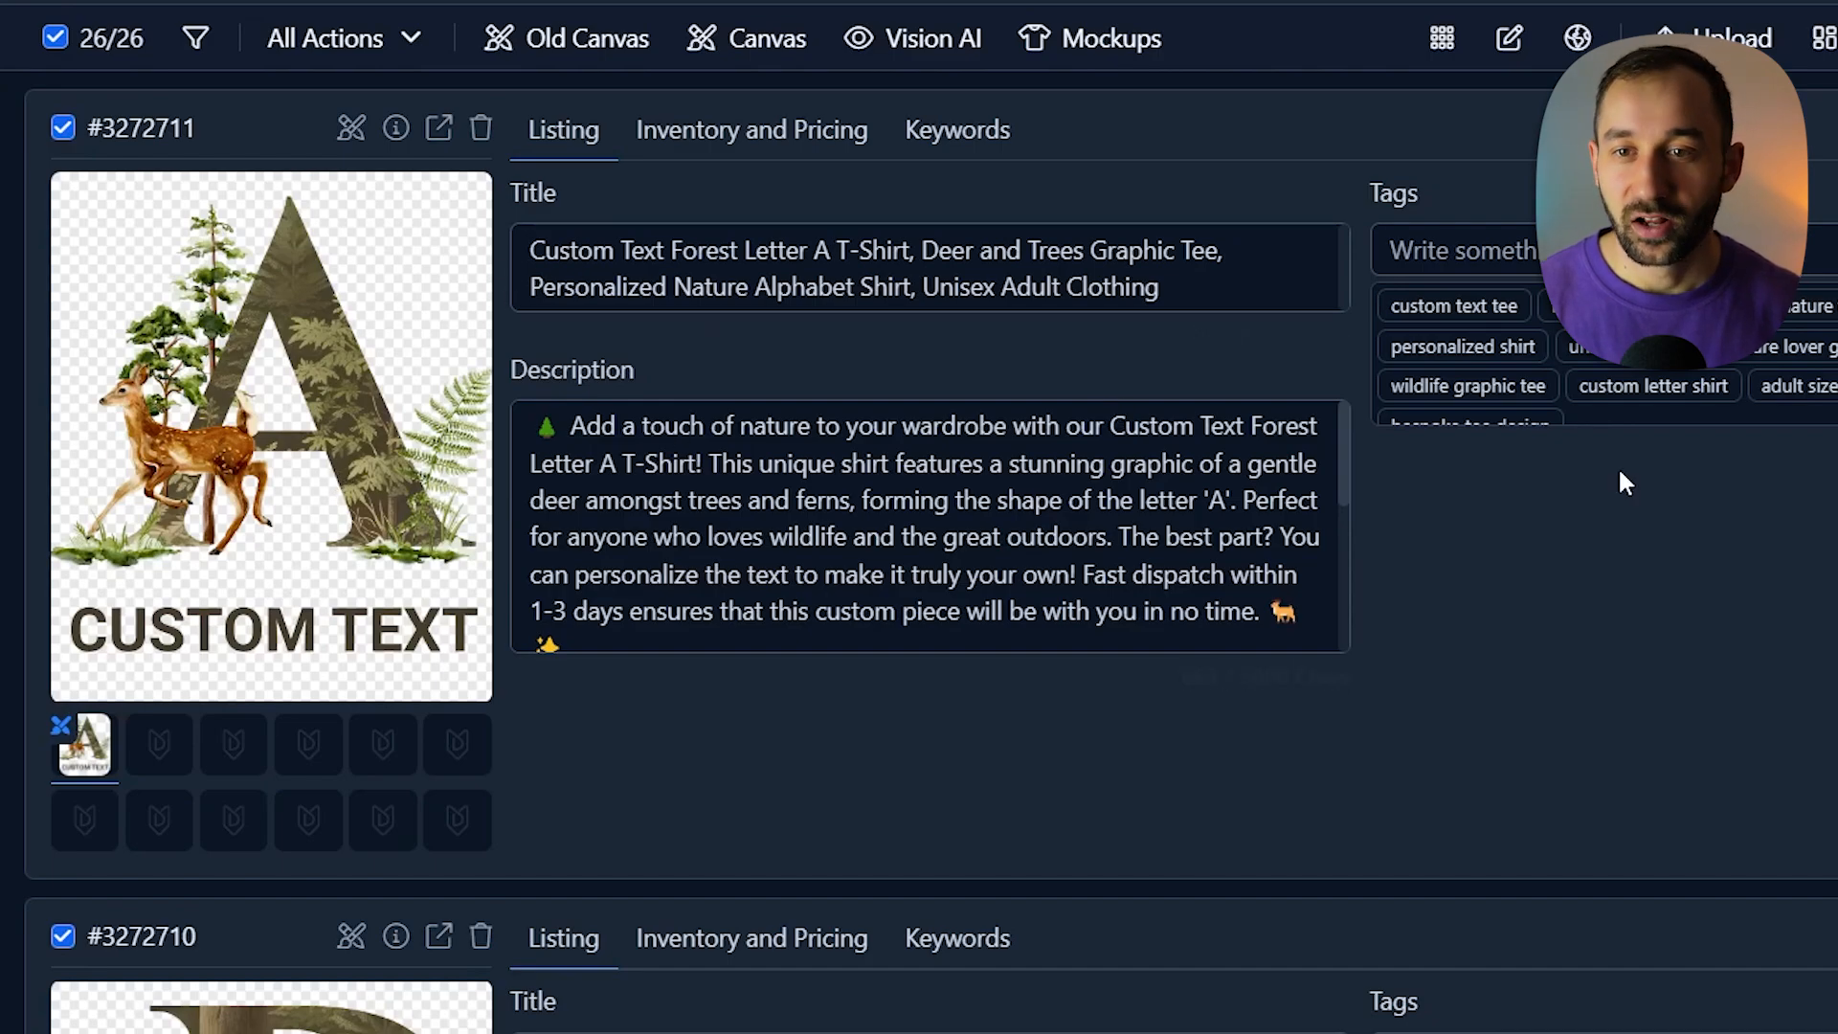
Examine the generated description, product features and tags of the letter A listing
click(943, 565)
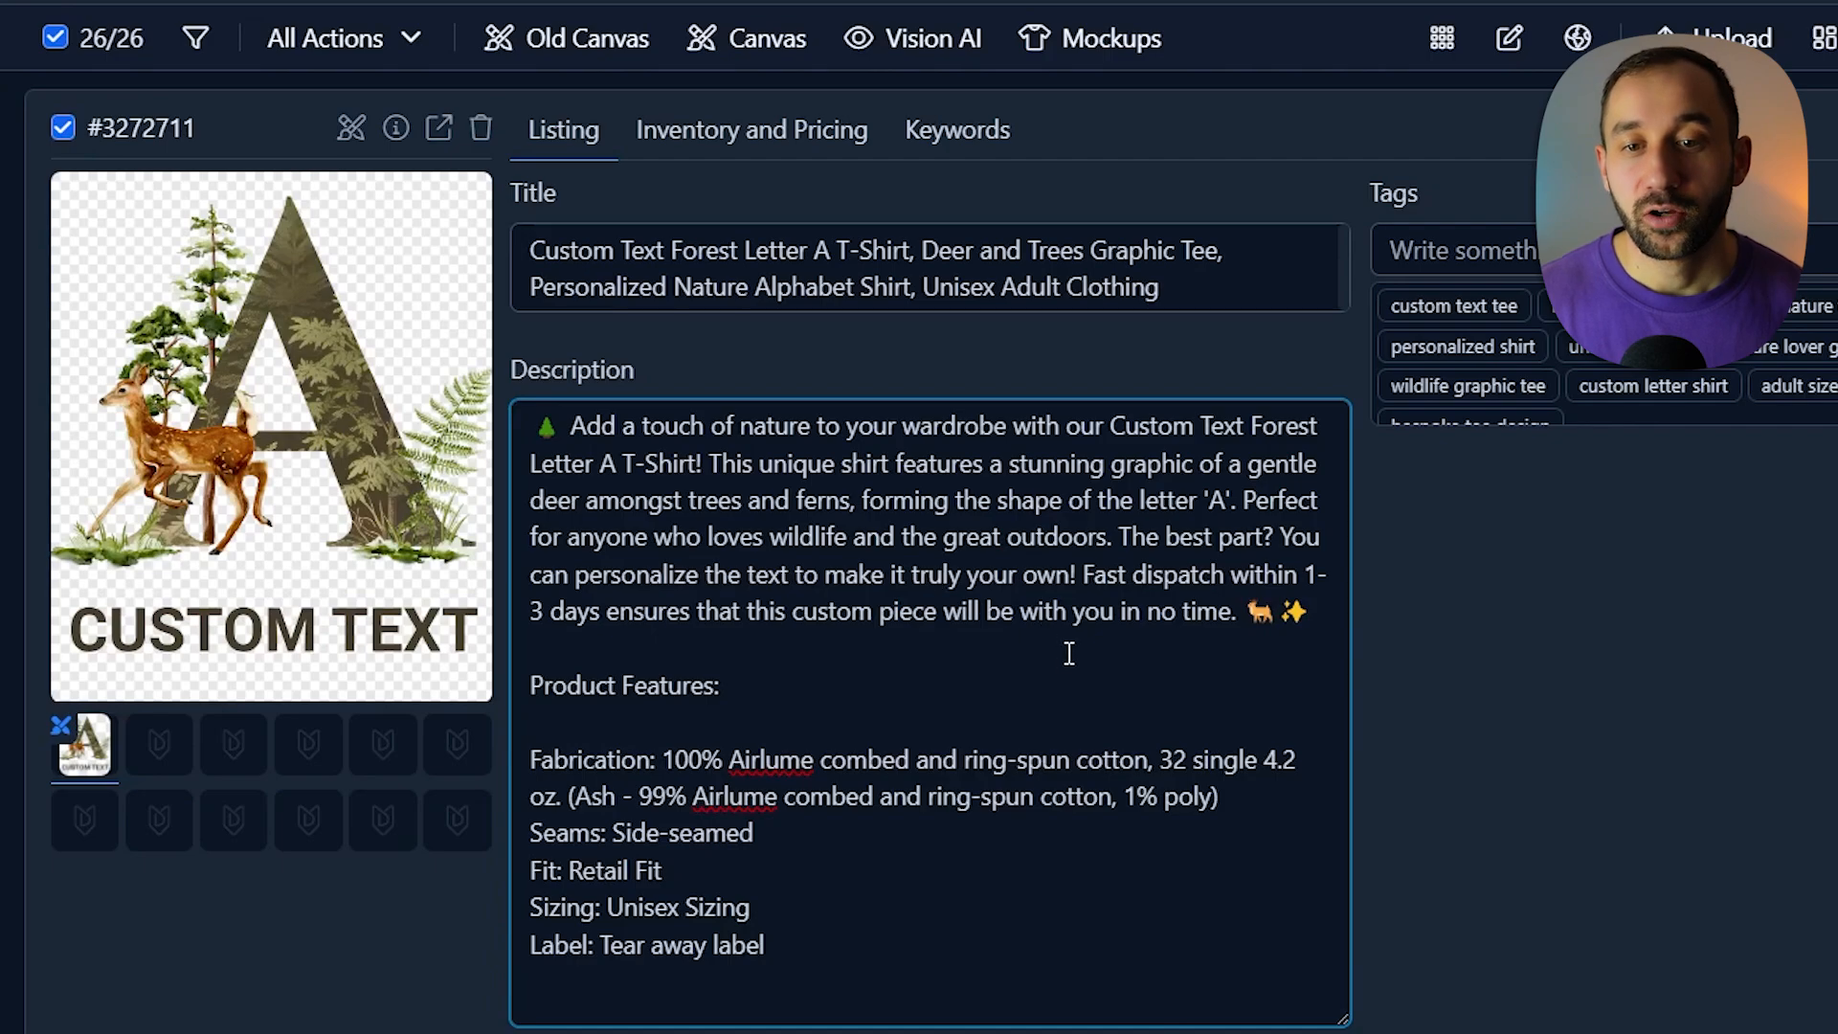
scroll(1127, 641, down, 3)
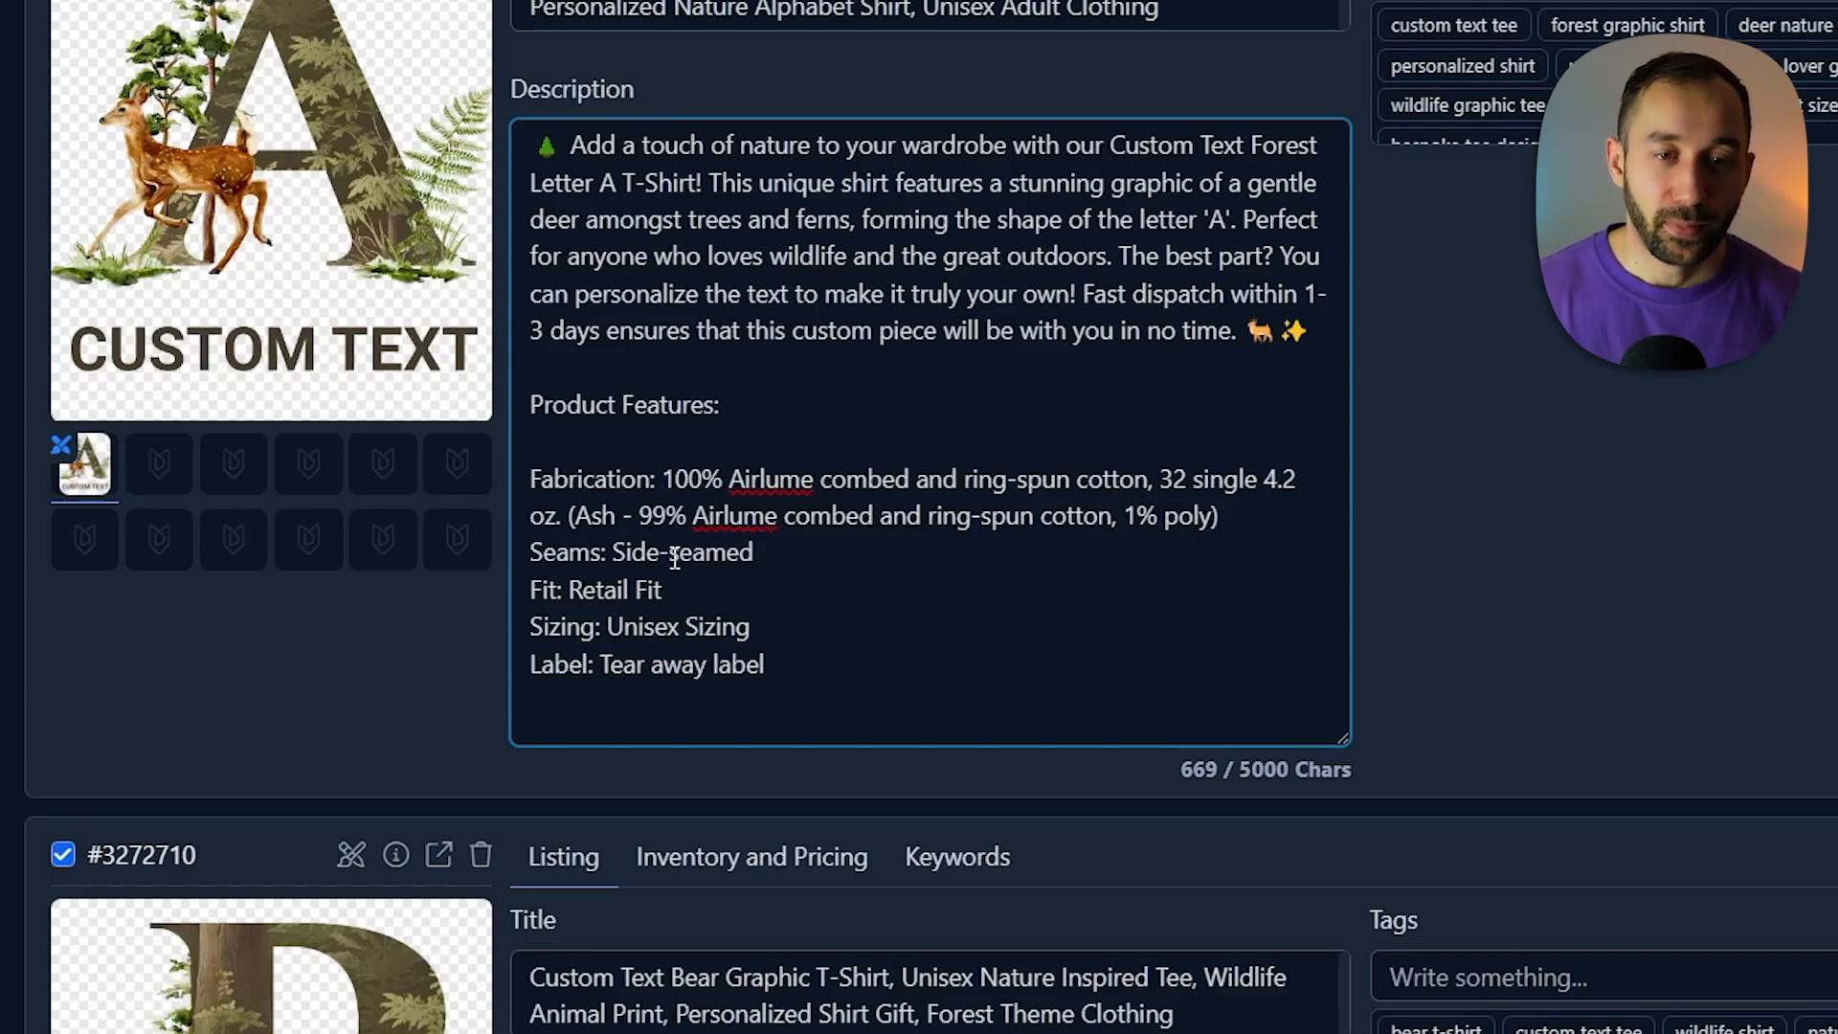
scroll(686, 555, up, 3)
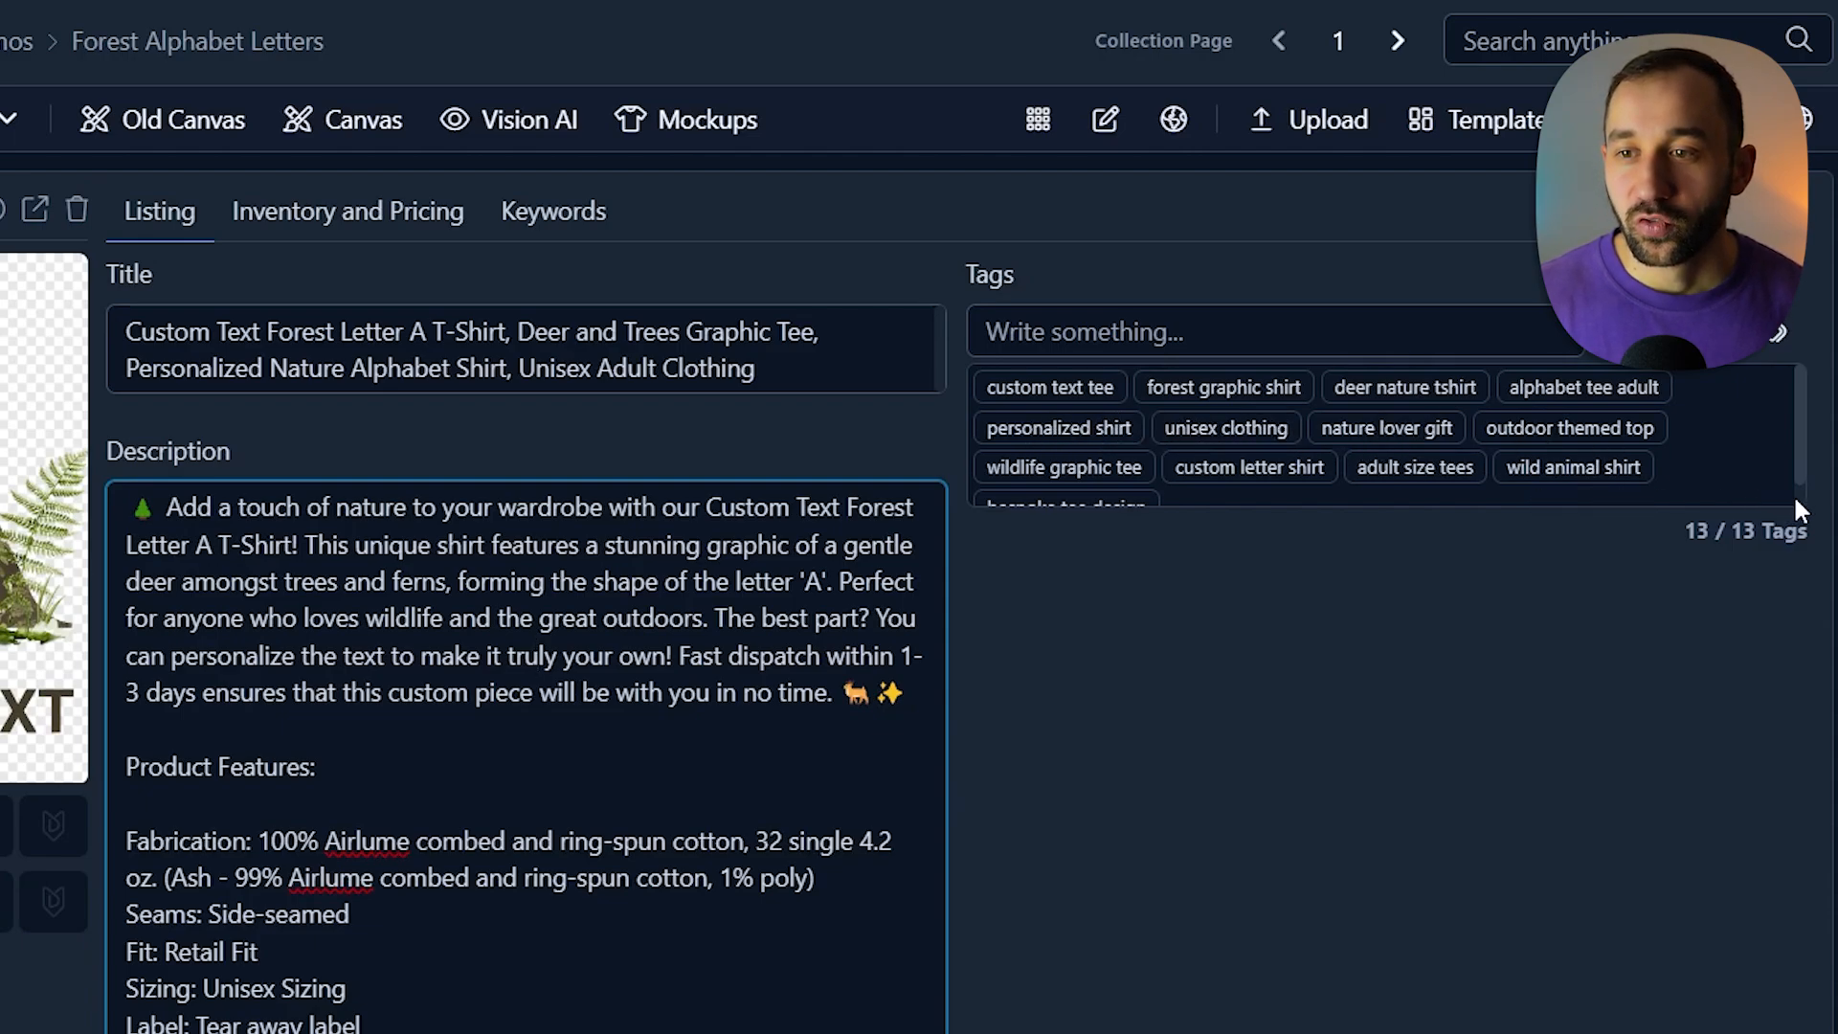
scroll(1606, 443, down, 1)
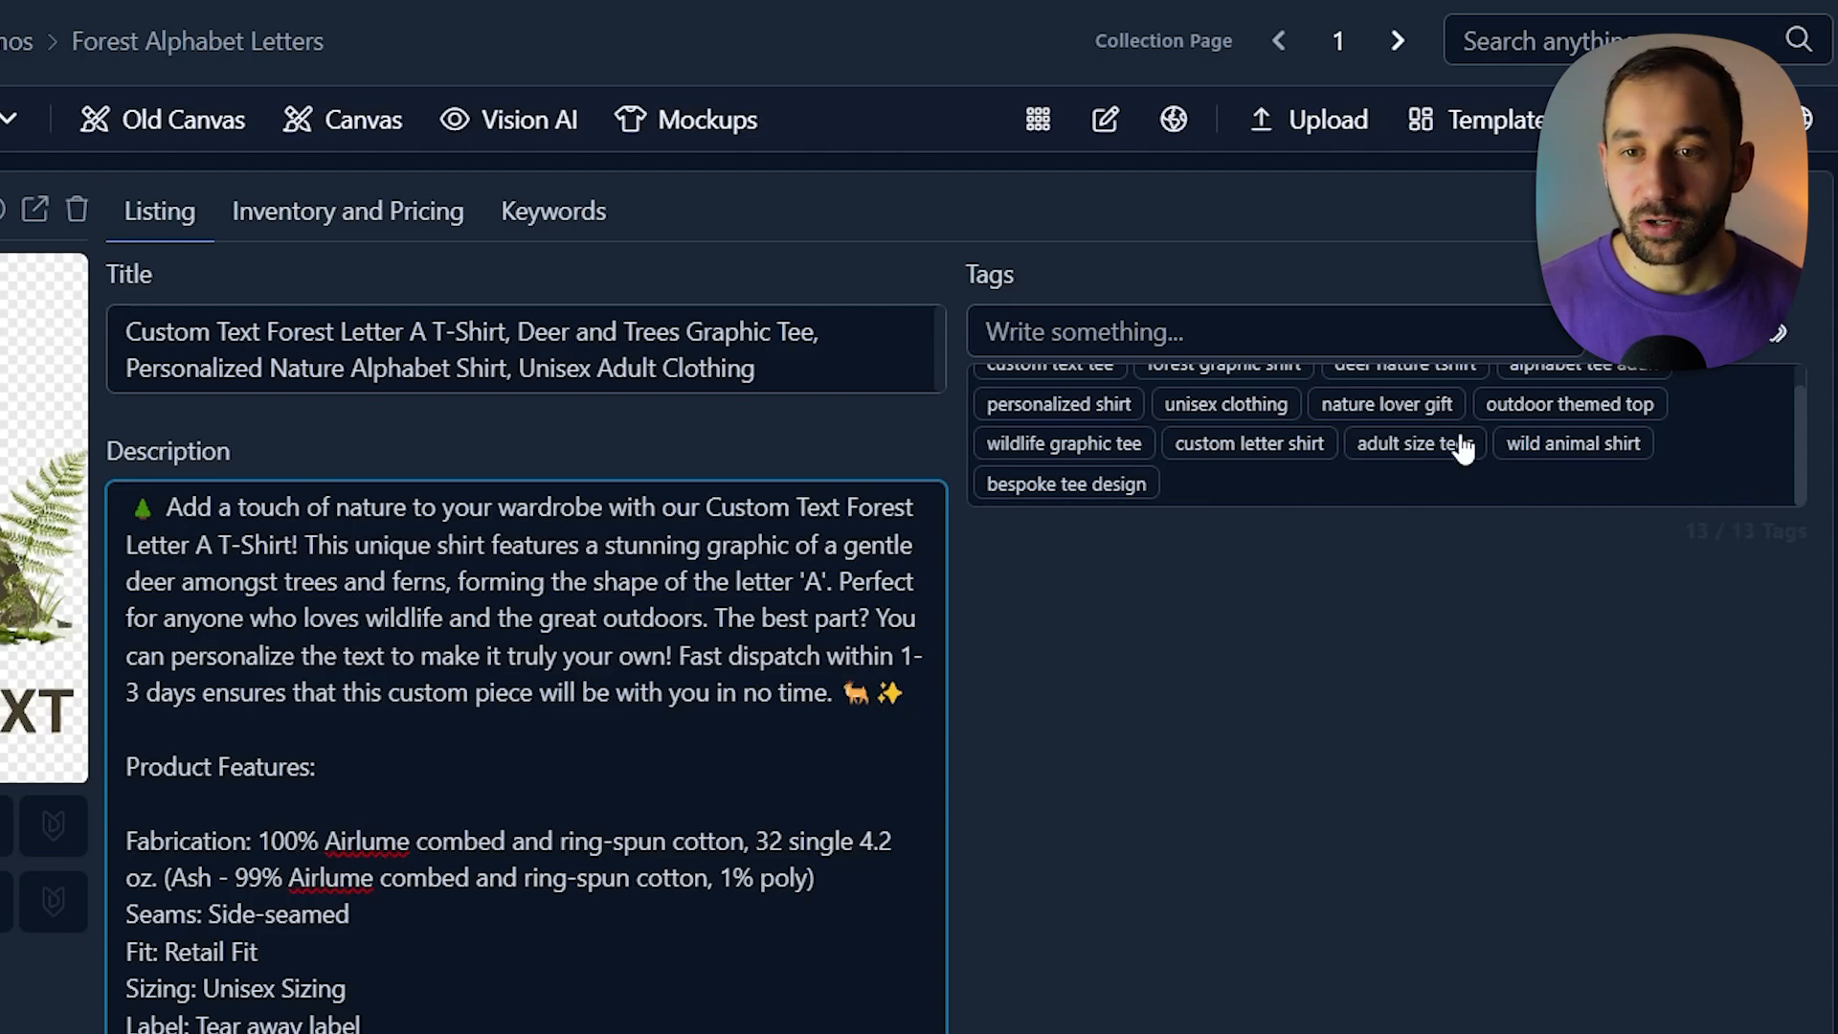
scroll(1451, 436, up, 1)
Replace the "custom wildlife" tag of the letter B bear listing with "bear shirt"
scroll(1164, 640, down, 8)
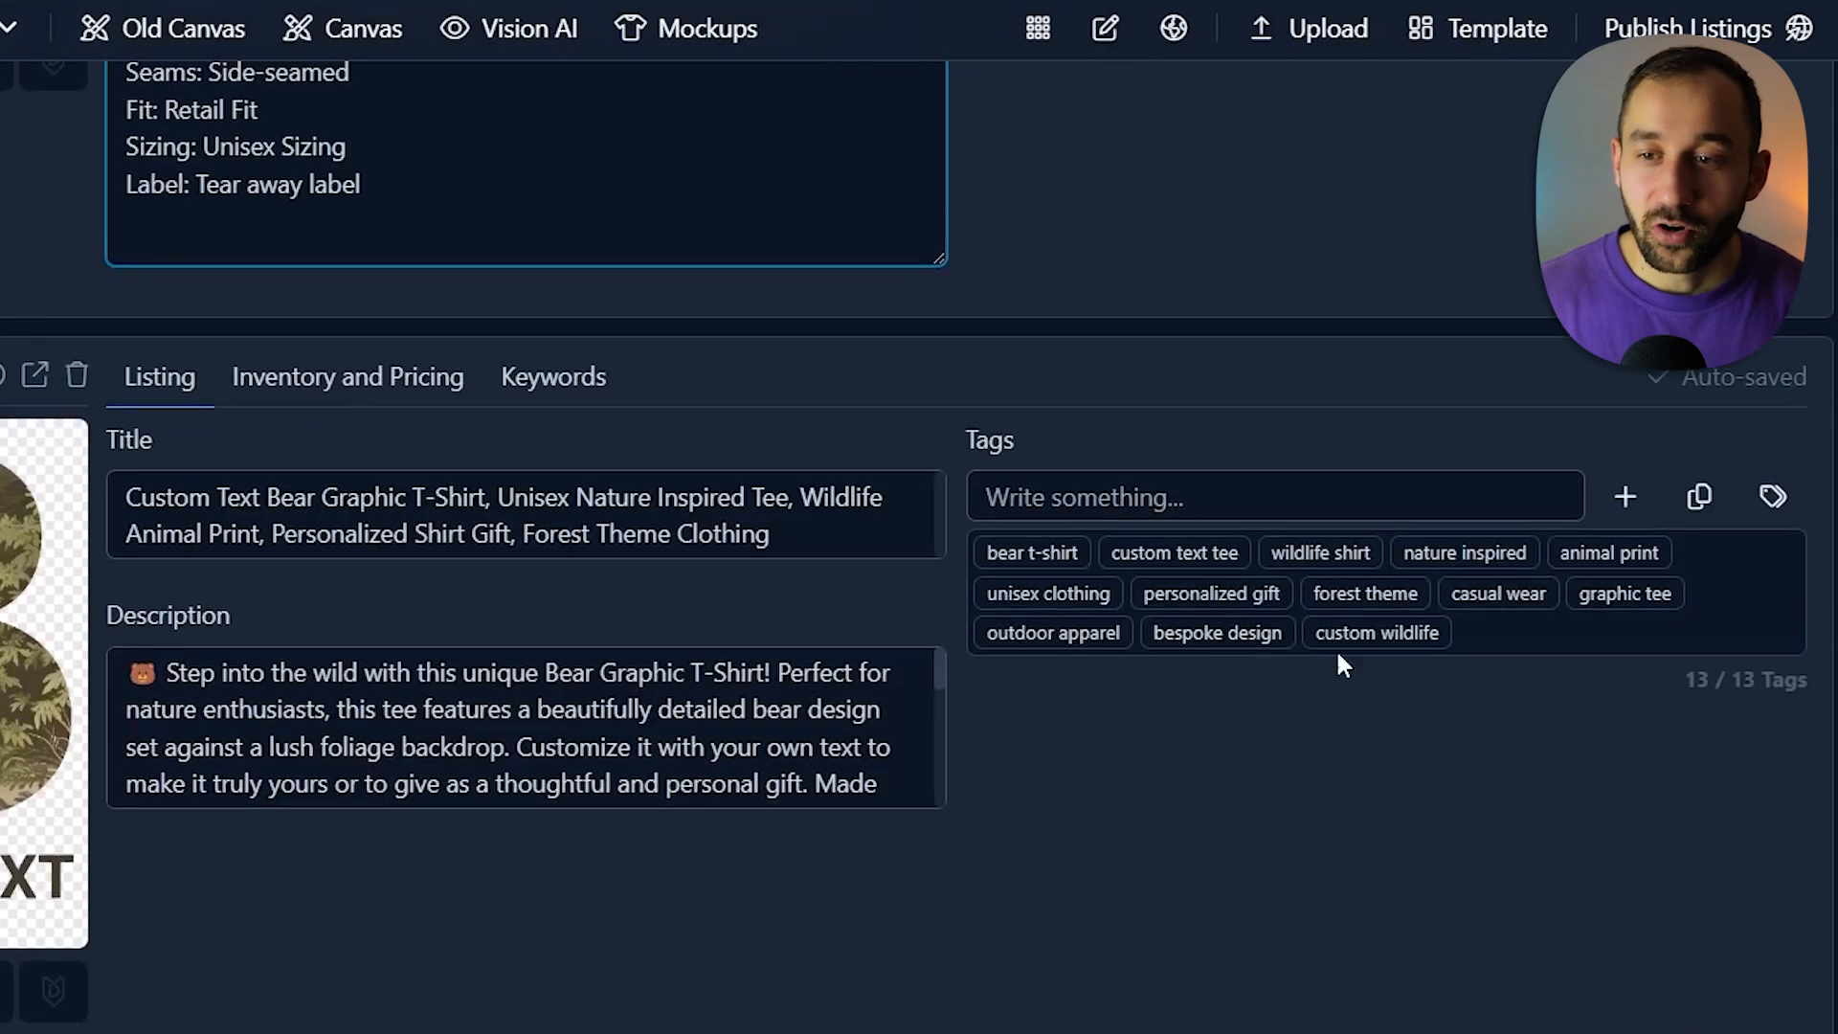
click(1390, 636)
click(1230, 521)
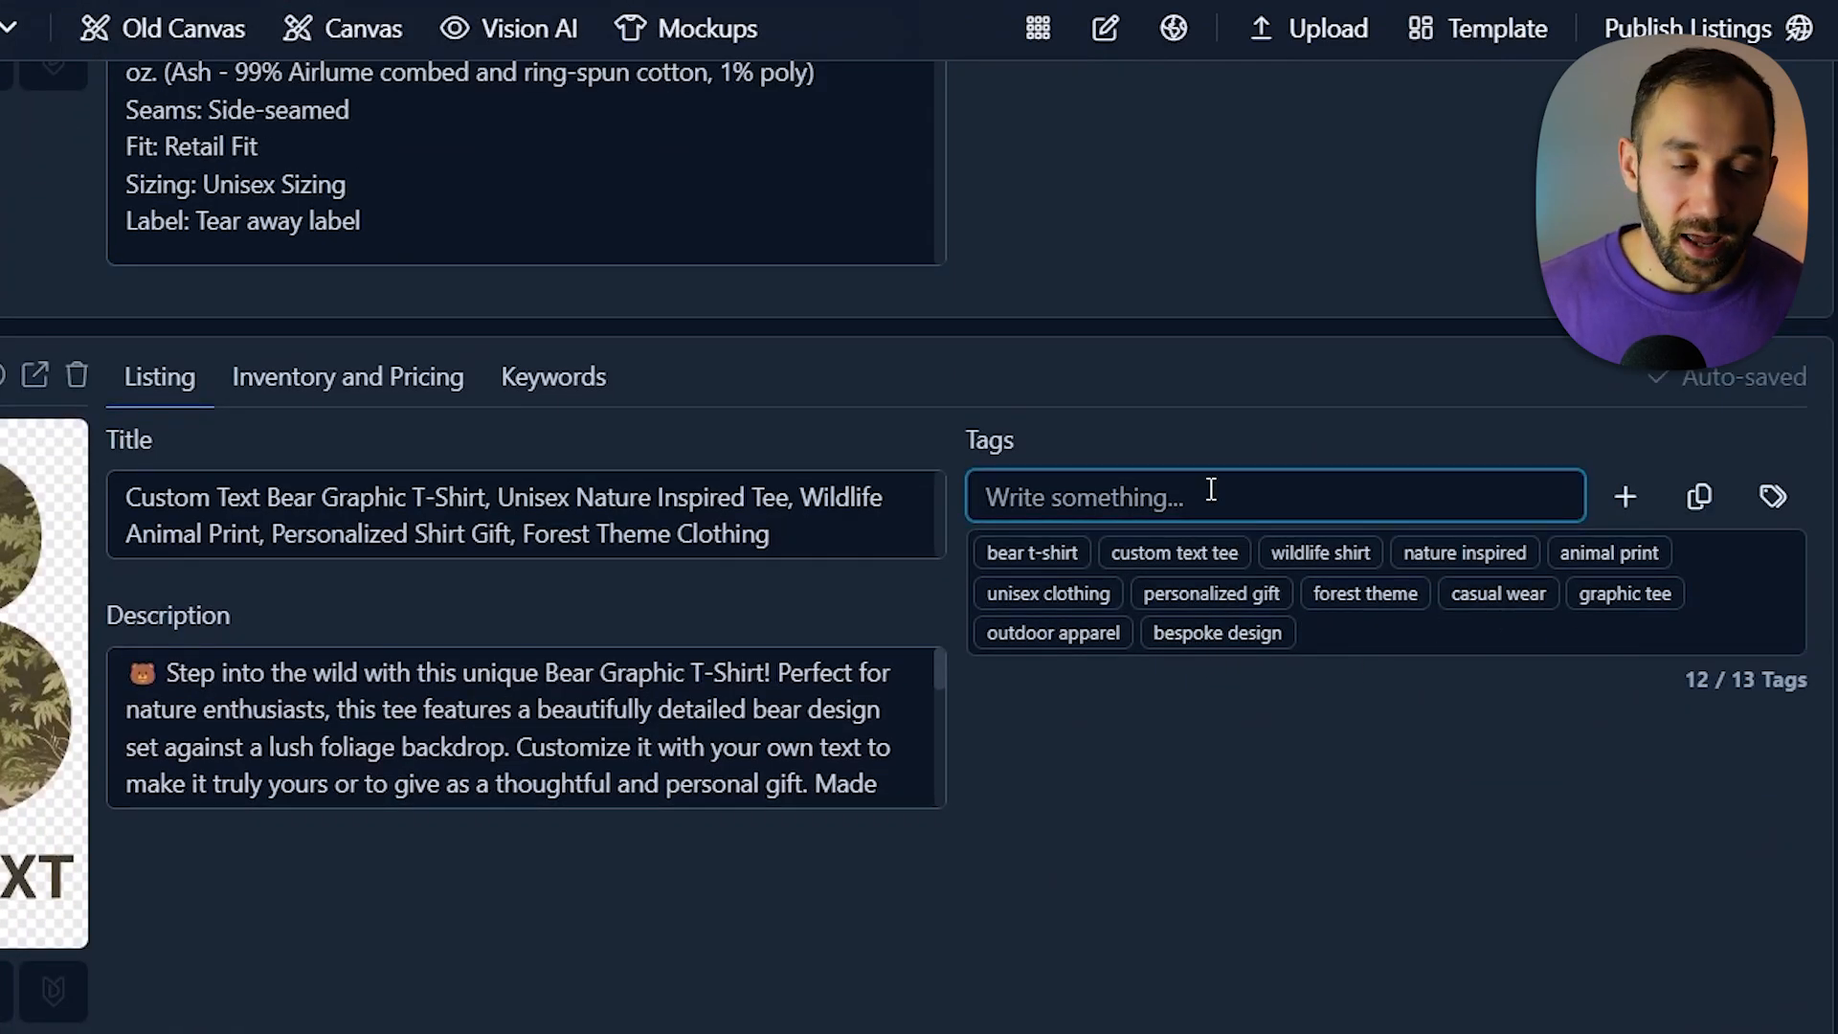
text(bear shirt)
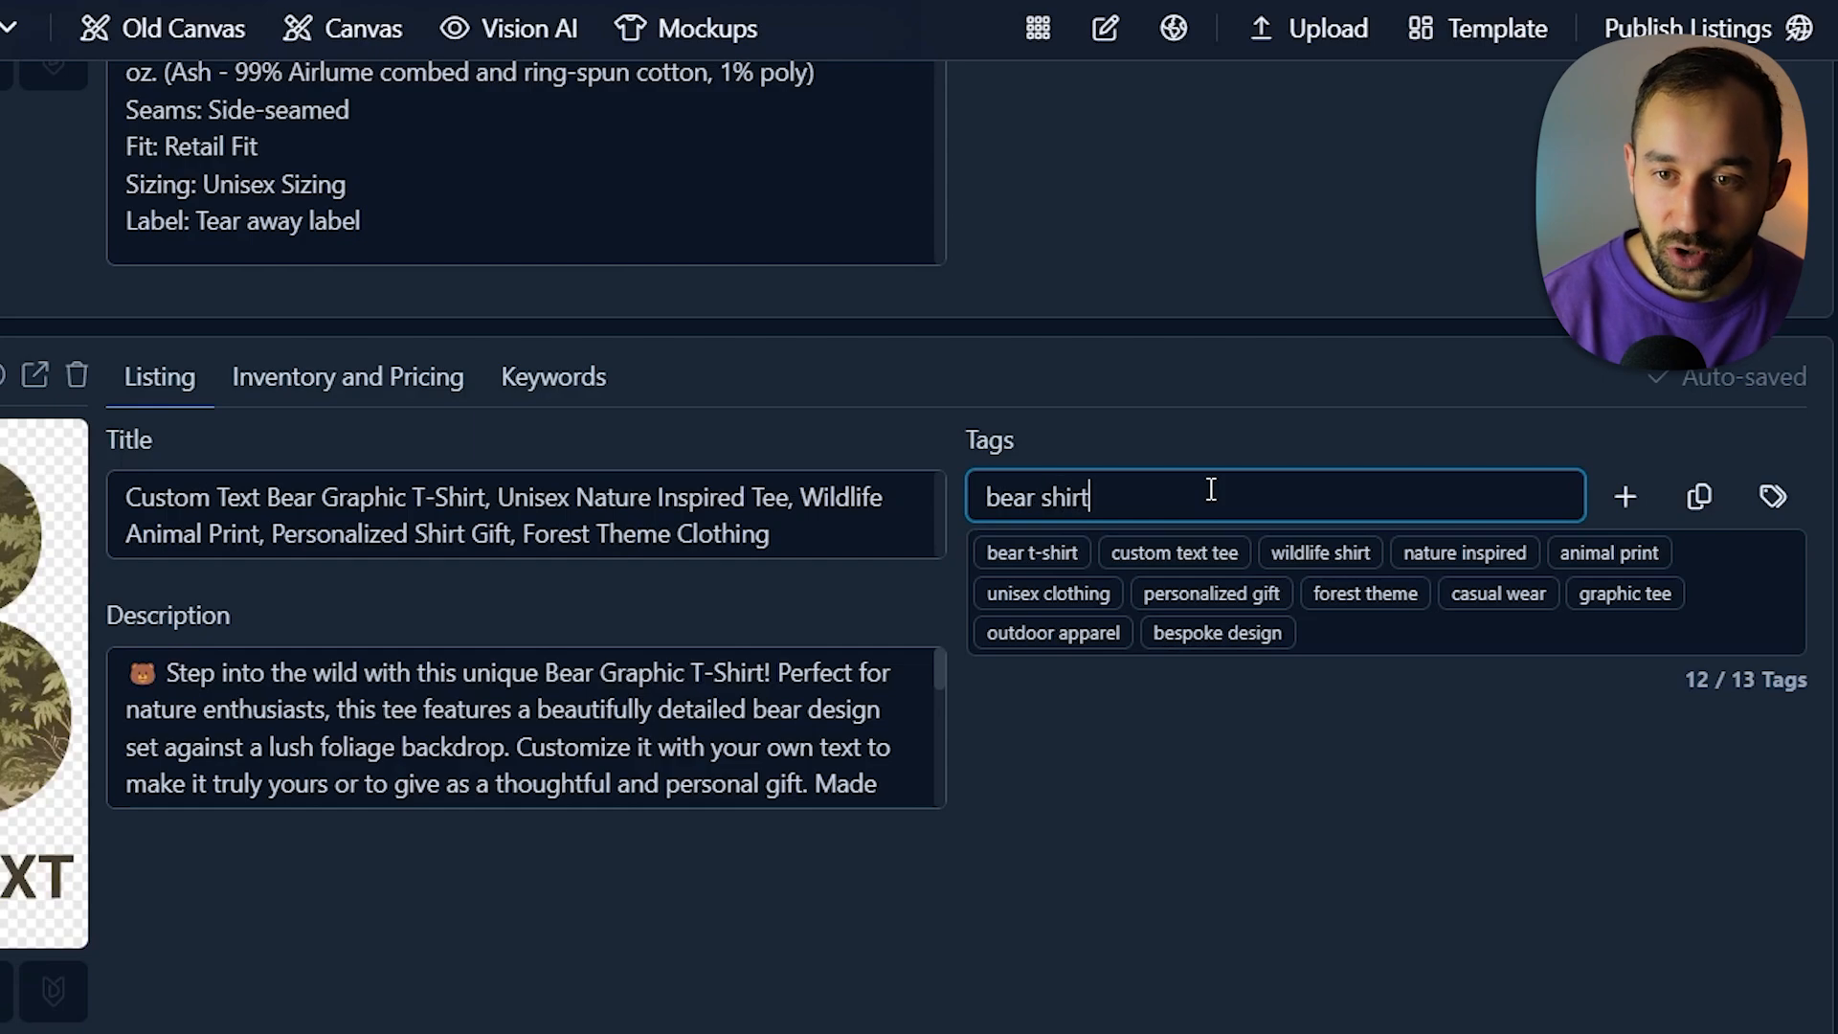
key(Return)
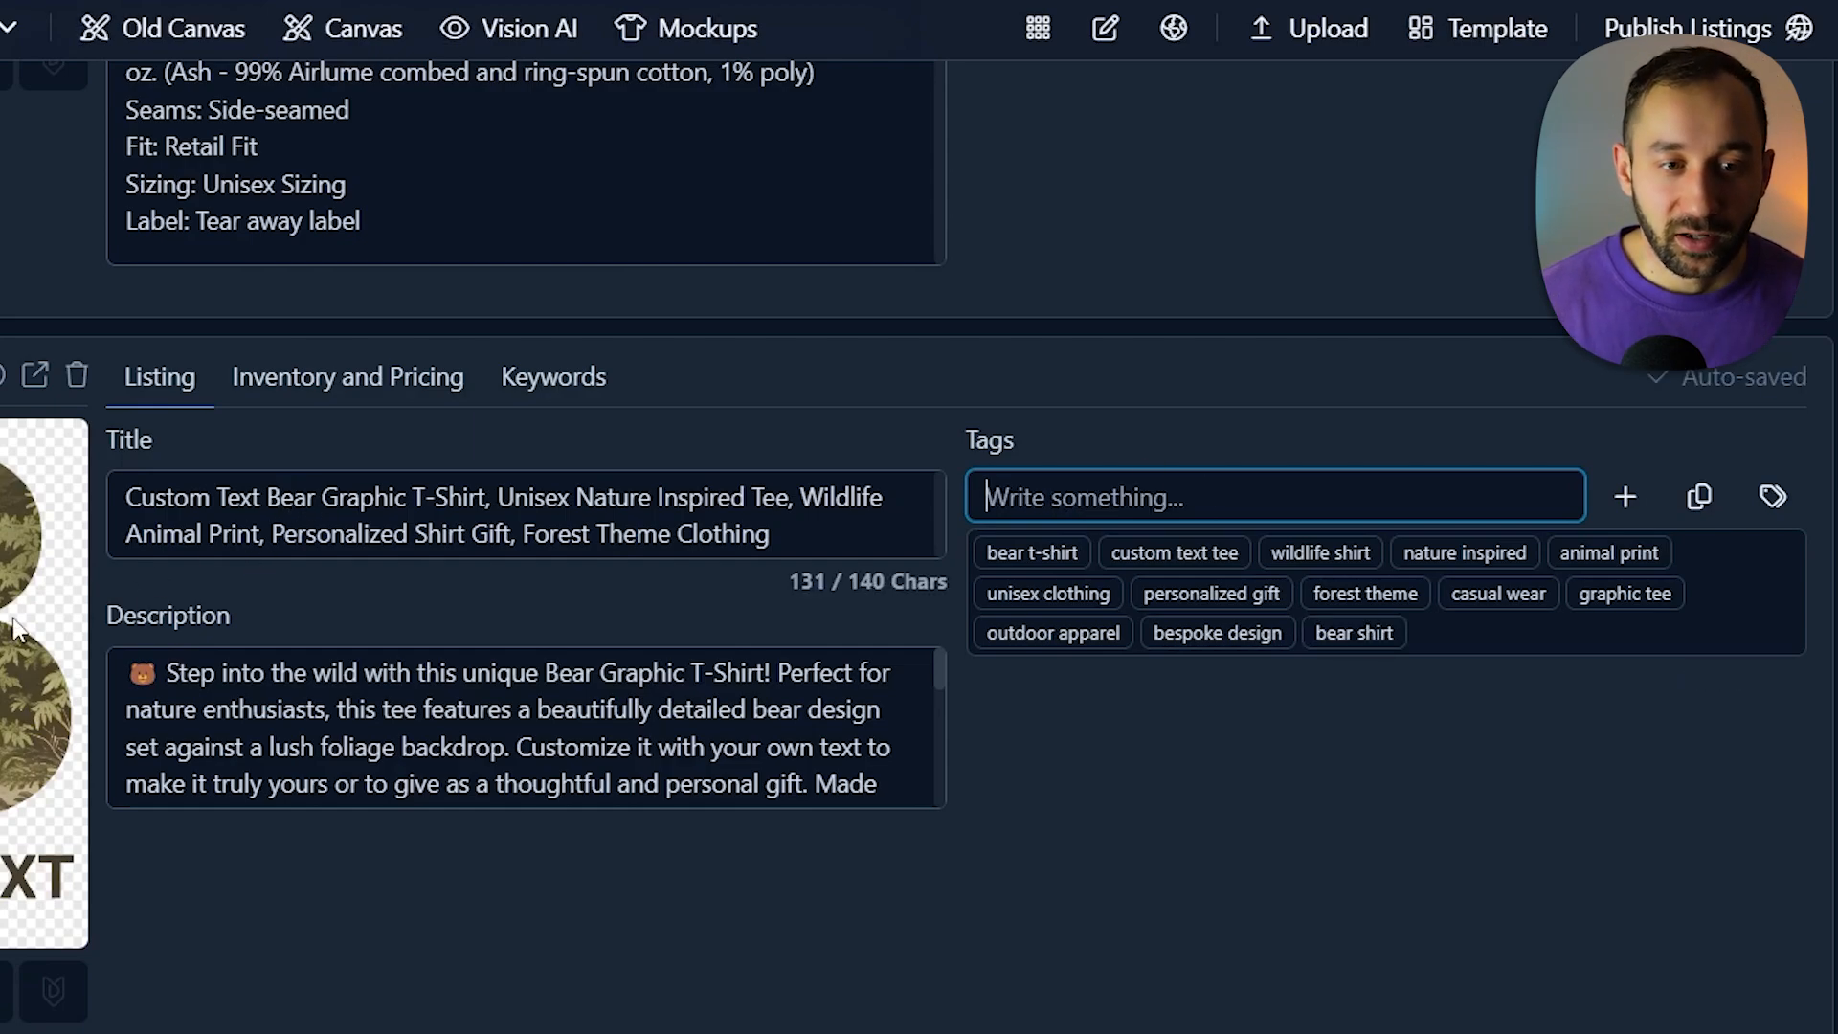
Review the generated titles, tags and descriptions of the letter B listing and those below it, enlarging the description boxes to read more
scroll(255, 484, down, 3)
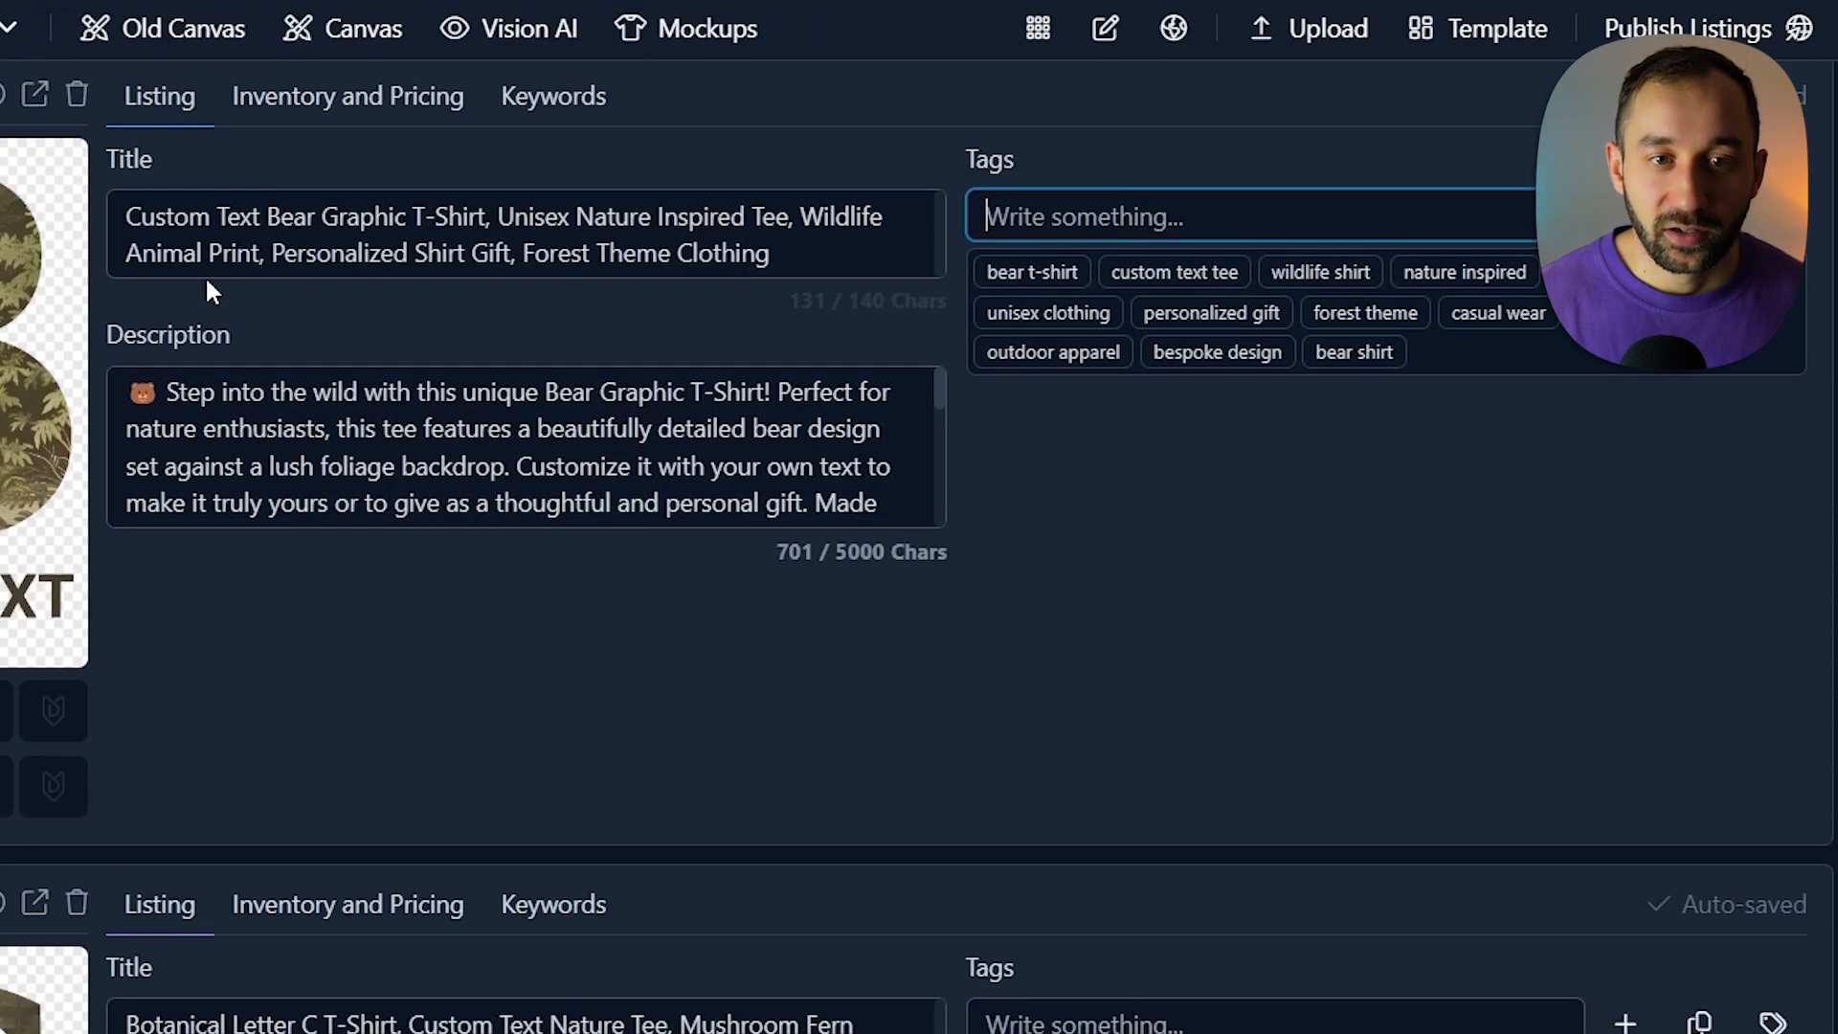
scroll(267, 192, up, 2)
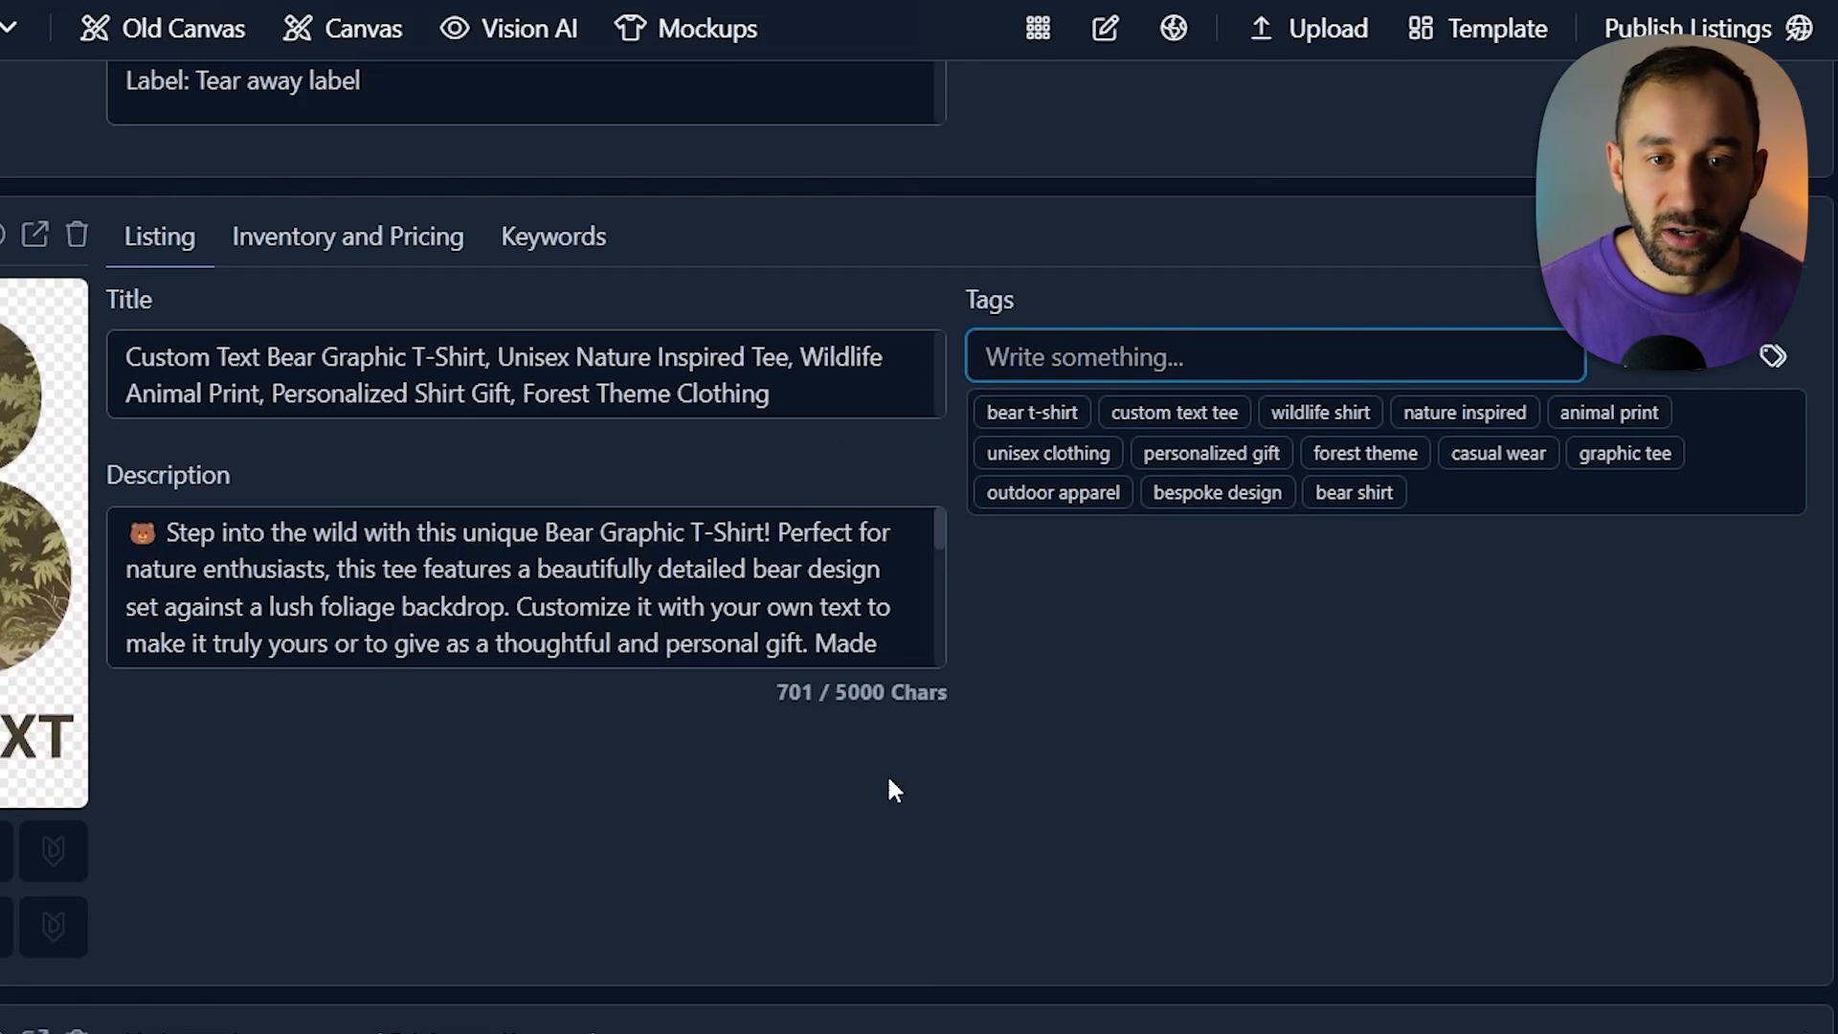
scroll(887, 785, down, 5)
drag(939, 767, 970, 1020)
scroll(1090, 890, down, 5)
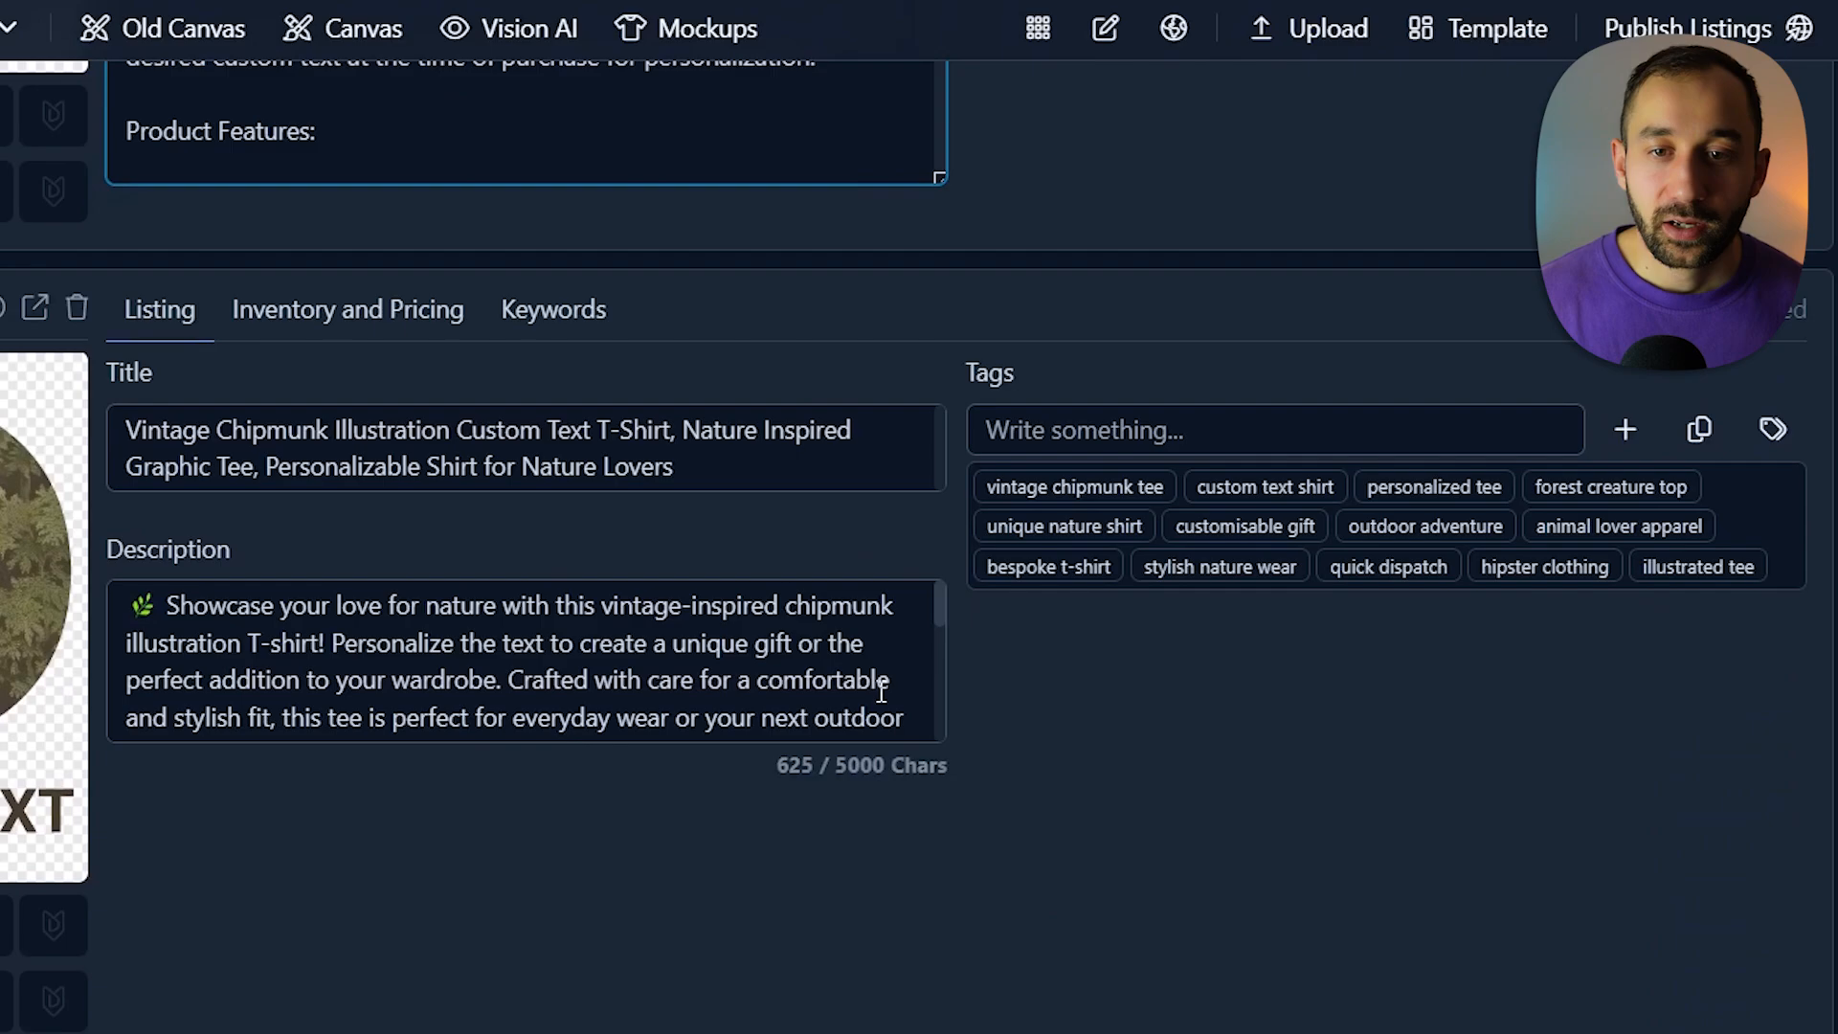
click(882, 690)
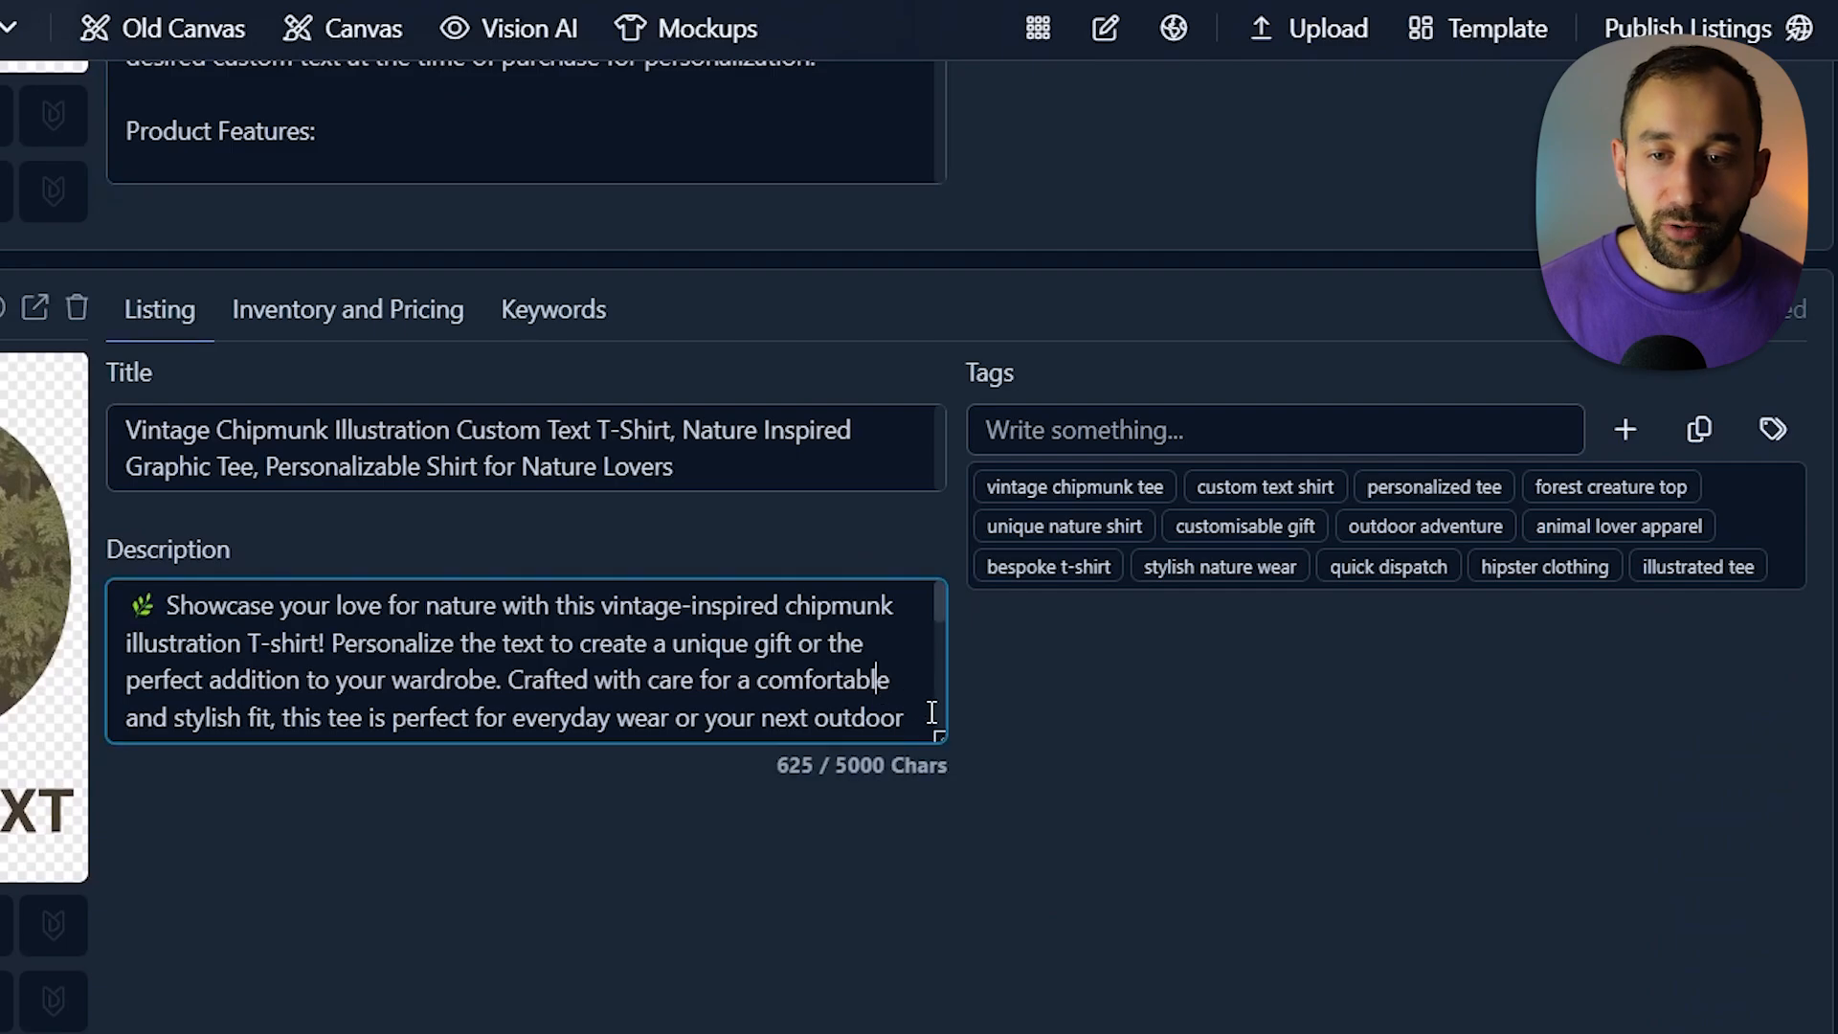
drag(939, 736, 991, 943)
scroll(1120, 872, down, 3)
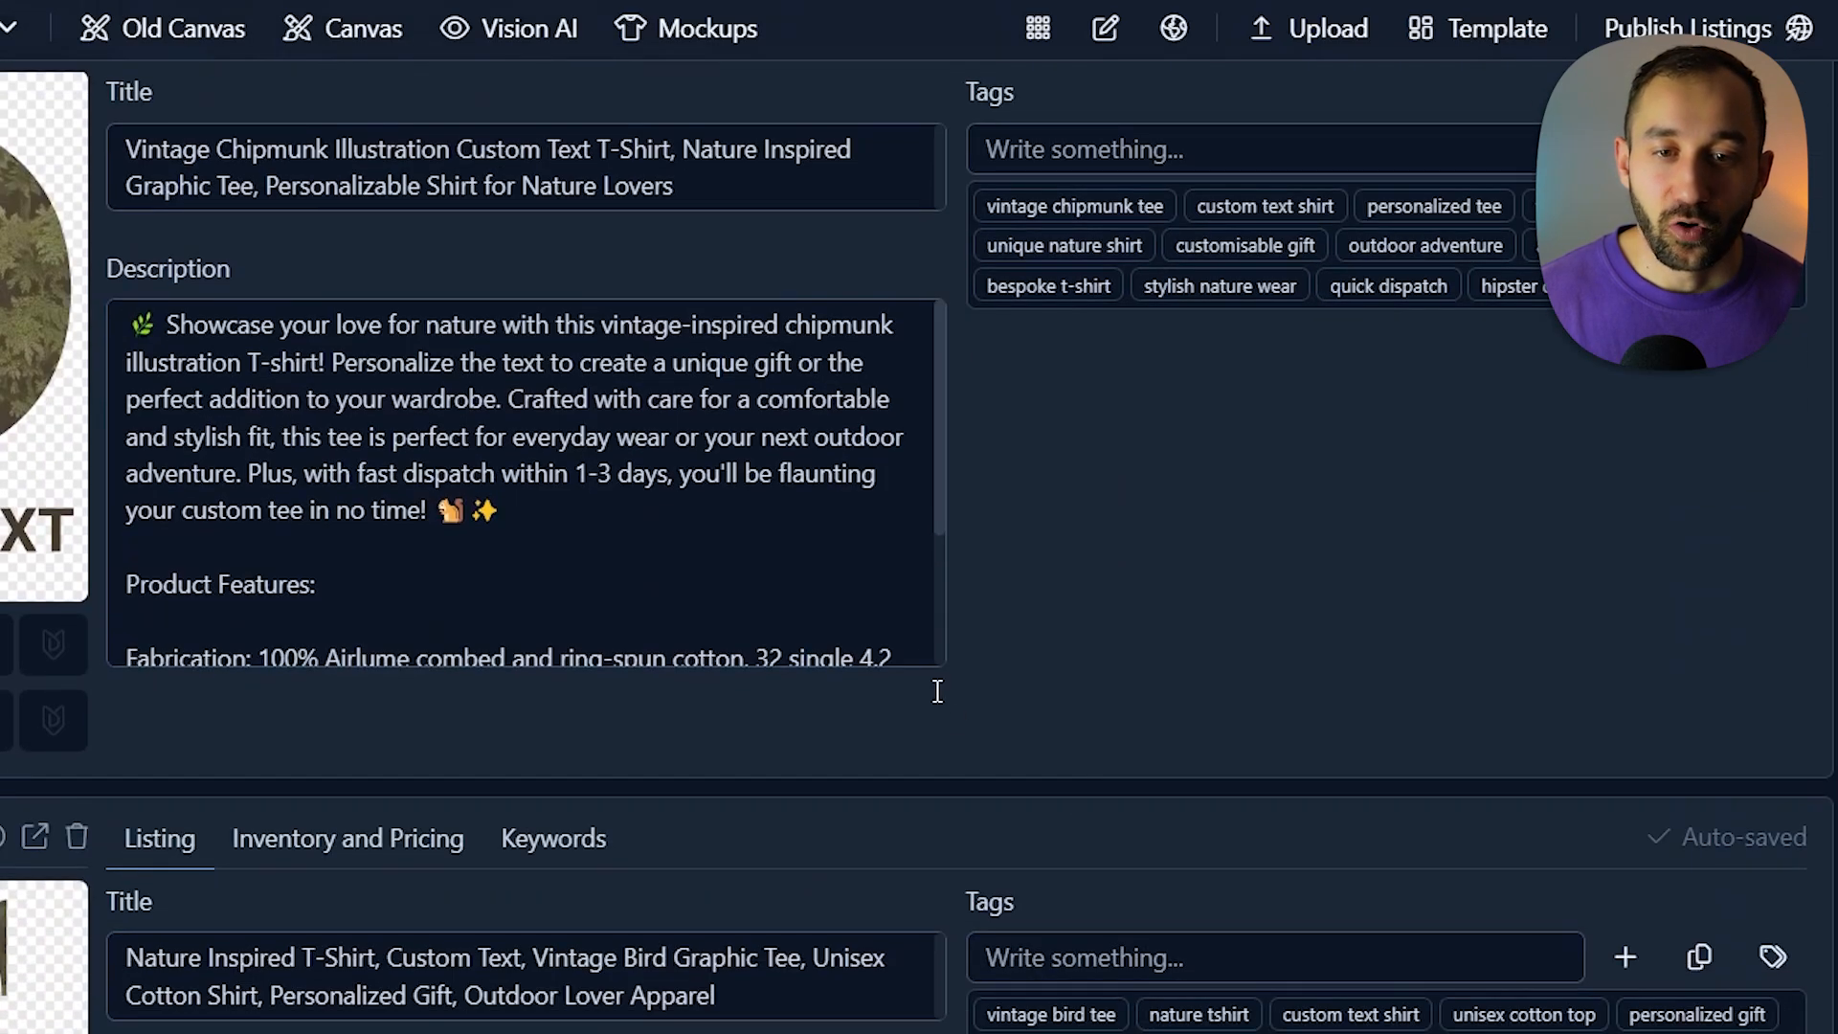
scroll(1024, 766, down, 7)
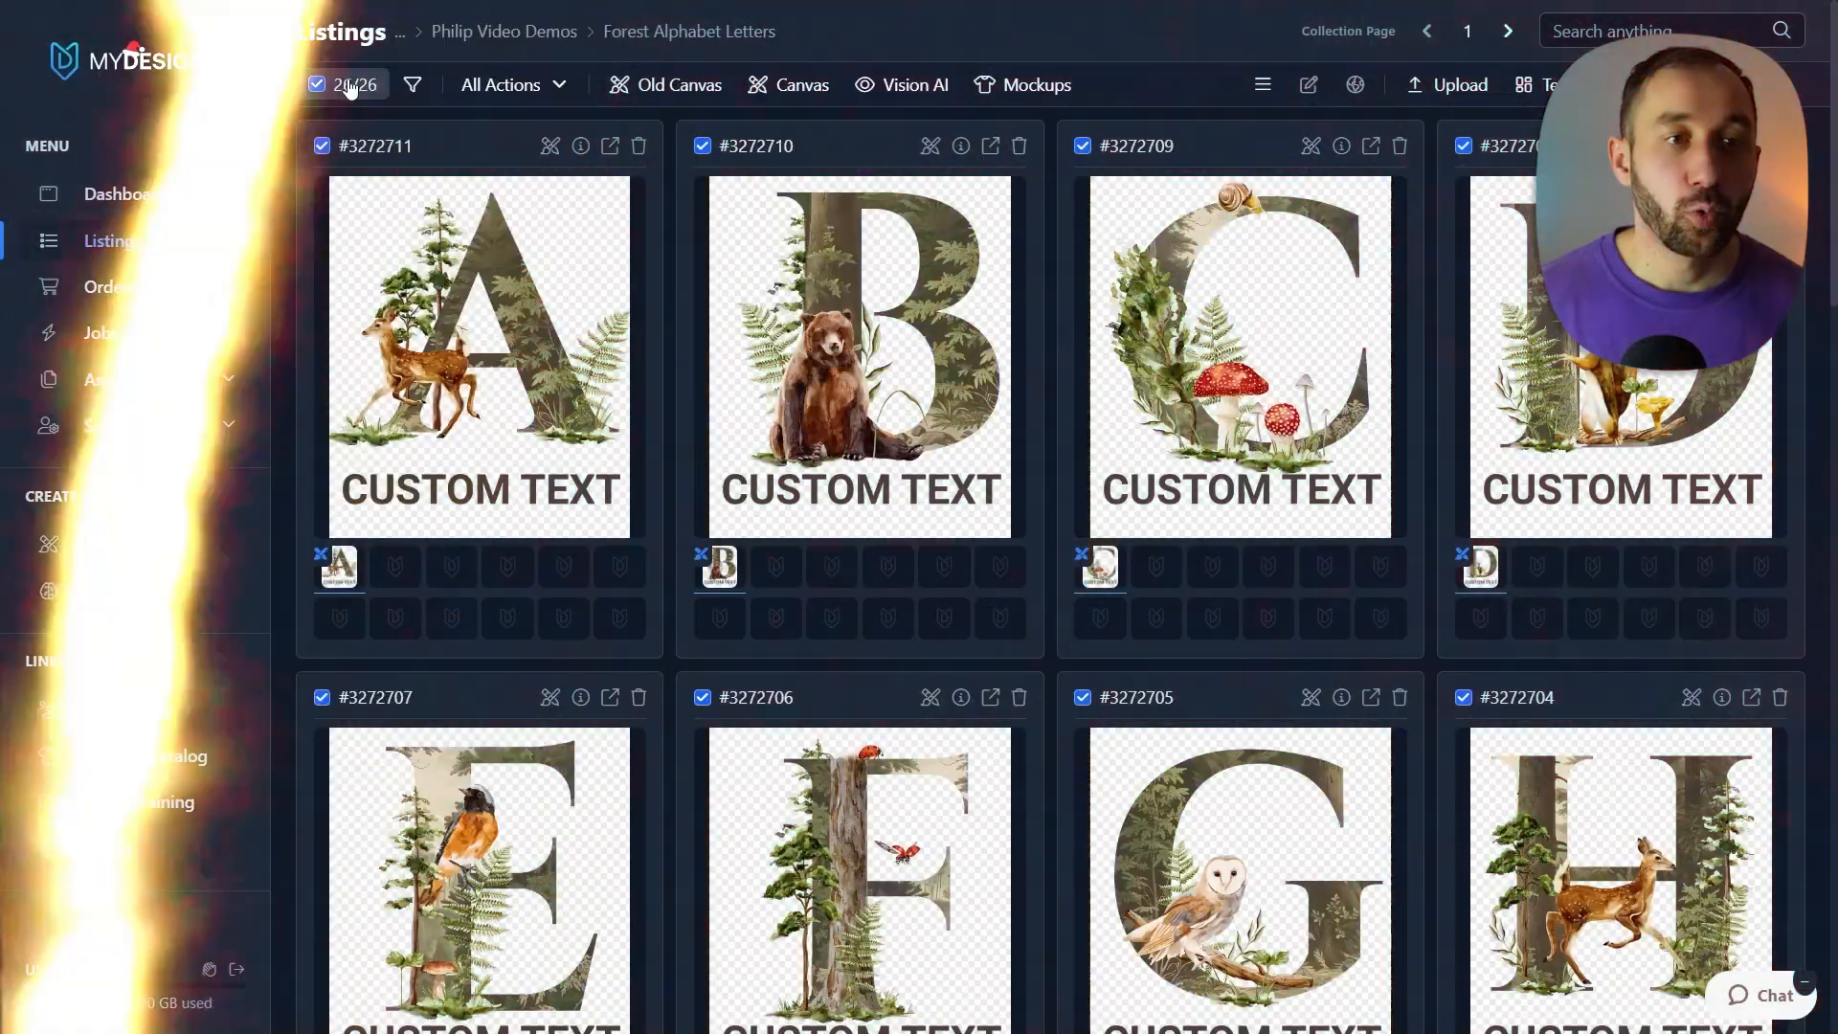
Select all listings and start creating image mockups for them in Advanced mode
click(354, 84)
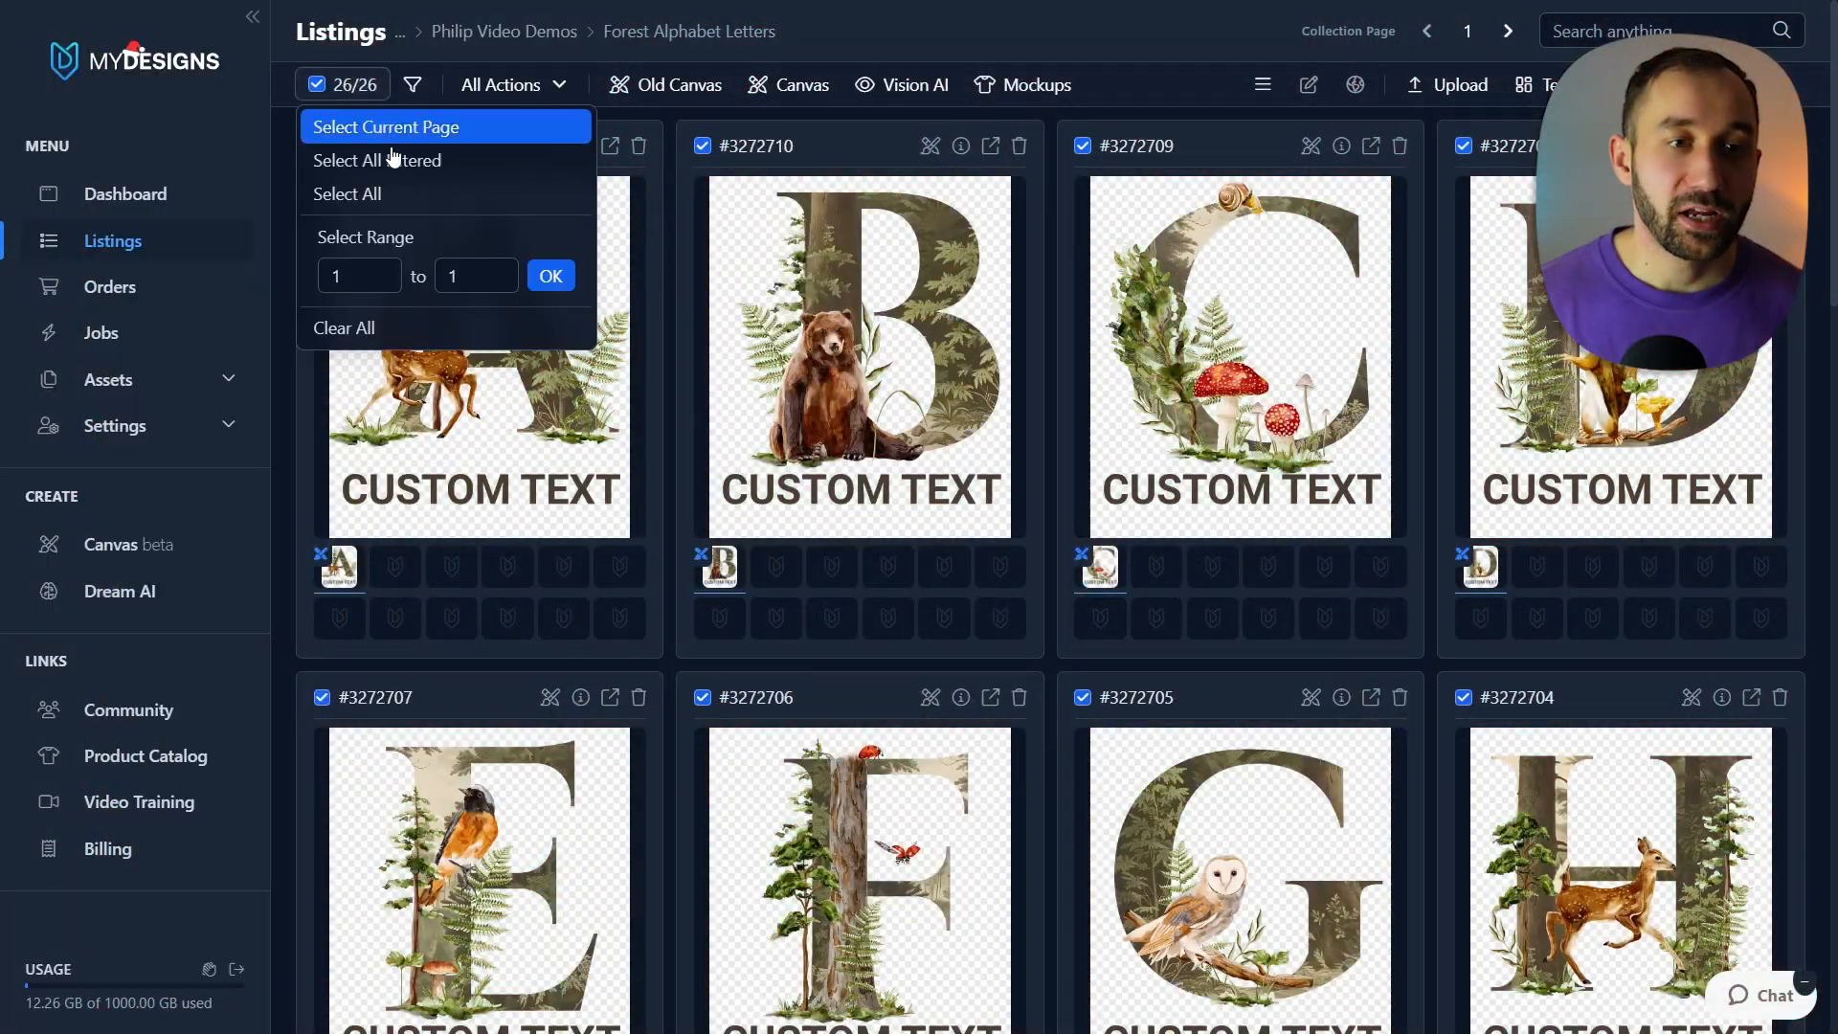
click(388, 193)
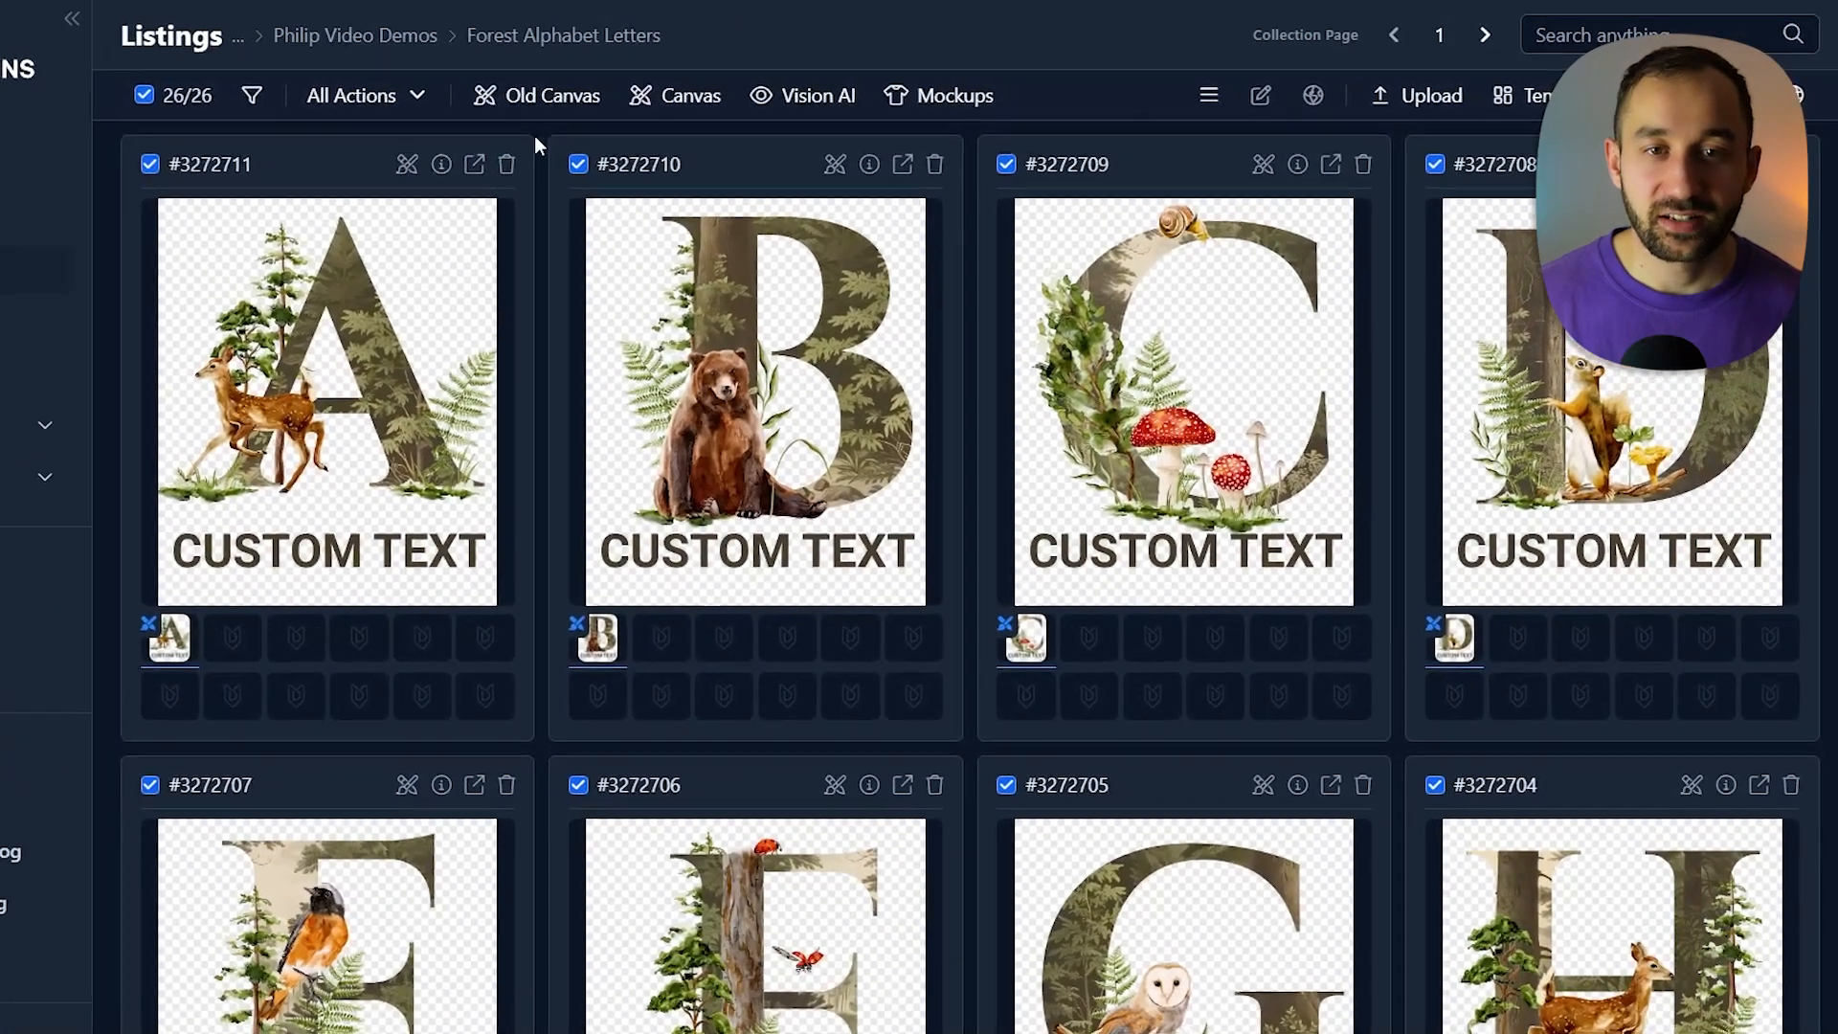
click(943, 96)
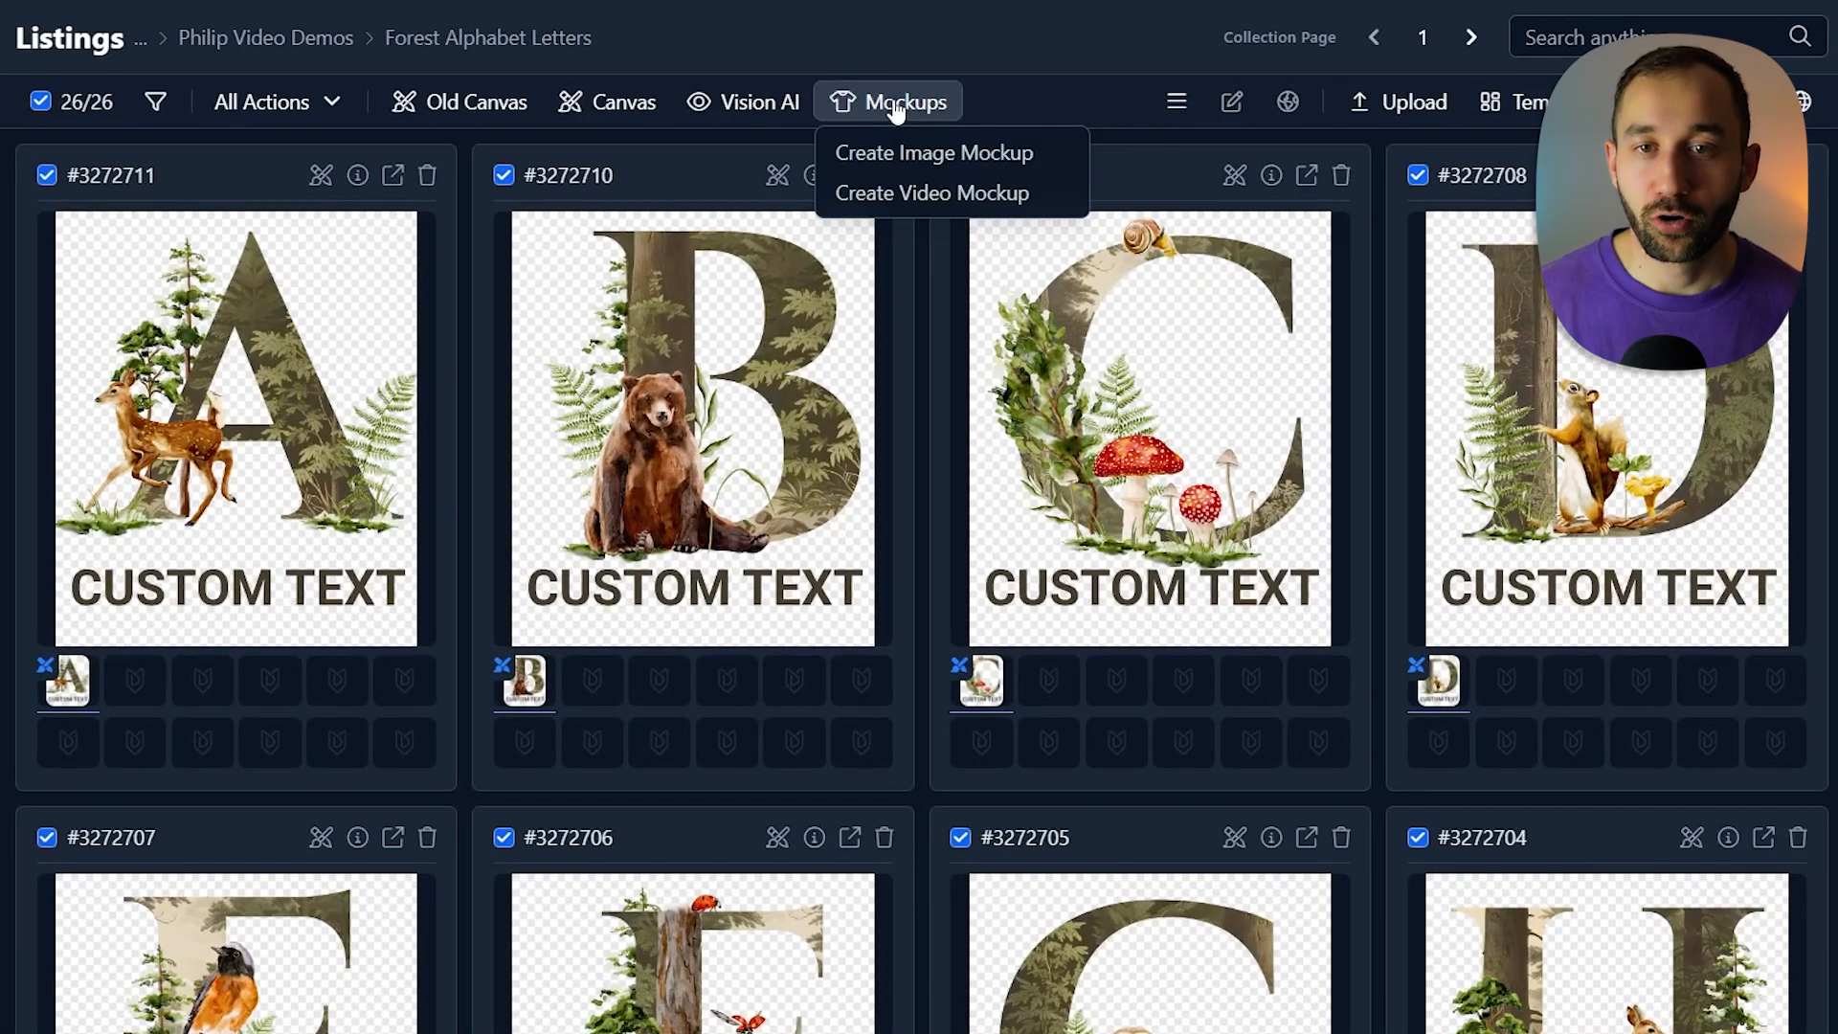
click(946, 155)
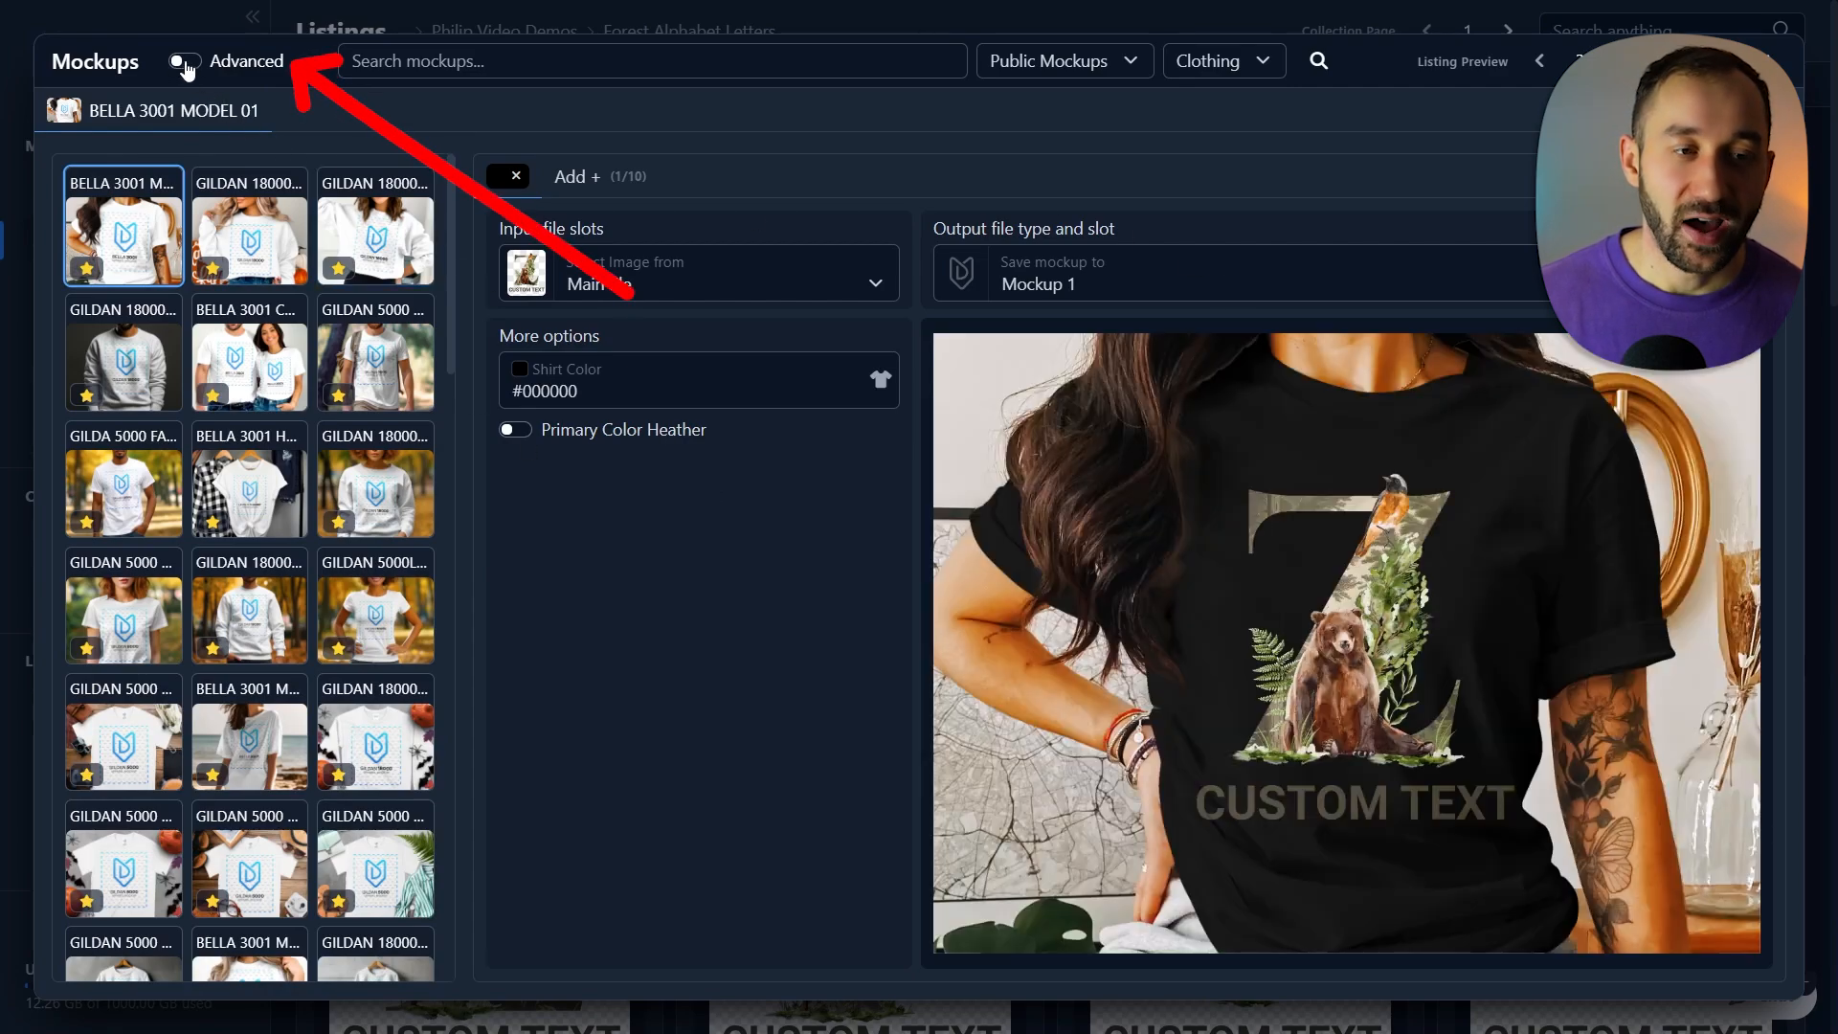
click(184, 63)
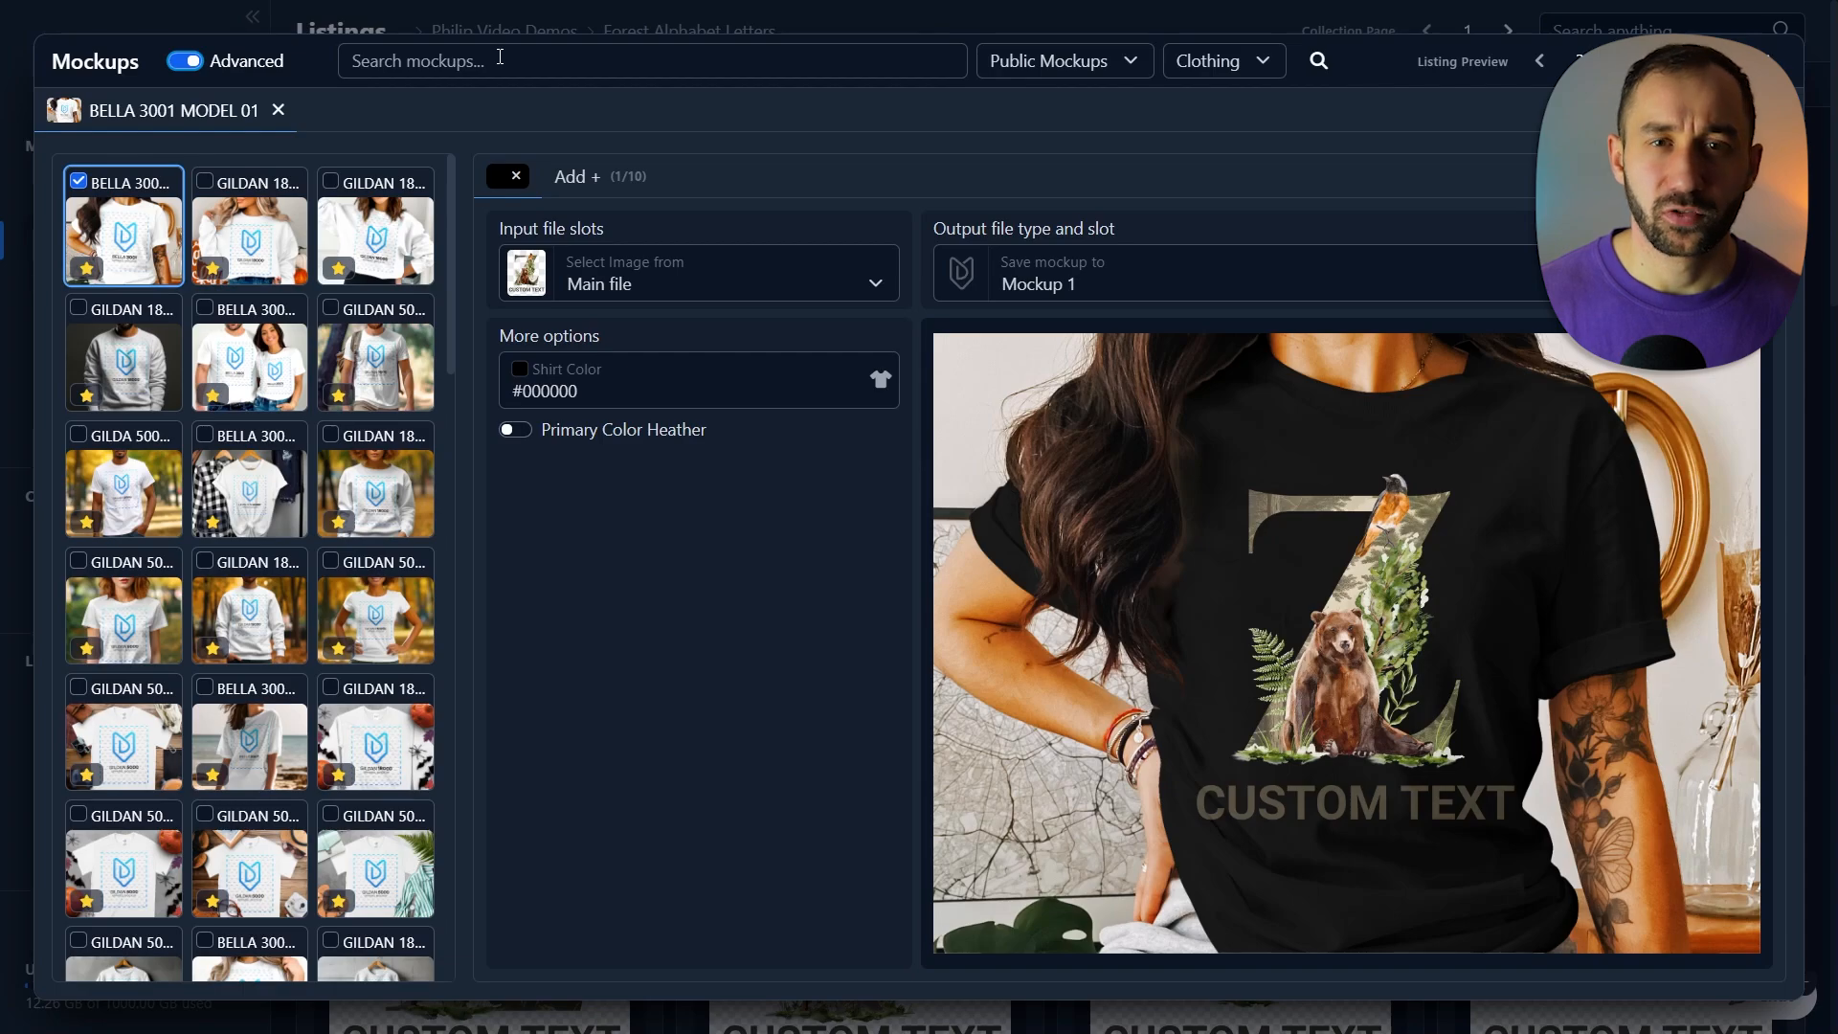
Search the public clothing mockups for "3001" and look through the matching mockups
click(500, 58)
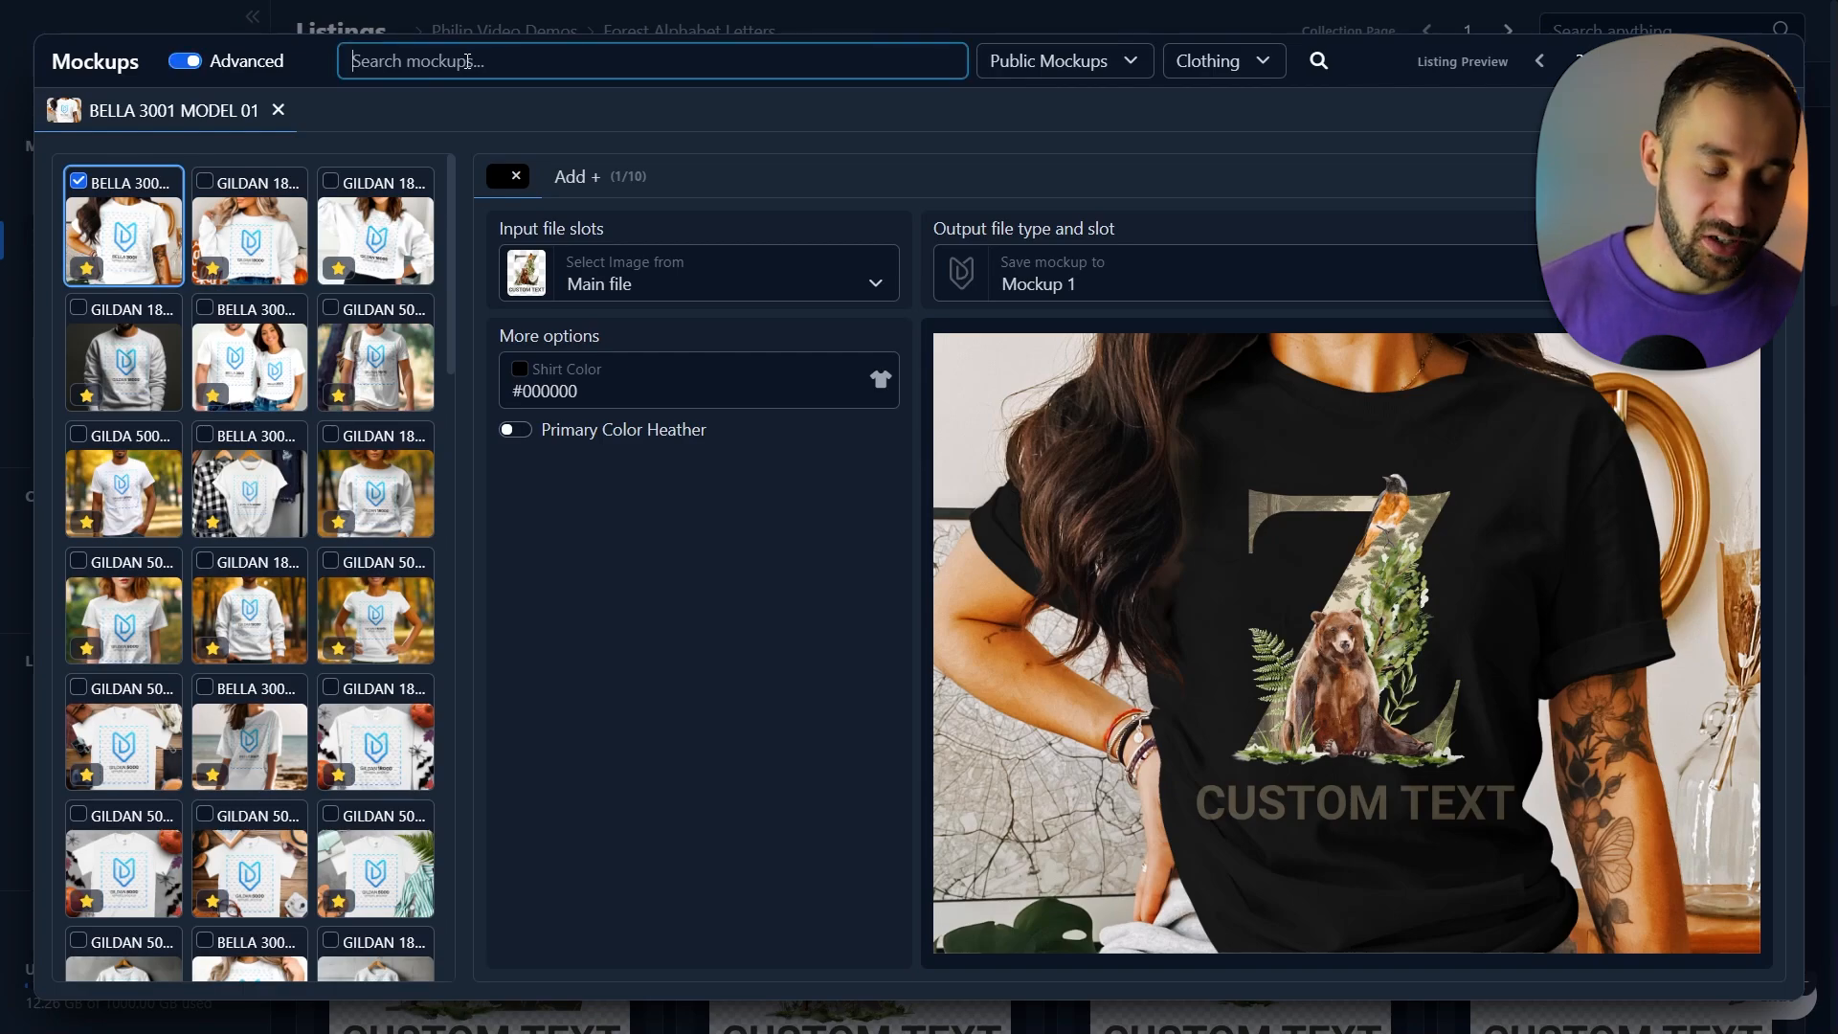
text(3001)
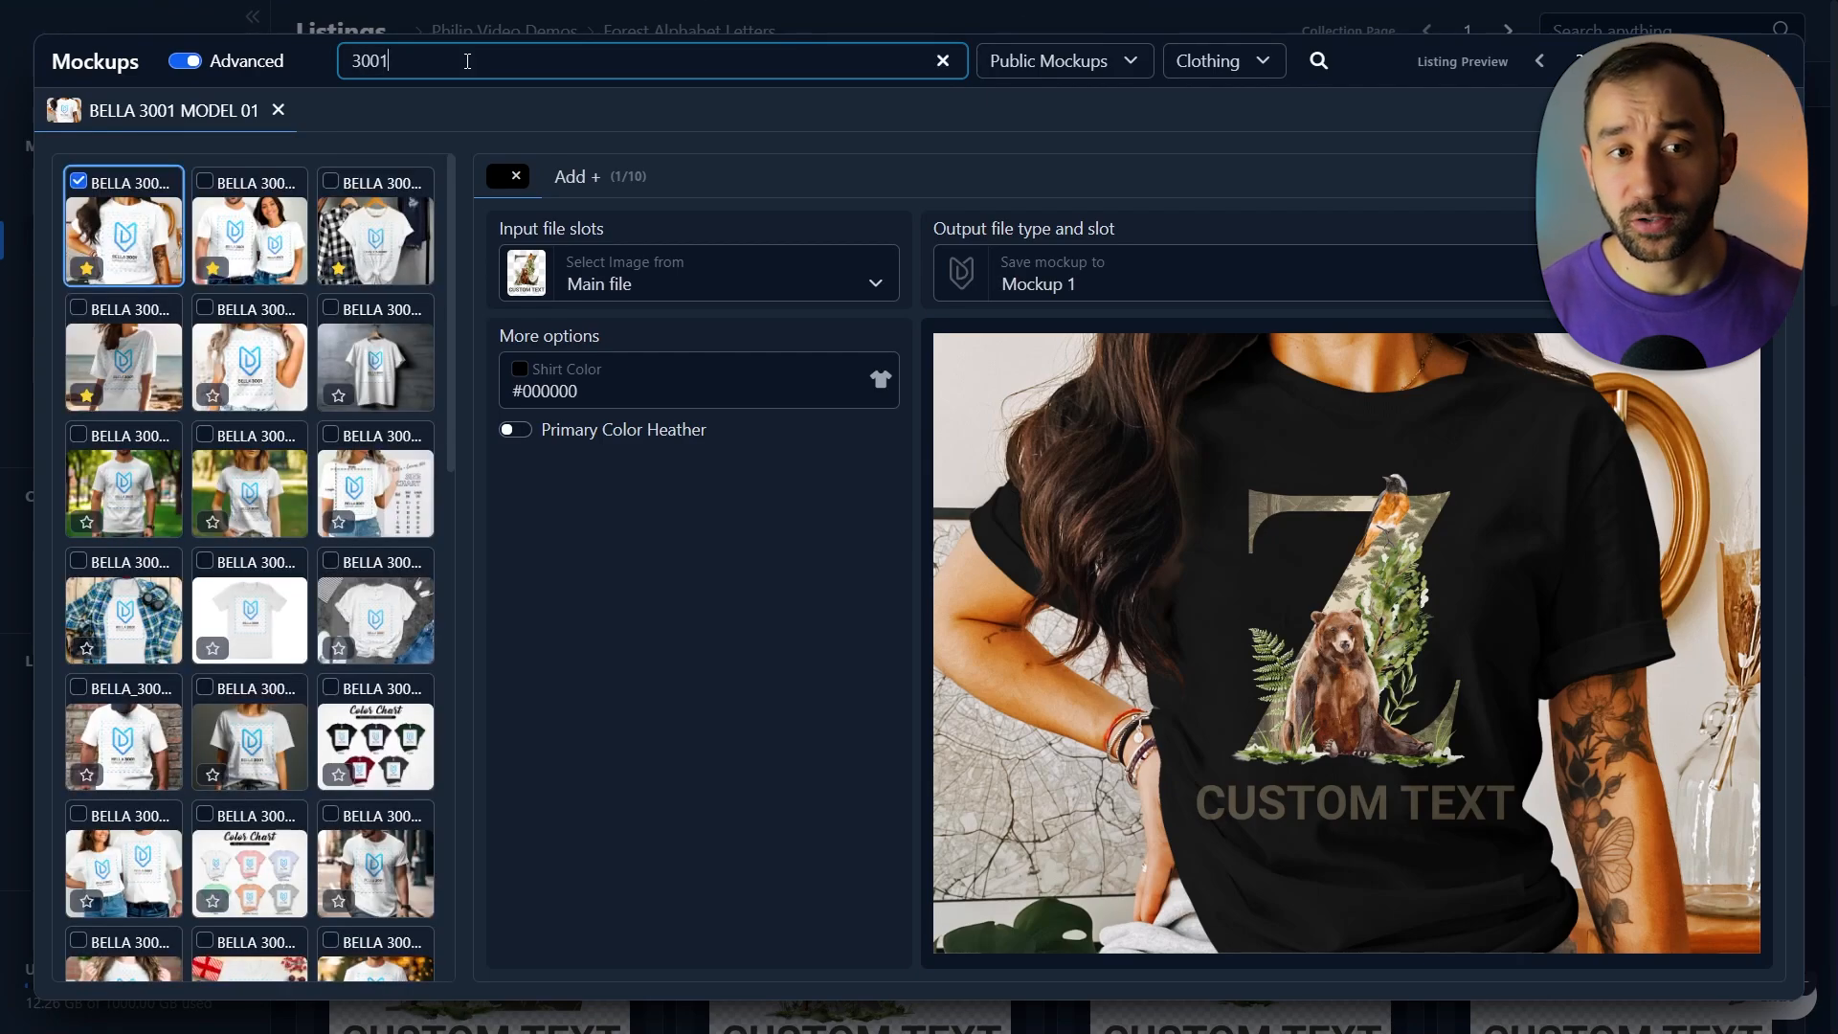
scroll(182, 278, down, 5)
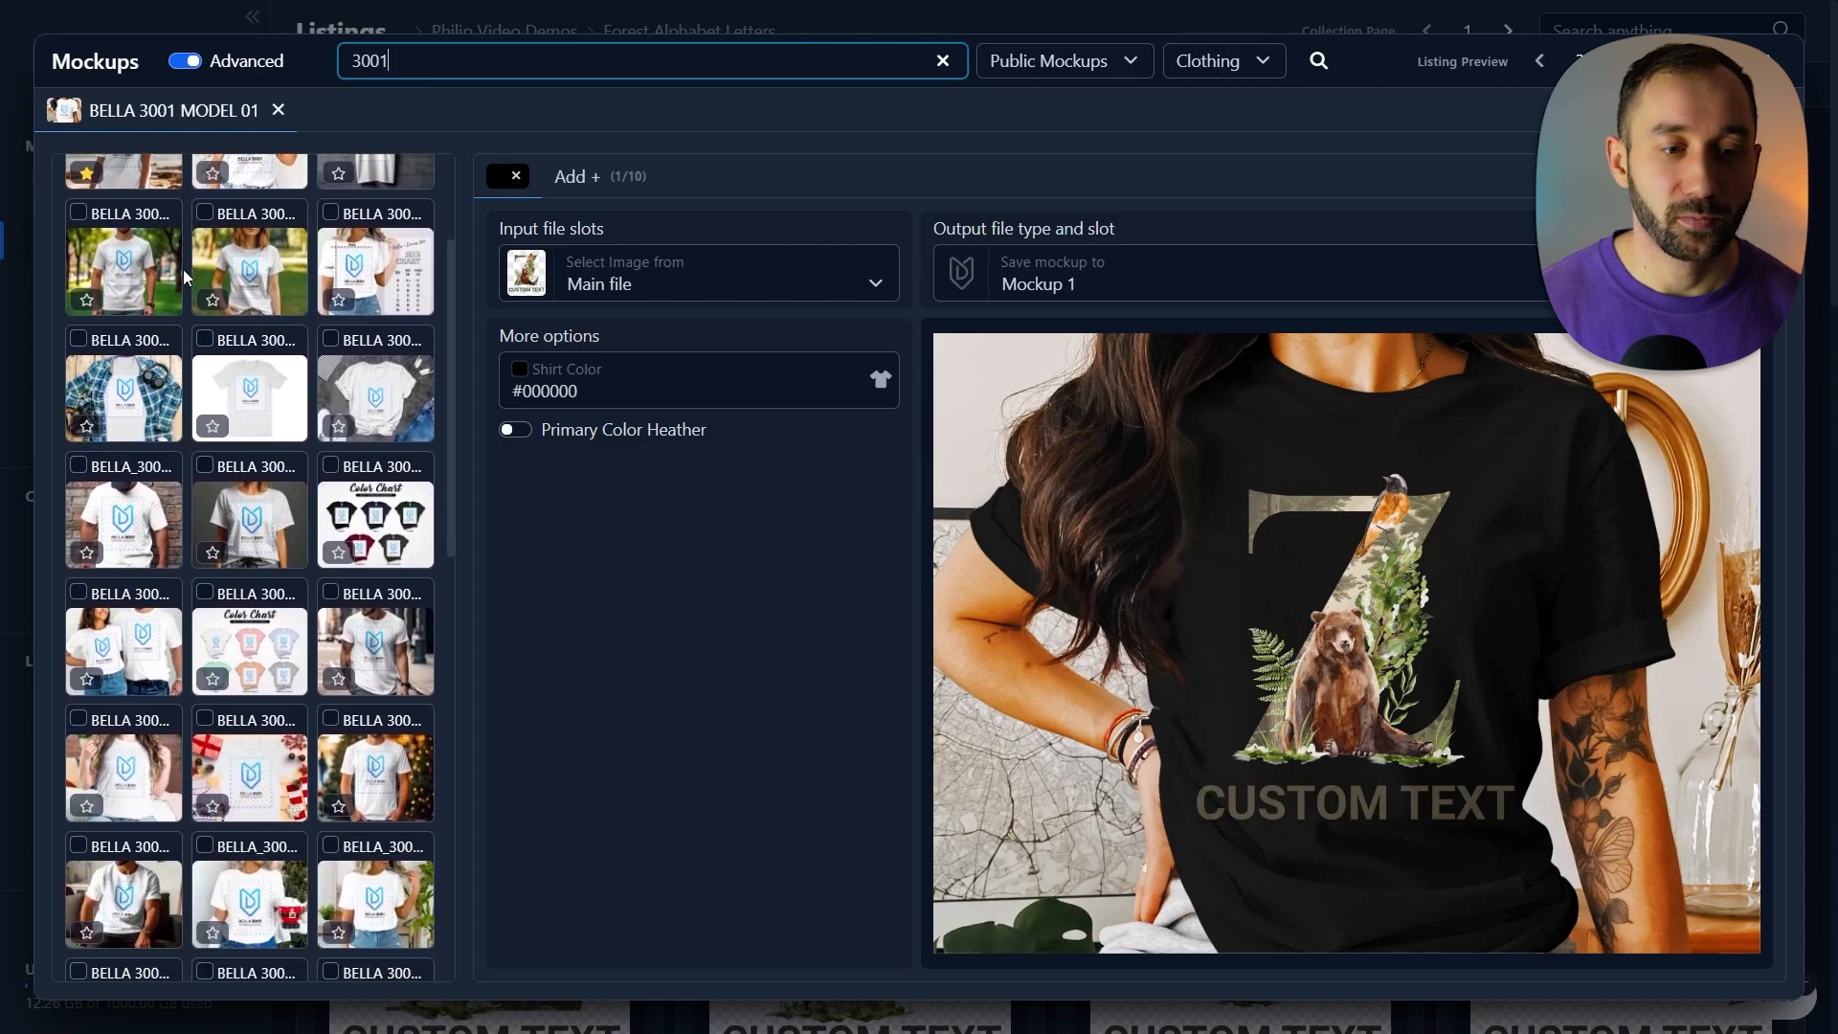
scroll(182, 277, up, 5)
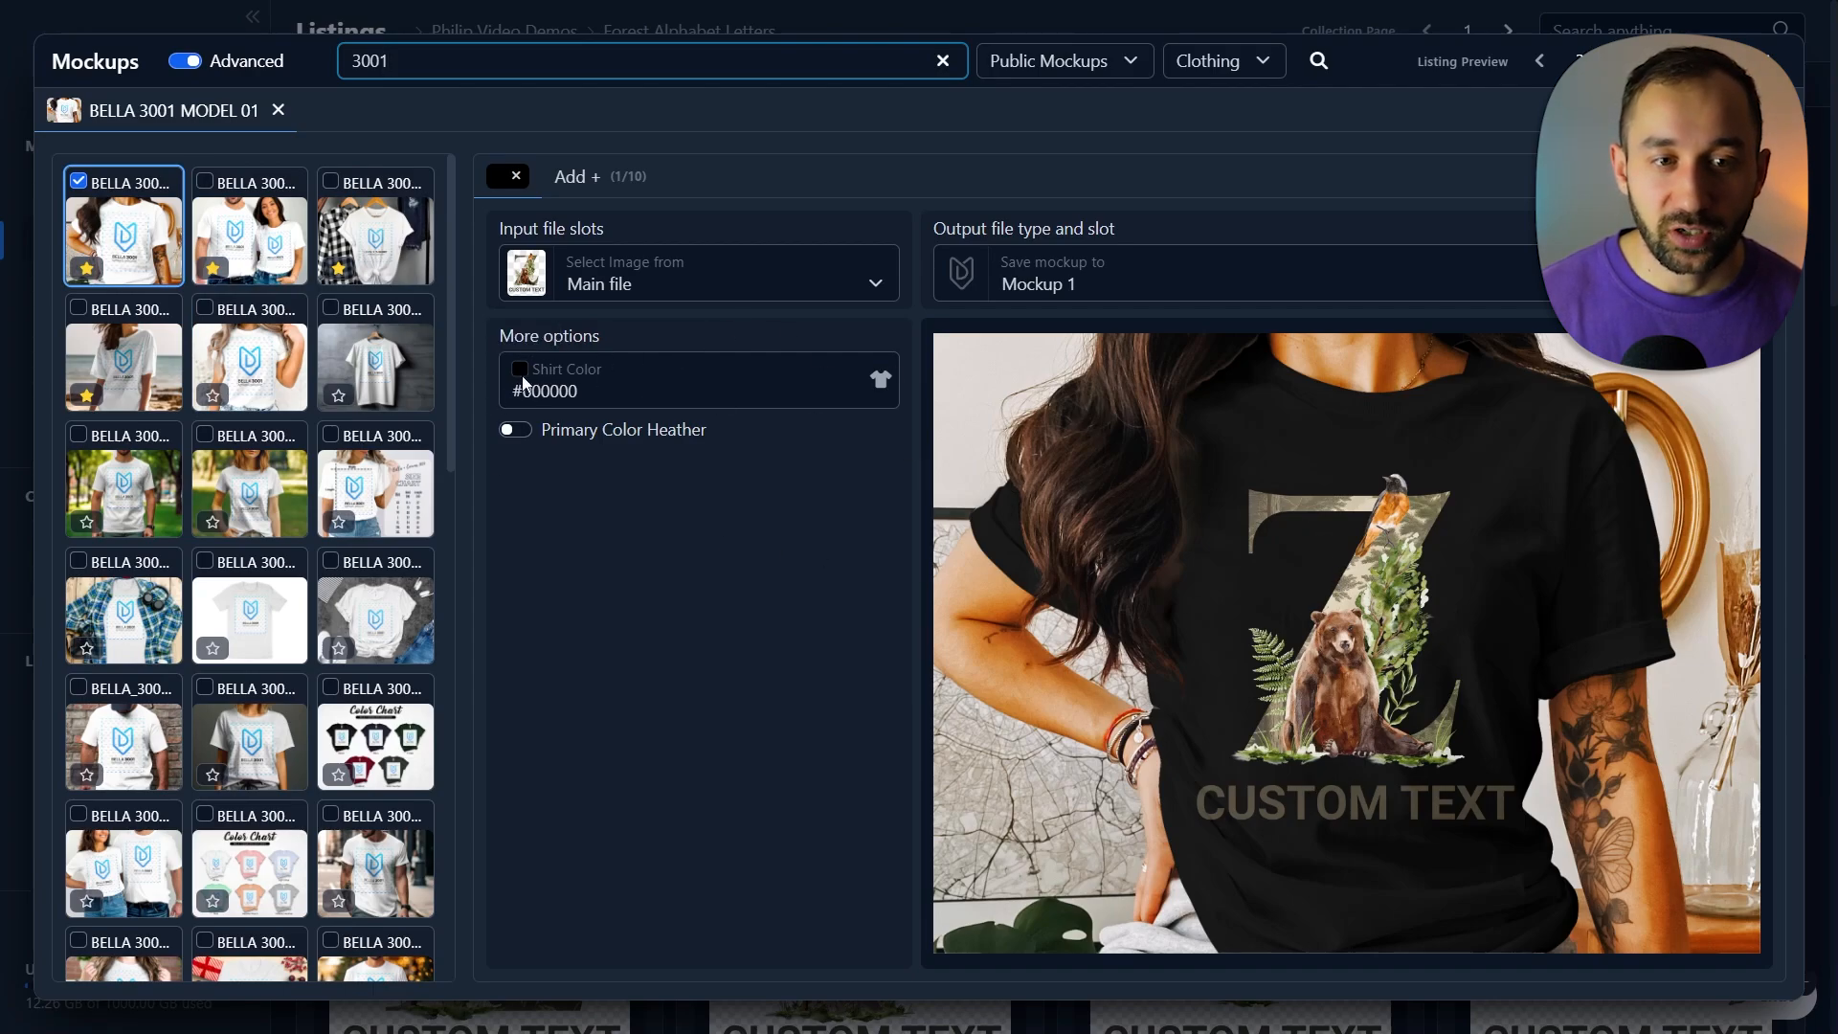
Set the shirt color of the Bella 3001 Model 01 mockup to the custom dusty rose #886363
click(521, 375)
click(613, 459)
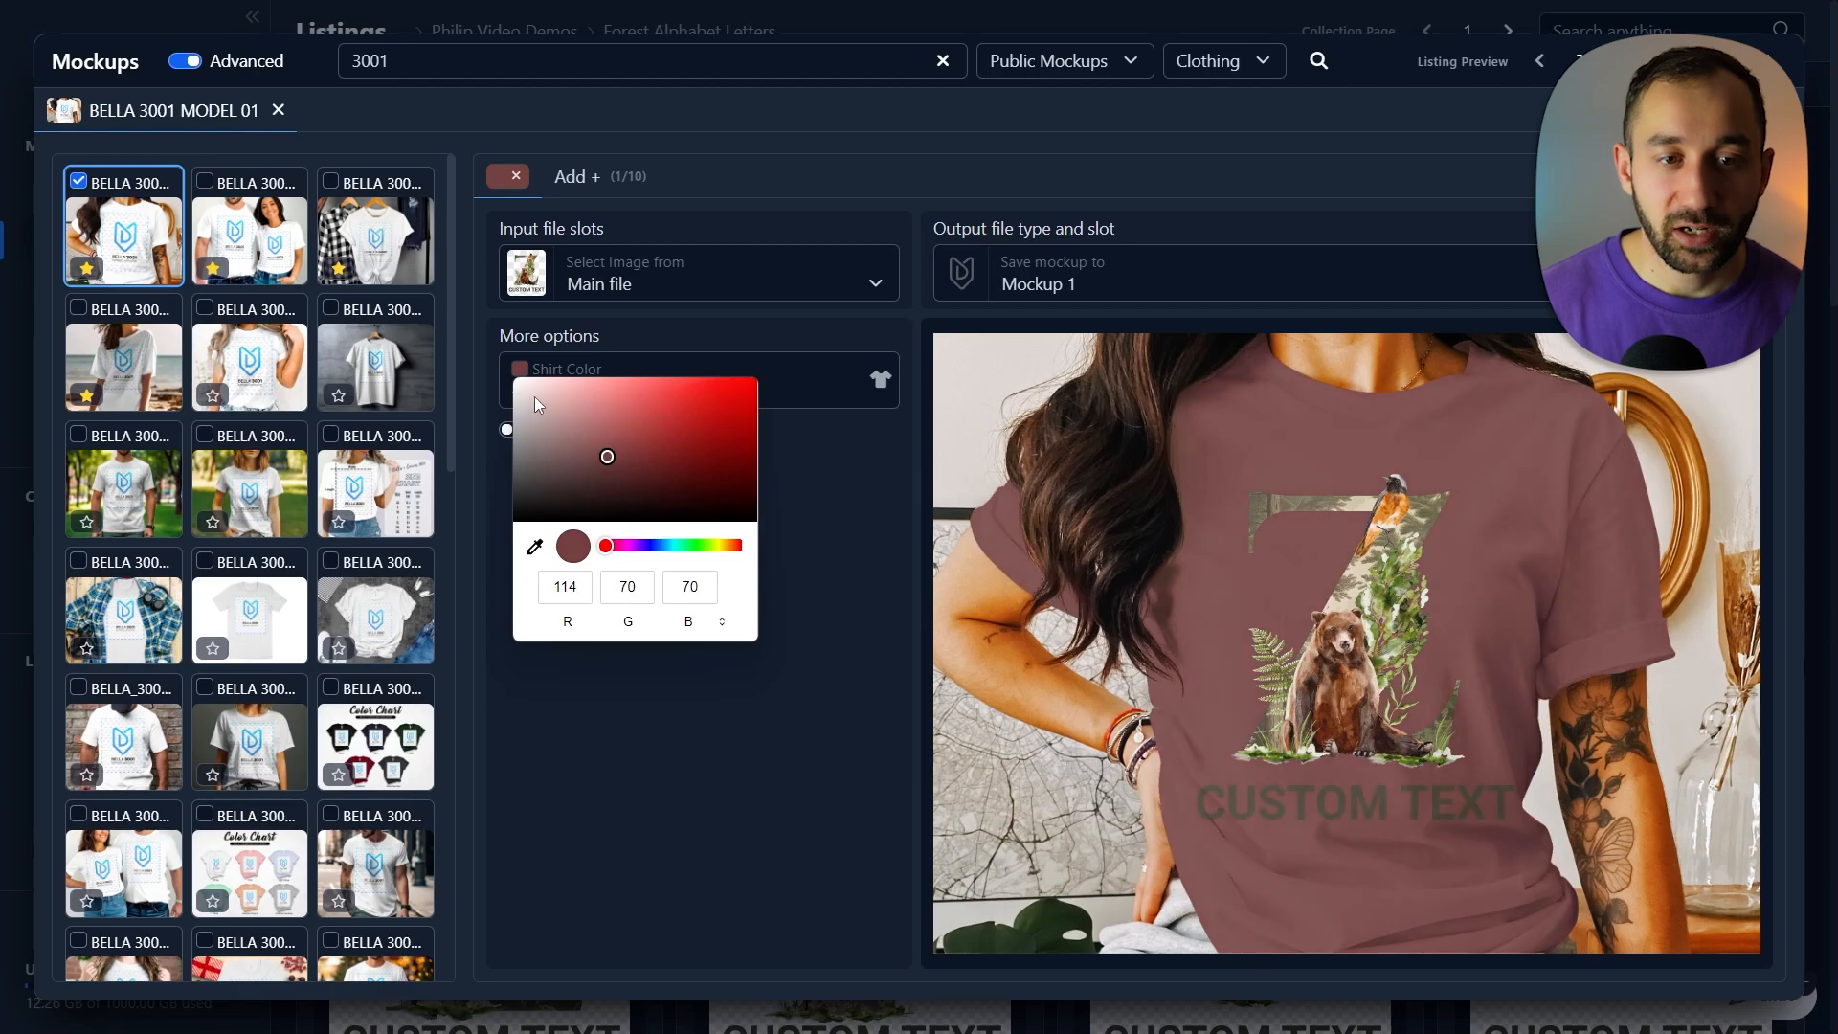
click(856, 403)
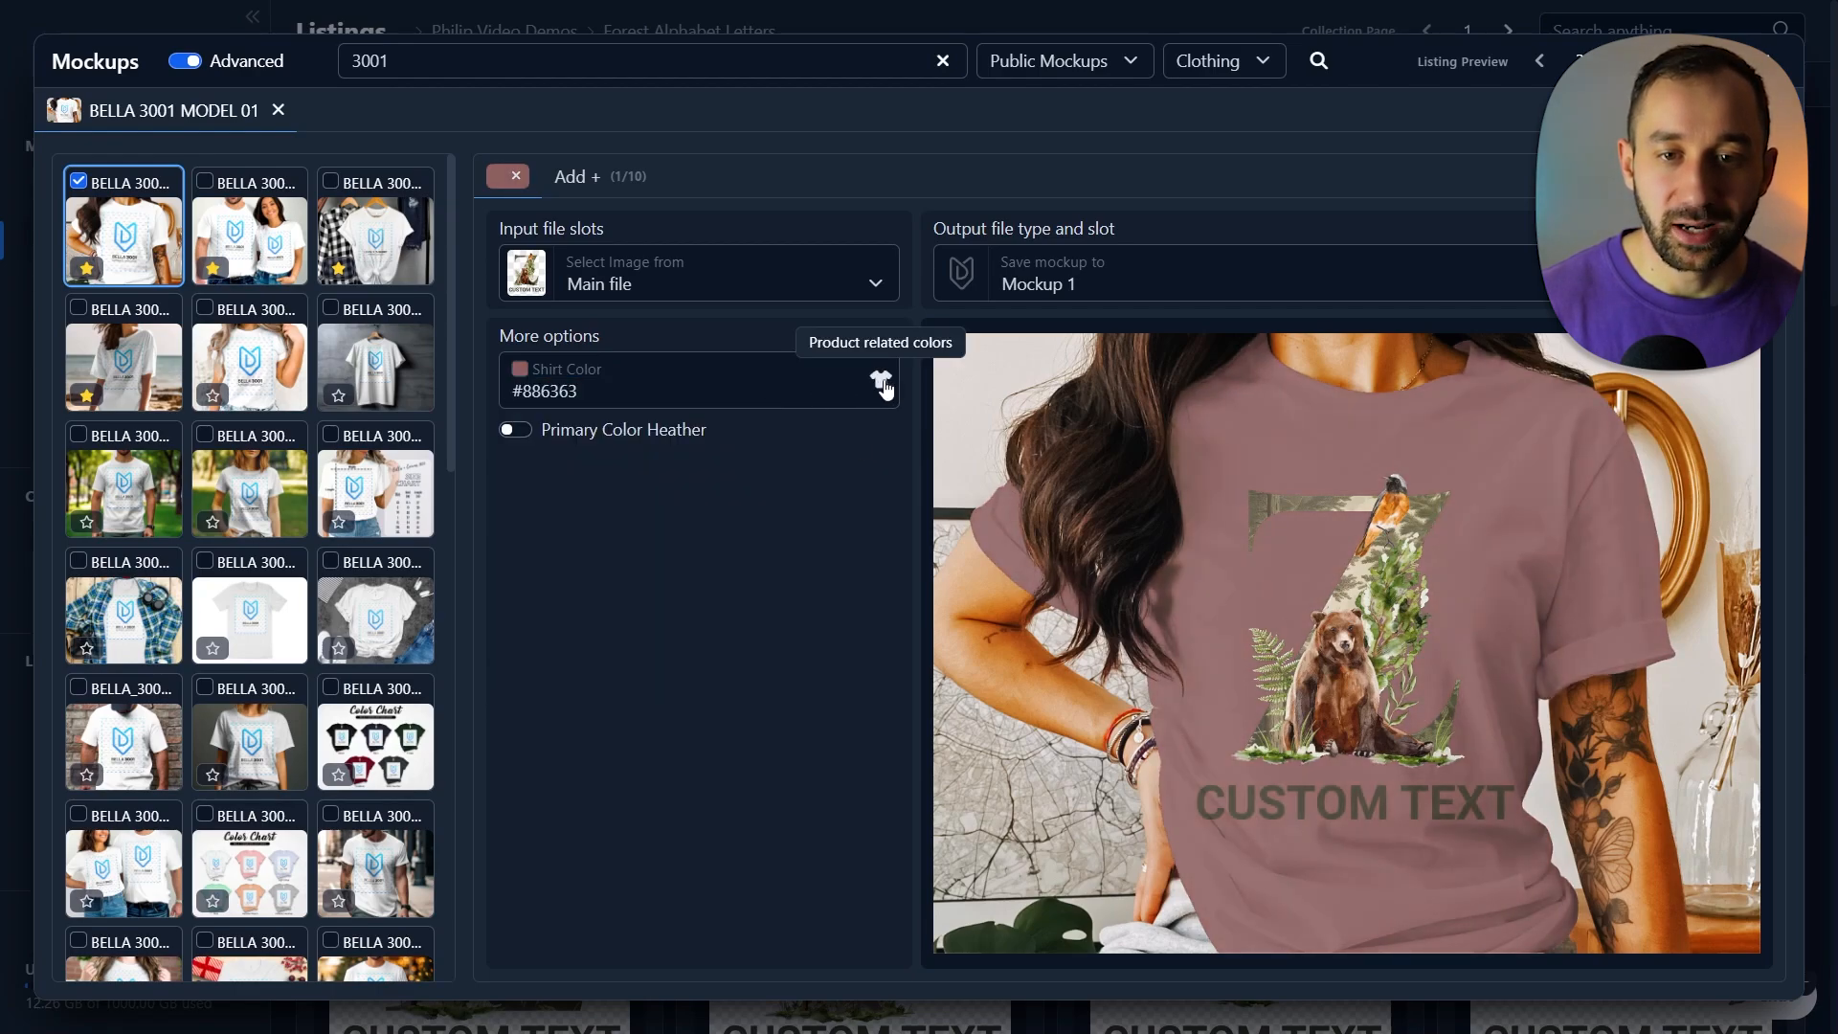
Change the Model 01 mockup's shirt color to the product color MyDesigns / Athletic Heather and enable Primary Color Heather
click(881, 381)
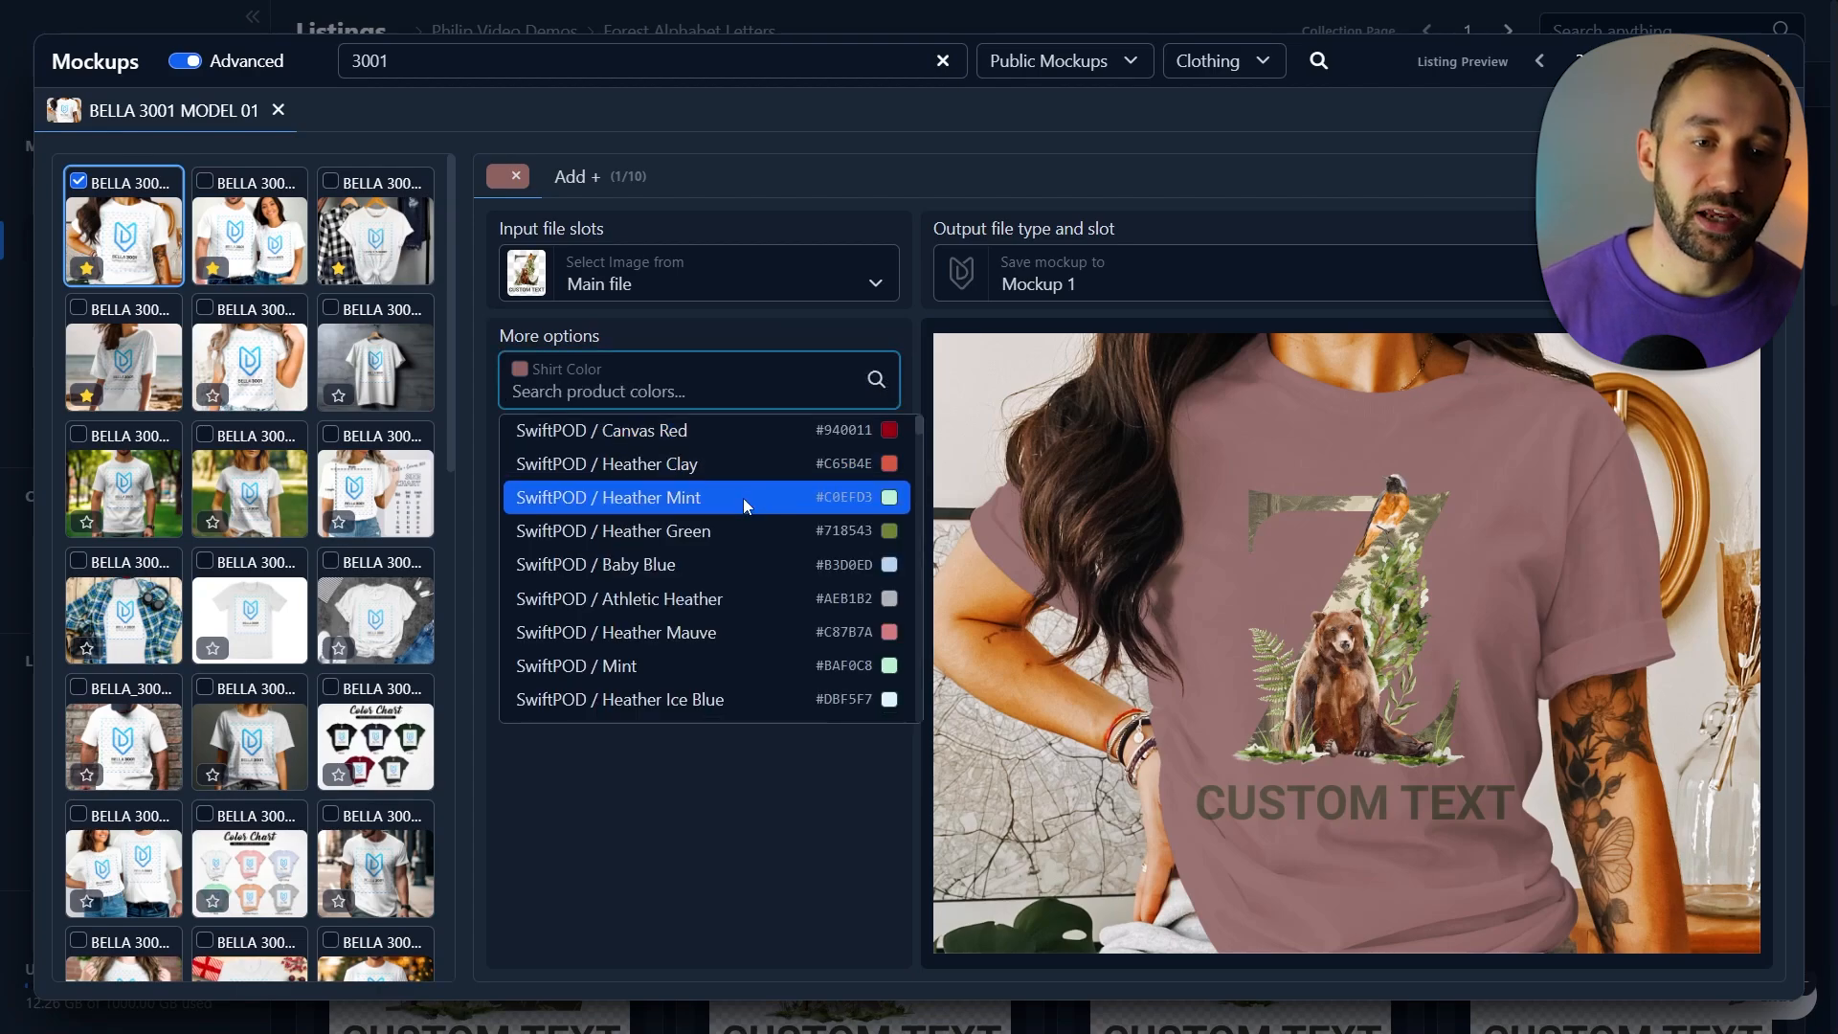
scroll(743, 498, down, 5)
scroll(734, 494, down, 10)
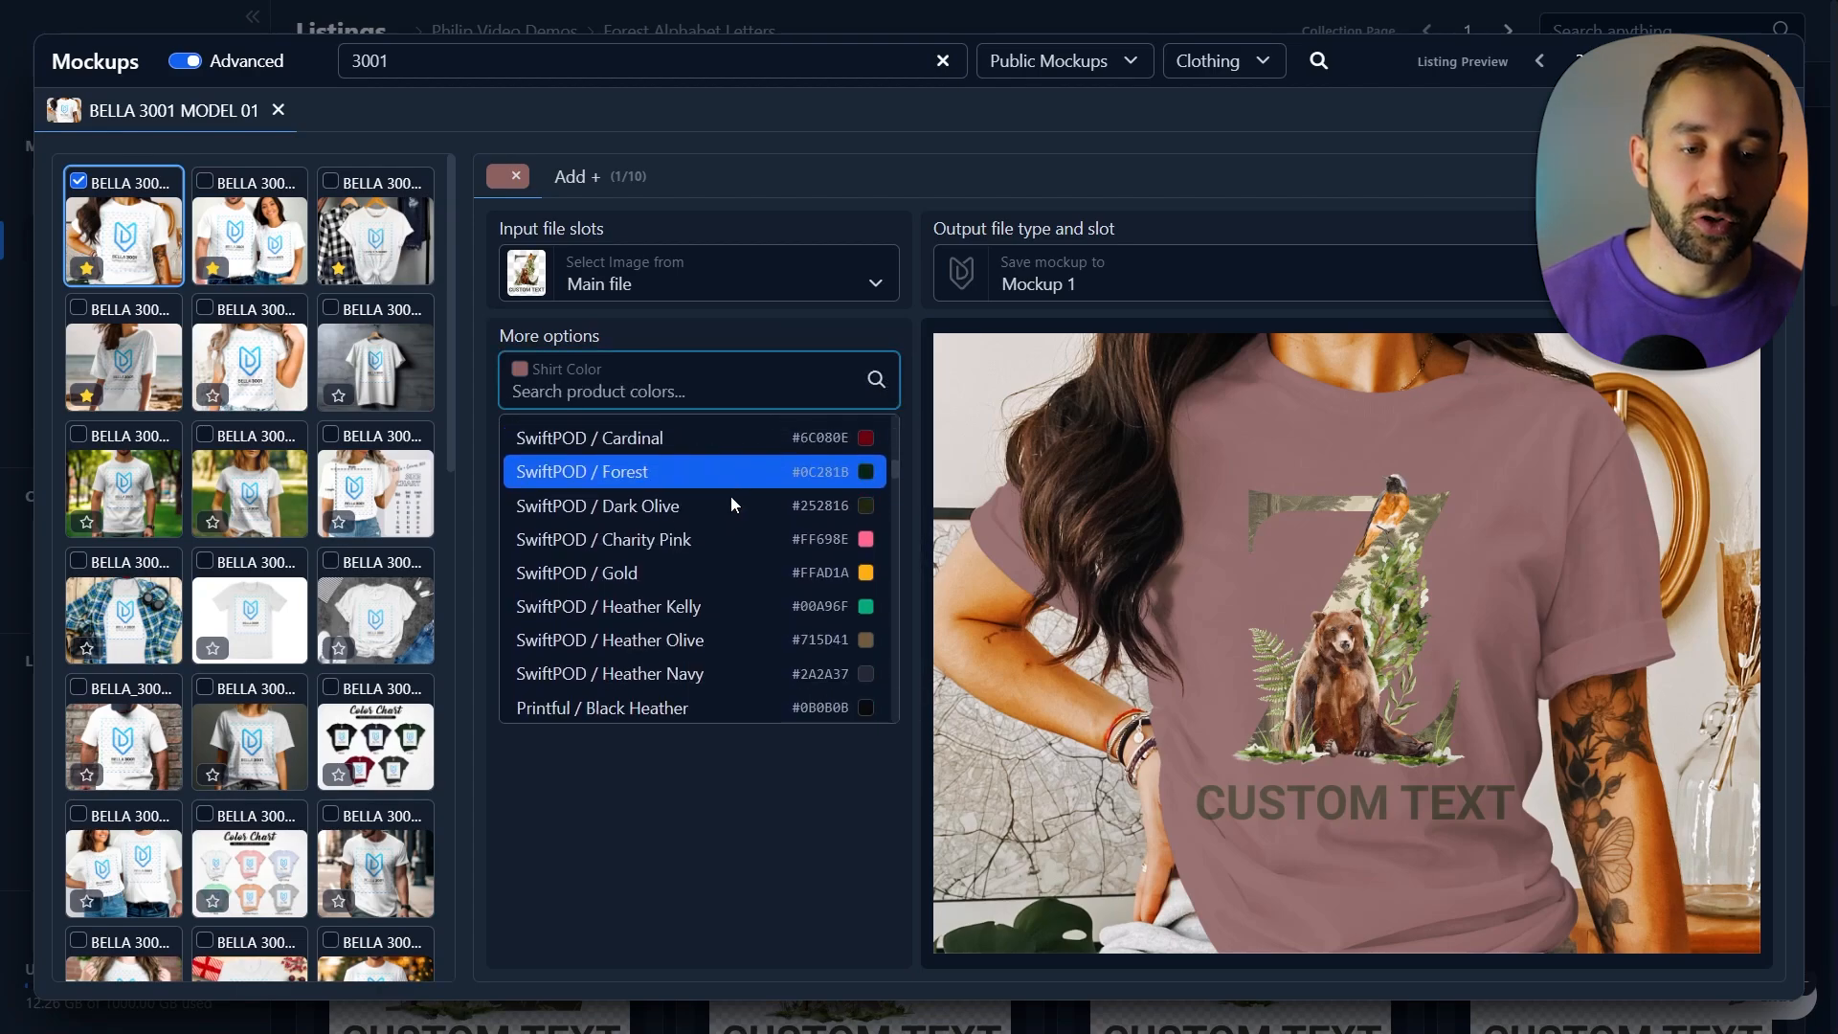
scroll(734, 500, down, 3)
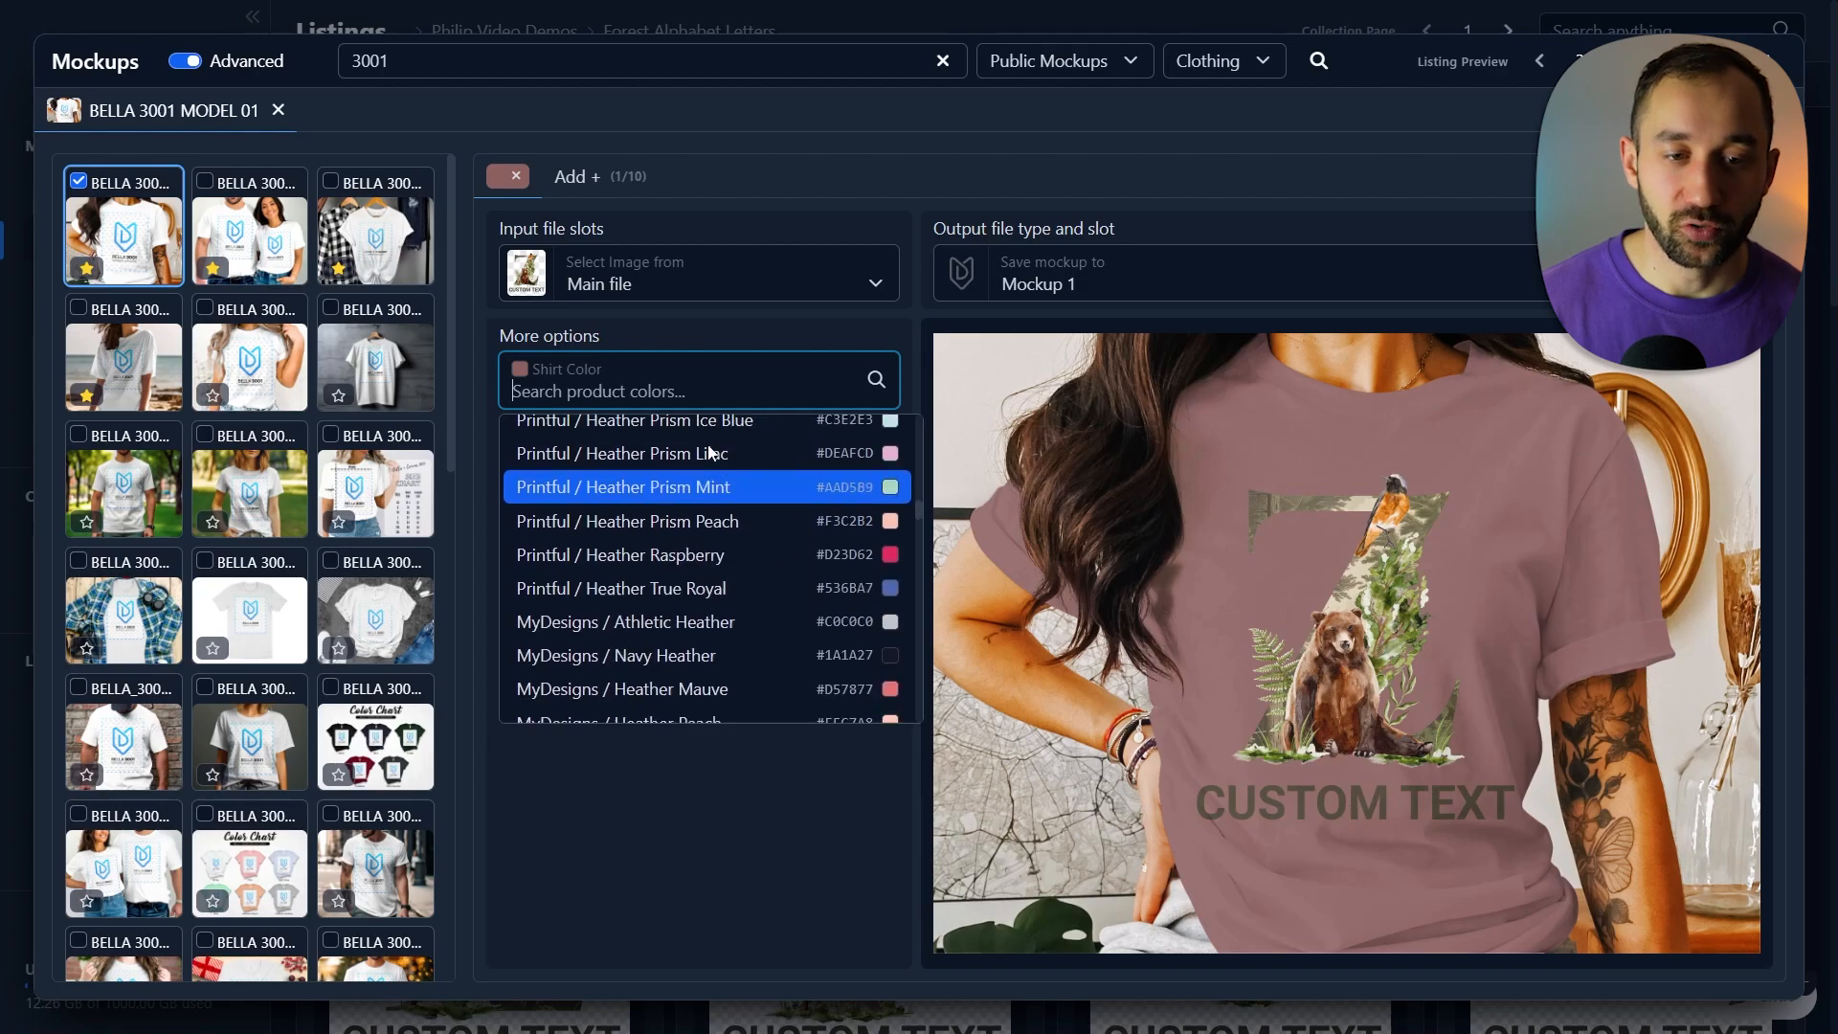
text(mydesigns)
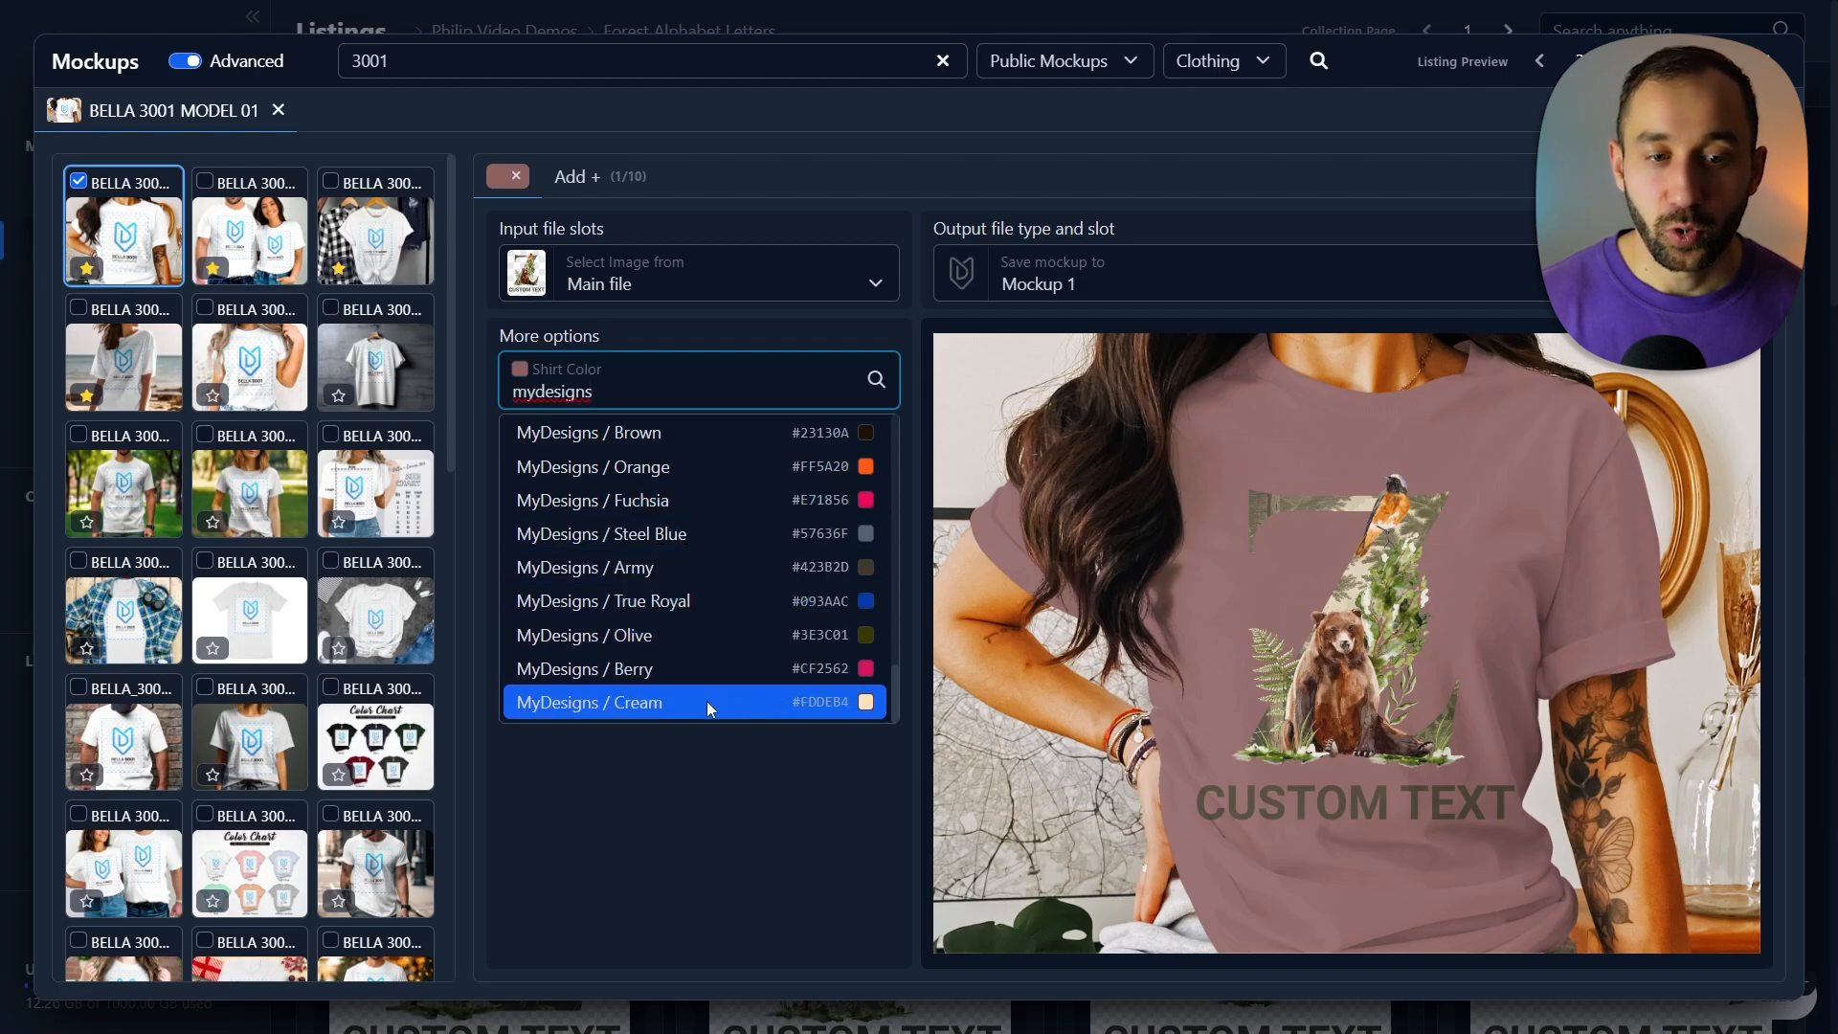
scroll(671, 546, up, 6)
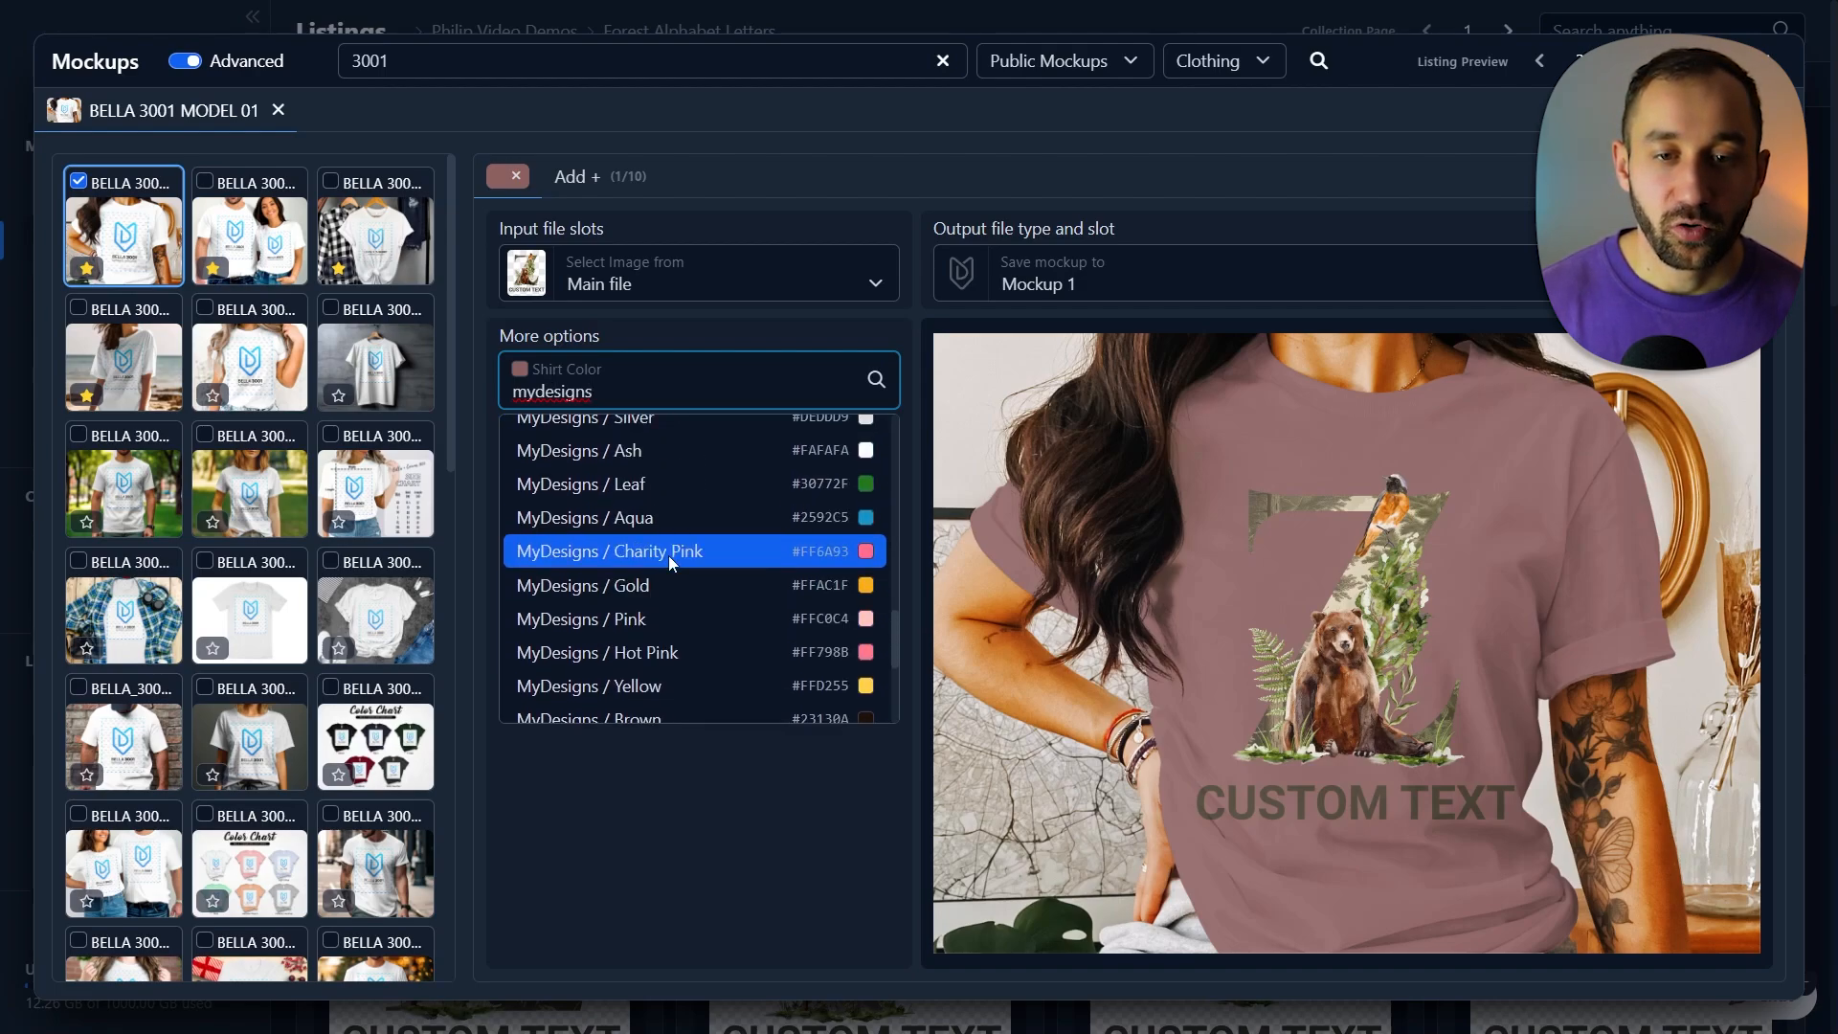
scroll(674, 566, up, 1)
scroll(681, 570, up, 10)
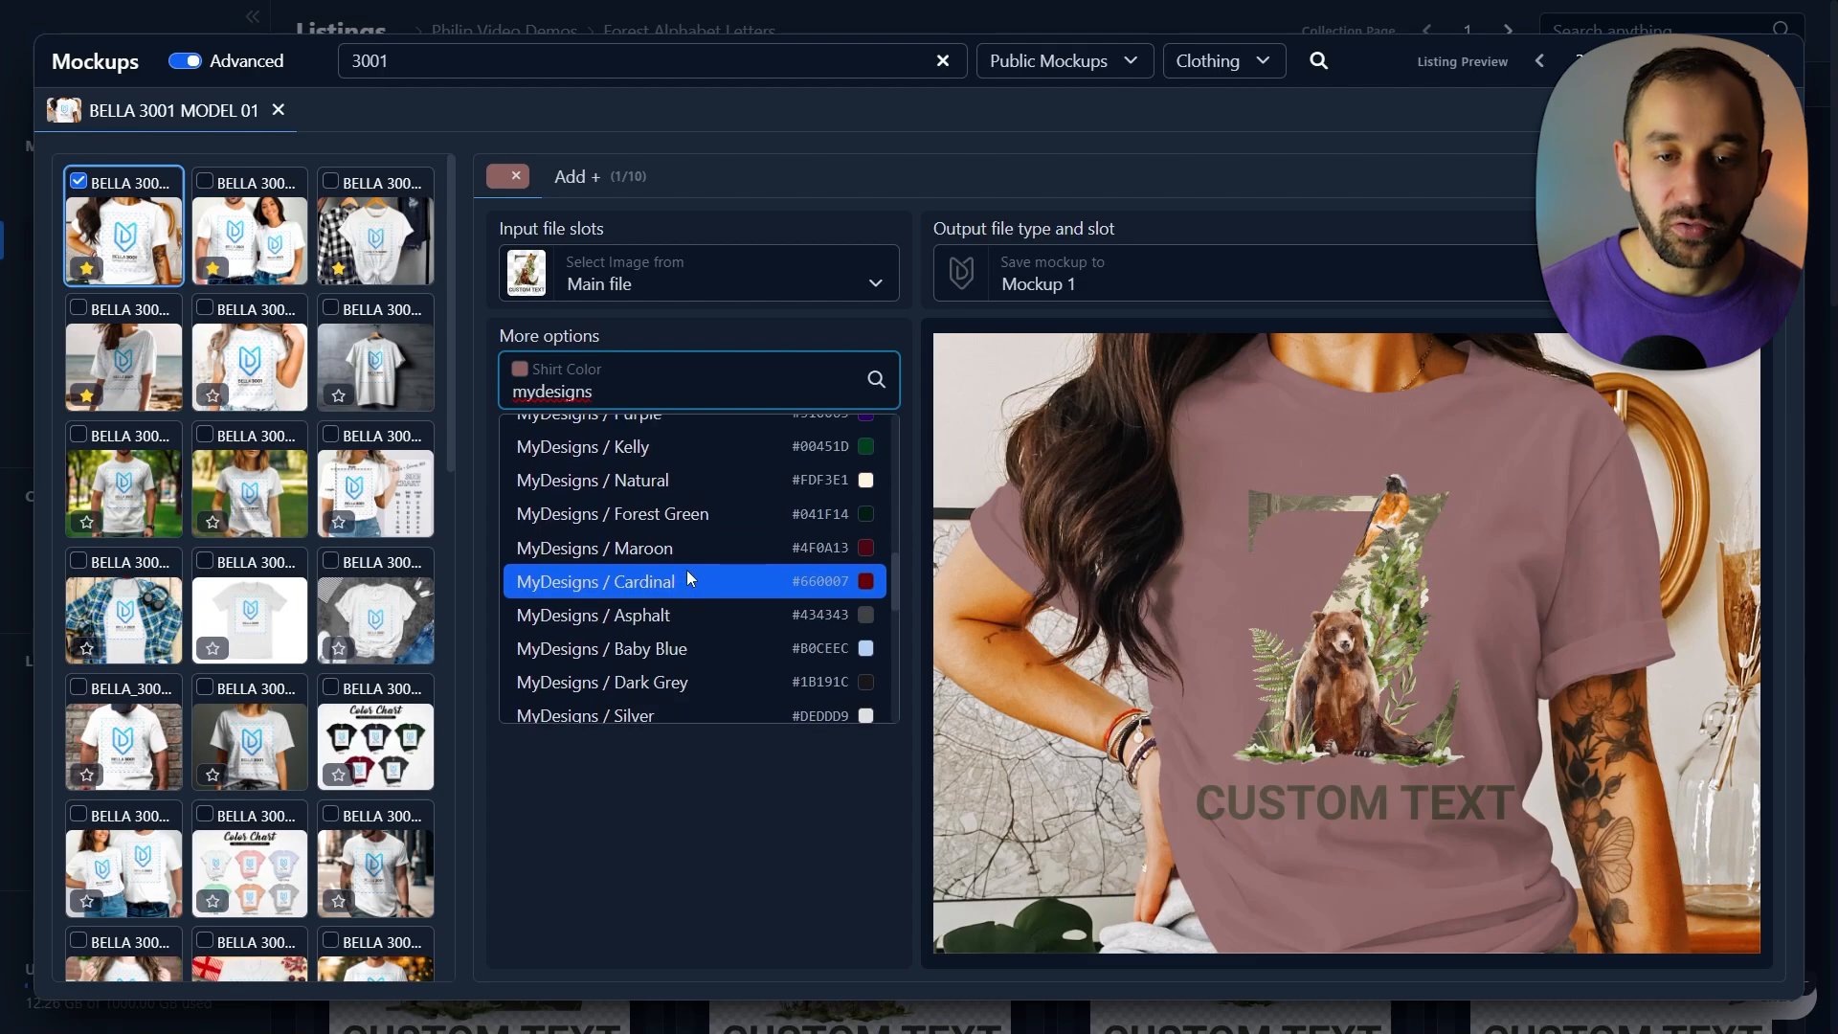
scroll(686, 572, down, 3)
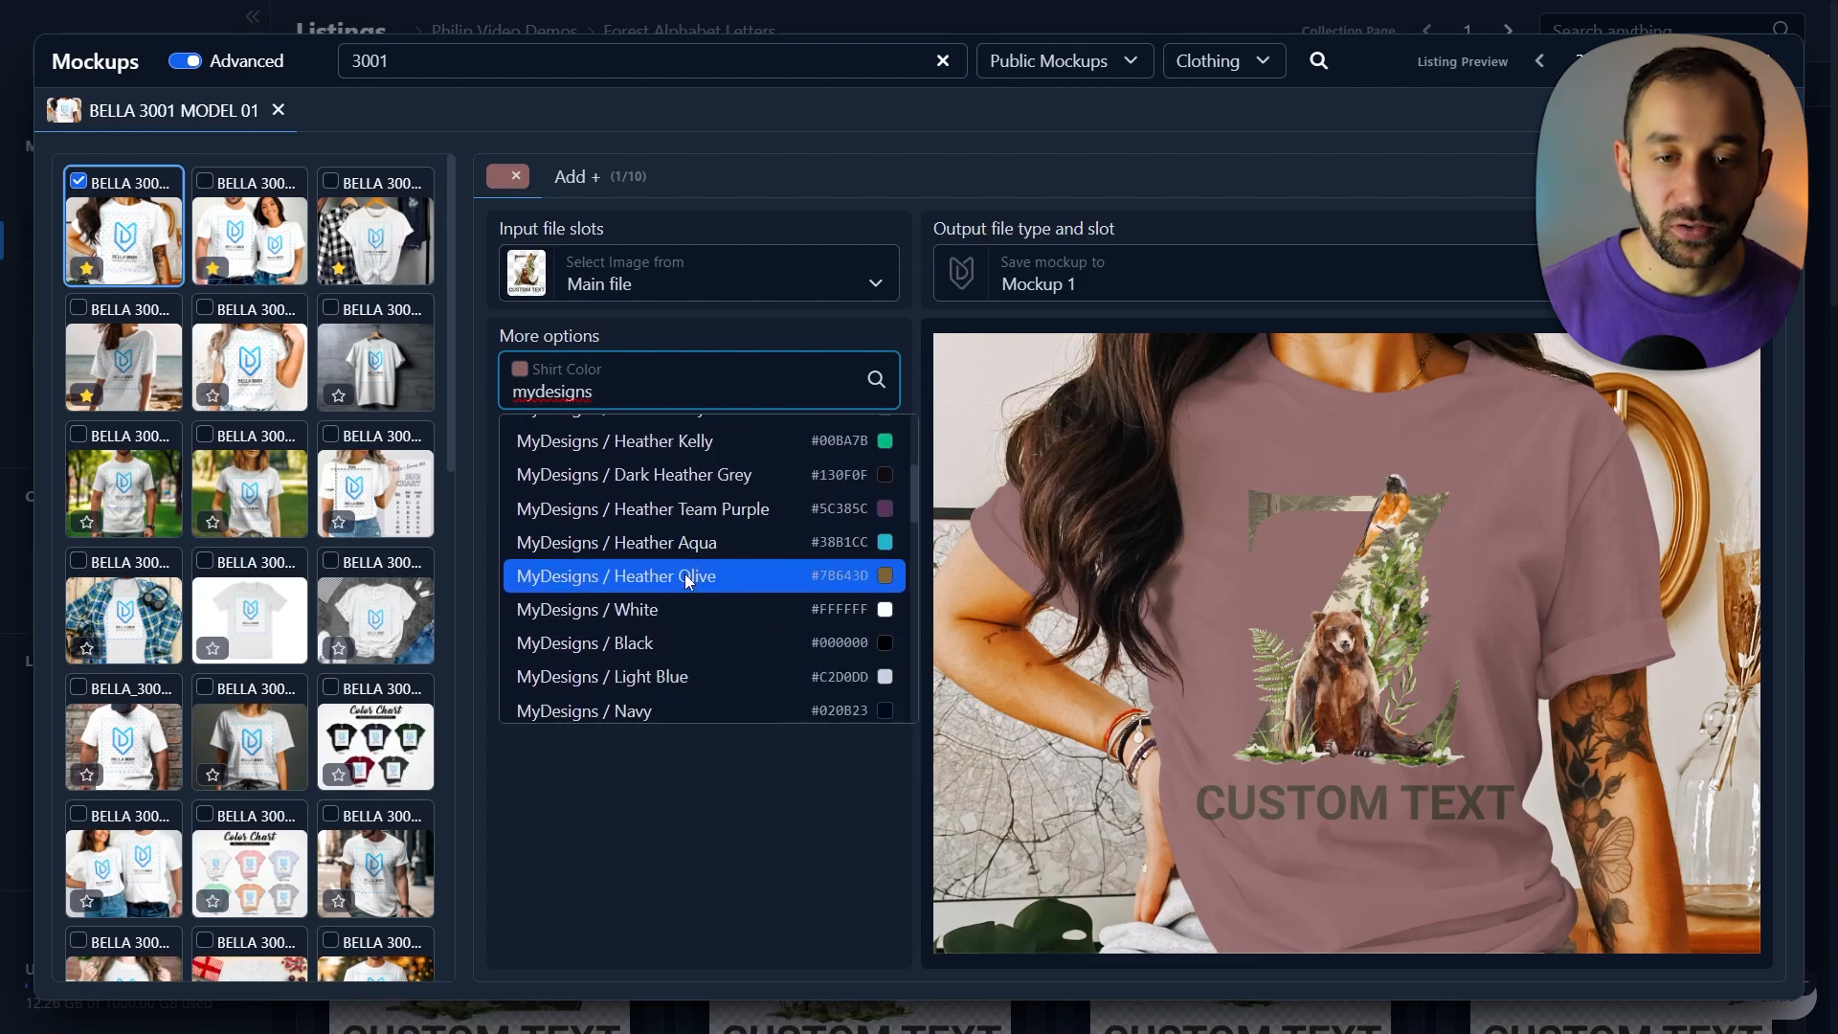
scroll(613, 479, up, 8)
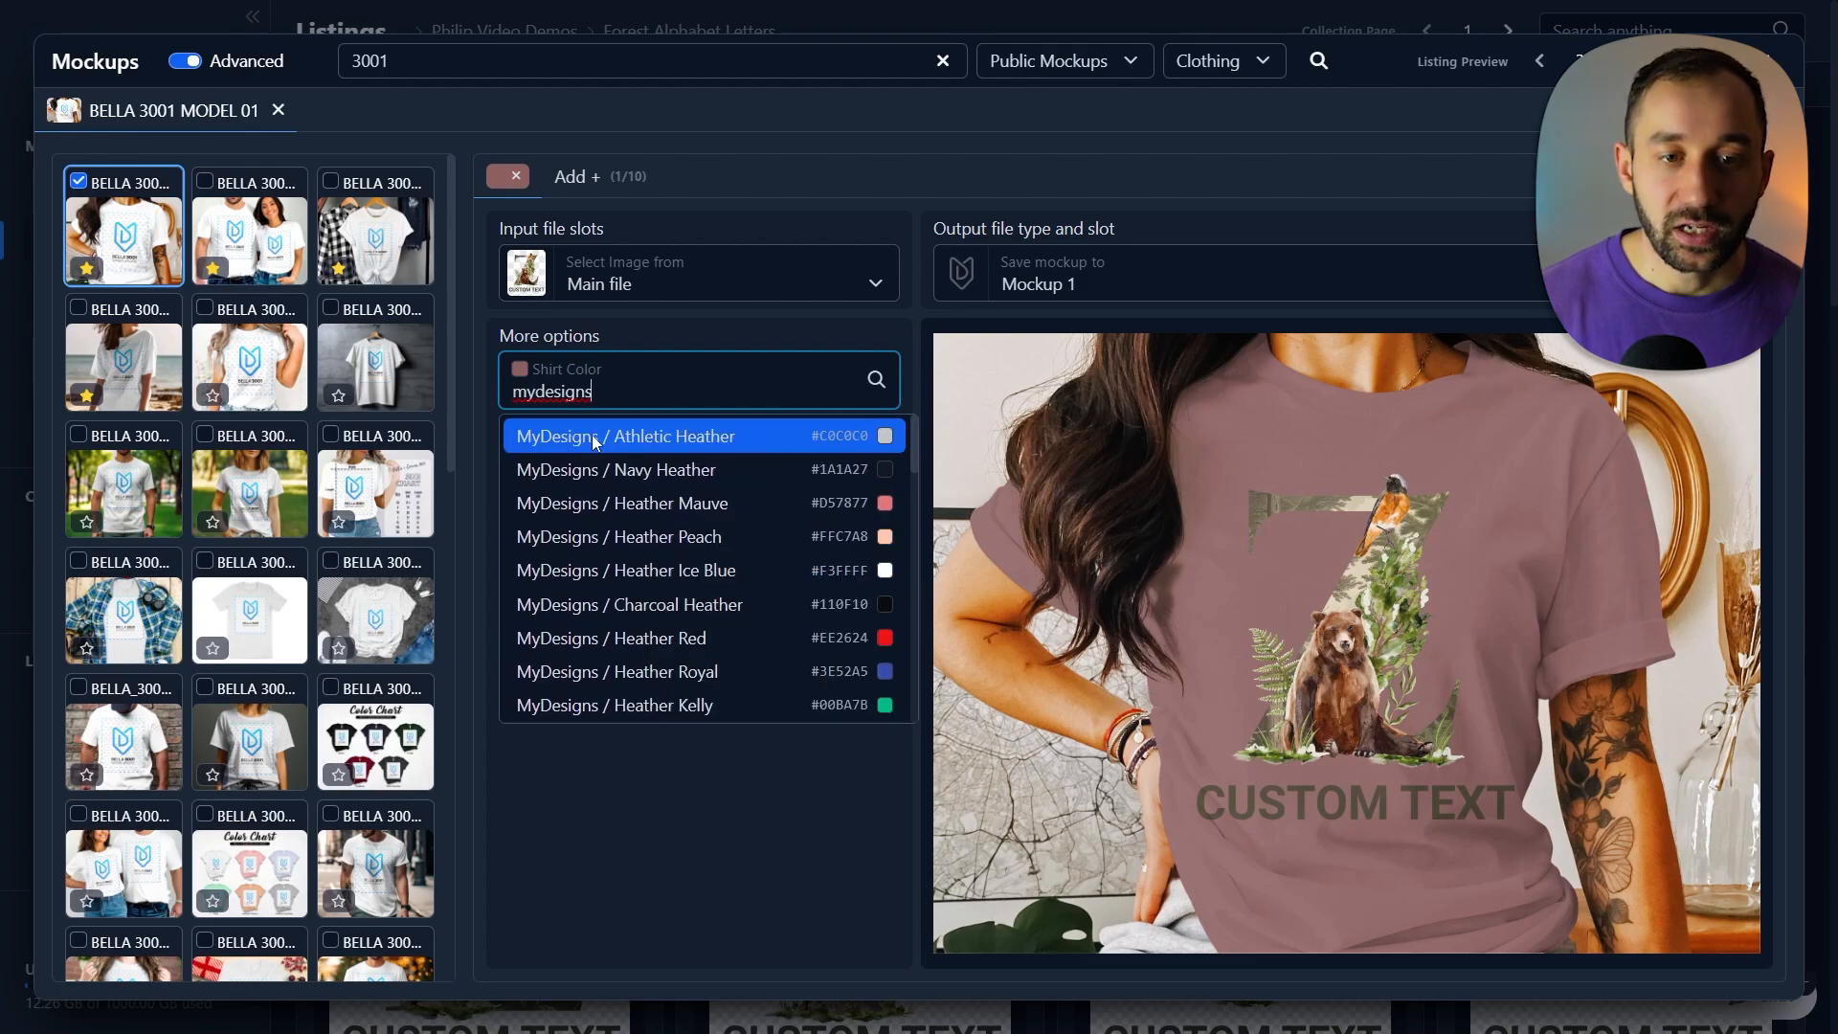
click(732, 440)
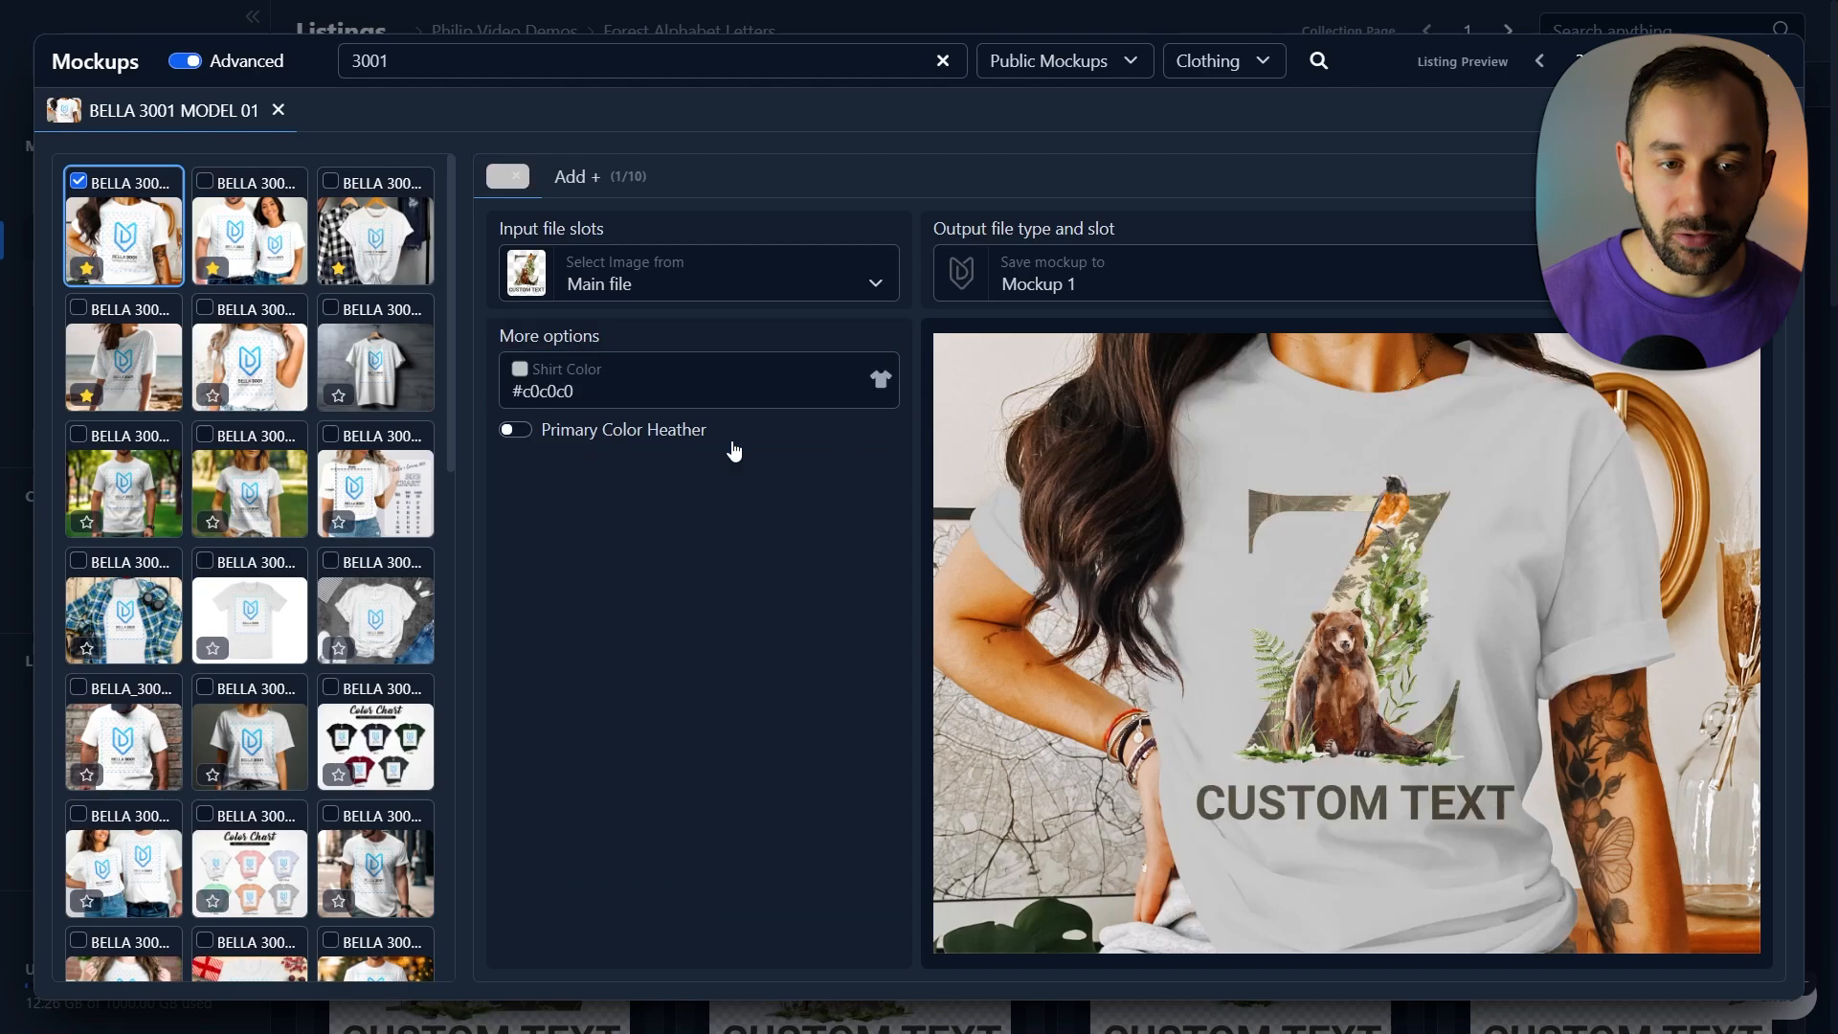
click(517, 431)
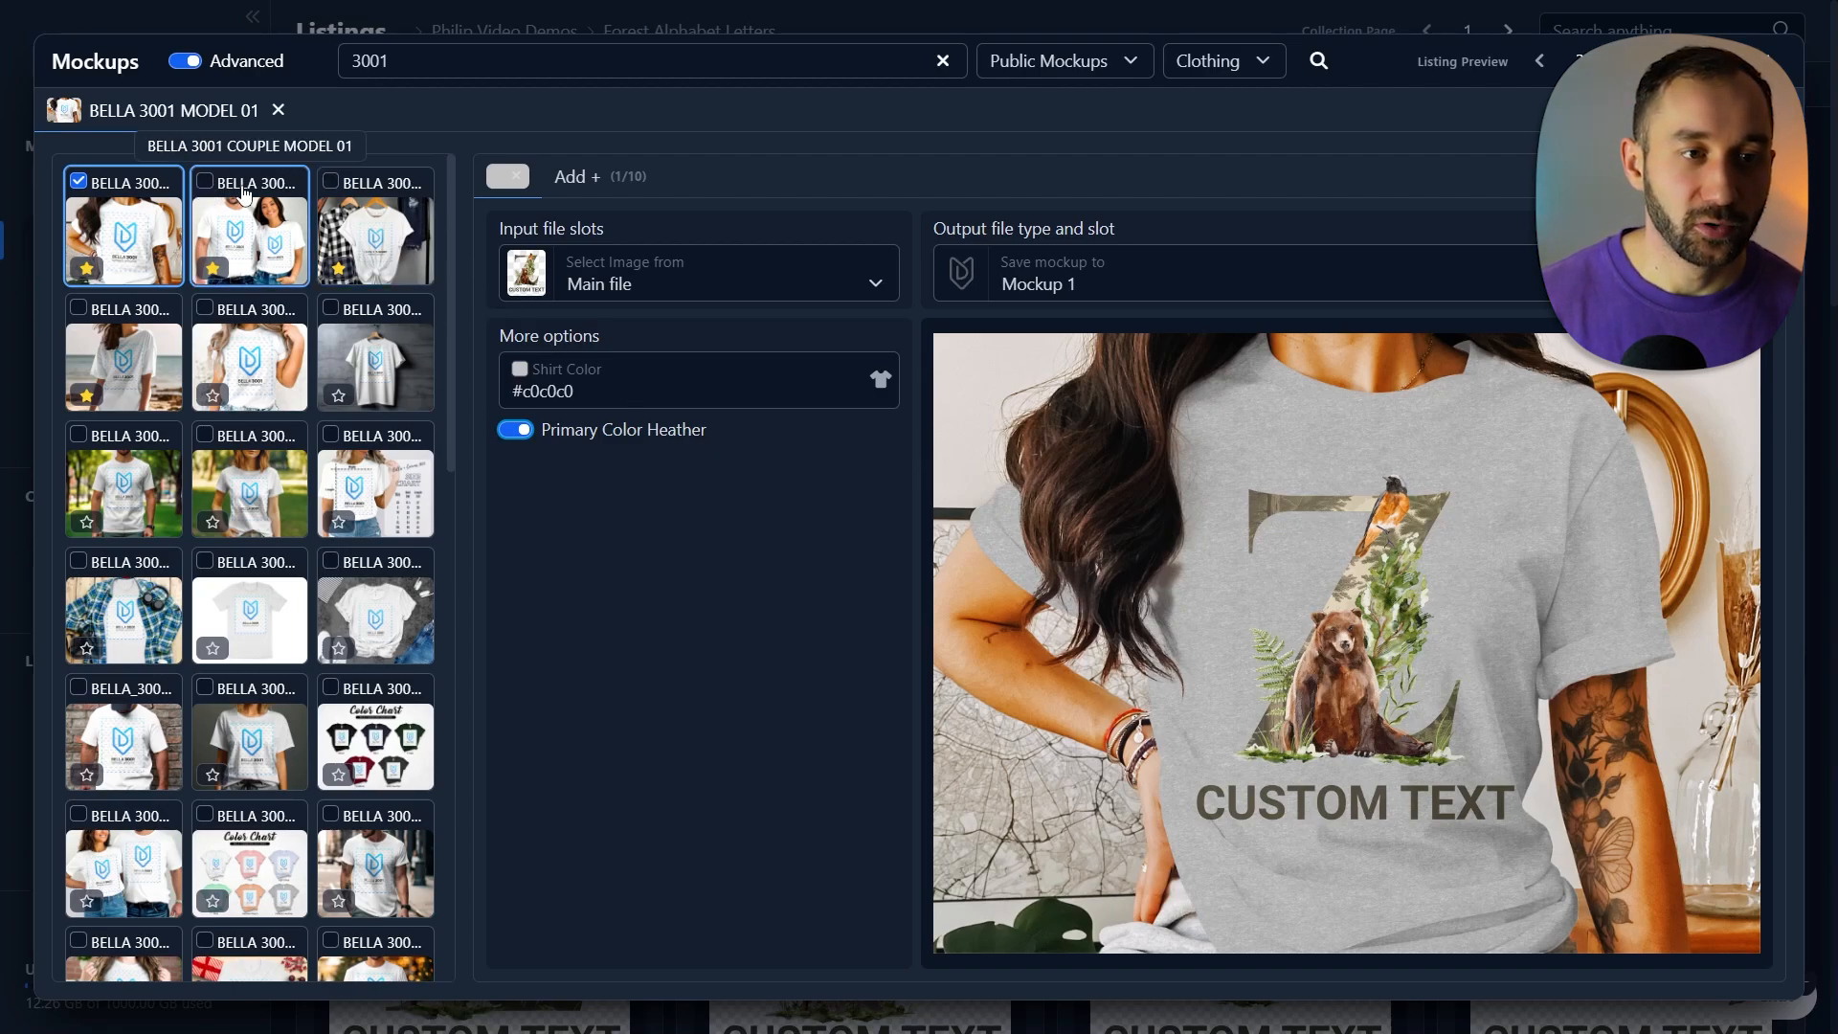
Add the Bella 3001 Couple Model 01 mockup with the MyDesigns / Natural shirt color and generate its preview
click(204, 185)
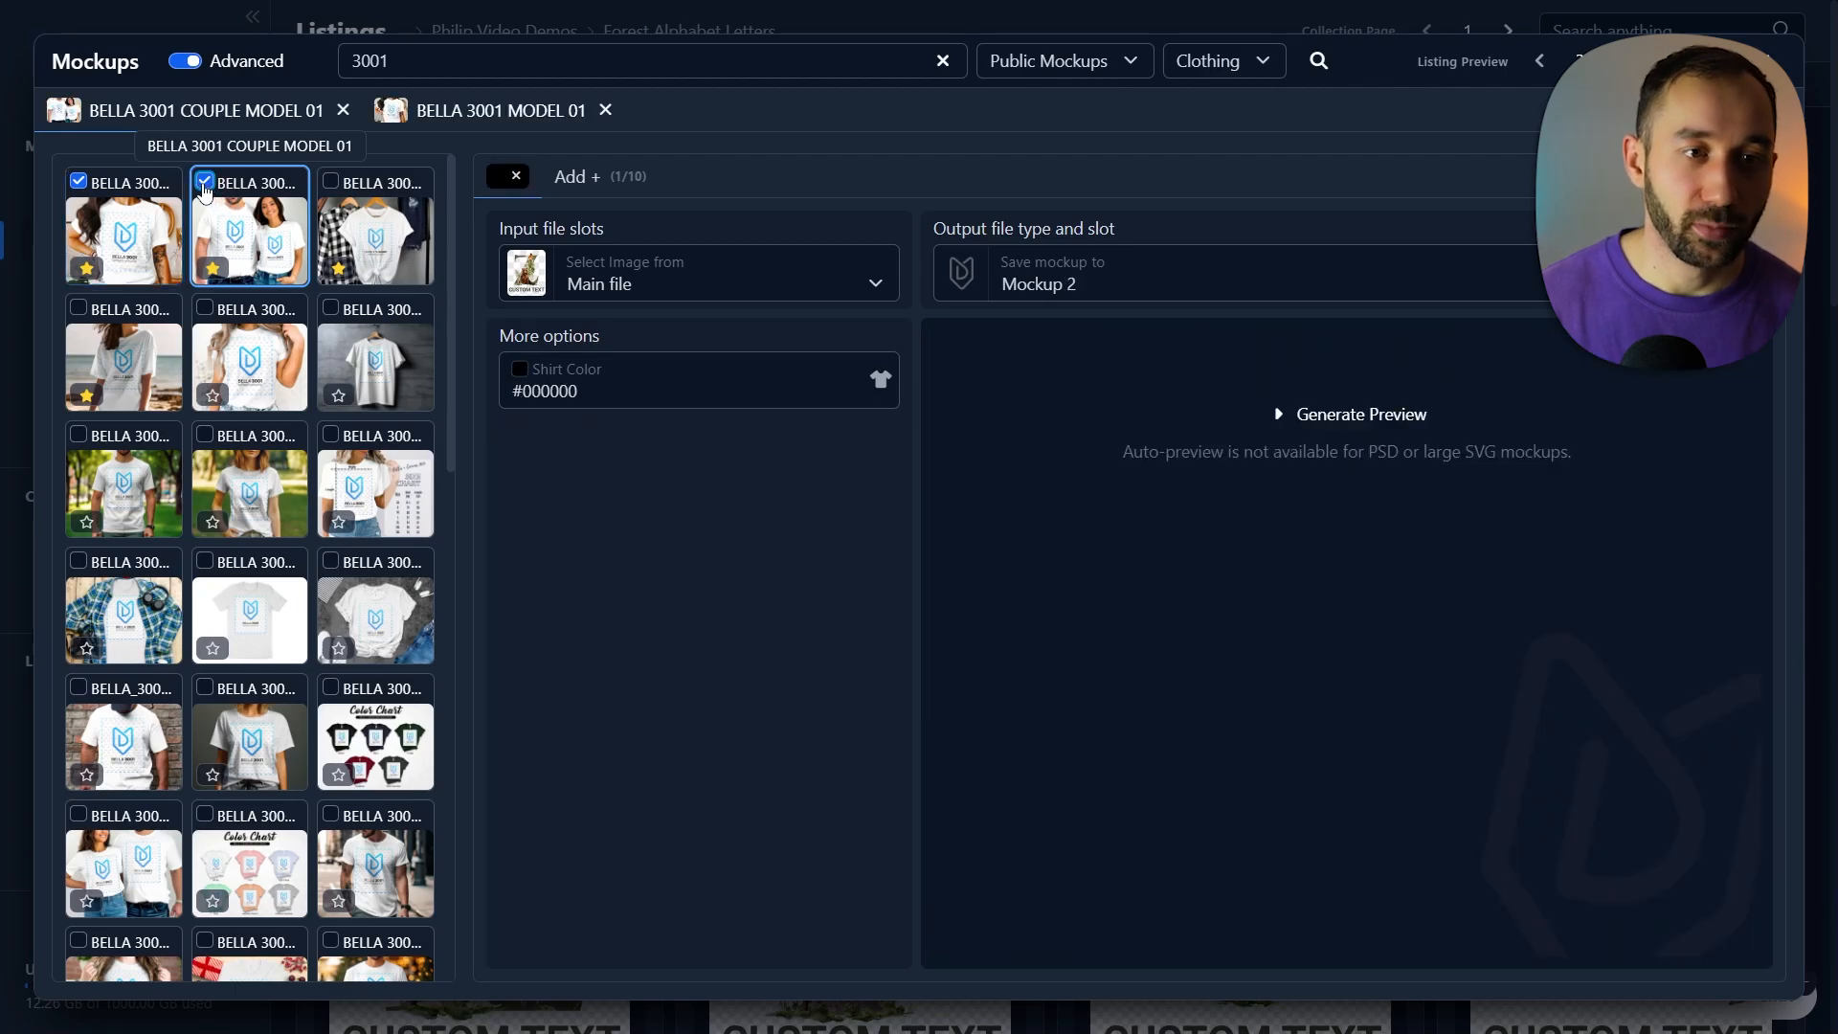
click(667, 394)
text(mydesign)
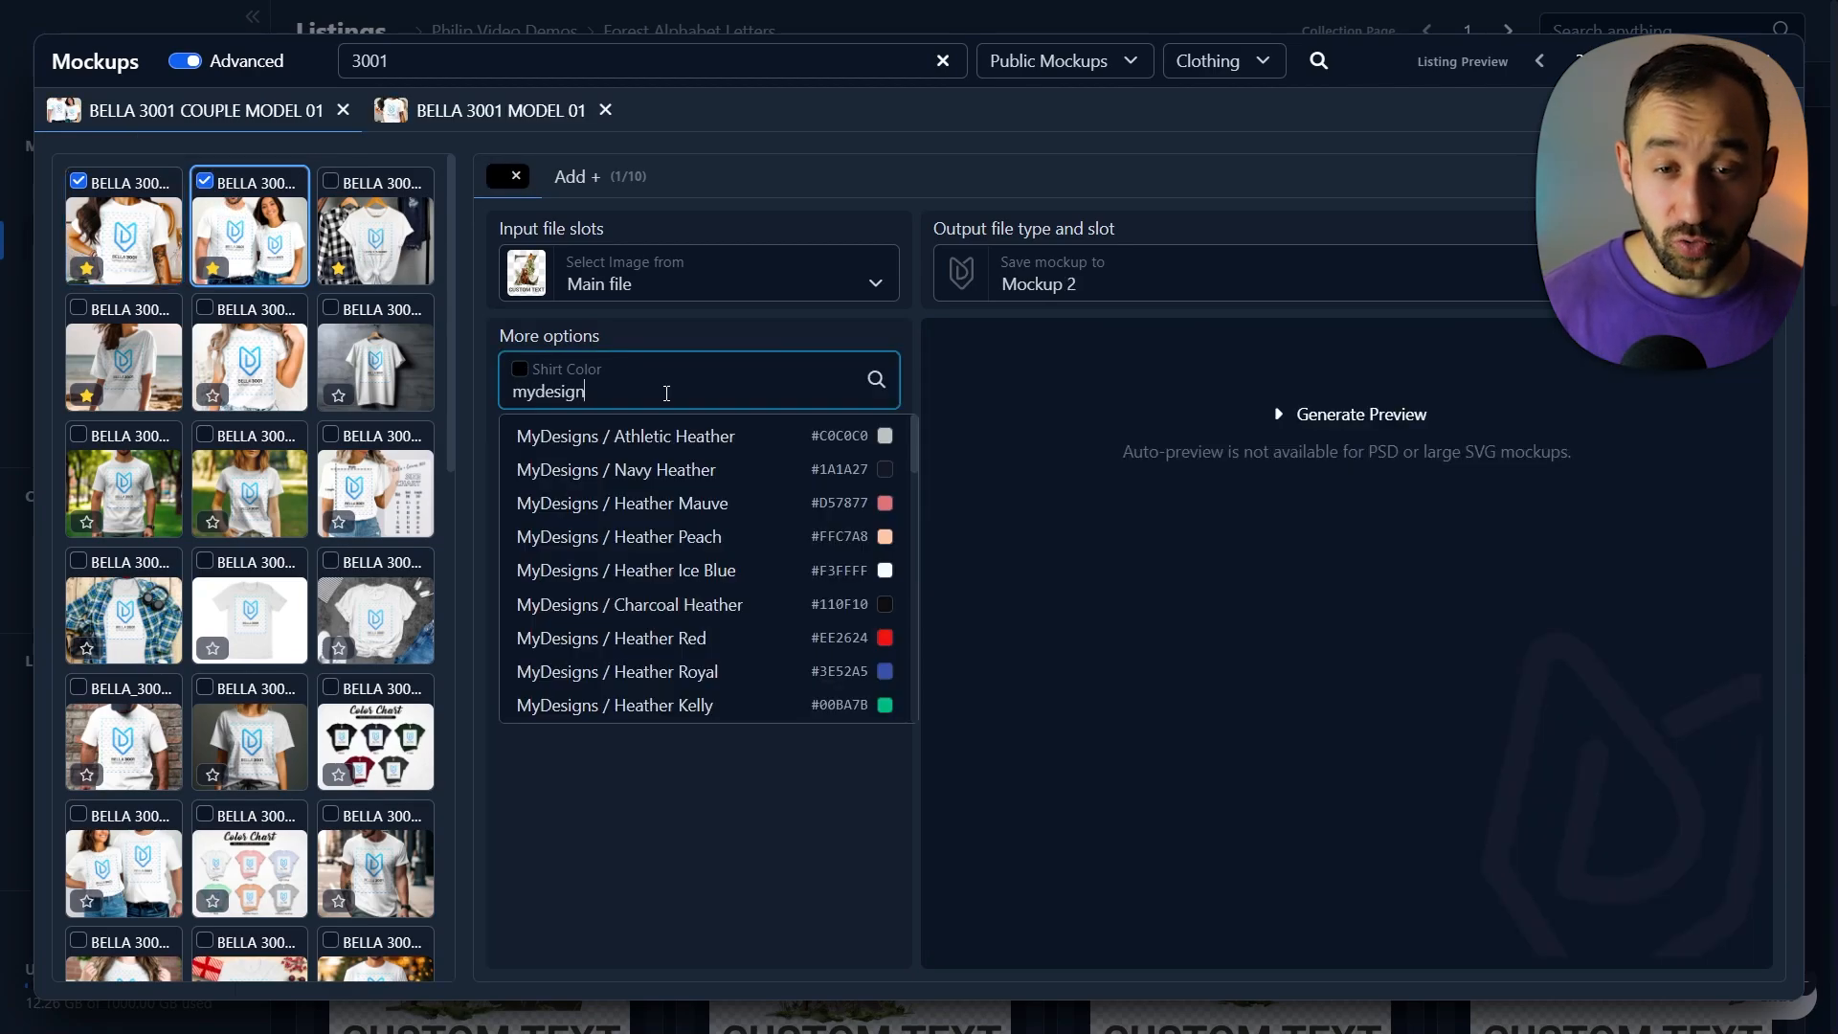
scroll(746, 497, down, 8)
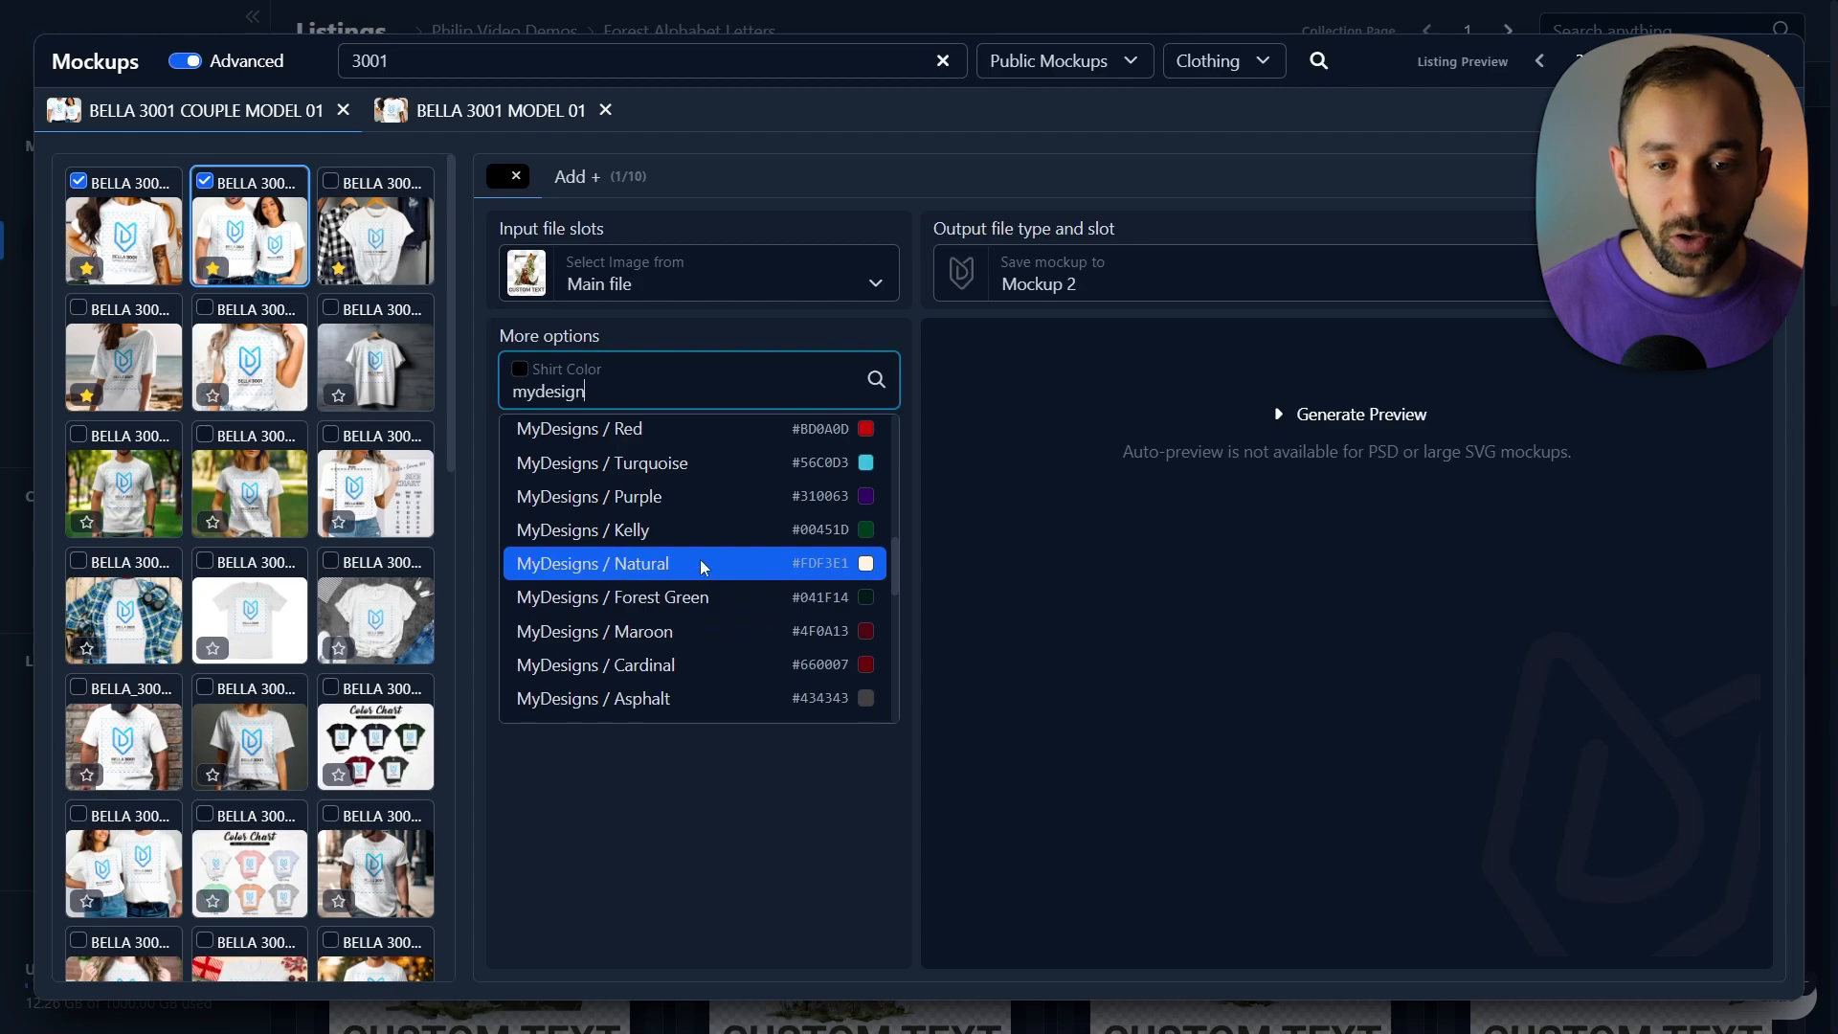
click(712, 569)
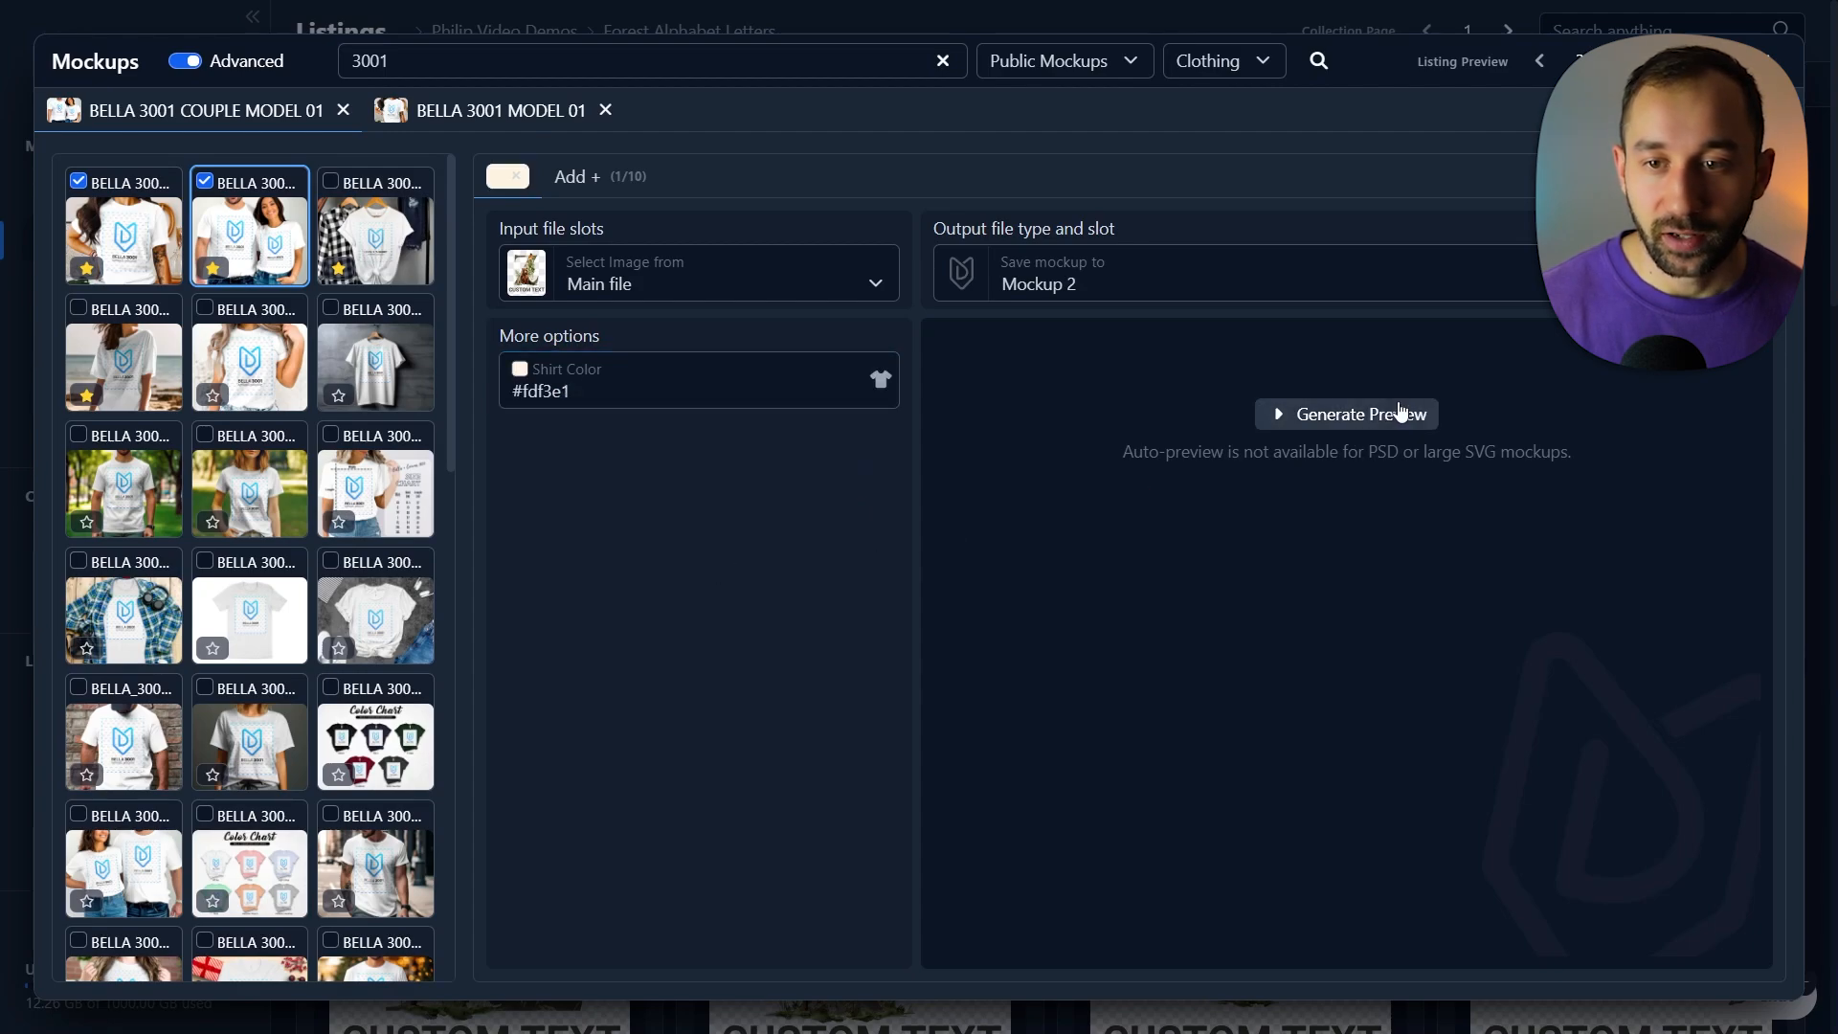
click(1360, 414)
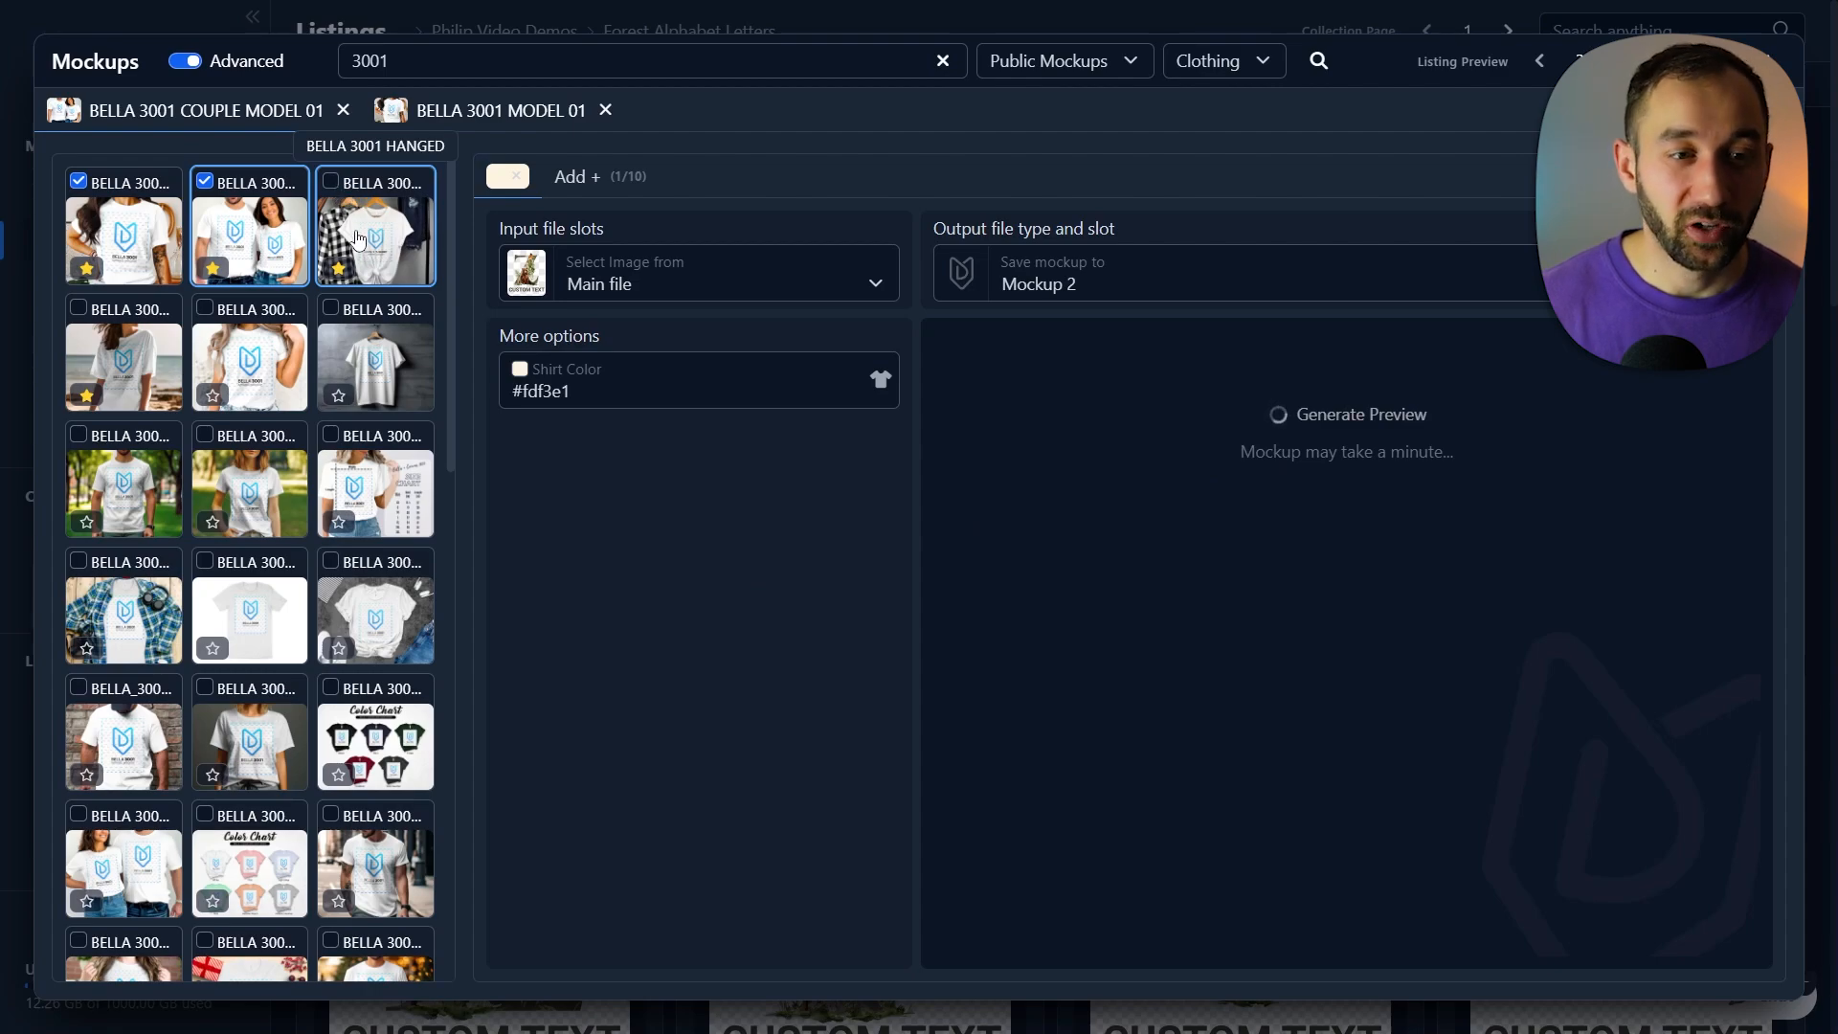
Add the Bella 3001 Model 02 mockup with a white #ffffff shirt and generate its preview
scroll(194, 473, down, 3)
scroll(194, 474, up, 1)
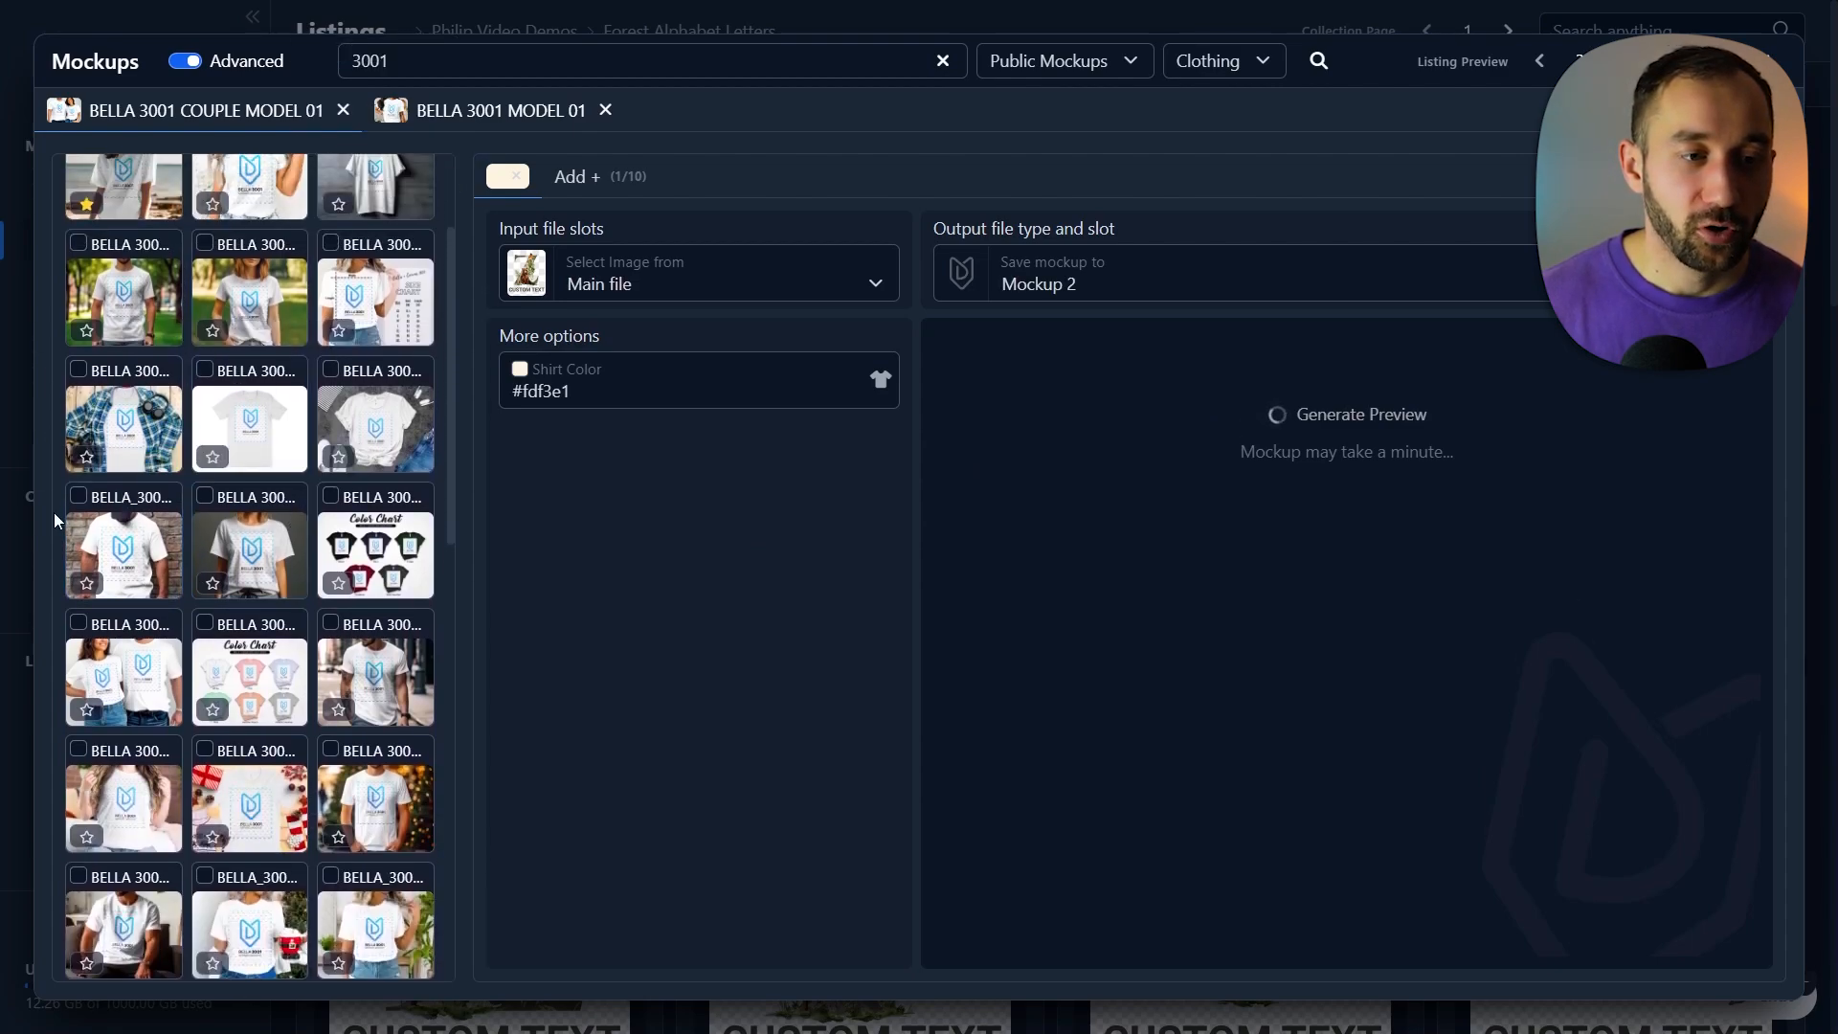
click(99, 517)
click(80, 499)
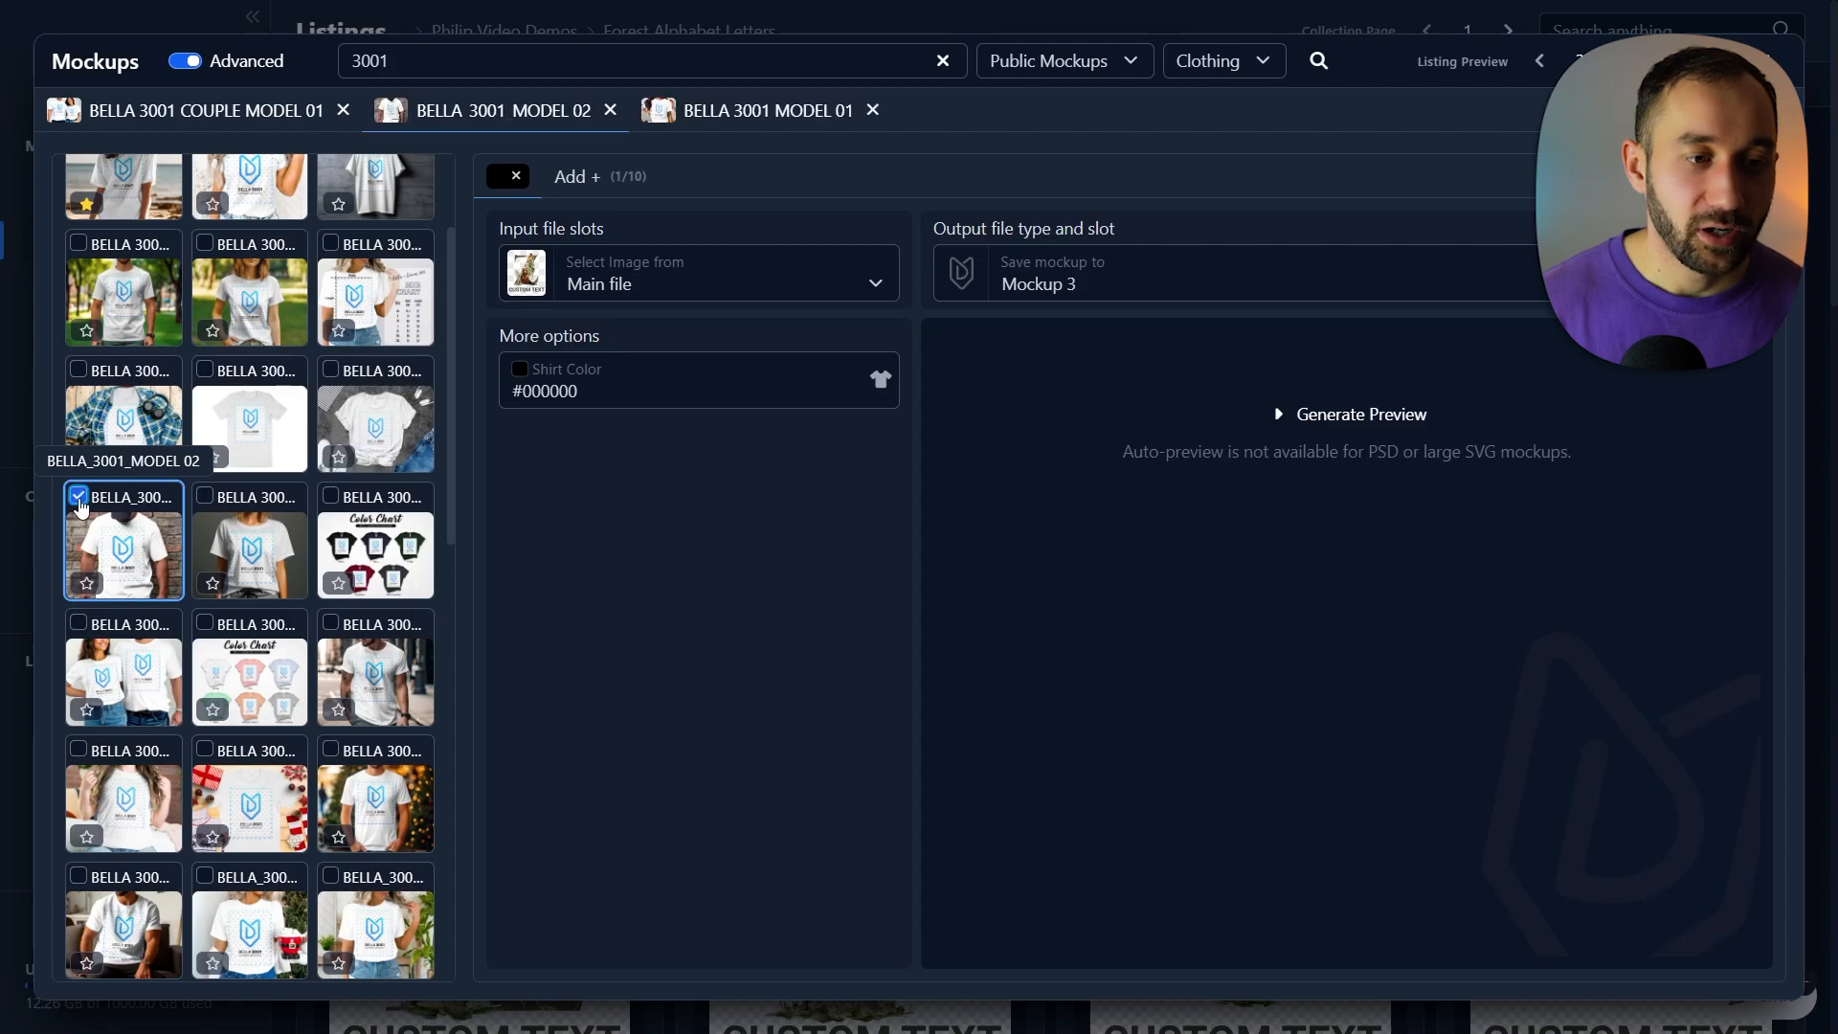
click(520, 369)
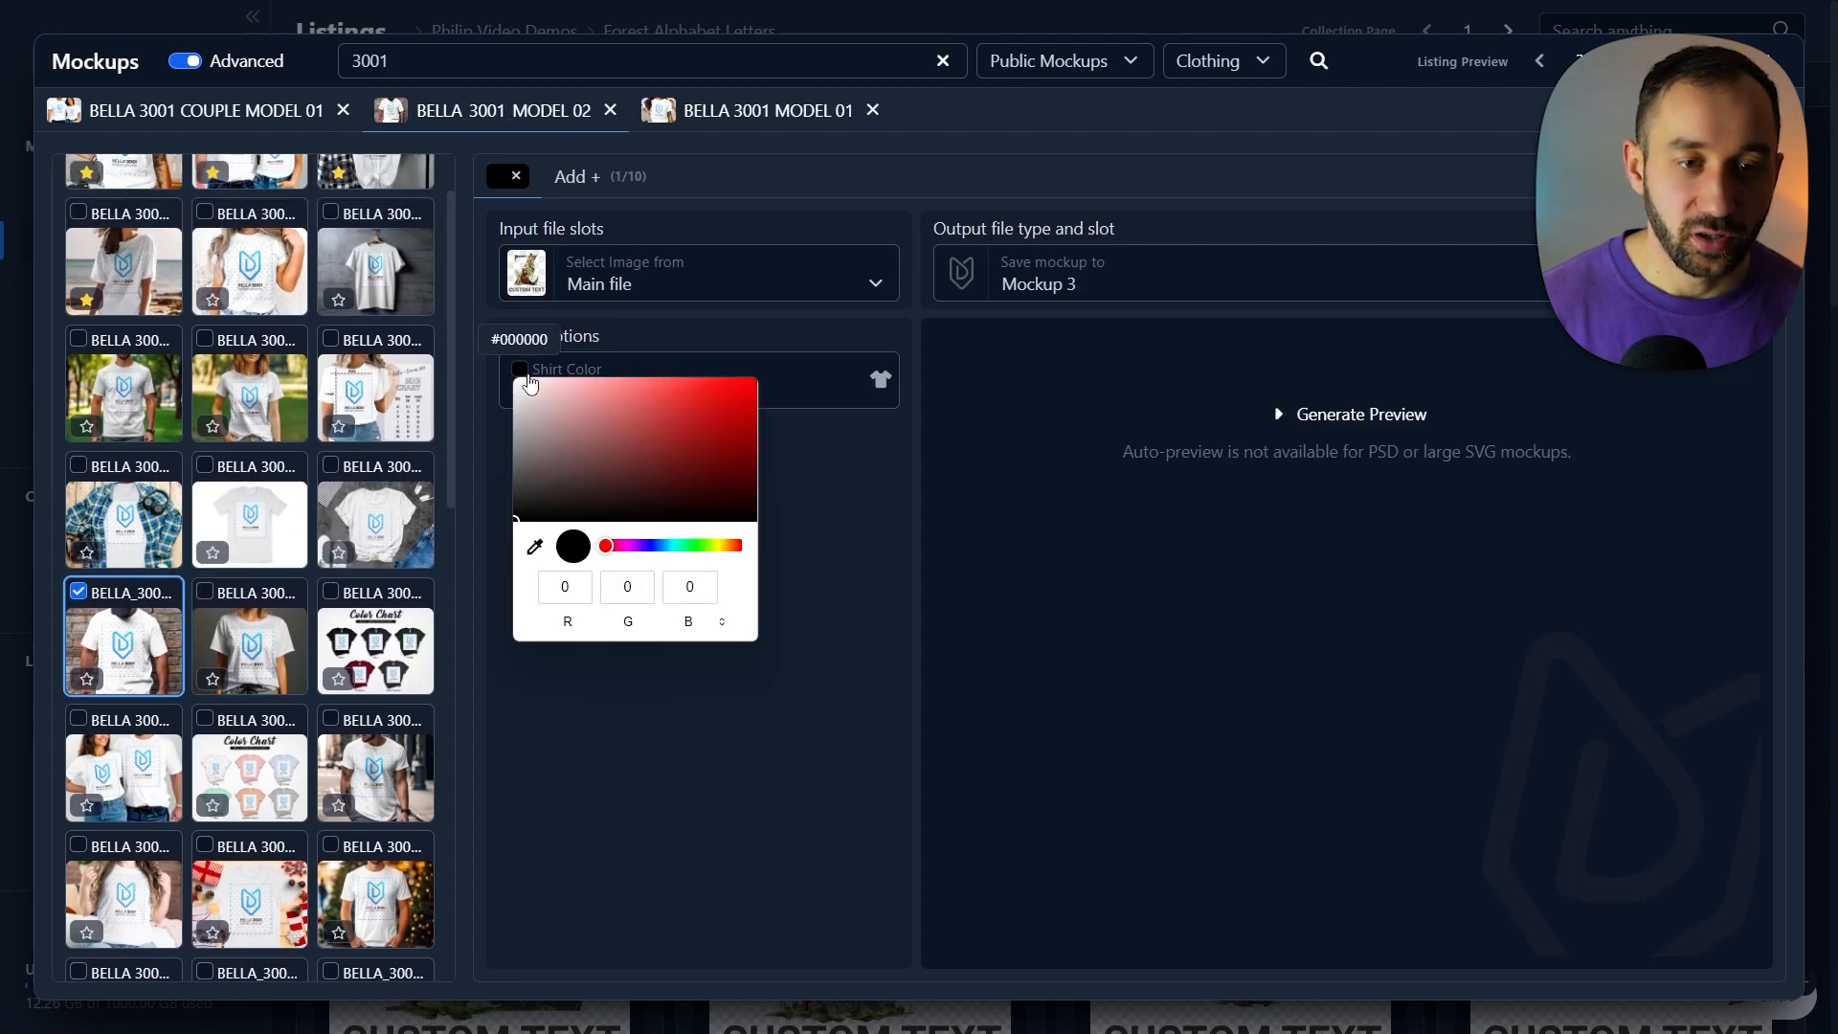
click(517, 381)
click(1331, 416)
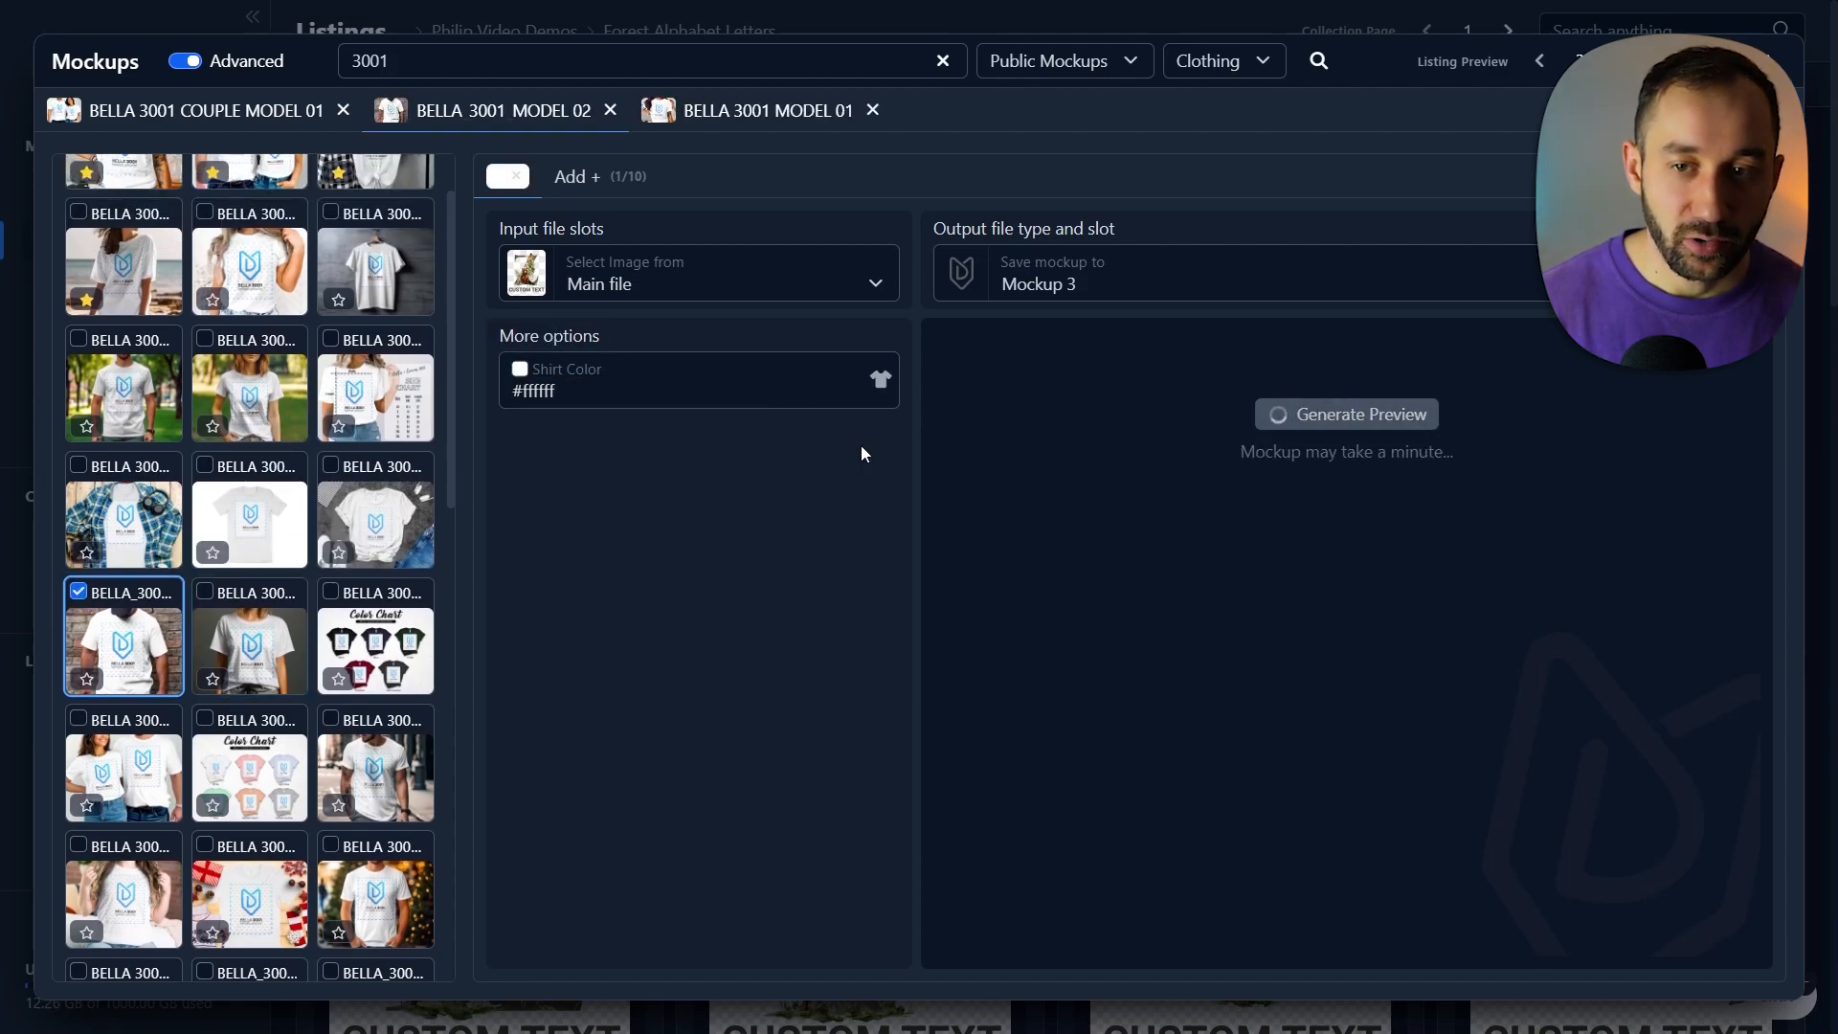
Add the Bella 3001 Model 04 mockup with the light blue #b0ceec shirt color, plus the Bella 3001 Hanged mockup
scroll(248, 412, up, 1)
click(206, 311)
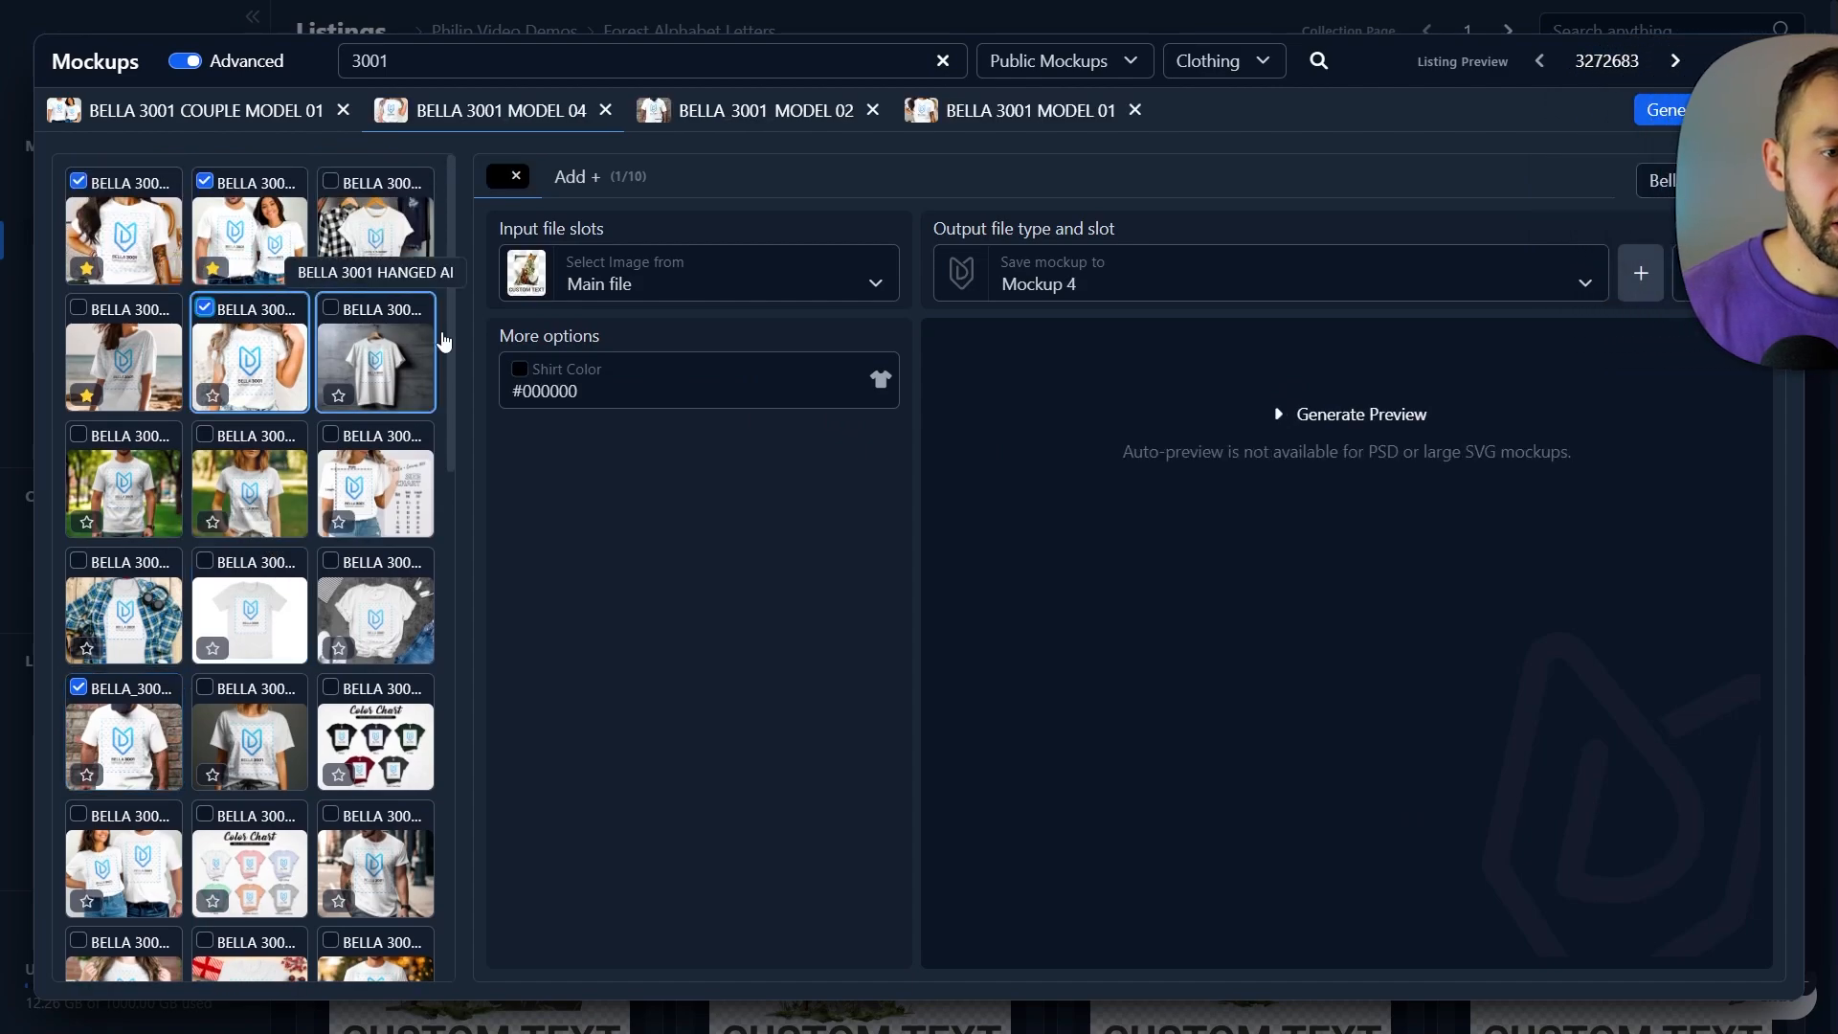
click(520, 369)
click(873, 482)
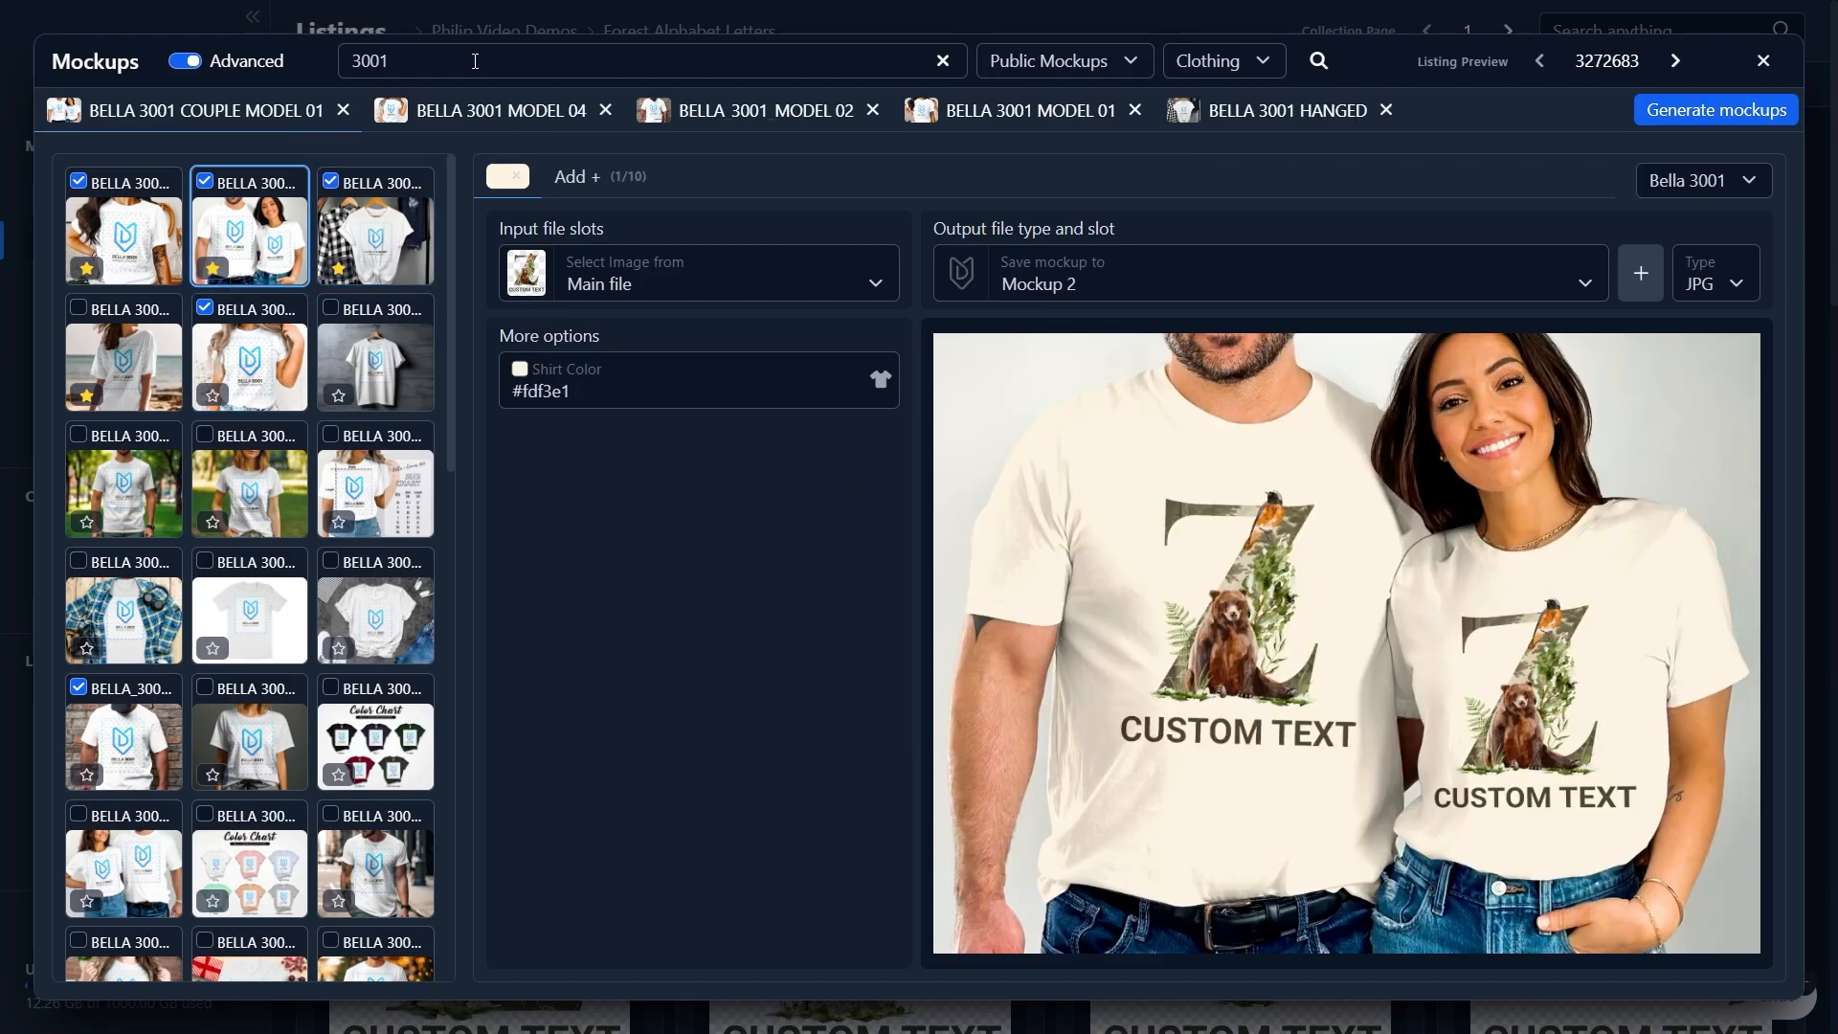
Check the Model 04 preview and generate the chosen mockups for all selected listings
click(513, 120)
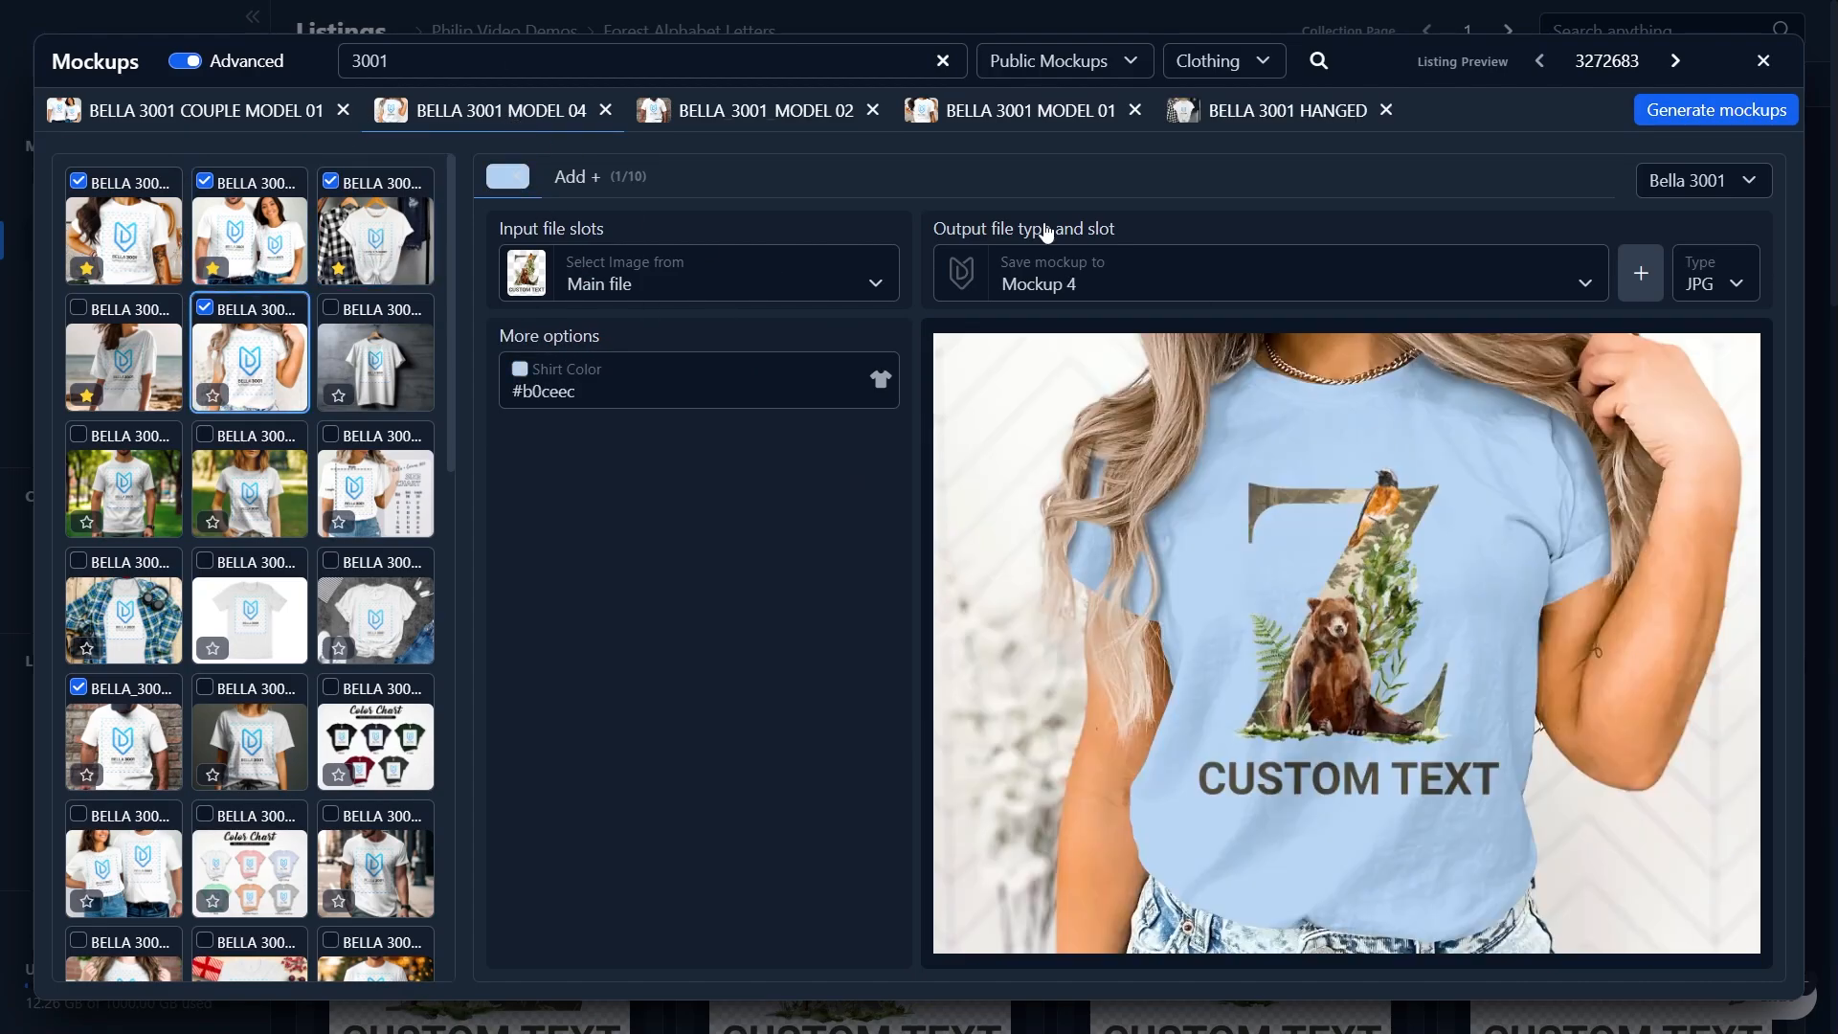
click(1758, 111)
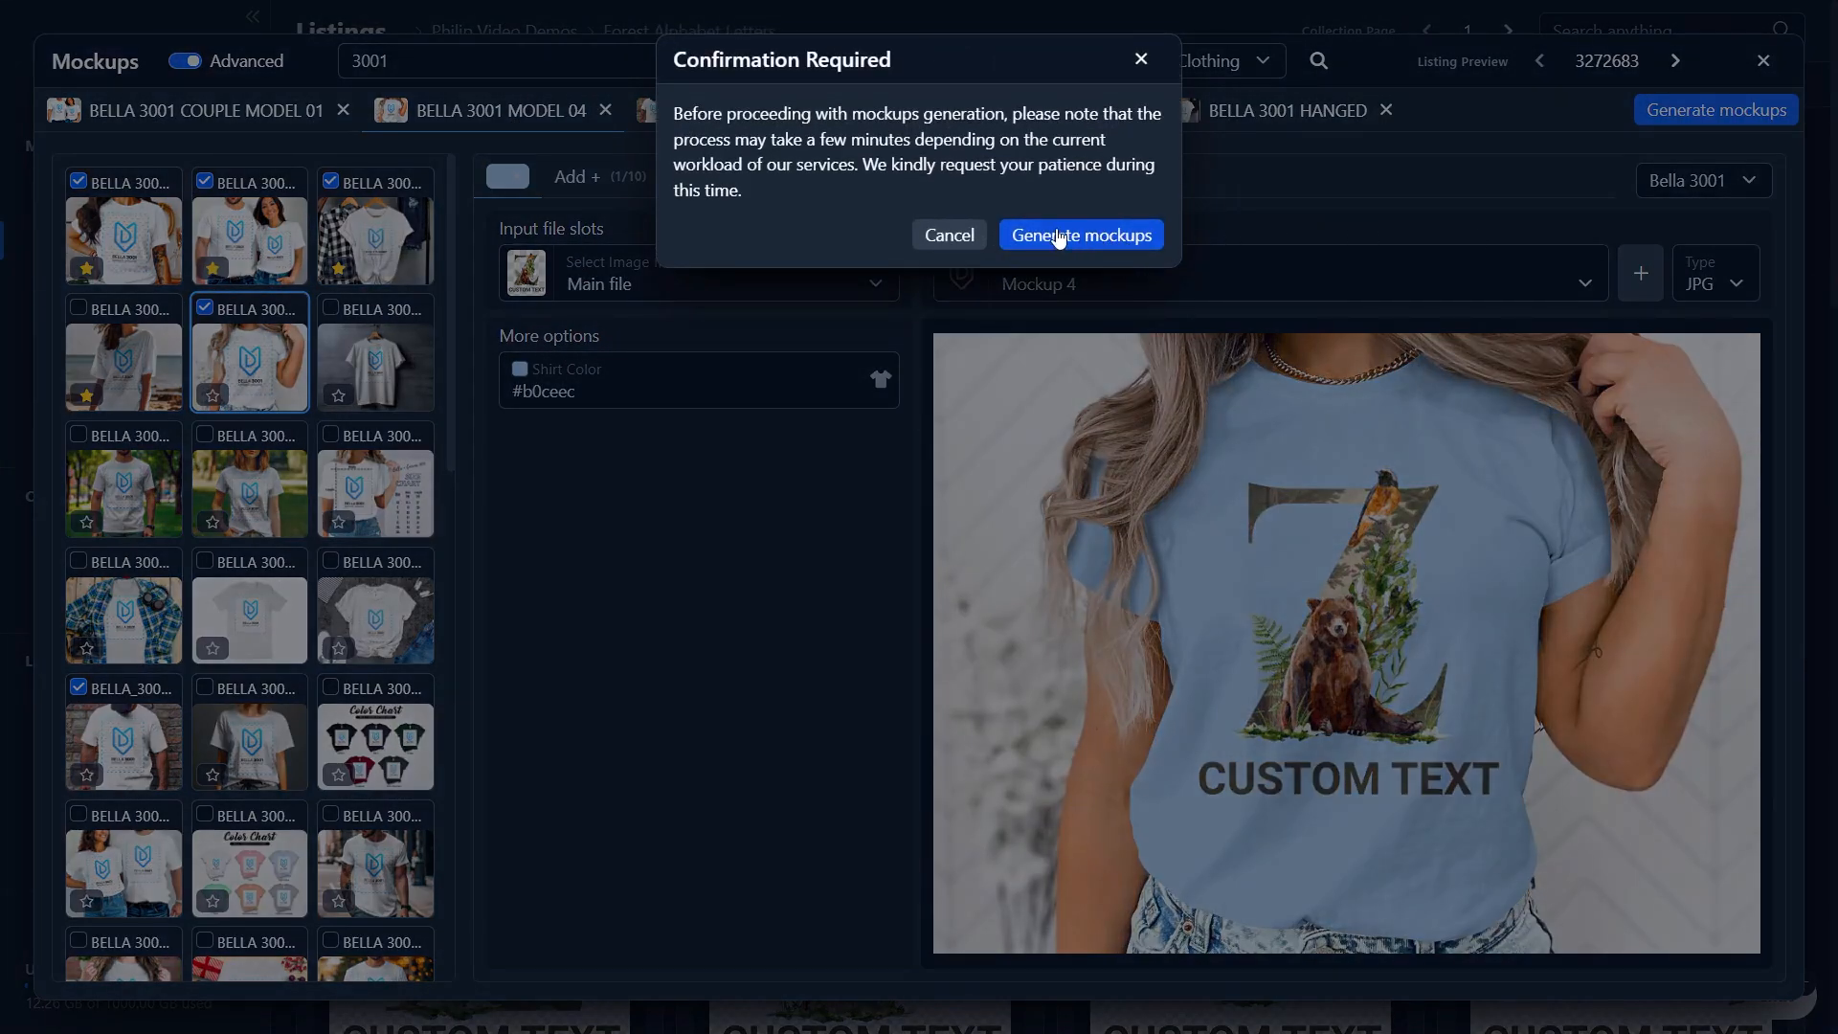
click(1060, 235)
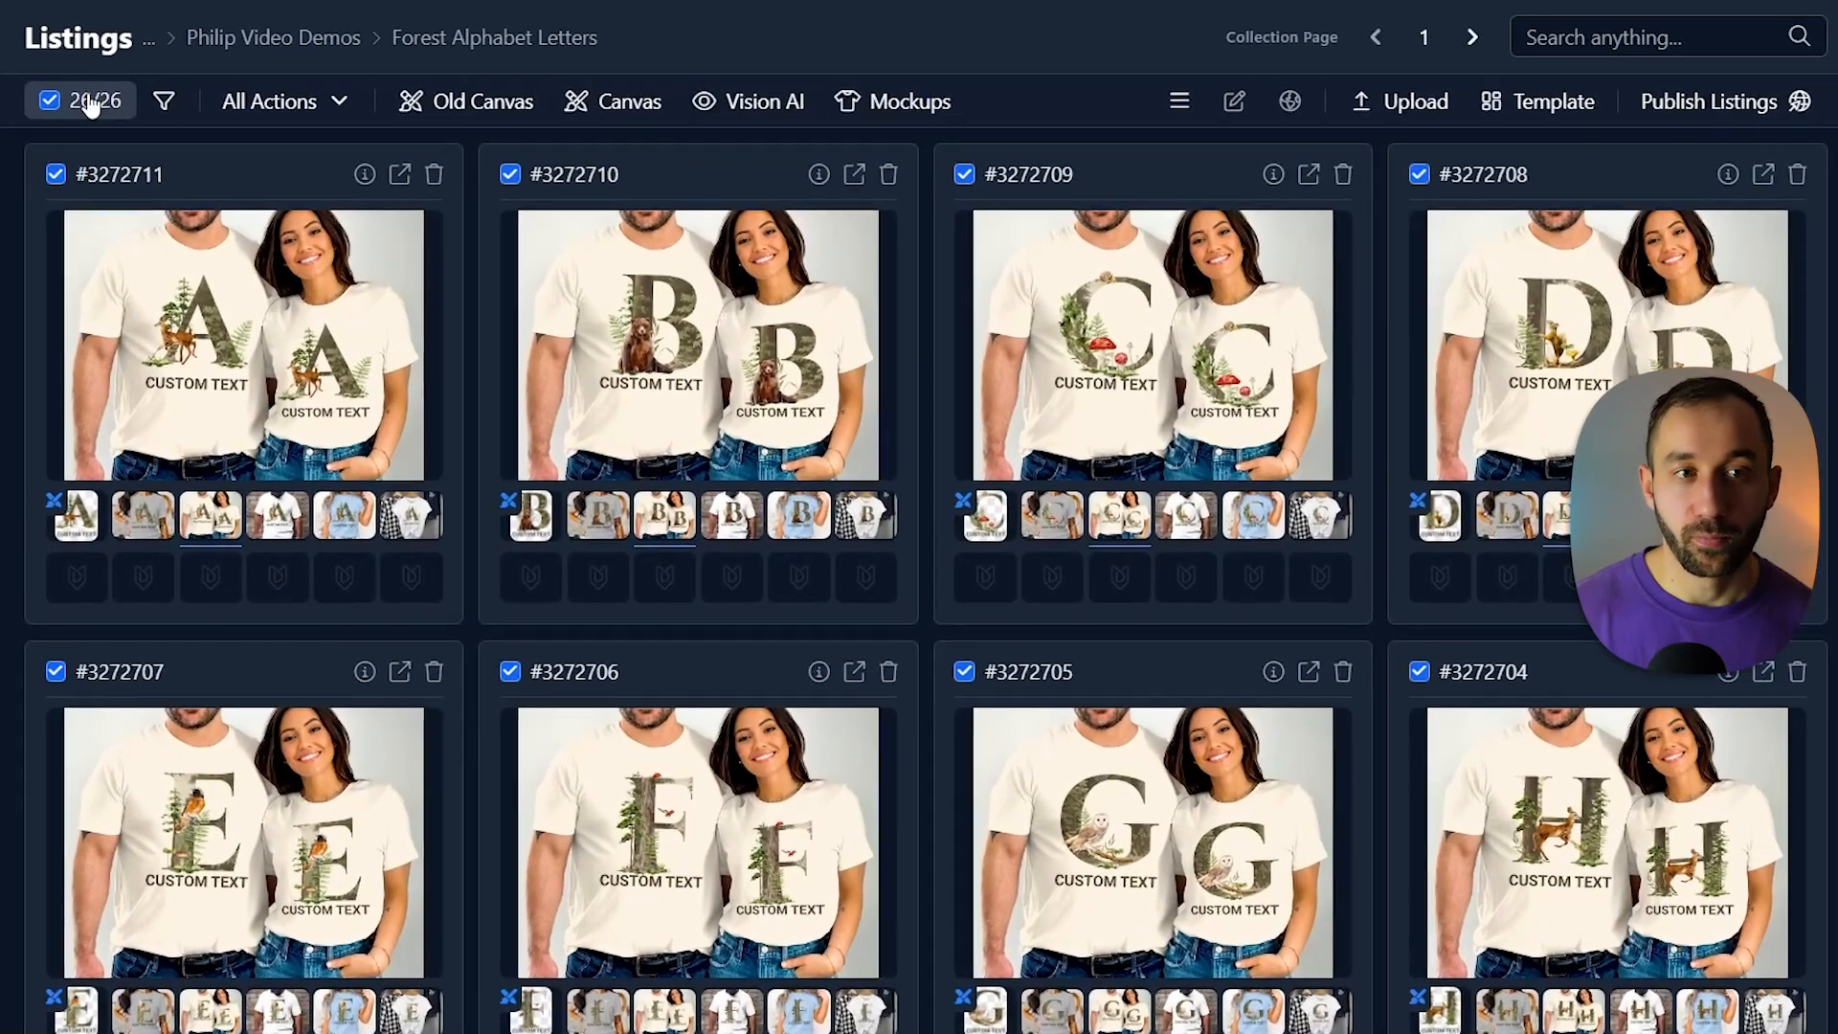
click(346, 84)
click(144, 232)
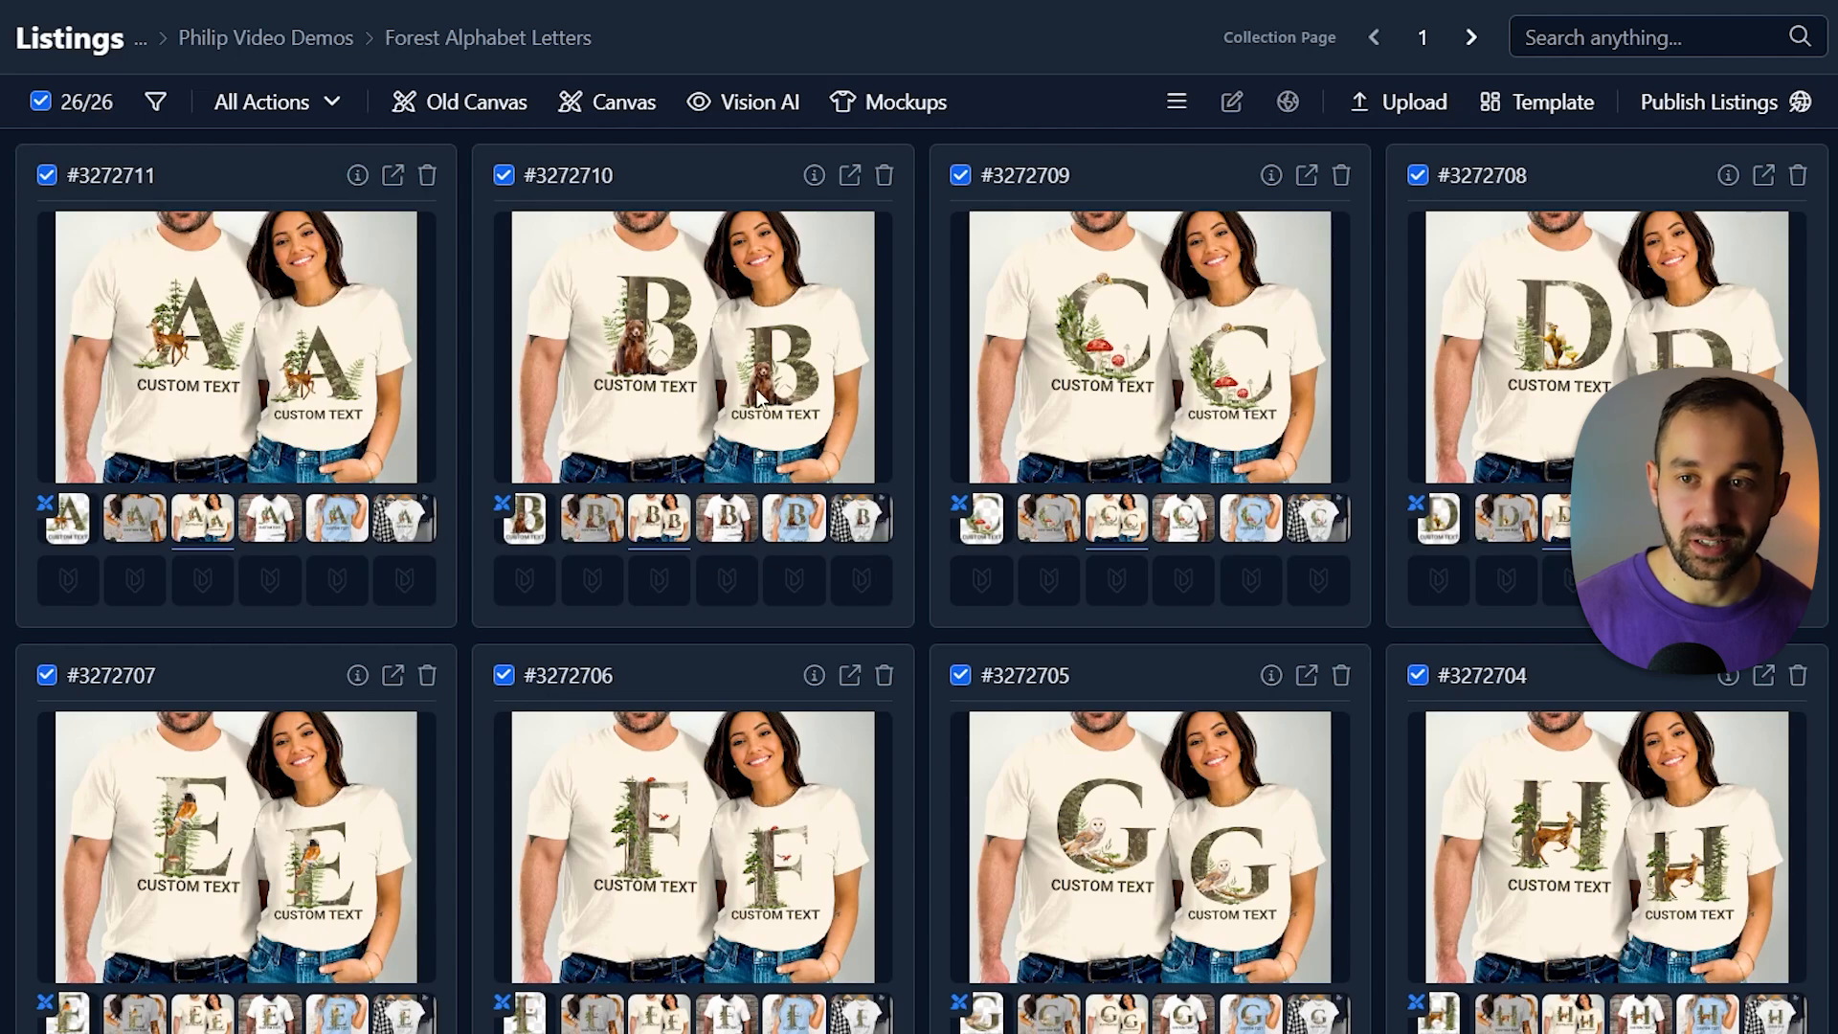
Start publishing the selected listings as products and accept the data settings for the Etsy store MDSVGShop in the Clothing category
click(1743, 113)
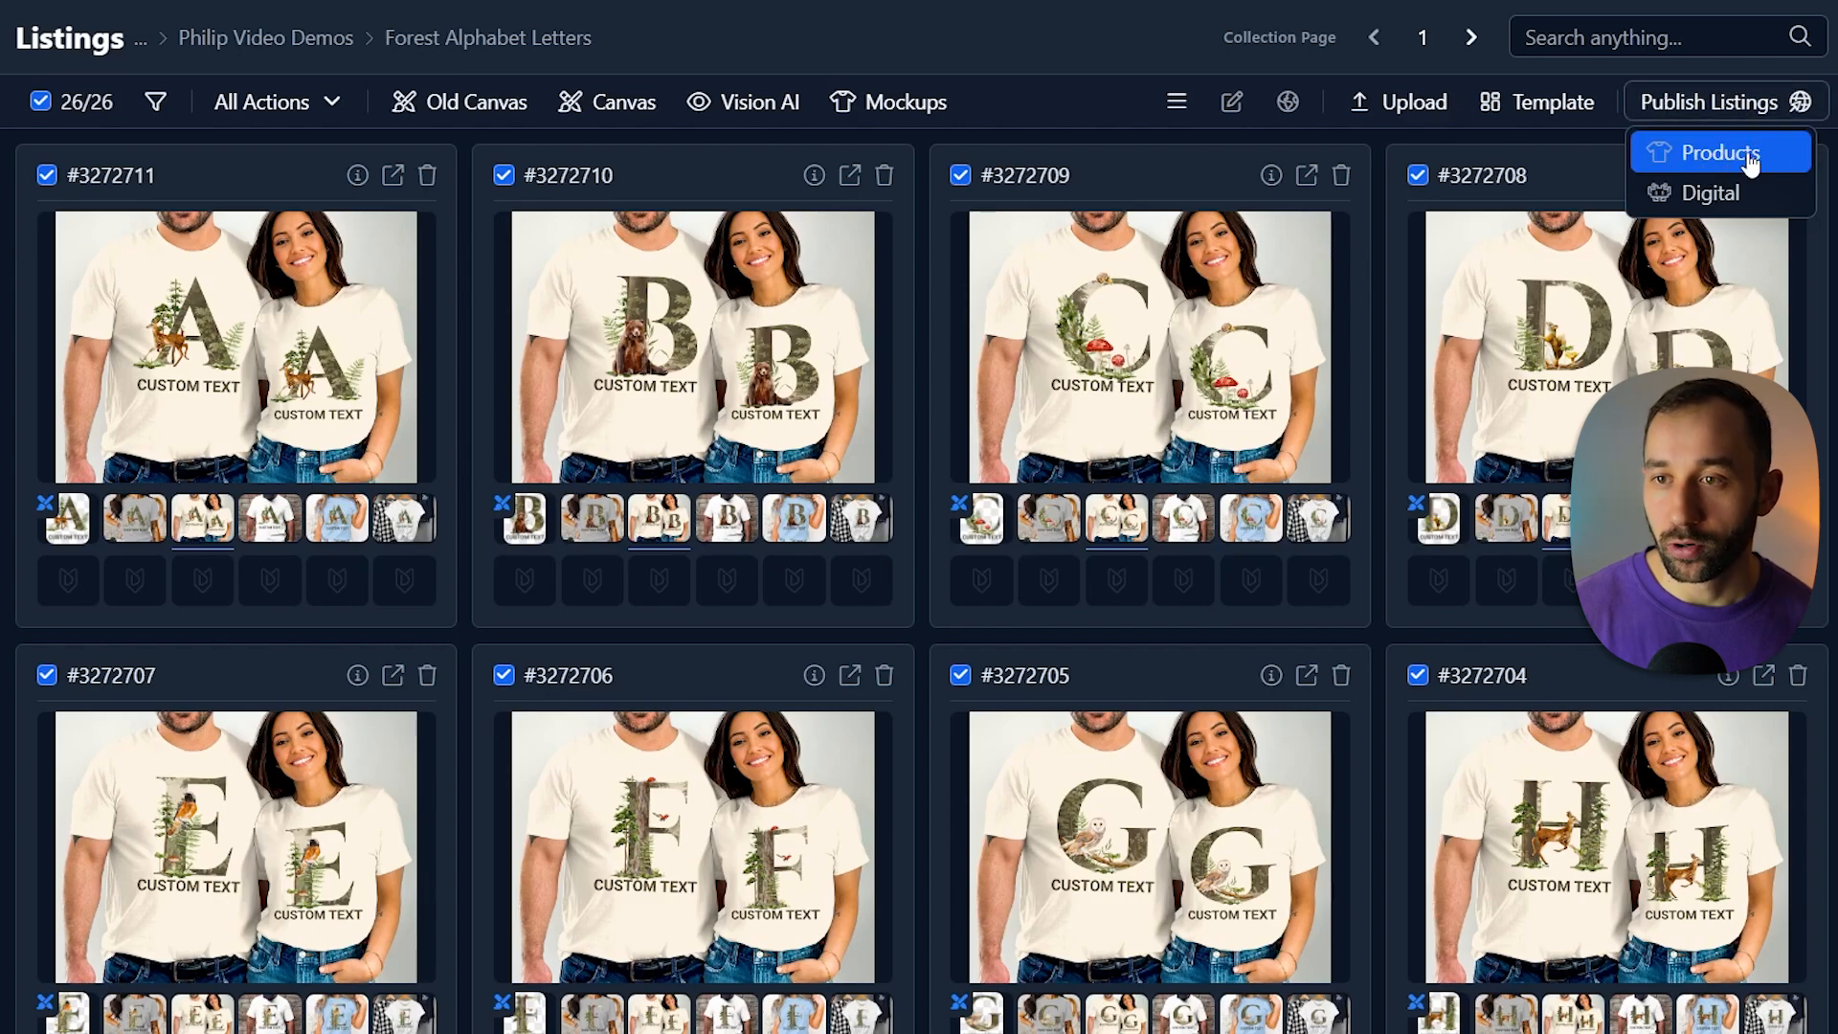
click(1703, 151)
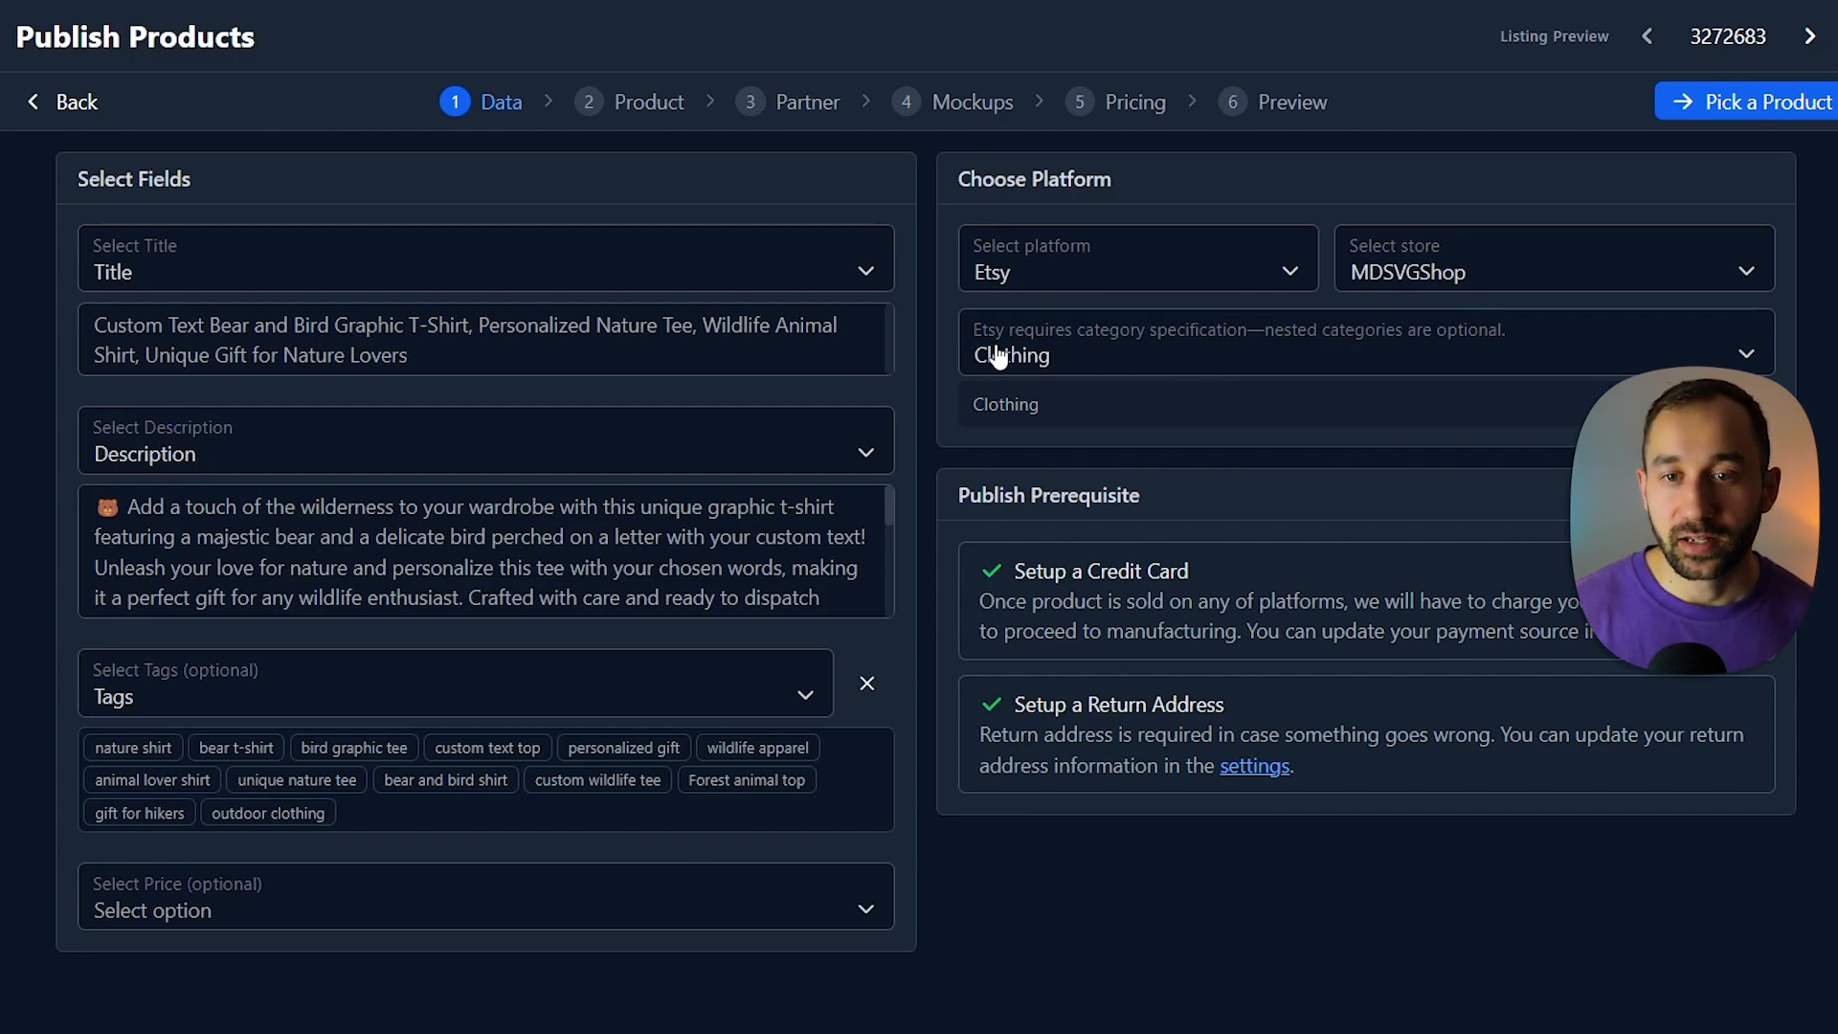
click(1758, 104)
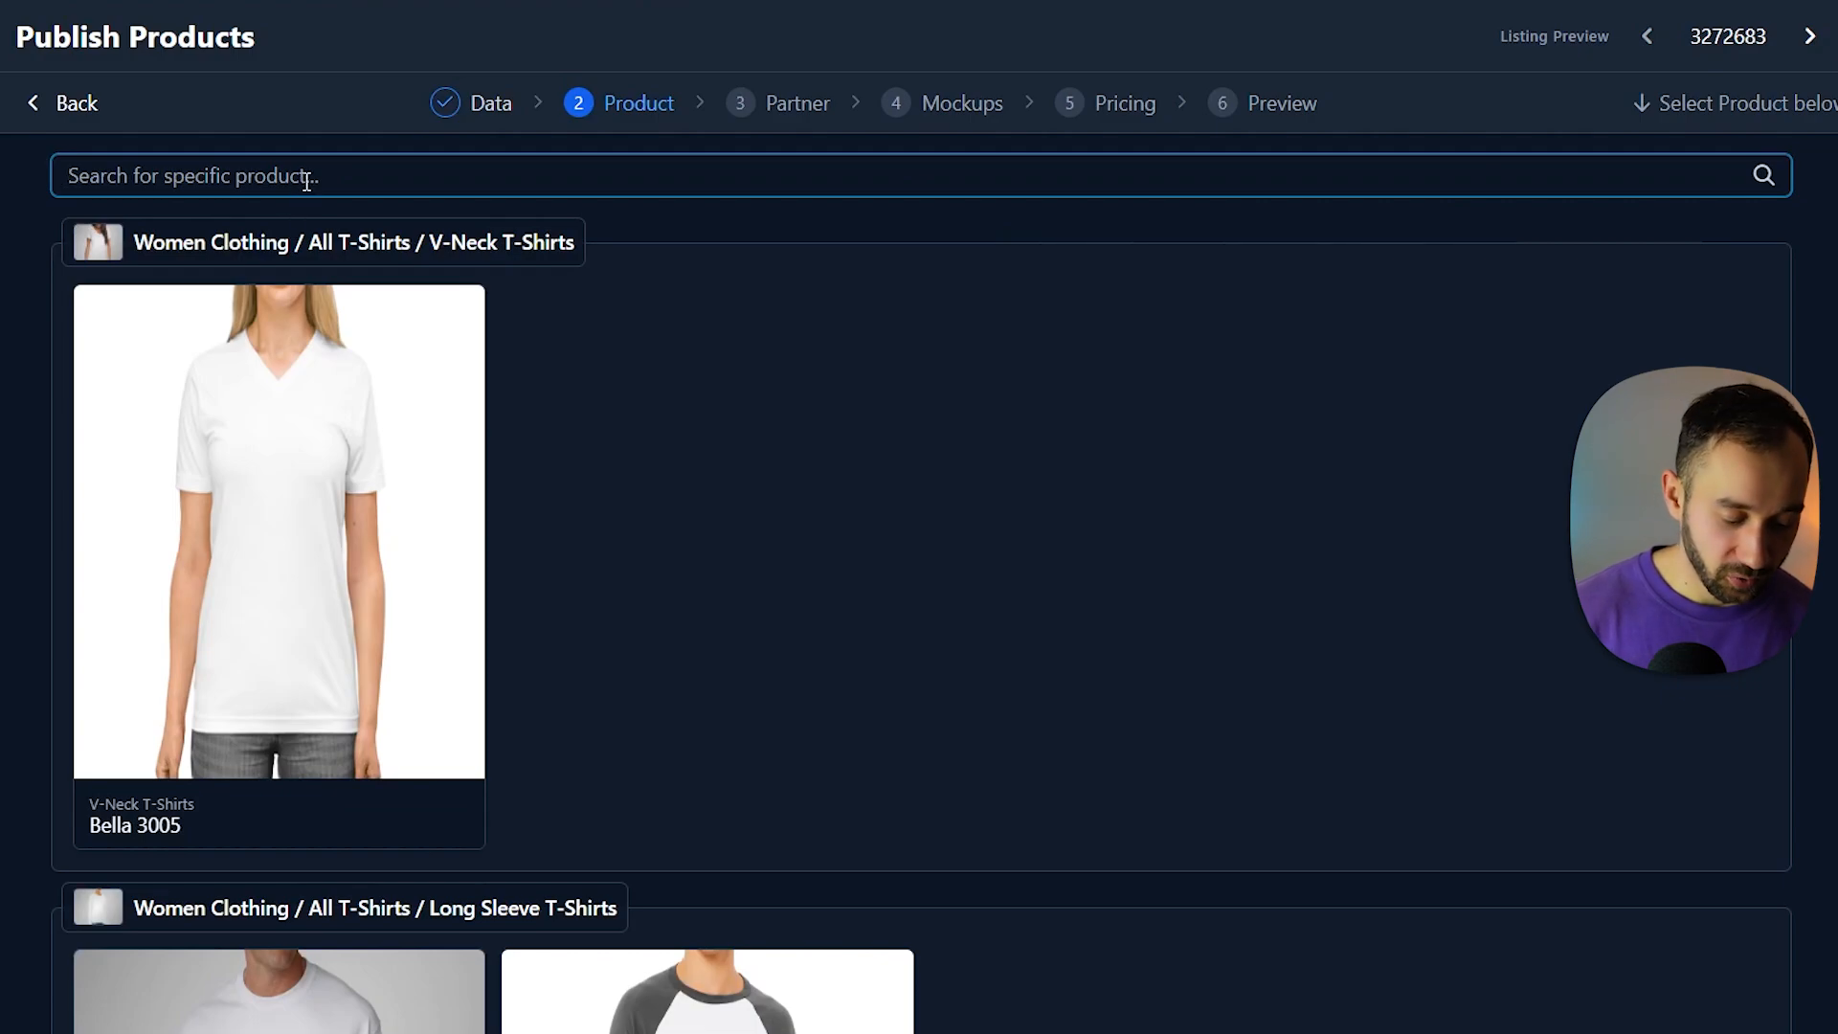
Search the products for "3001", choose the women's Bella 3001 T-shirt and pick MyDesigns as the print partner
text(3001)
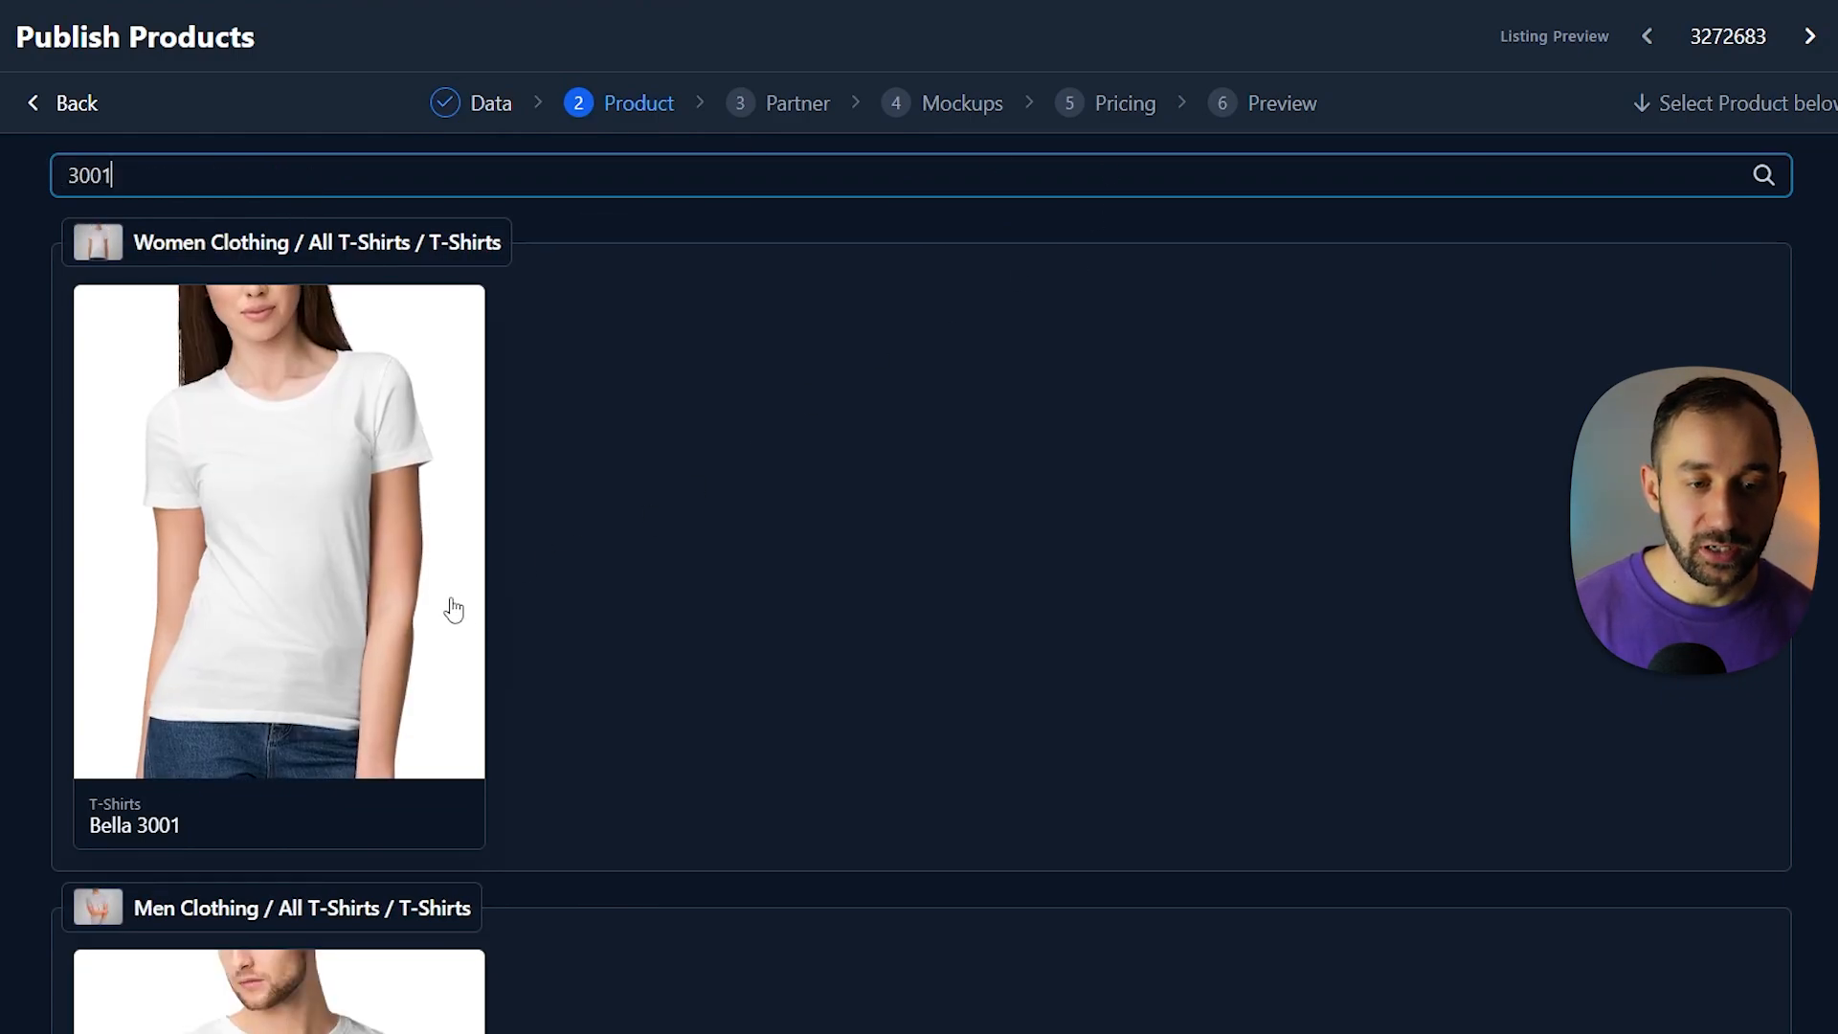
click(454, 609)
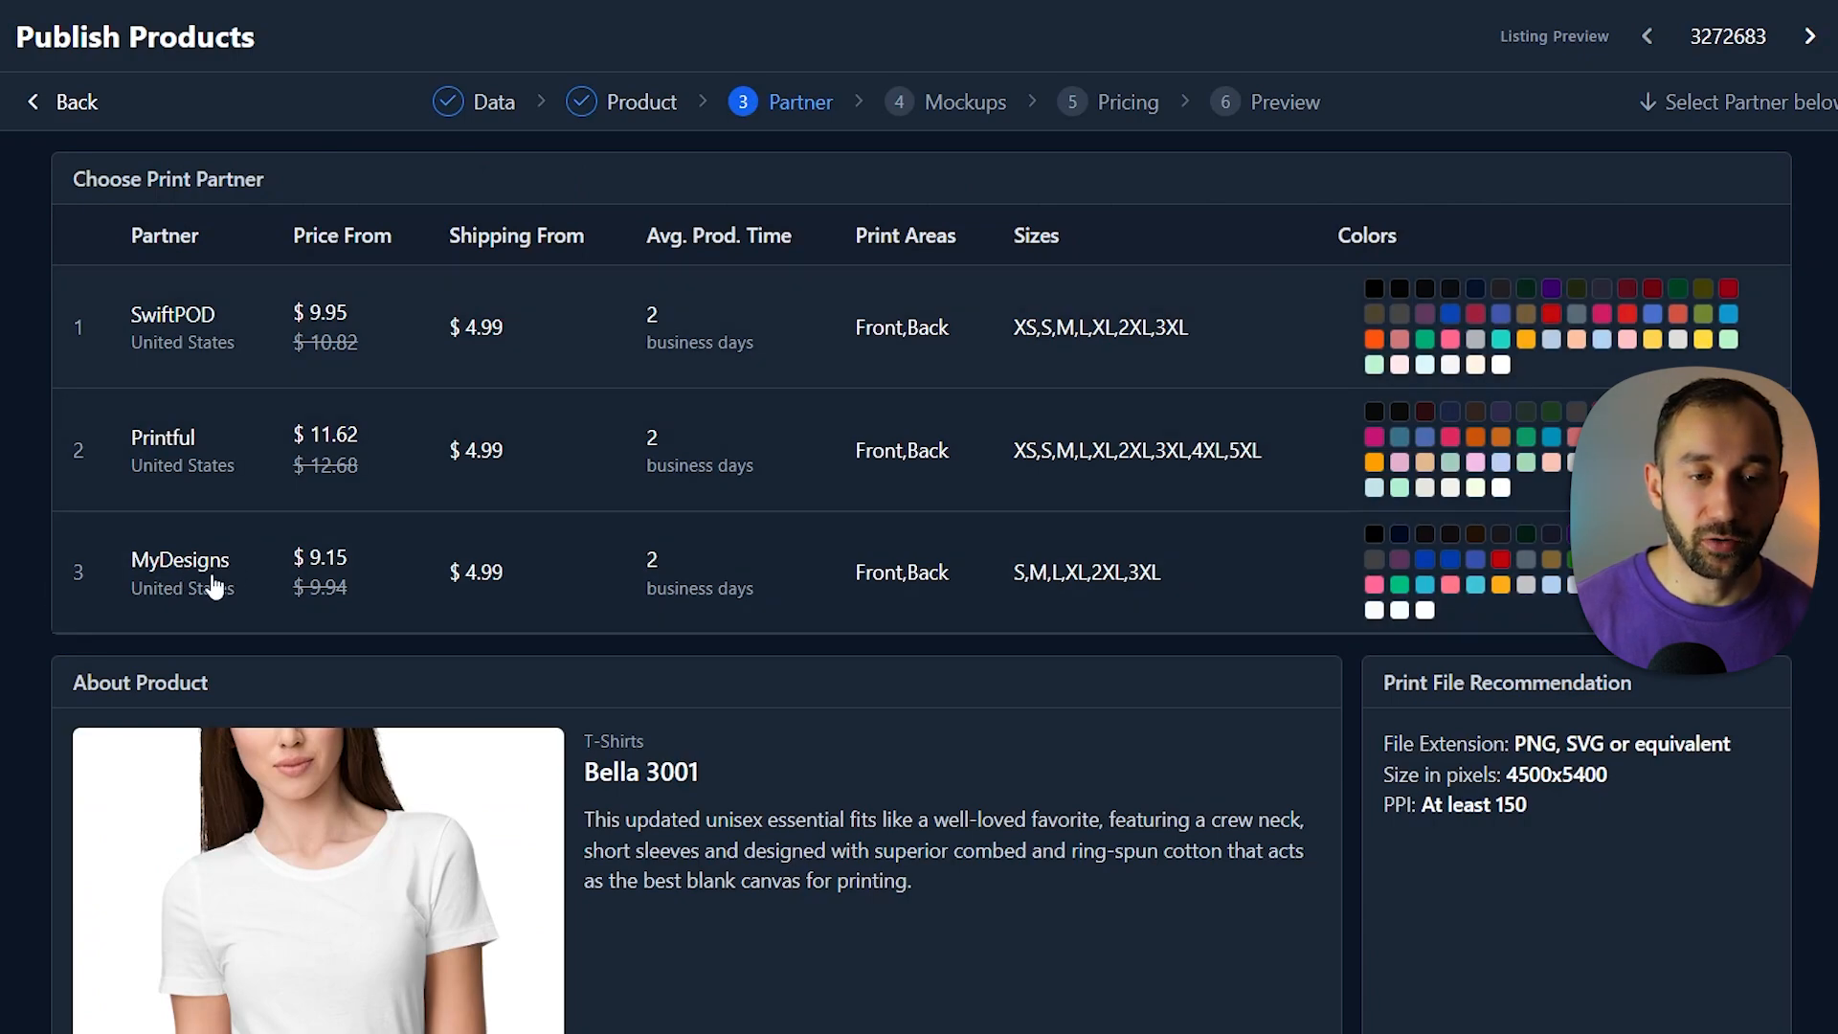
click(262, 593)
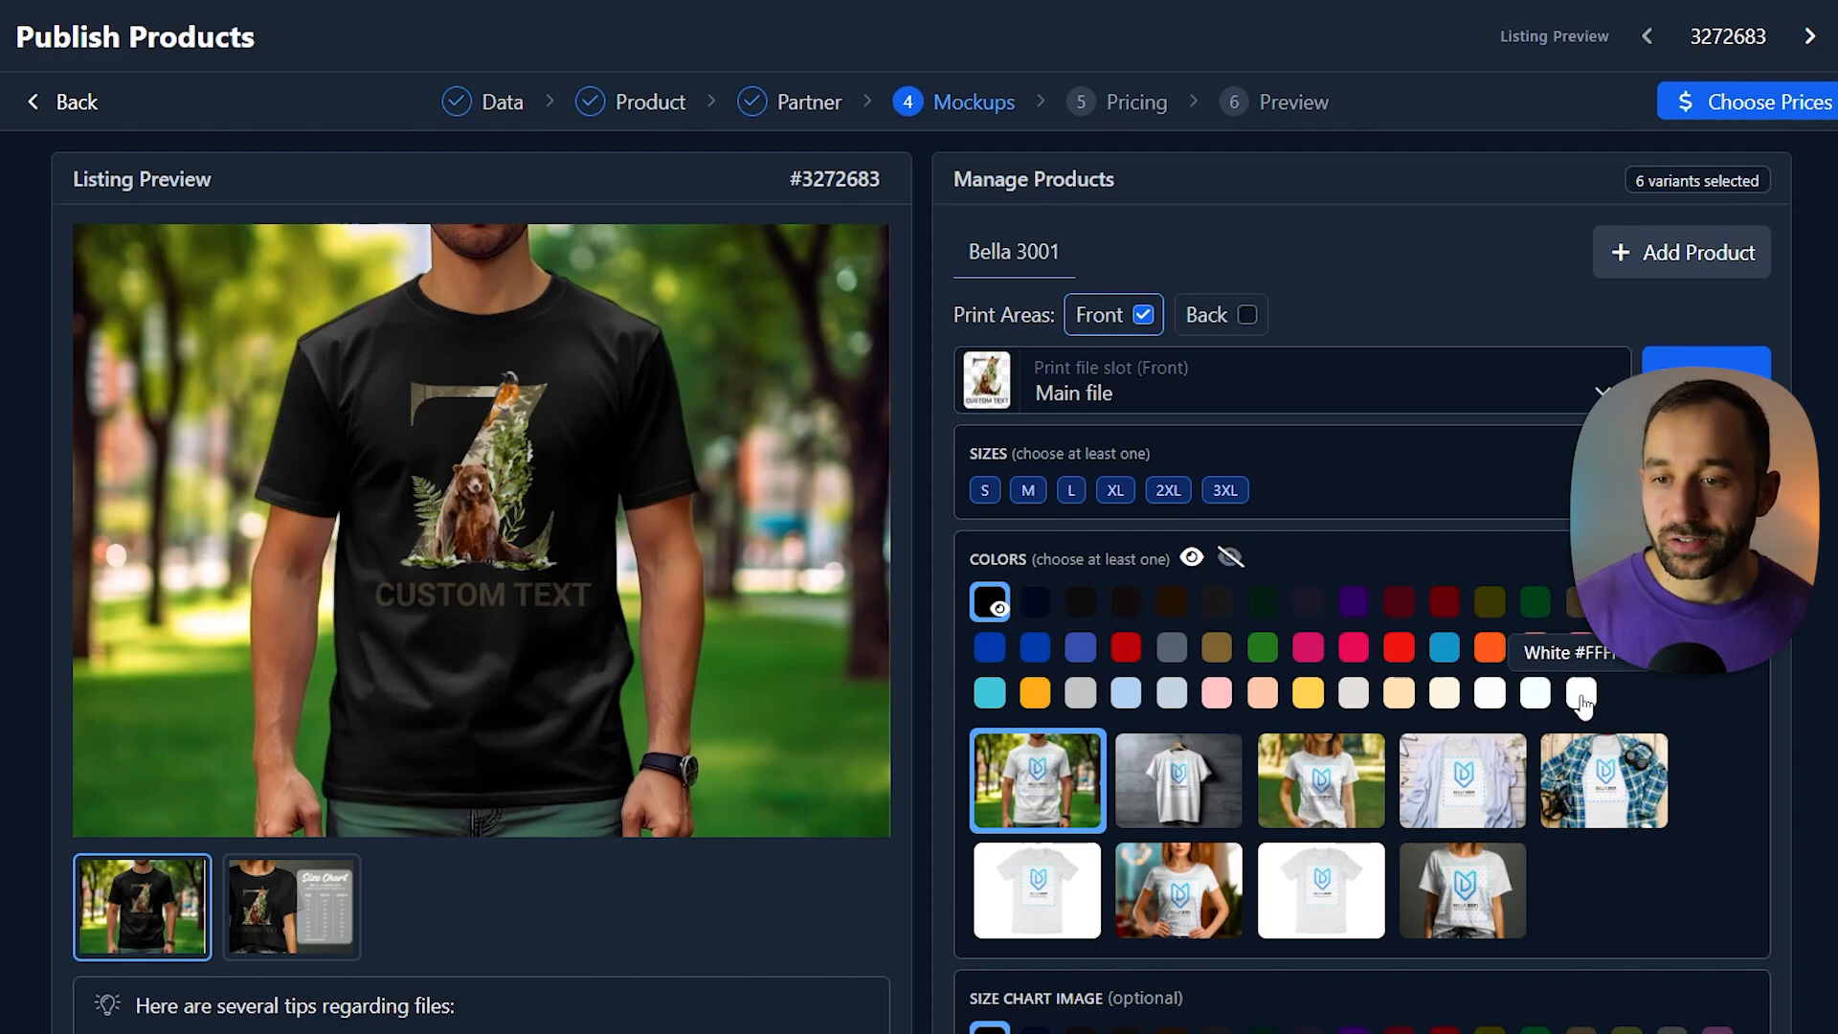
Add the White, Baby Blue, Athletic Heather and Natural shirt colors to the Bella 3001 product
click(1581, 699)
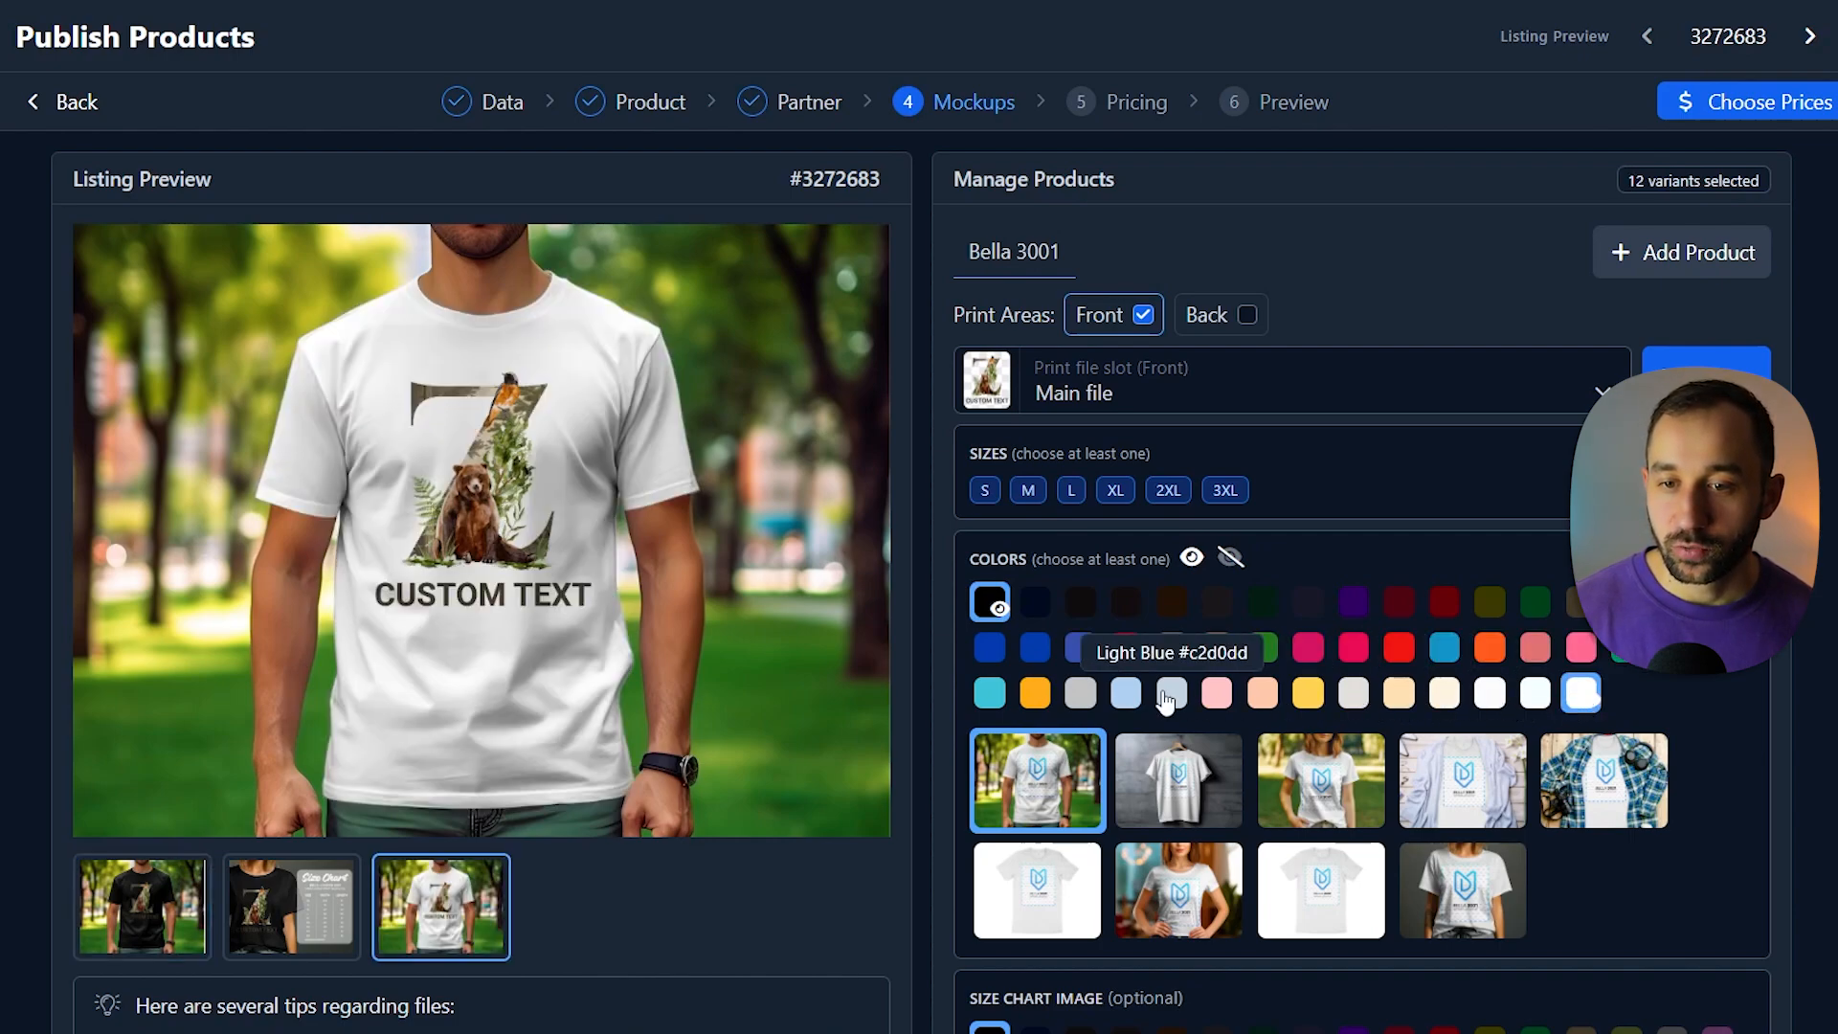
click(1126, 692)
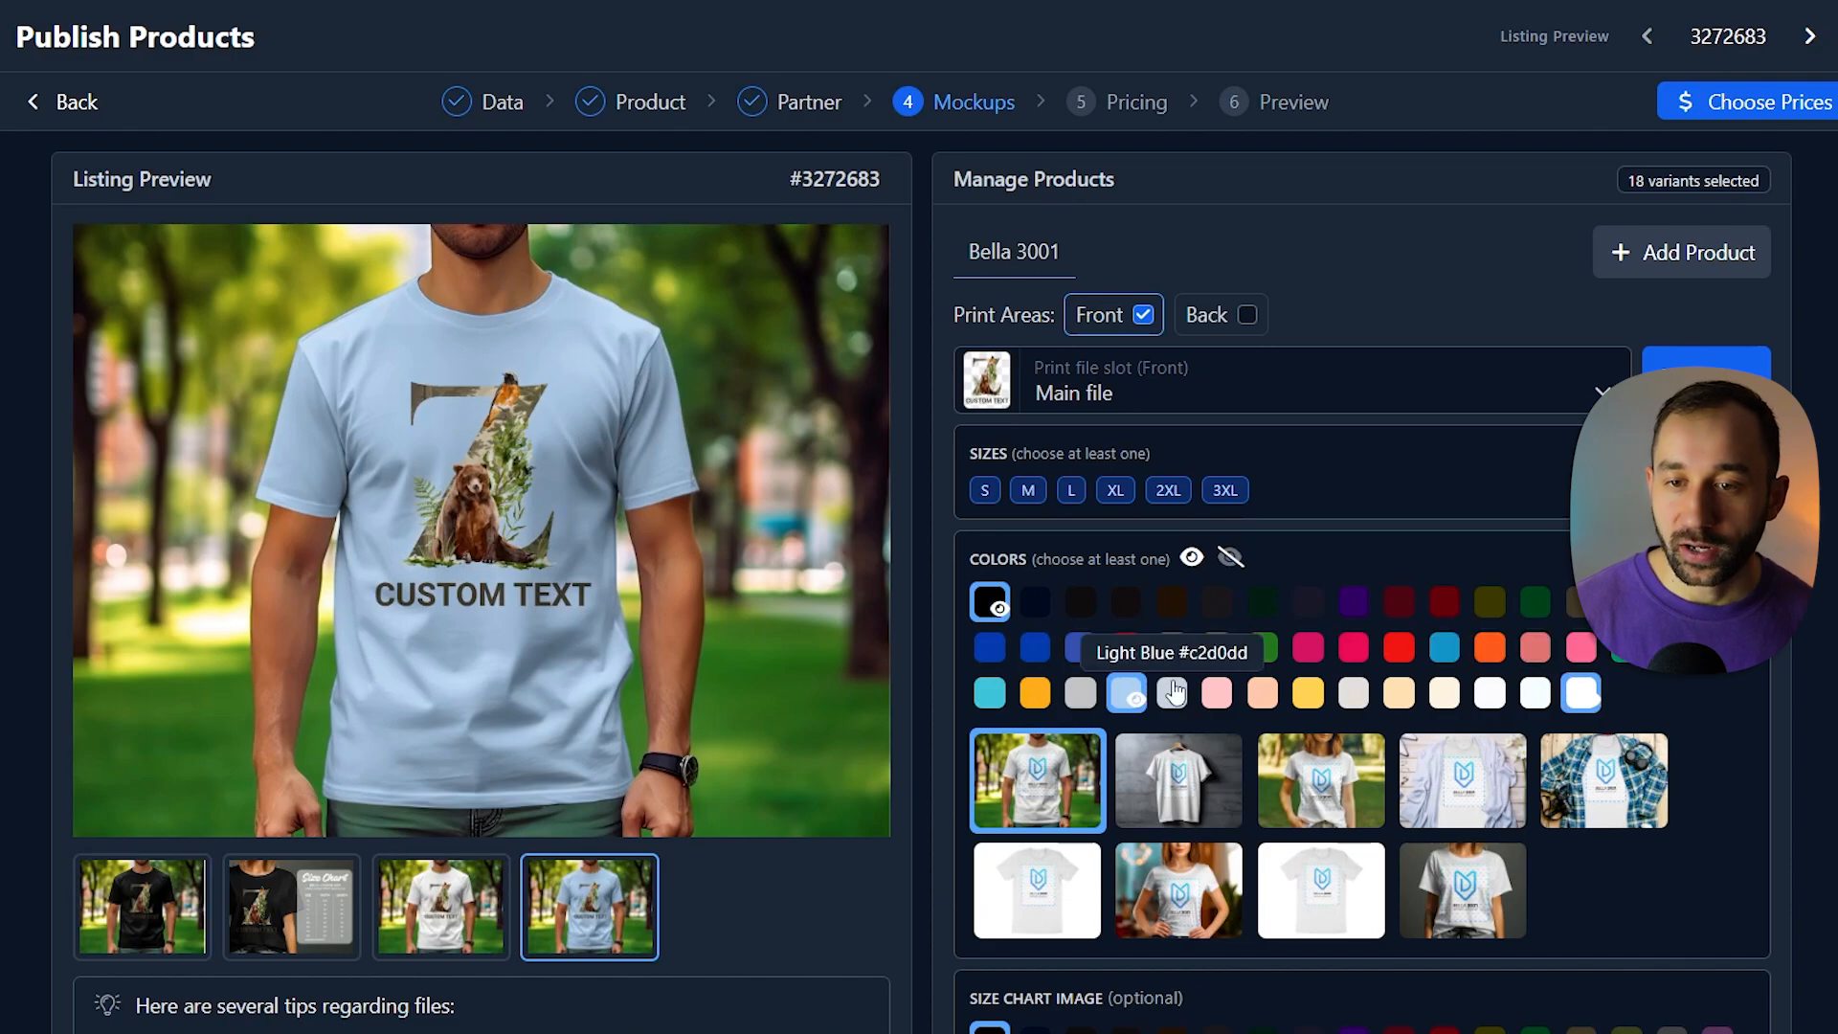
click(1082, 694)
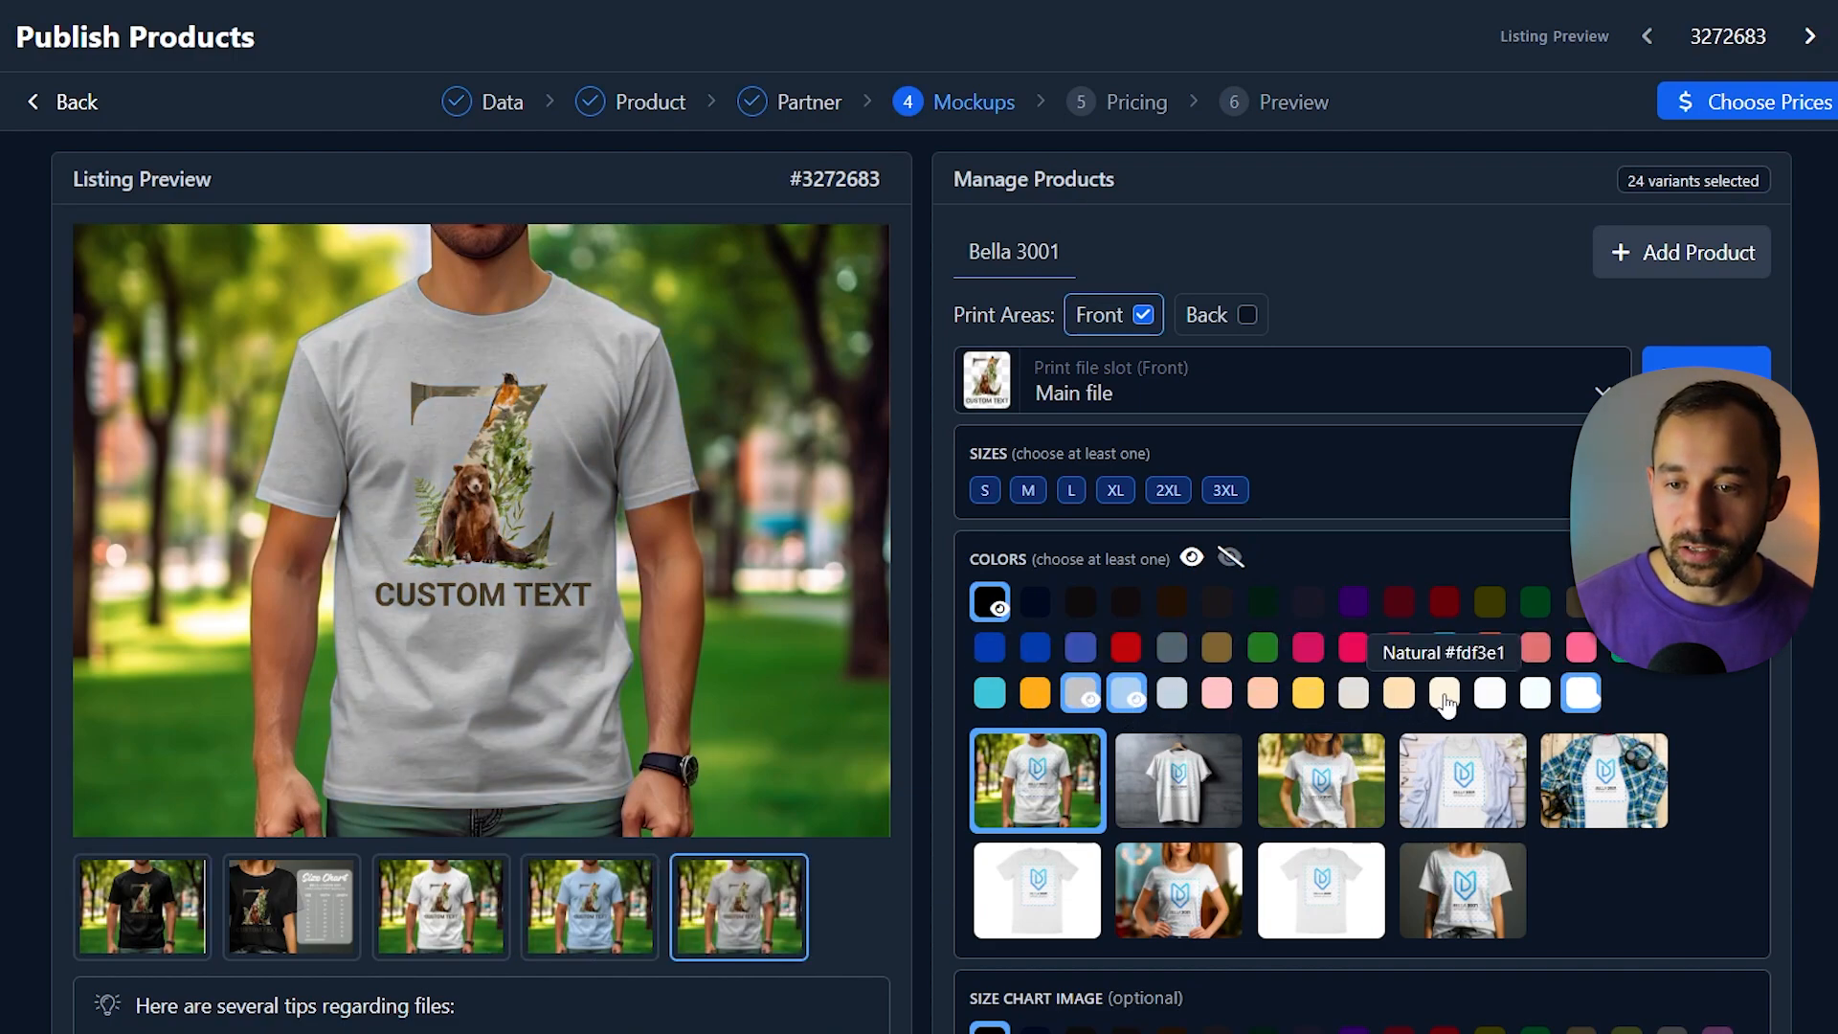
click(1446, 697)
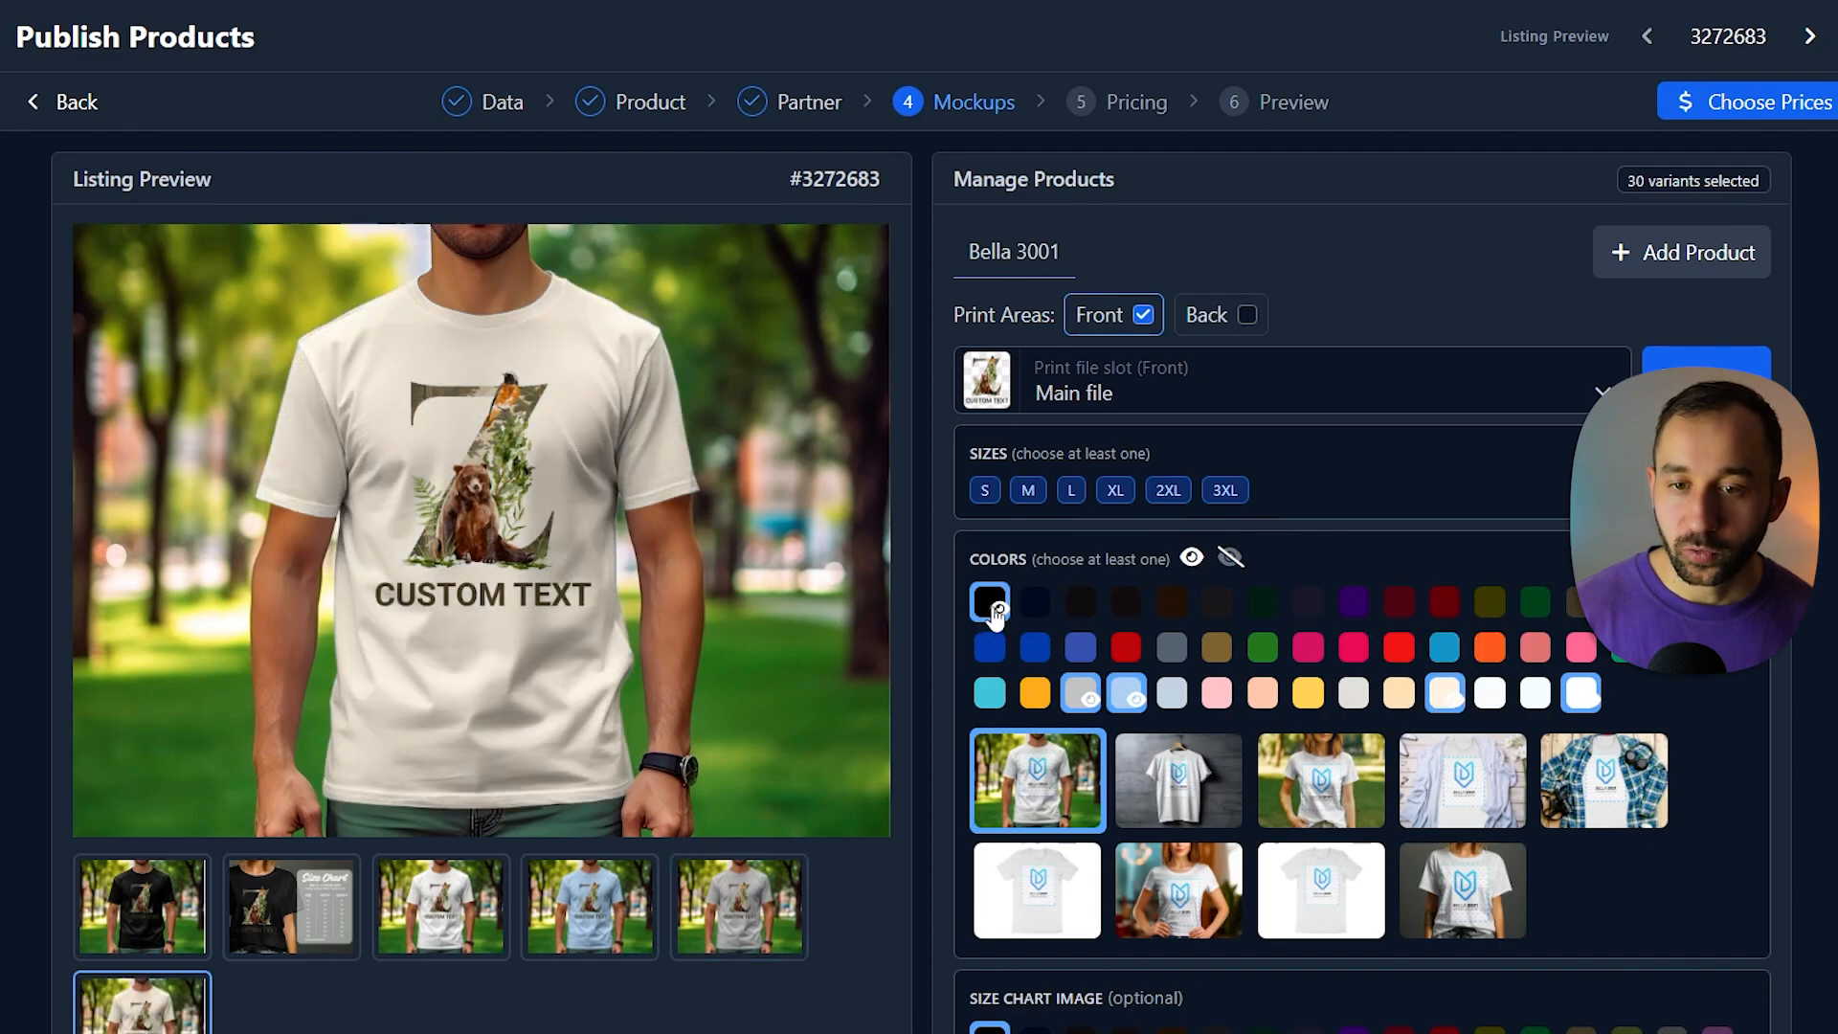
Remove the black shirt color and turn off mockup preview generation for the remaining selected colors
click(1000, 618)
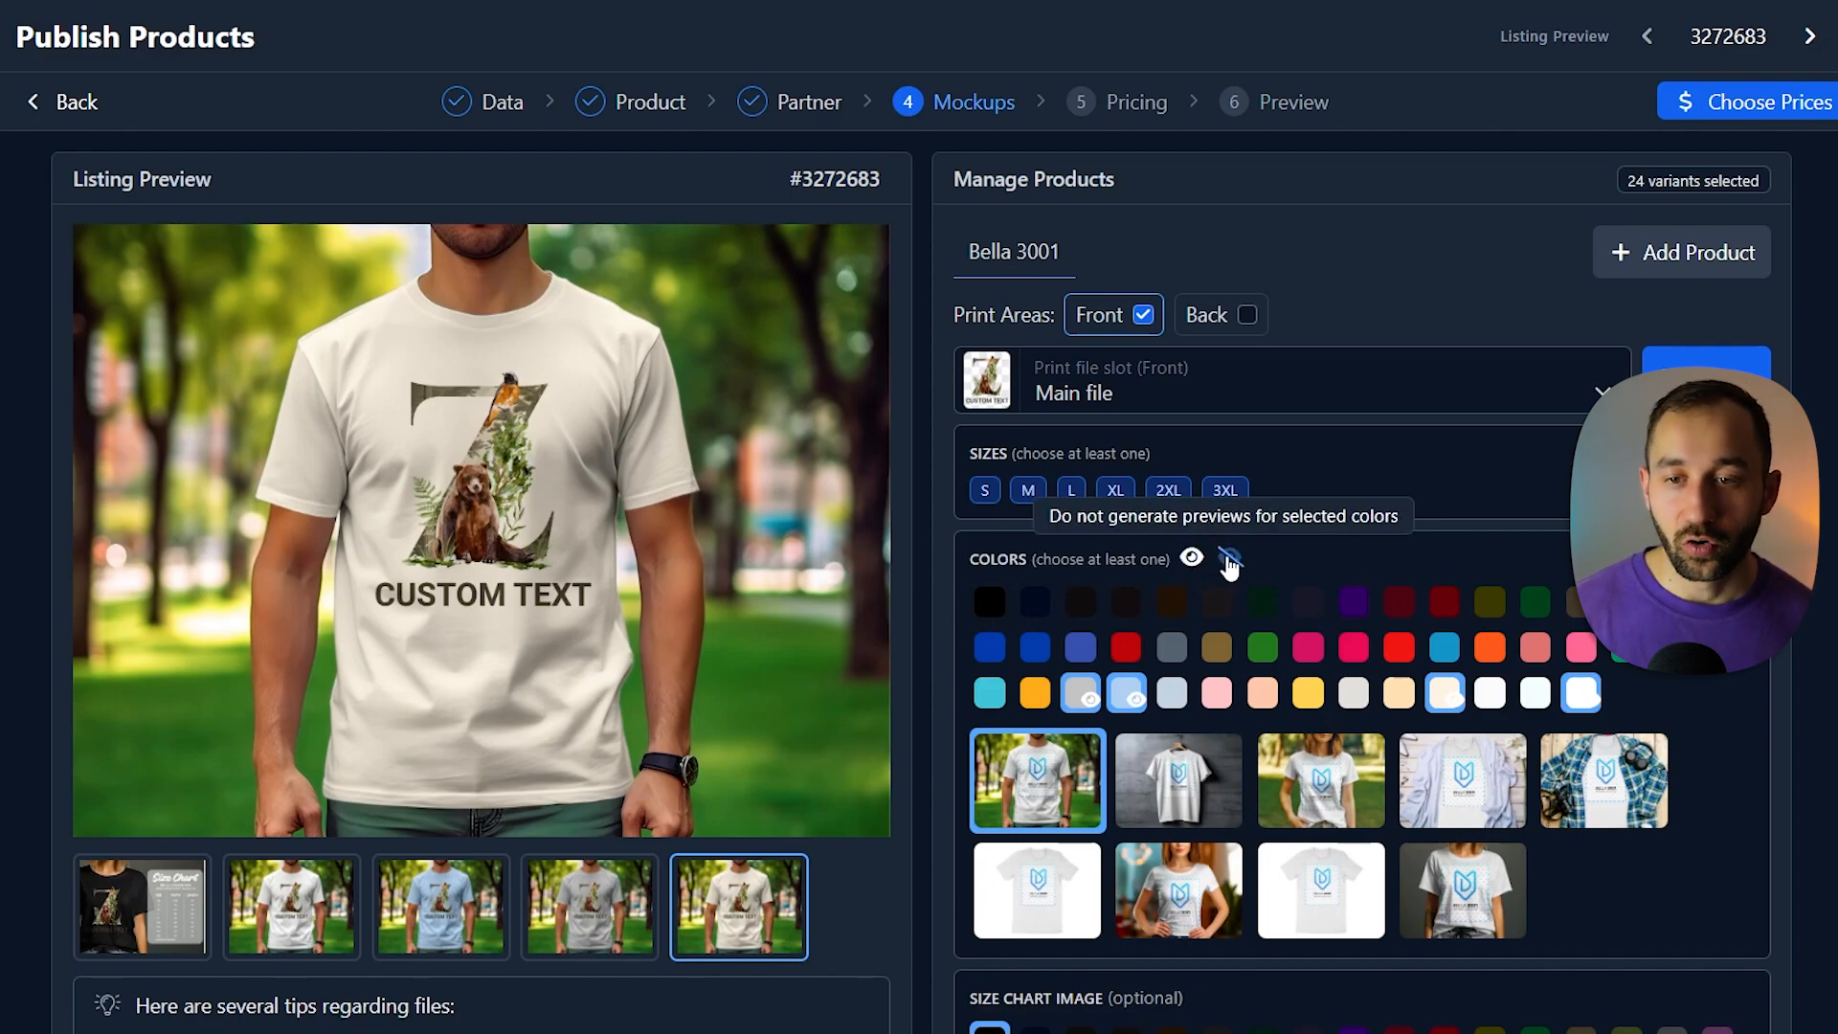
mouse_move(467, 441)
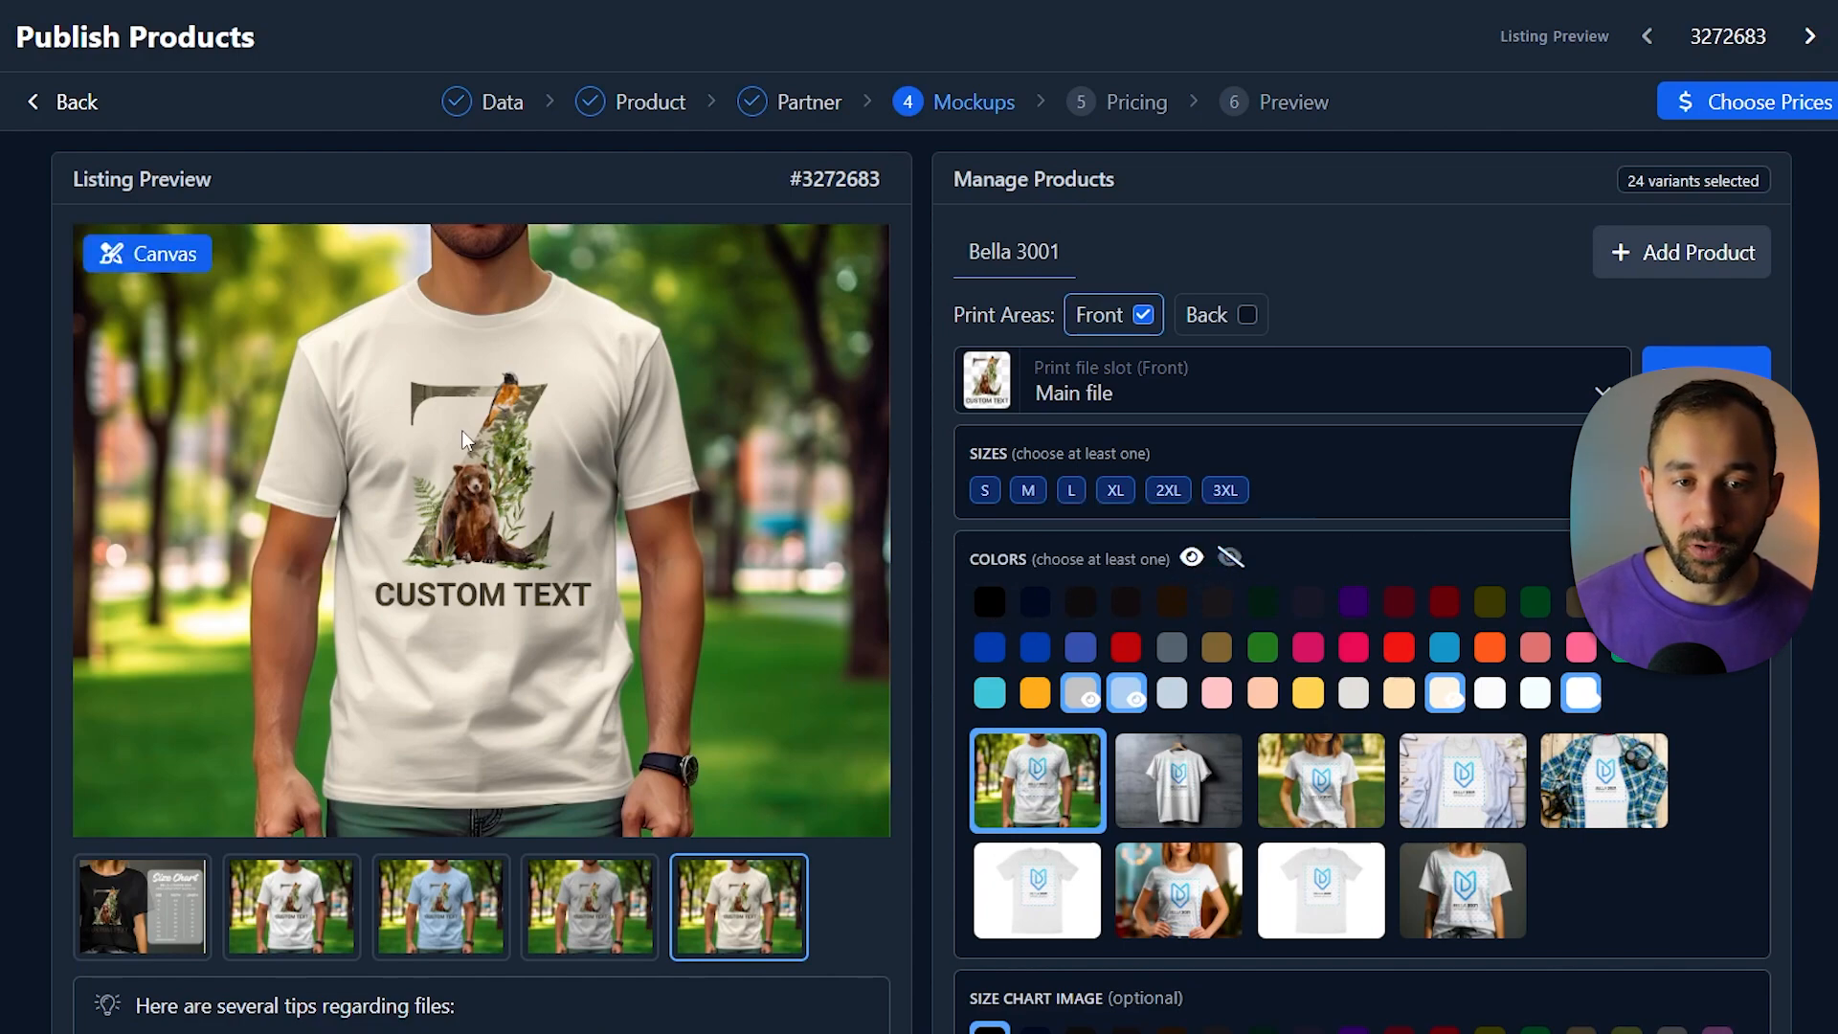
click(1233, 557)
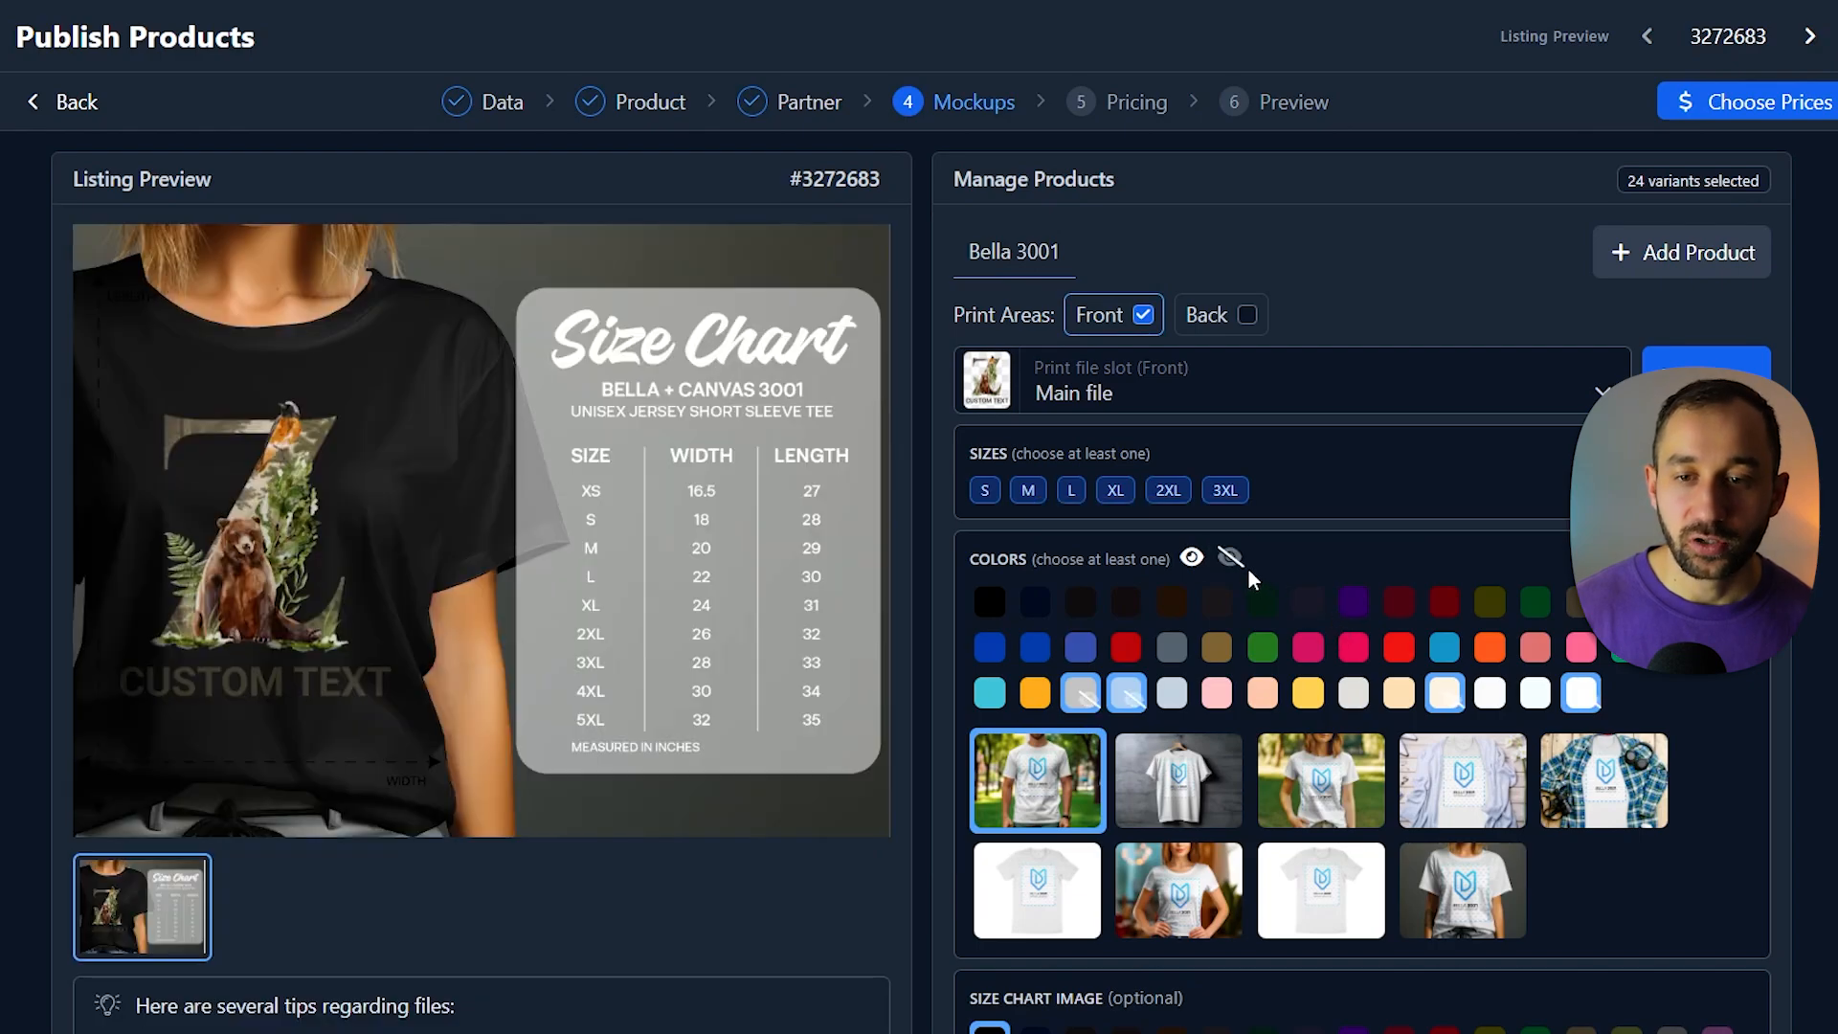
Add the file slots Mockup 1 through Mockup 5 as additional images for the publication
scroll(1251, 569, down, 9)
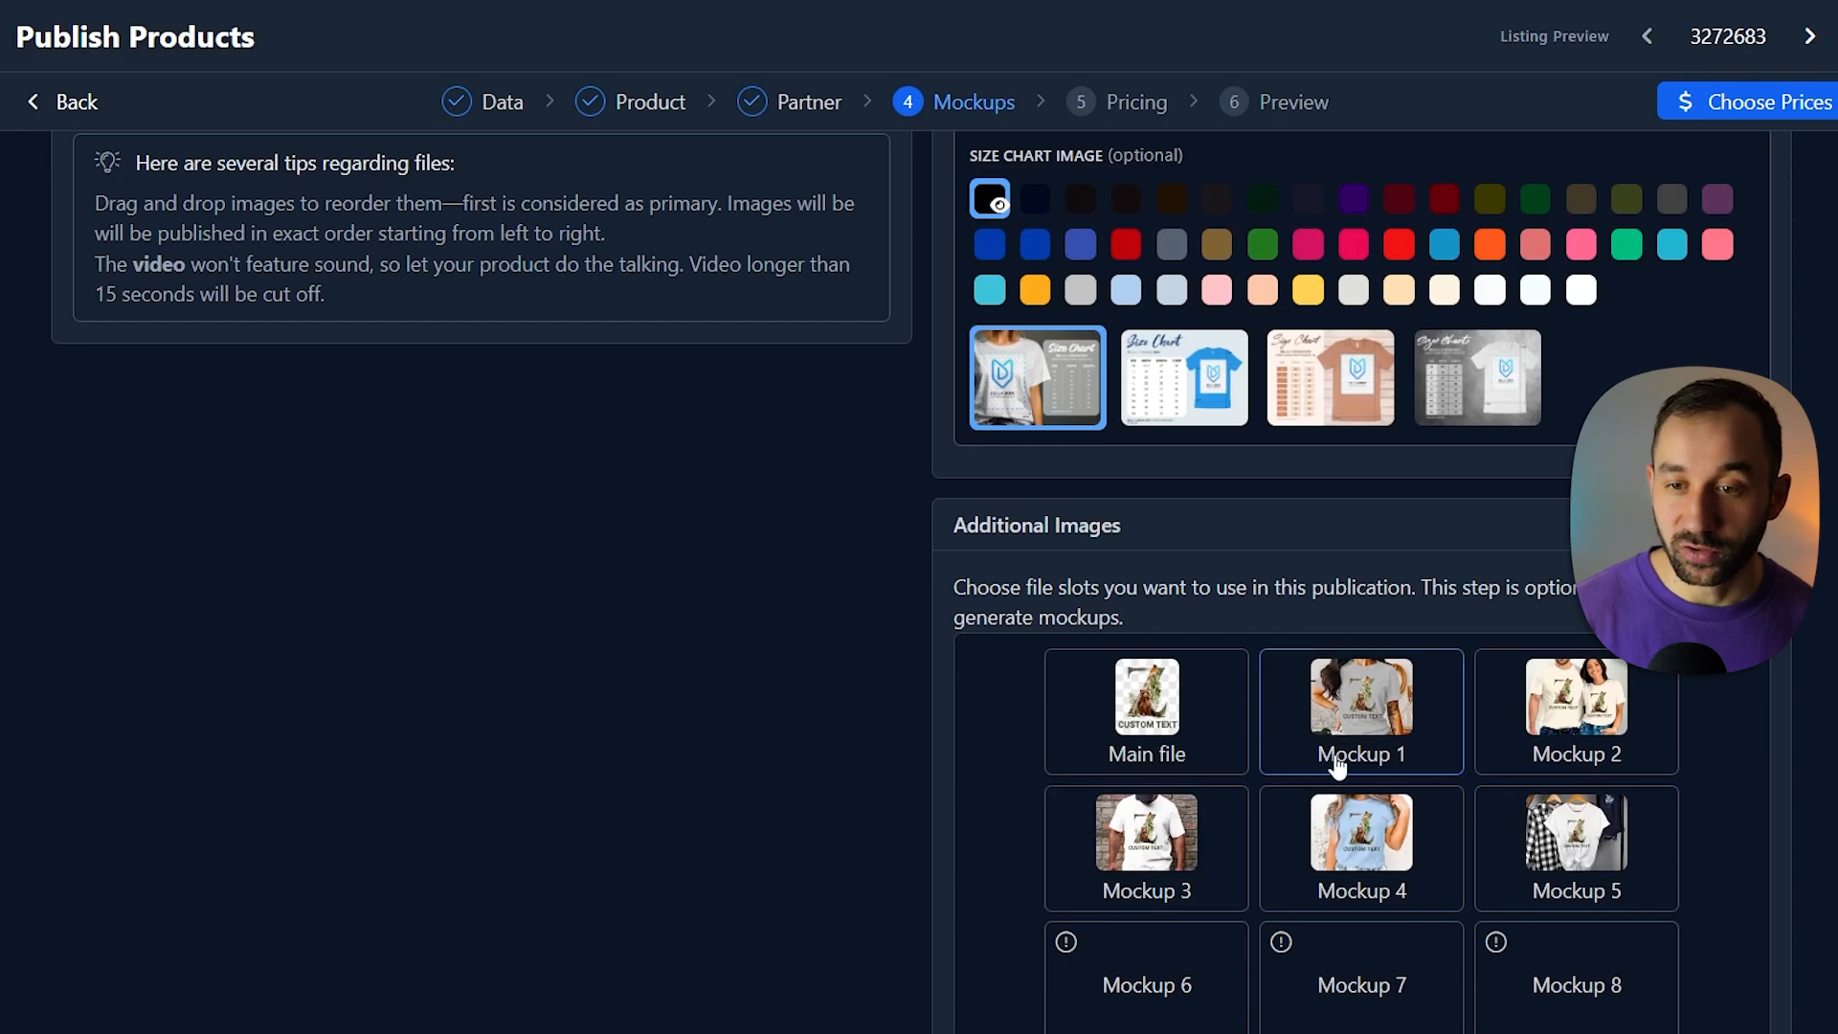
scroll(1360, 718, up, 6)
scroll(1364, 716, down, 6)
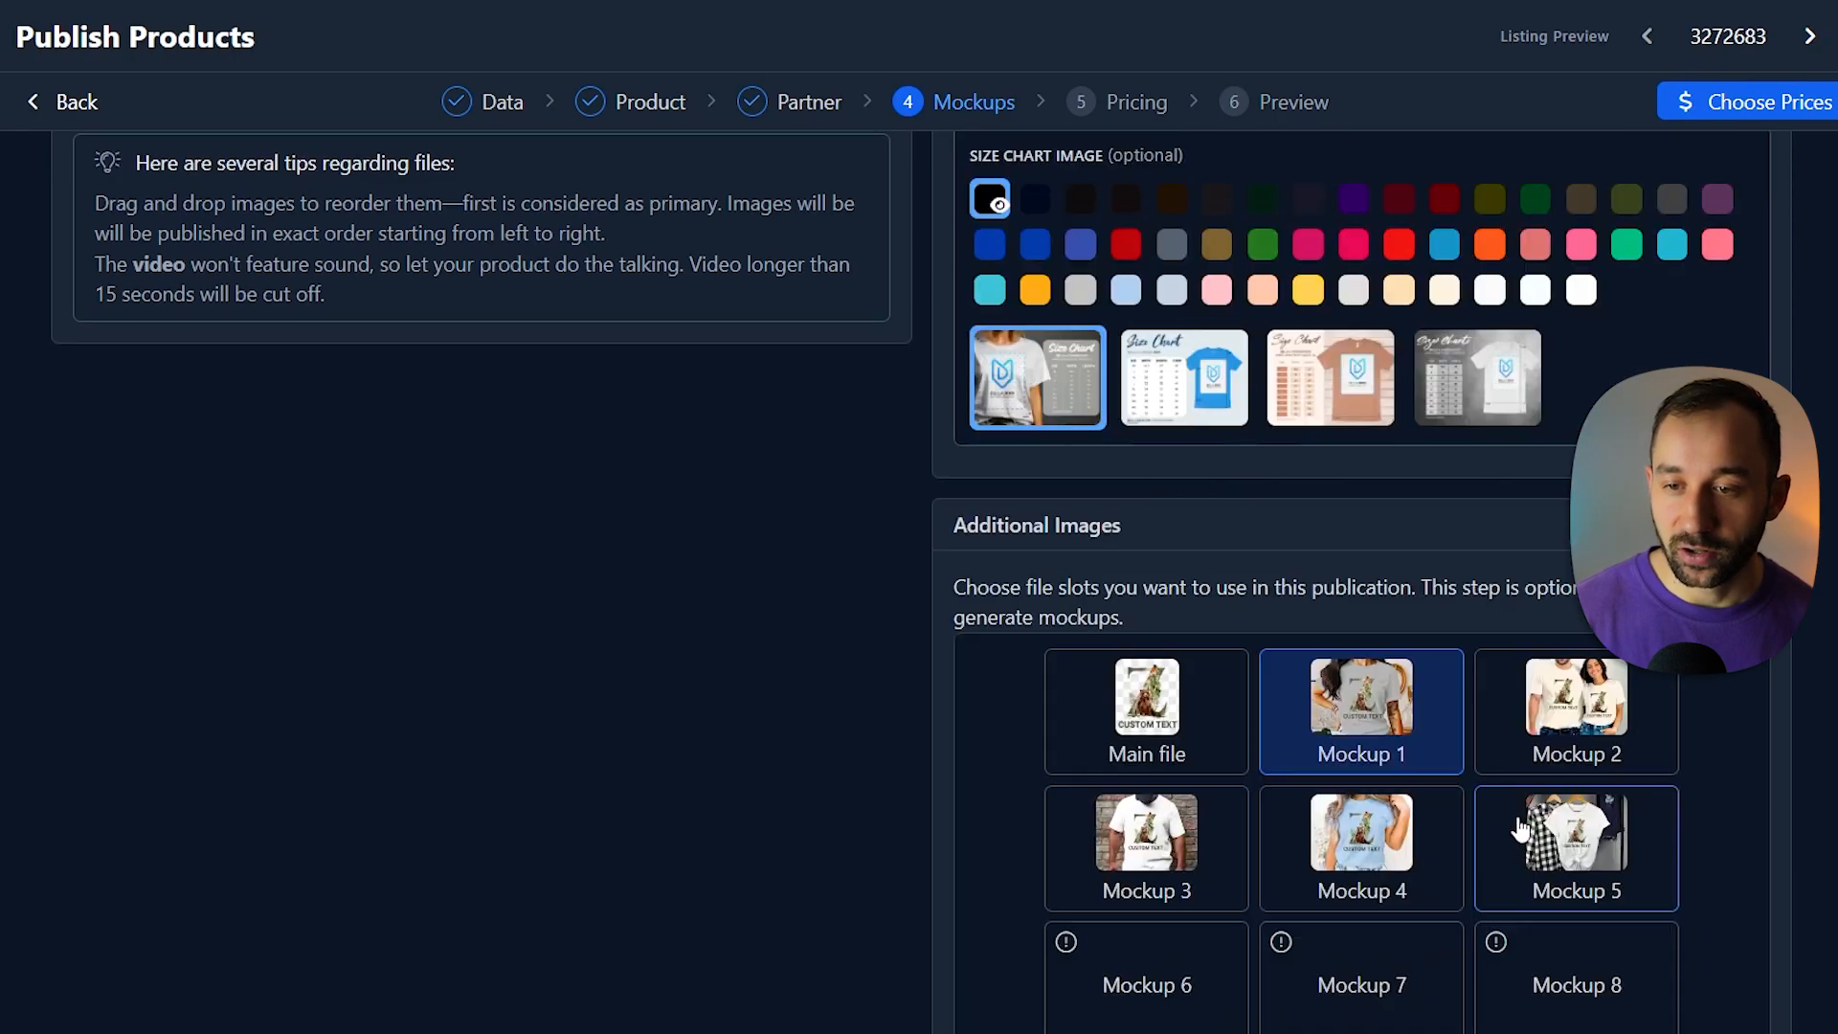
click(1585, 739)
click(1392, 861)
click(1147, 843)
click(1576, 843)
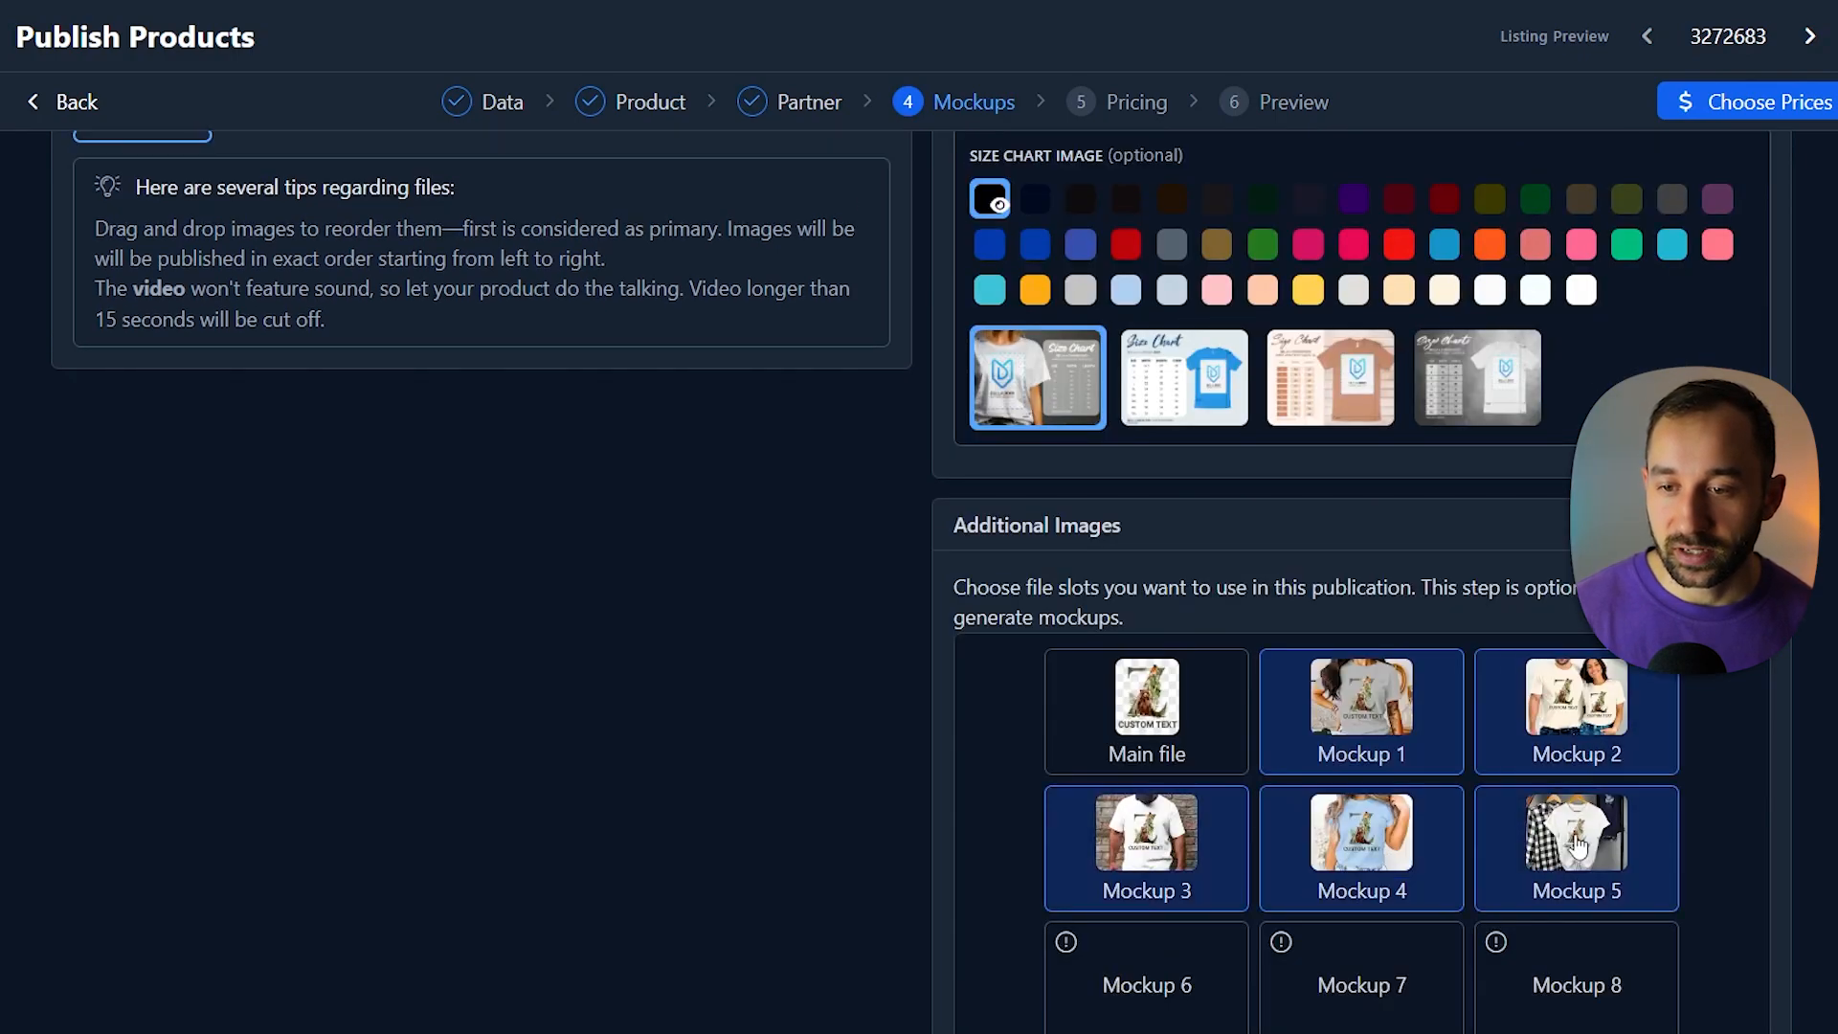
Examine the size chart image in the listing preview for legibility of the design on the black shirt
scroll(1295, 854, up, 7)
scroll(840, 833, down, 1)
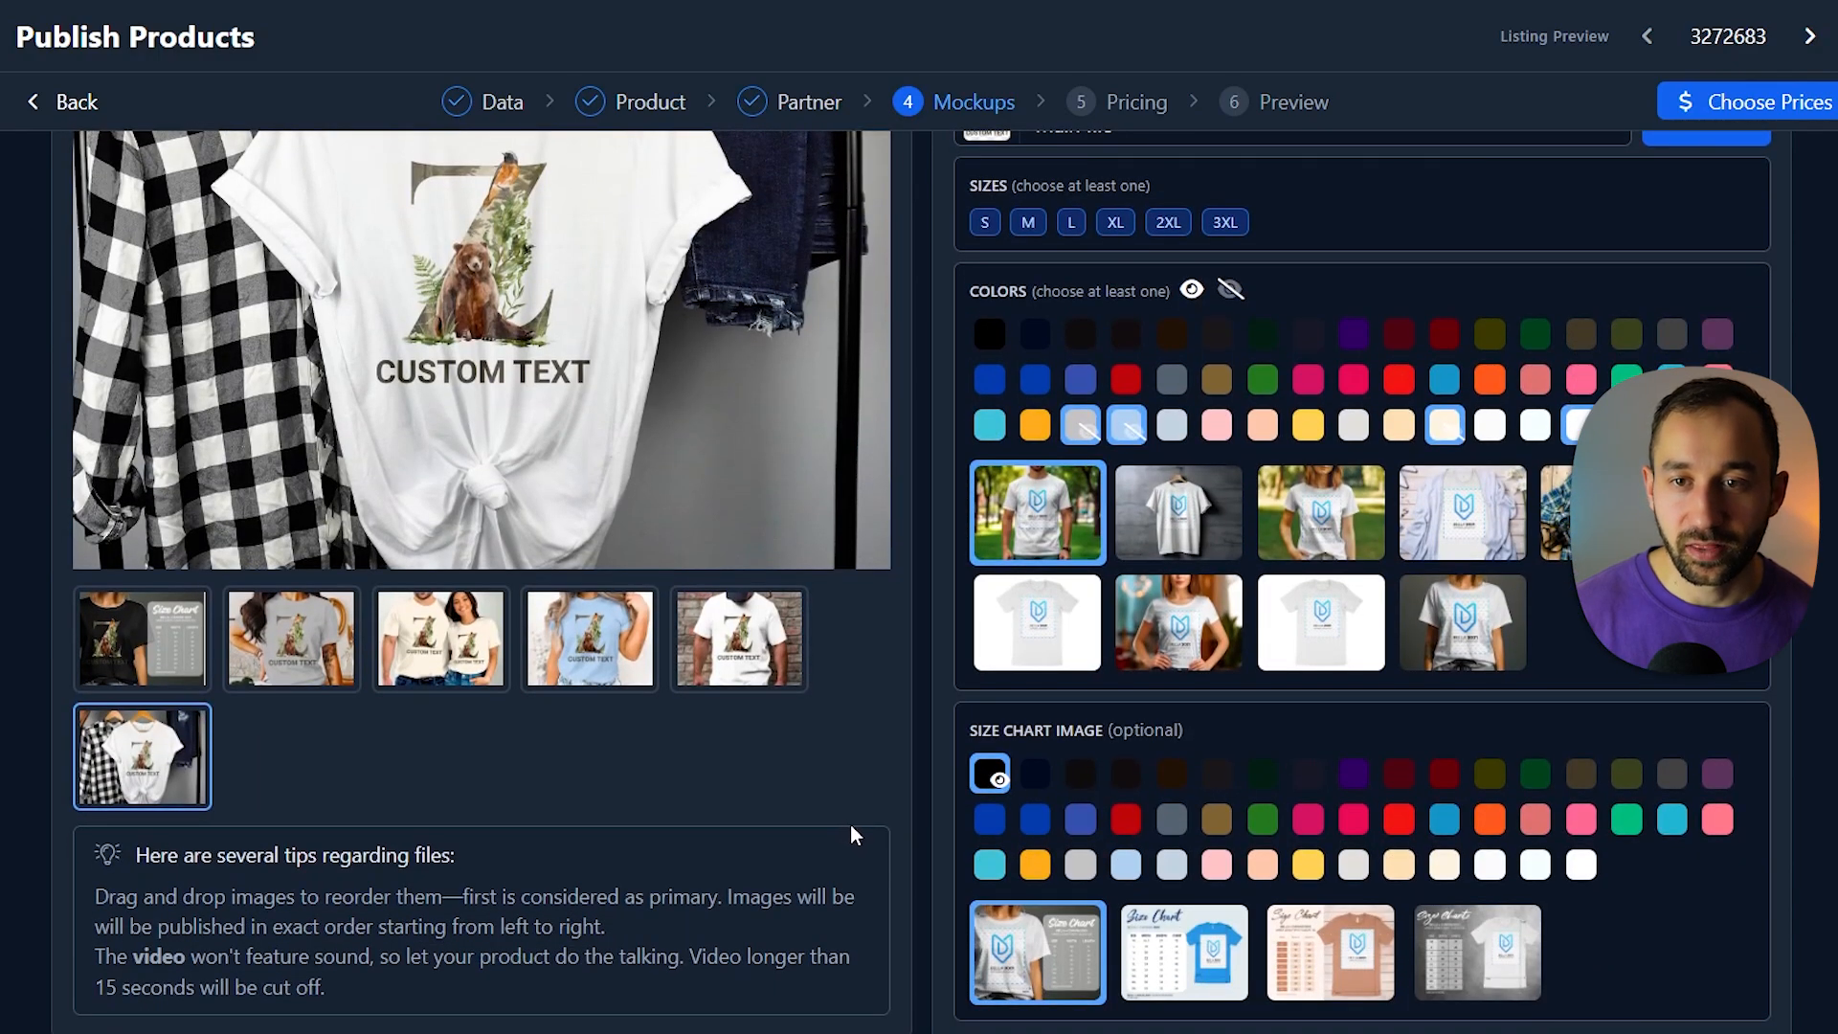
click(142, 639)
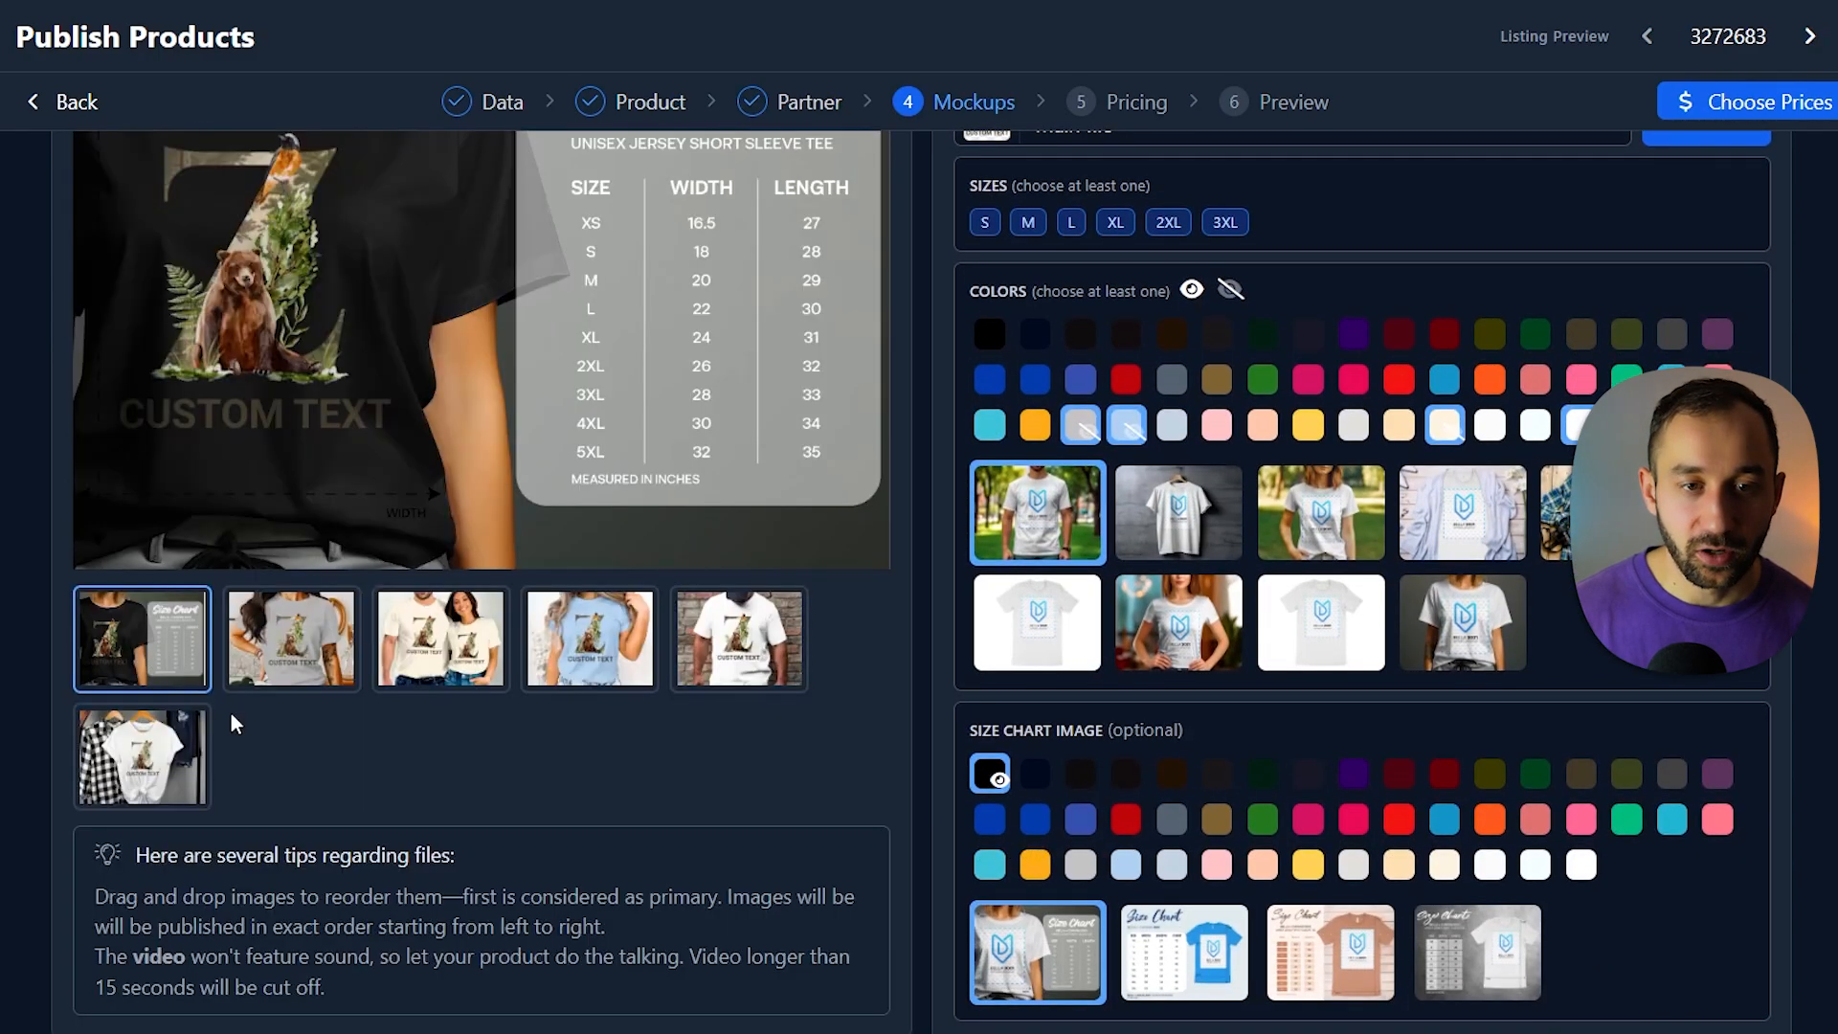
scroll(229, 711, up, 2)
scroll(523, 622, up, 1)
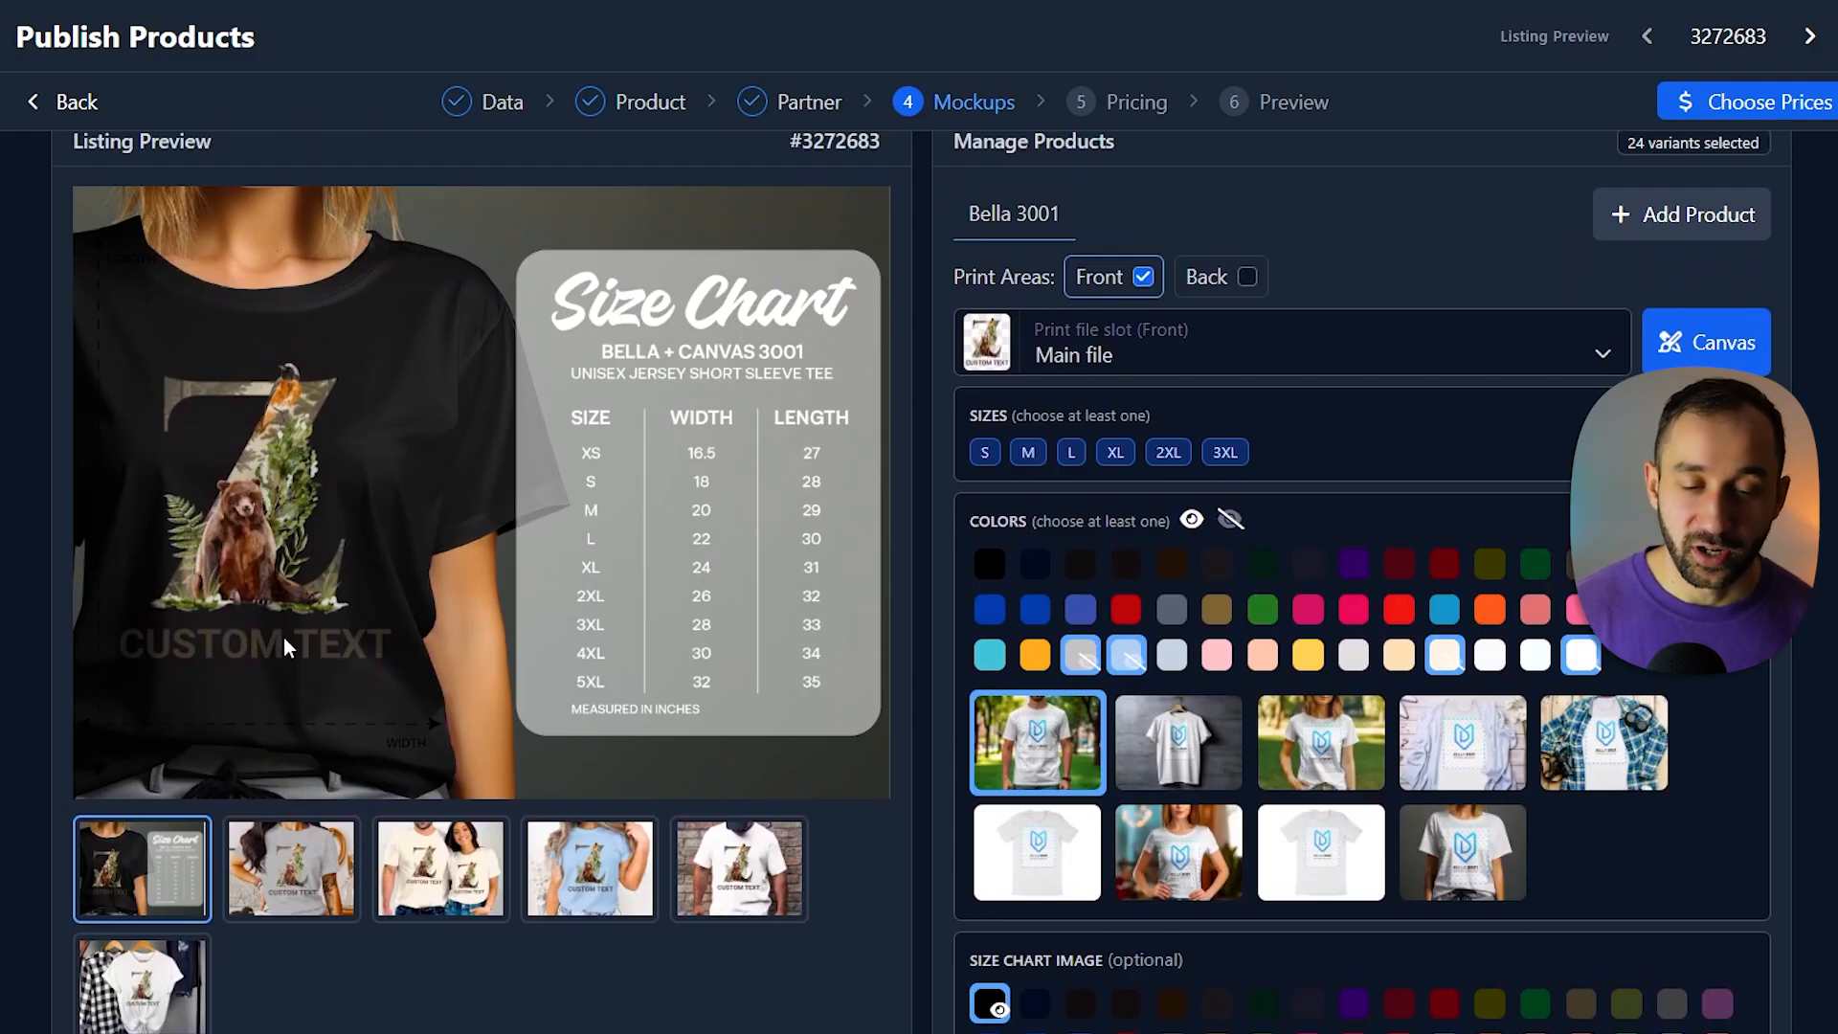
scroll(763, 773, down, 1)
scroll(784, 736, up, 1)
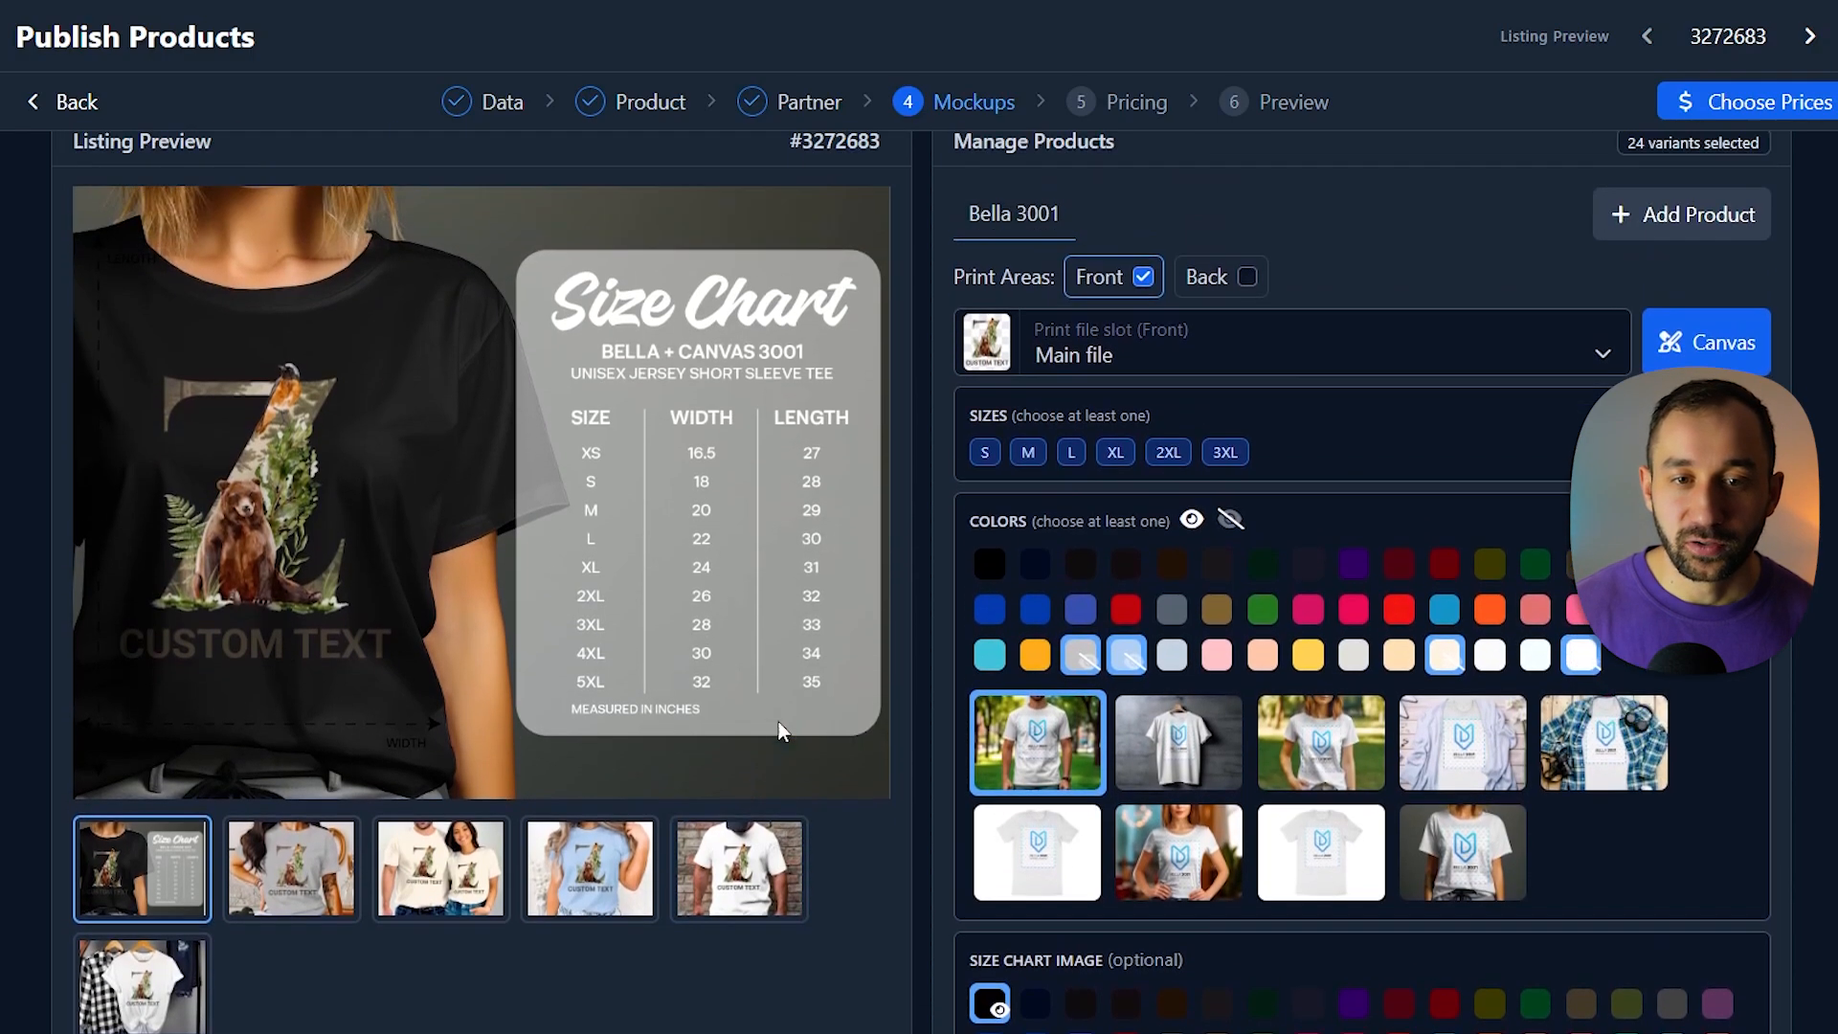
scroll(870, 751, down, 2)
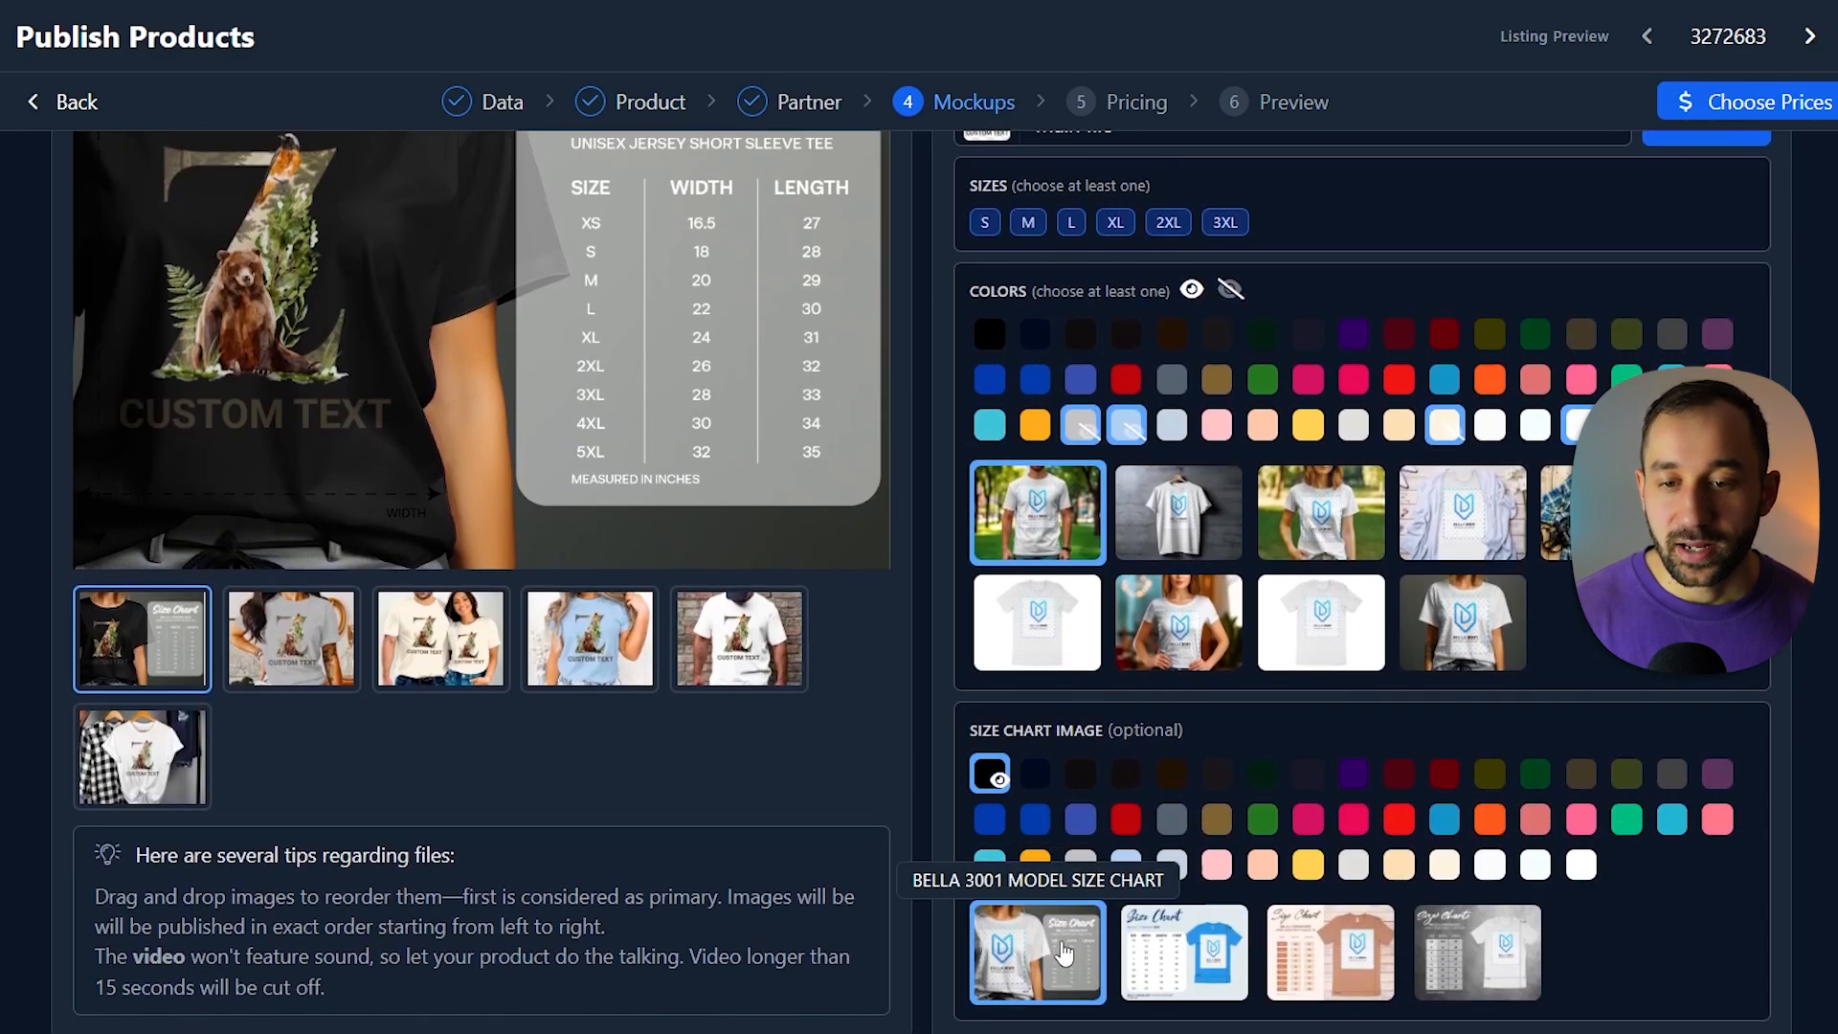
Try the blue size chart design, return to the Bella 3001 model size chart and set its shirt color to white
click(1184, 948)
scroll(1054, 1015, up, 1)
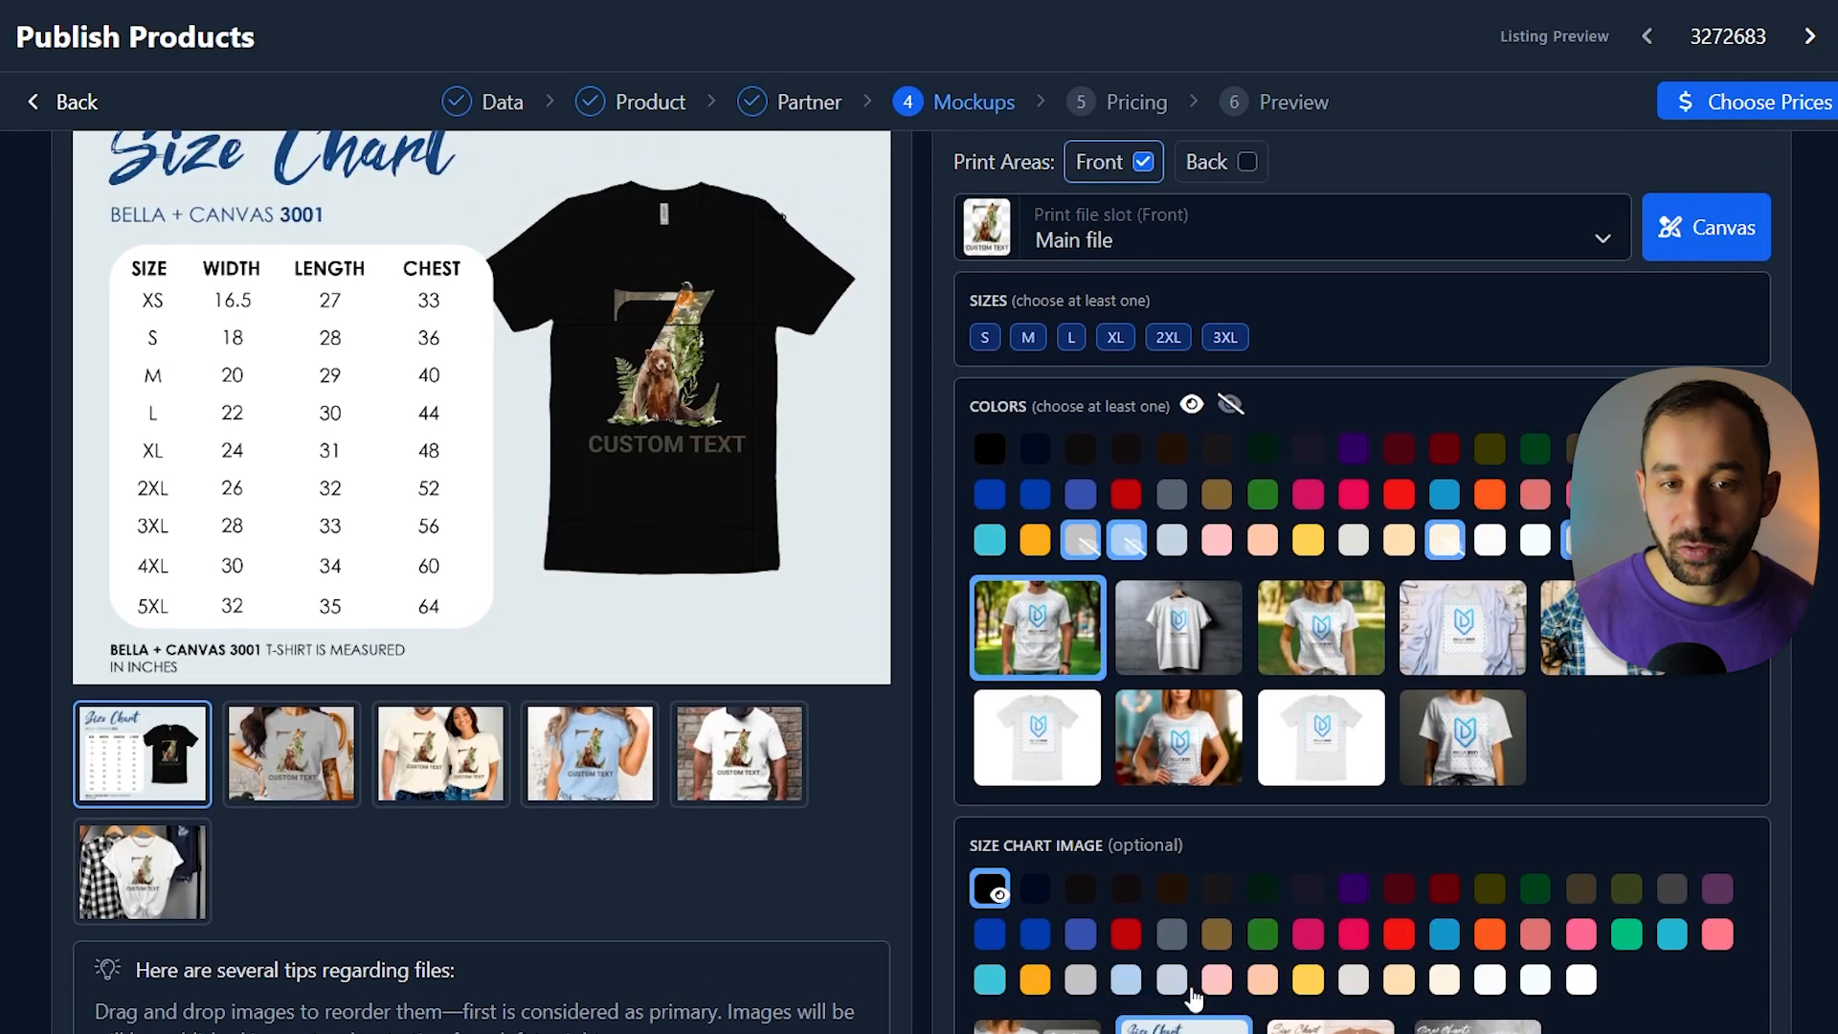
click(1036, 1023)
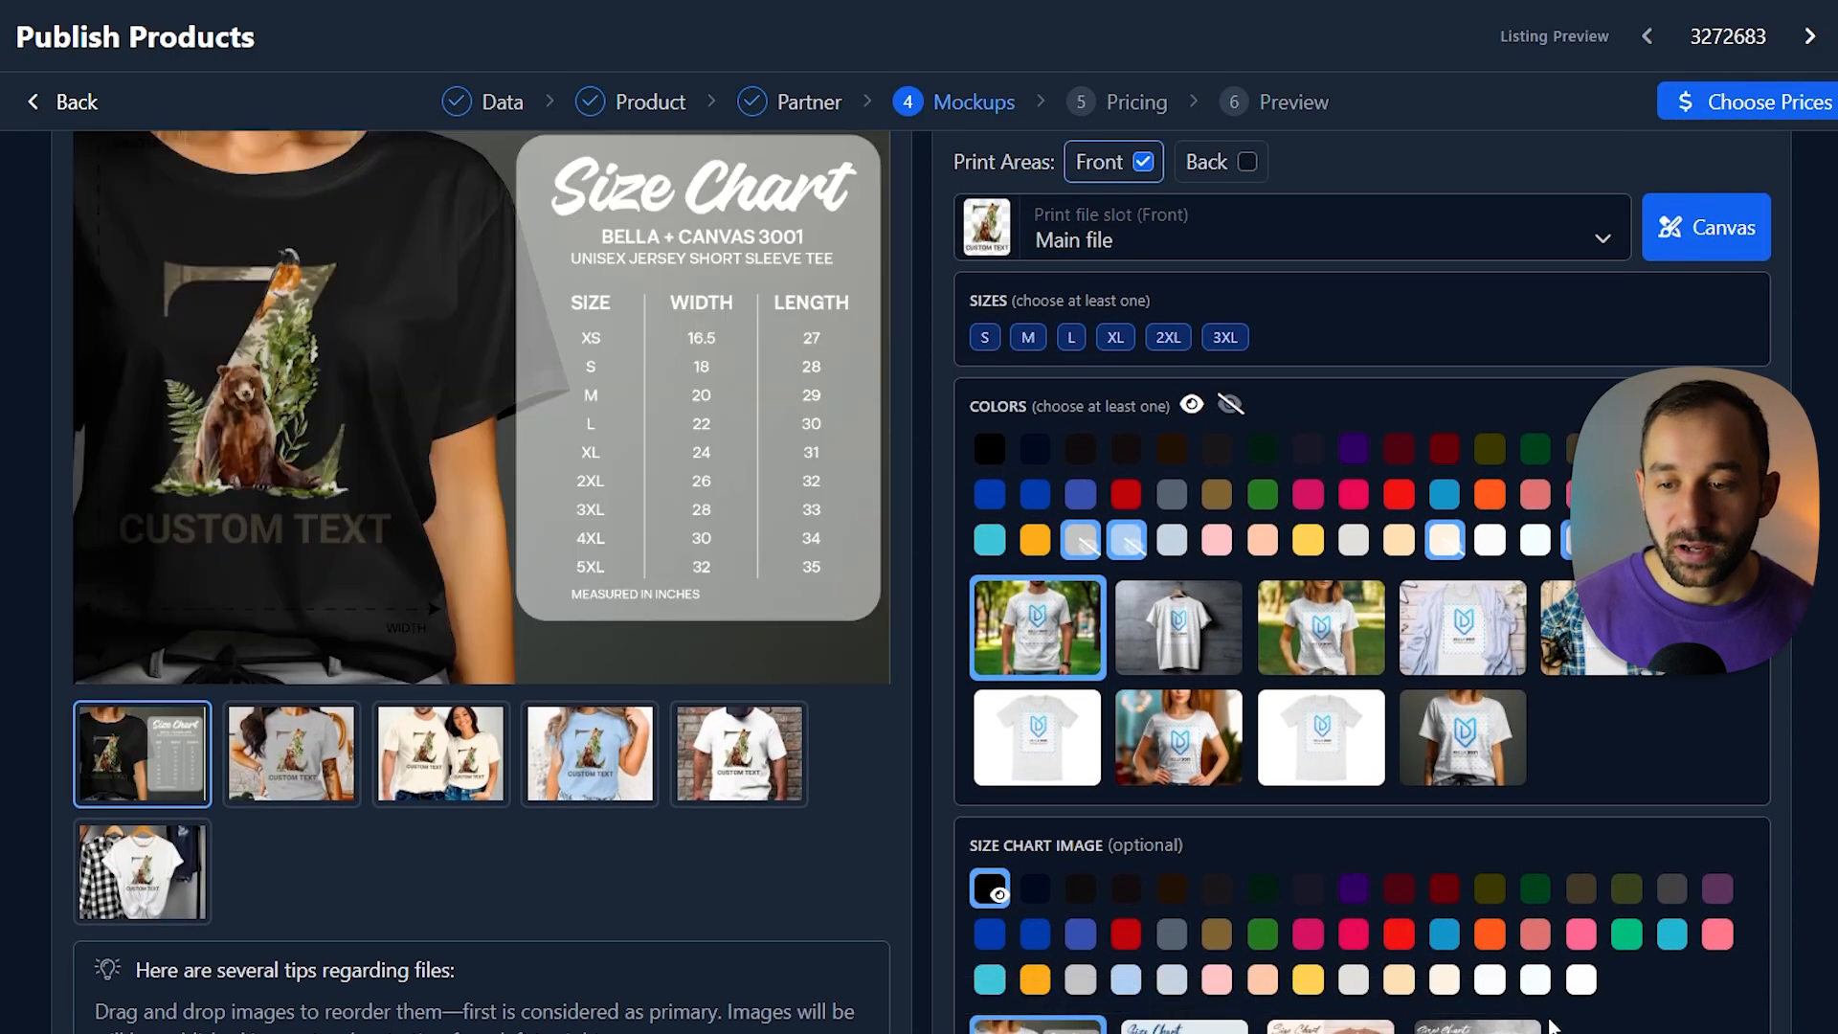
click(1582, 981)
scroll(445, 910, up, 1)
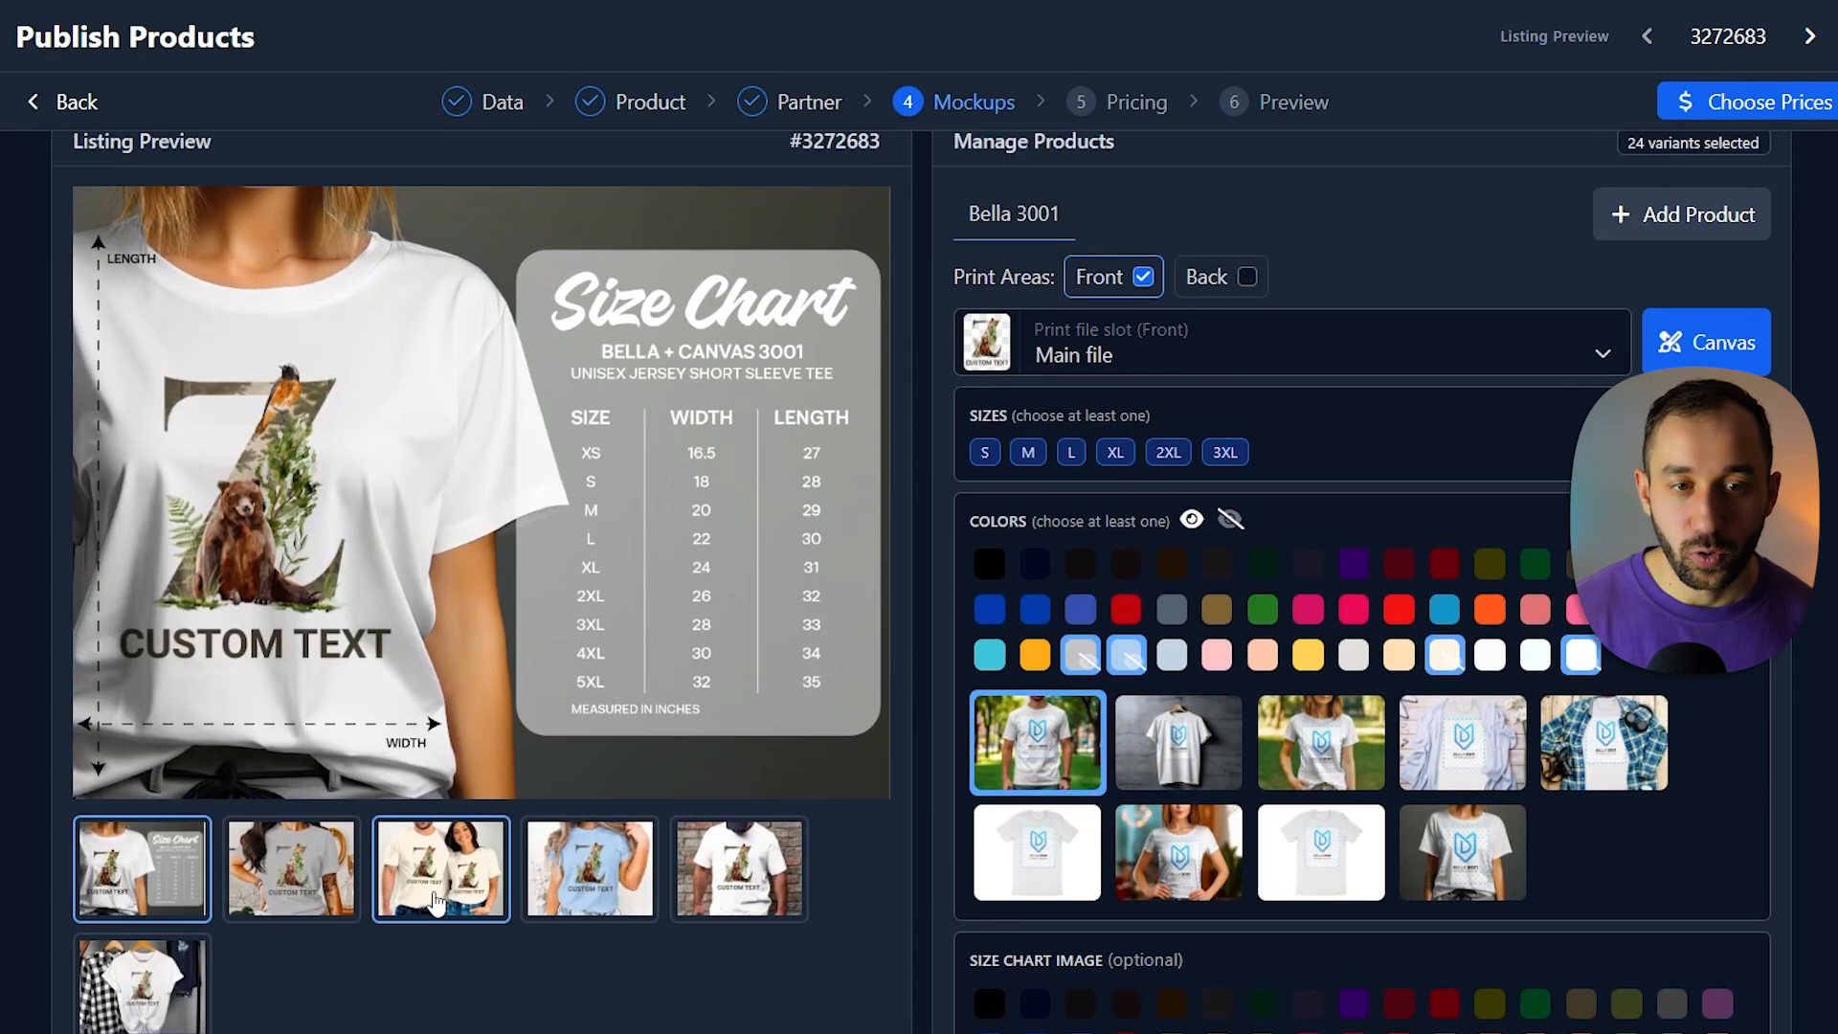
Reorder the listing images to Mockup 2, Mockup 3, Mockup 1, Mockup 5, Mockup 4 and the size chart last, and preview Mockup 1
scroll(287, 881, down, 1)
drag(177, 766, 184, 902)
scroll(402, 890, up, 1)
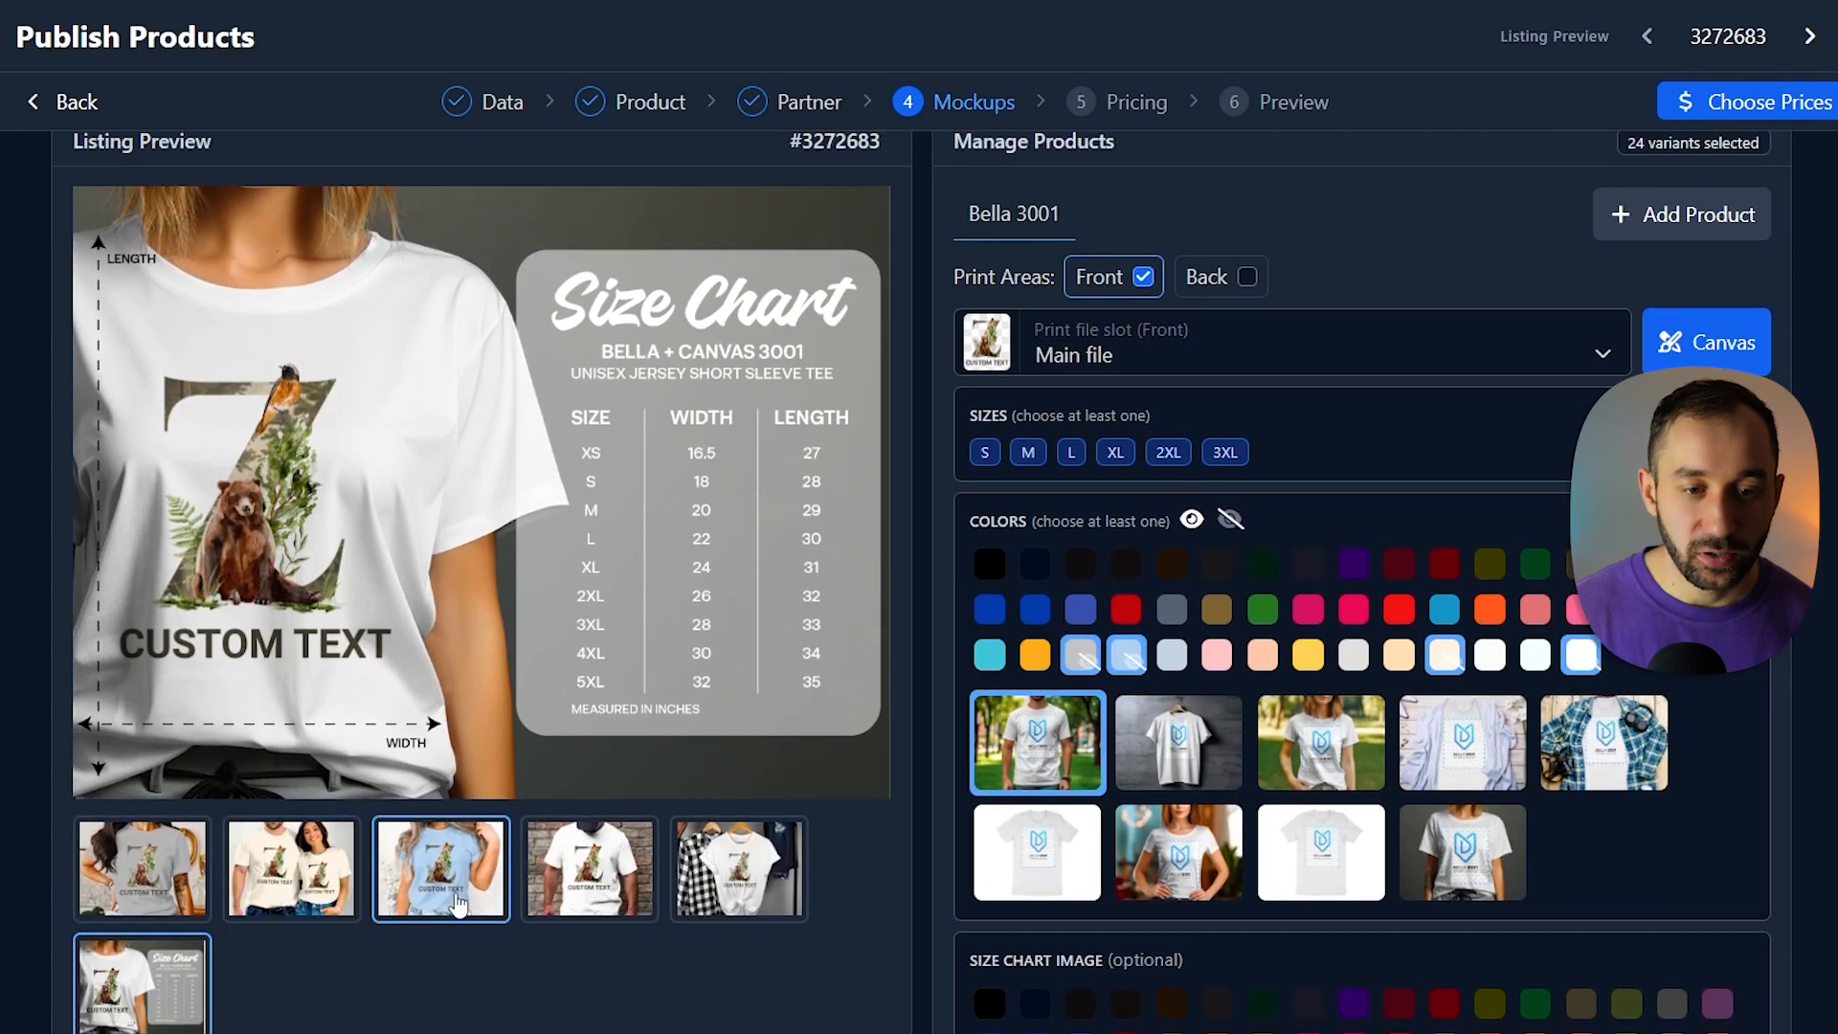
drag(326, 890, 172, 880)
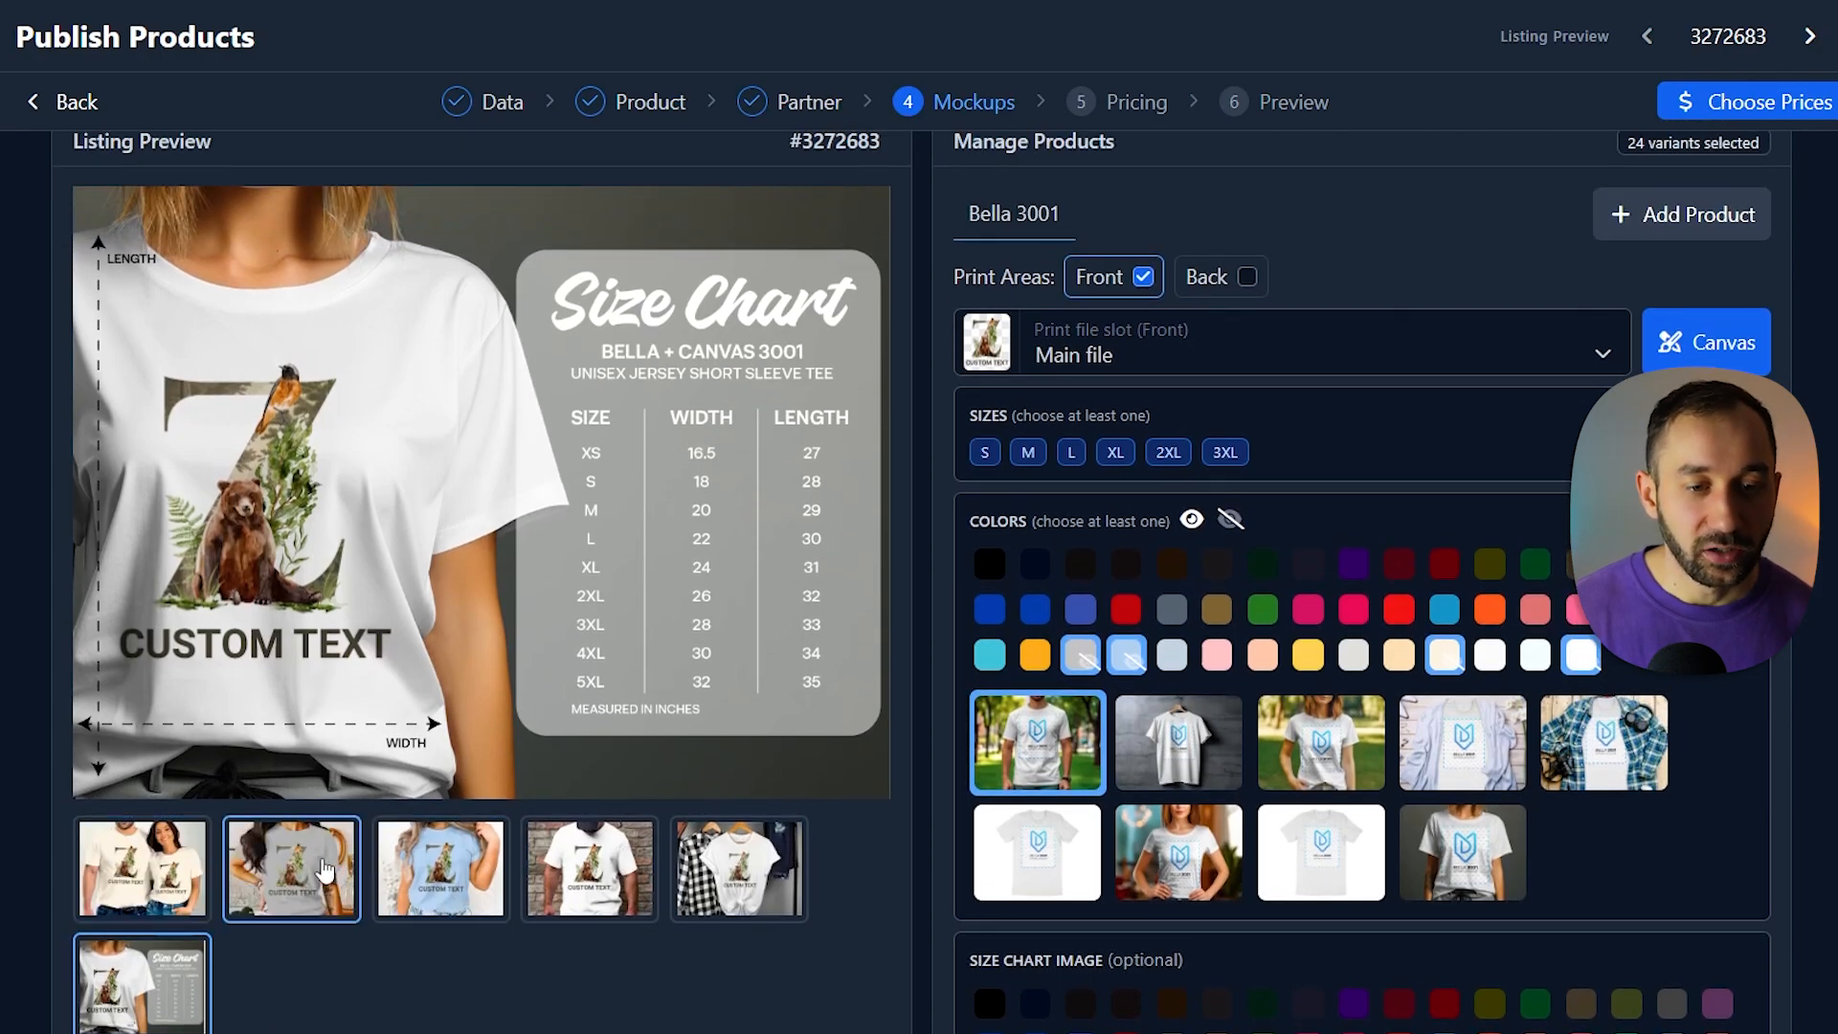
drag(326, 870, 470, 871)
drag(598, 870, 737, 872)
click(450, 868)
scroll(629, 969, up, 1)
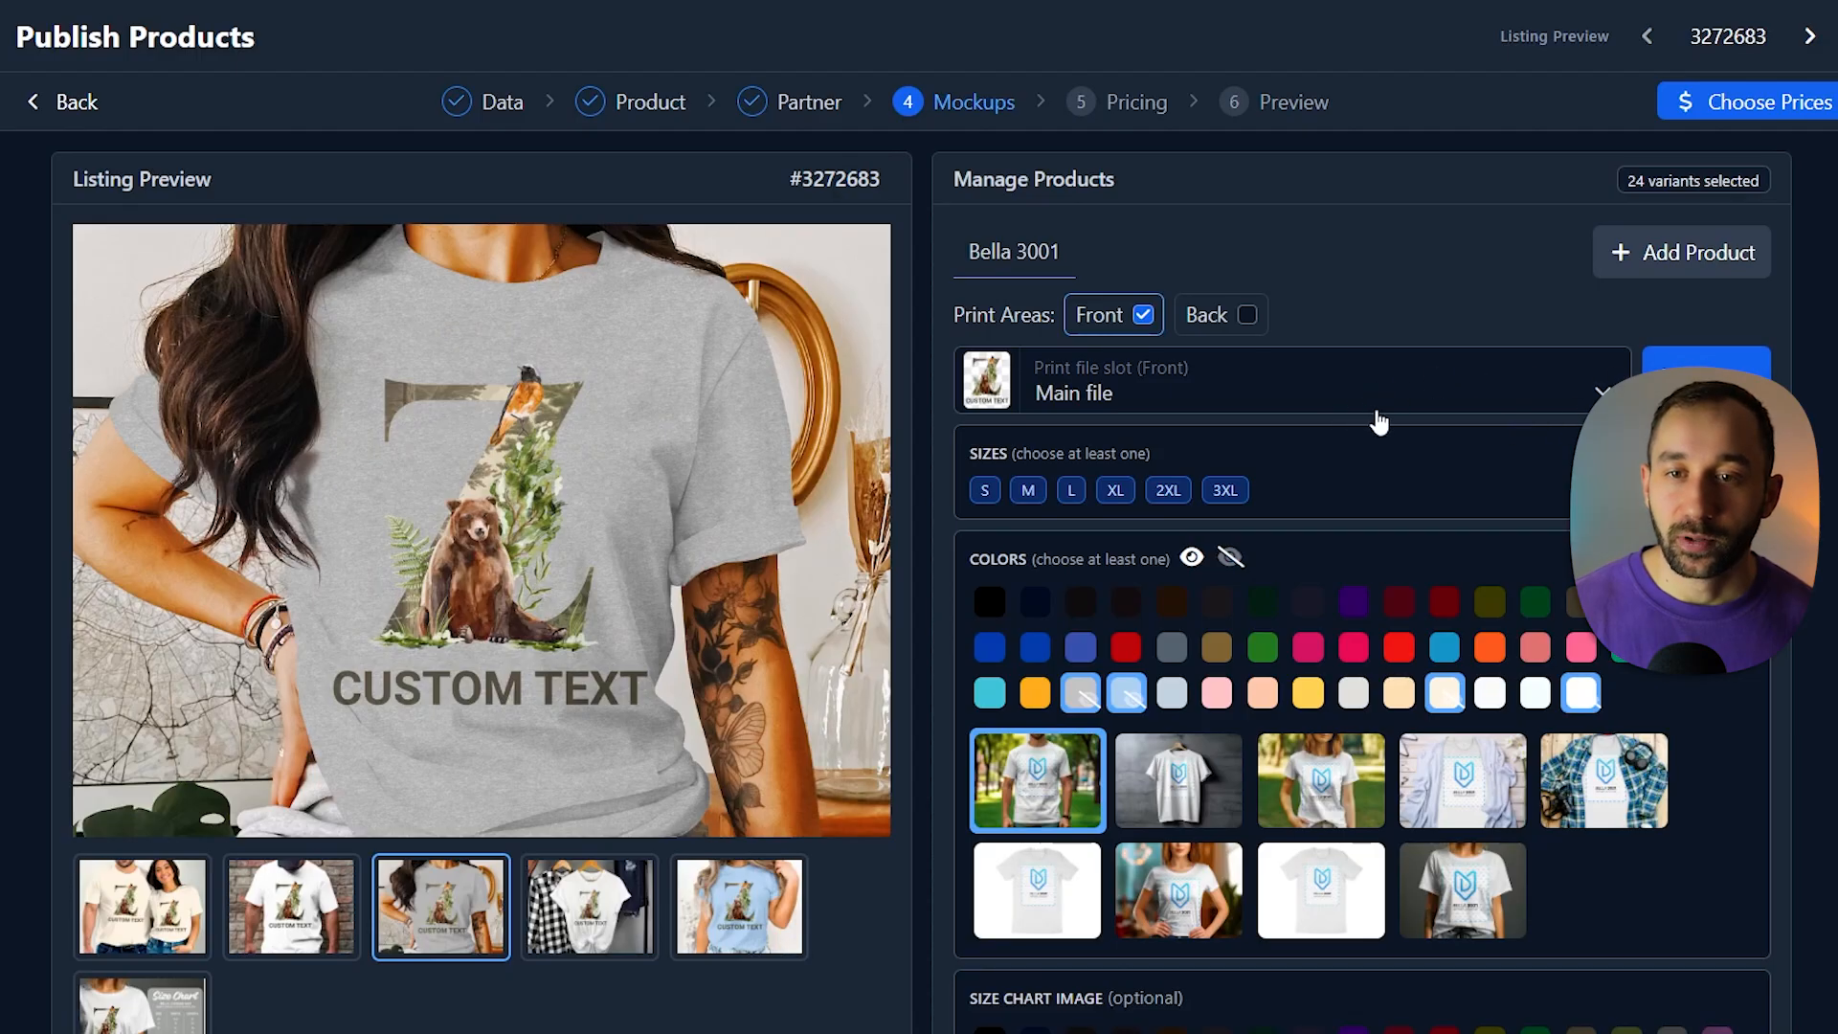
Inspect the print file's design and size in the canvas editor, and close the editor without saving
click(1706, 380)
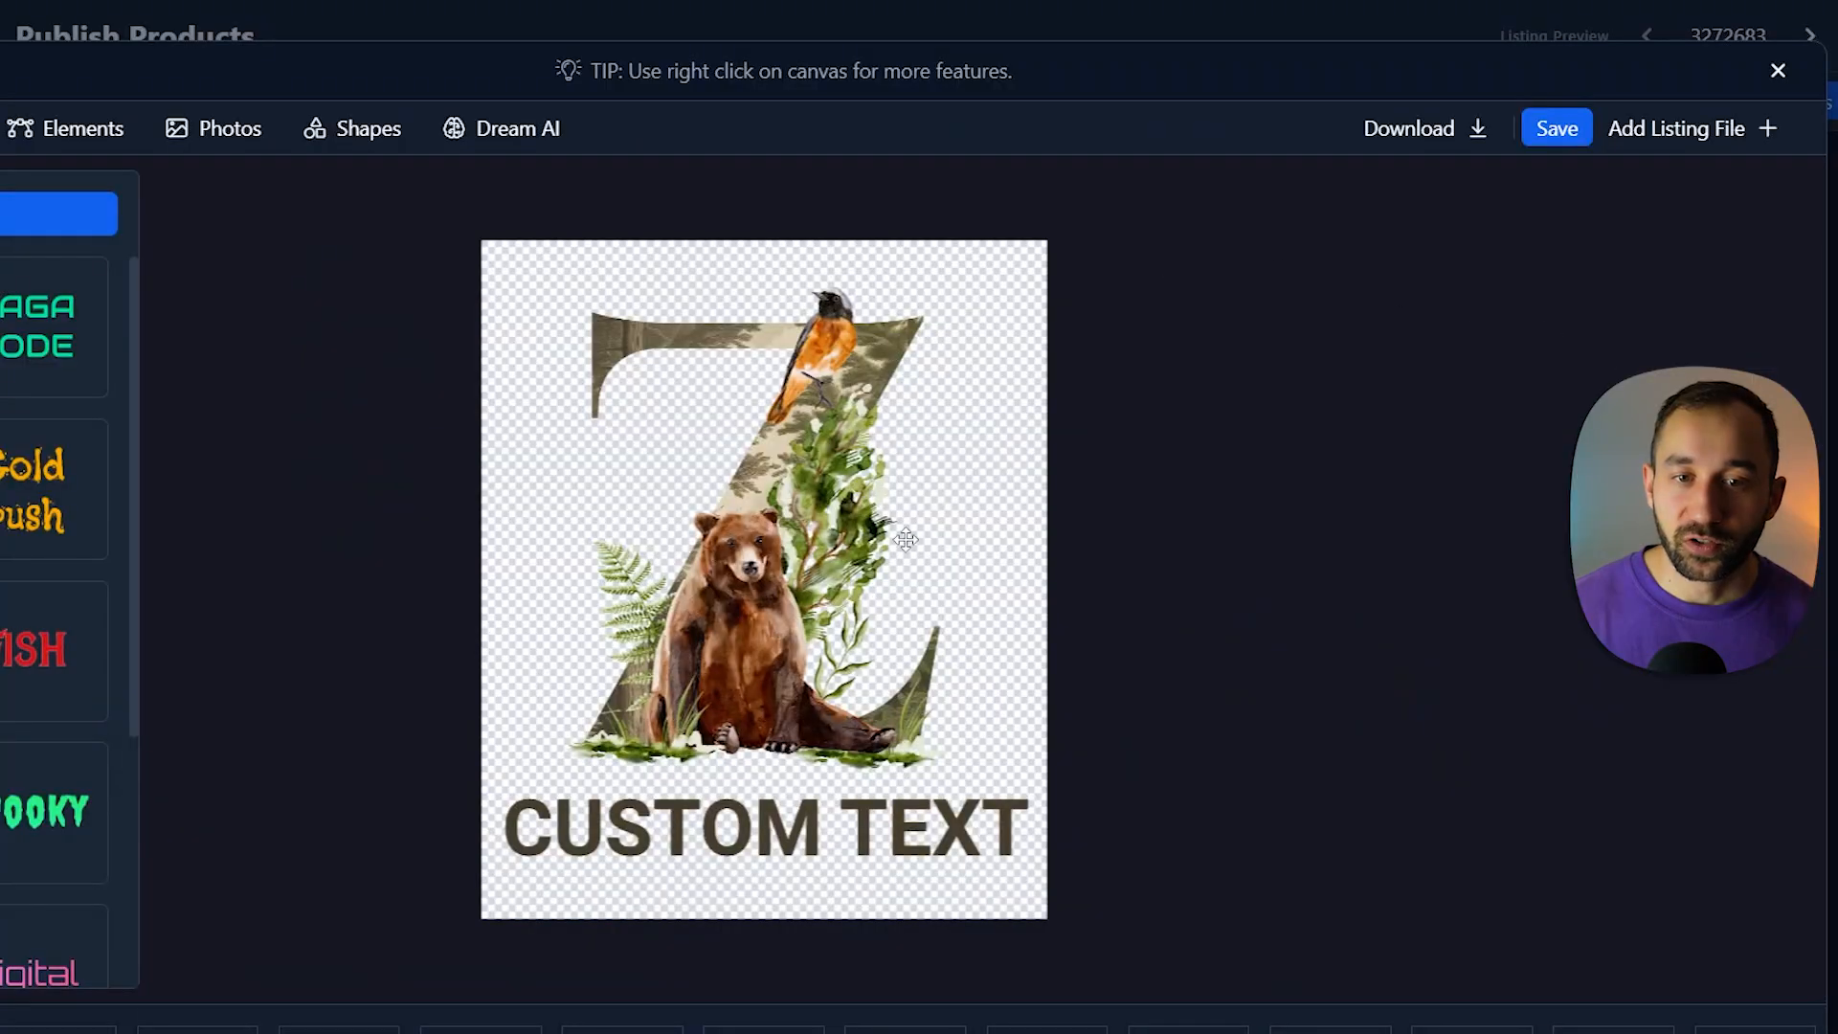
click(756, 544)
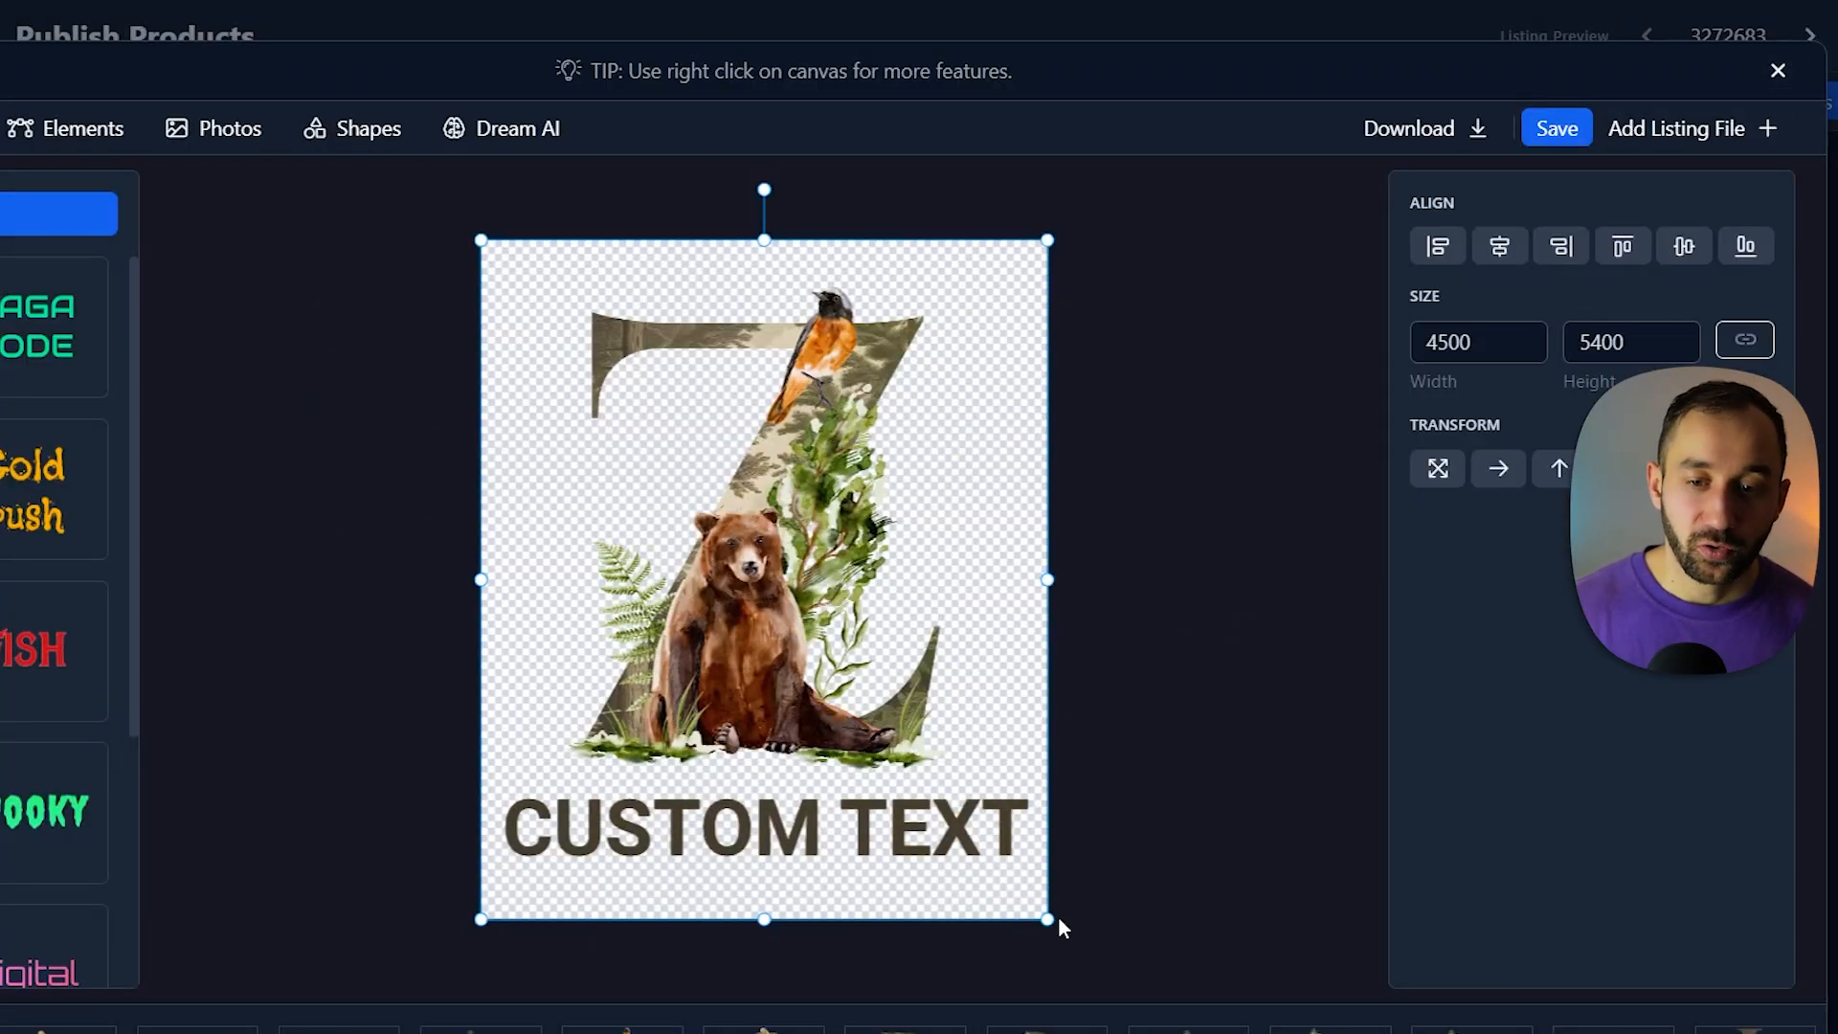
click(1778, 71)
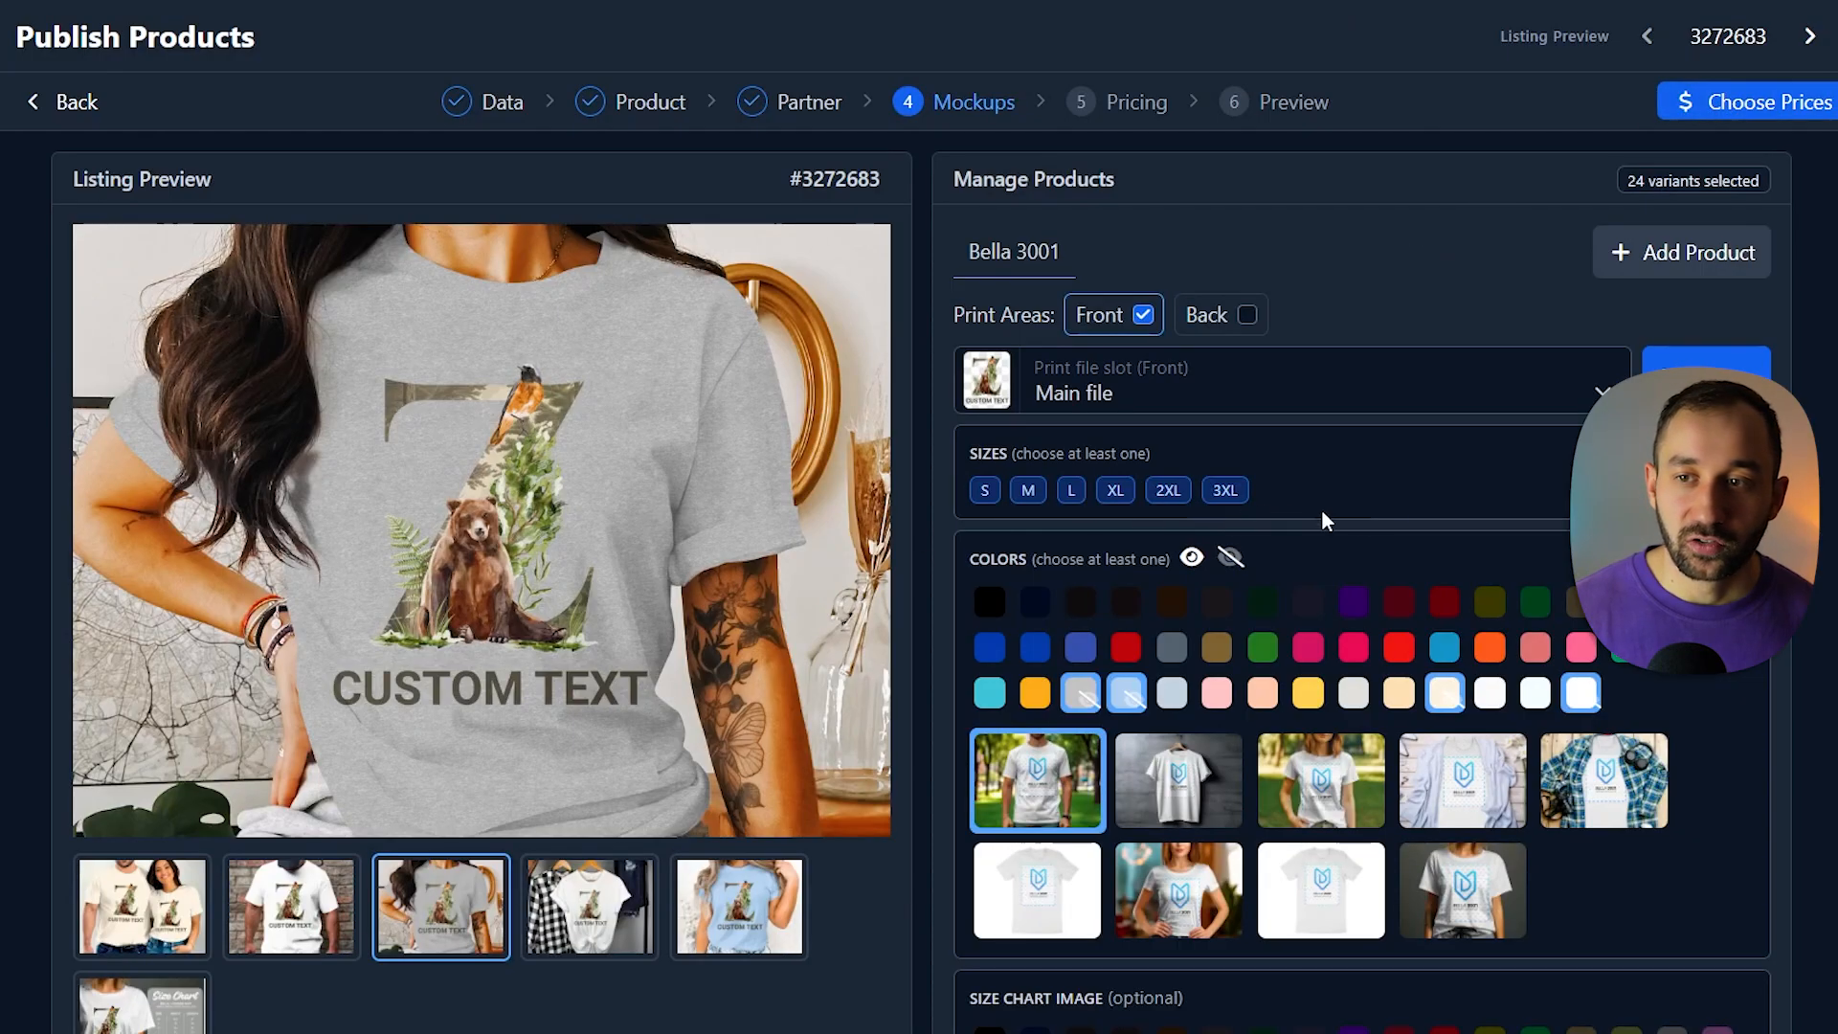
scroll(729, 595, down, 1)
scroll(726, 594, up, 1)
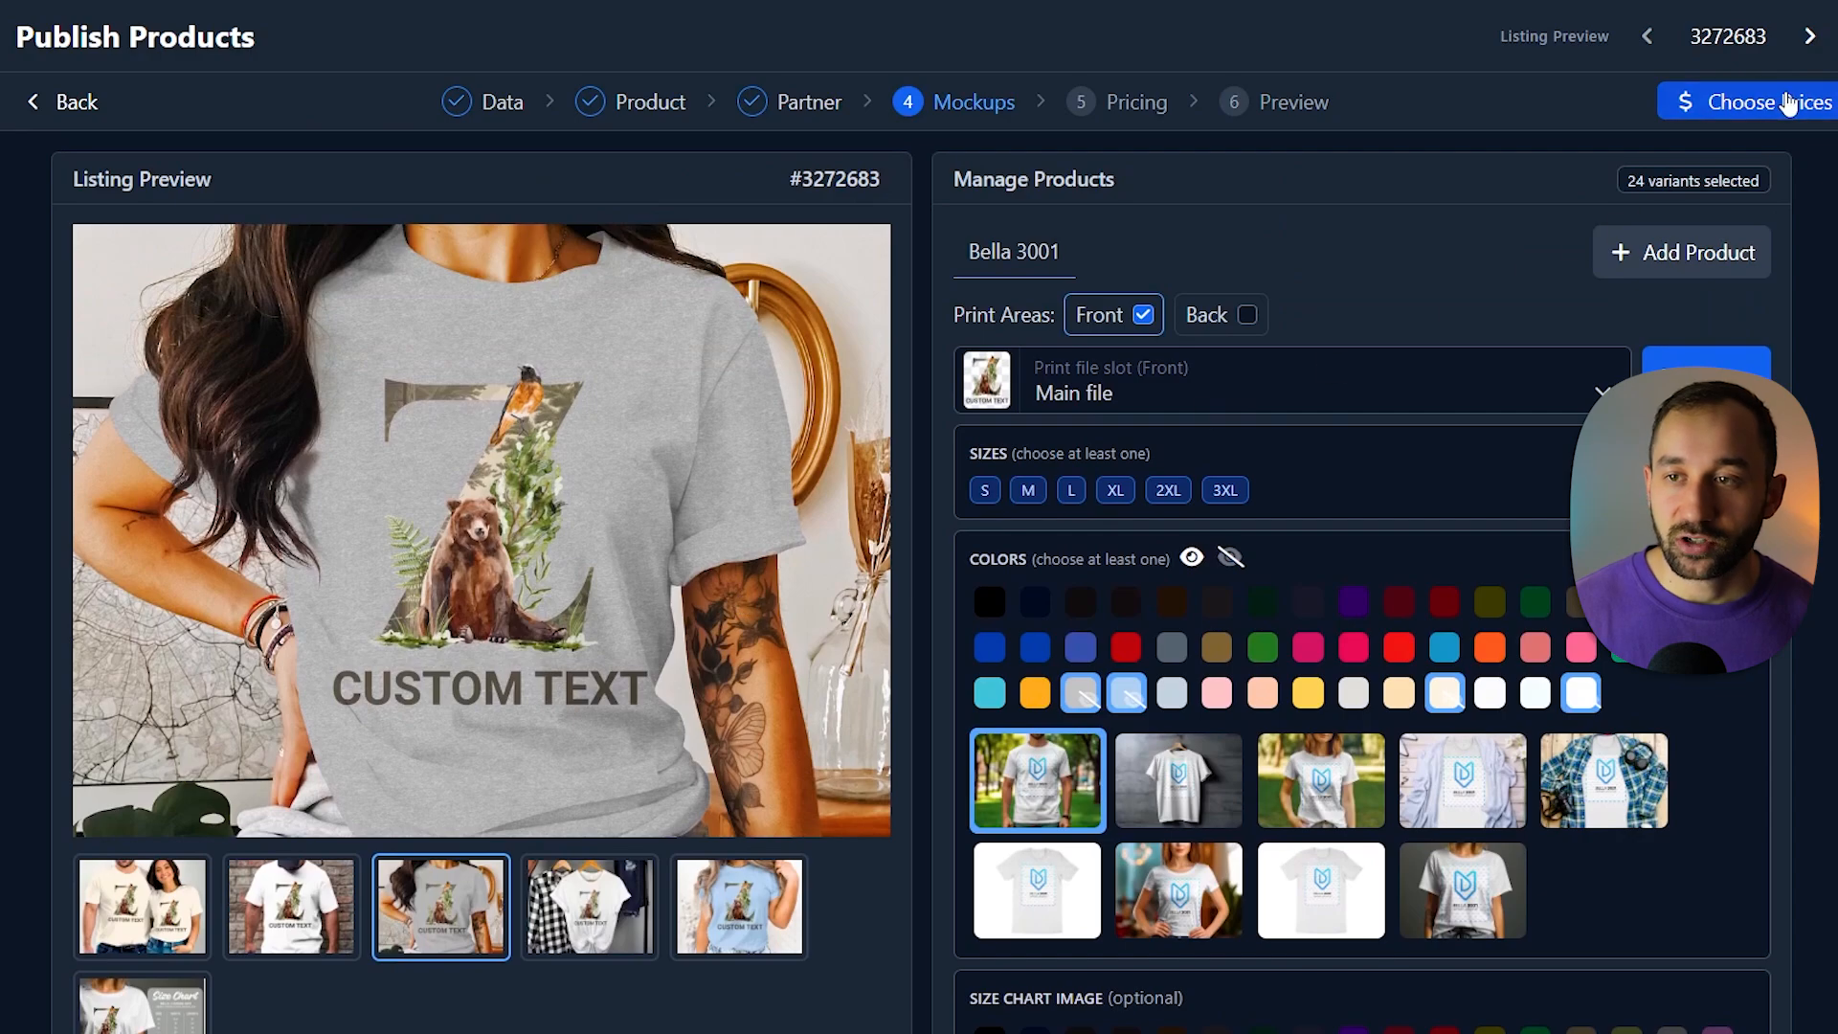
Proceed to pricing and replace the price of all sizes and colors with $24.99
click(1735, 107)
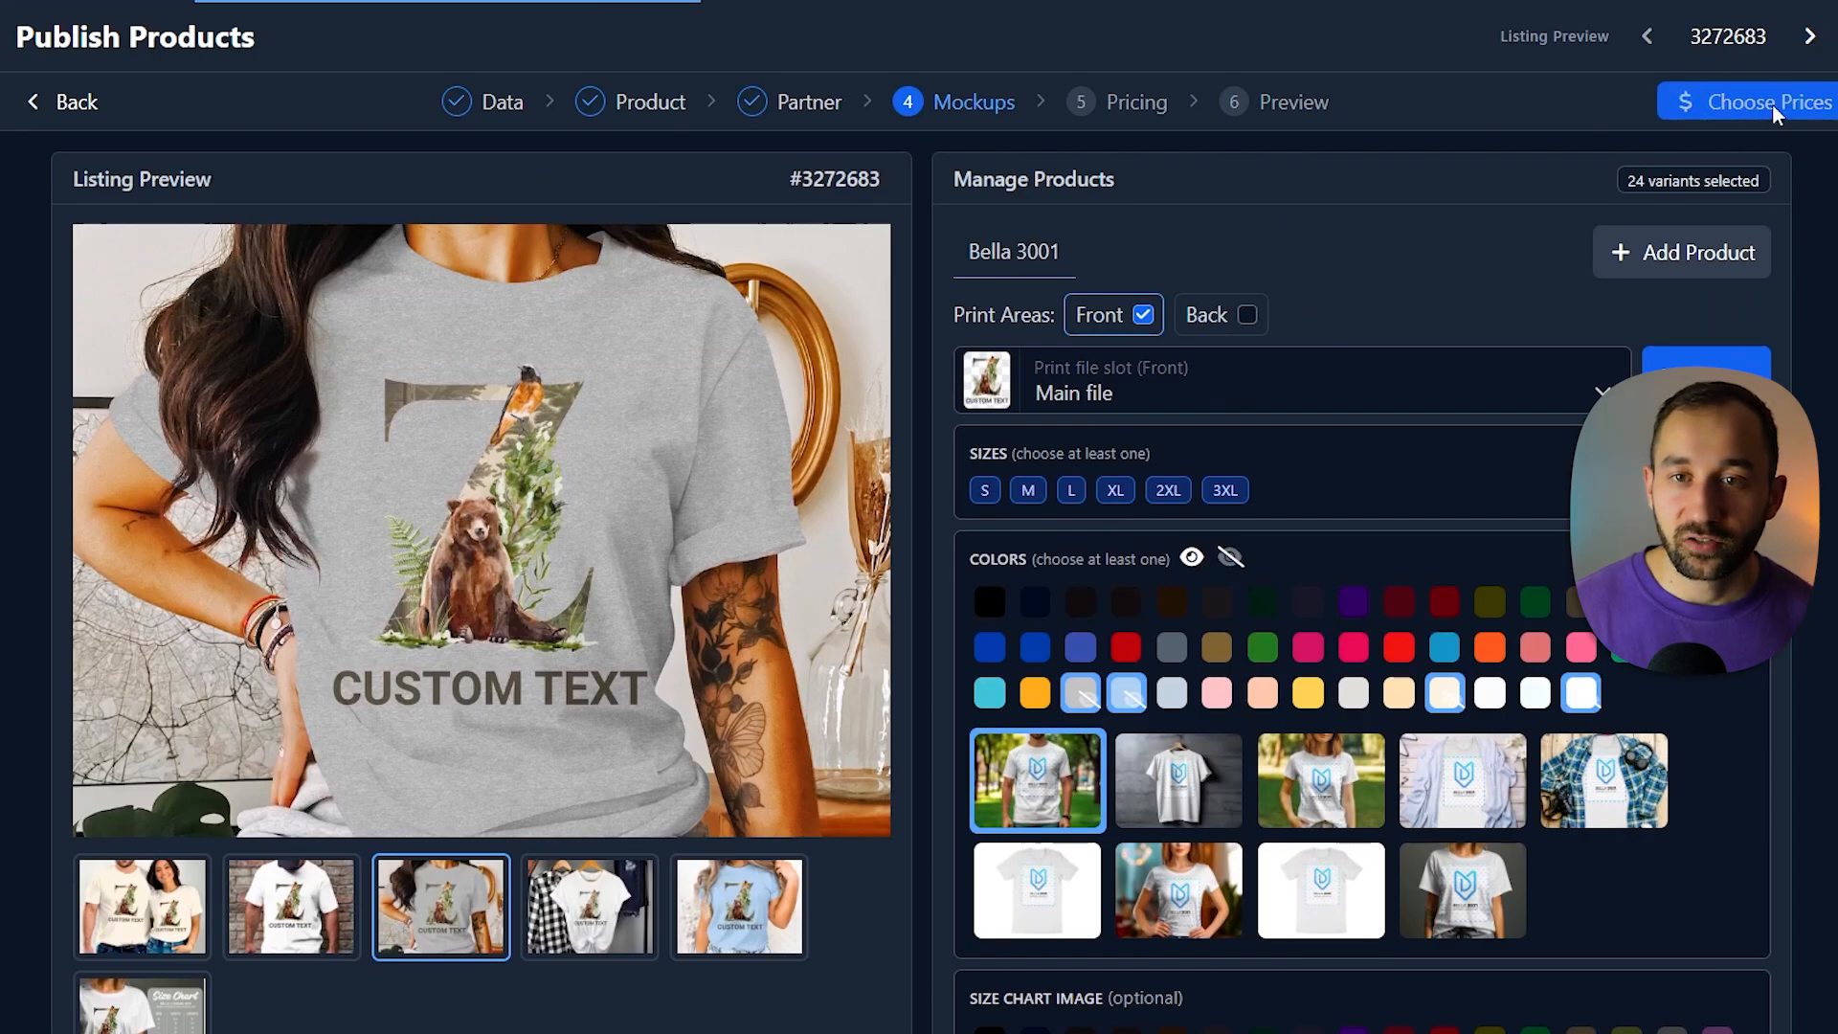
scroll(398, 677, down, 3)
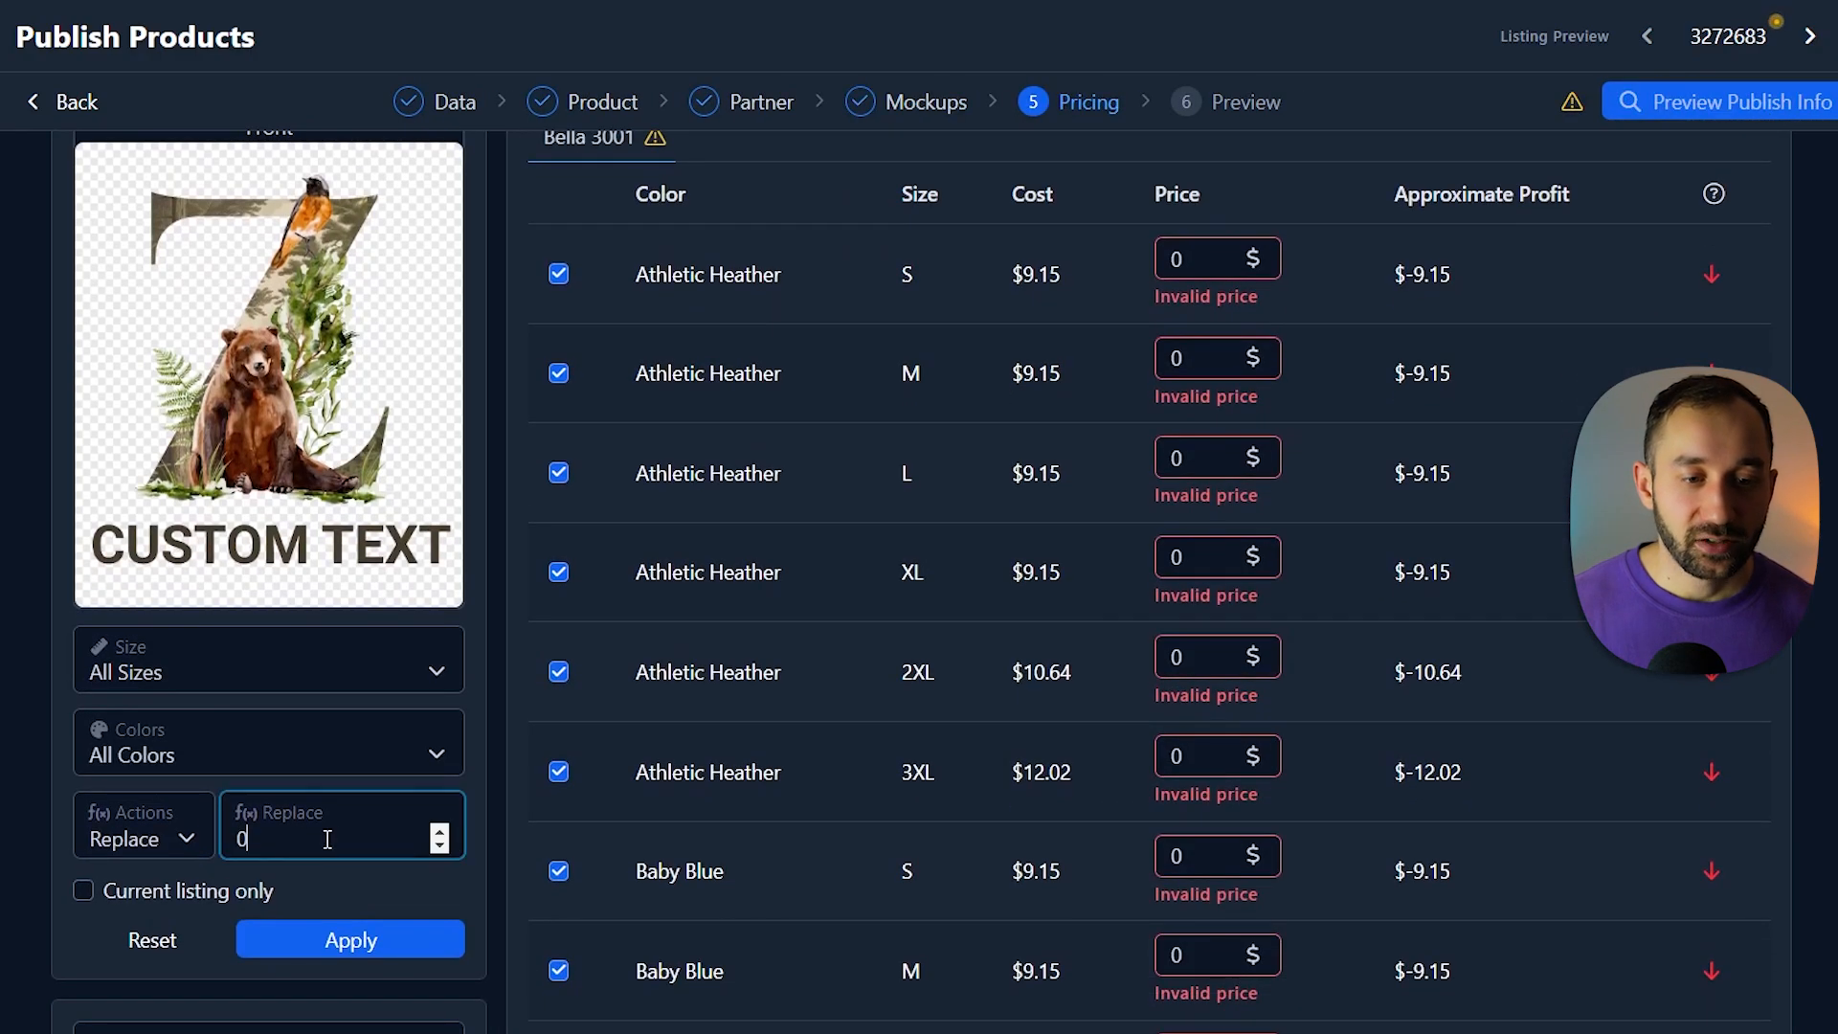
drag(329, 833, 238, 832)
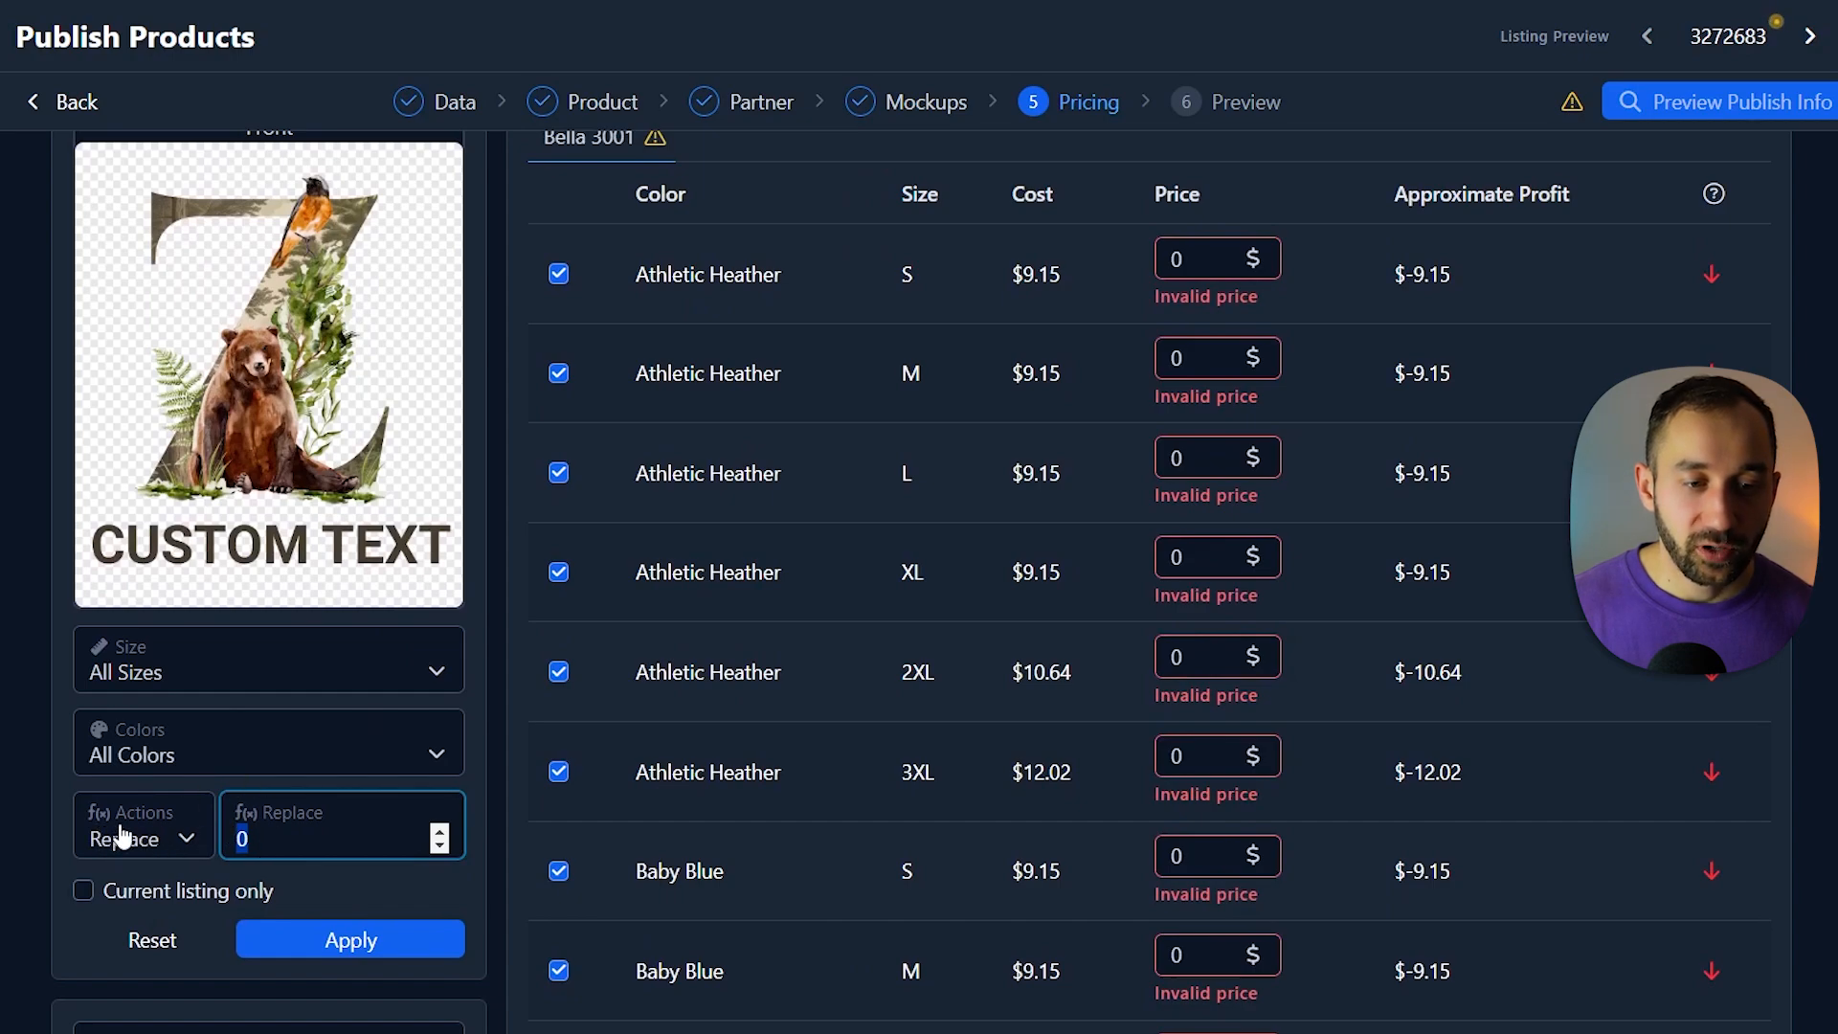
text(2)
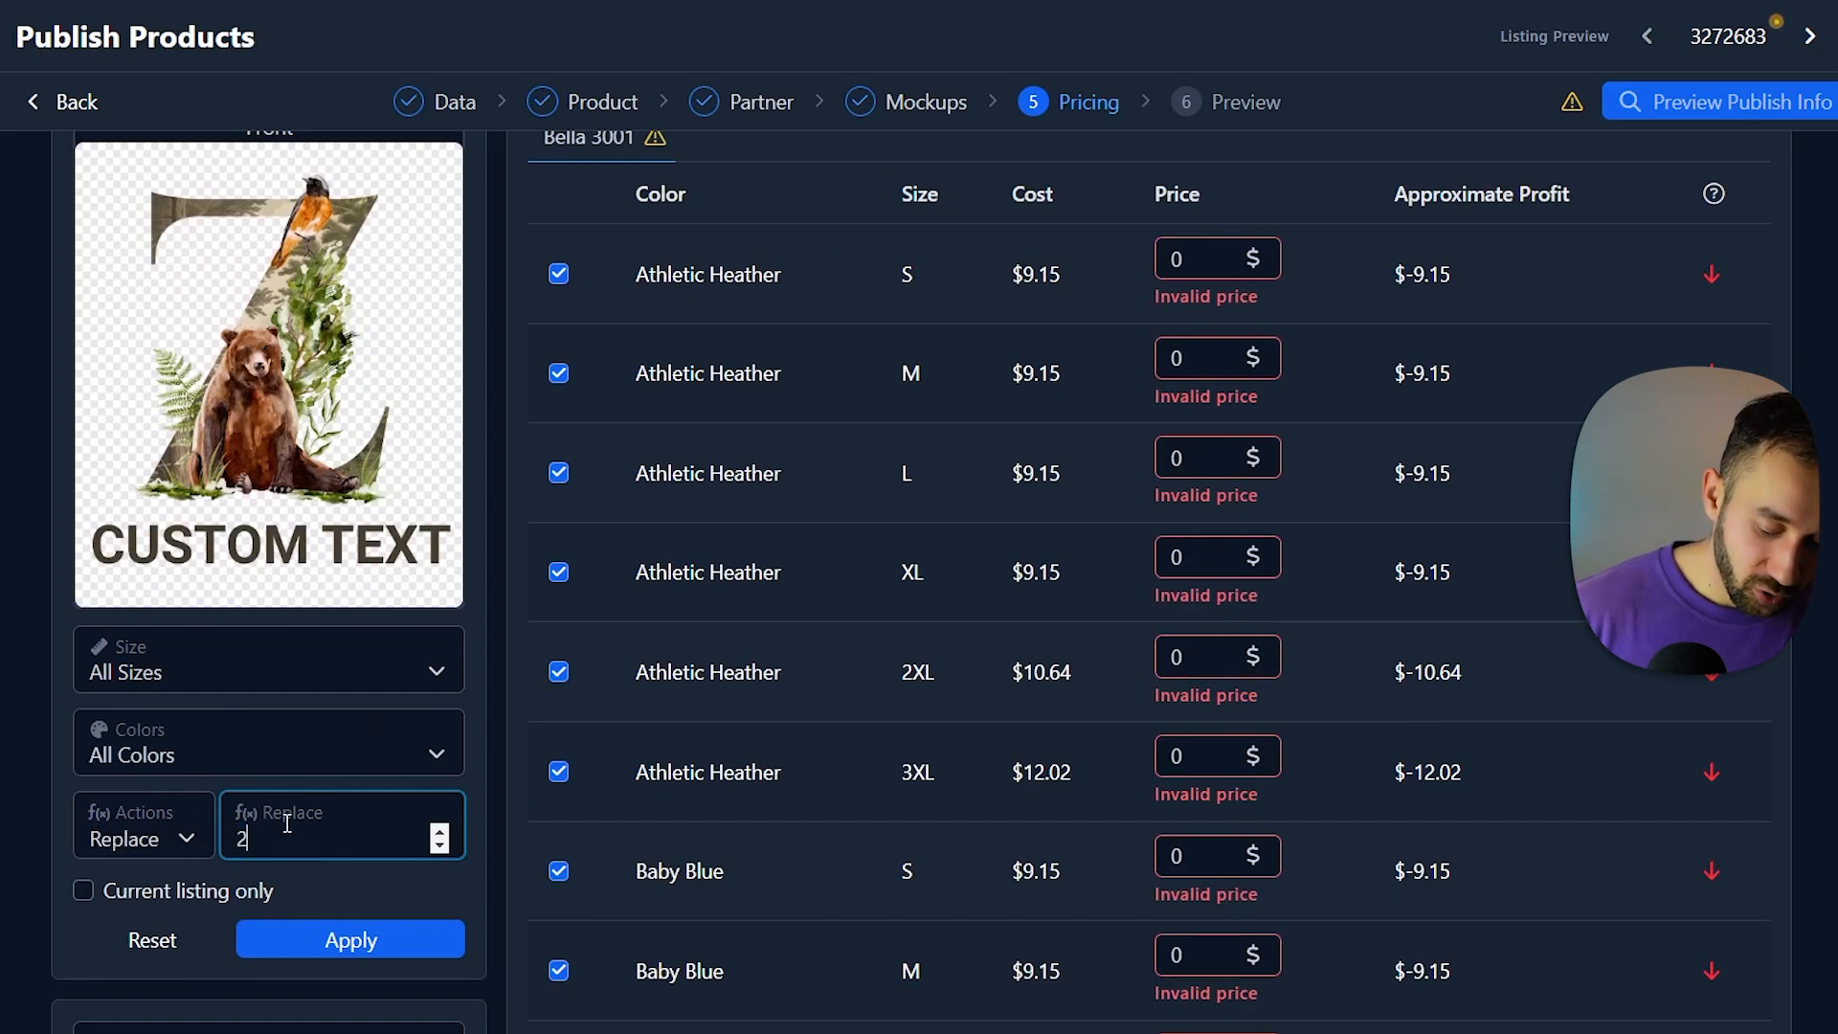
text(4.99)
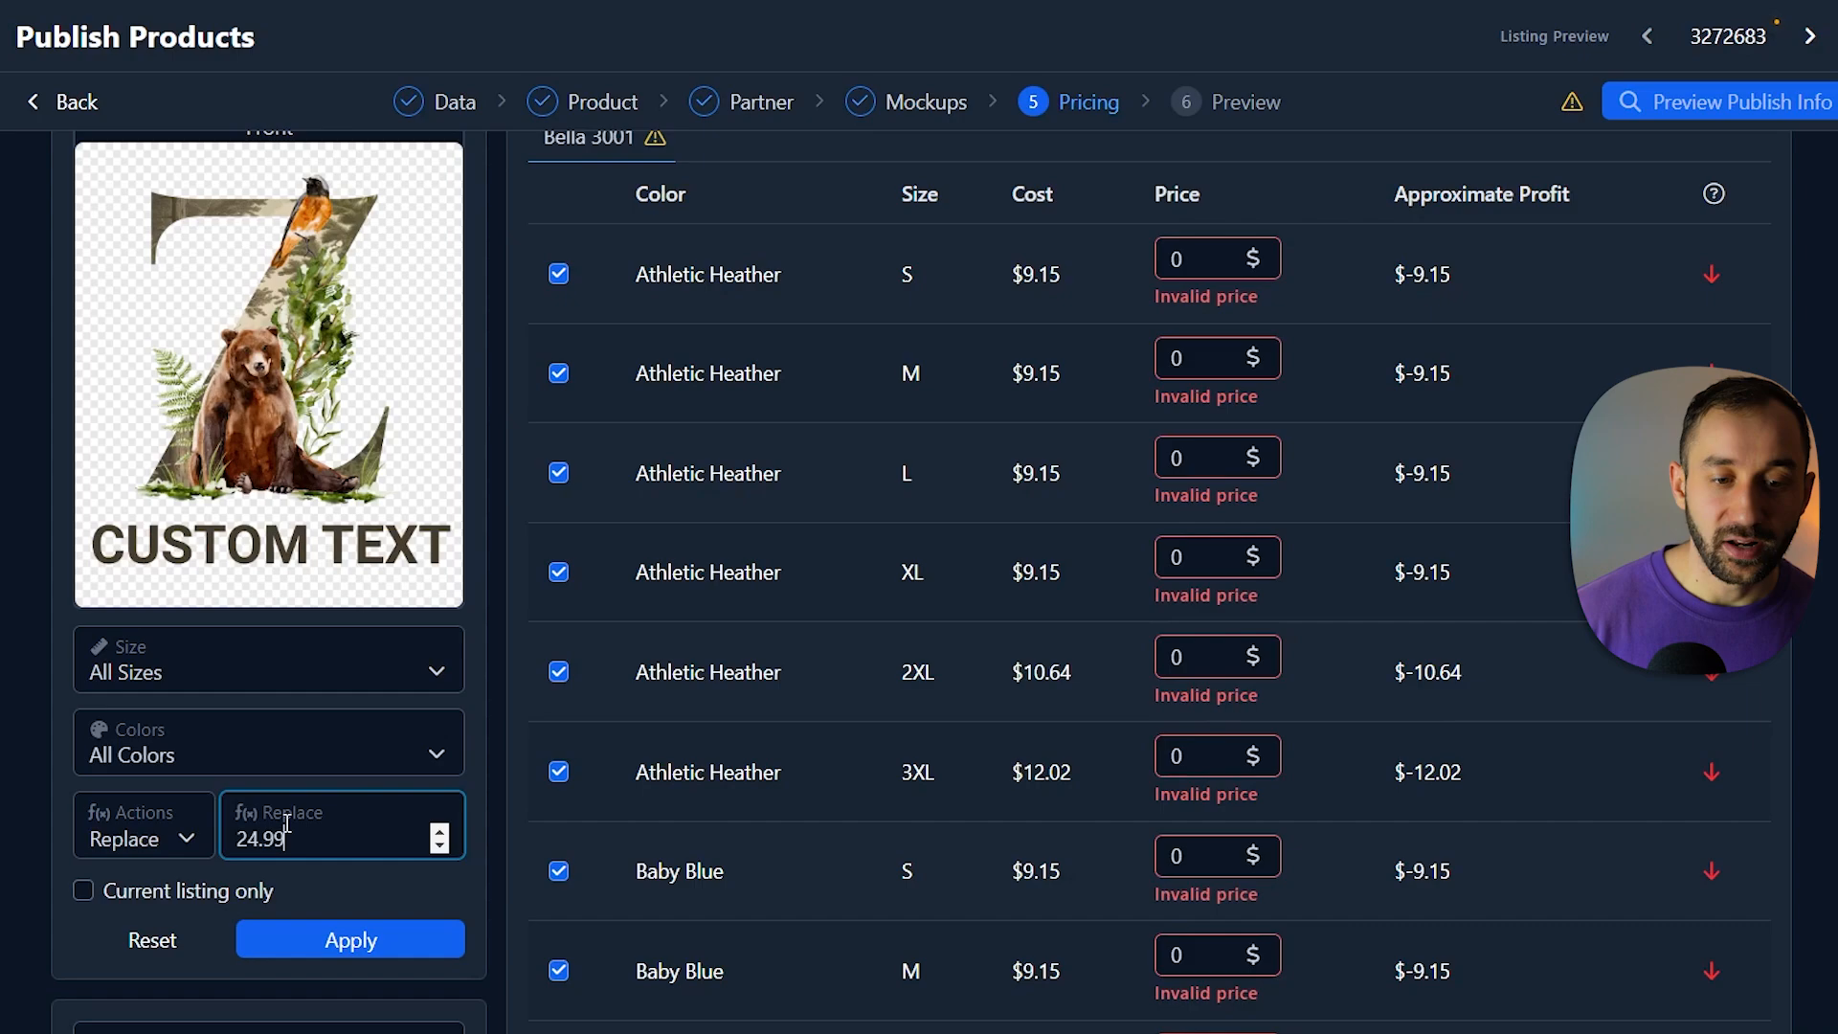
click(297, 940)
scroll(1145, 399, up, 2)
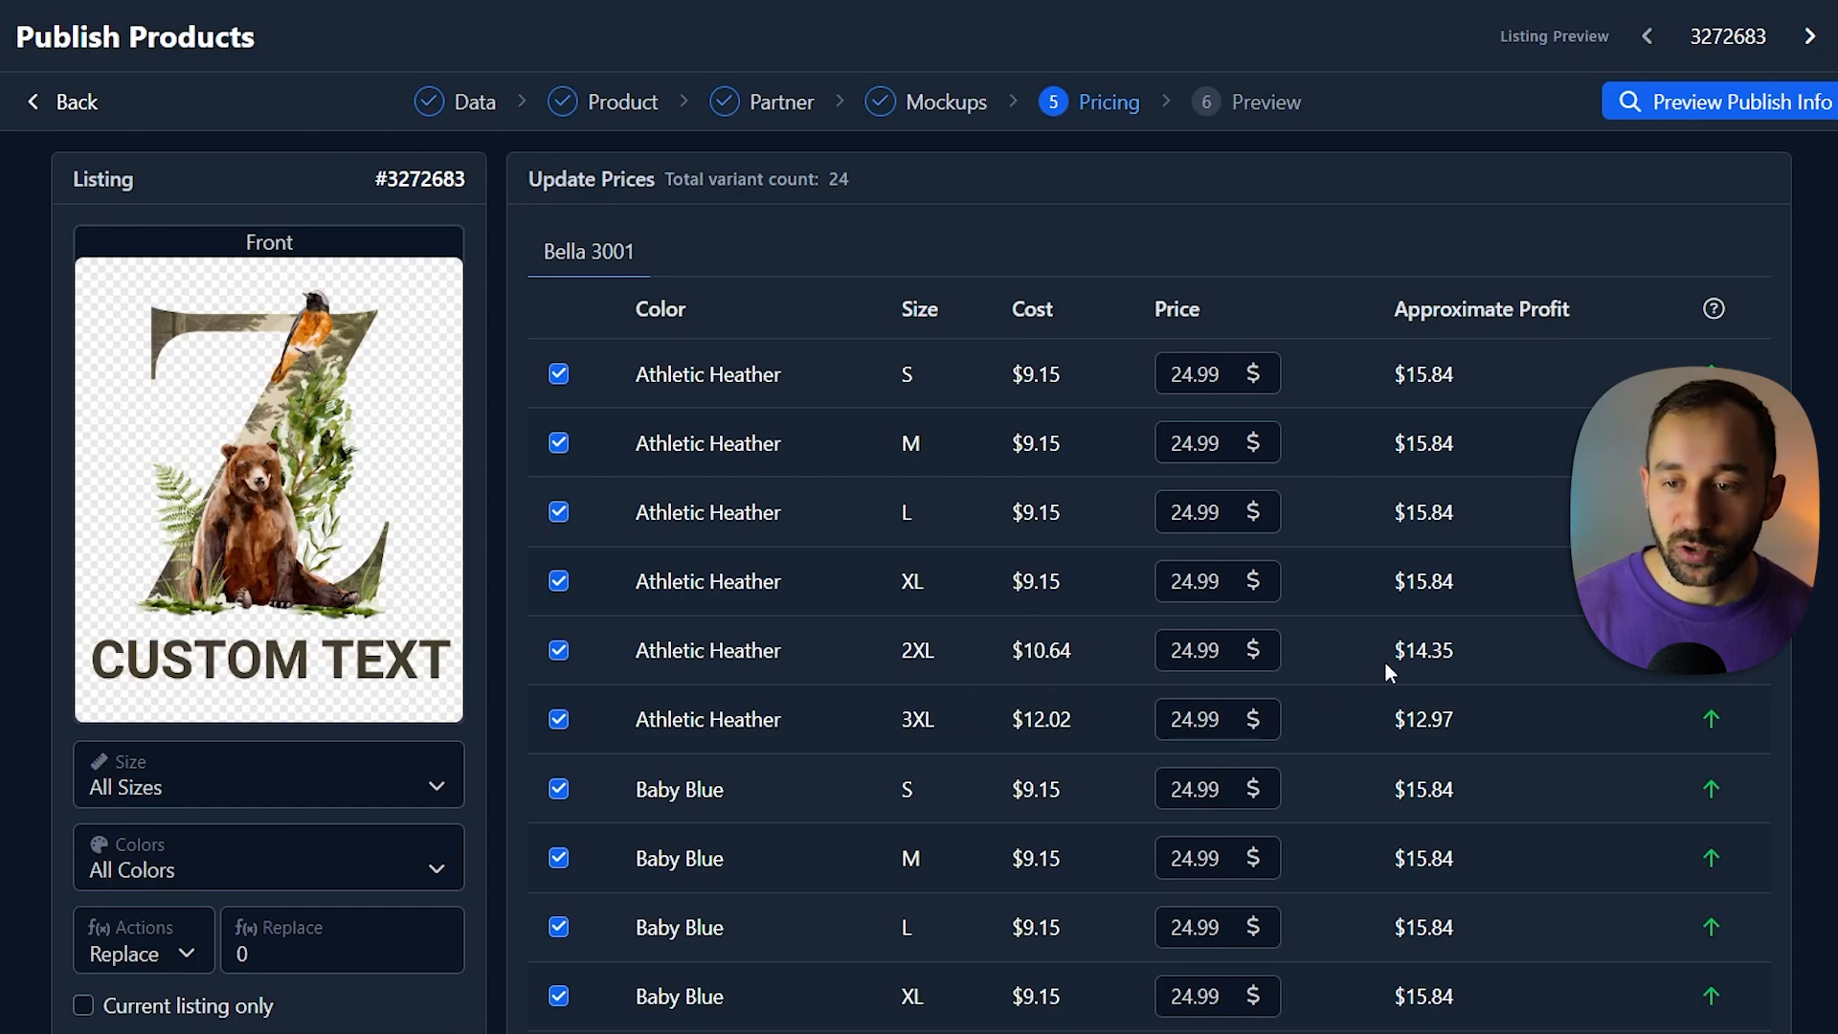
Replace the price of the 2XL size in all colors with $25.99
scroll(336, 869, down, 2)
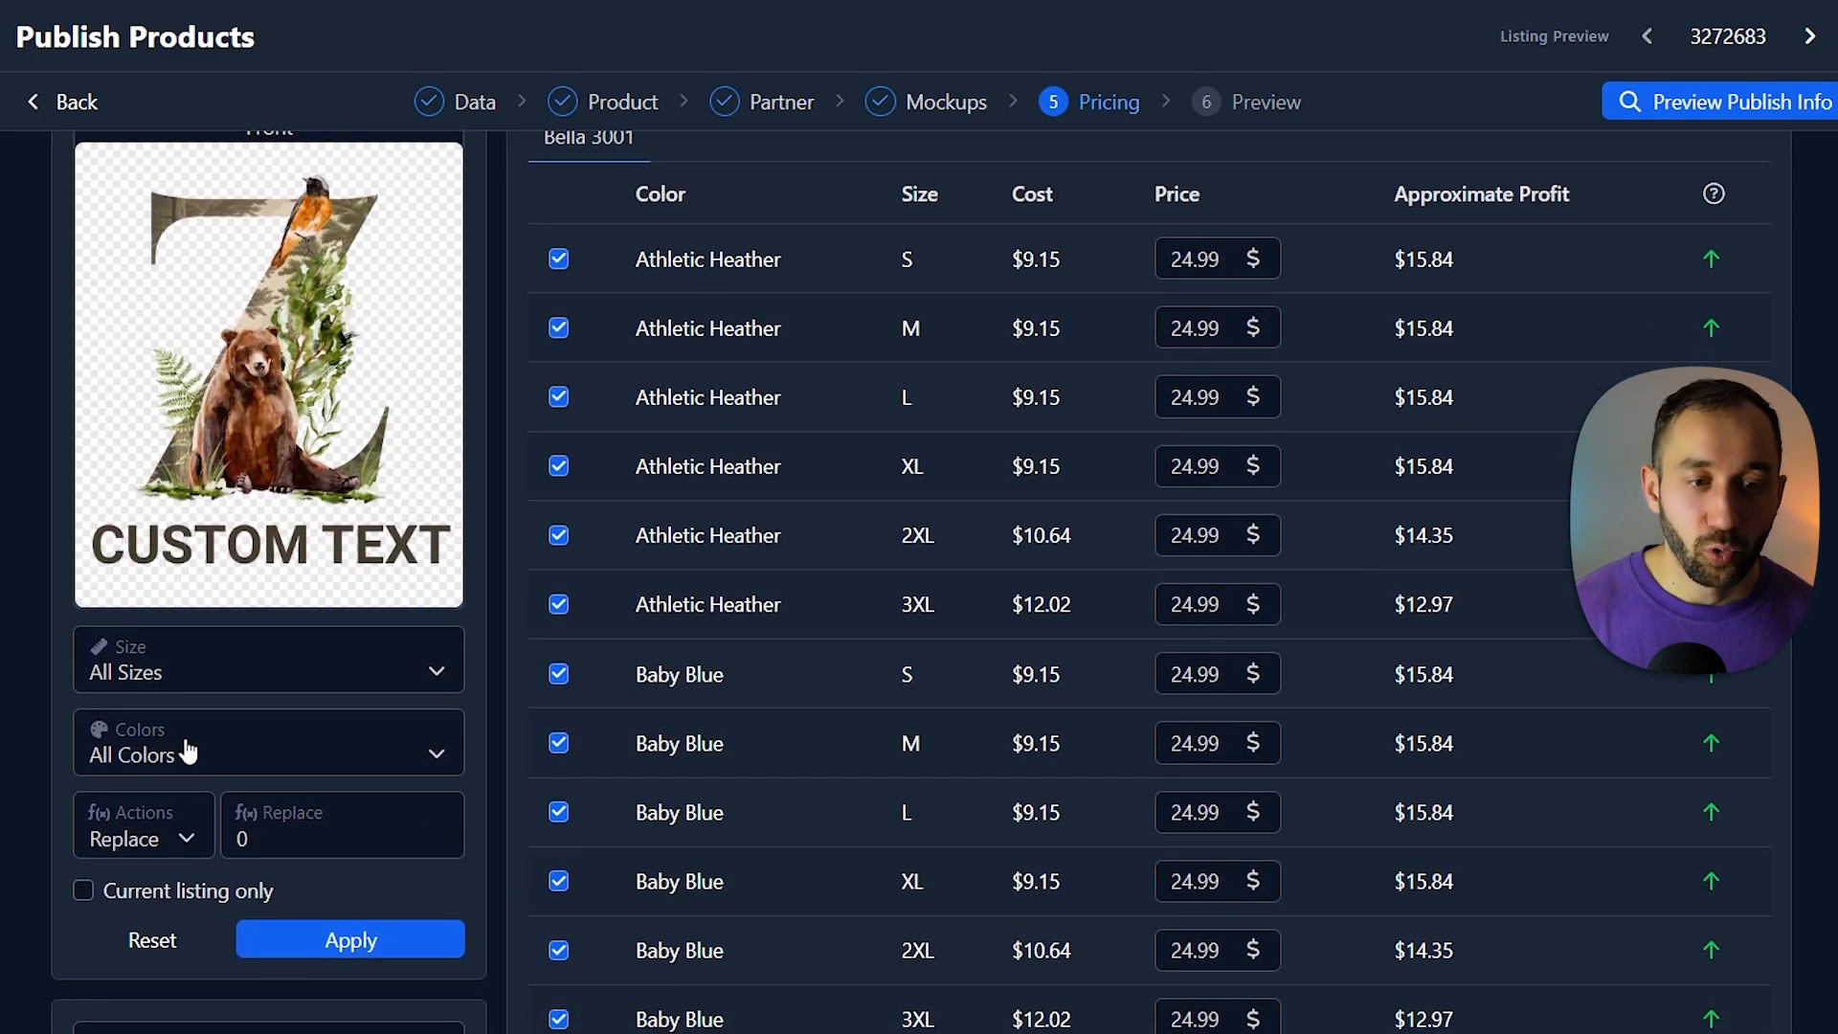
click(178, 671)
click(217, 922)
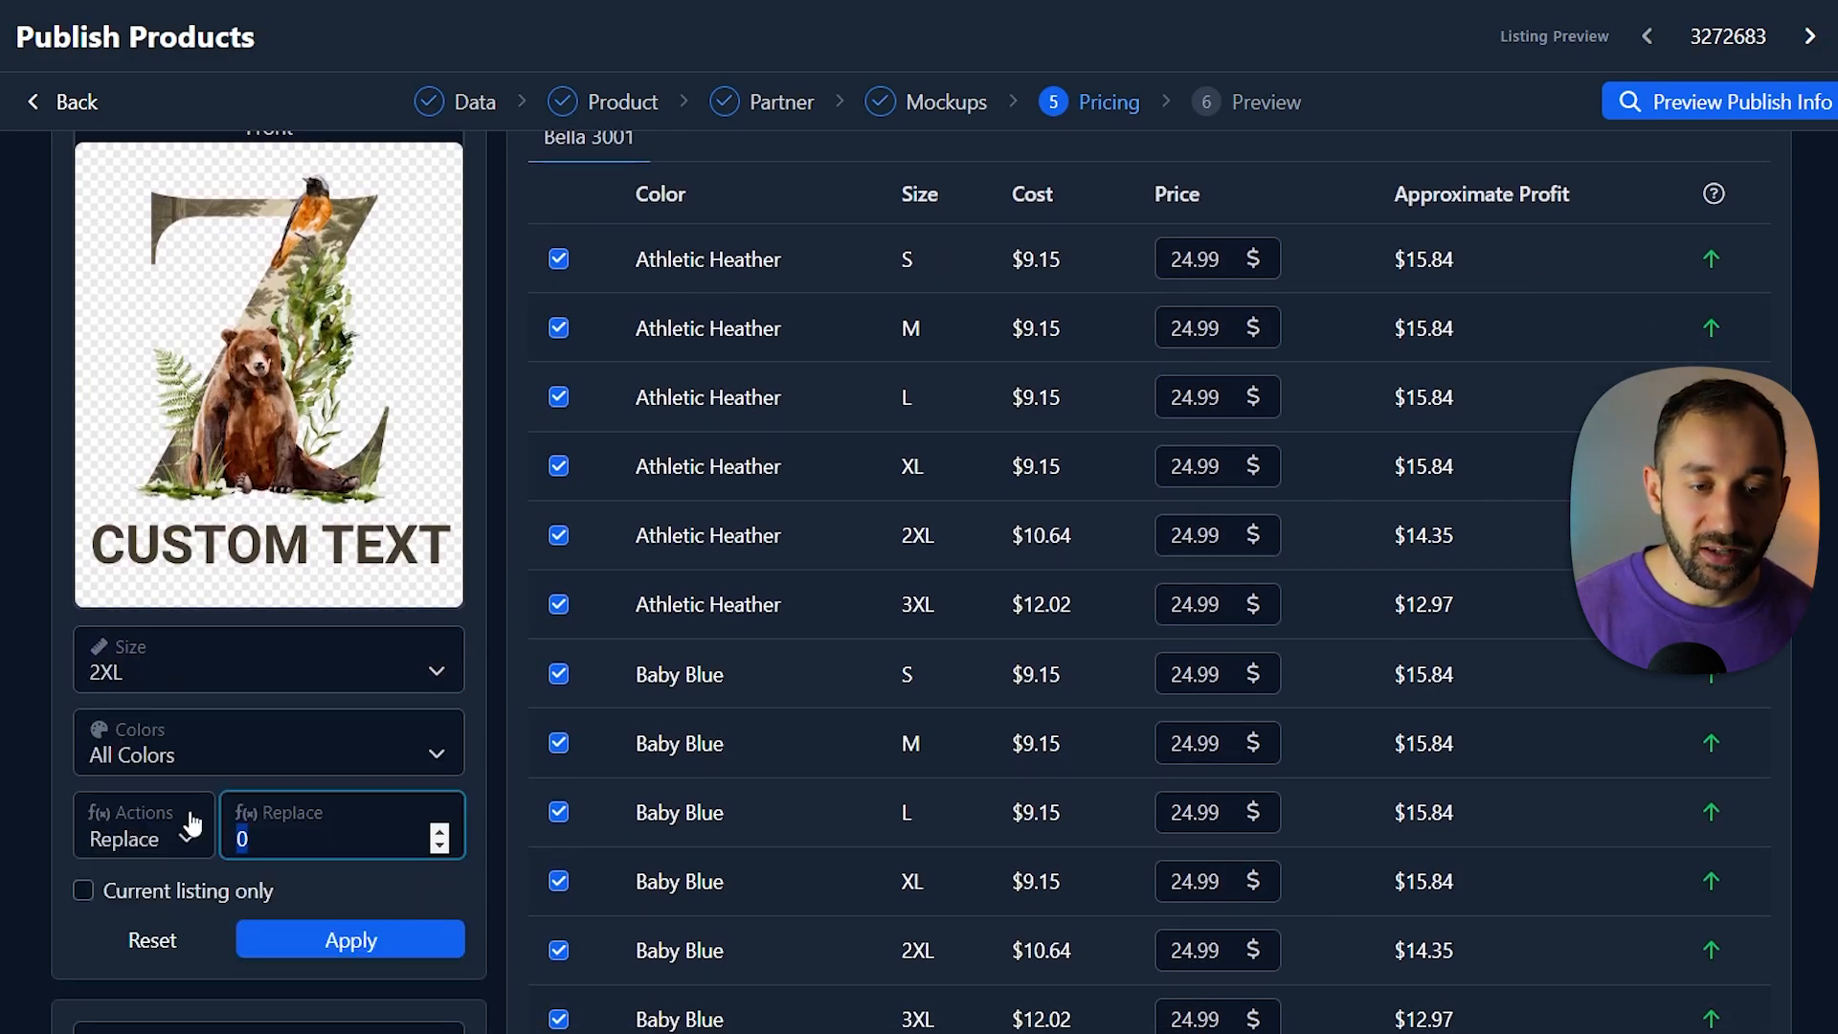
text(25.99)
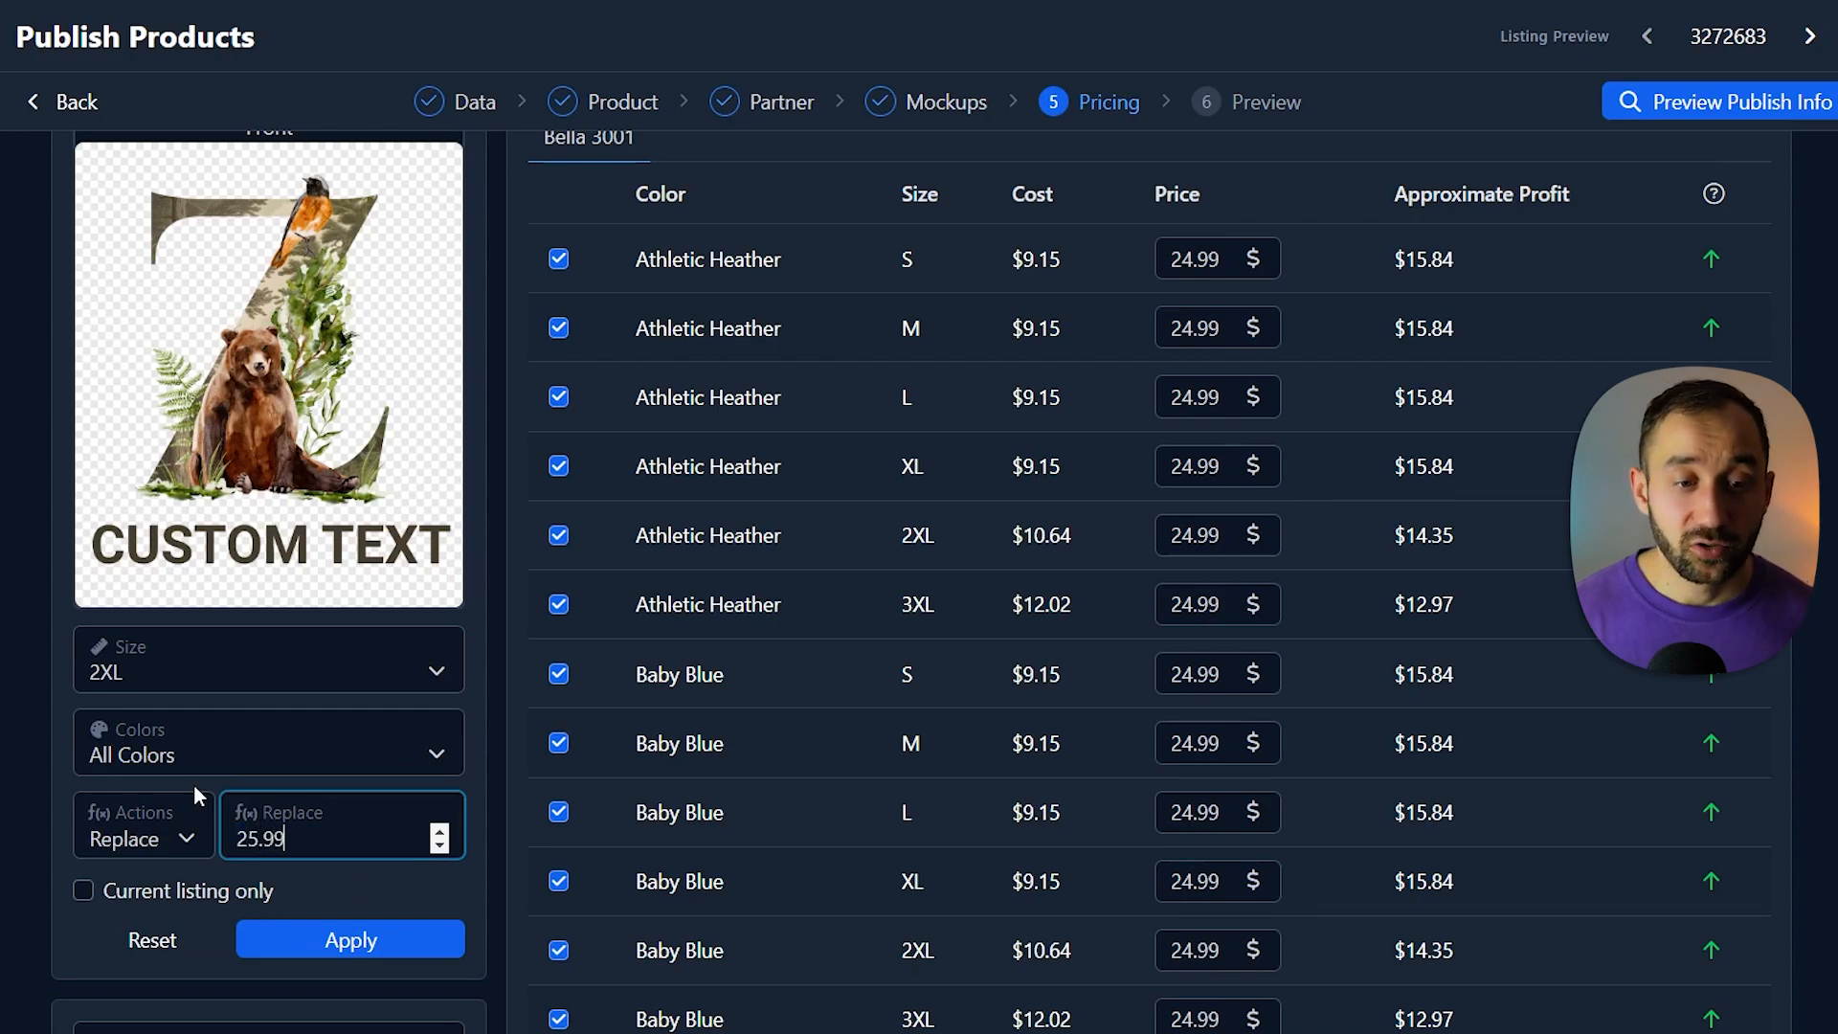
click(350, 939)
Replace the price of the 3XL size in all colors with $26.99
click(258, 670)
click(222, 968)
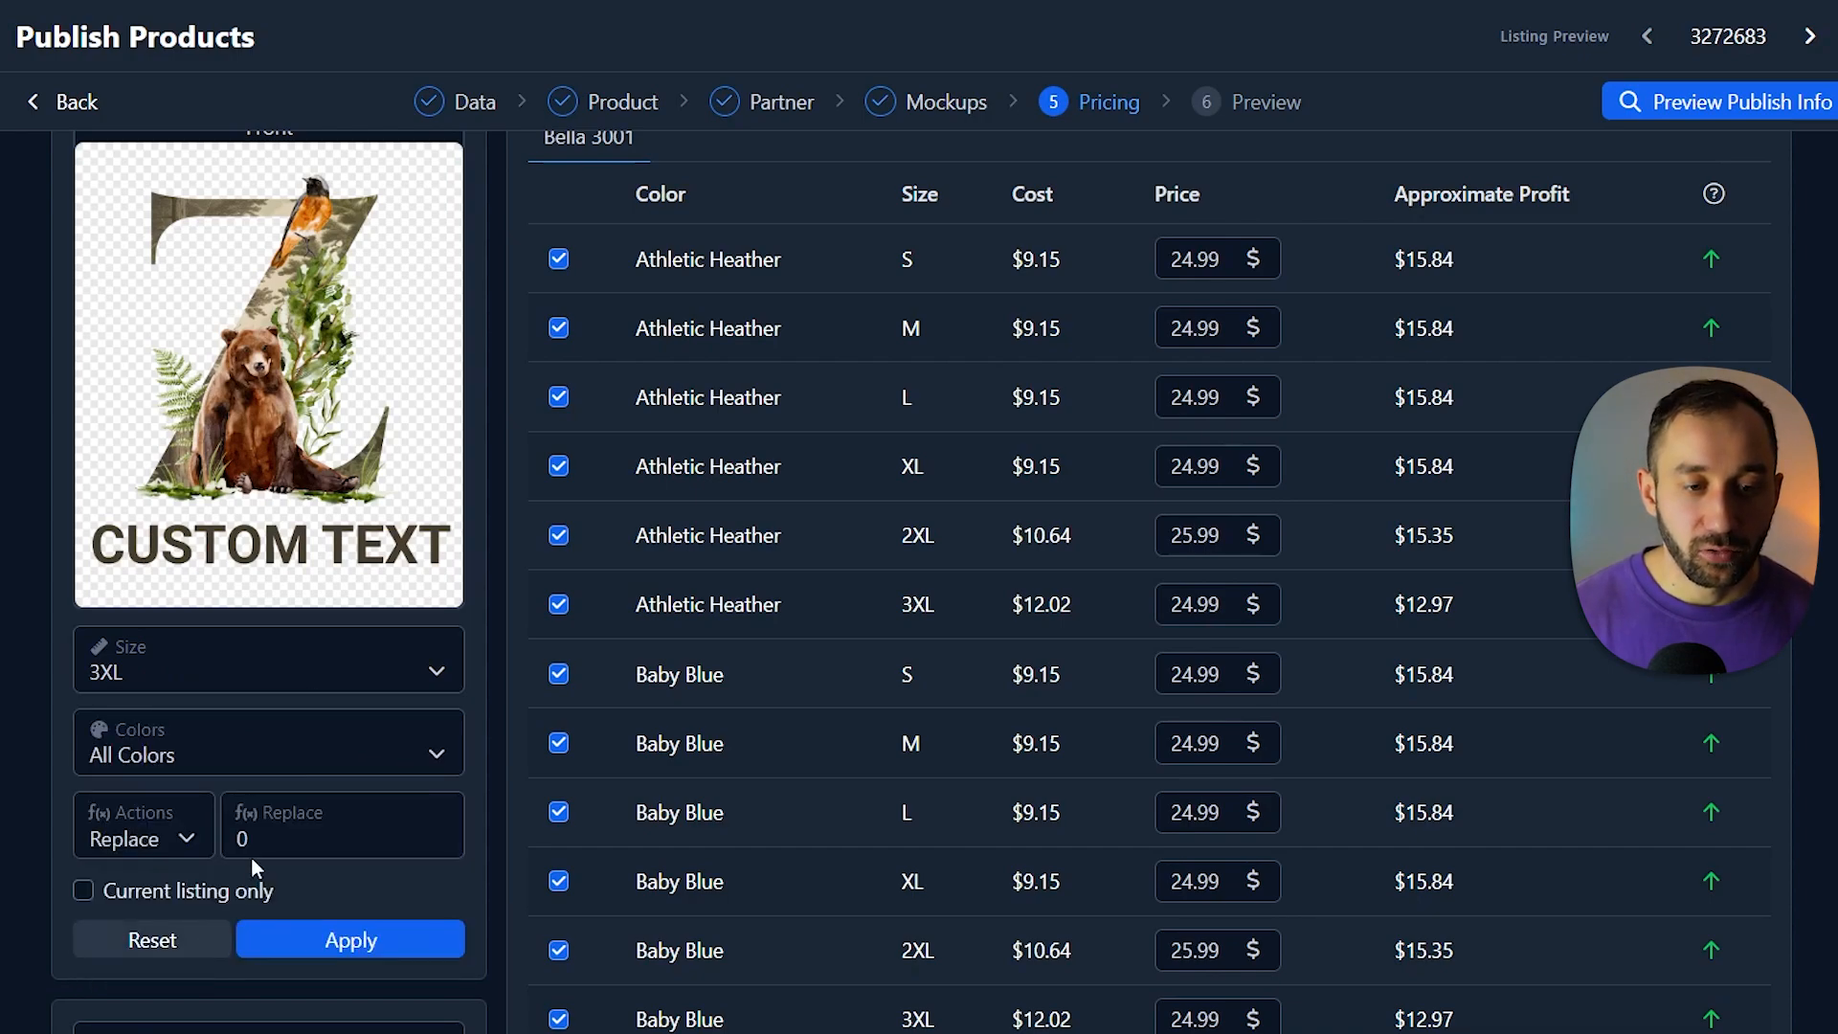
text(26.99)
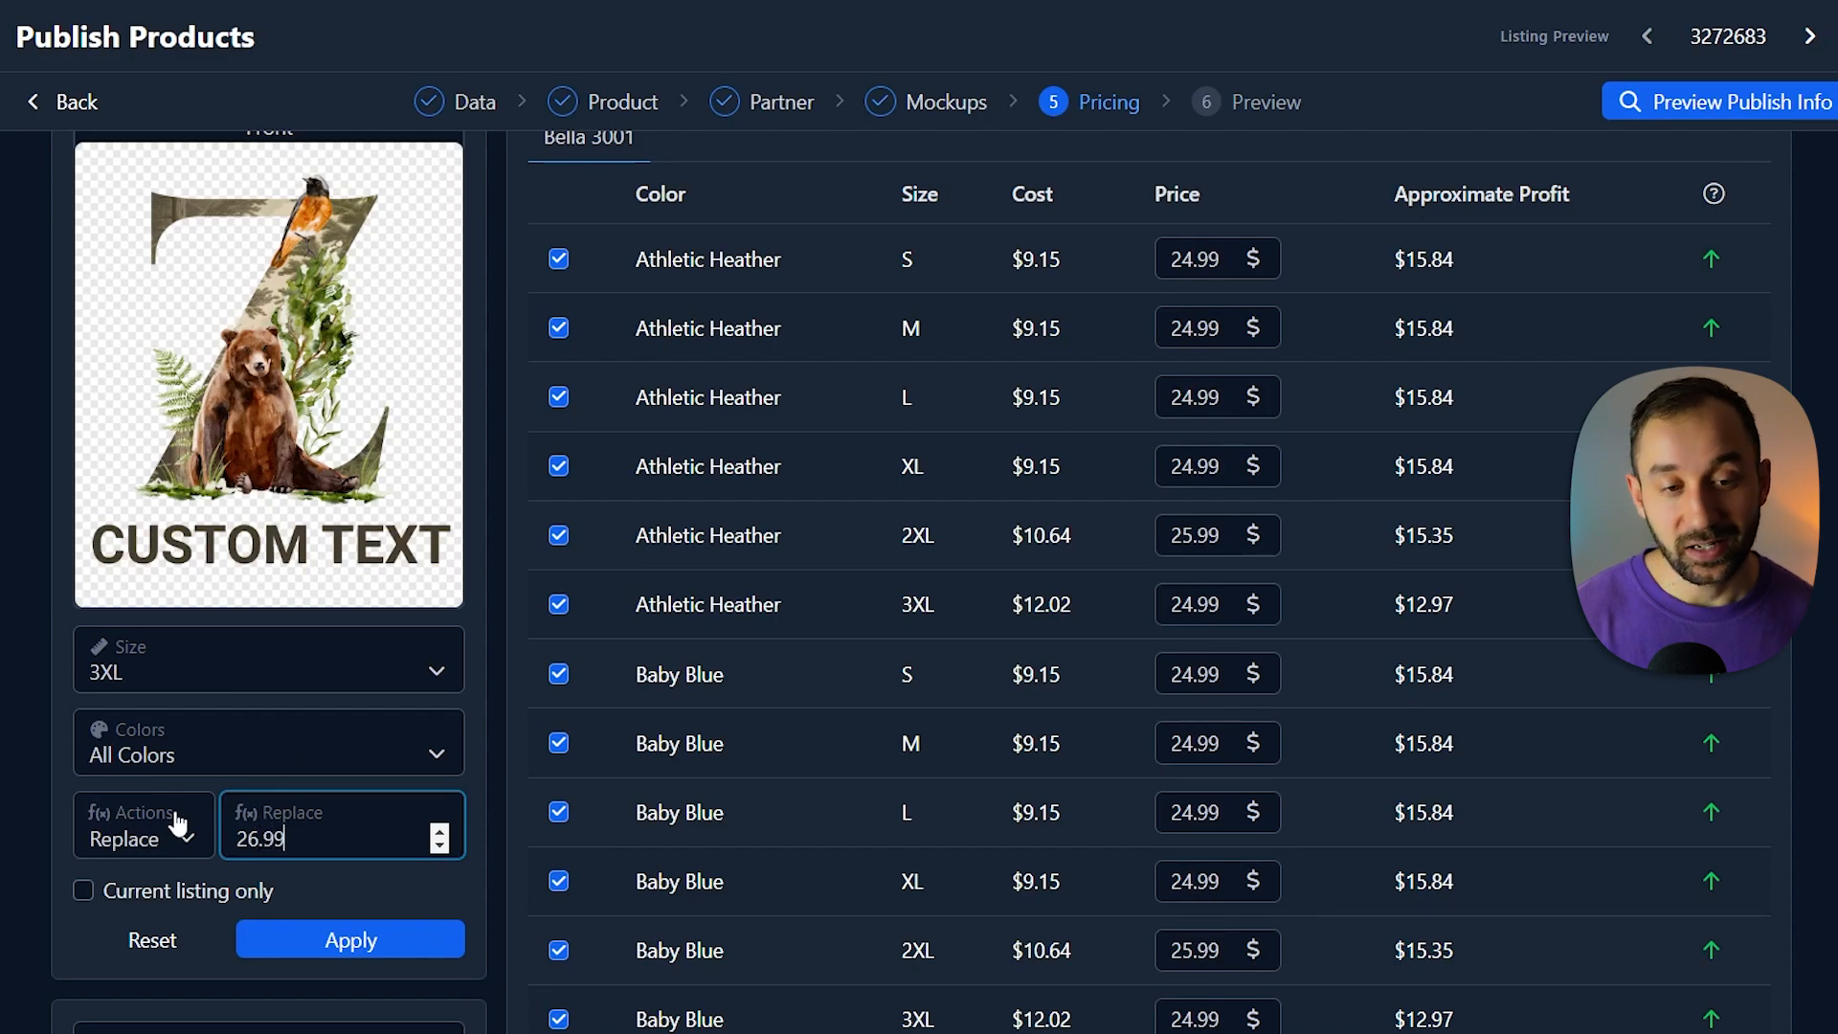
click(347, 948)
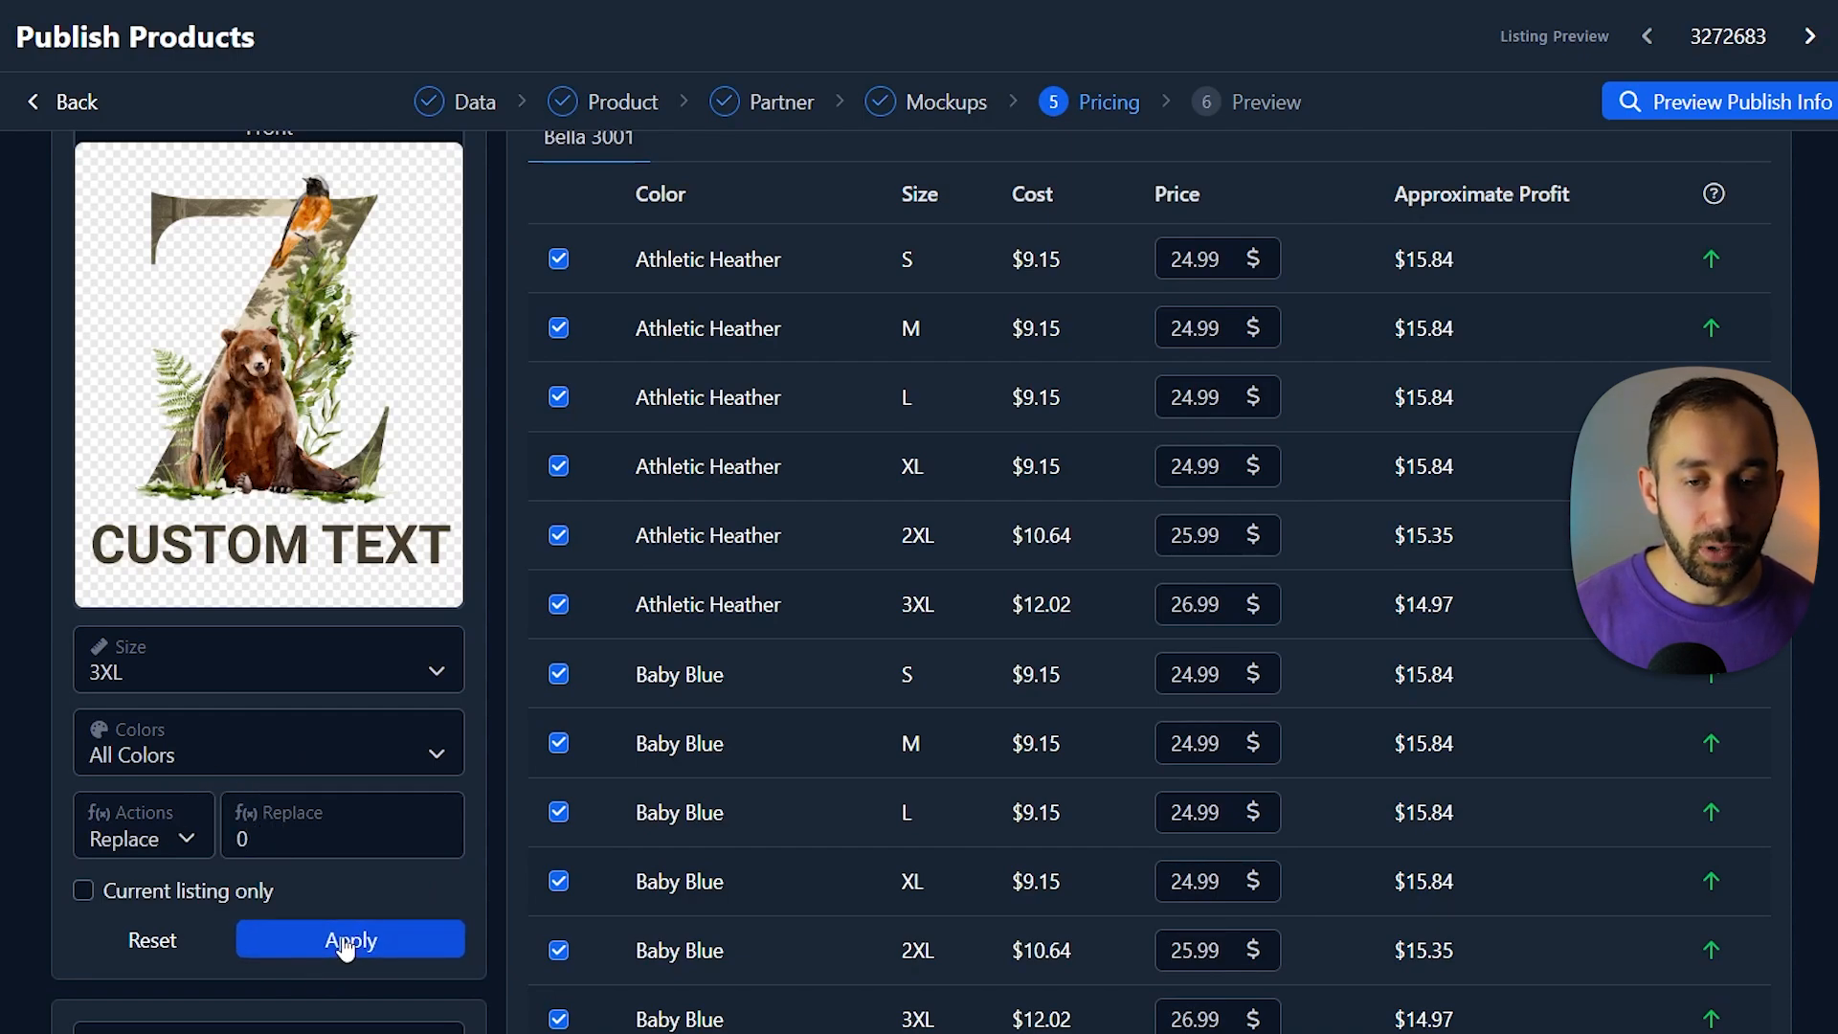
Replace the price of size S in Baby Blue with $19.99
click(216, 670)
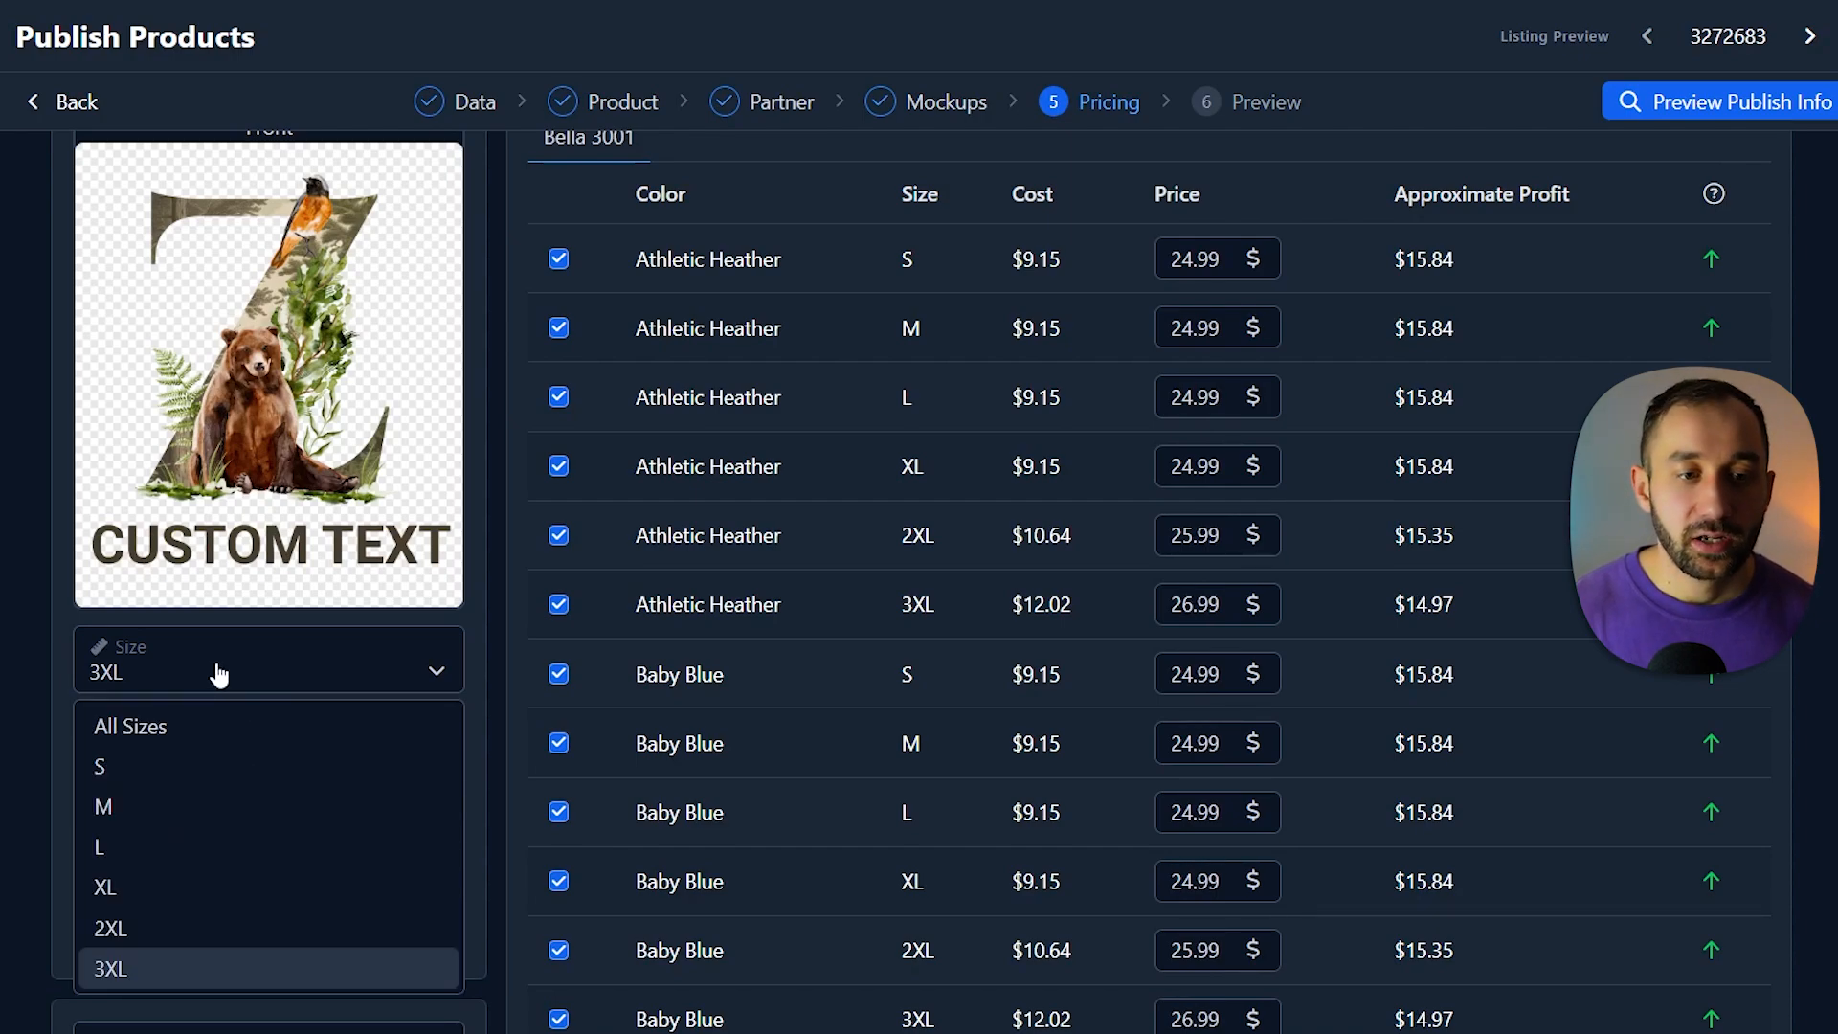
click(153, 766)
click(188, 743)
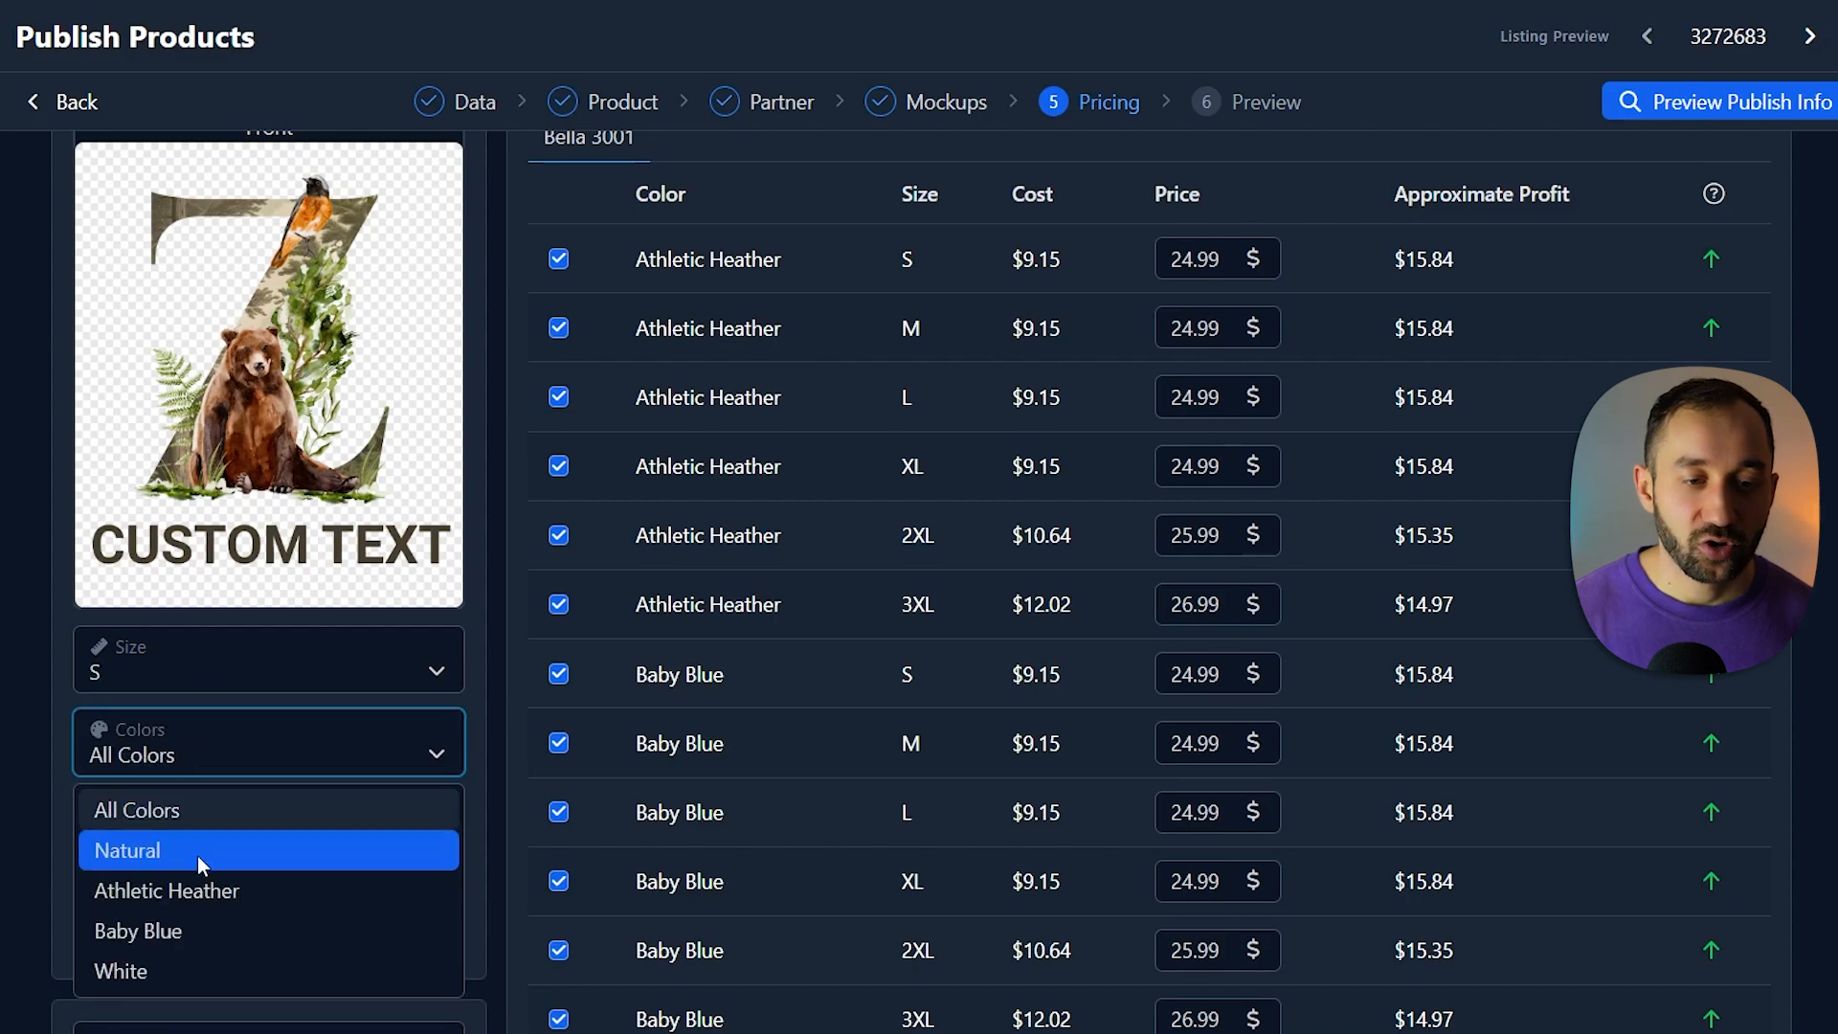
click(187, 932)
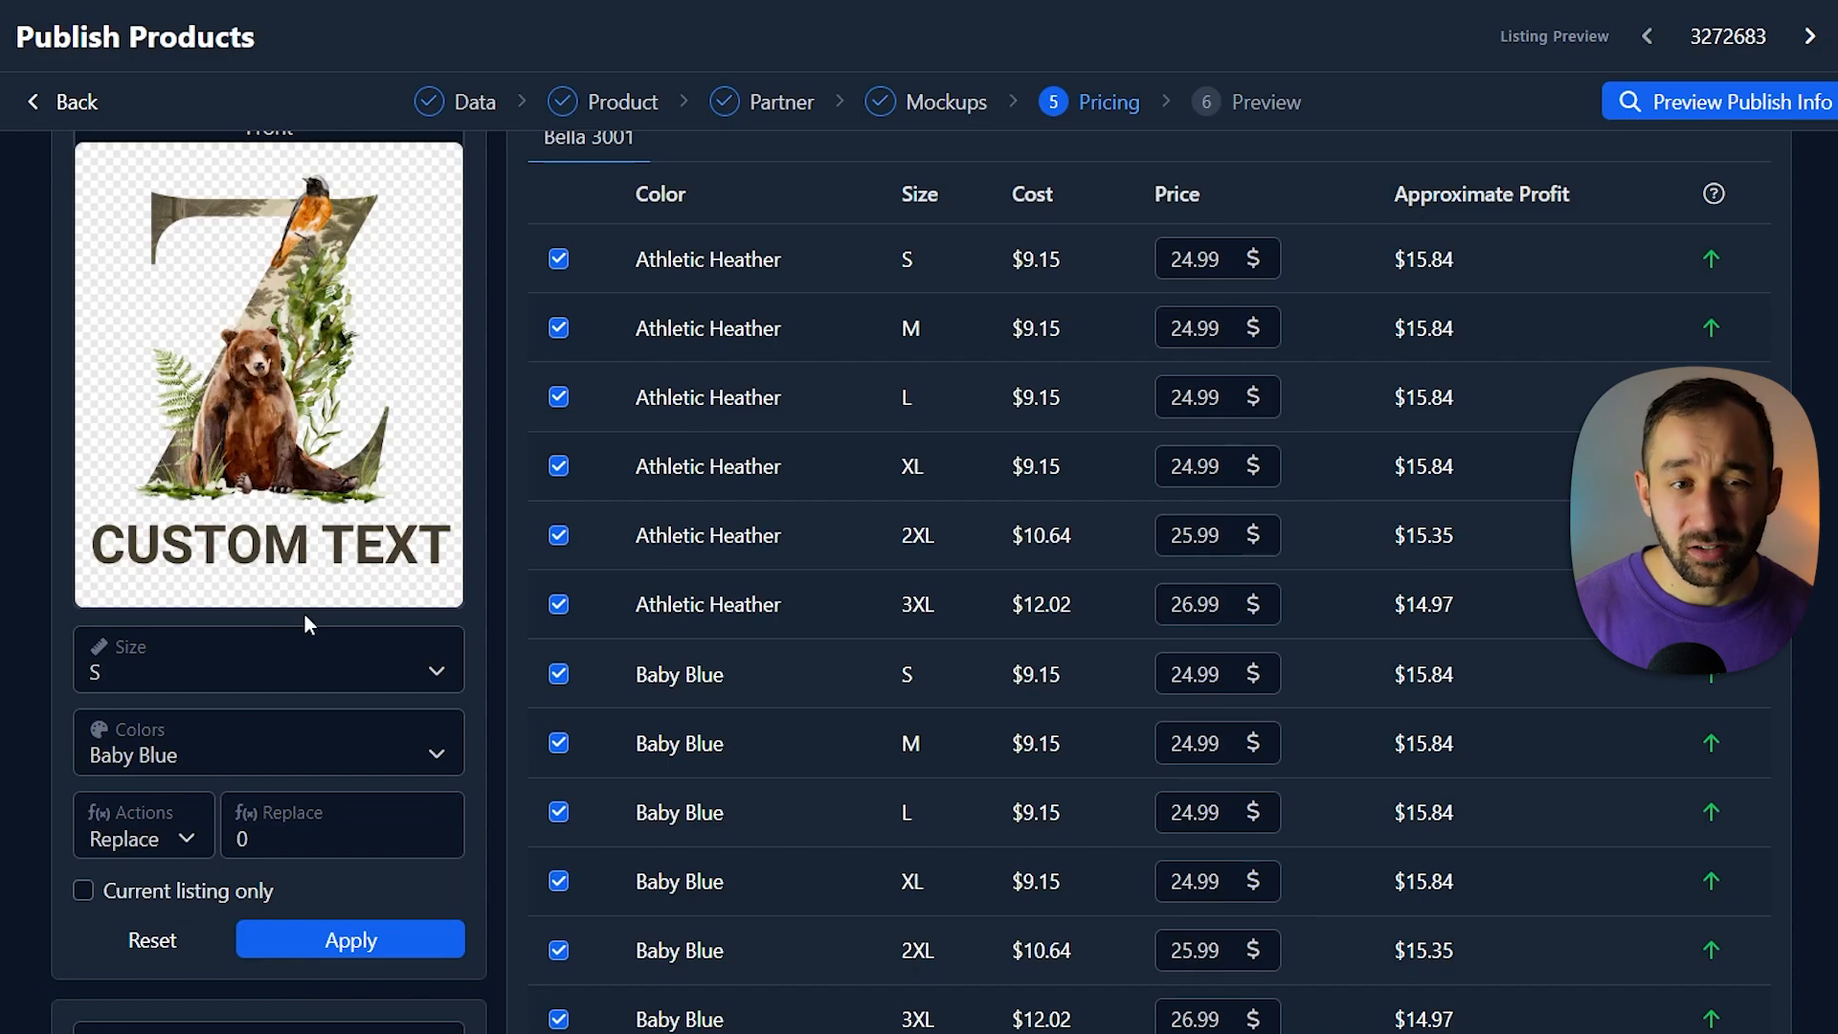
click(226, 840)
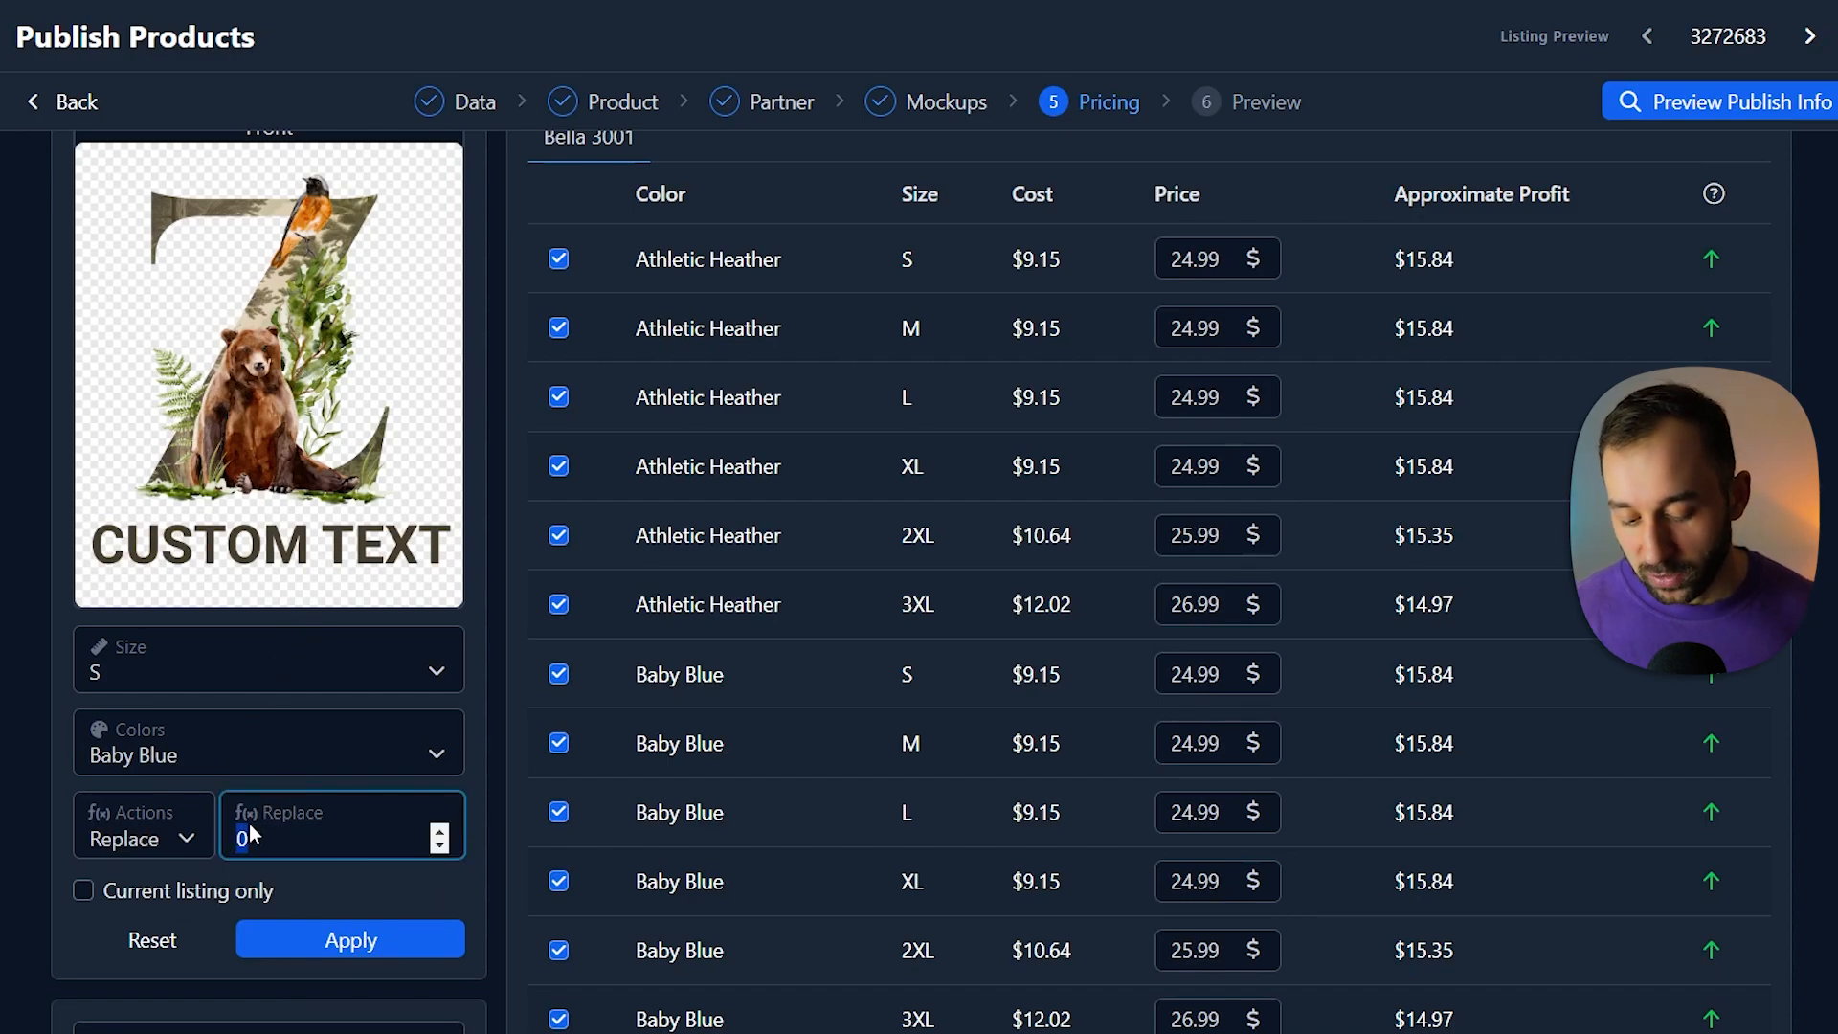
text(19.99)
click(370, 938)
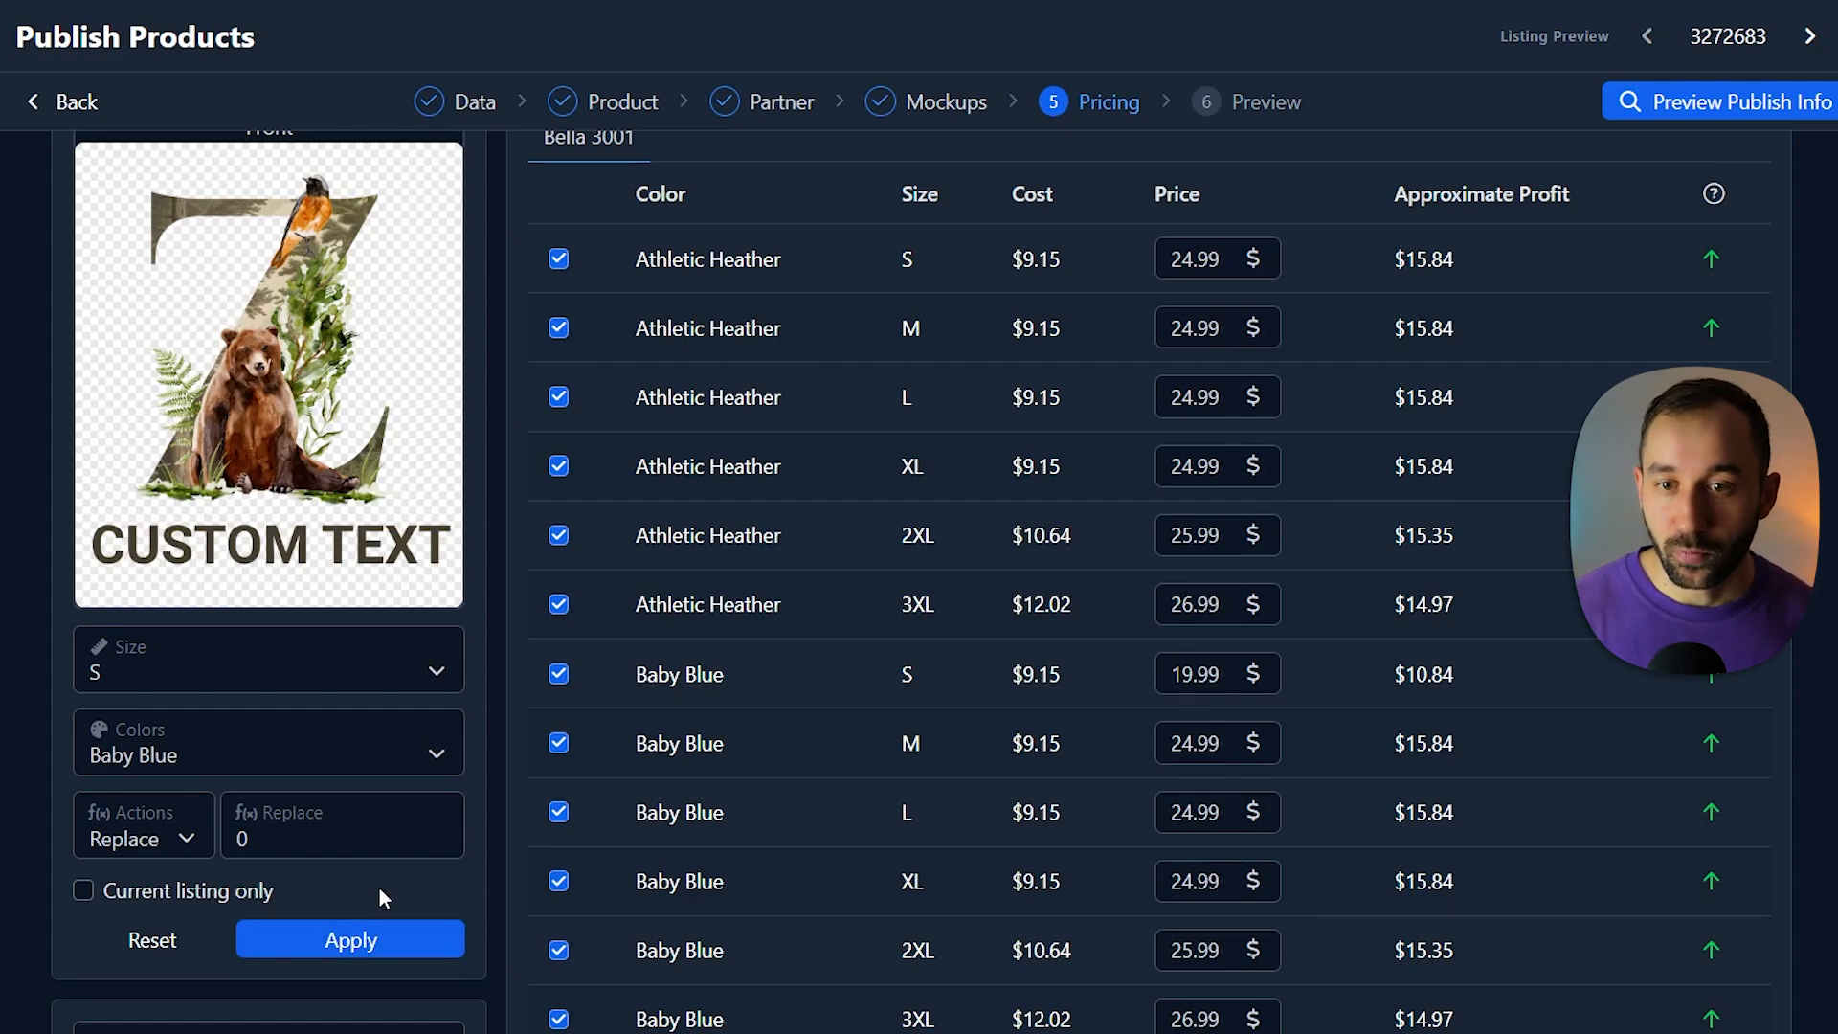
scroll(451, 822, up, 1)
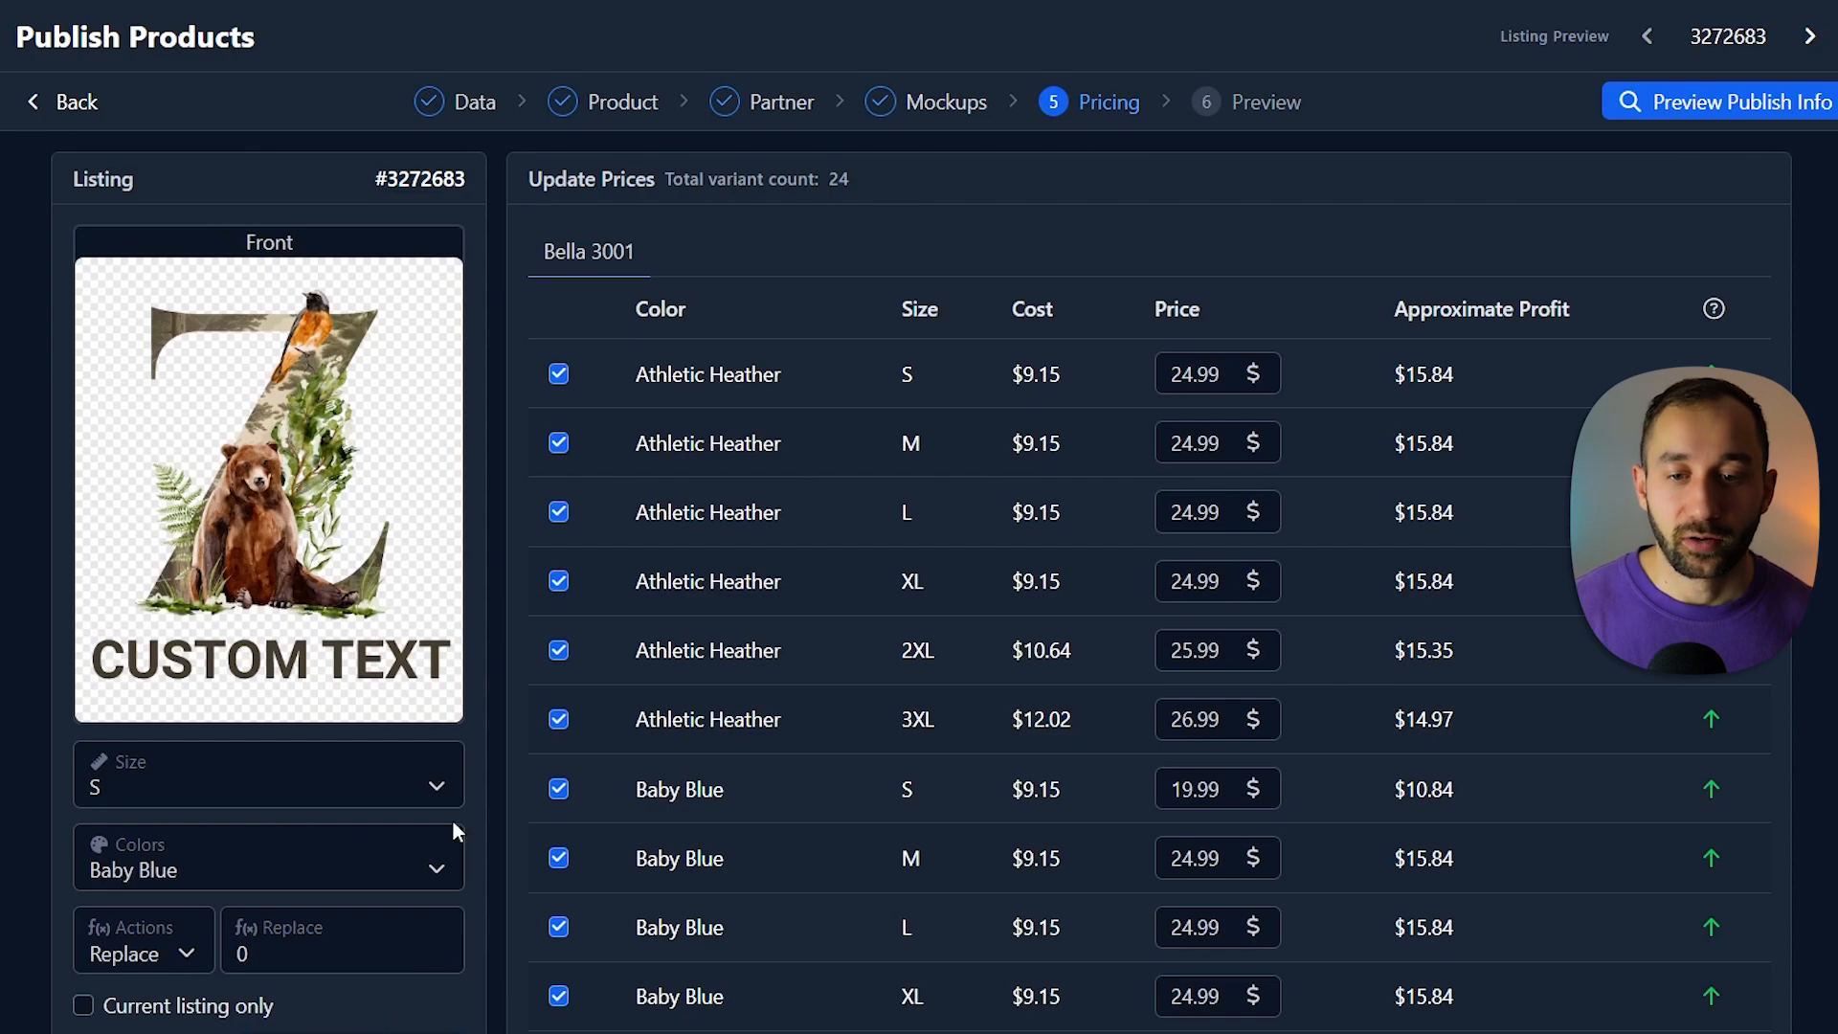
scroll(452, 820, down, 1)
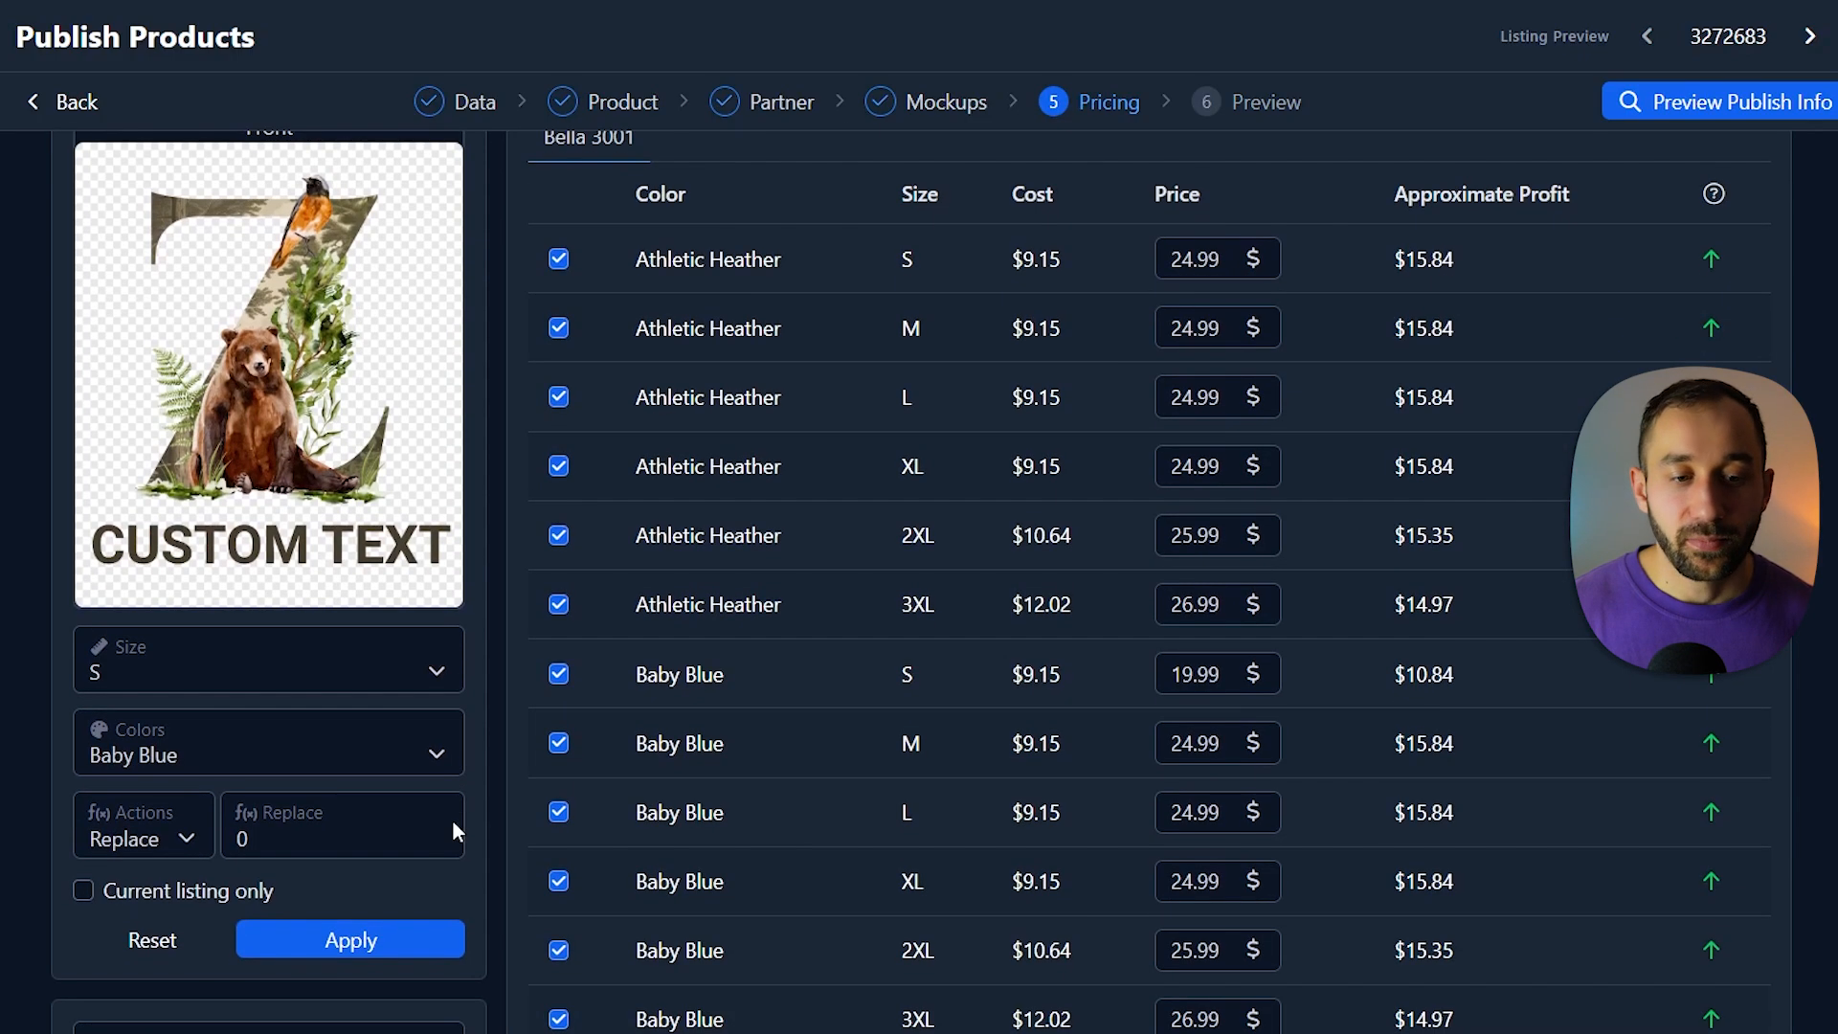
scroll(452, 820, up, 1)
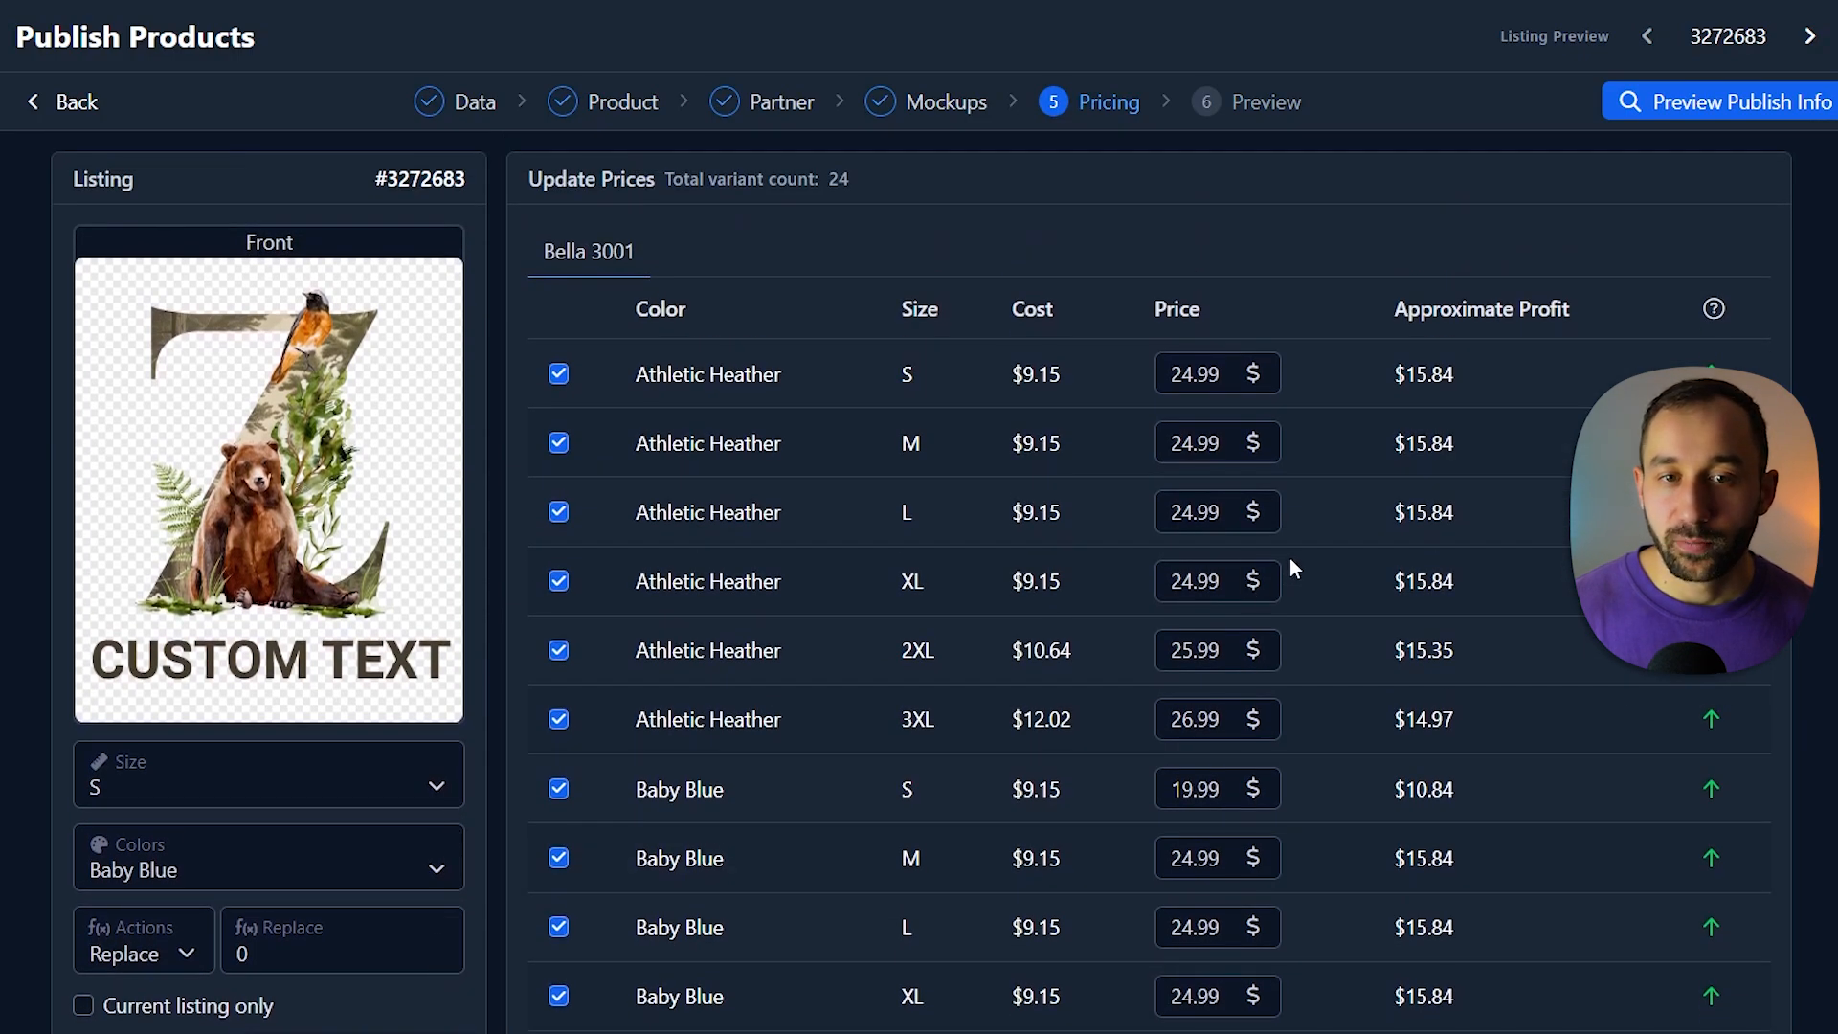
Proceed to the publish preview and review the listings' mockups, titles, descriptions, tags and prices
click(1719, 115)
scroll(354, 582, down, 3)
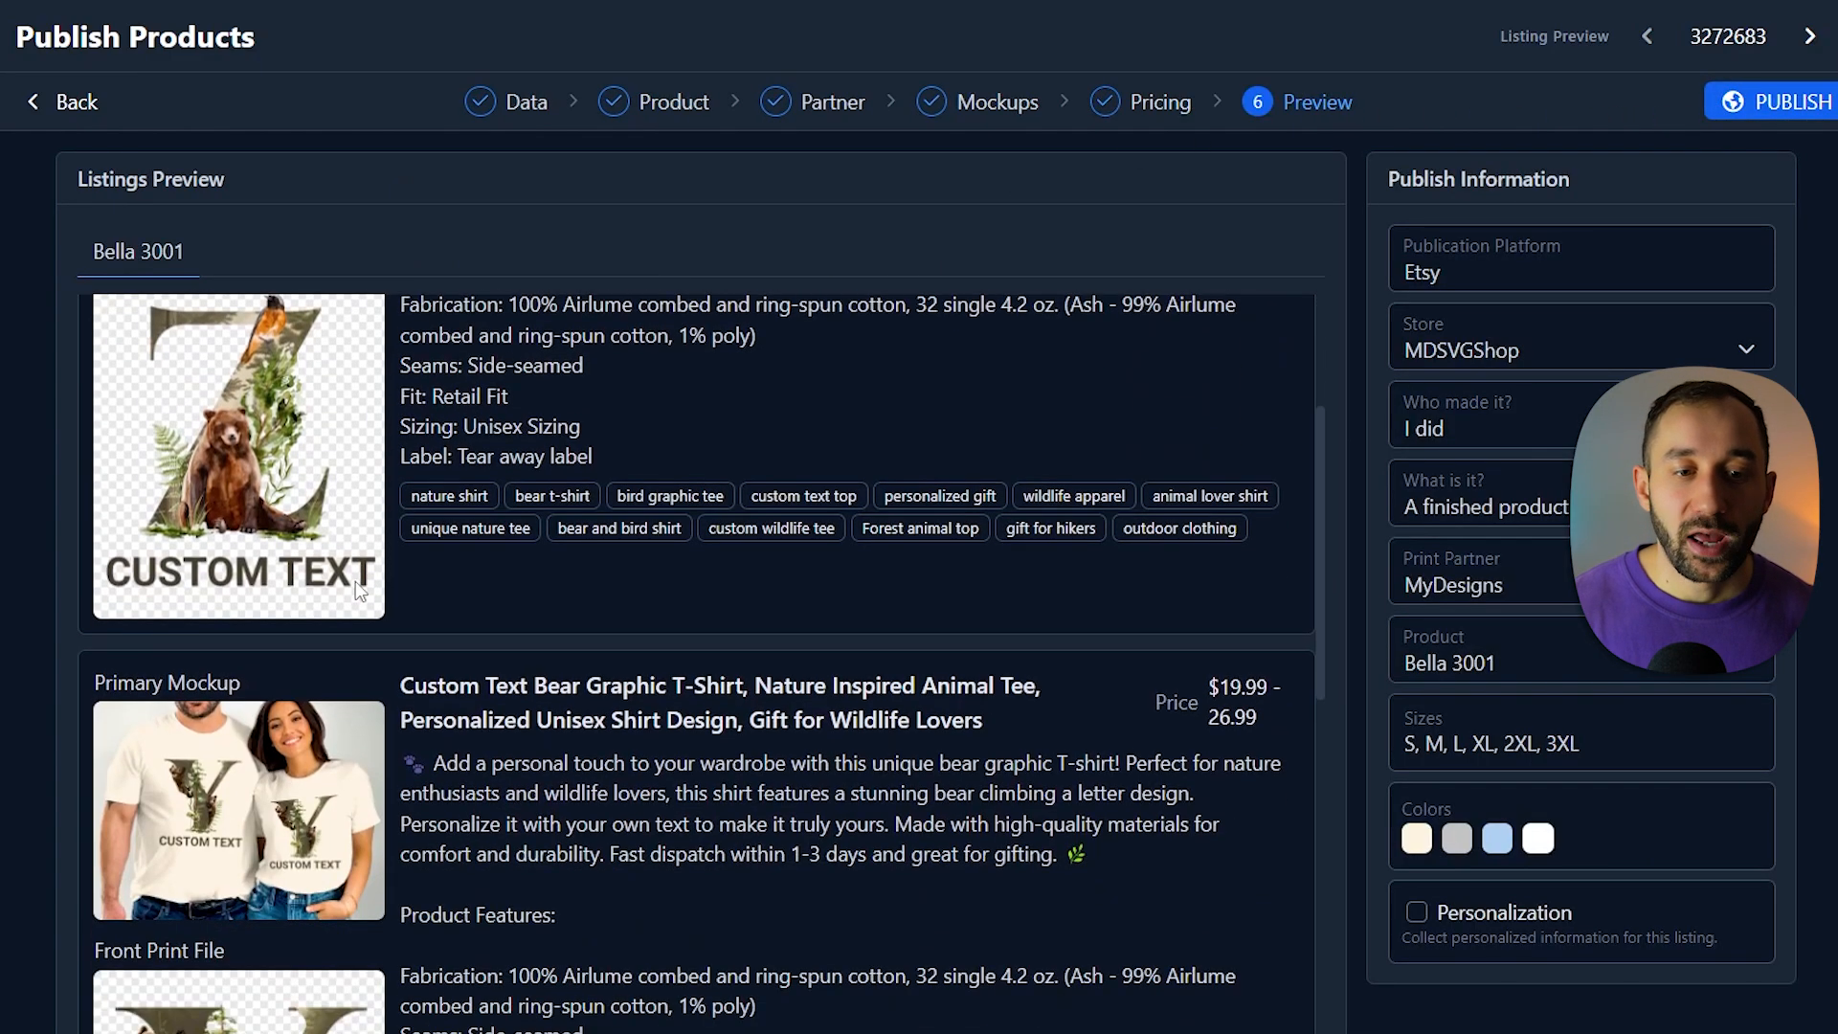
scroll(371, 594, down, 3)
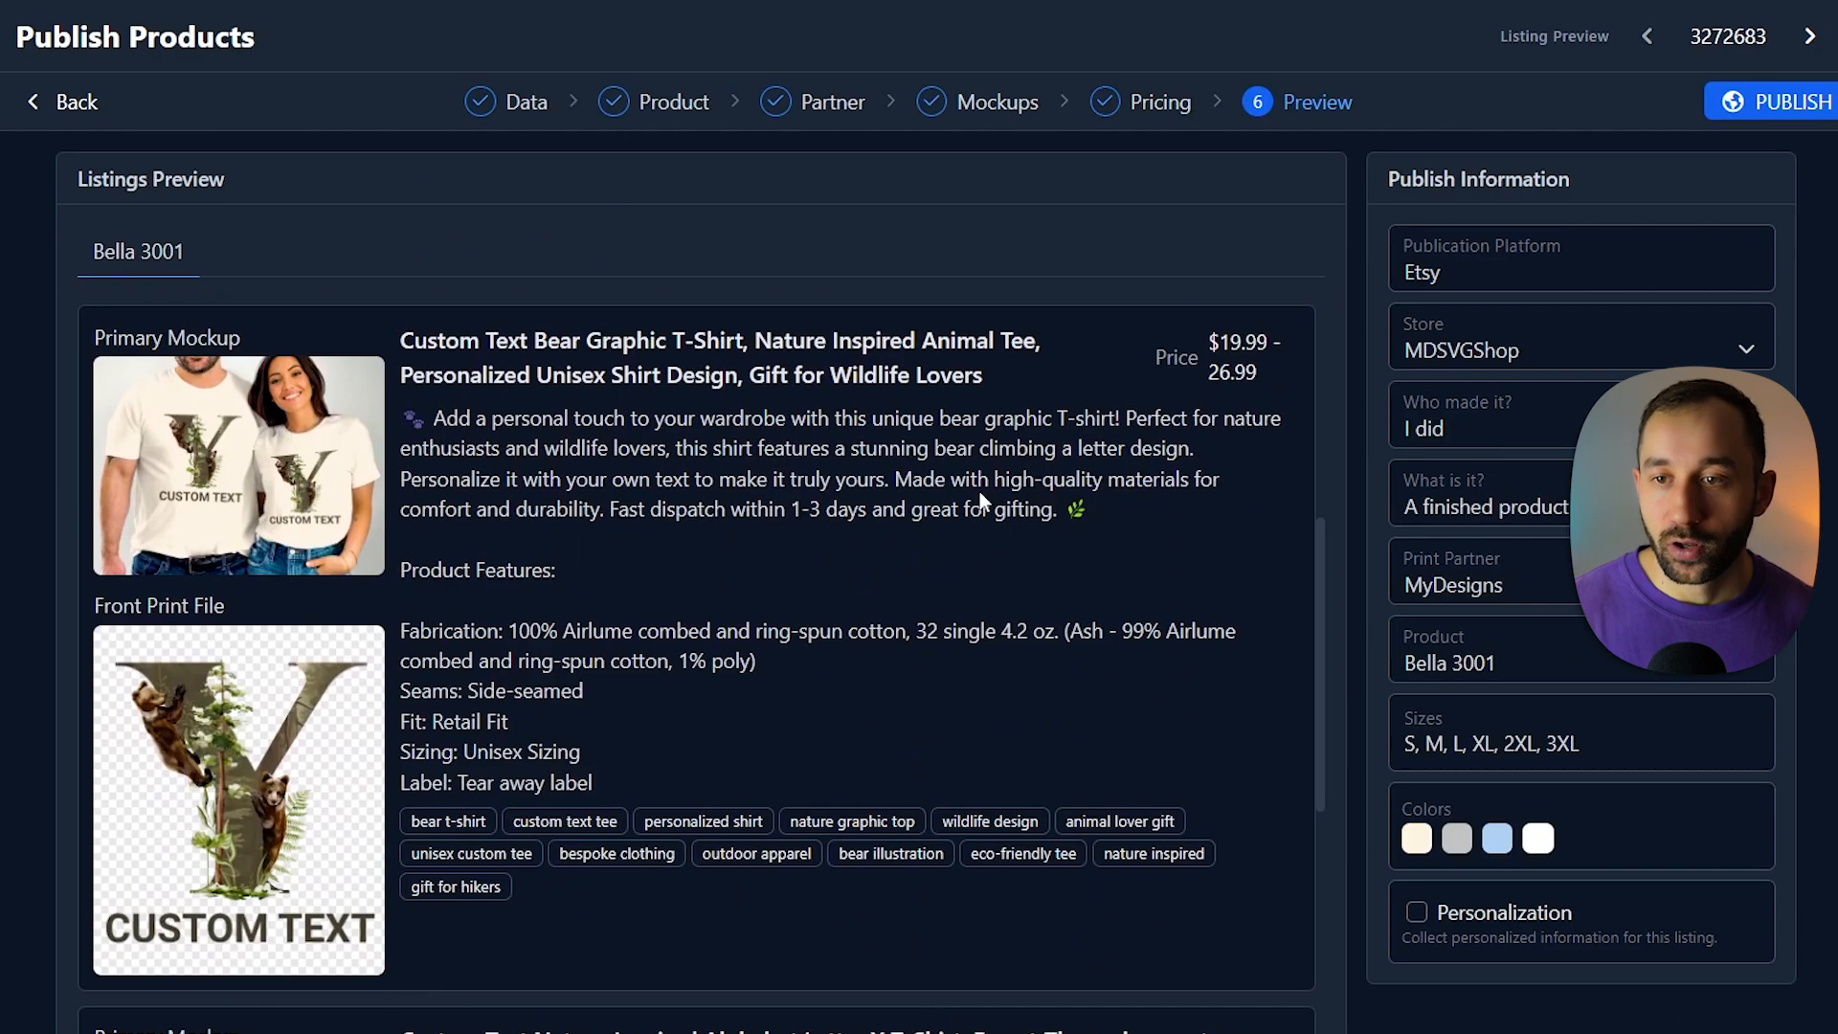
Try "Another company or person" as the maker of the finished product, and switch the maker back to "I did"
click(1563, 424)
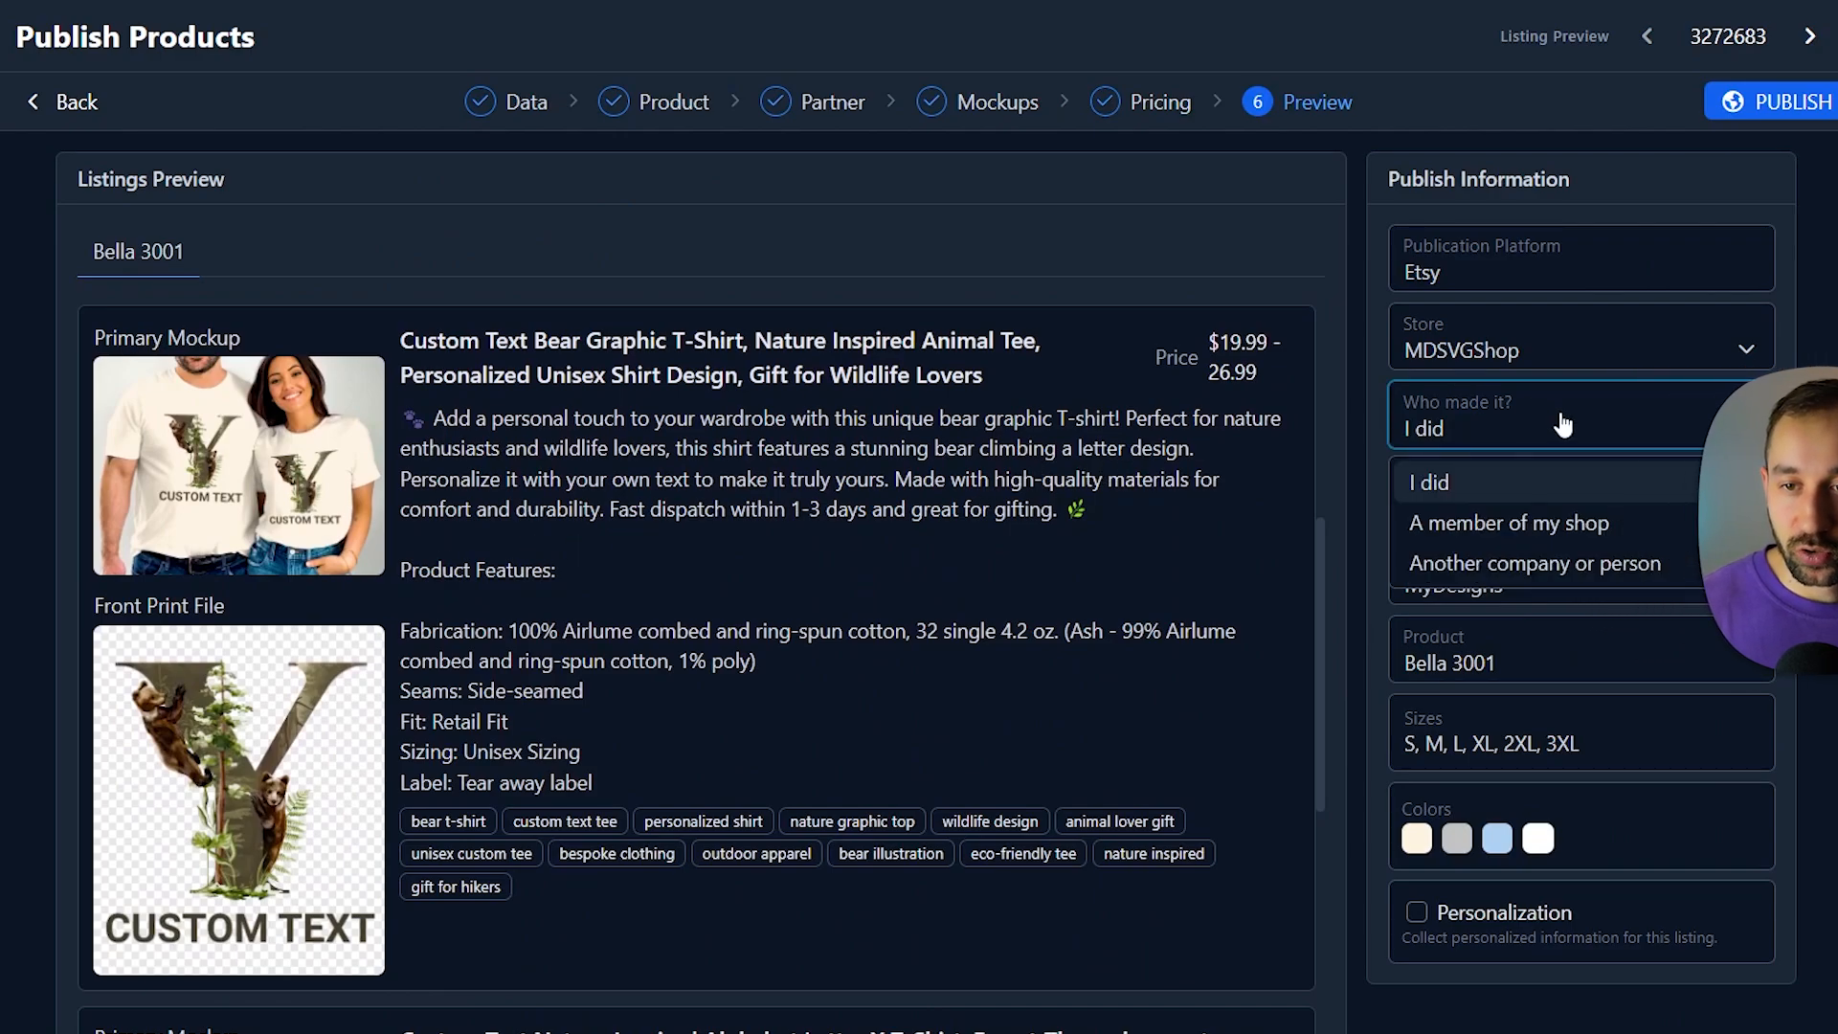
click(1547, 565)
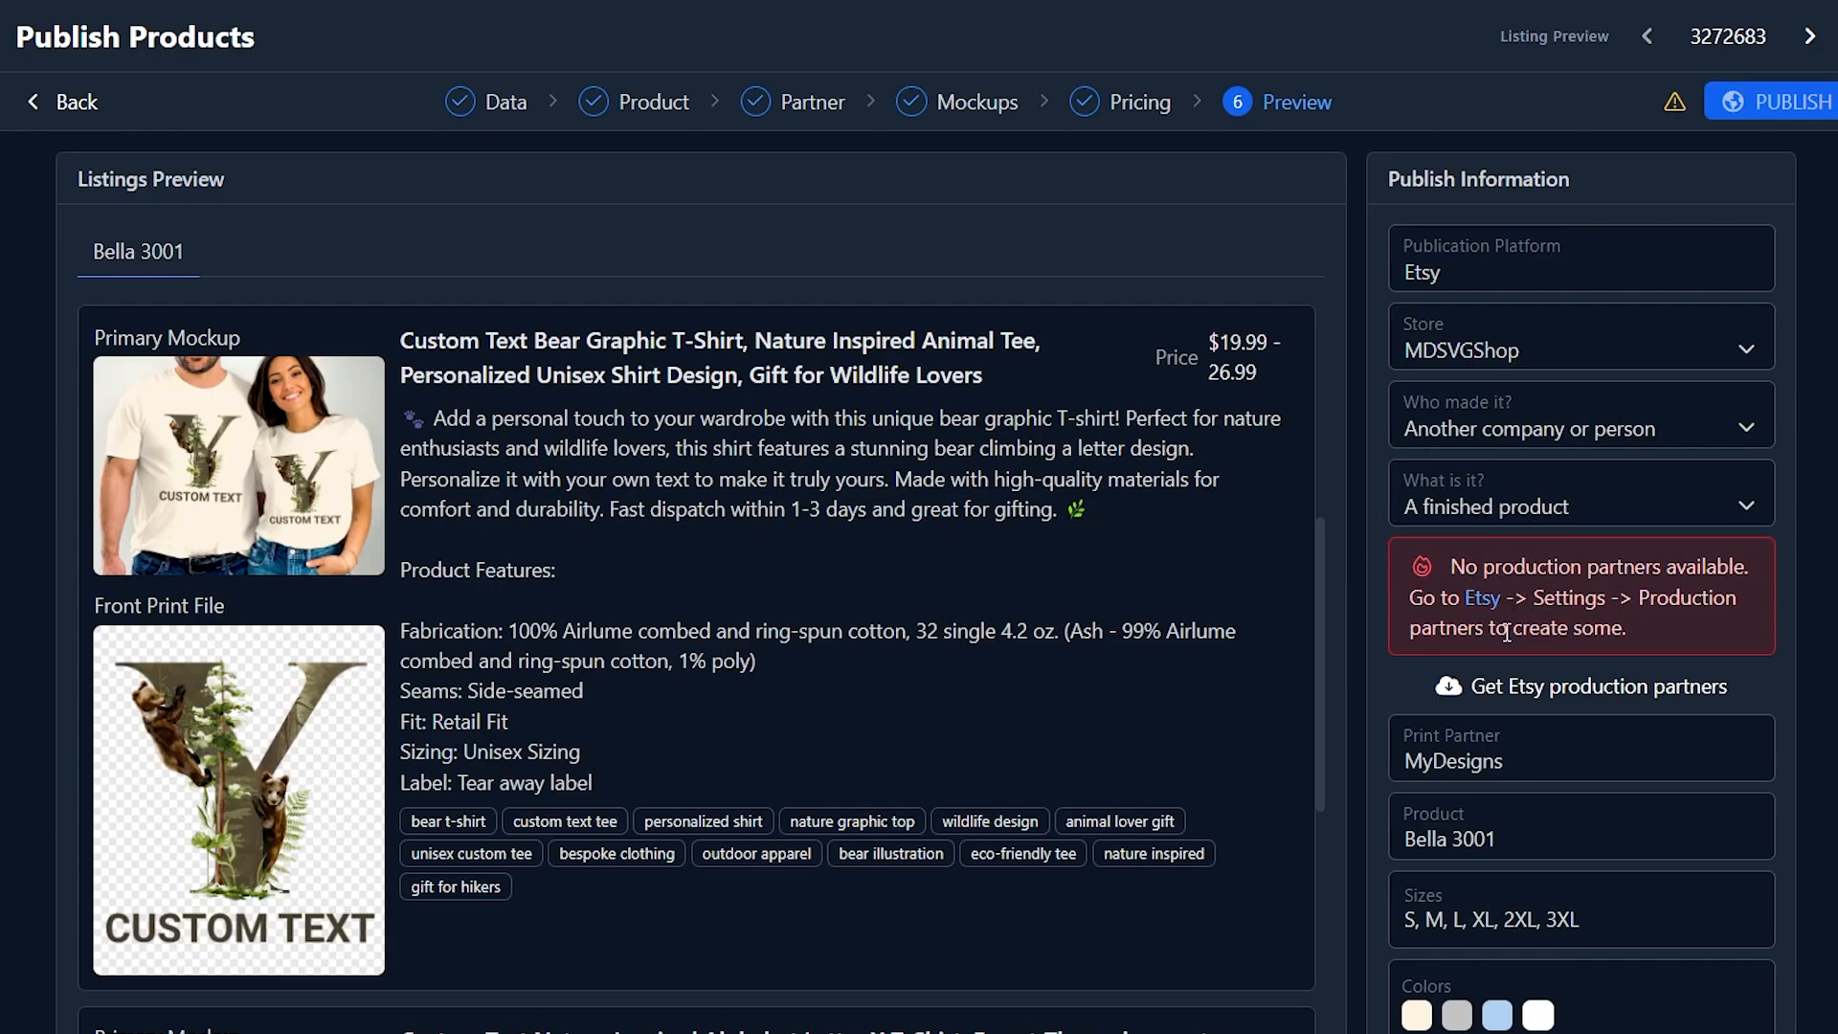
click(1510, 507)
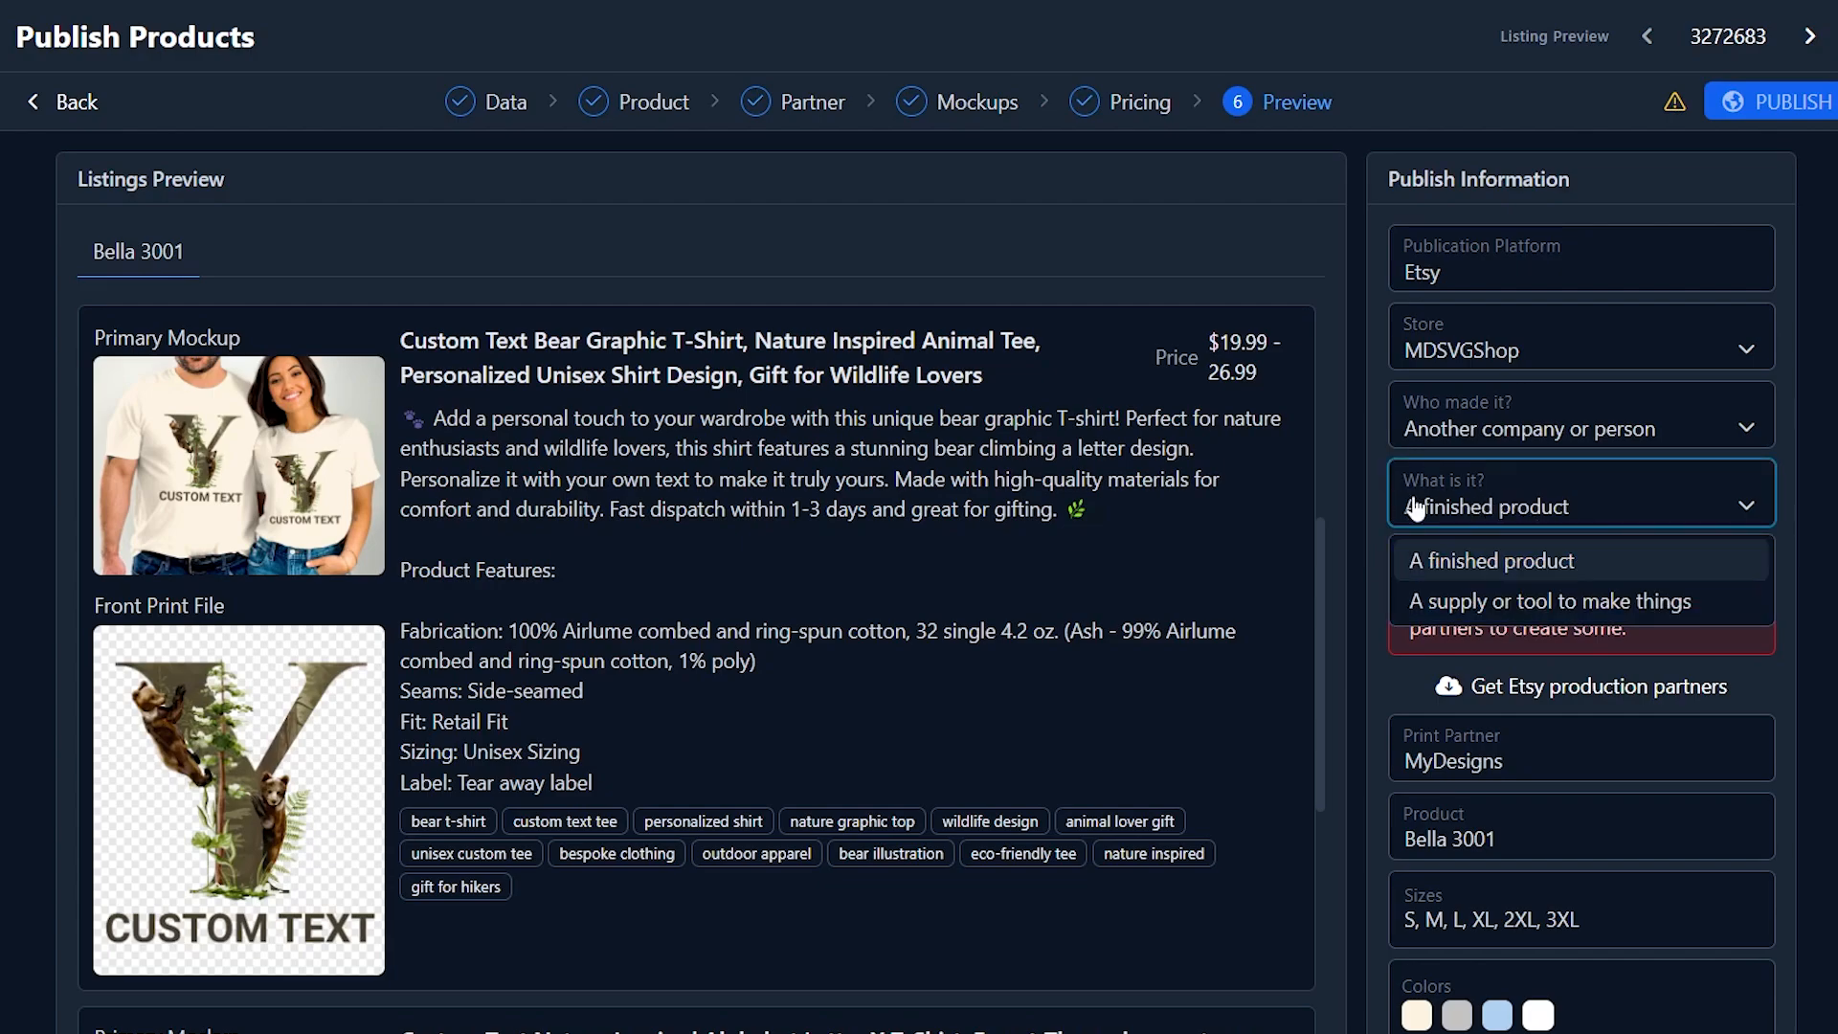
click(1536, 565)
click(1536, 411)
click(1514, 483)
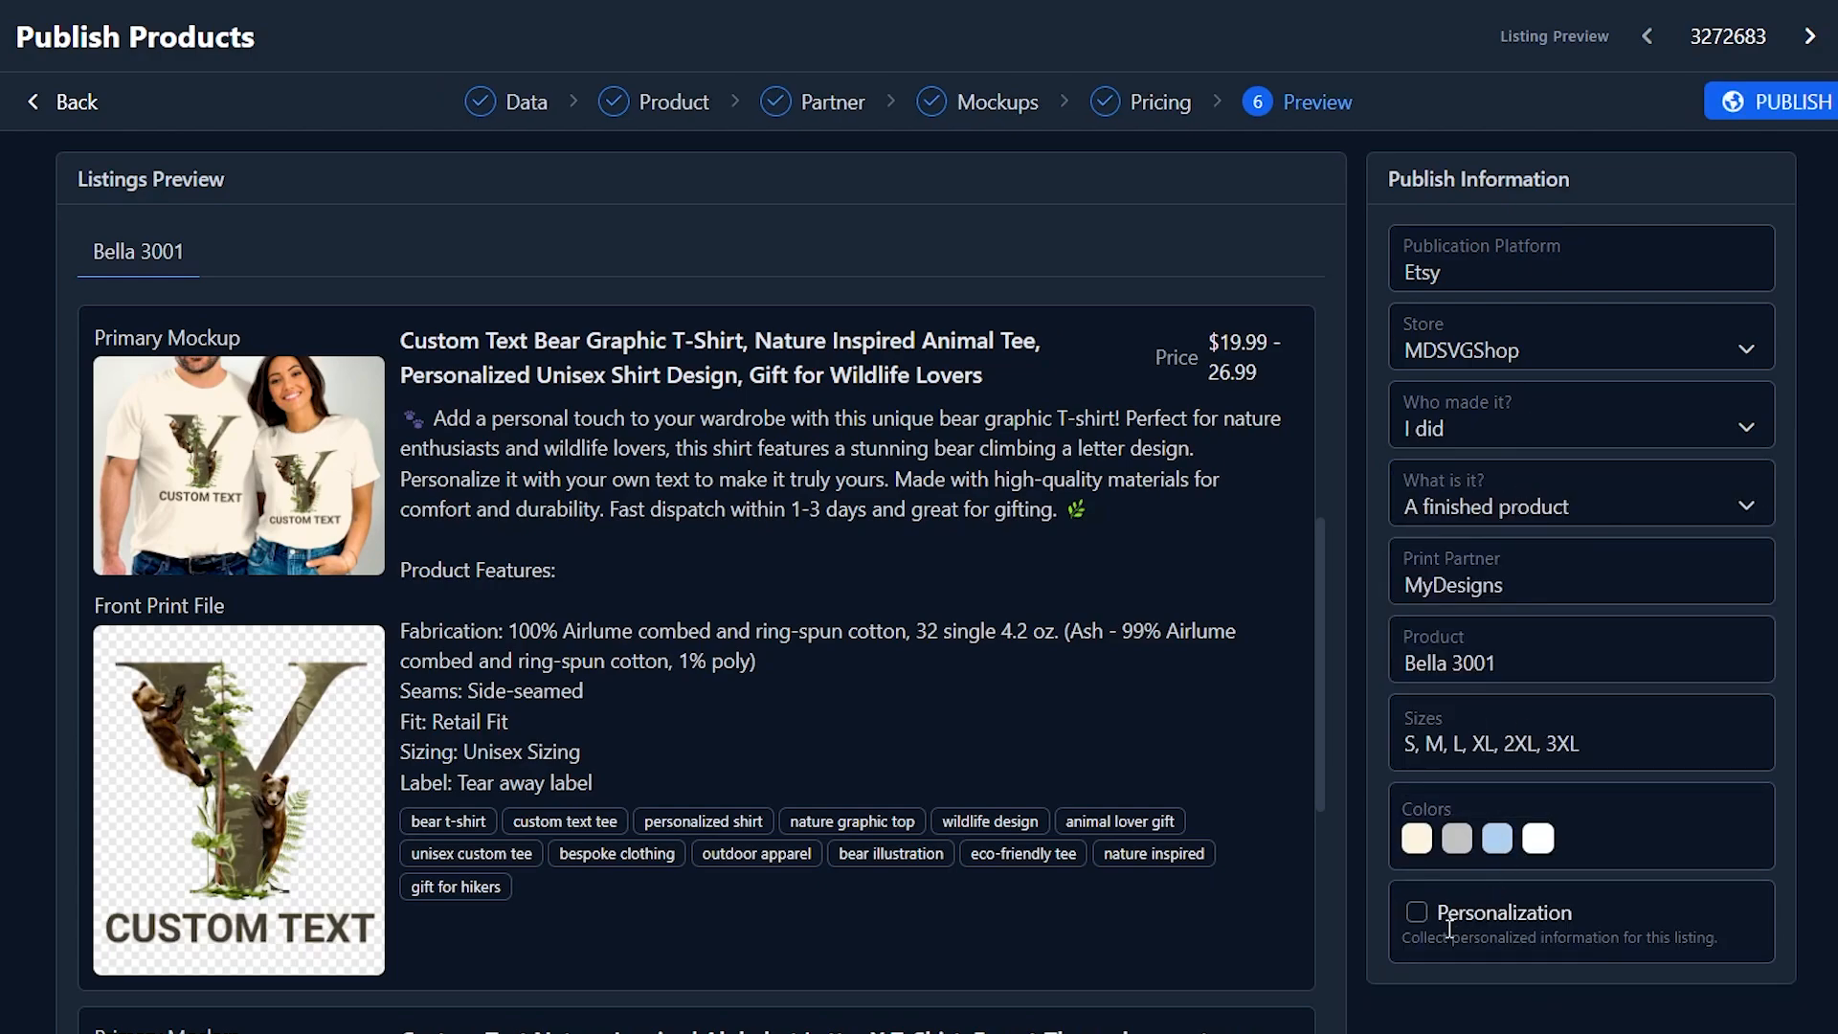
Enable personalization with the buyer instruction "Please enter the desired Text", a blank line and "EXAMPLE:" followed by a sample first name
scroll(1449, 928, down, 2)
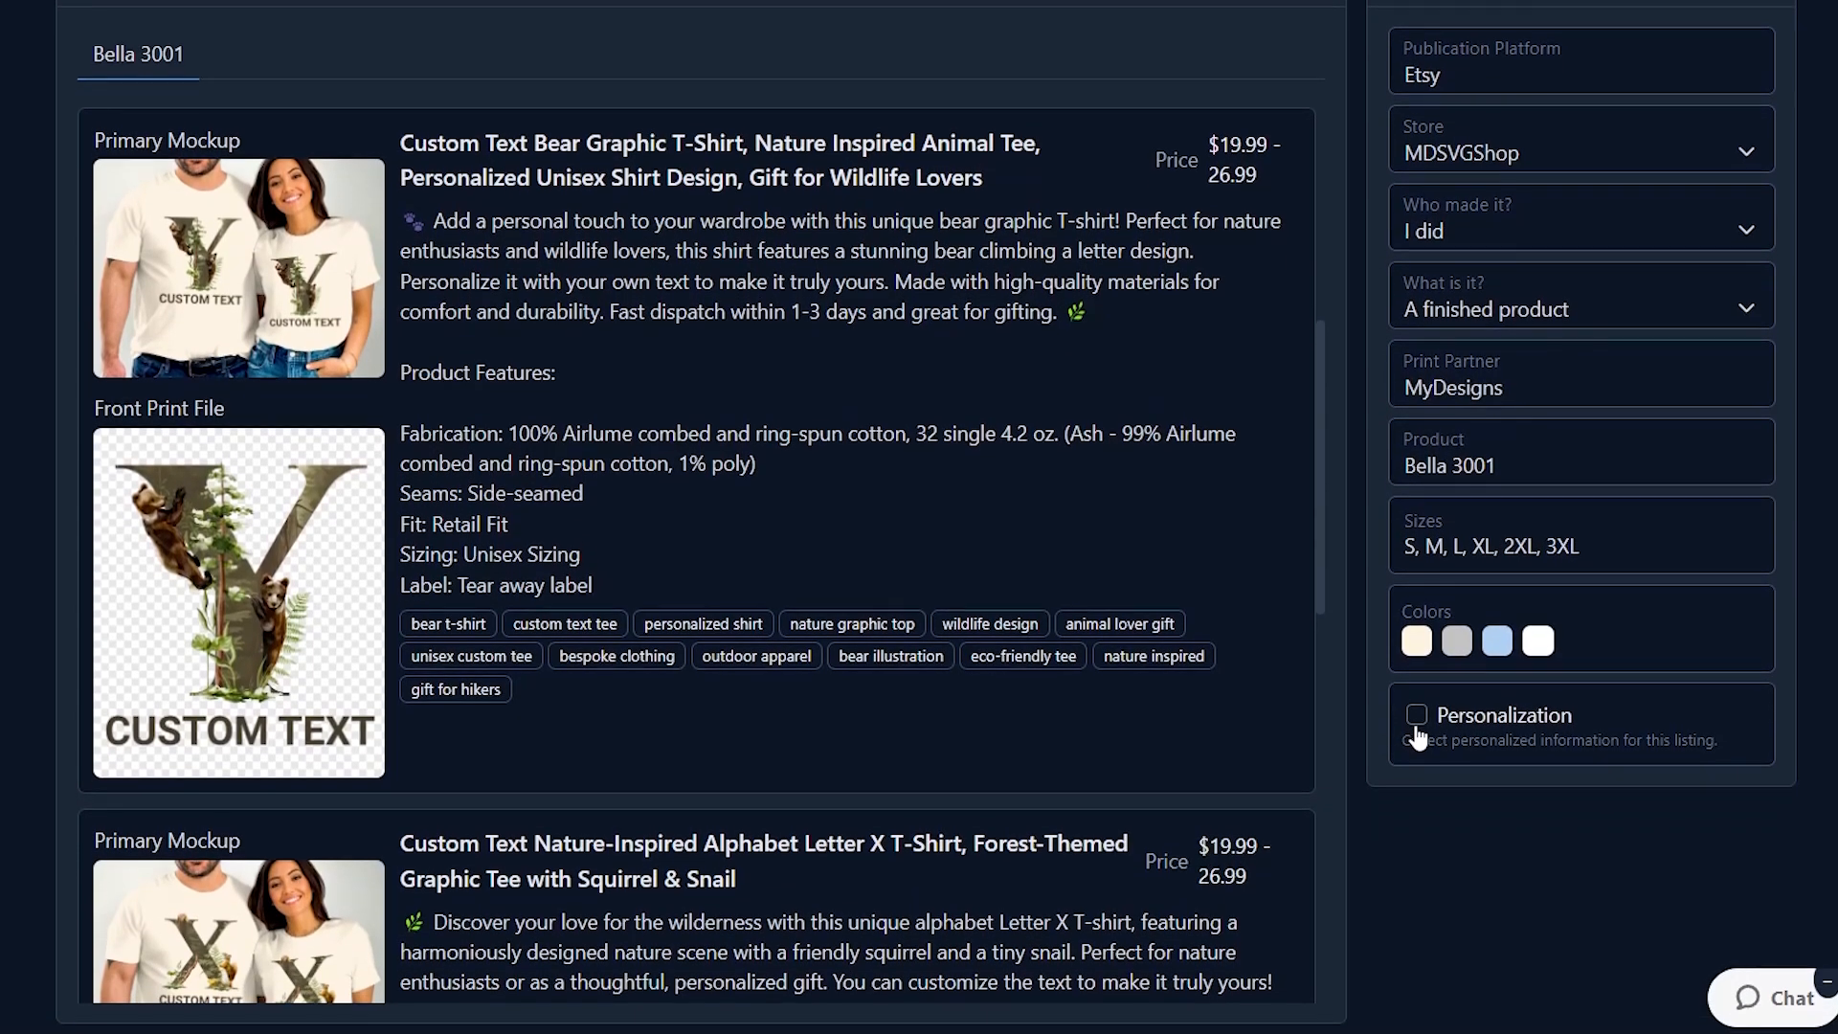
click(1417, 716)
click(1556, 799)
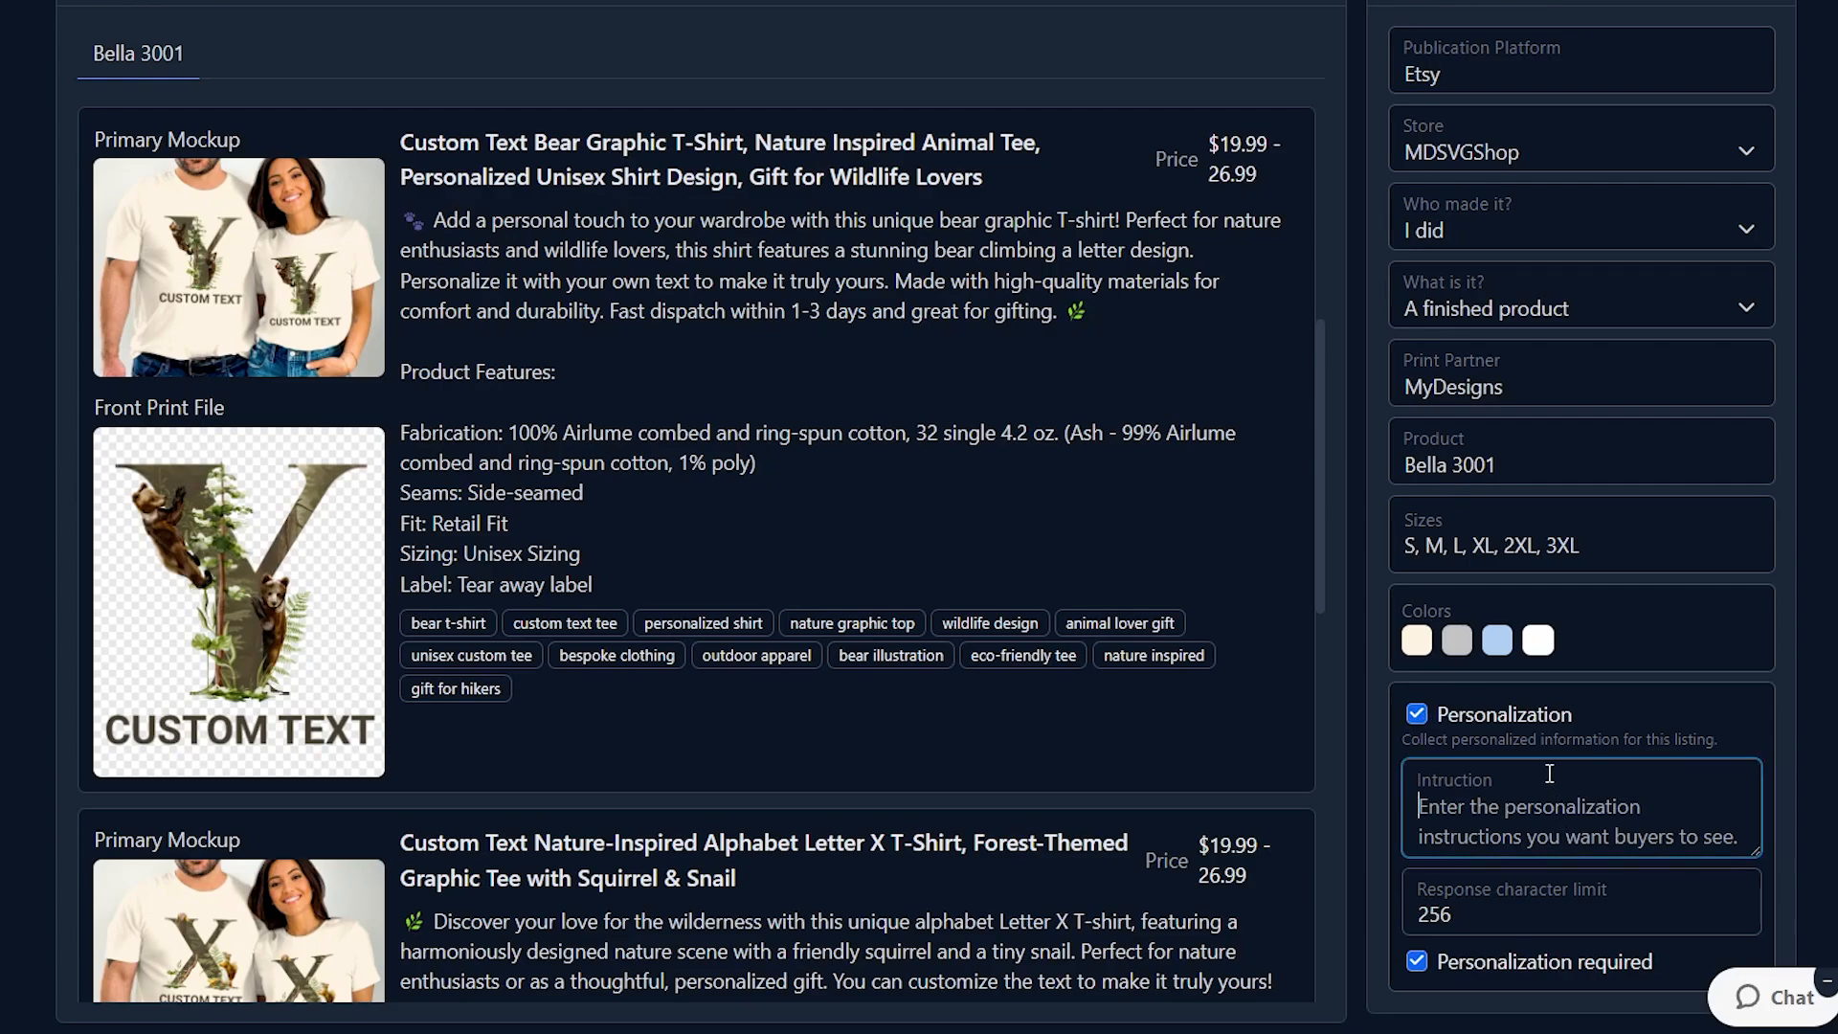
text(Please enter th)
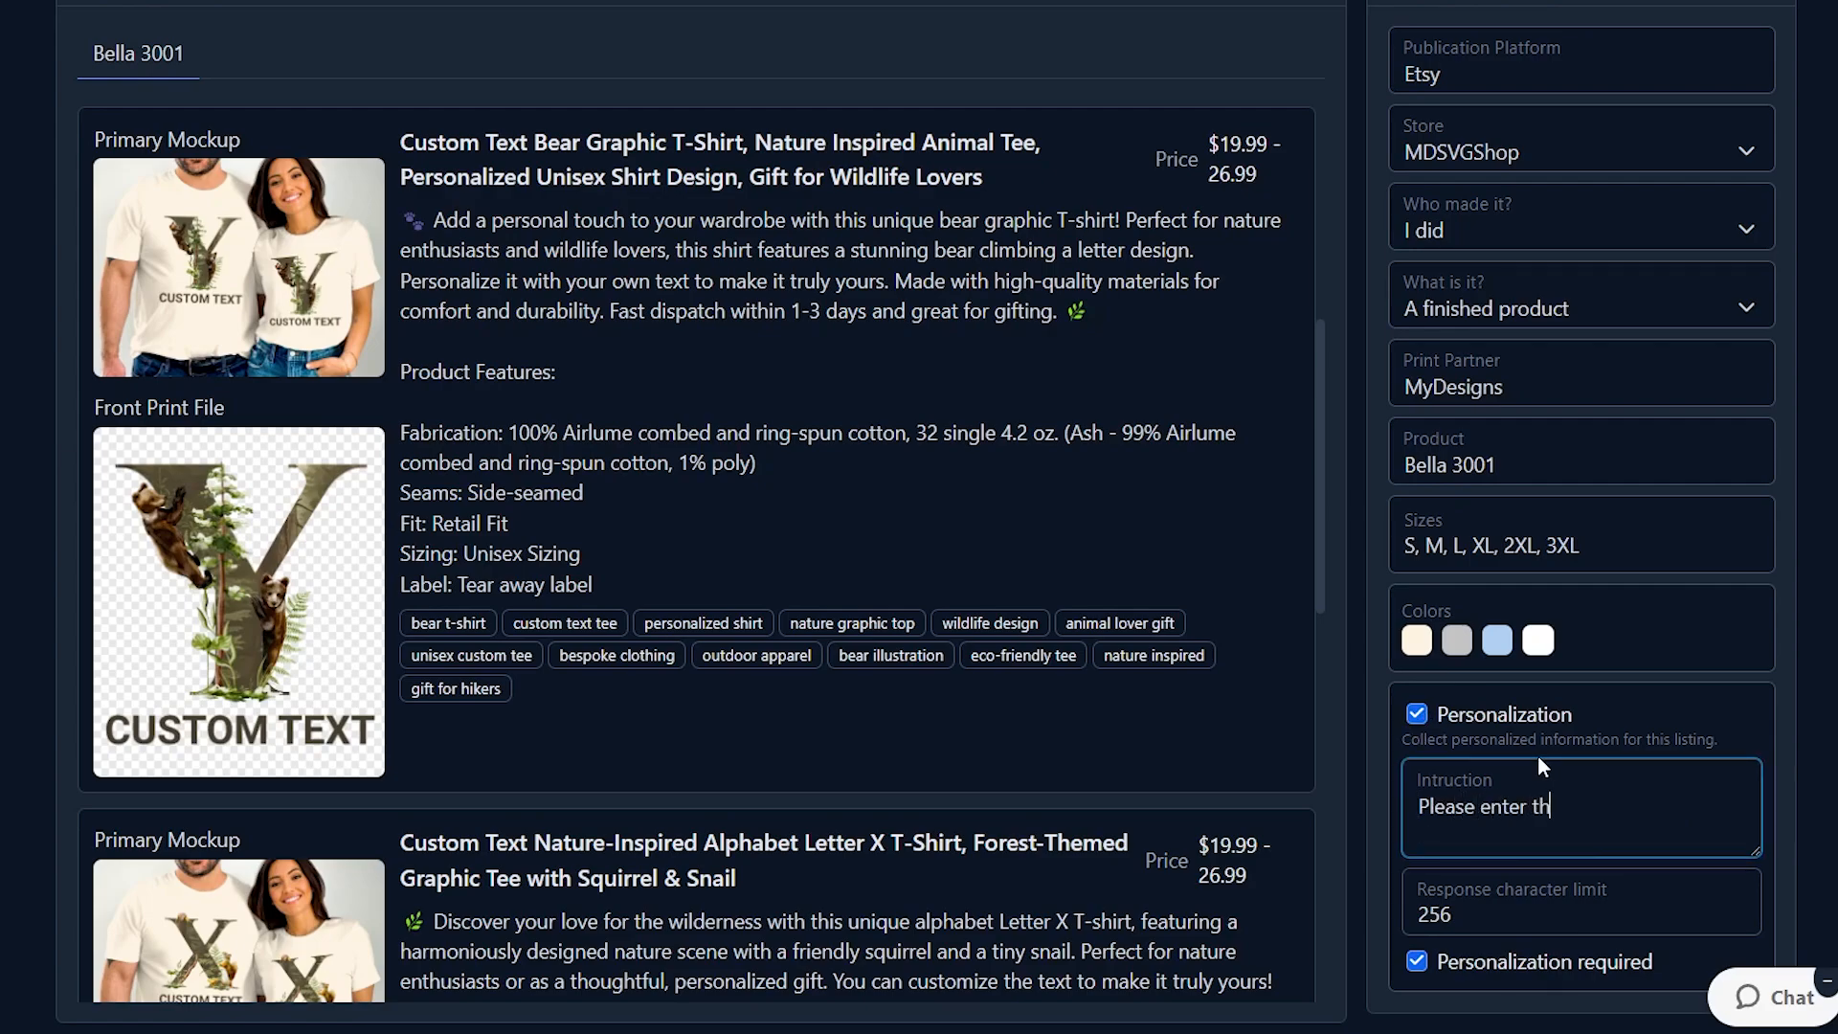
text(e desired Text)
key(Return)
key(Return)
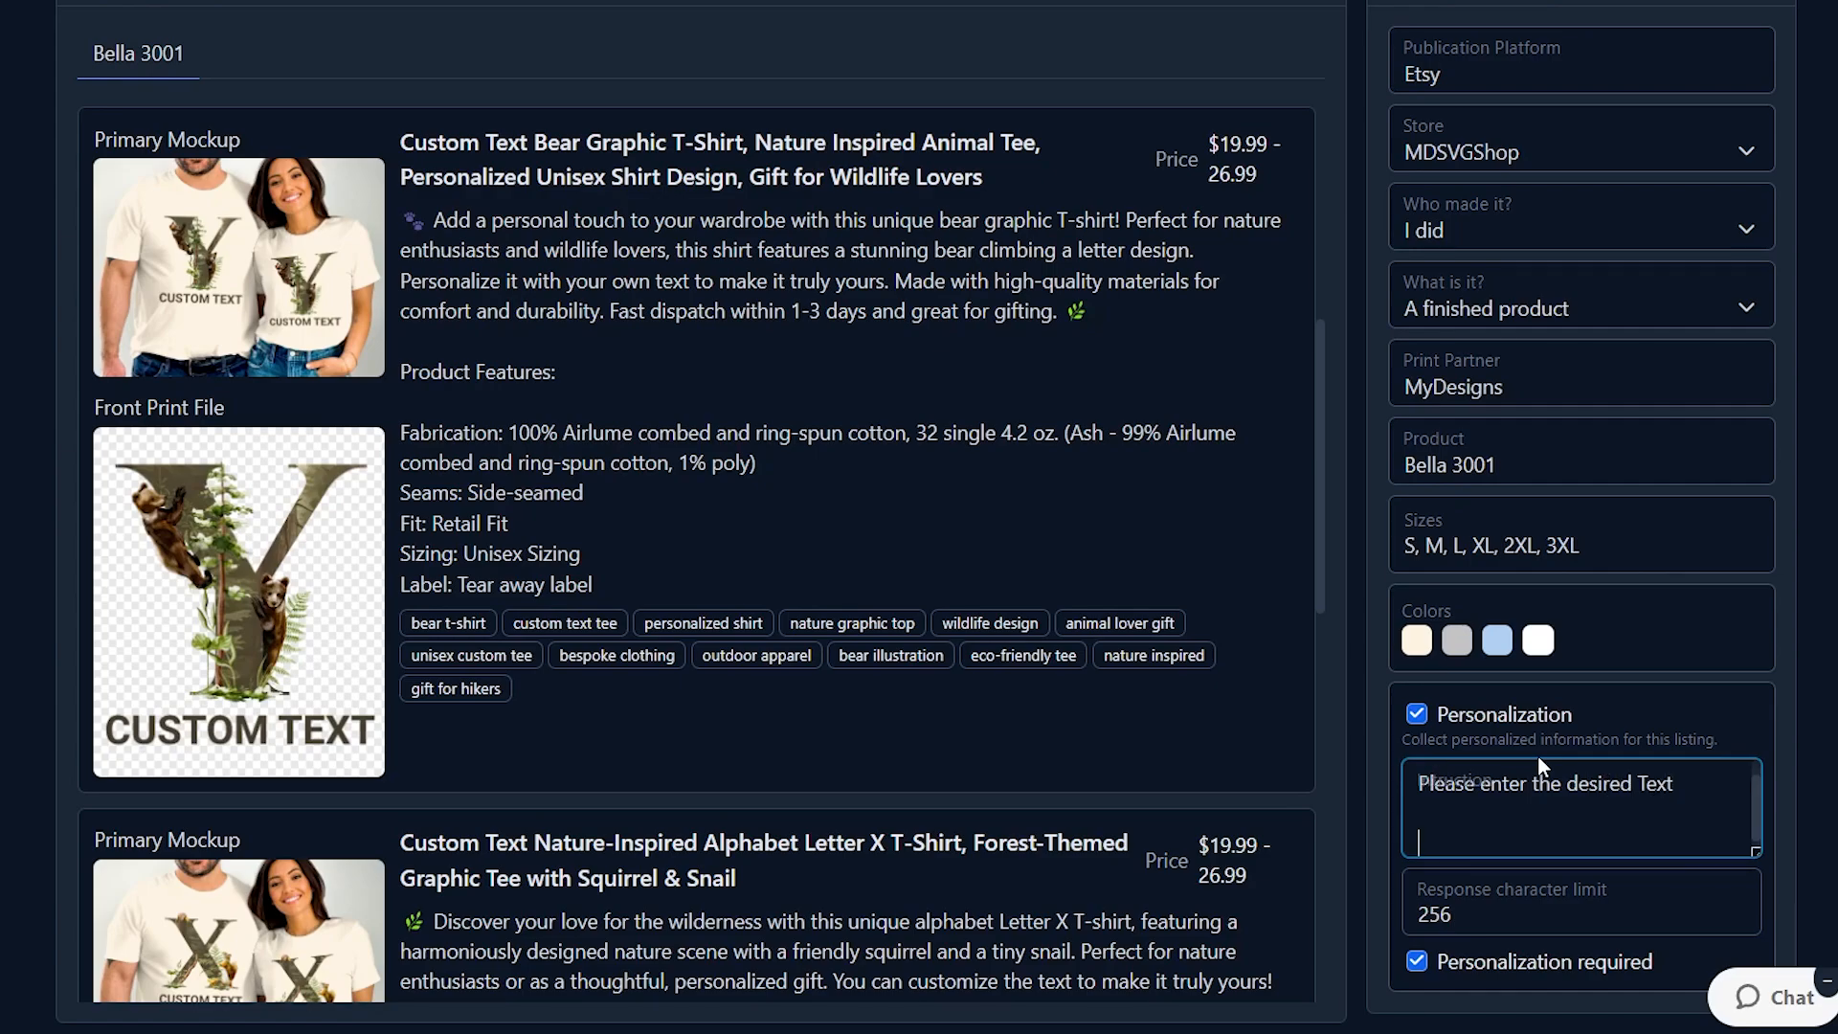
text(EXAMPLE: James)
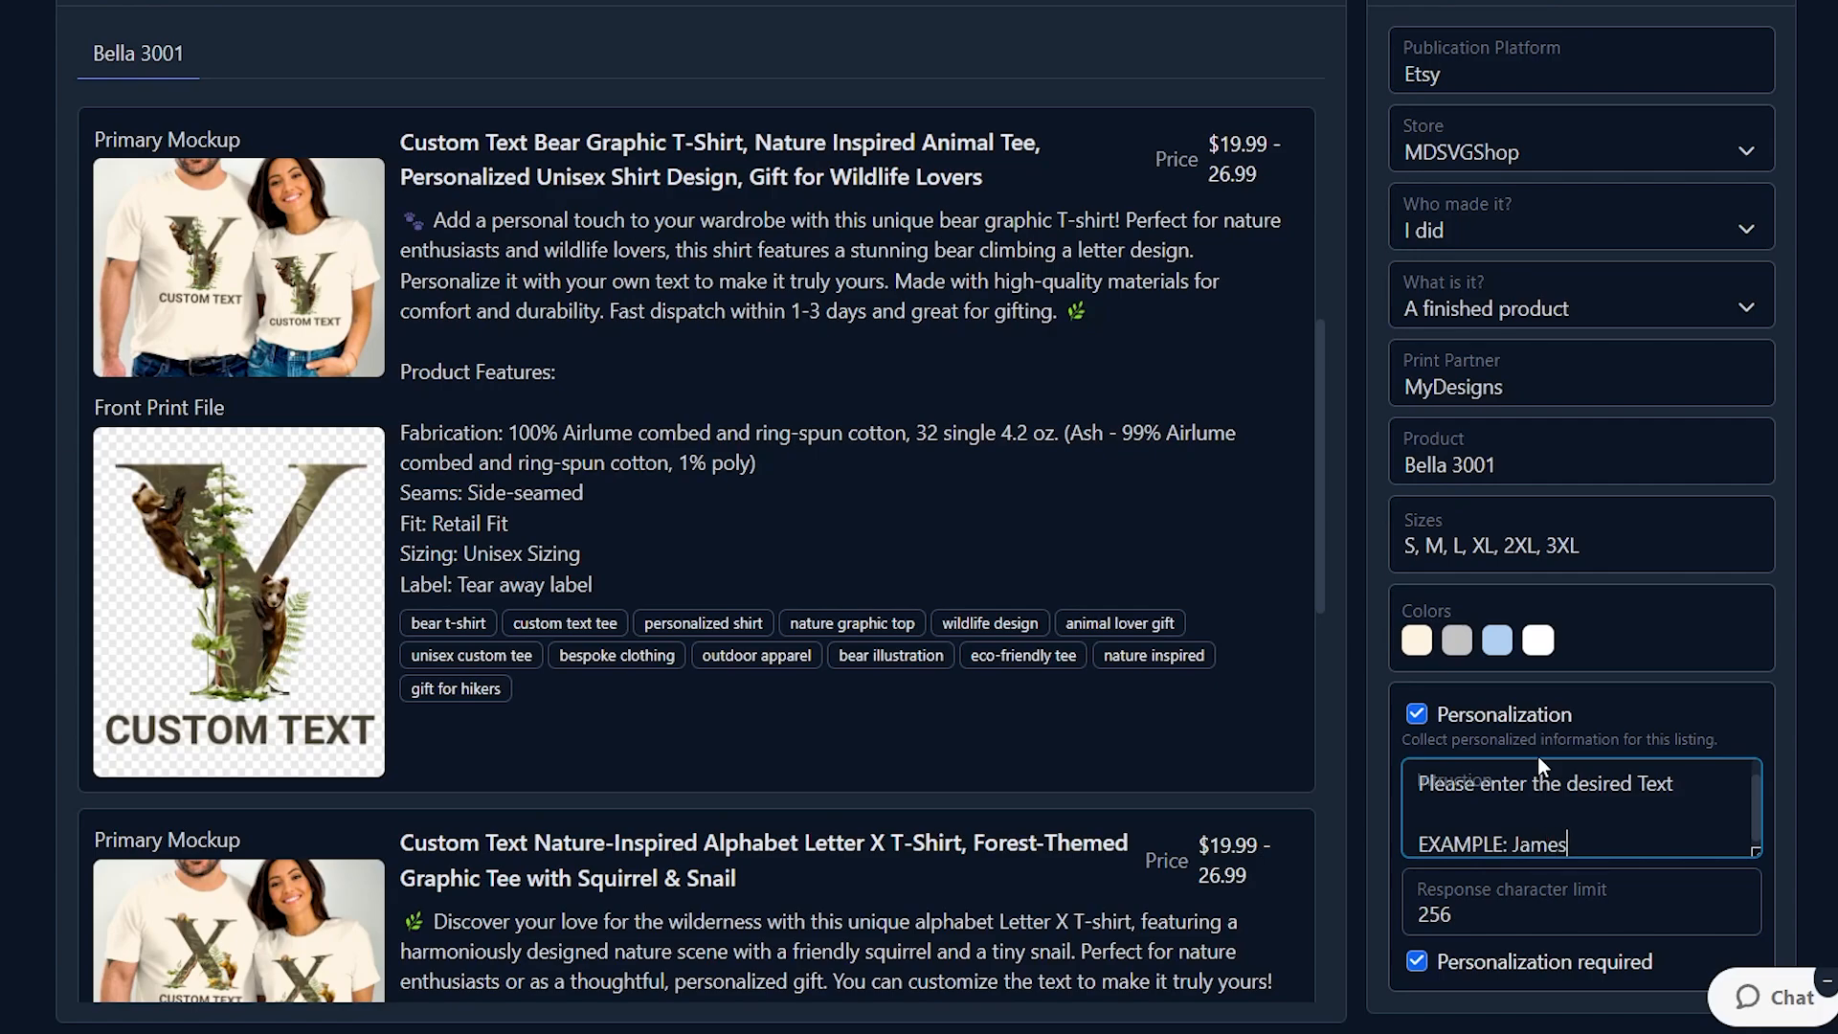
scroll(1542, 800, up, 1)
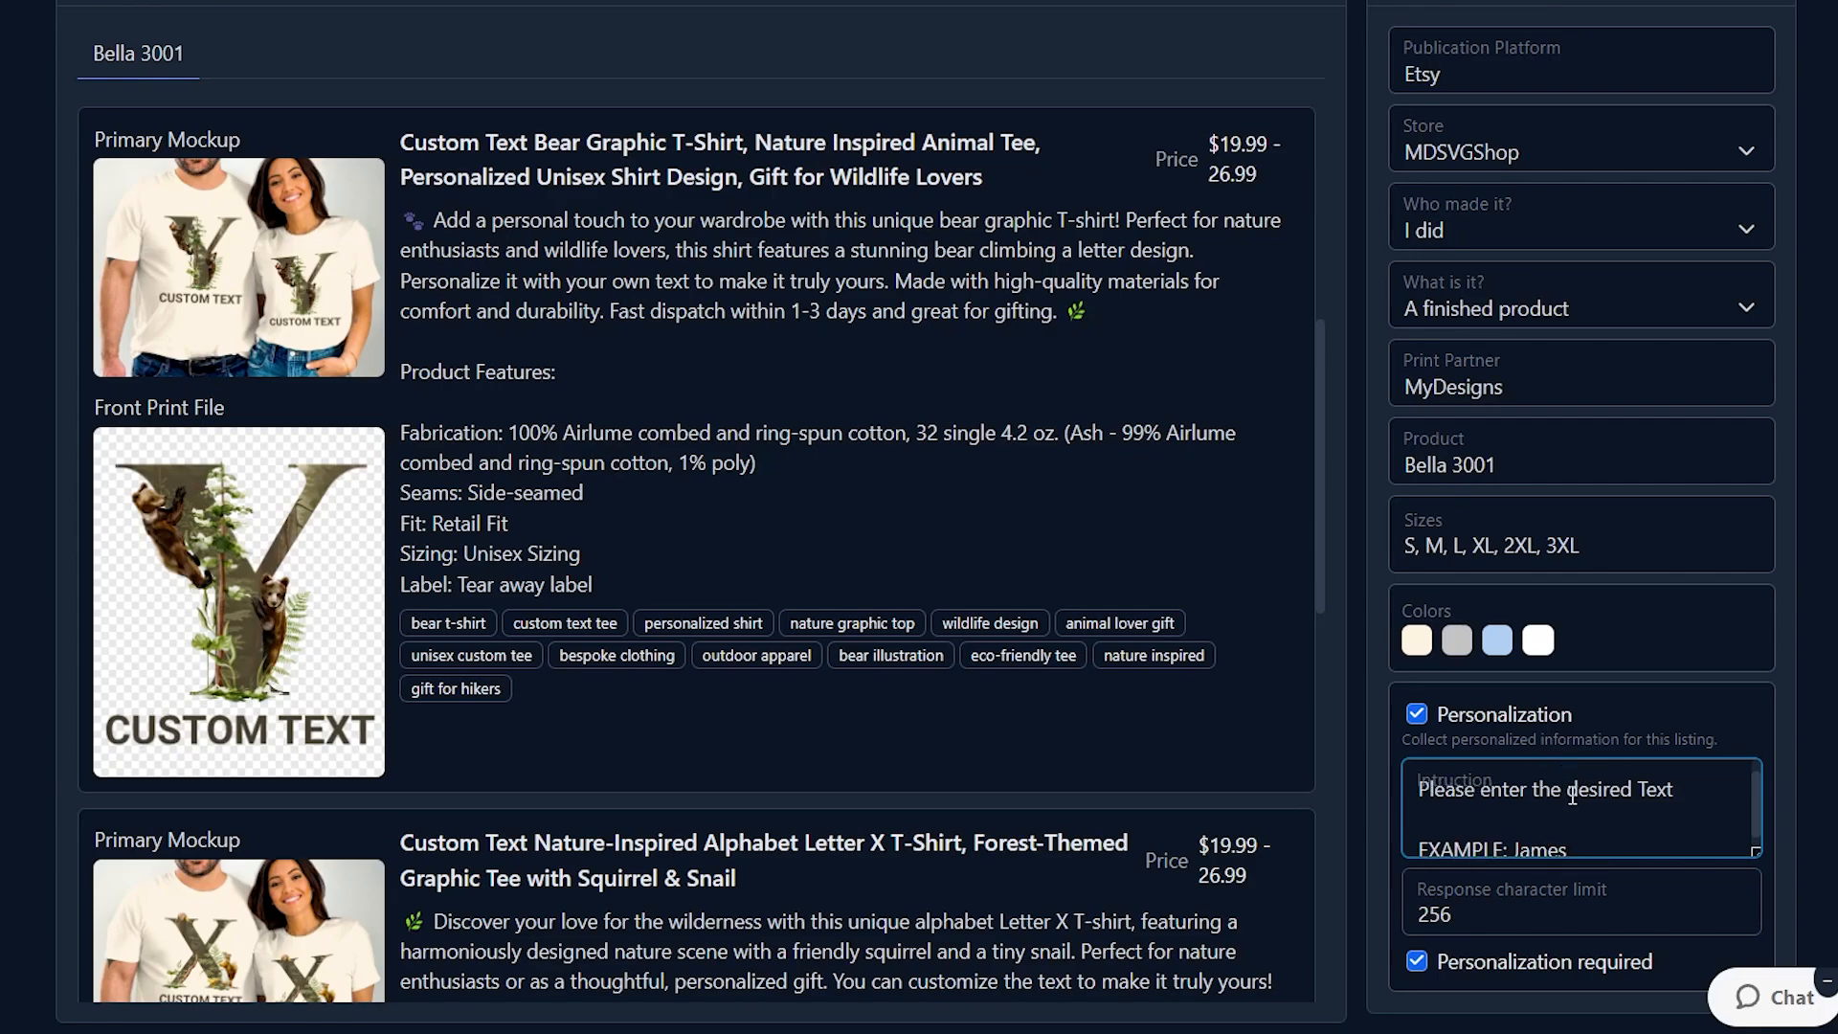
scroll(1542, 808, down, 1)
scroll(1532, 809, up, 1)
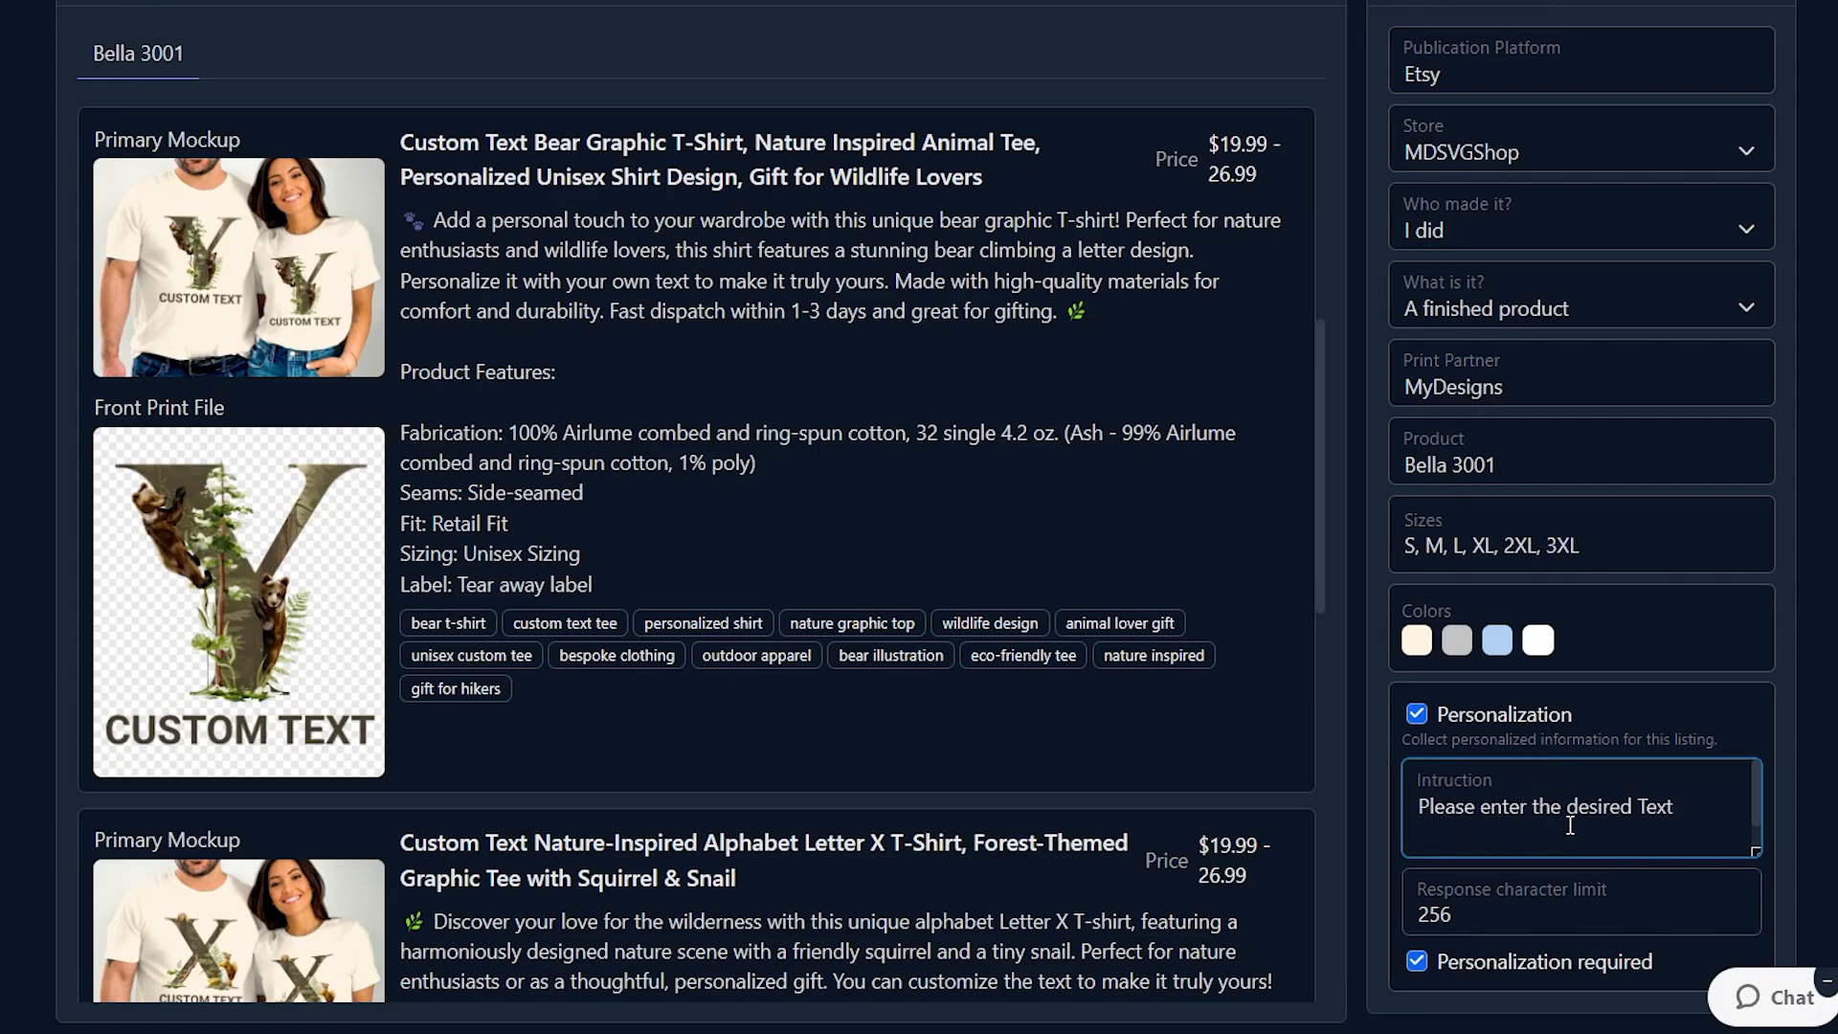
scroll(1570, 826, down, 1)
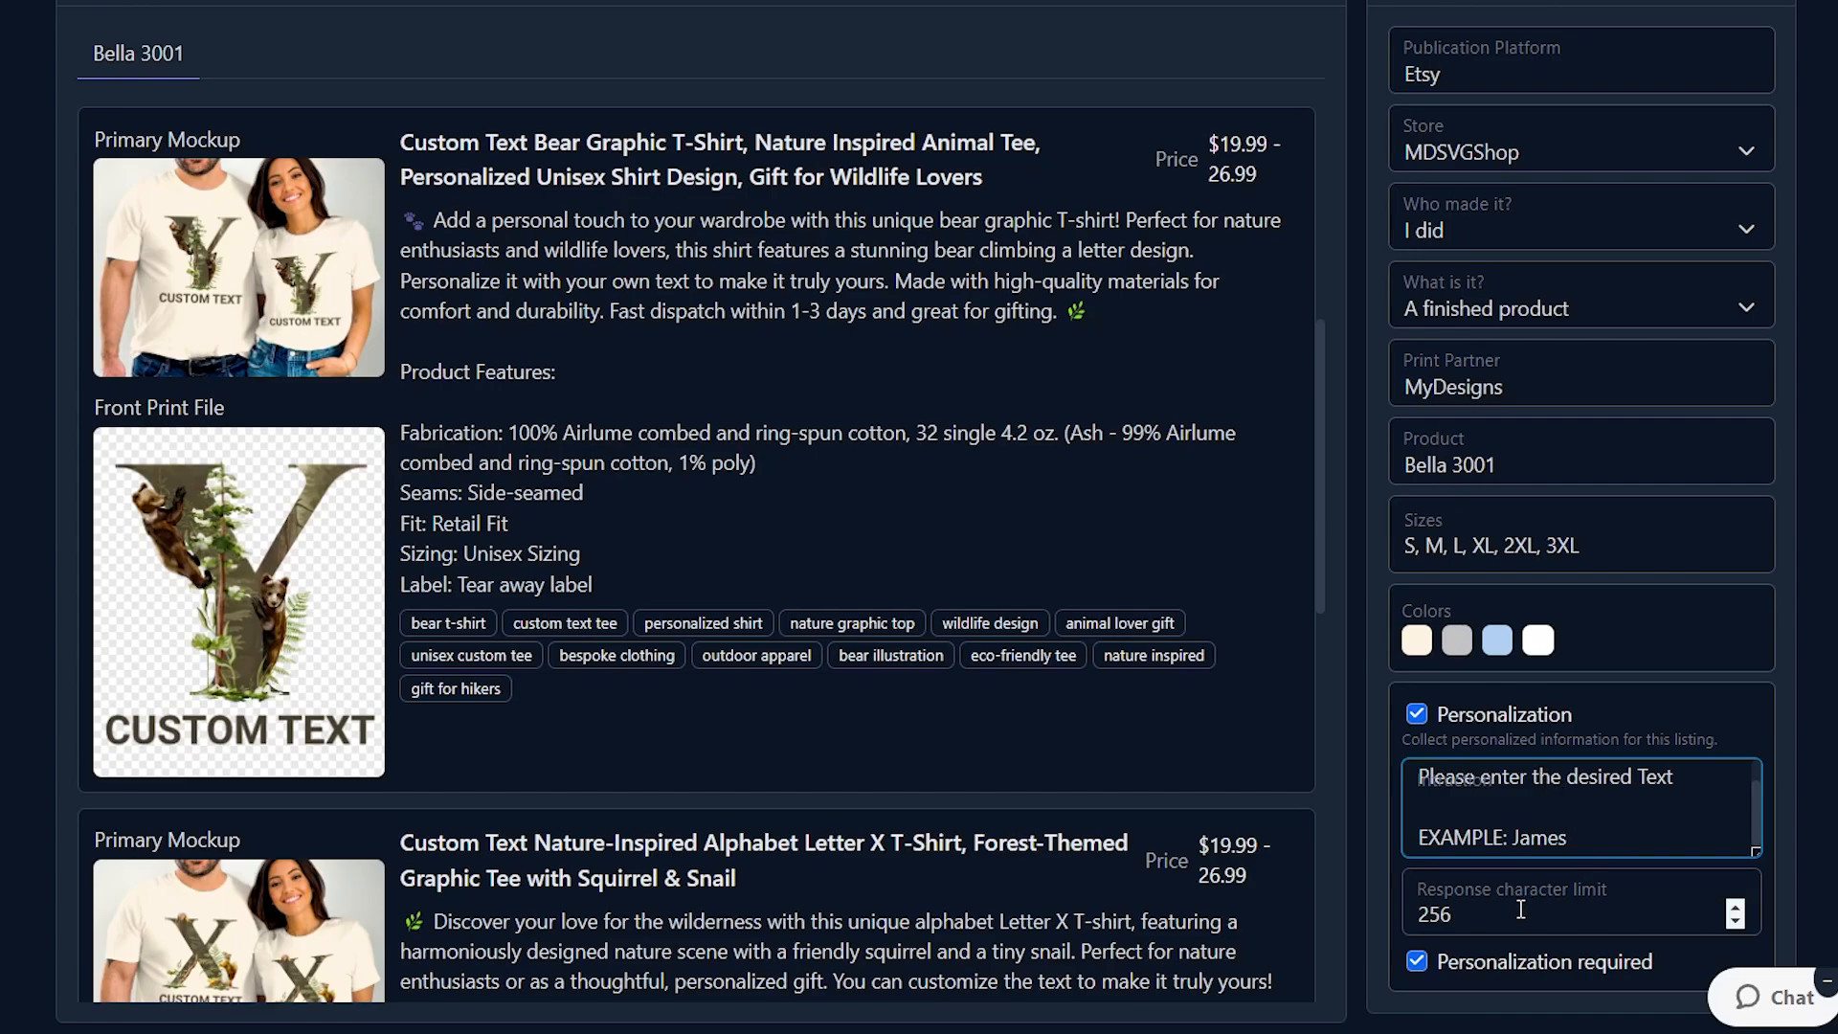
Set the personalization response character limit to 60 and publish all 26 listings to Etsy
double_click(1448, 917)
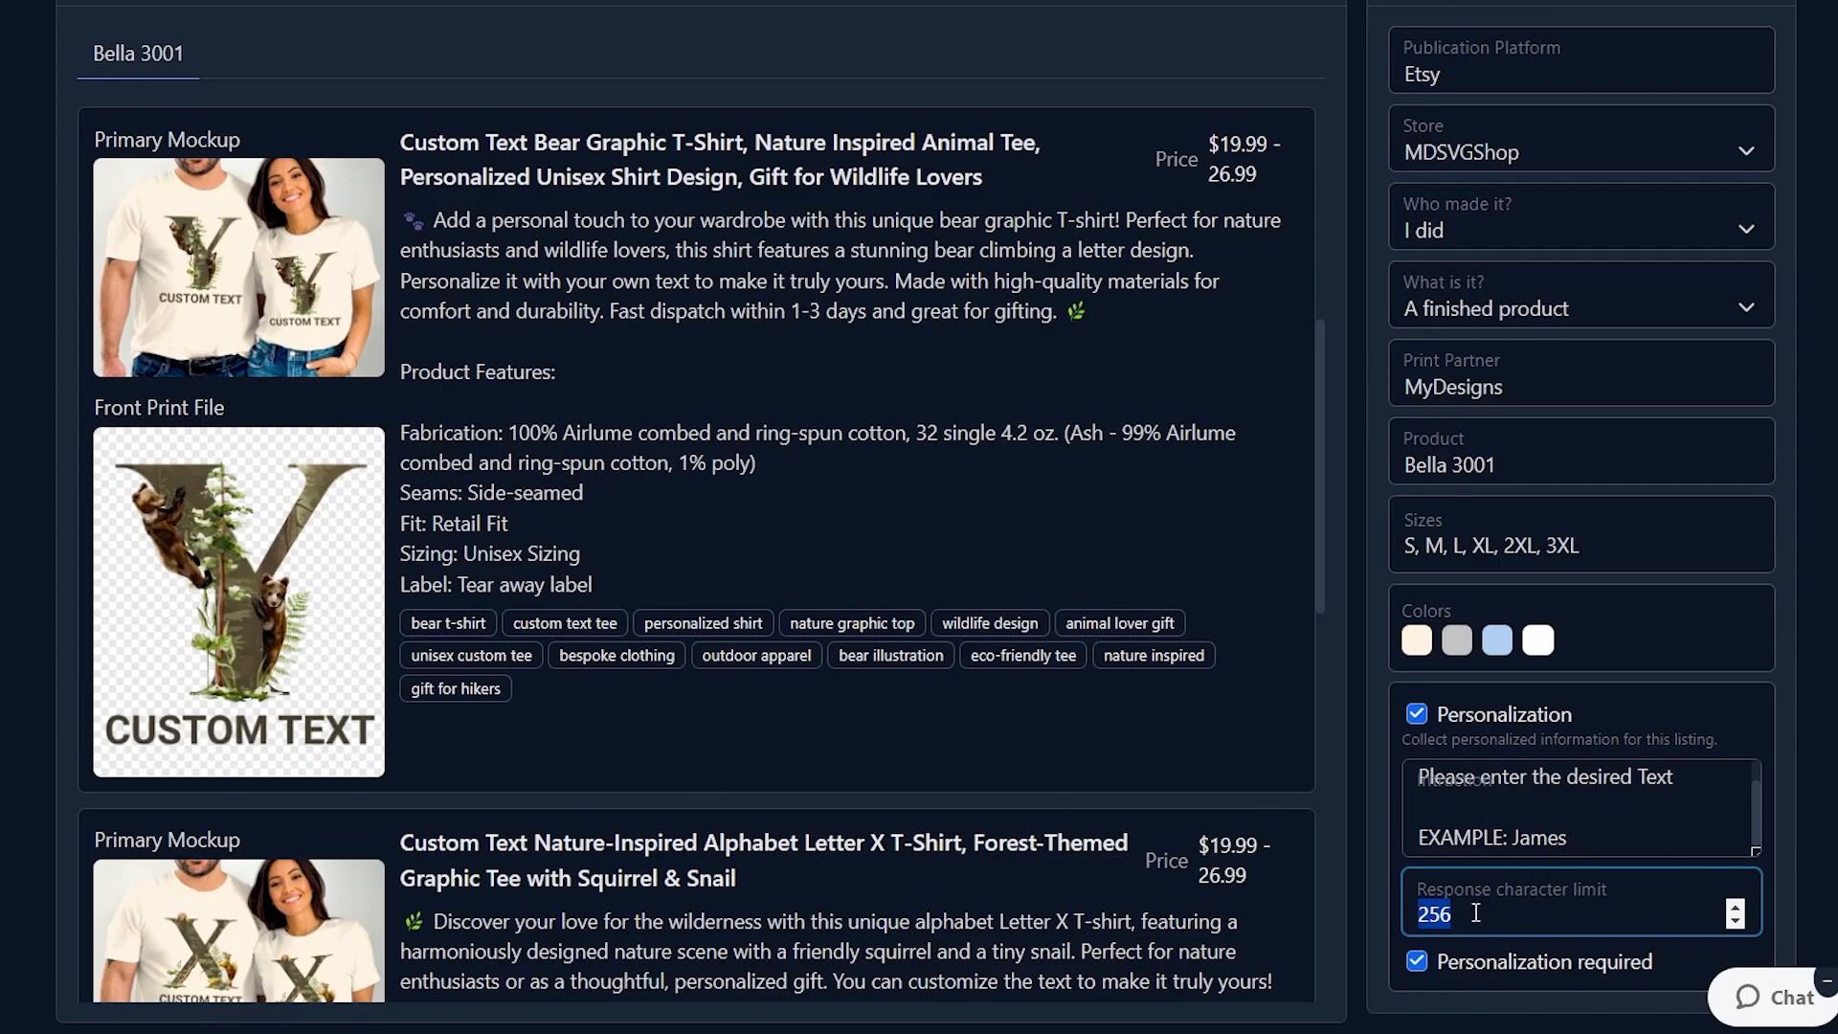
text(60)
scroll(1459, 906, up, 3)
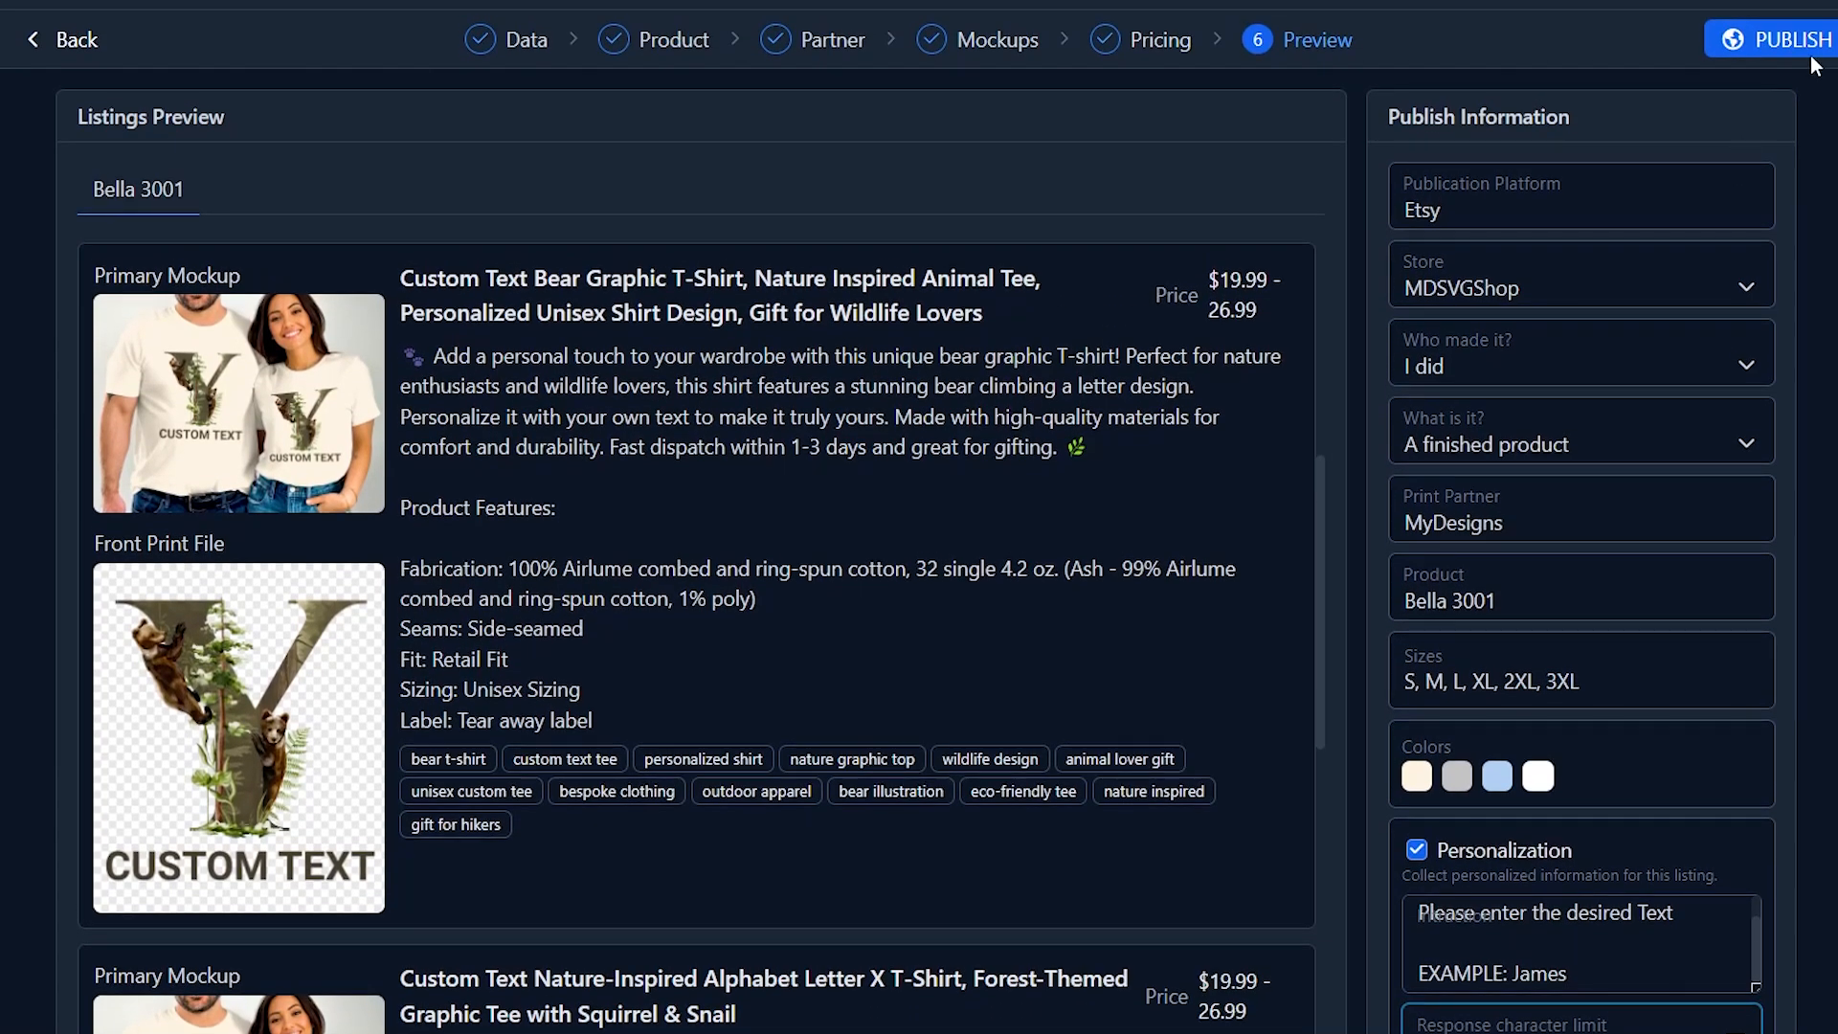
click(1809, 43)
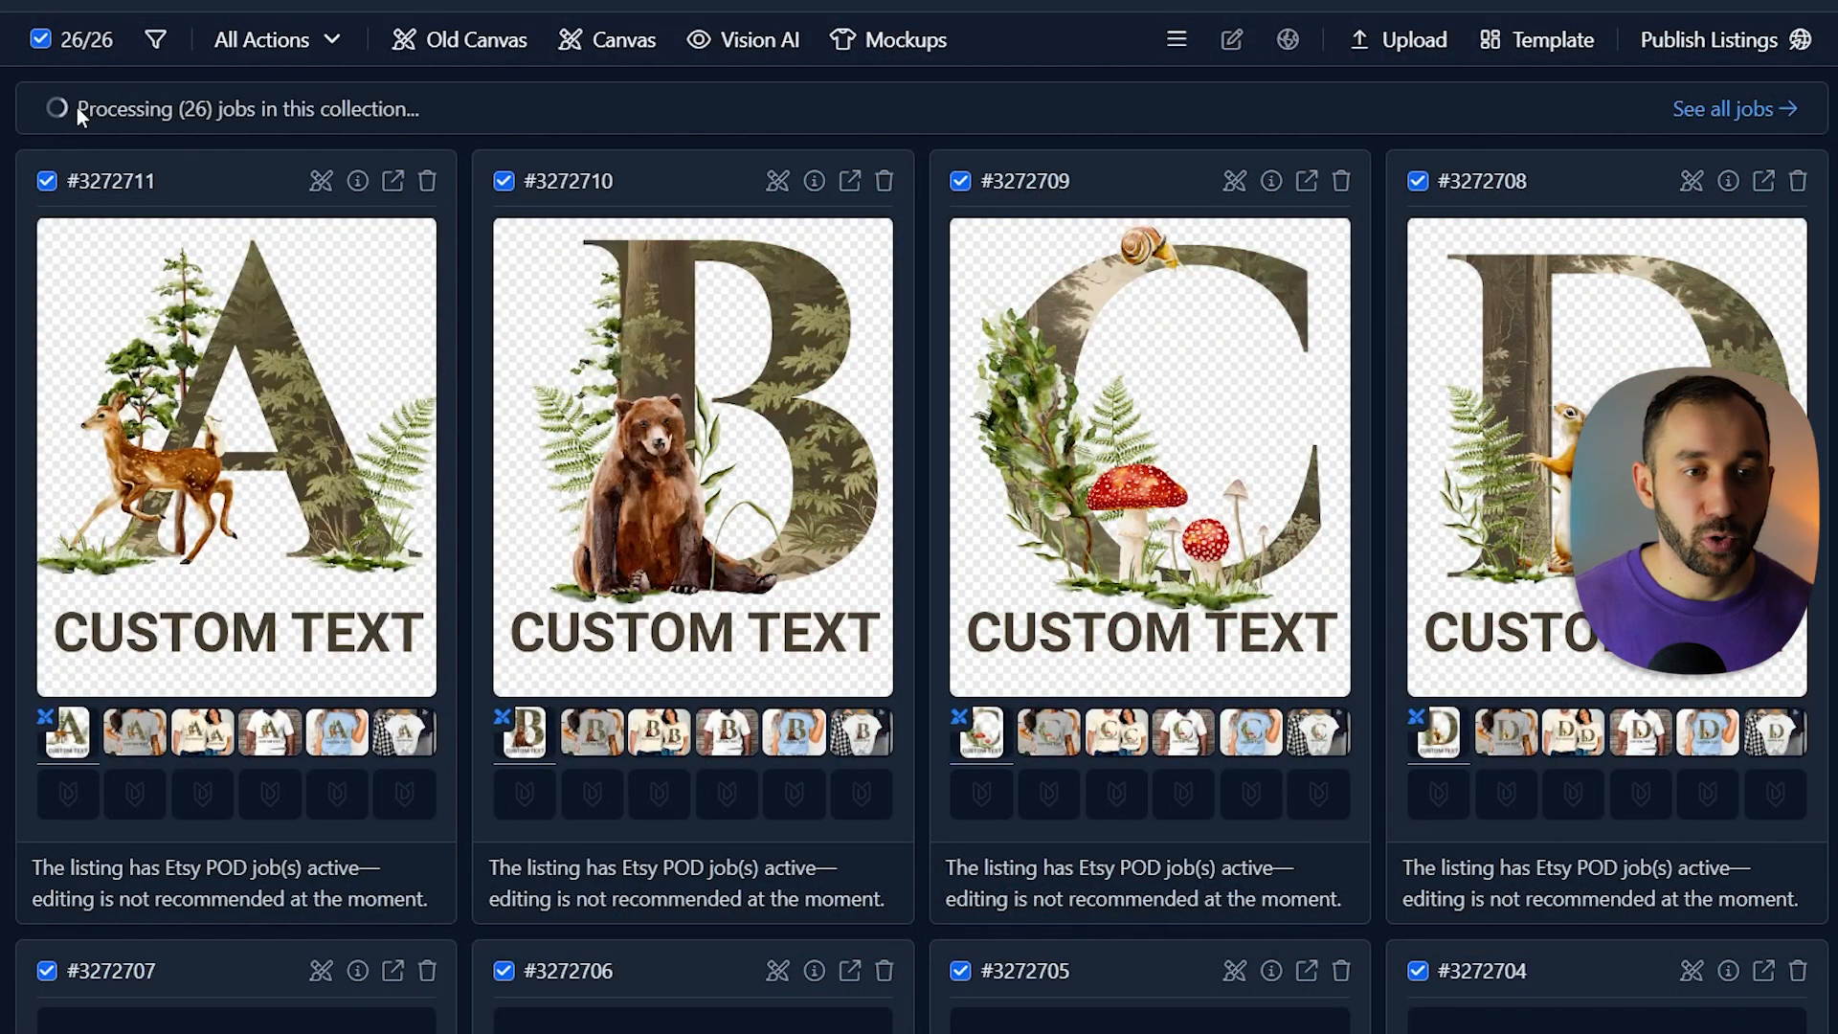
drag(76, 107, 277, 118)
click(278, 120)
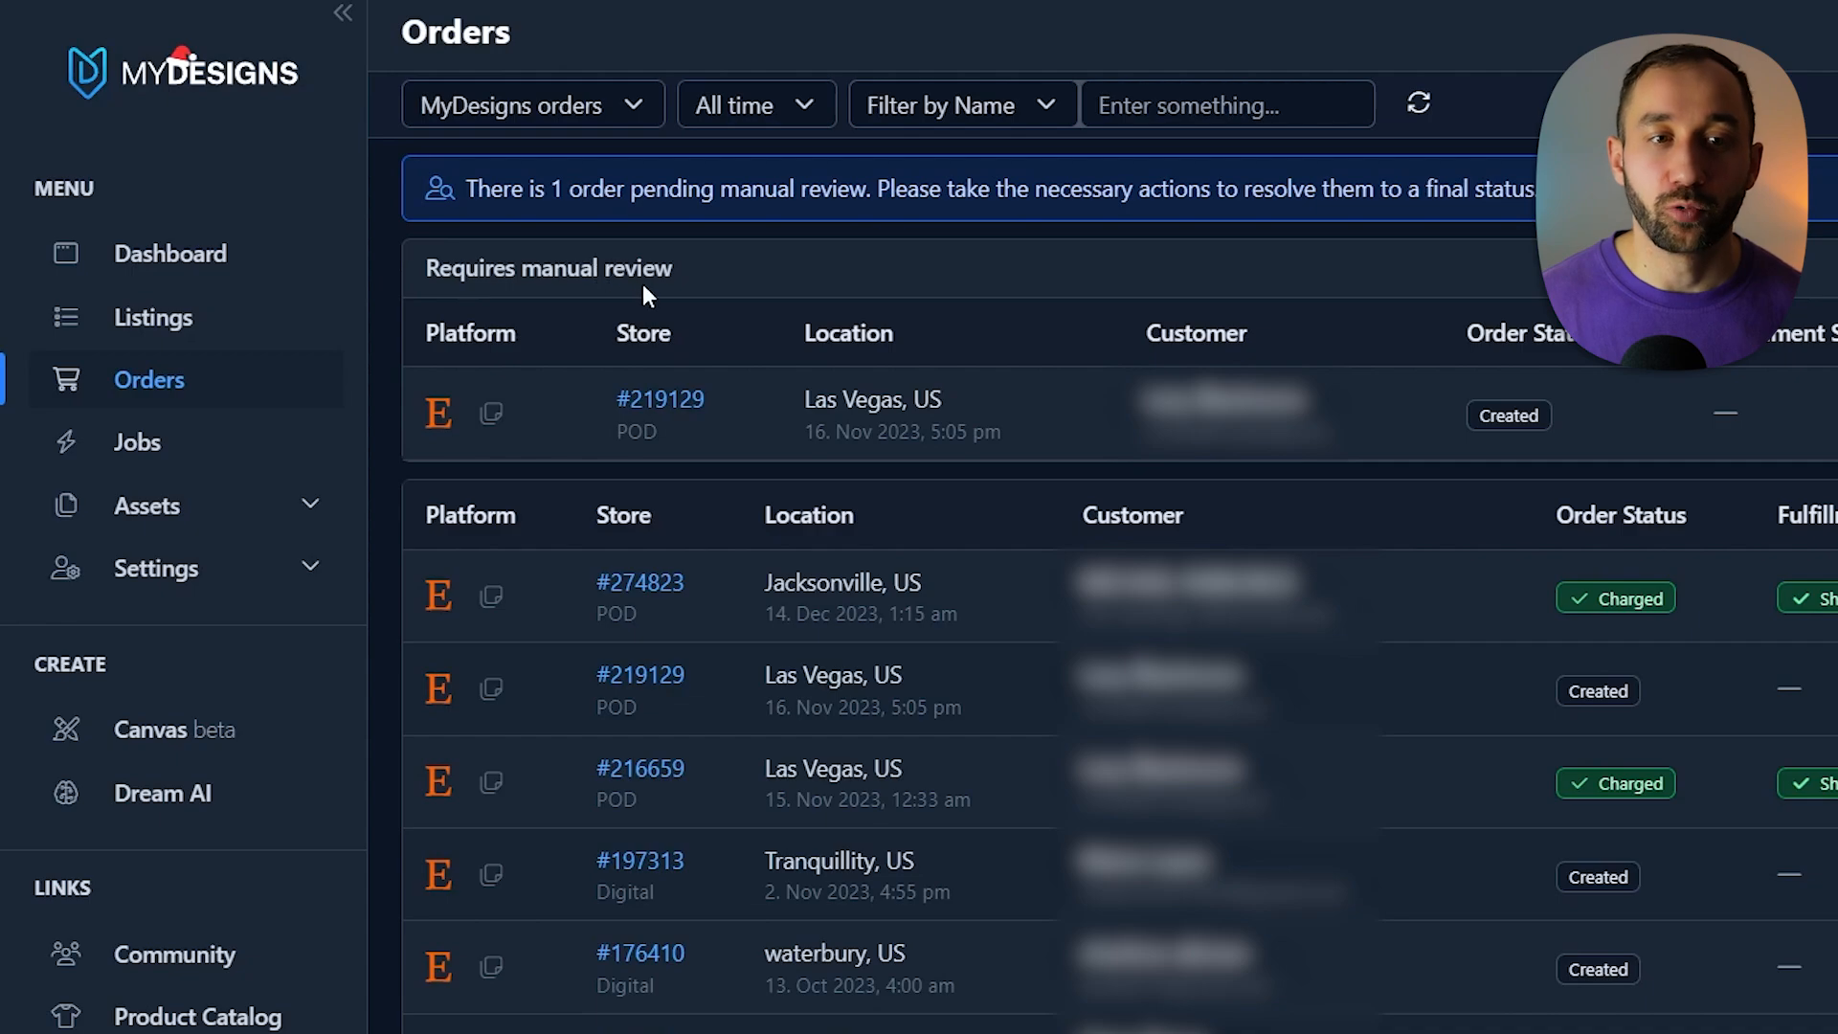
Open the ornament order that requires manual review, open its design for personalization, and read the buyer's personalization request
click(560, 428)
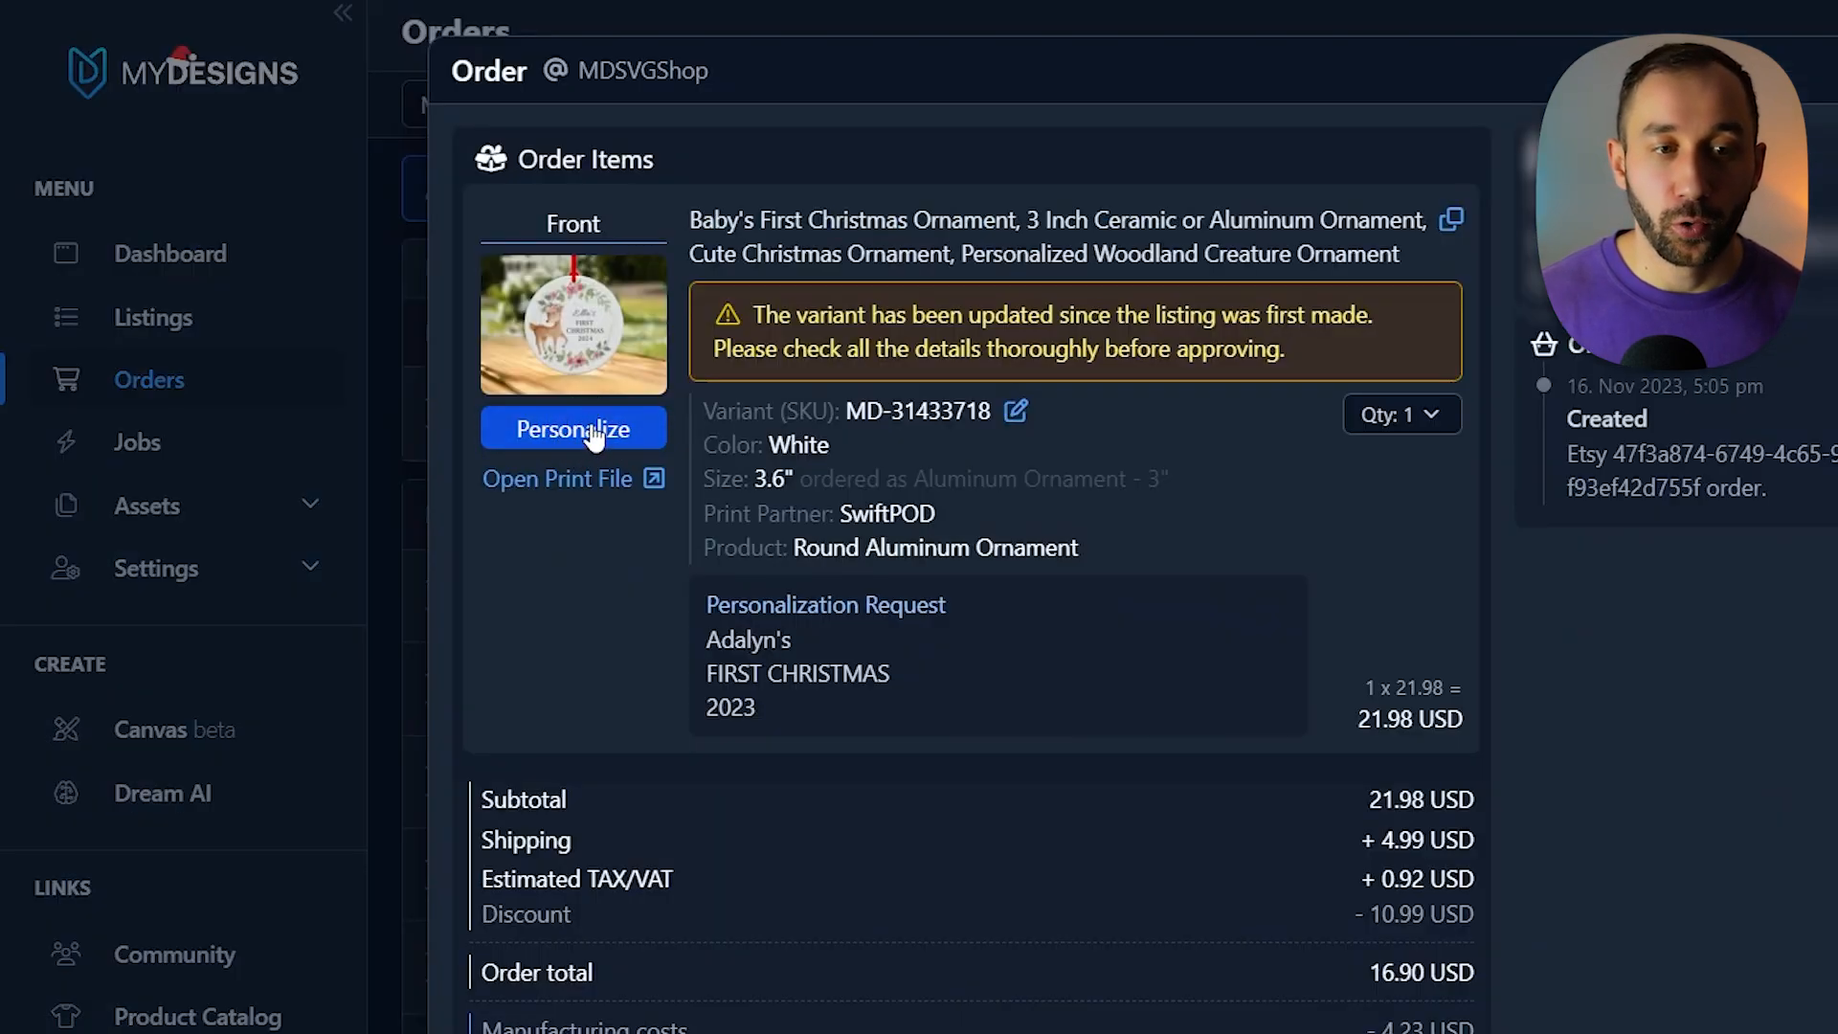
click(594, 436)
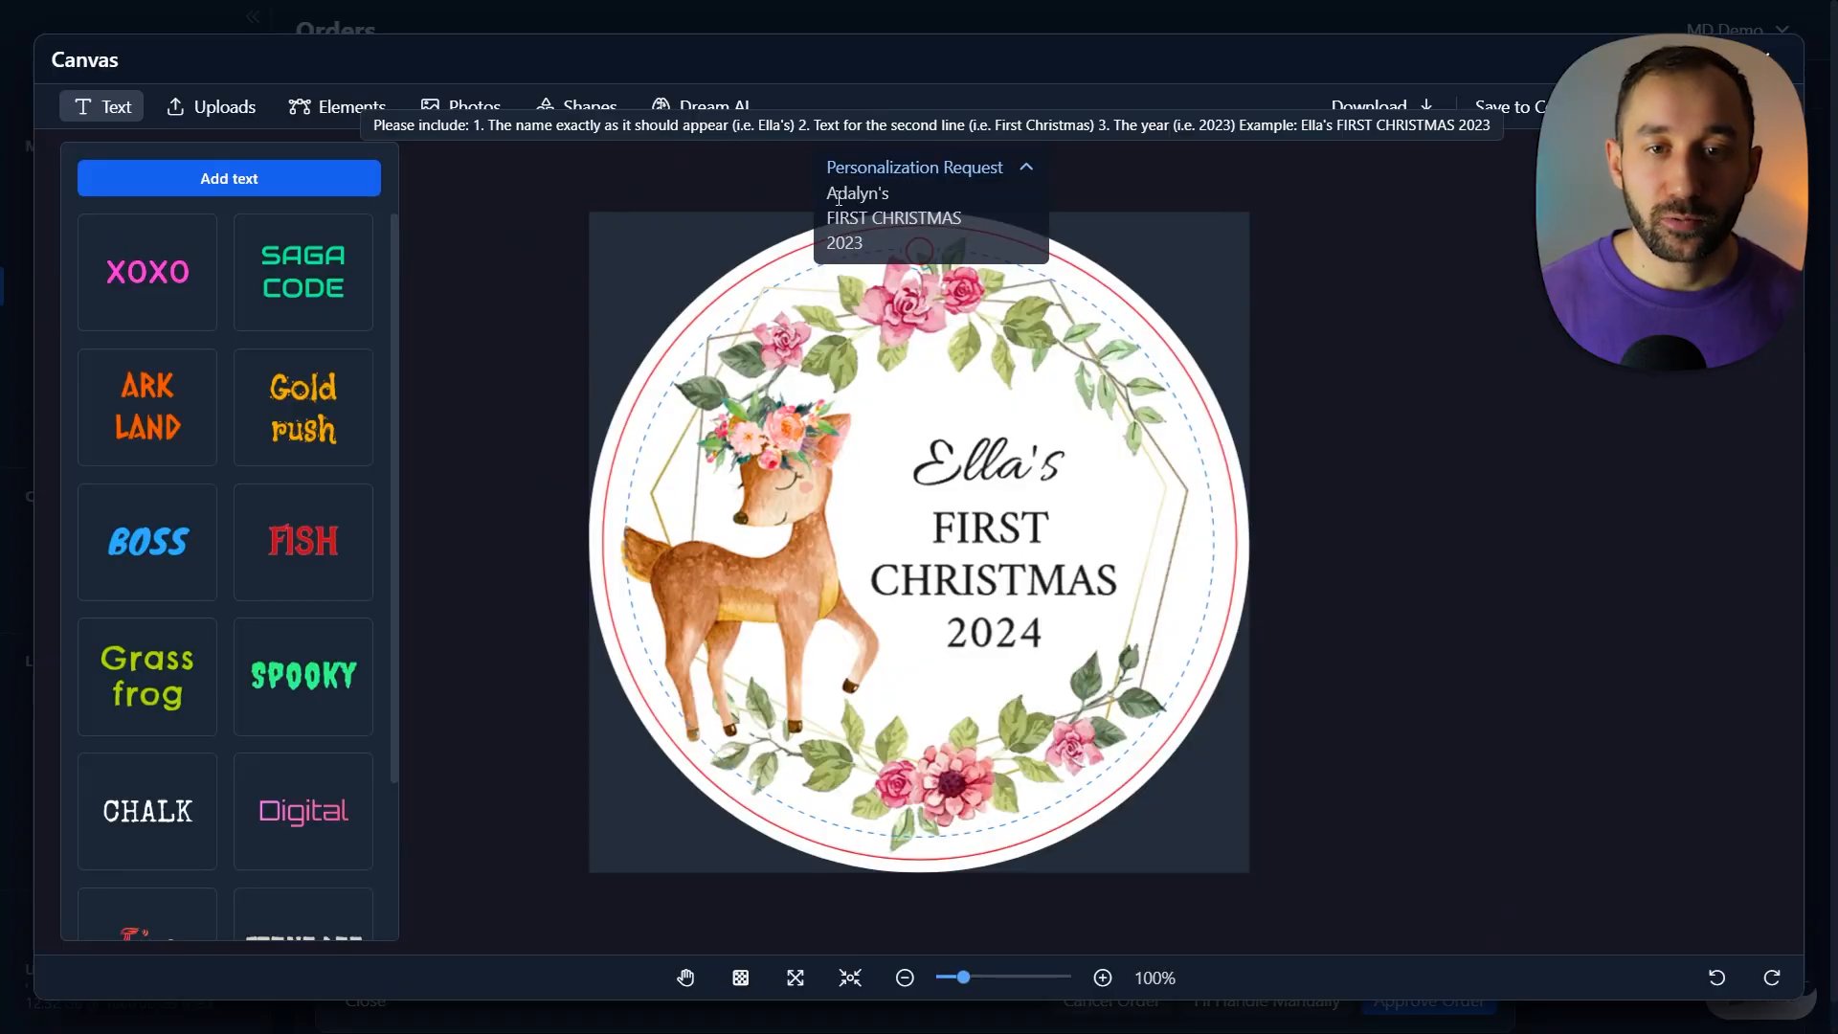
drag(831, 196, 886, 251)
click(885, 252)
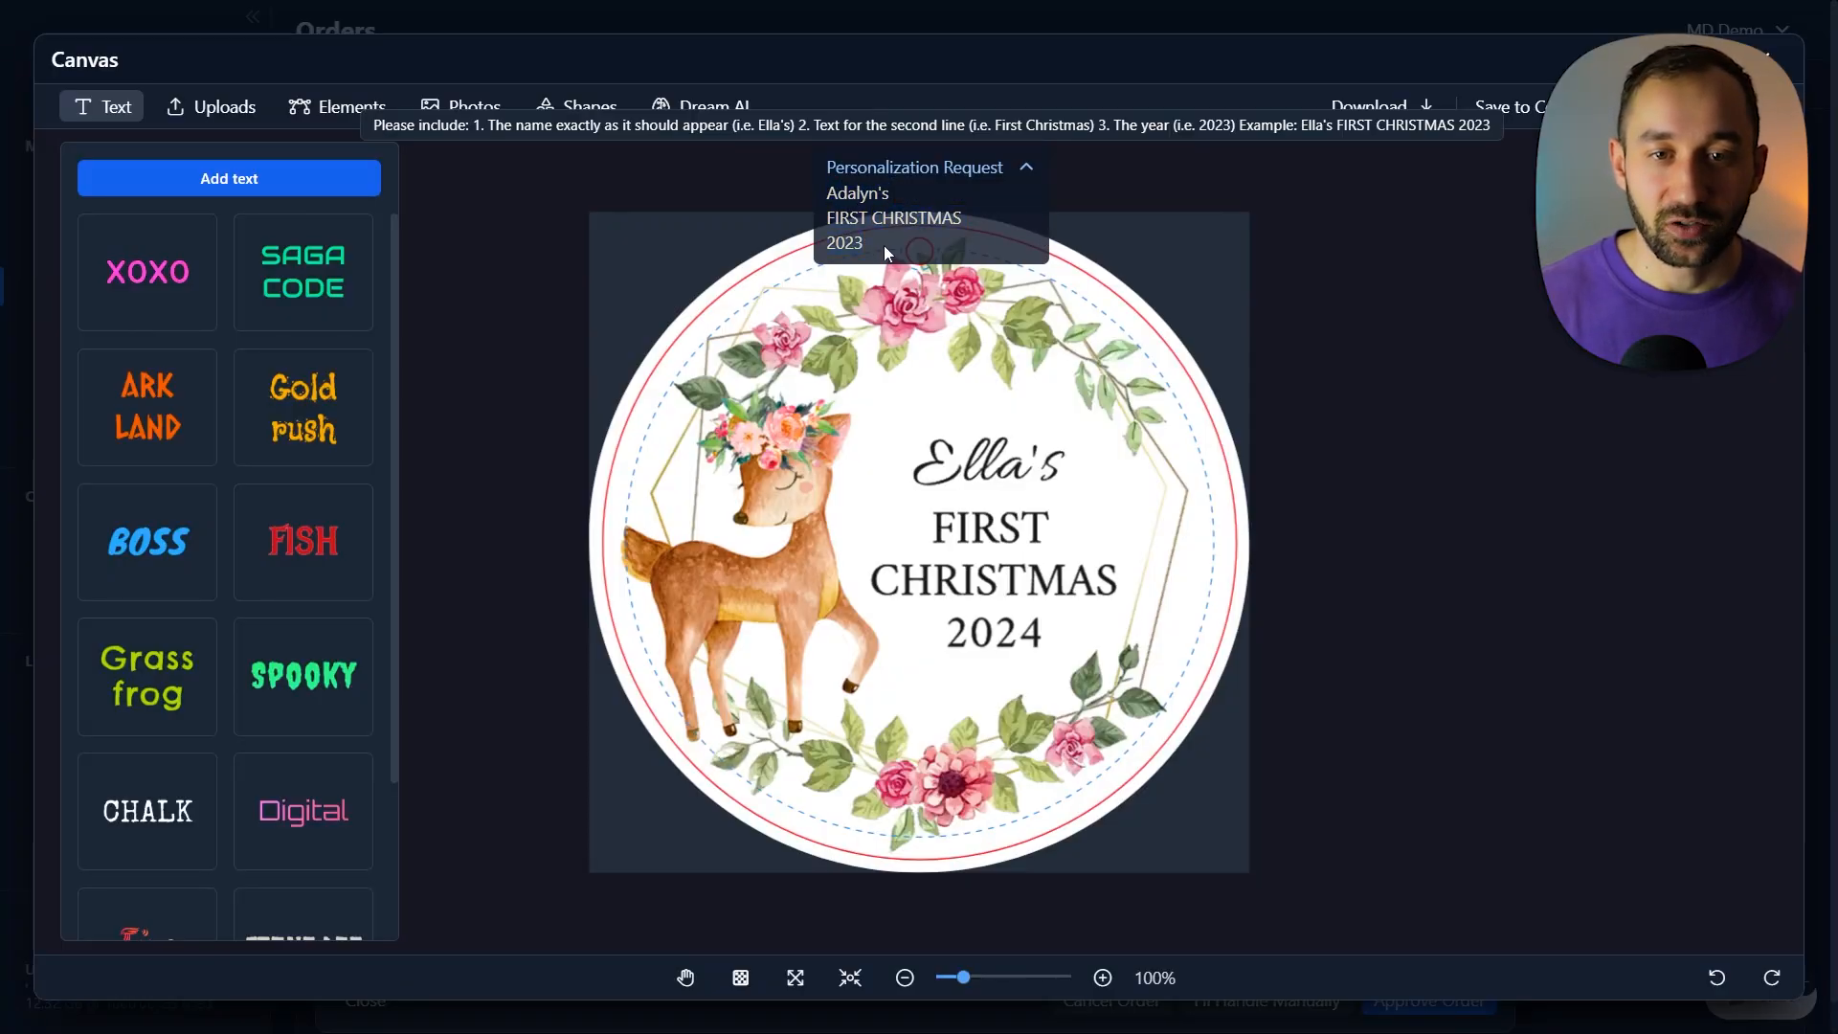
Replace the name on the ornament with the name given in the personalization request
click(943, 447)
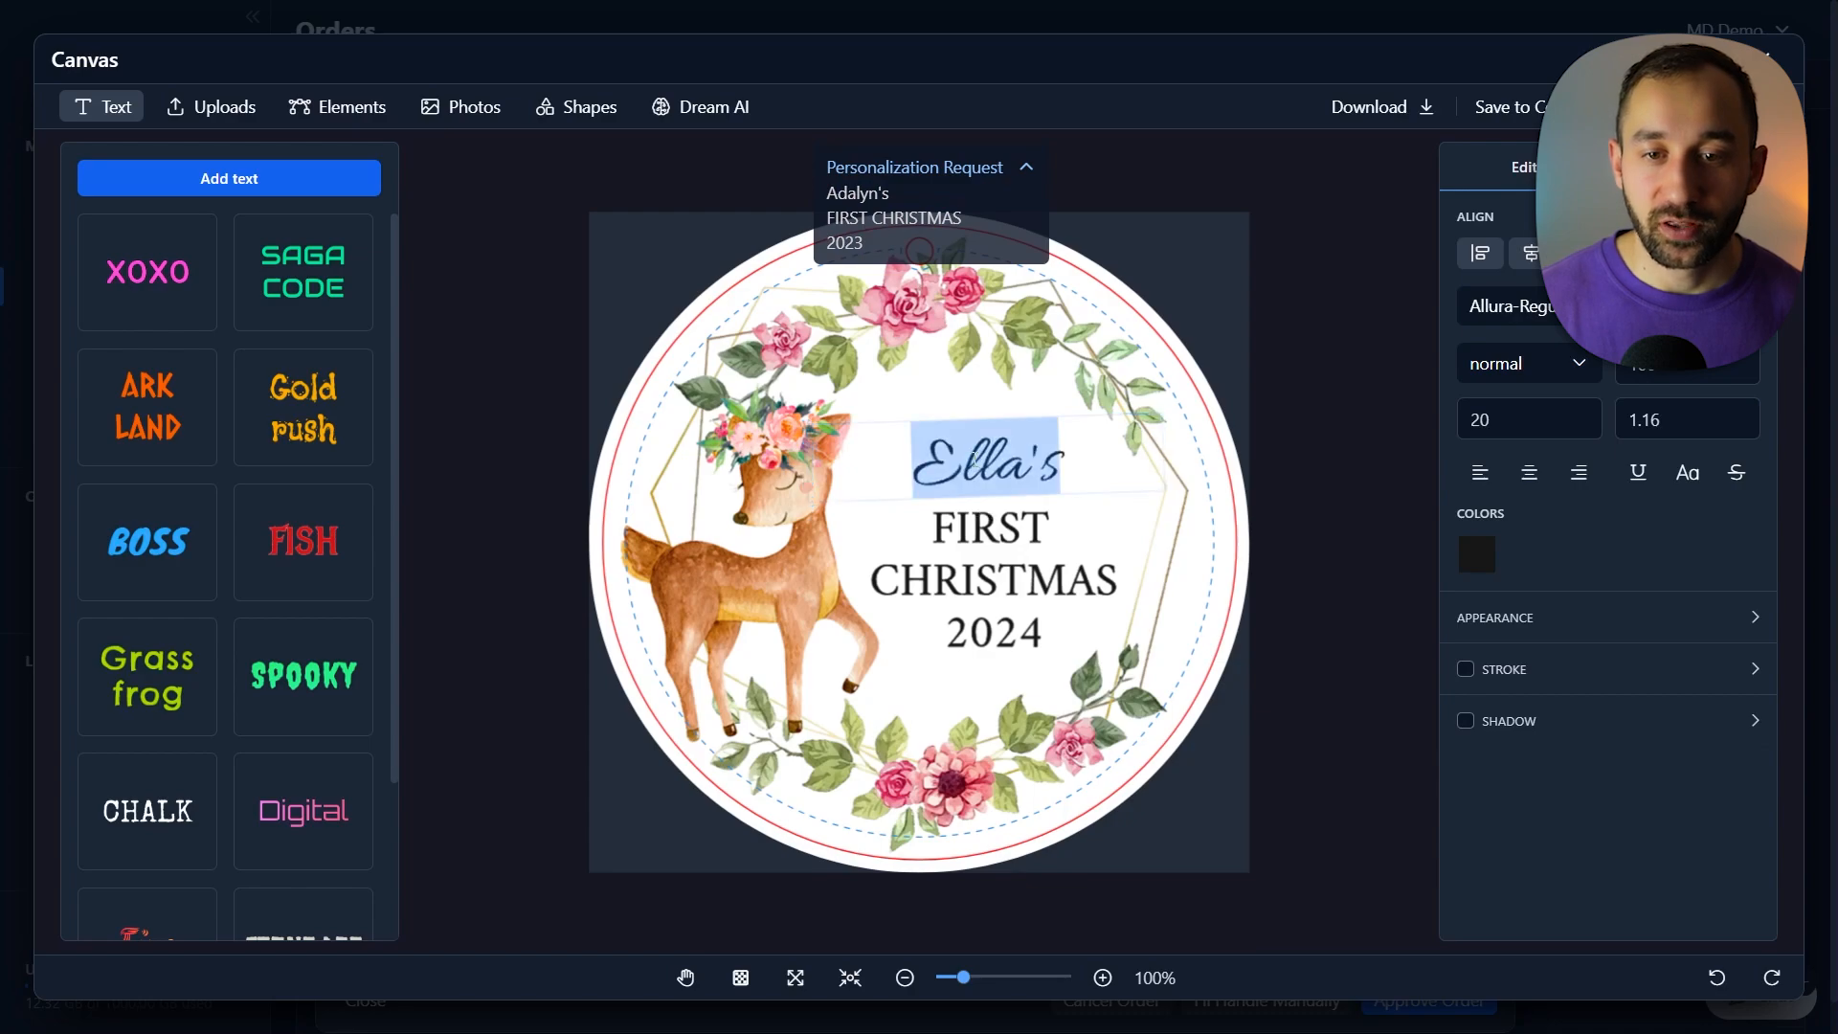
text(Adalyn's)
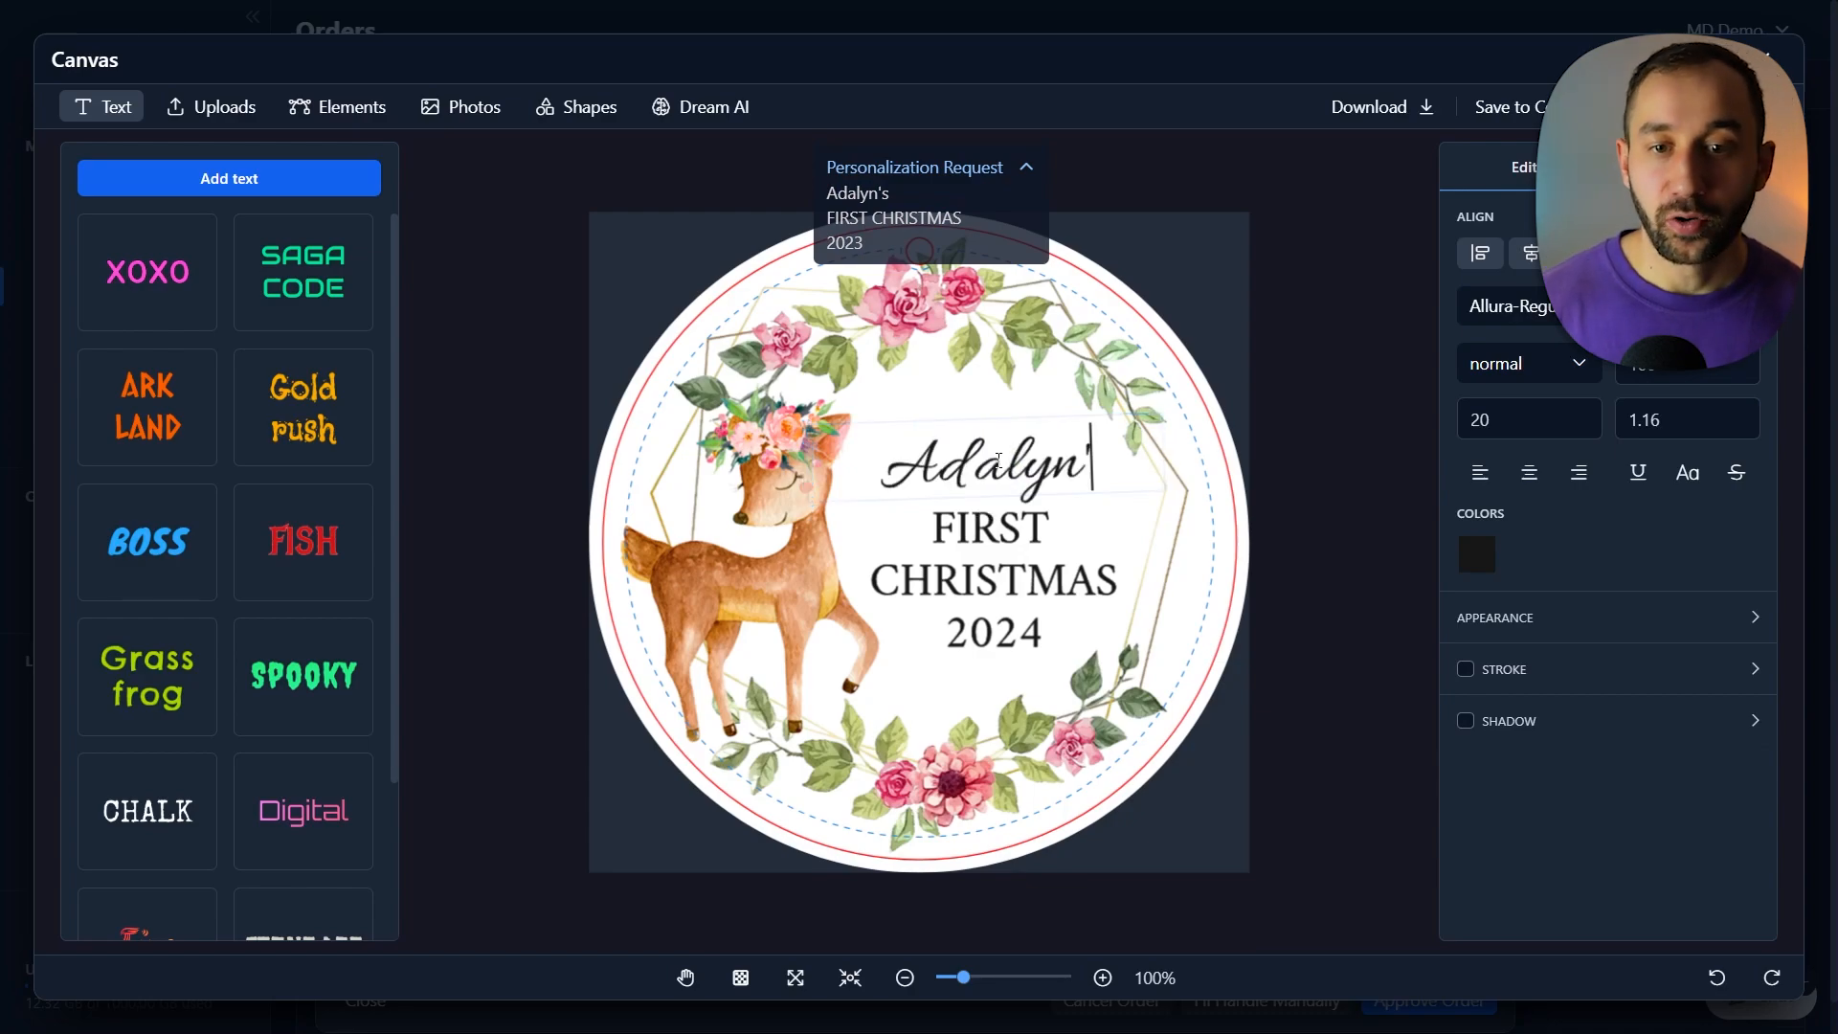
click(1298, 542)
Change the year on the ornament to 2023 and enlarge the year text slightly
click(1032, 642)
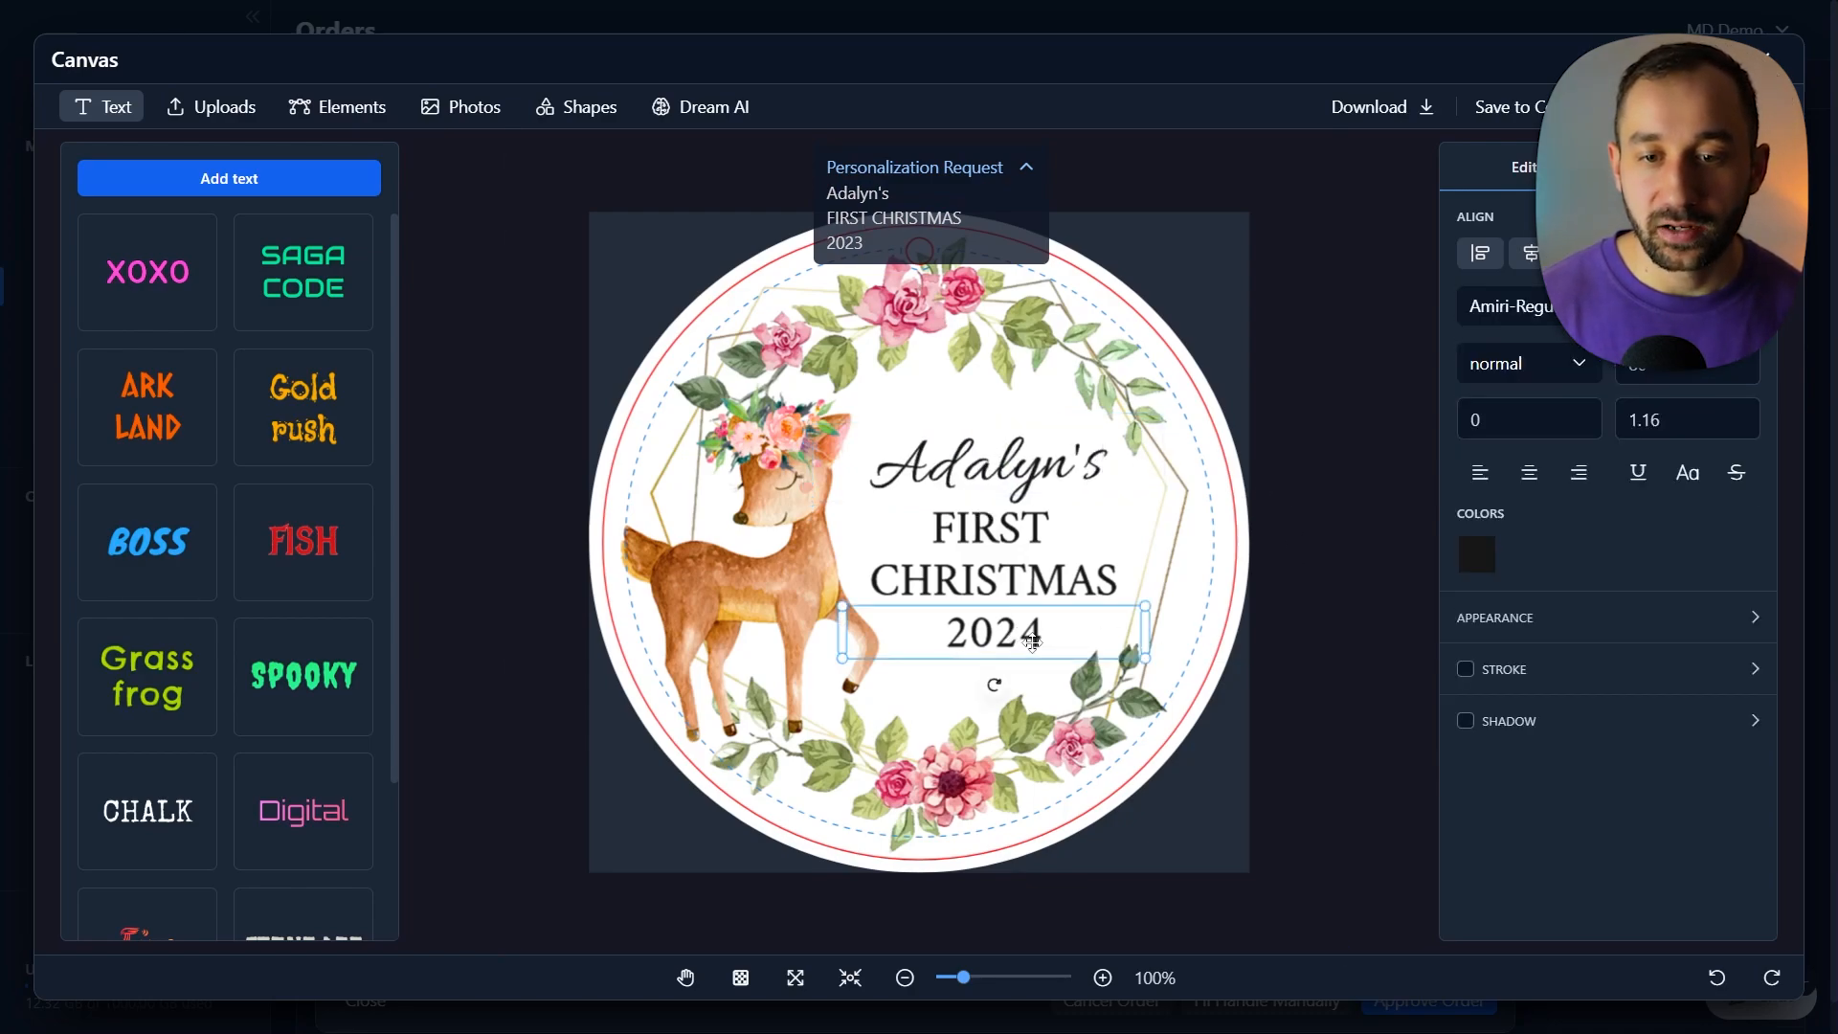
text(3)
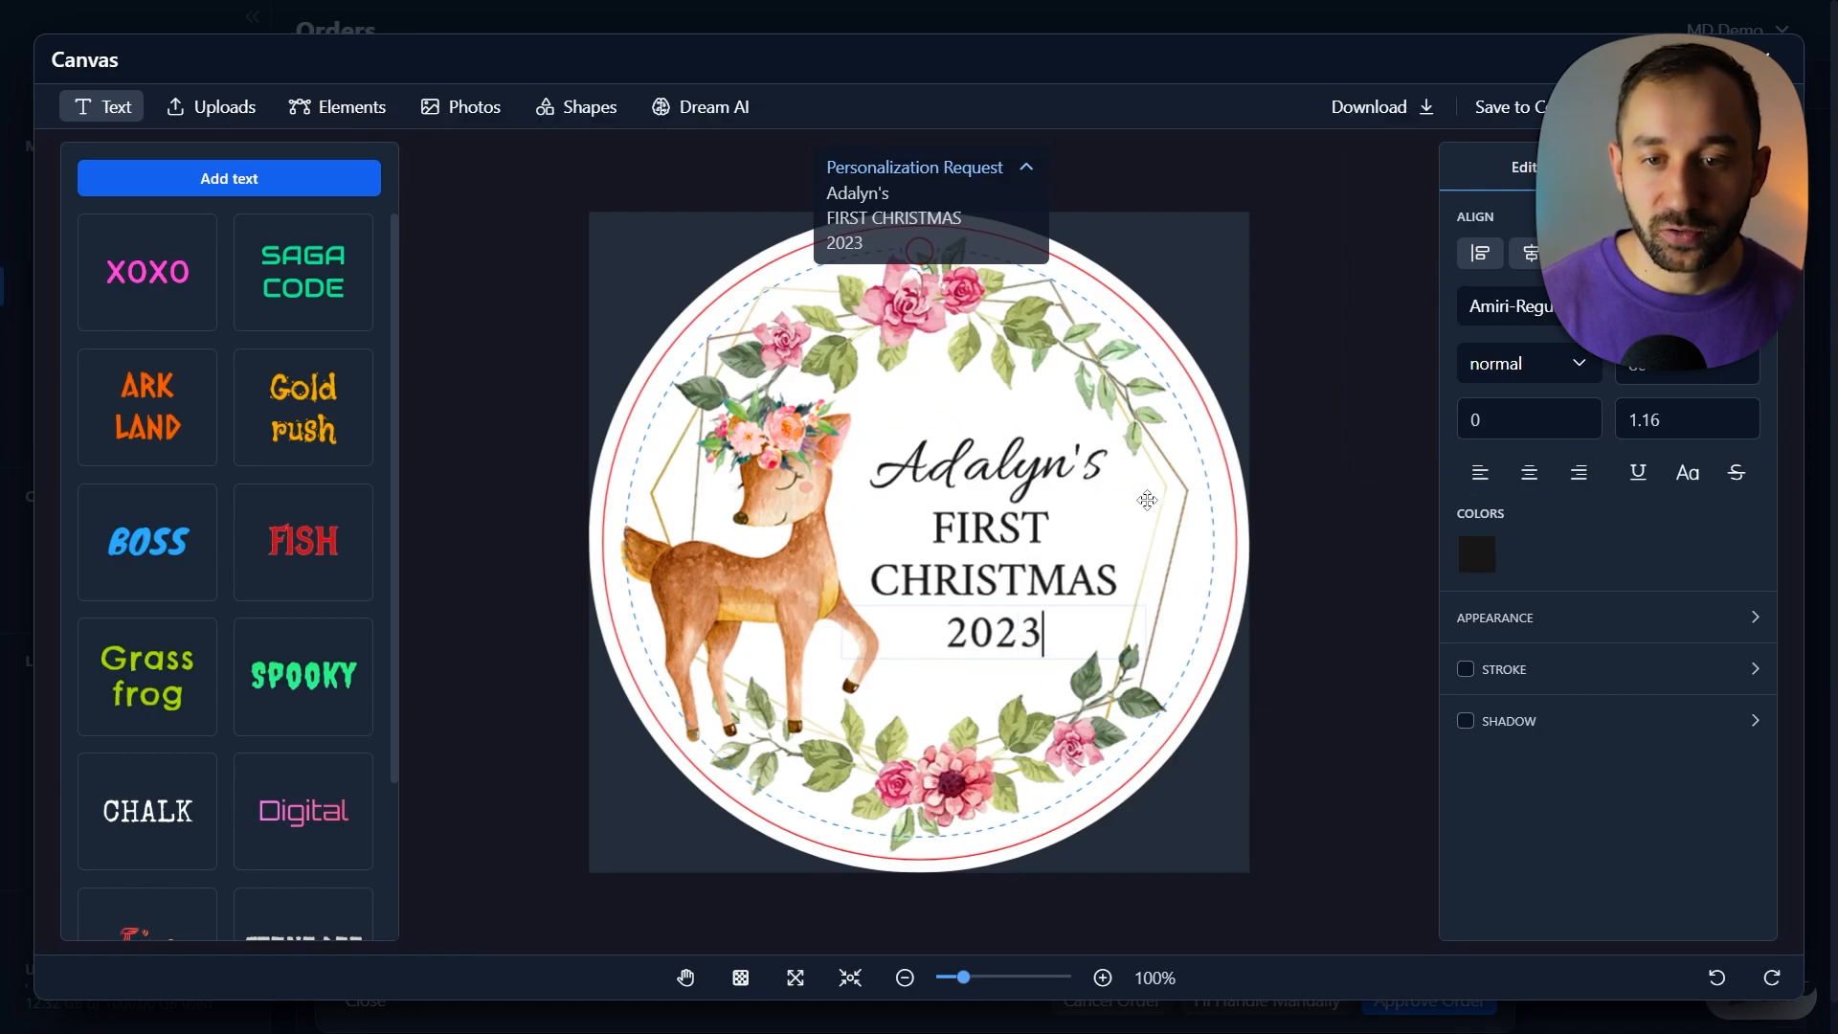
click(1283, 597)
click(1036, 651)
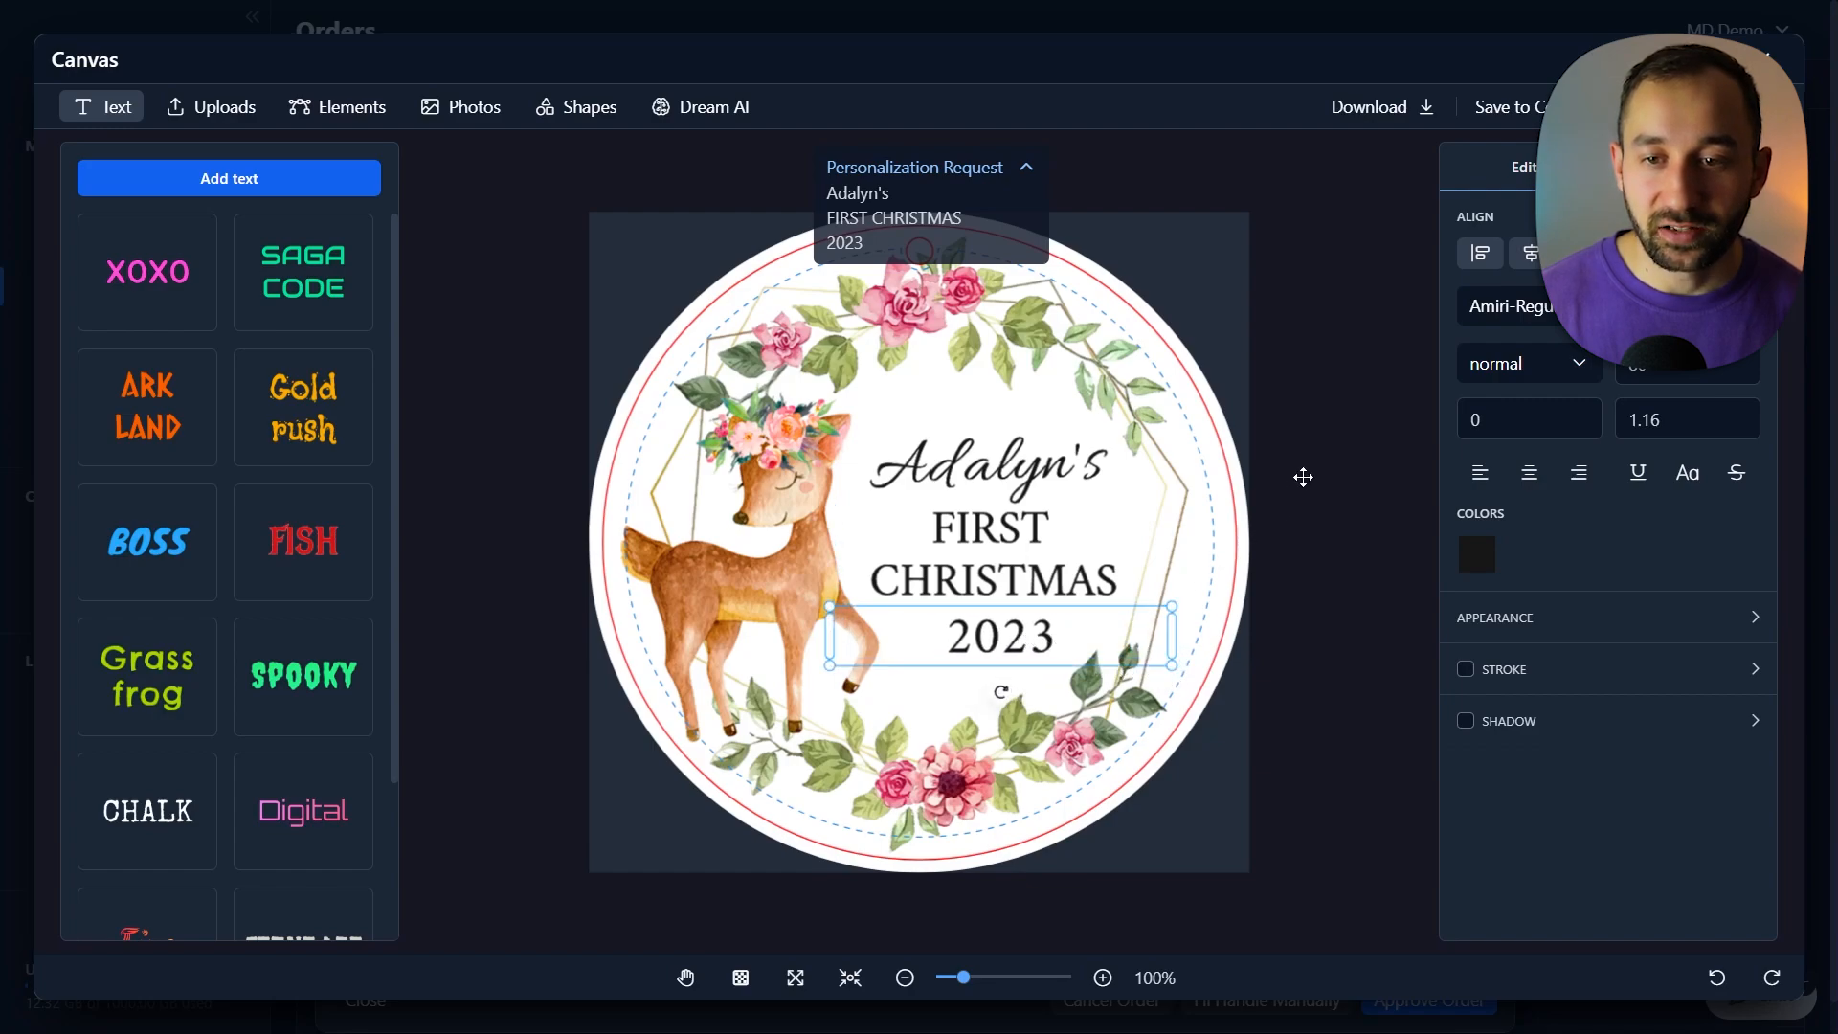
click(1303, 477)
click(1365, 406)
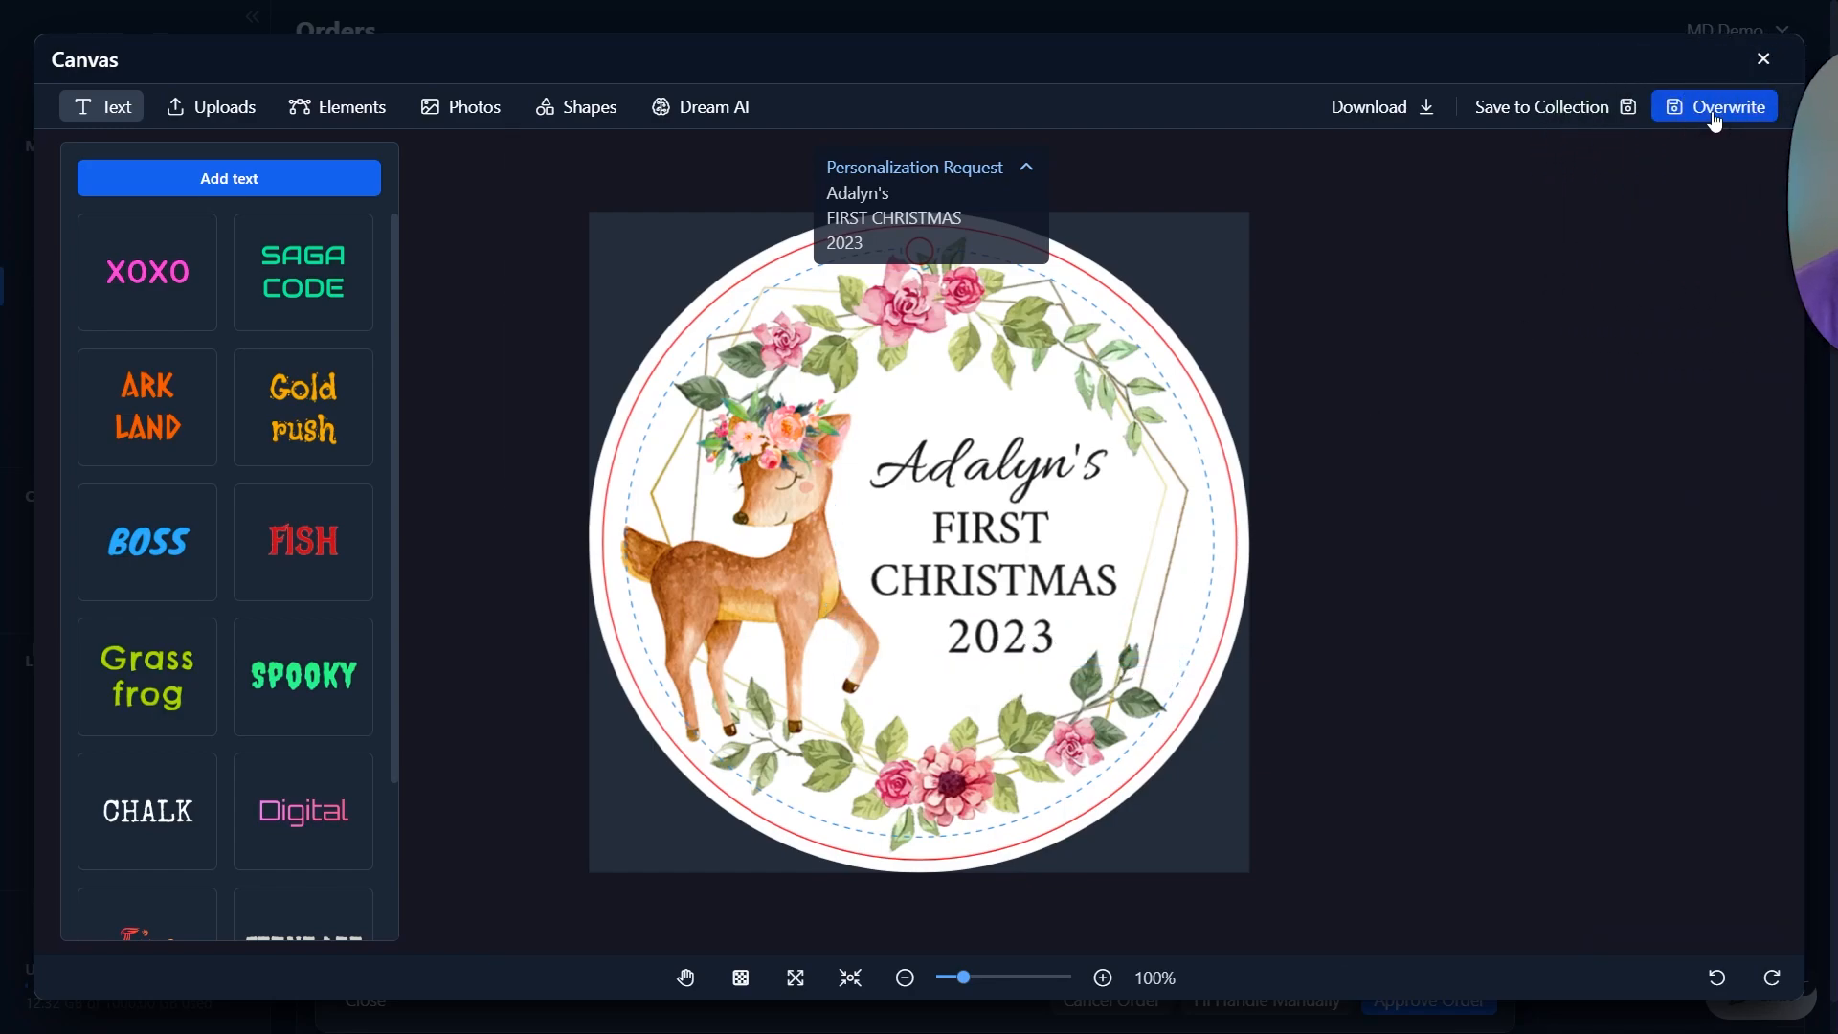
Overwrite the order's print design with the personalized version and start approving the order
click(1706, 112)
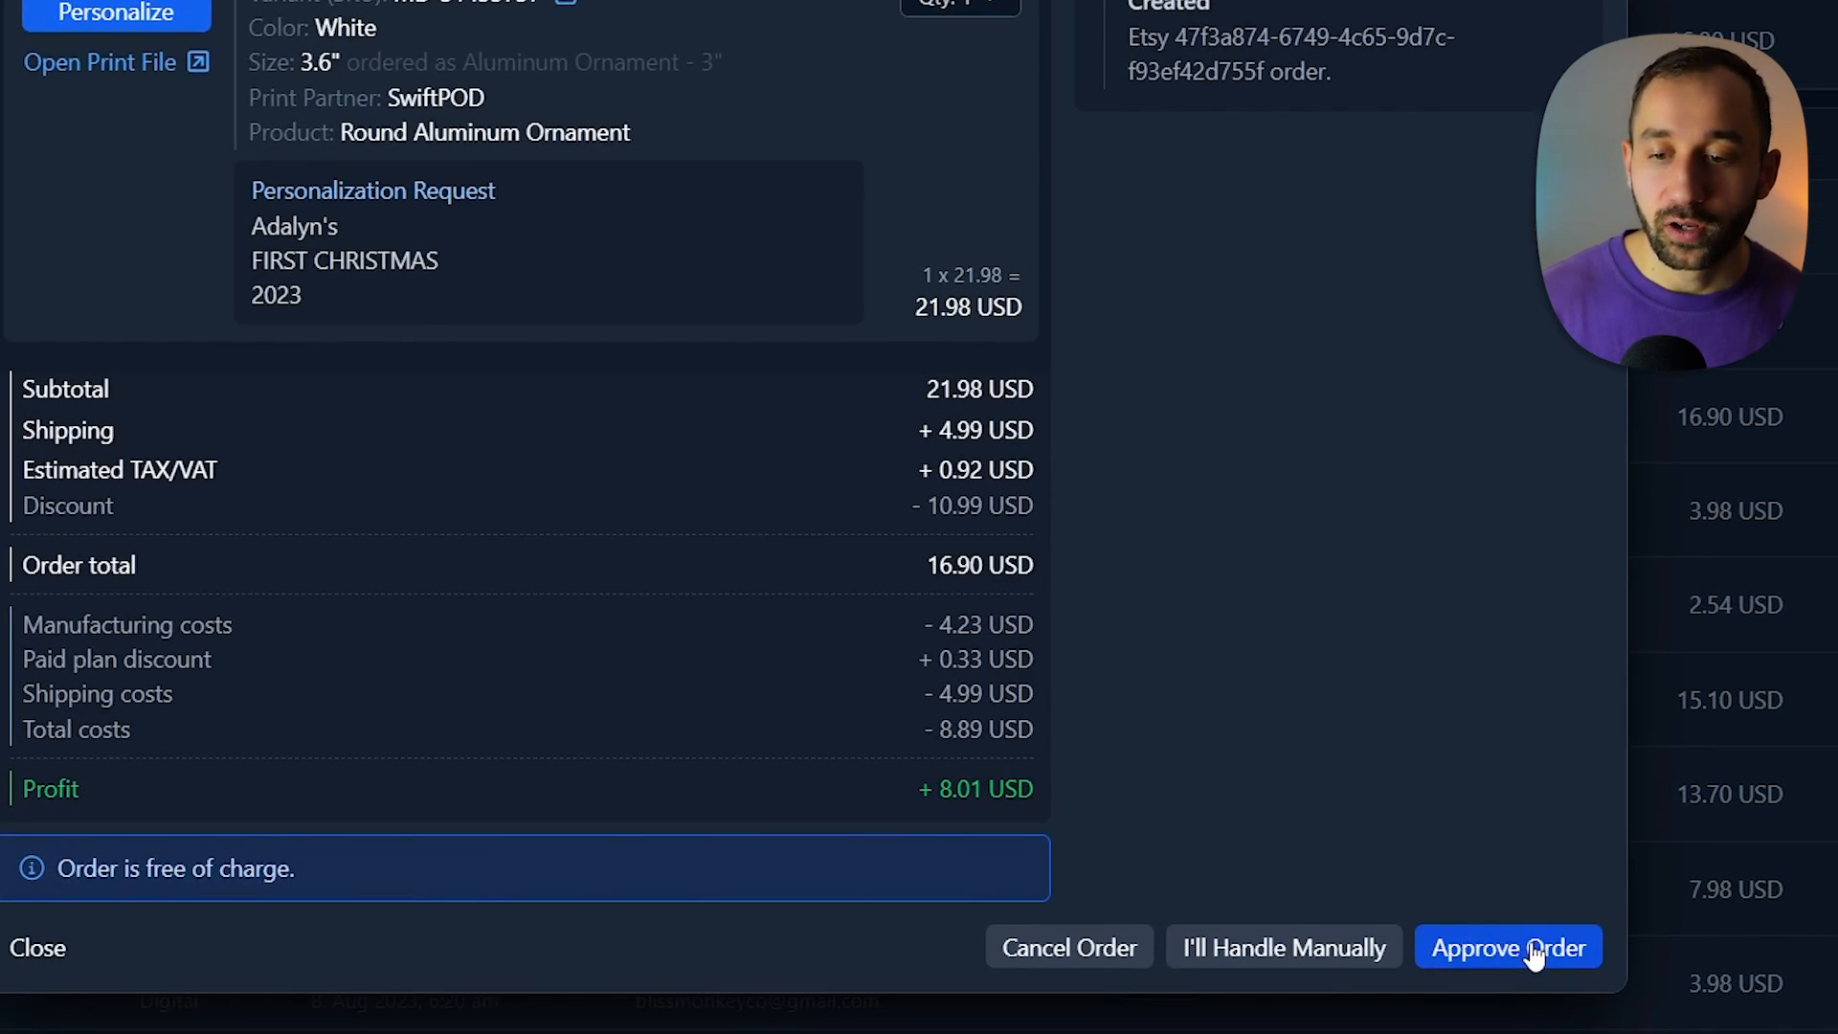
click(1531, 958)
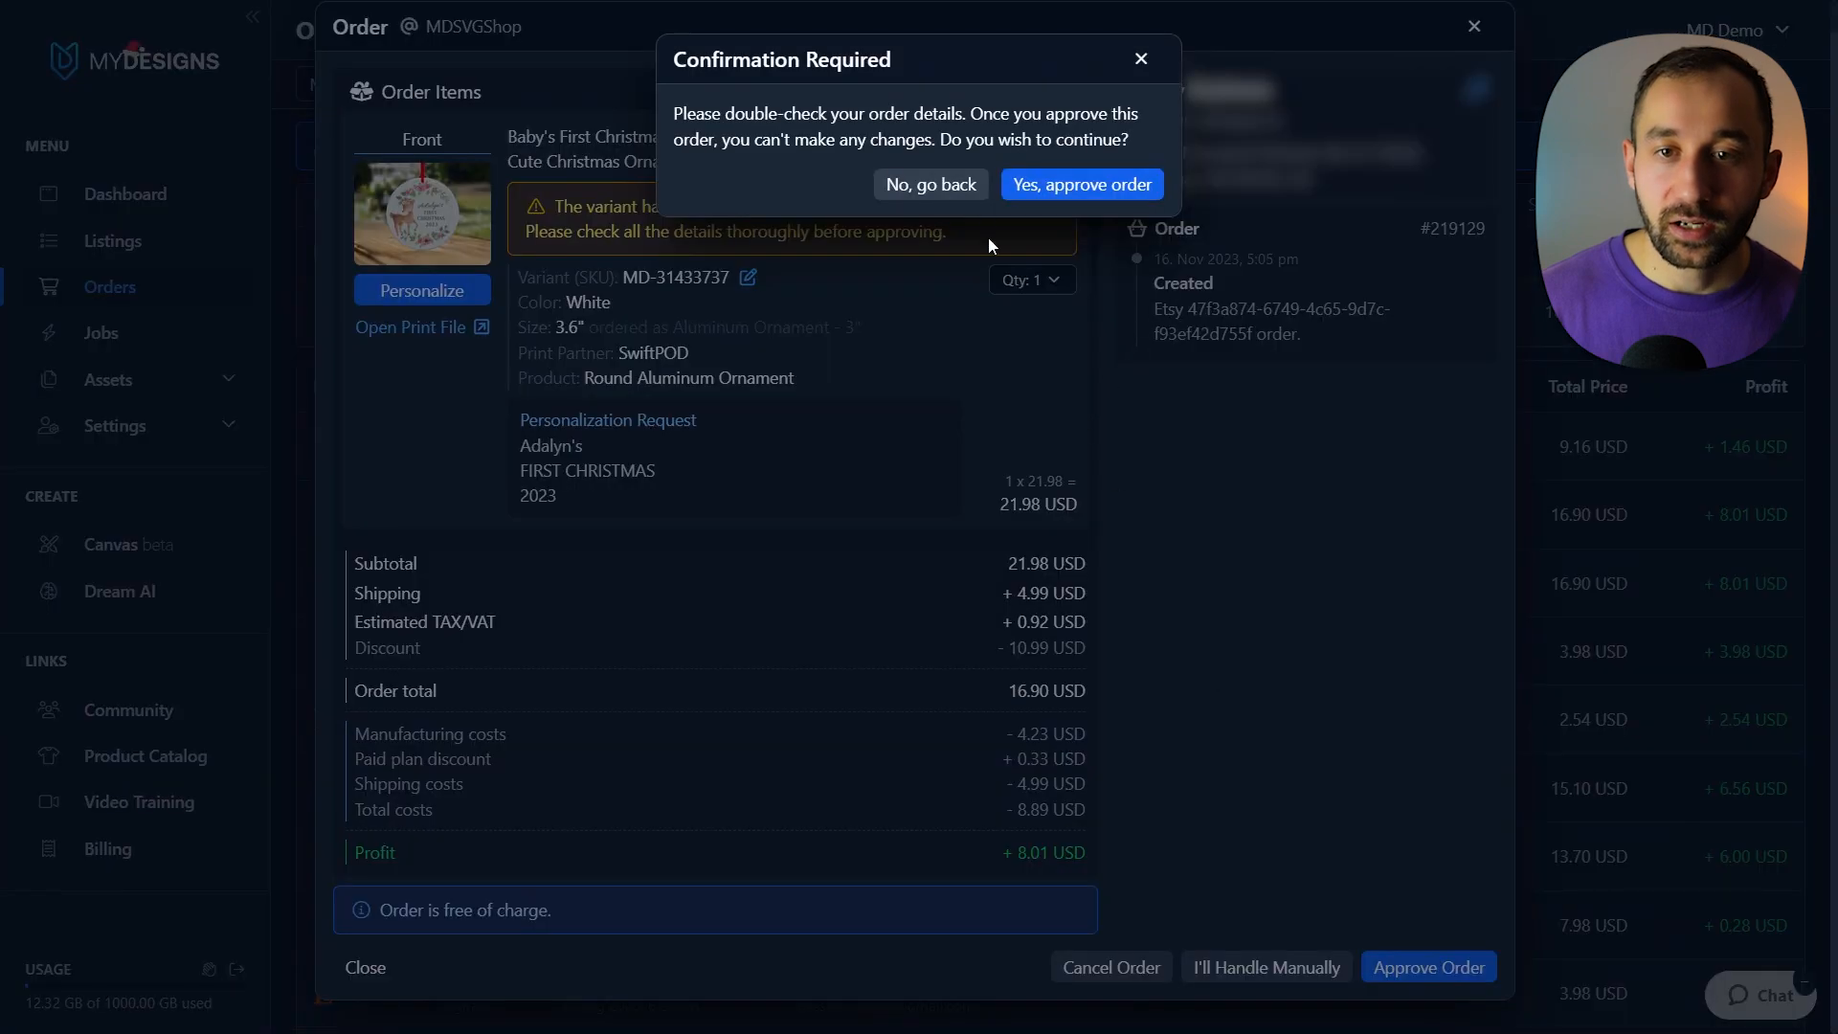